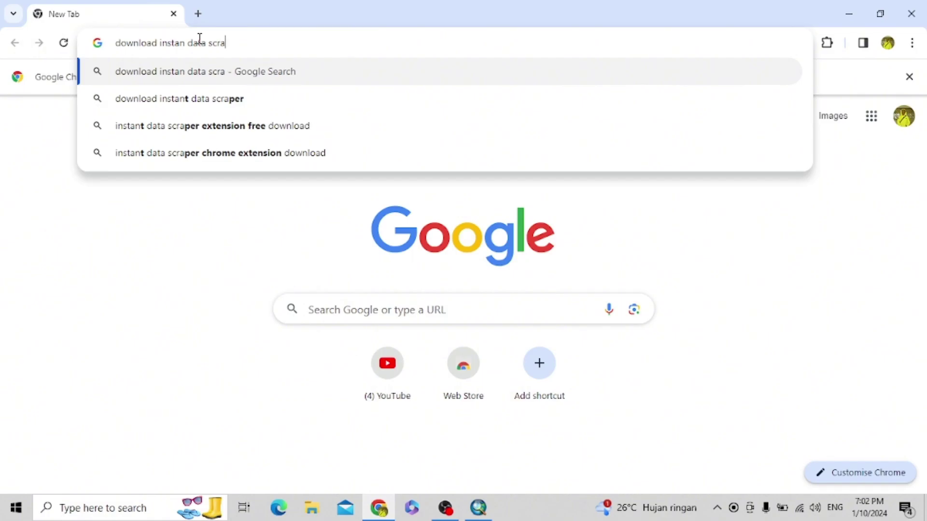
- Search the web for 'download instan data scraper' to reach the Instant Data Scraper store page
text(er)
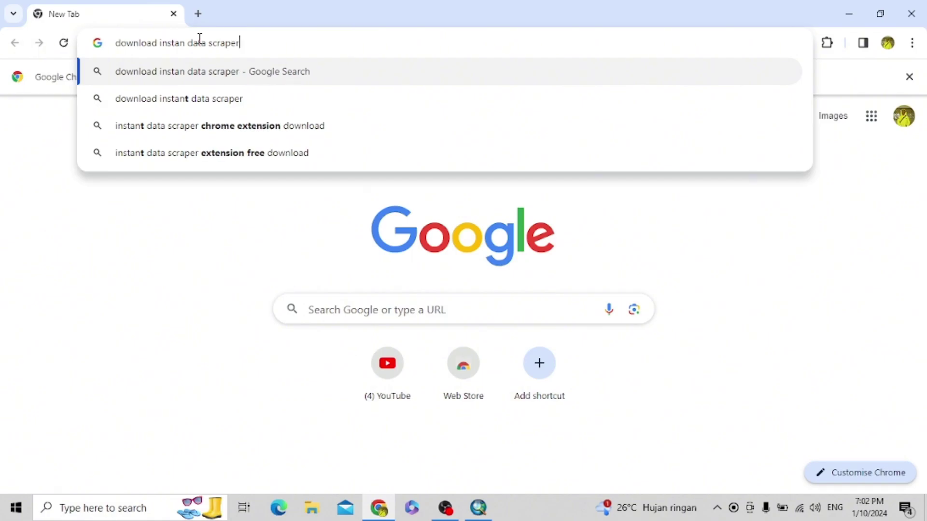
key(Return)
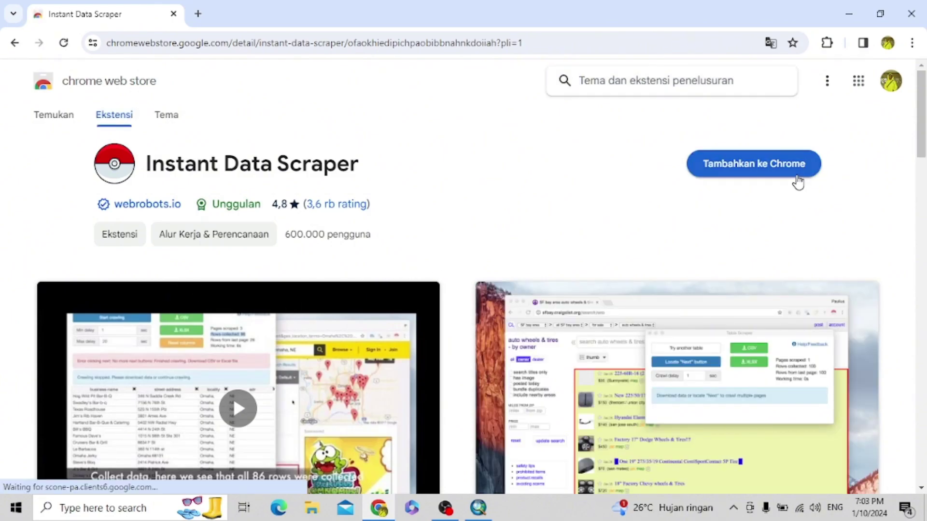
- Add Instant Data Scraper to Chrome, confirm the install, and dismiss the added notice
click(750, 173)
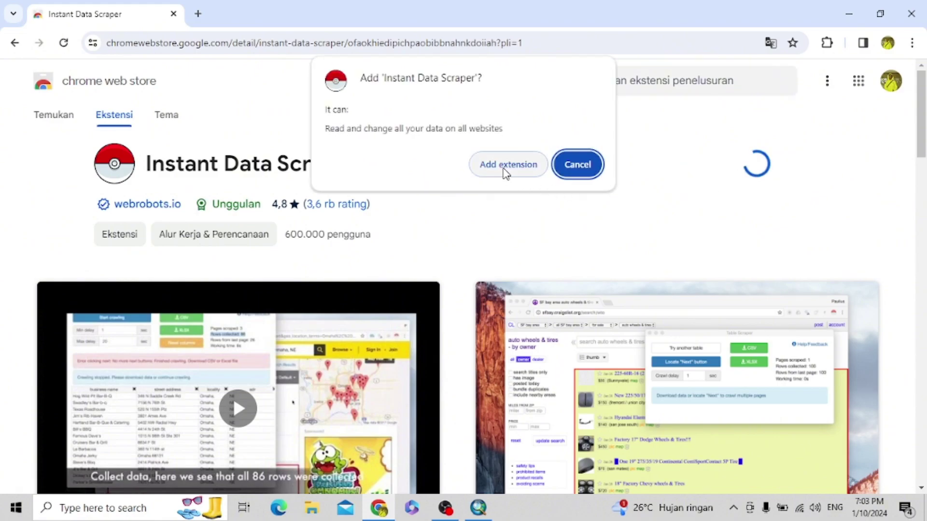
click(504, 168)
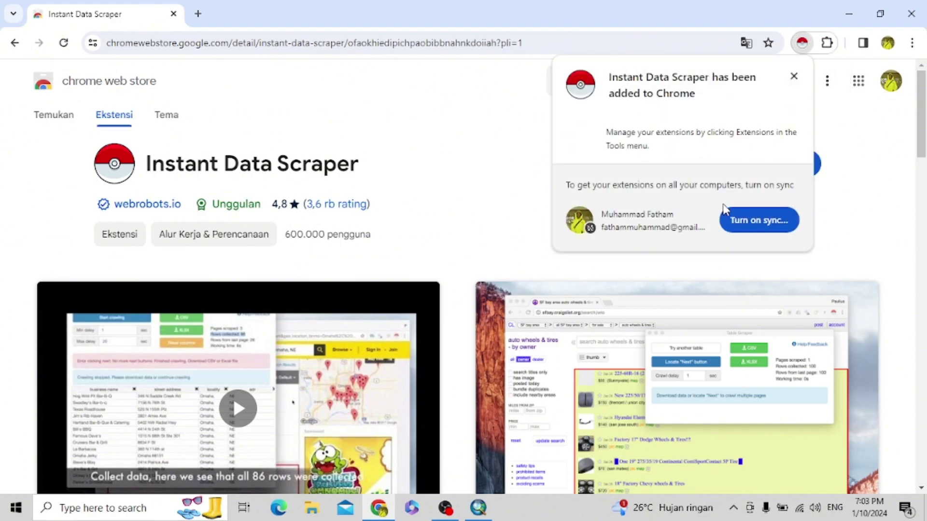
click(794, 77)
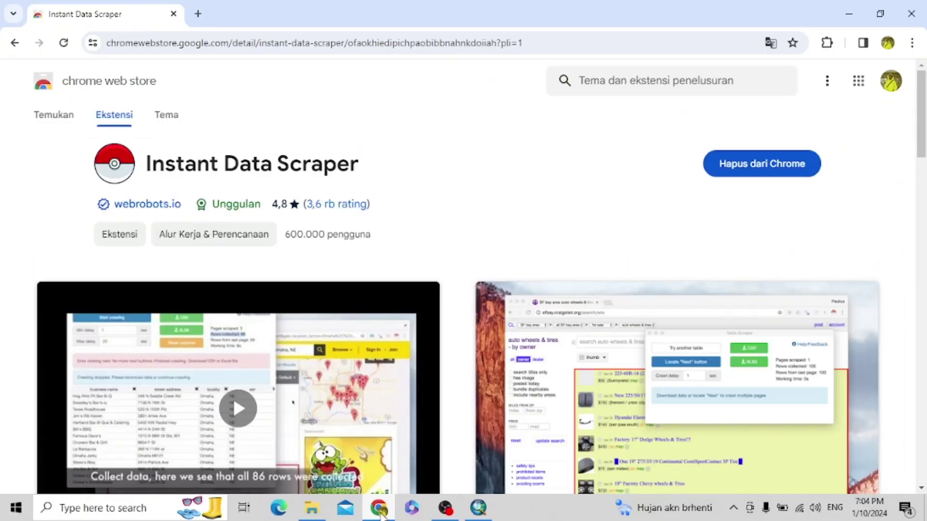
- Search 'alfamart di kota bogor' and bring up the full Alfamart locations list
click(571, 44)
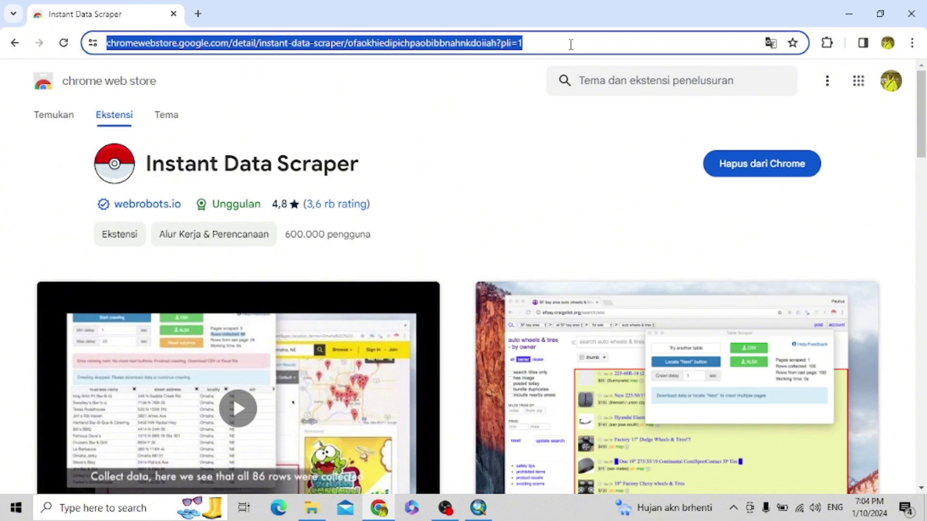
key(BackSpace)
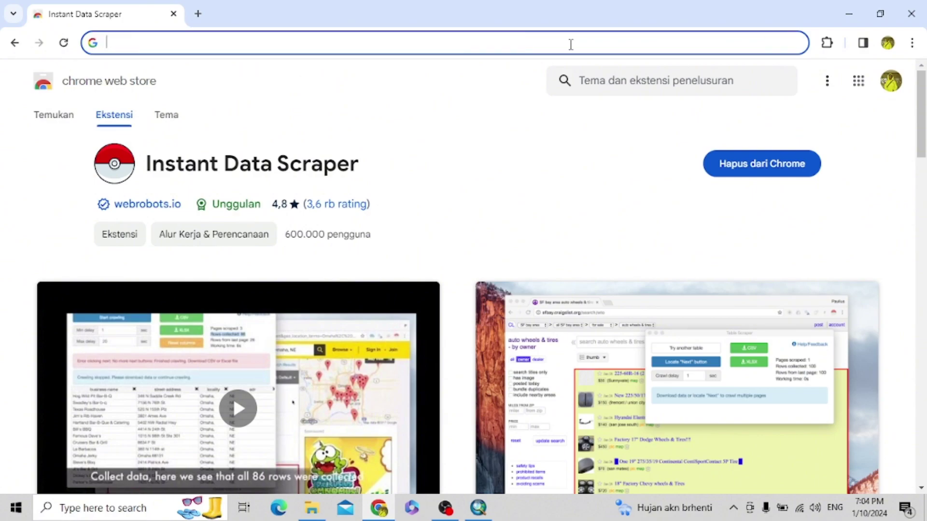
text(al)
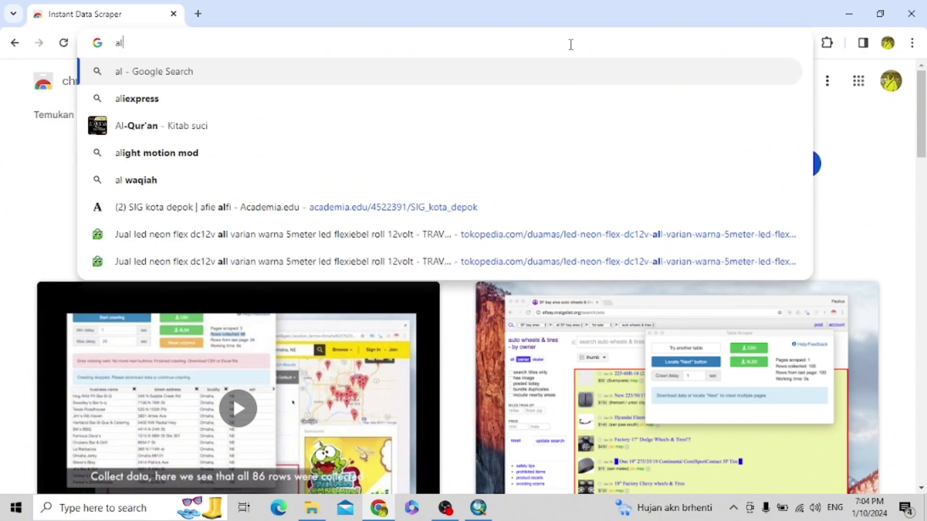
text(famart)
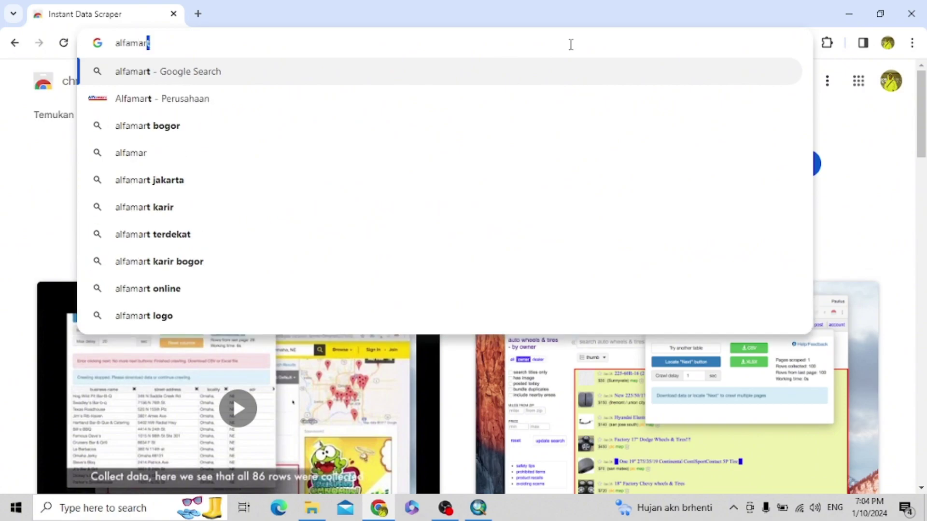
text( d)
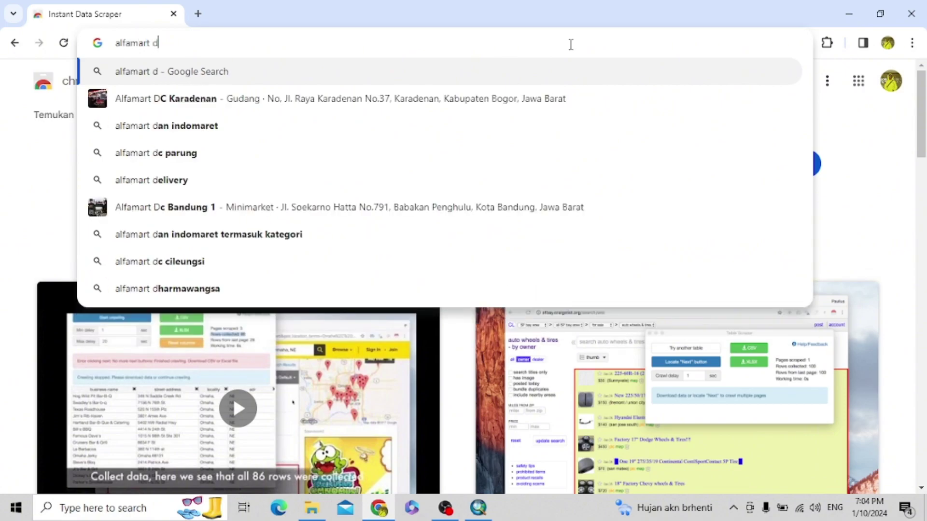
text(i kota )
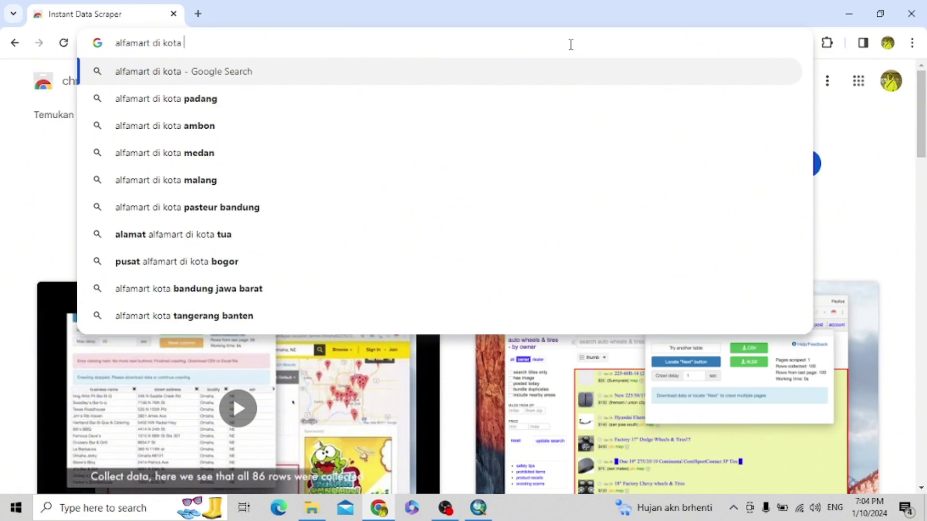
text(bogor)
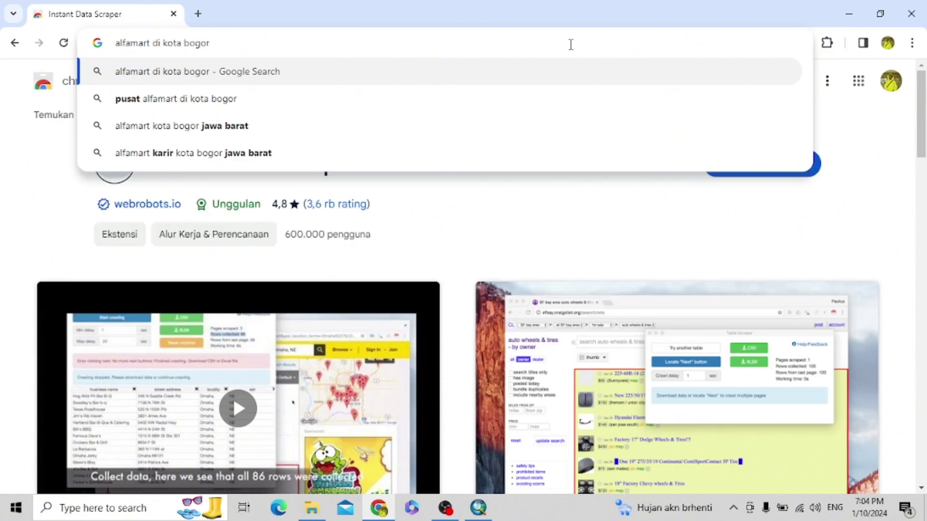
key(Return)
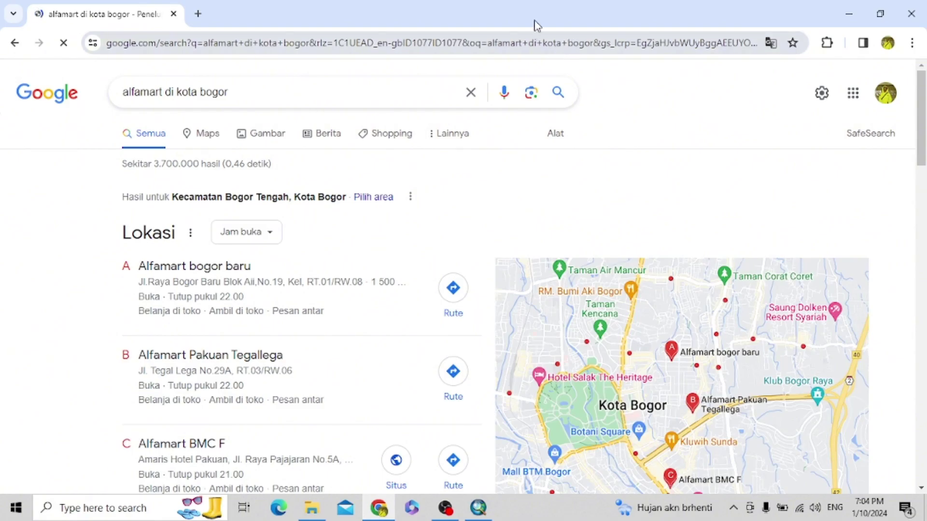
scroll(439, 159, down, 4)
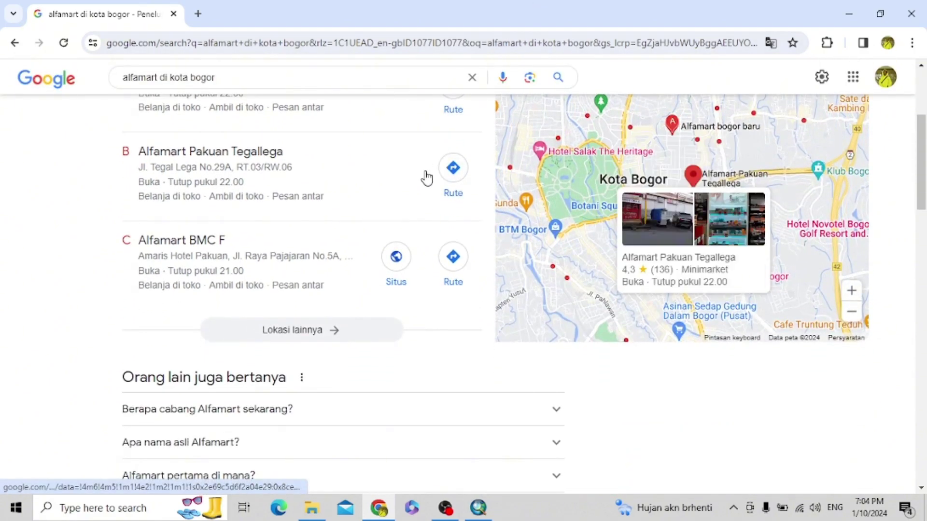
scroll(424, 178, up, 1)
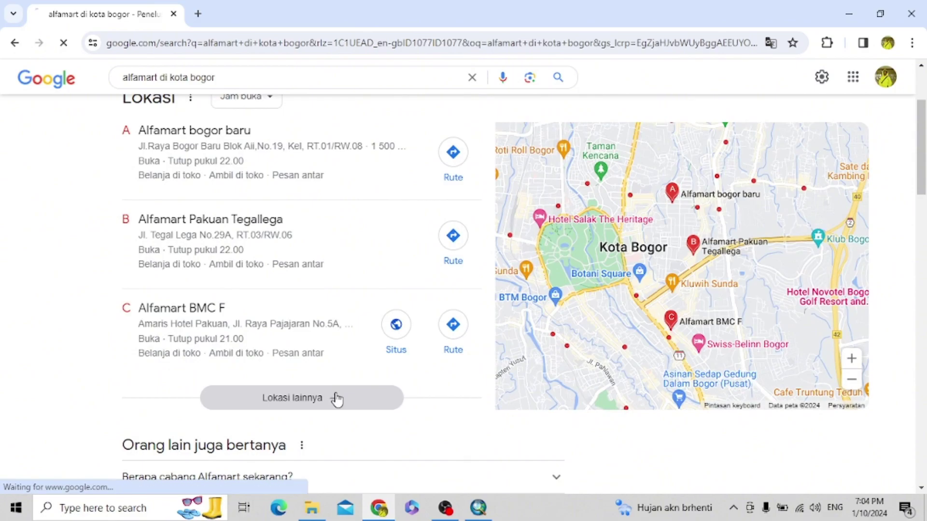
click(337, 399)
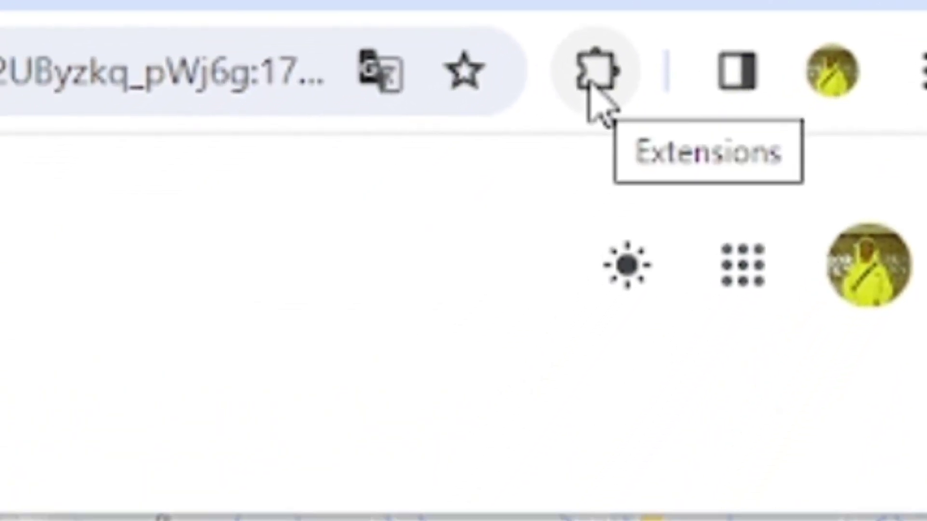
- Launch Instant Data Scraper on the results page to capture the 22-row store table
click(595, 82)
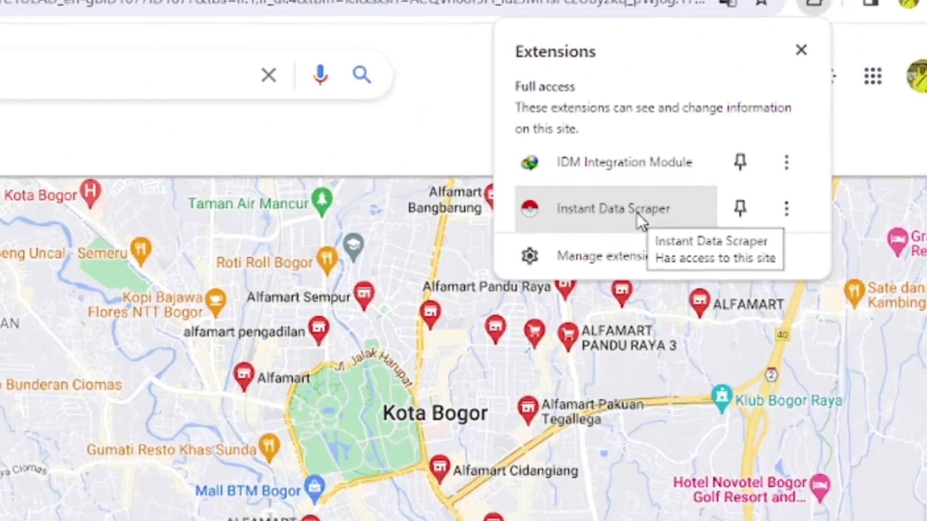
click(527, 252)
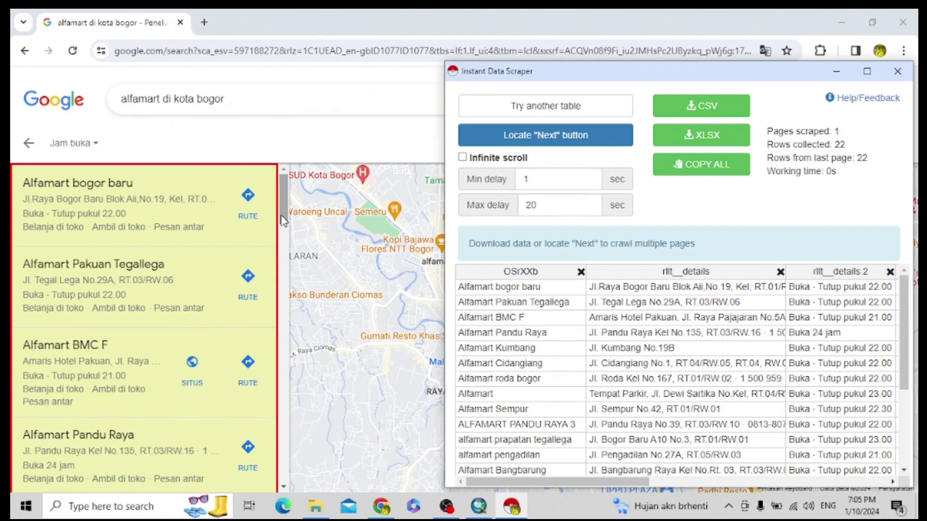
scroll(283, 220, down, 6)
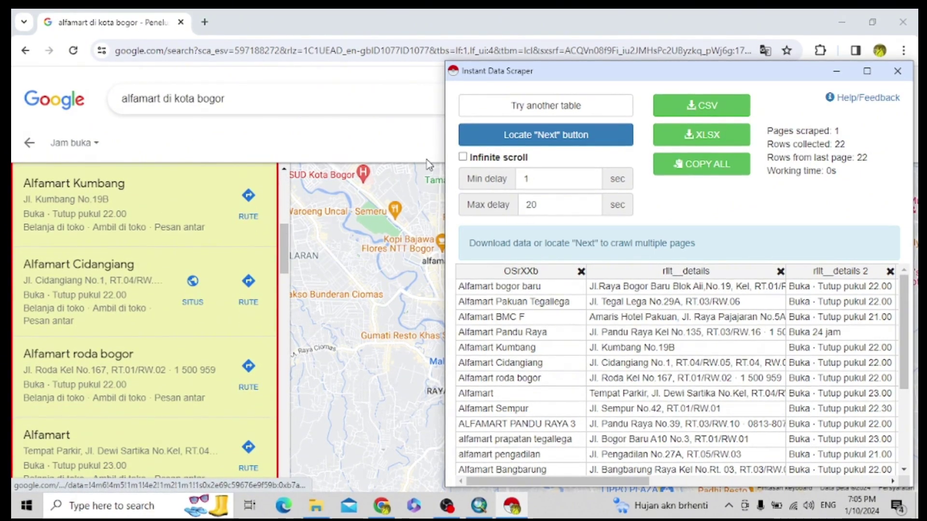
- Mark the 'Berikutnya' link as the scraper's next-page button
click(538, 139)
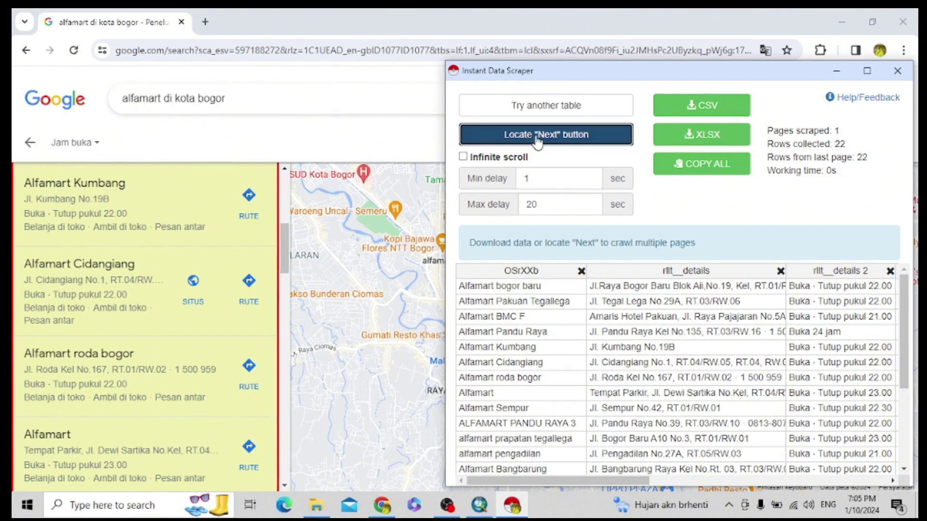
scroll(283, 230, down, 8)
scroll(284, 233, down, 15)
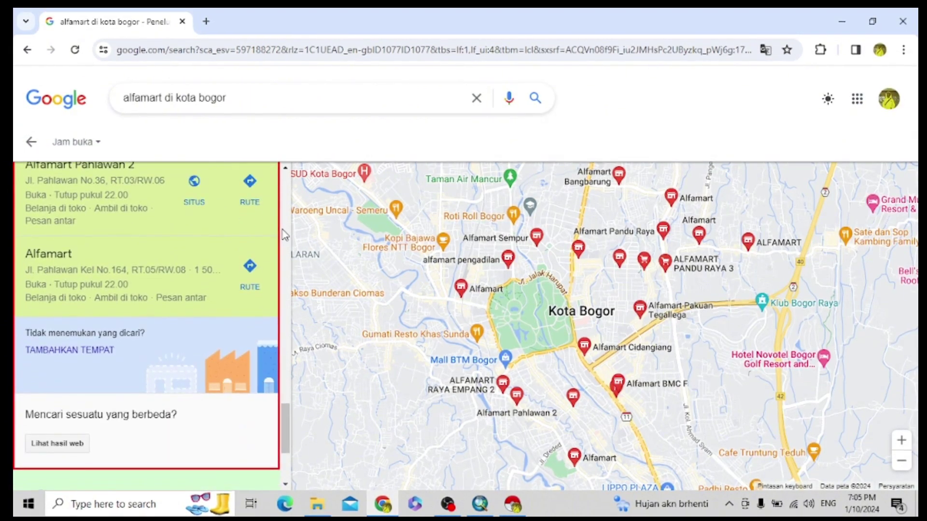
scroll(222, 305, down, 3)
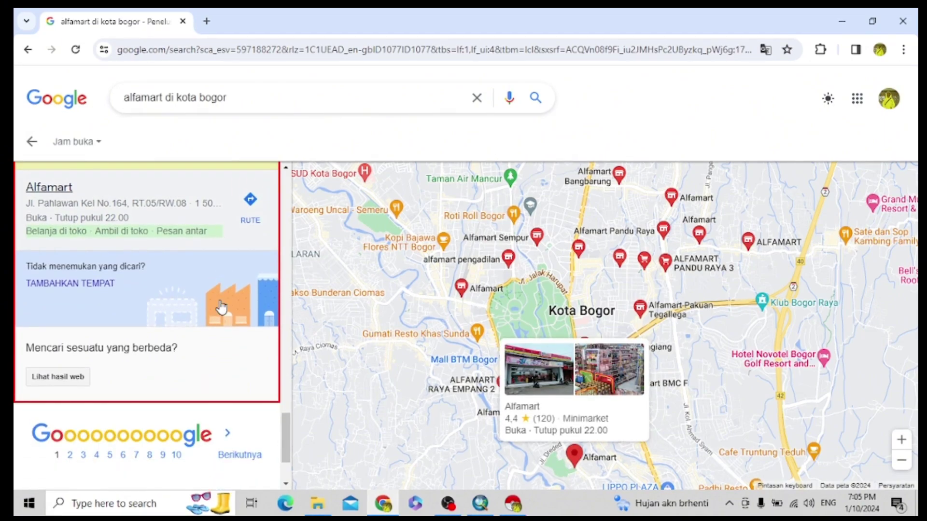
scroll(212, 320, down, 1)
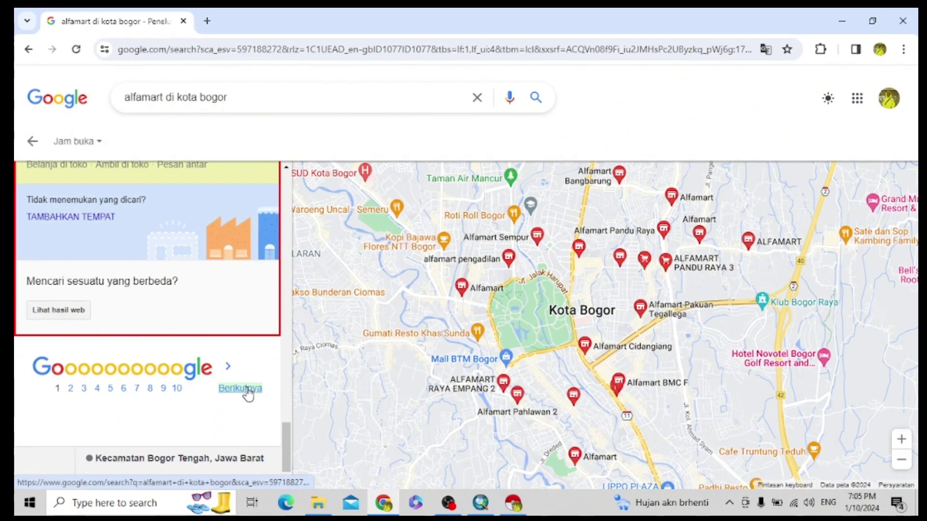
click(248, 392)
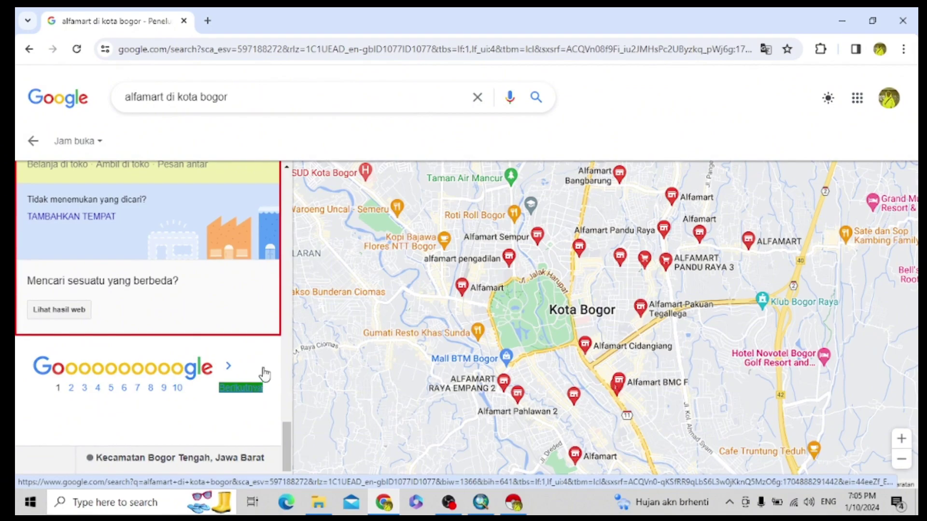
click(514, 507)
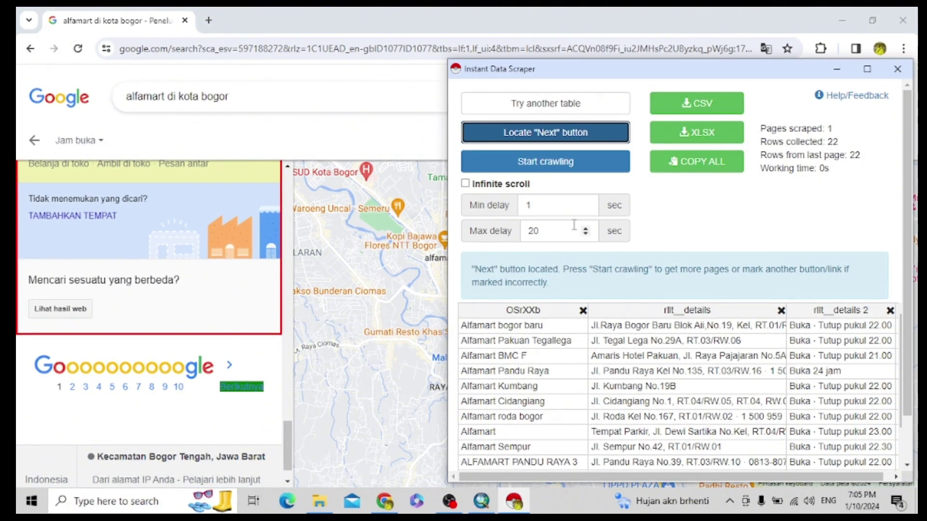
- Crawl all 9 result pages into 172 rows and download them as google.xlsx
click(578, 165)
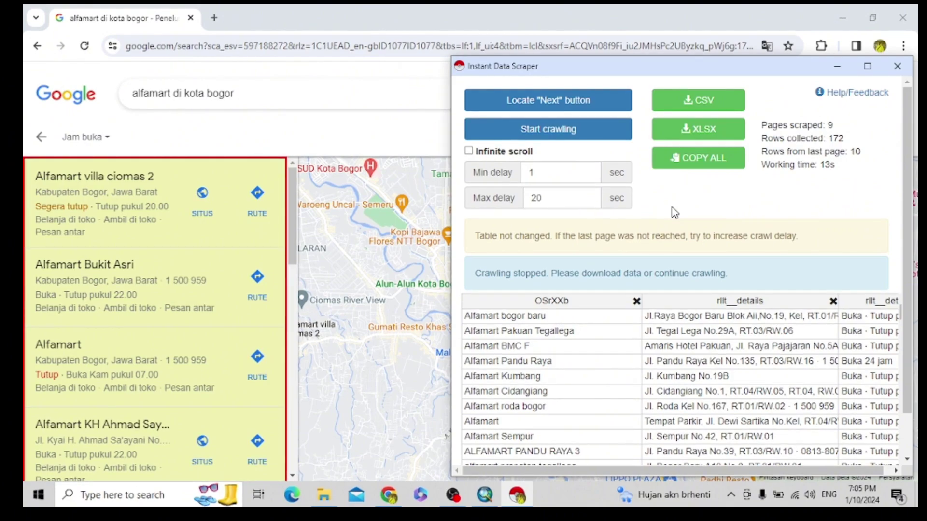
click(704, 137)
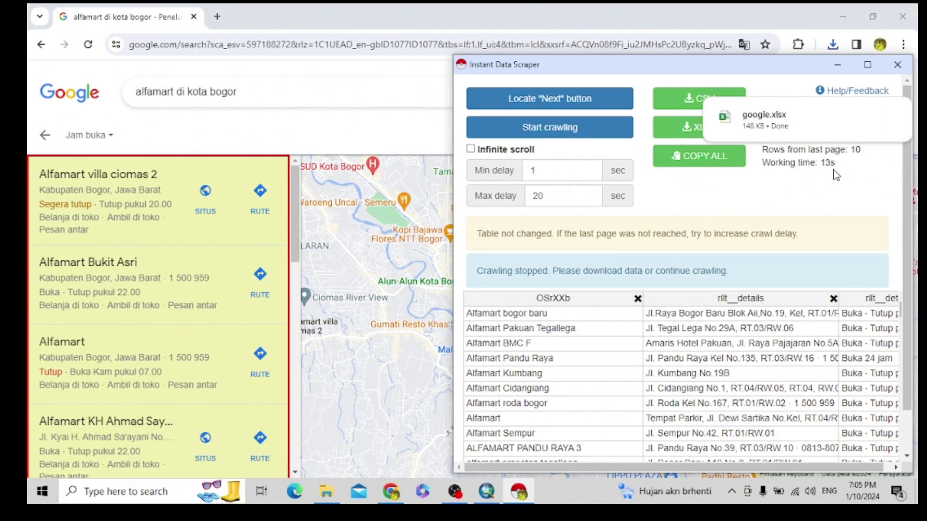
click(896, 66)
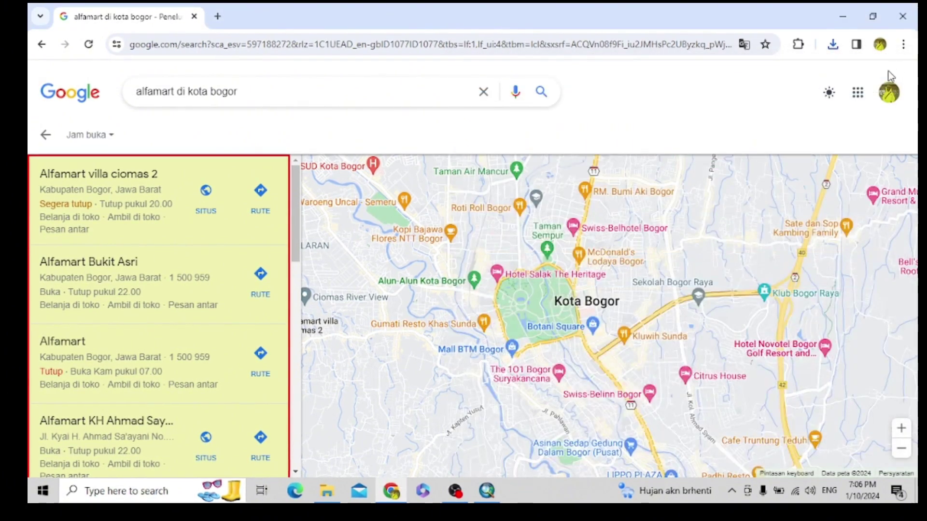
- Go to Google Sheets from the apps grid and start a blank untitled spreadsheet
click(863, 96)
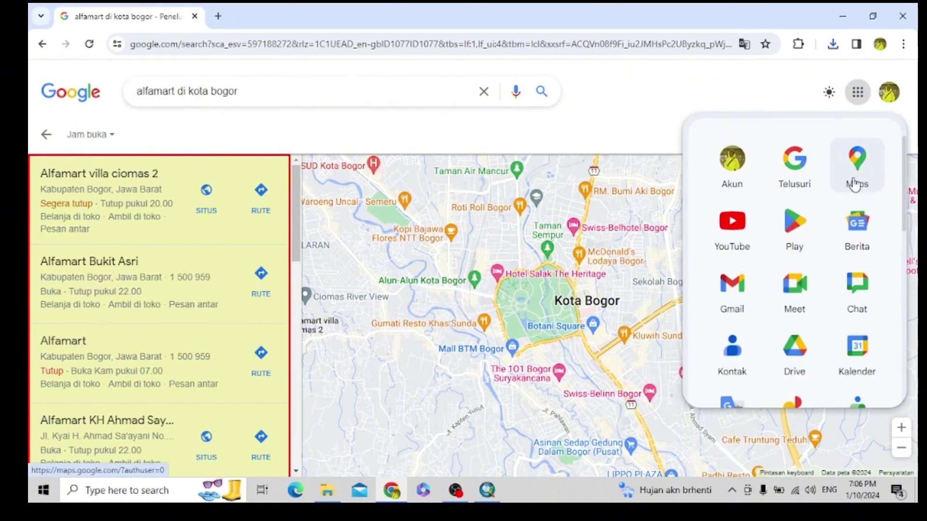
scroll(854, 202, down, 5)
scroll(855, 204, down, 2)
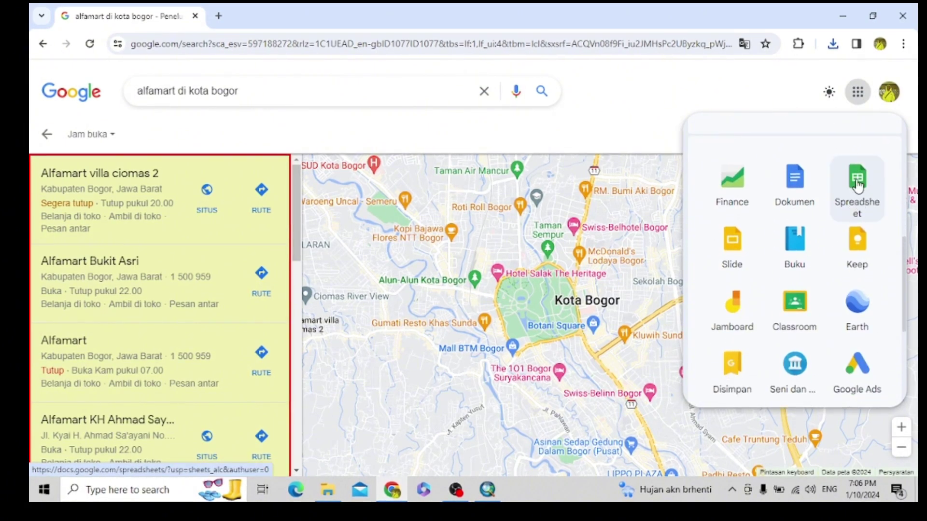
click(857, 184)
scroll(854, 240, up, 7)
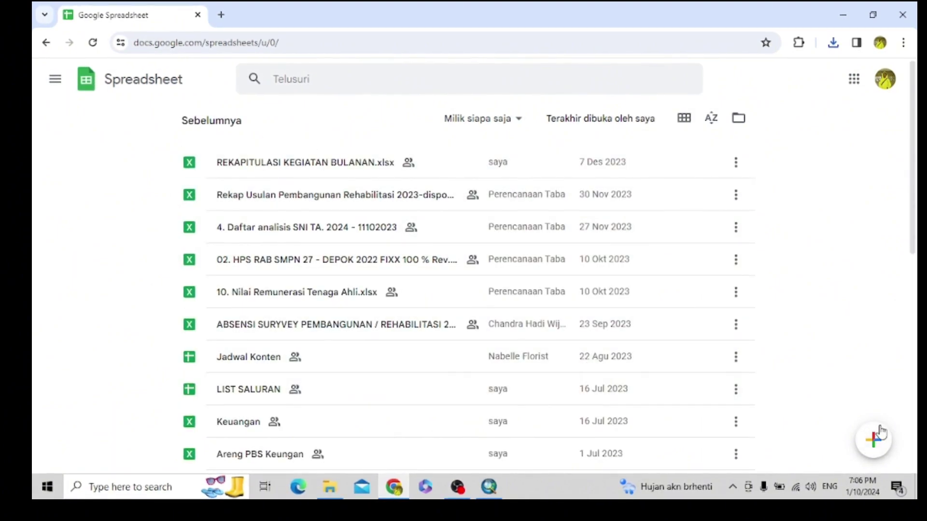
click(878, 440)
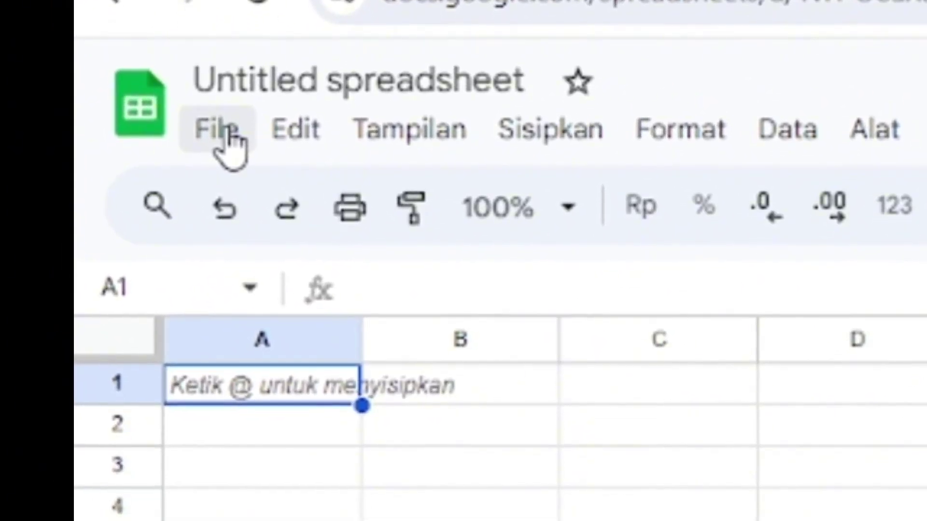
- Set the spreadsheet's Lokasi setting to Amerika Serikat, then save and reload
click(224, 138)
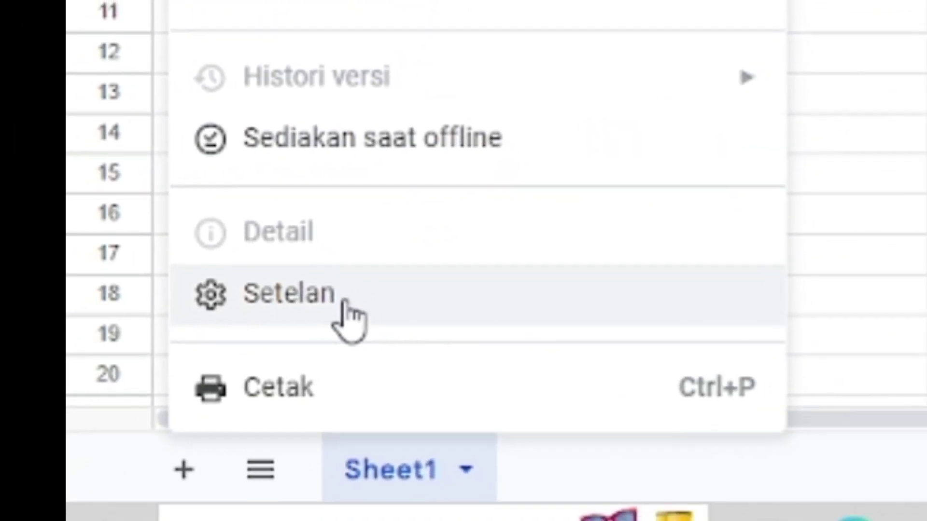
click(276, 444)
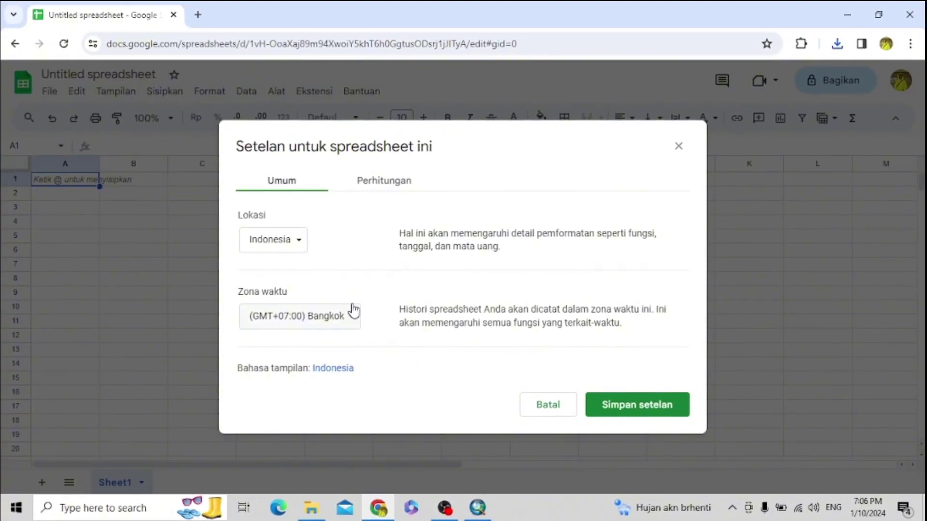
click(296, 245)
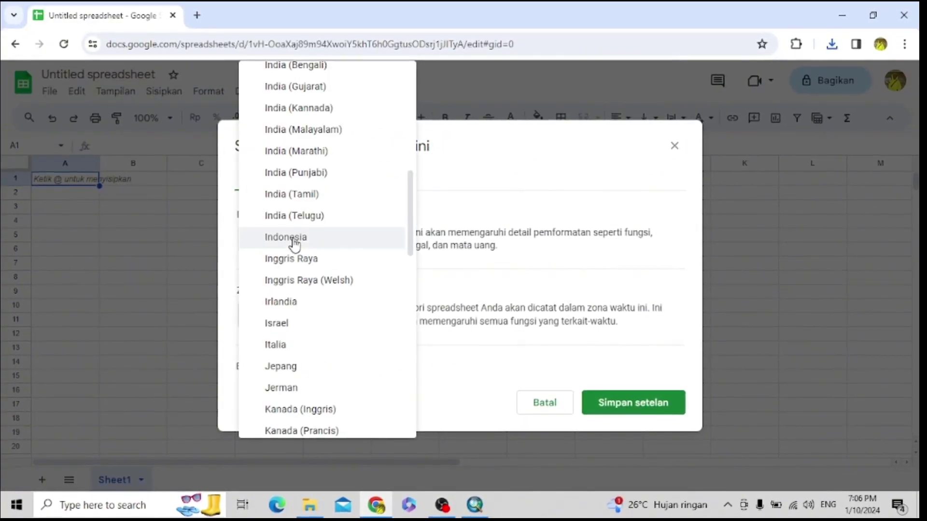
scroll(300, 215, up, 9)
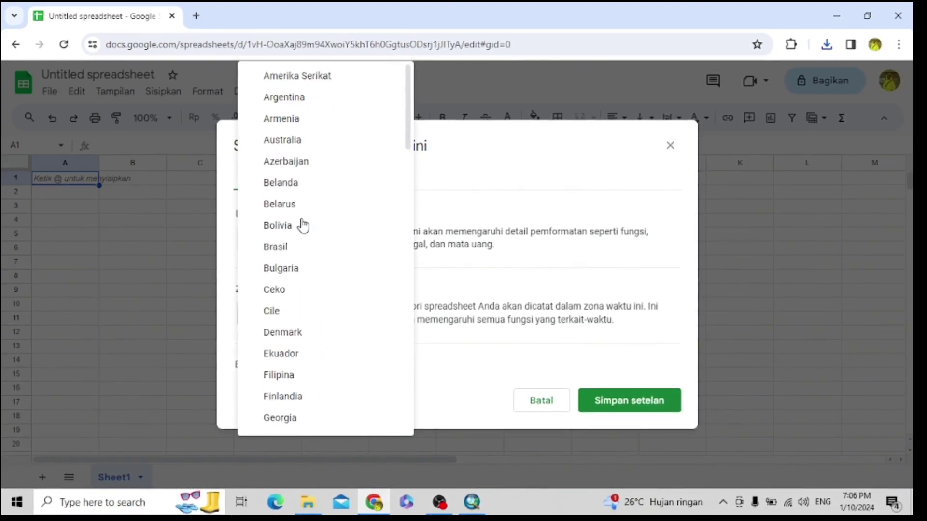
click(312, 78)
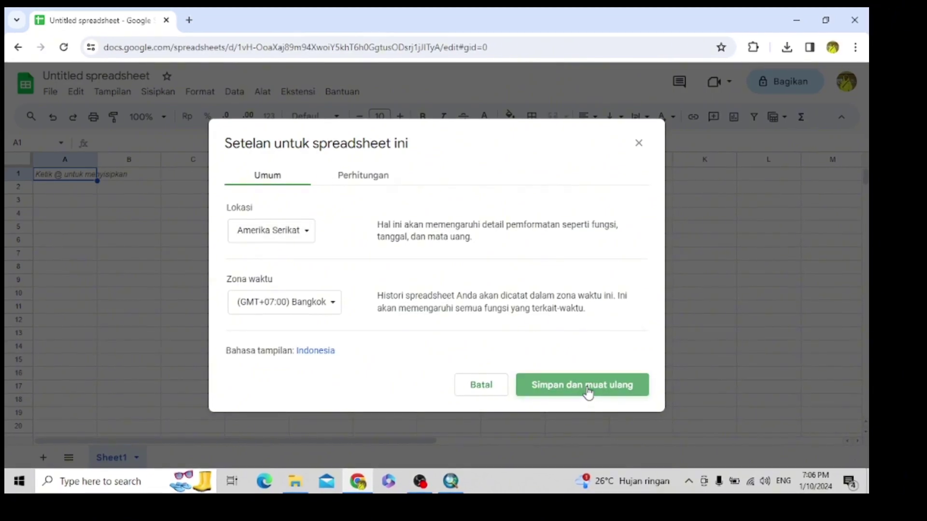
click(587, 389)
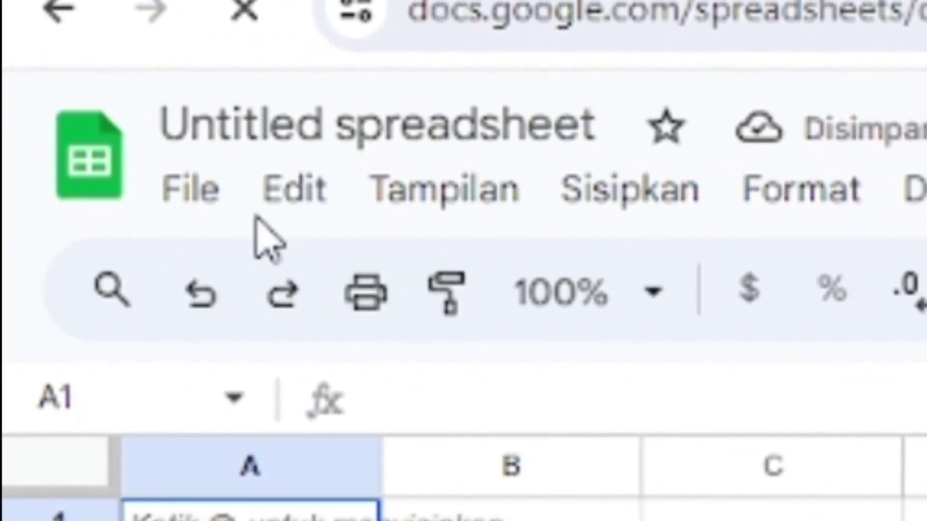
- Upload google.xlsx from the Downloads folder through File > Impor
click(217, 208)
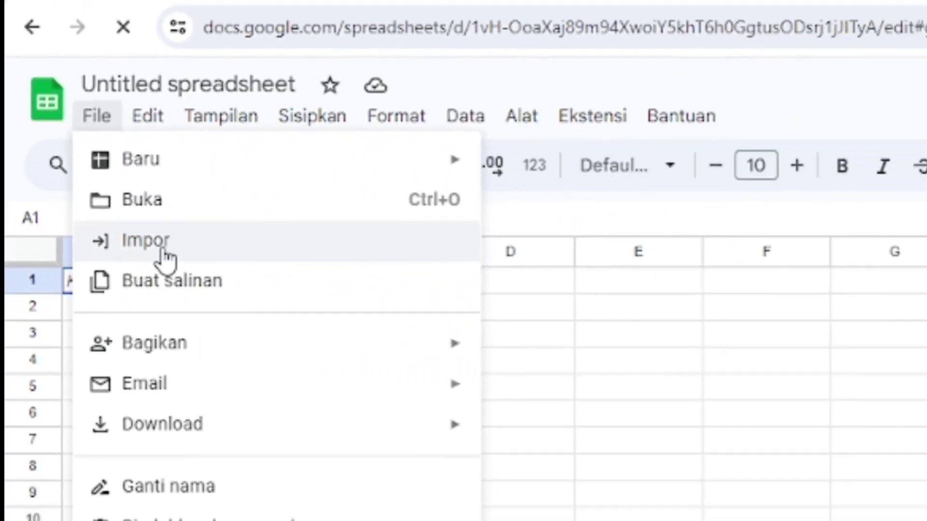
click(309, 398)
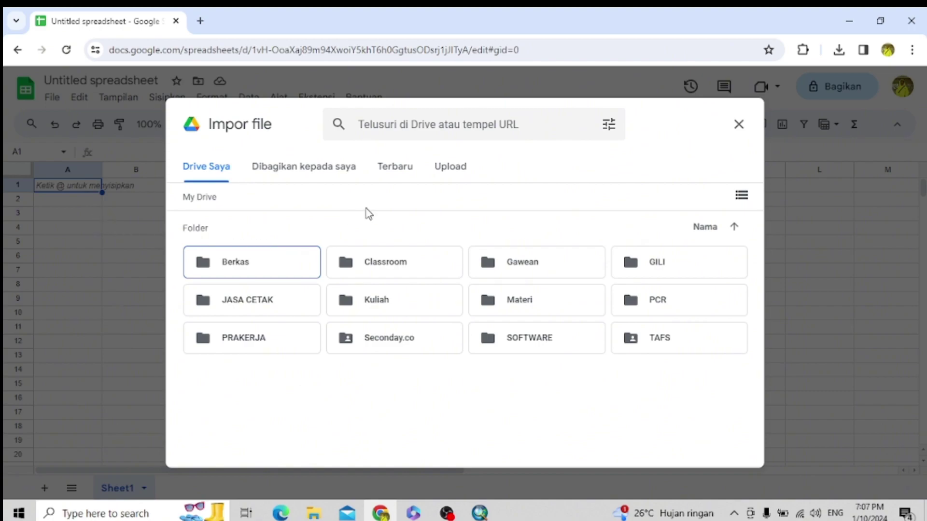
click(451, 169)
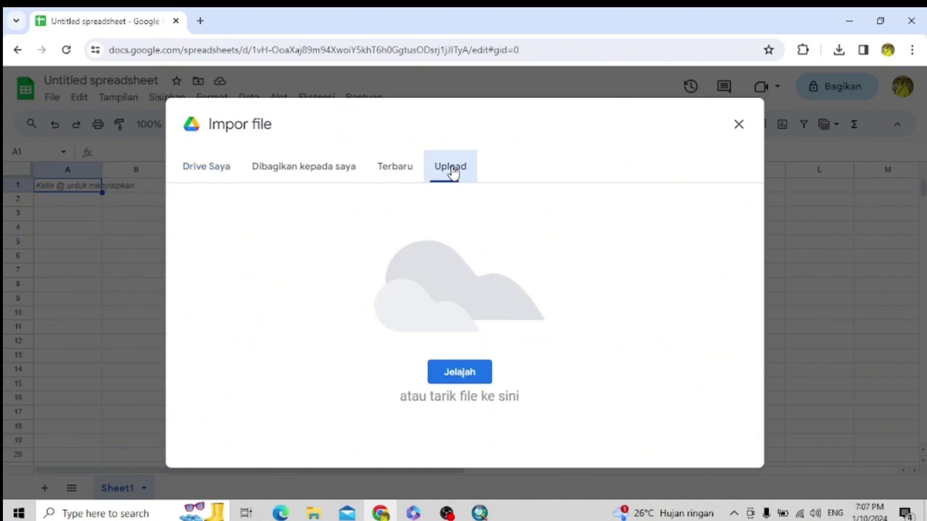
click(473, 377)
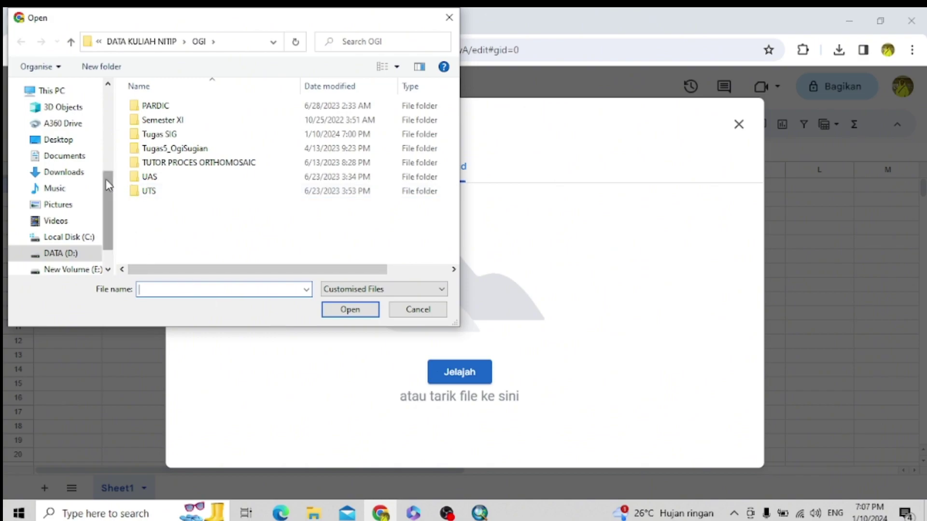
click(65, 173)
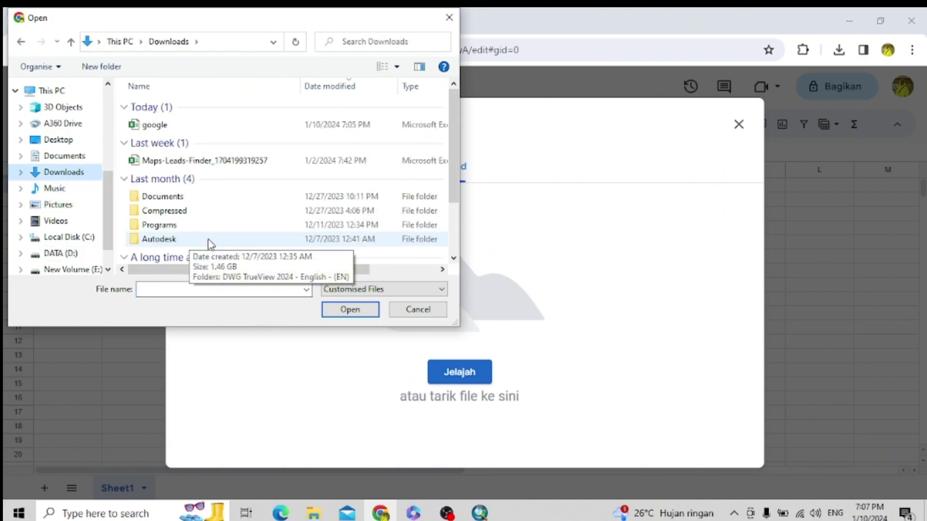
click(265, 127)
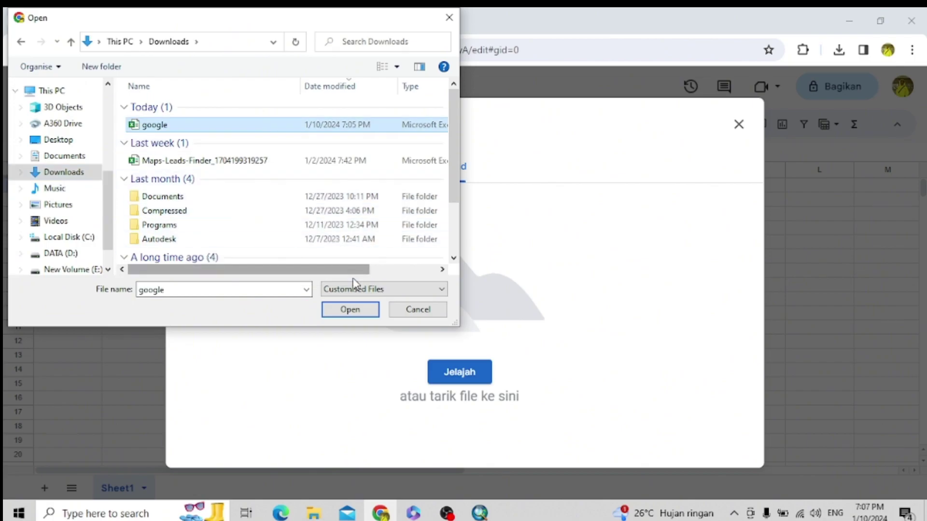
click(357, 311)
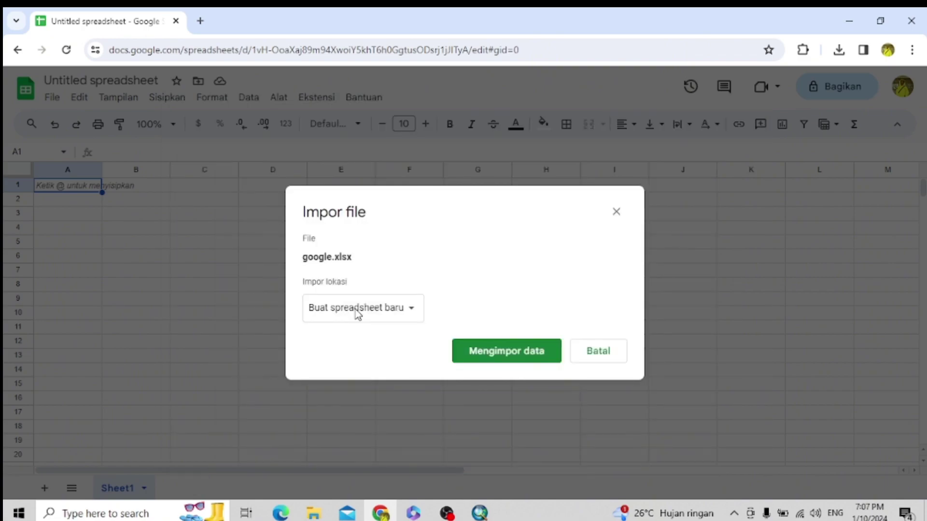
- Import the file with the Ganti spreadsheet option to replace the sheet's contents
click(408, 316)
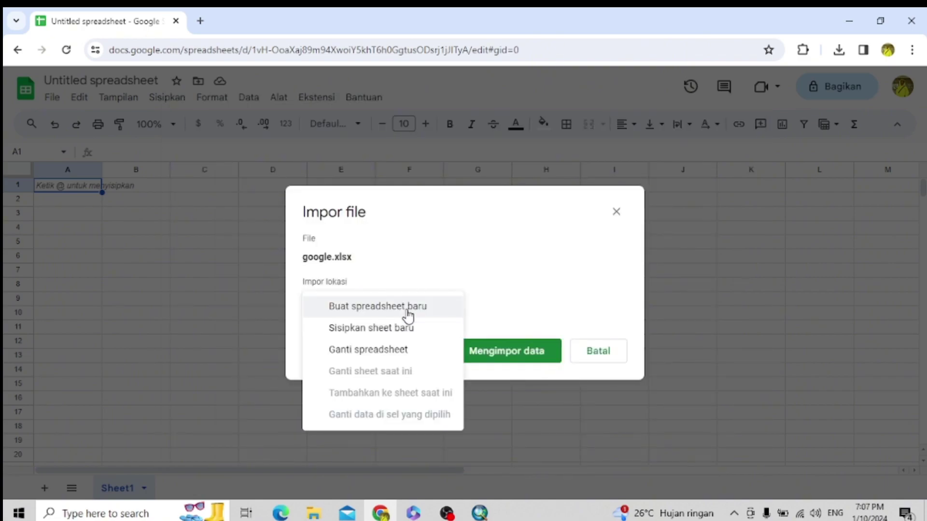
click(397, 352)
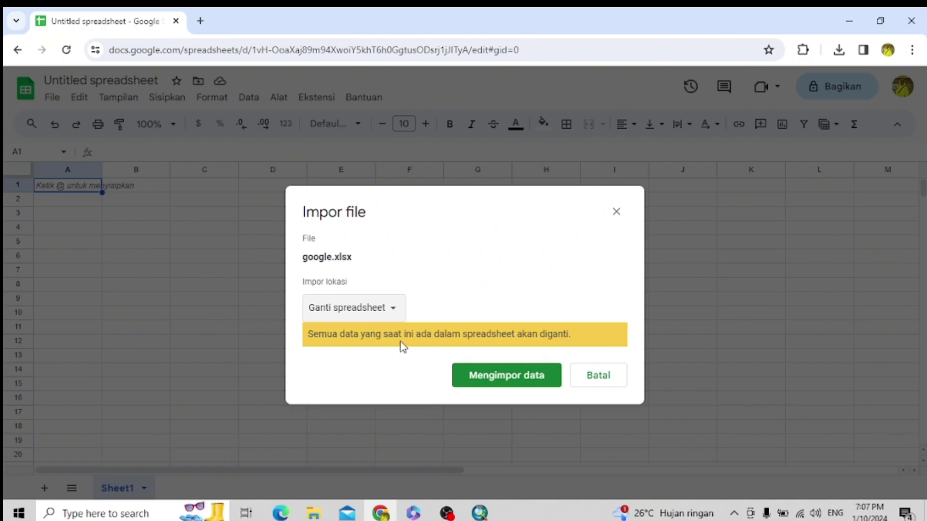
click(513, 382)
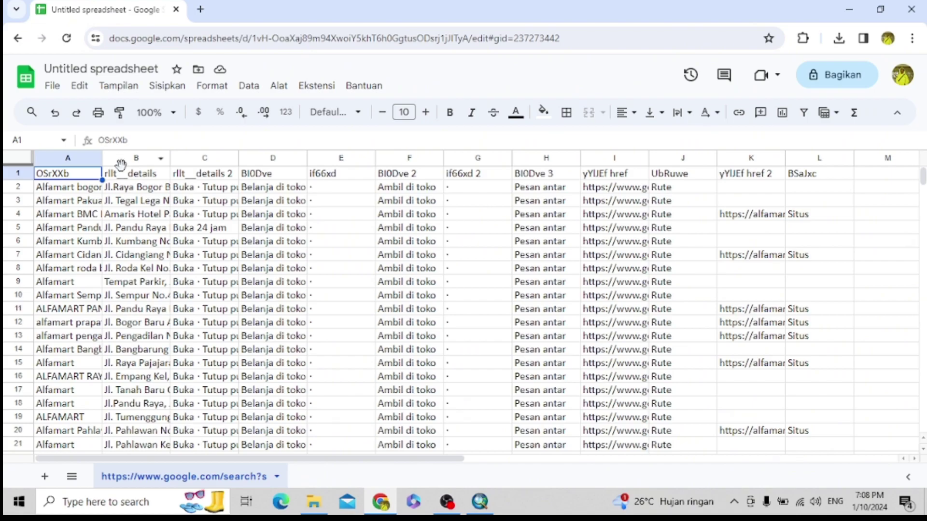
- Clear the contents of columns C through L
click(207, 158)
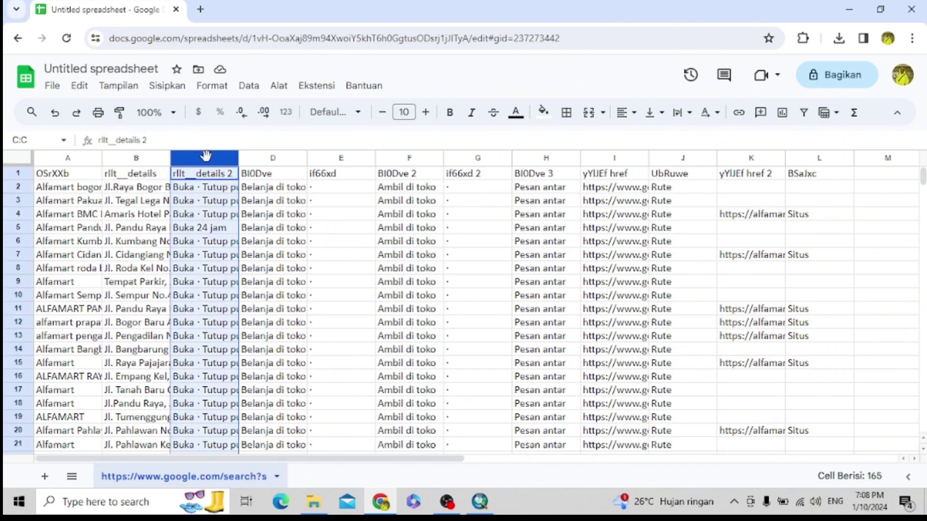
shift+click(811, 158)
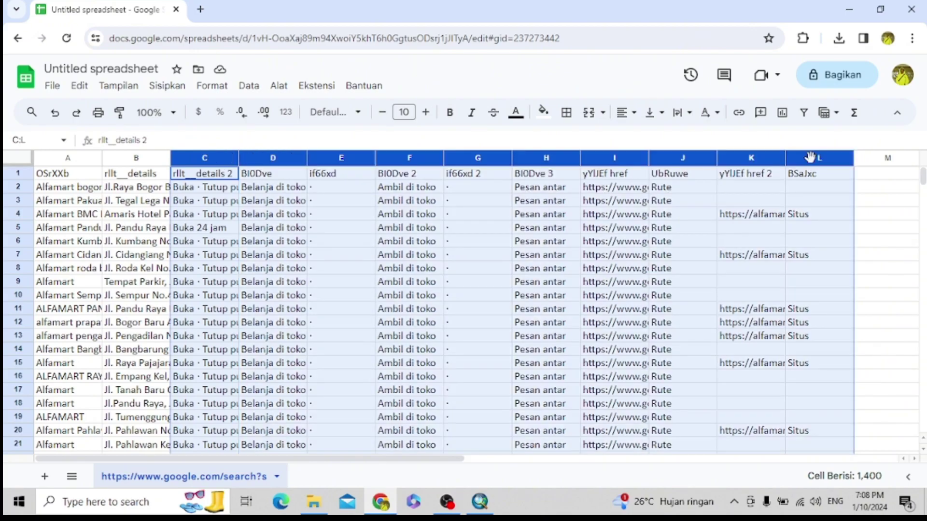
key(Delete)
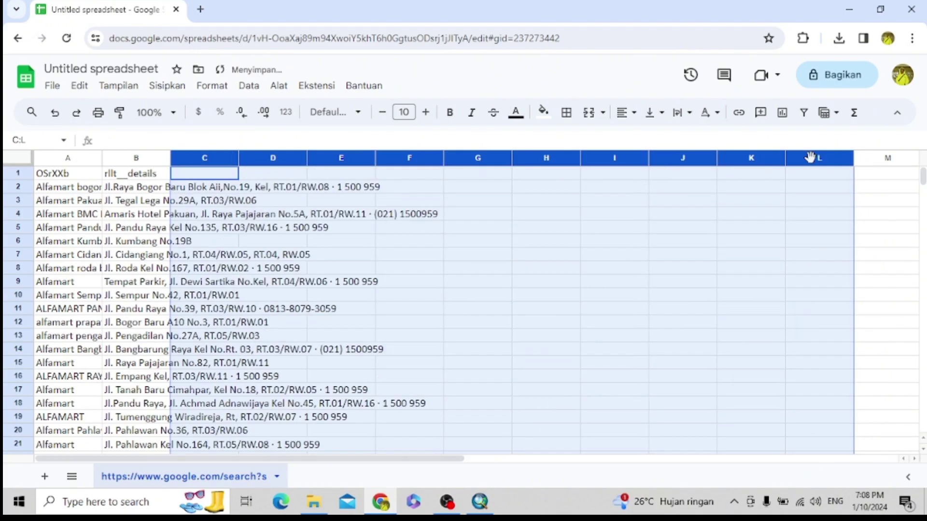
click(586, 206)
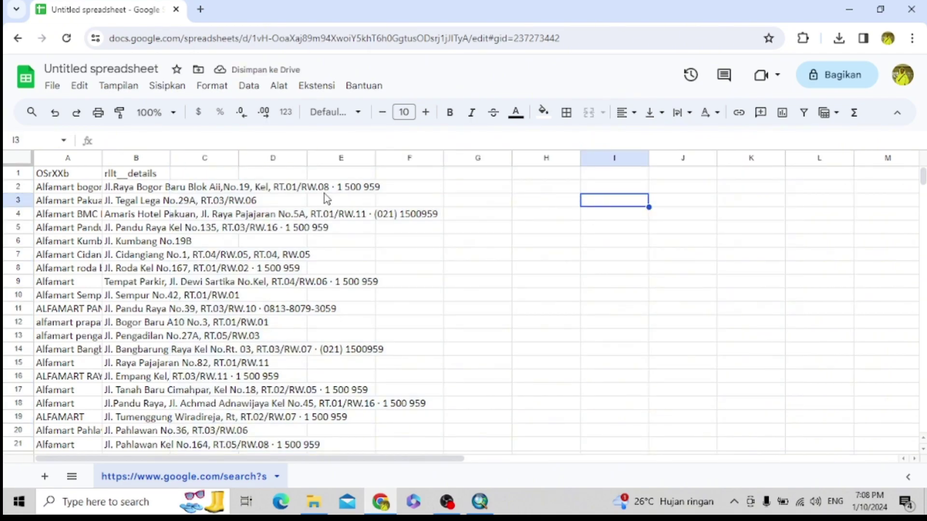
- Widen column B, autofit column A, and title the headers NAMA and ALAMAT
drag(170, 158, 520, 159)
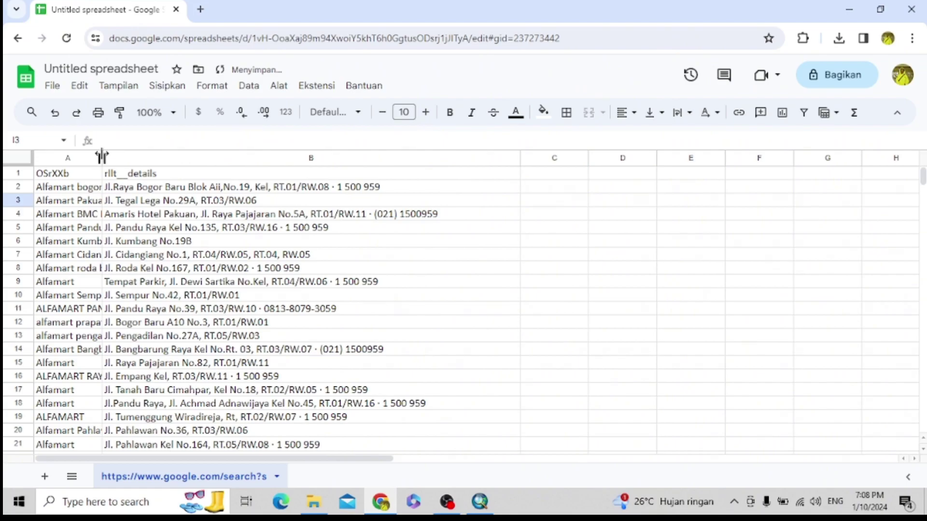
double_click(102, 158)
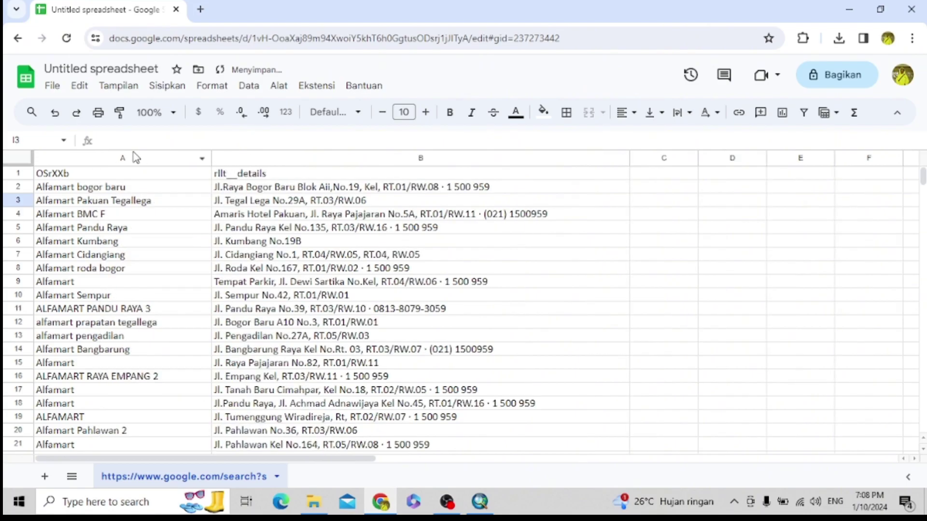
click(146, 175)
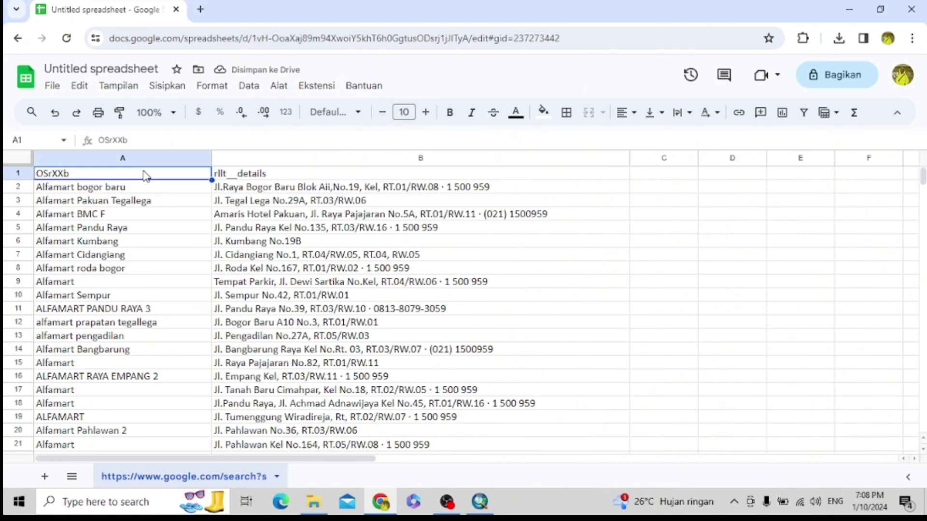
text(NAMA)
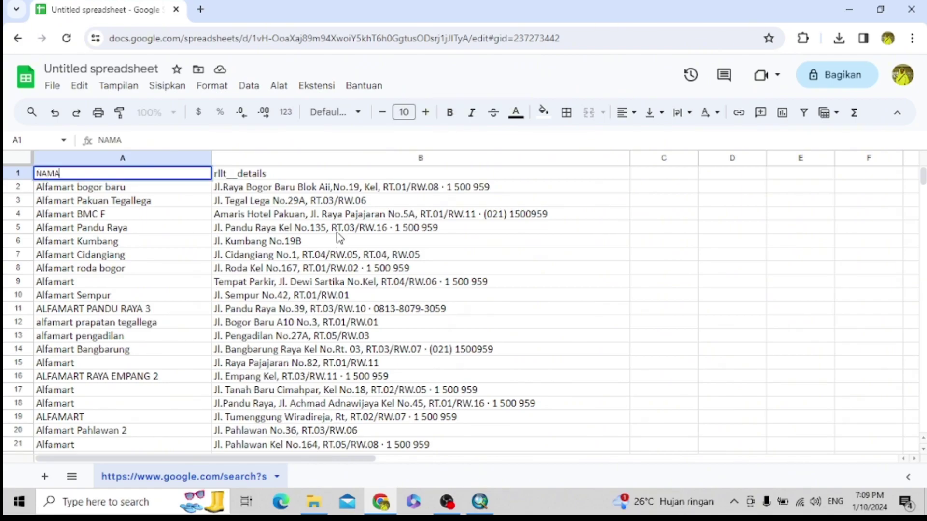
click(330, 178)
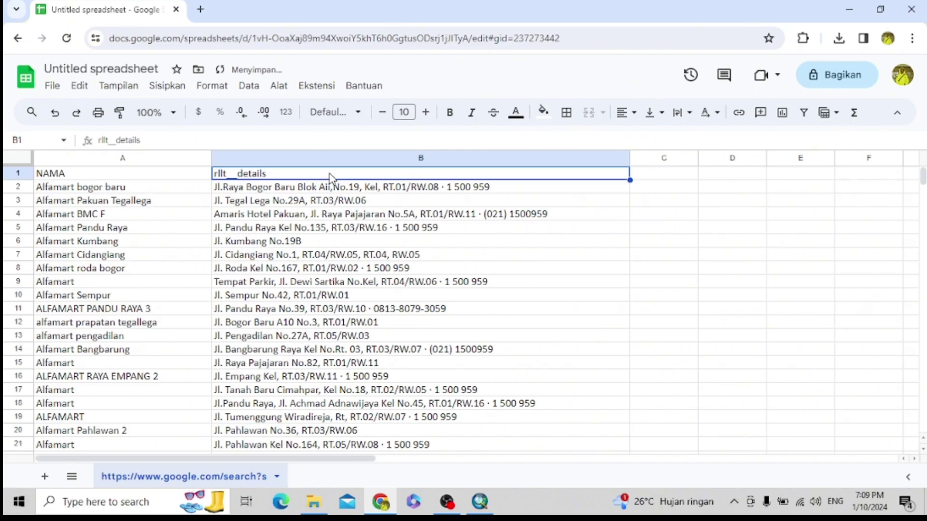
text(ALAMAT)
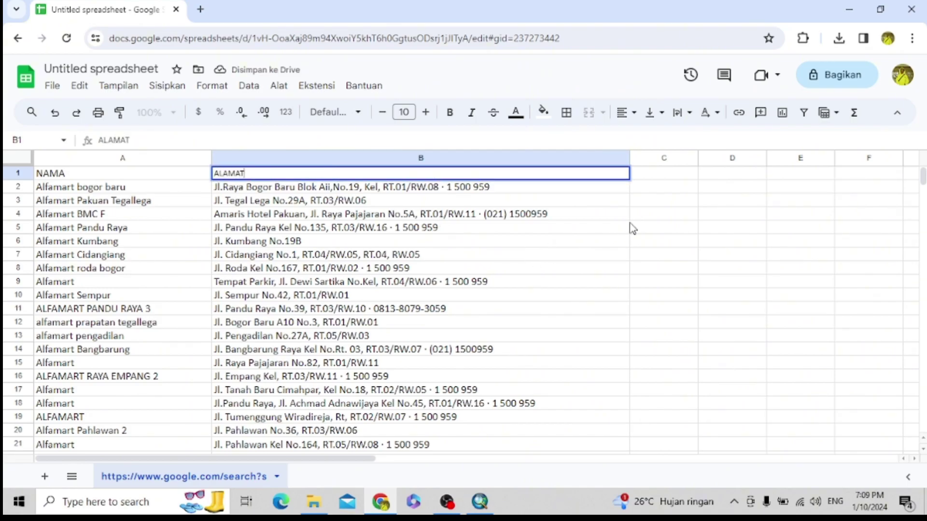
click(663, 198)
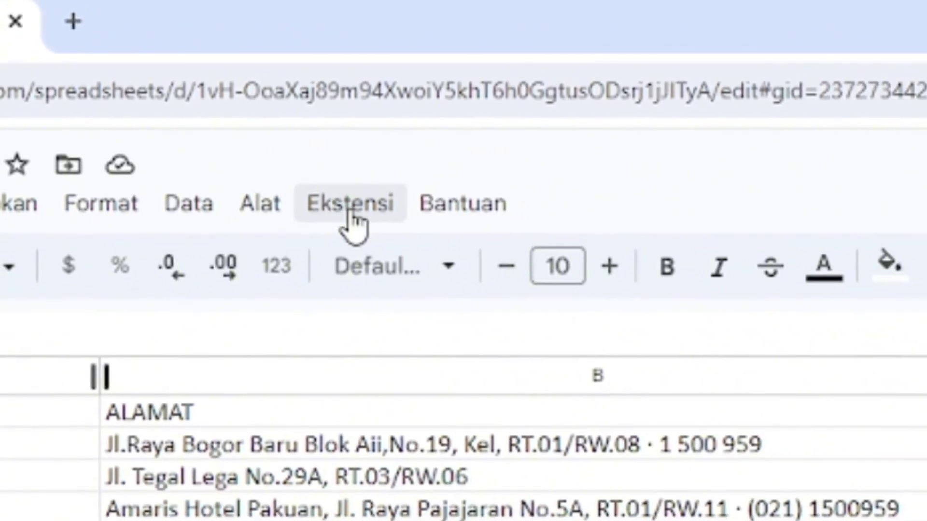
- Reach the Google Workspace Marketplace via Ekstensi > Add-on > Dapatkan add-on
click(301, 193)
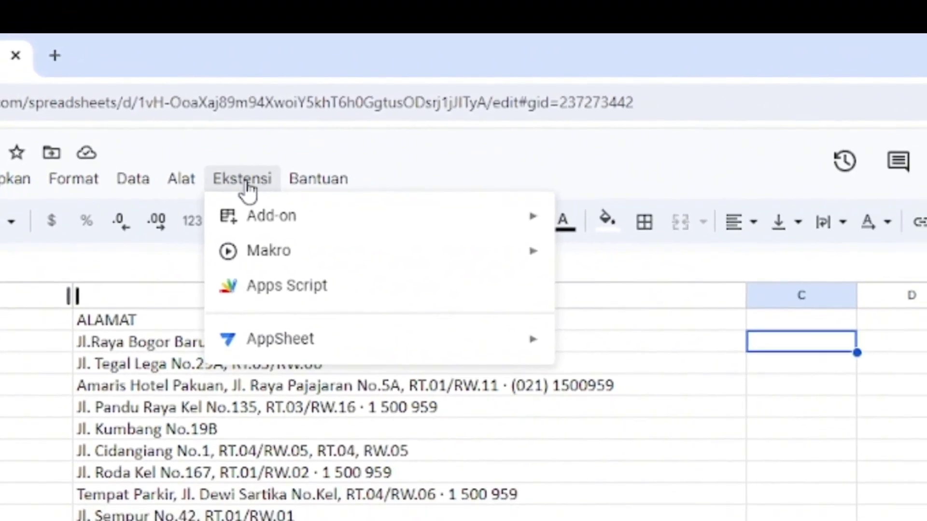
mouse_move(313, 341)
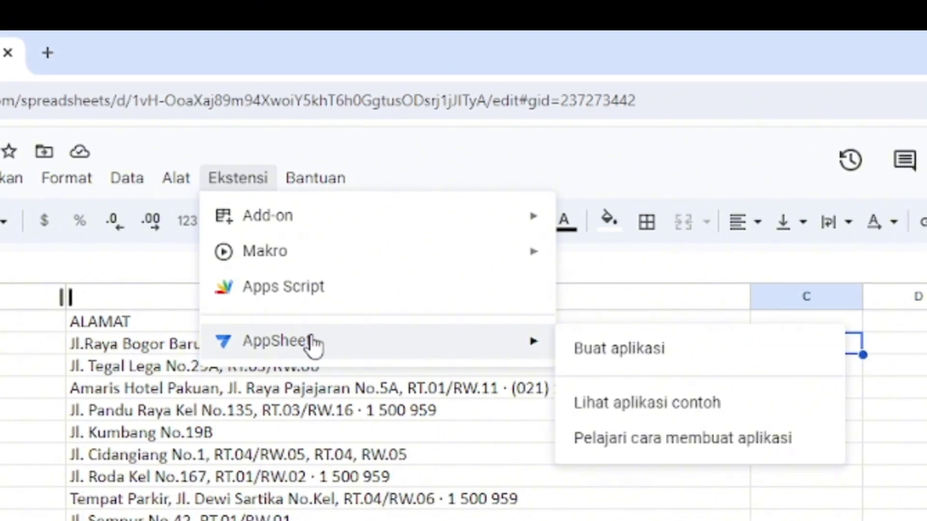
mouse_move(440, 226)
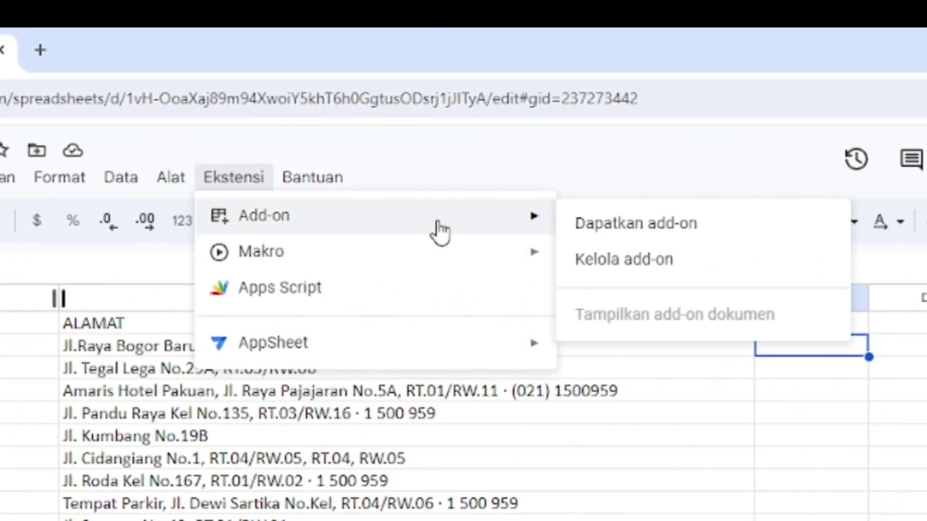
mouse_move(452, 252)
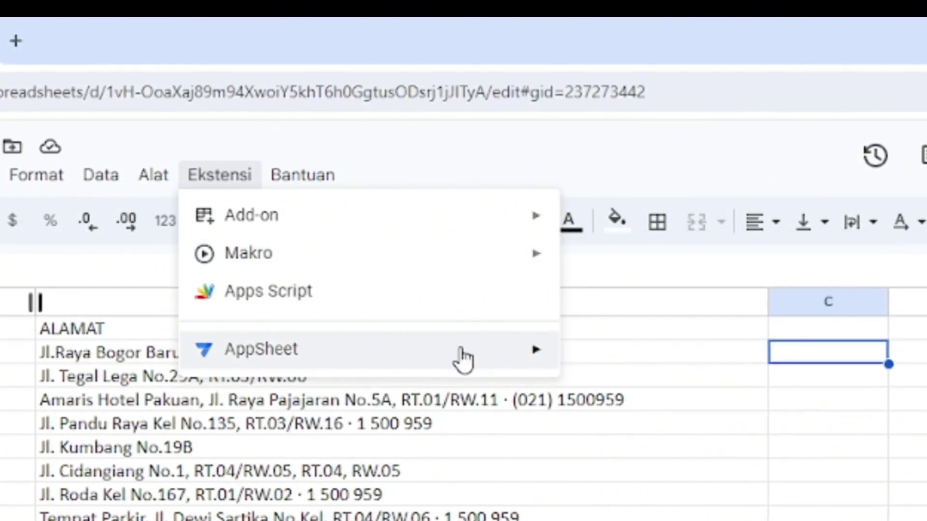
mouse_move(463, 360)
mouse_move(482, 259)
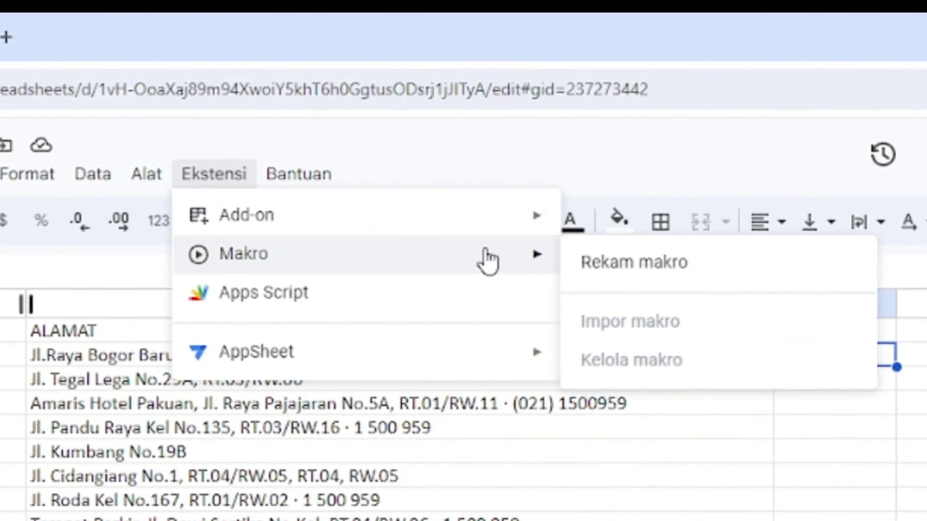
mouse_move(489, 228)
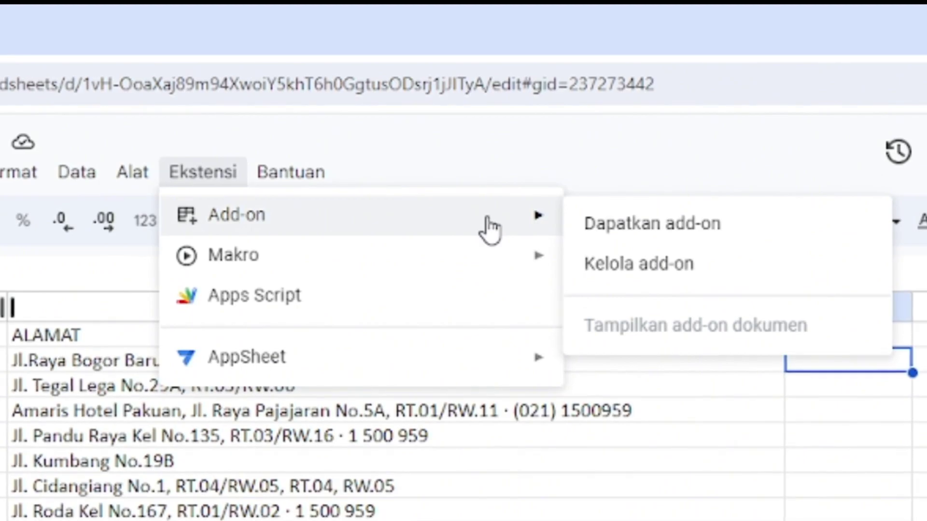
mouse_move(493, 260)
mouse_move(506, 223)
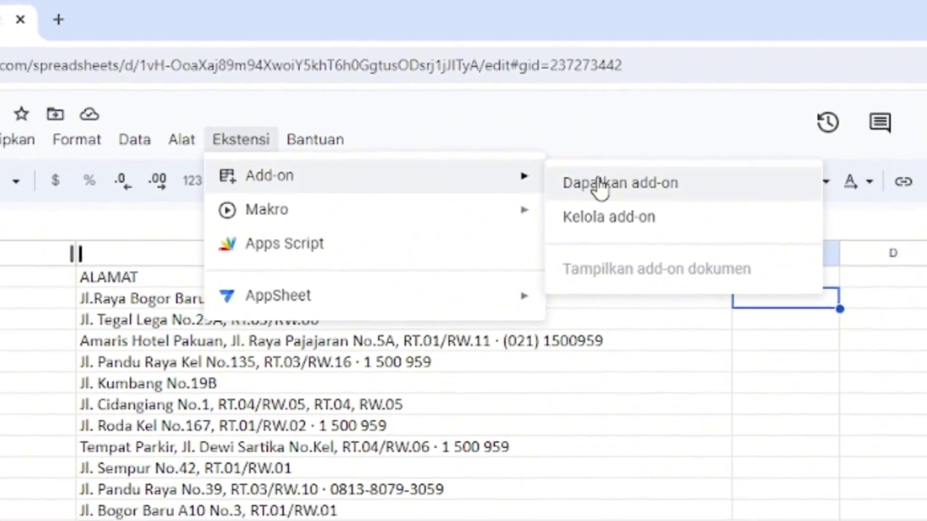
click(615, 225)
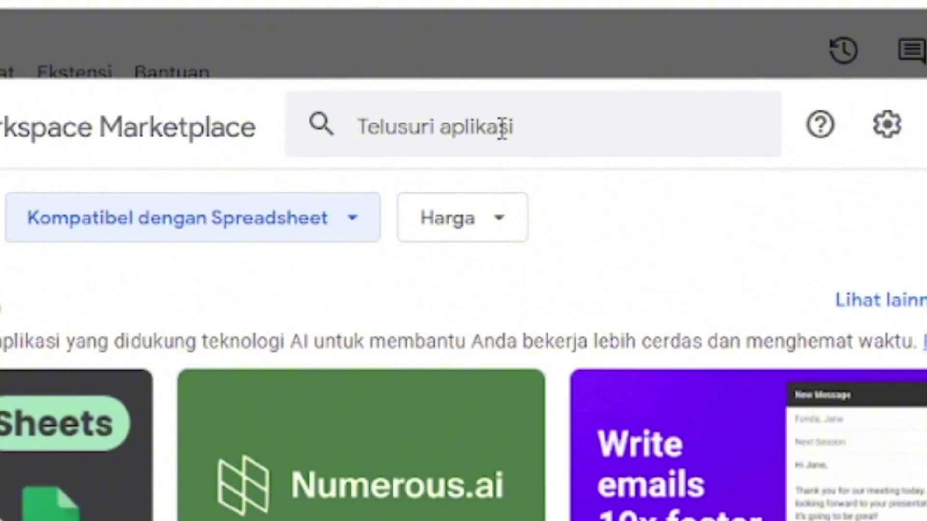
- Search the Marketplace for 'geocode' and open the Geocode by Awesome Table listing
click(502, 129)
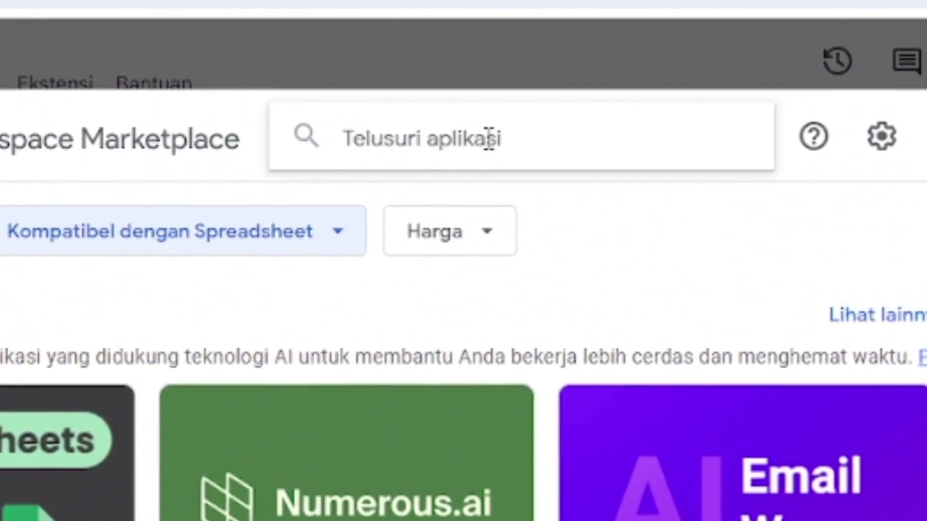
text(geo)
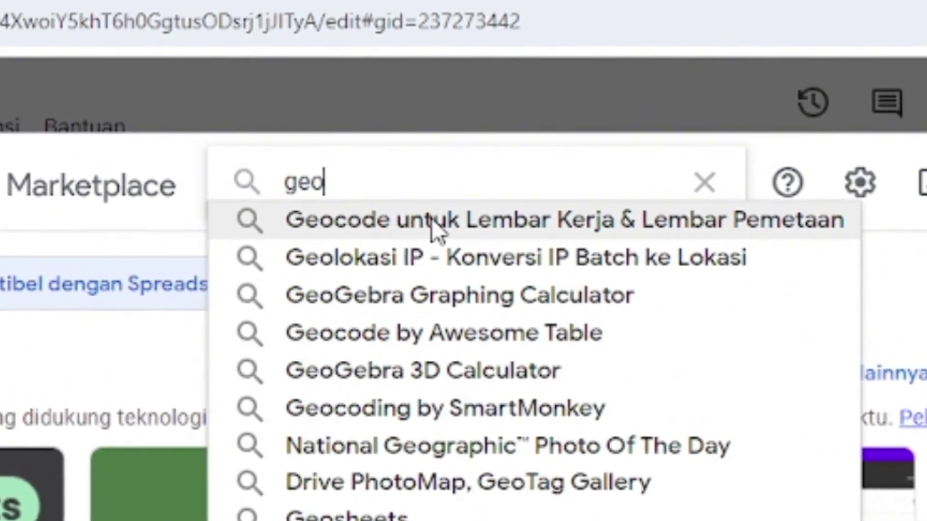
text(cod)
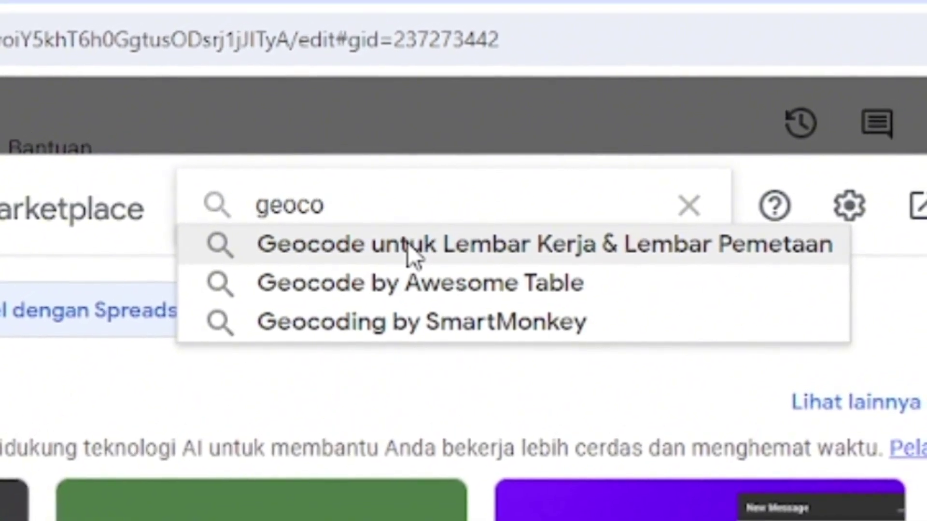
text(e)
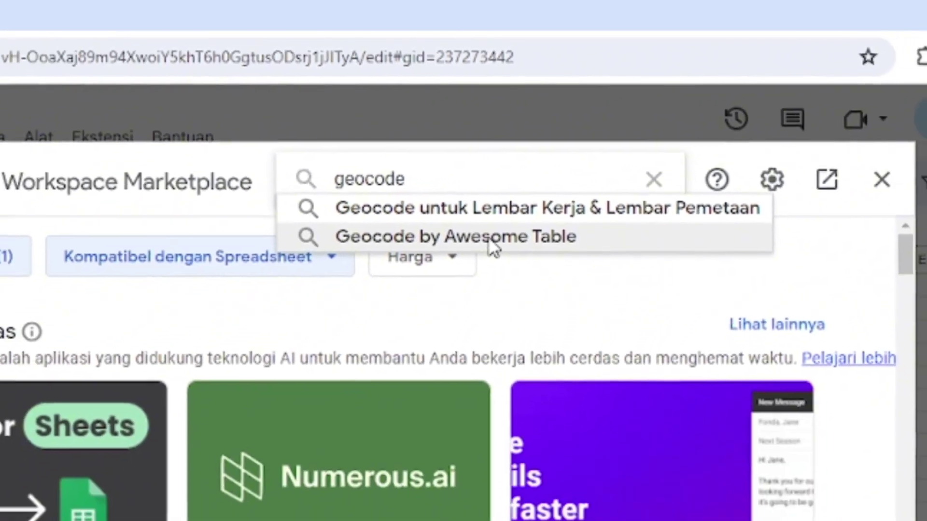
click(431, 331)
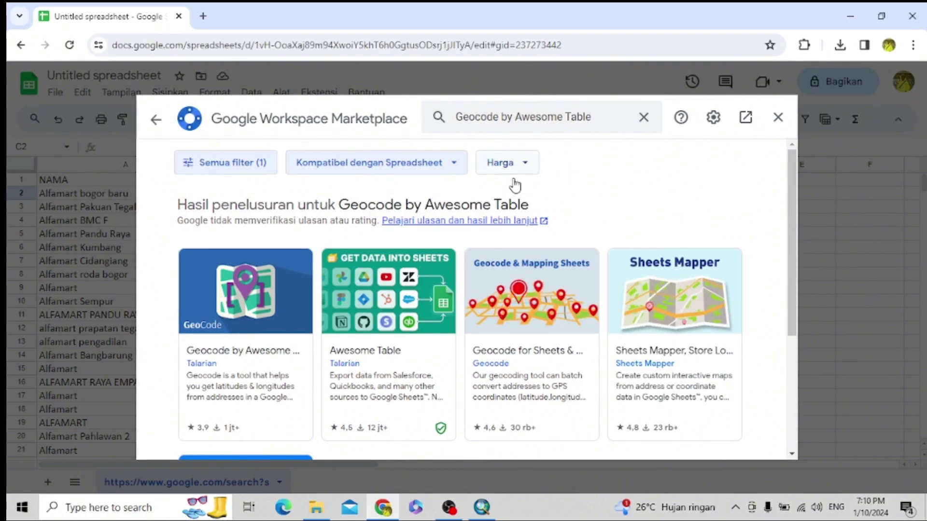
click(273, 299)
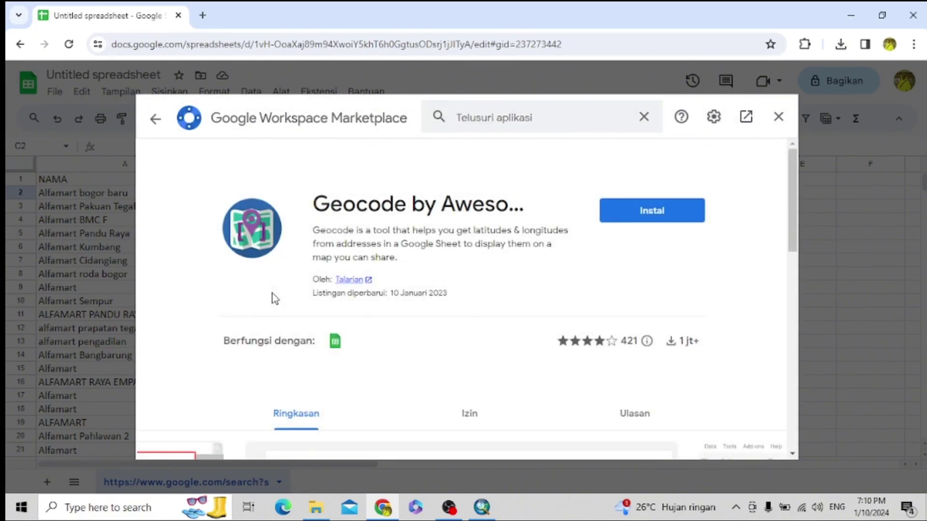
- Install Geocode by Awesome Table, grant it access to the Google account, and close the Marketplace
click(626, 213)
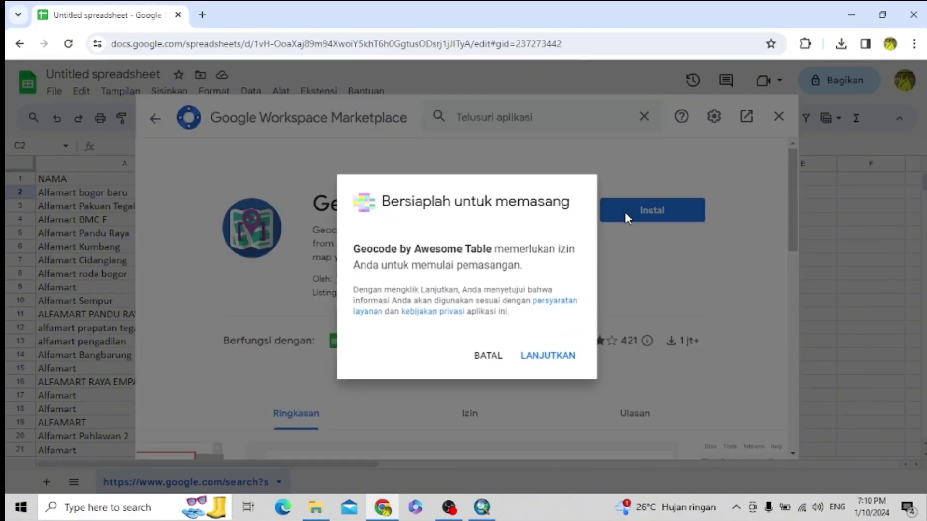
click(538, 357)
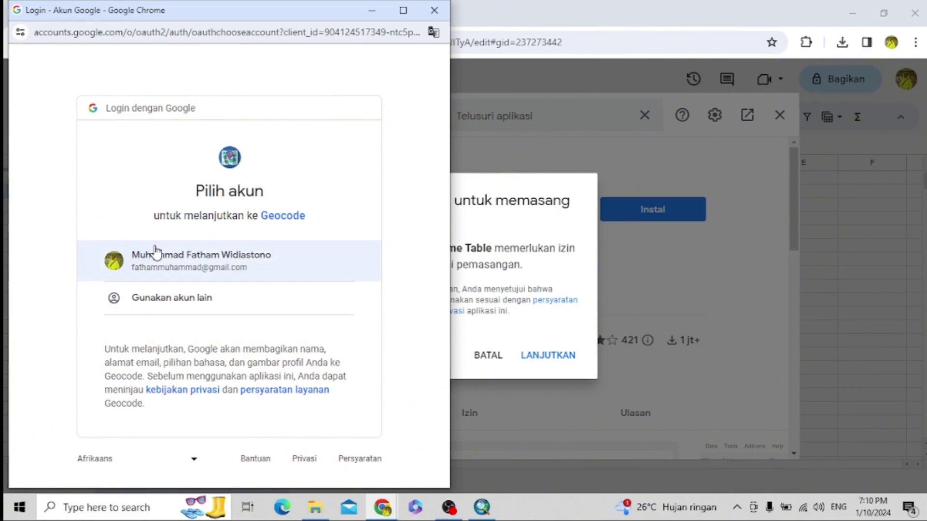
click(198, 257)
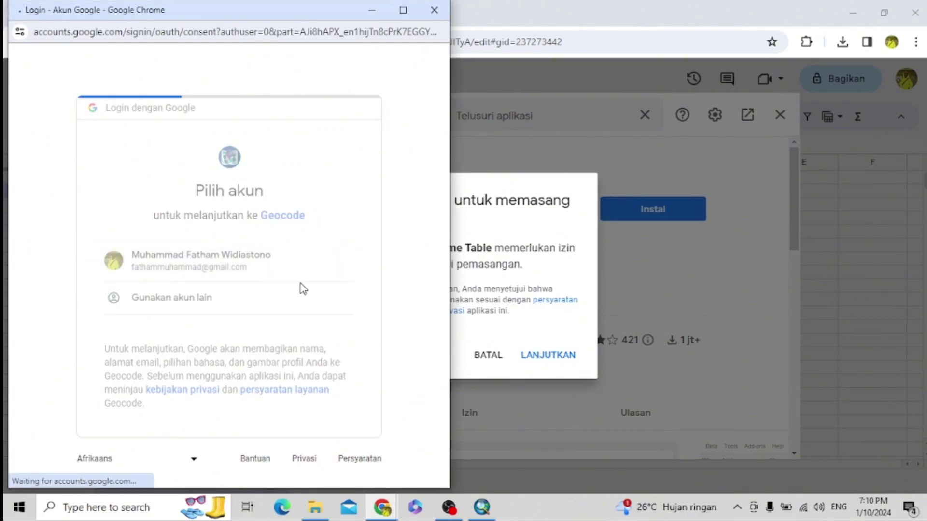
scroll(347, 284, down, 5)
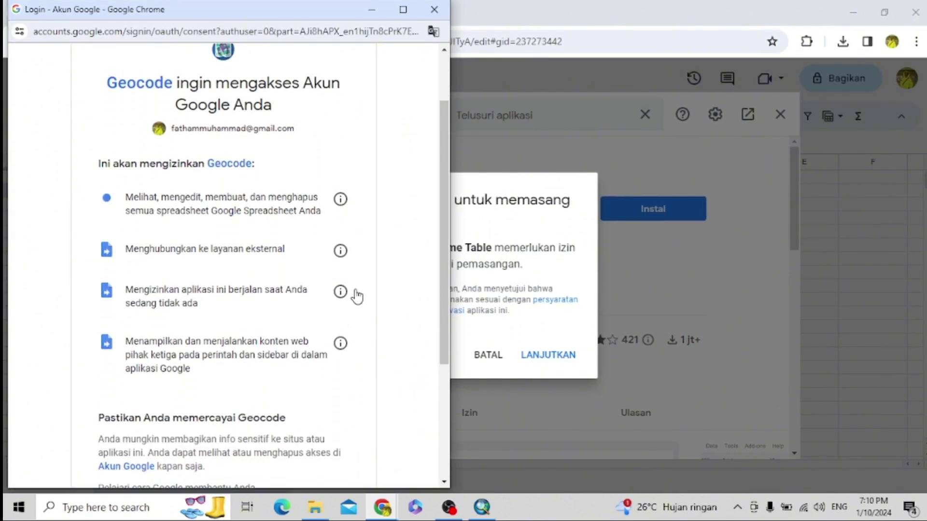
click(306, 390)
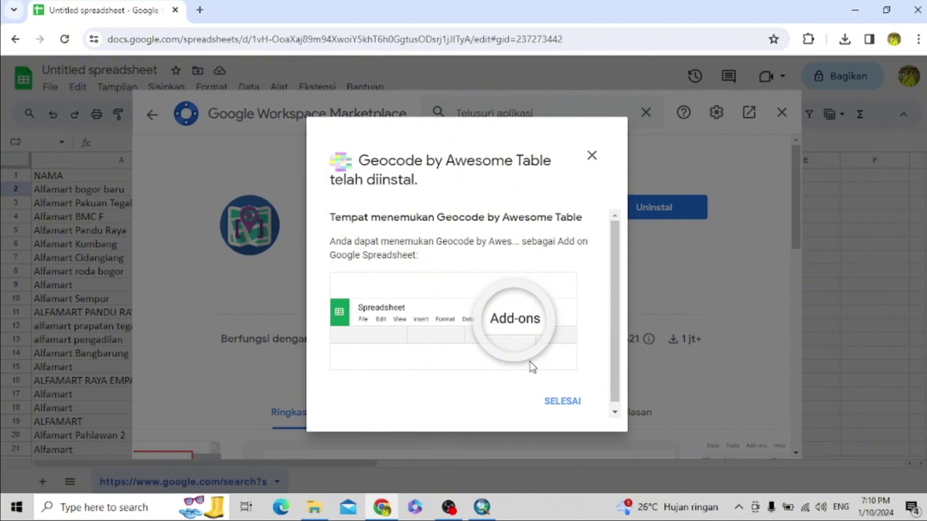
click(561, 401)
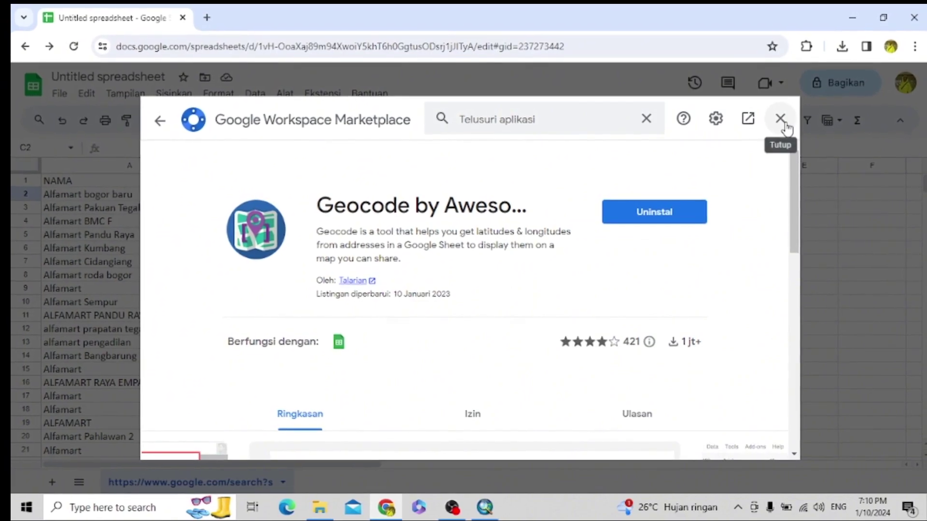
click(784, 124)
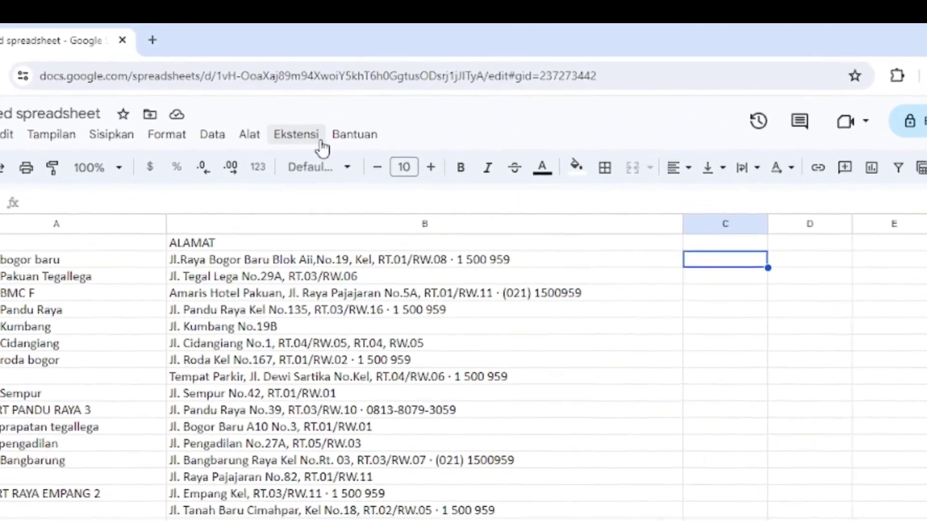
- Start Geocoding from Ekstensi > Geocode by Awesome Table to open its sidebar
click(312, 135)
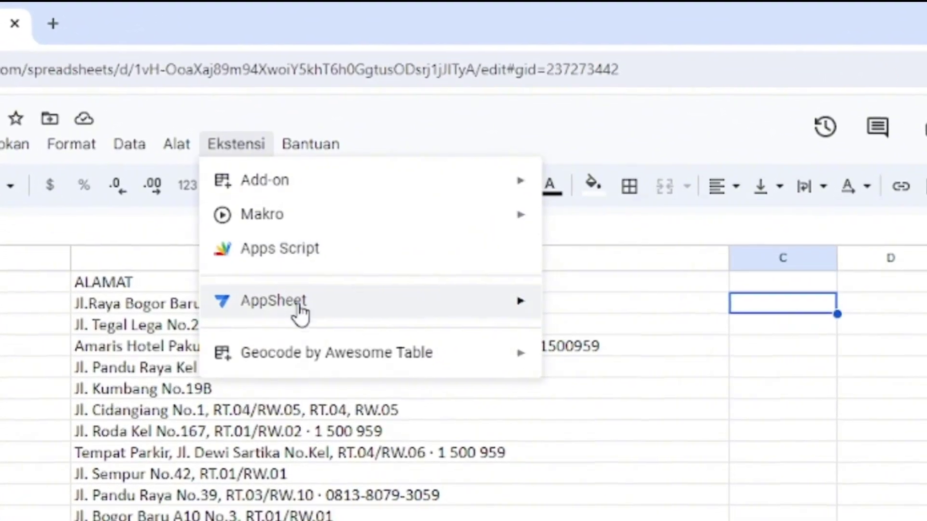
mouse_move(391, 353)
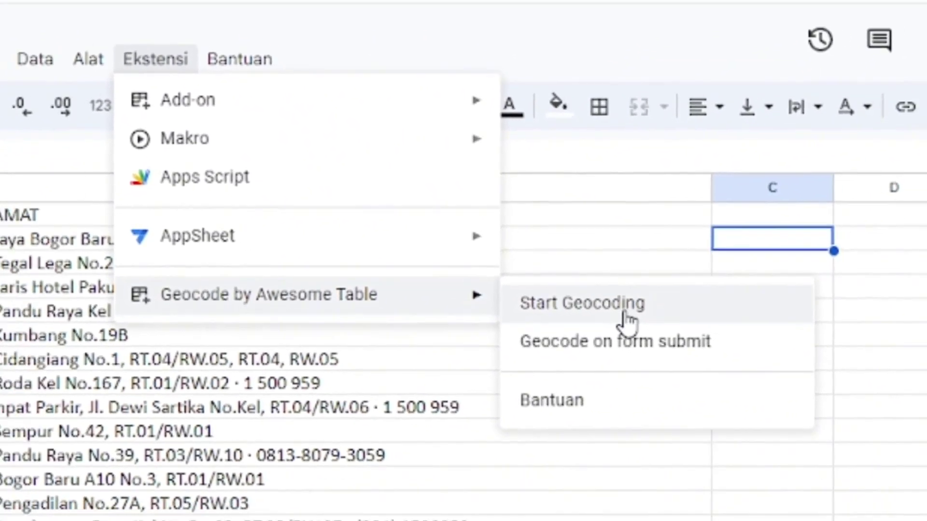
click(579, 329)
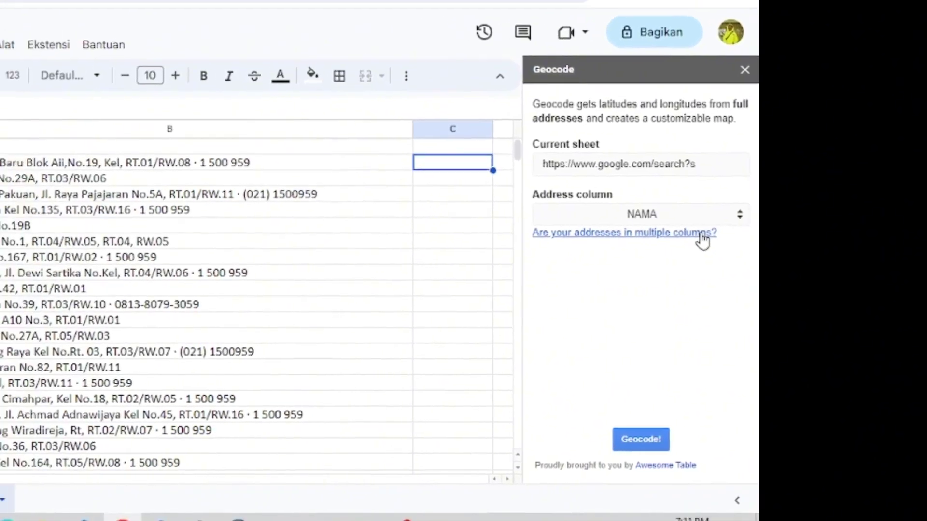
- Insert a Full Address column in column C combining the NAMA and ALAMAT columns
click(565, 214)
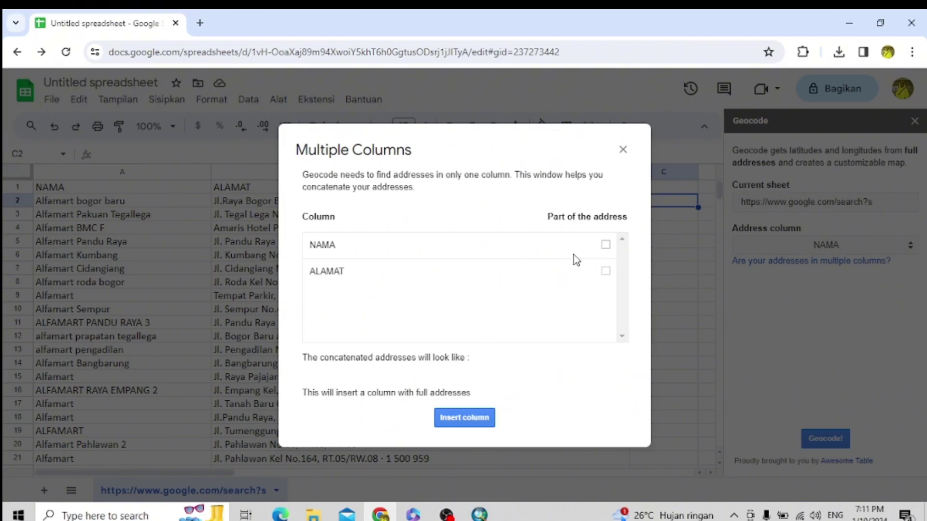
click(606, 246)
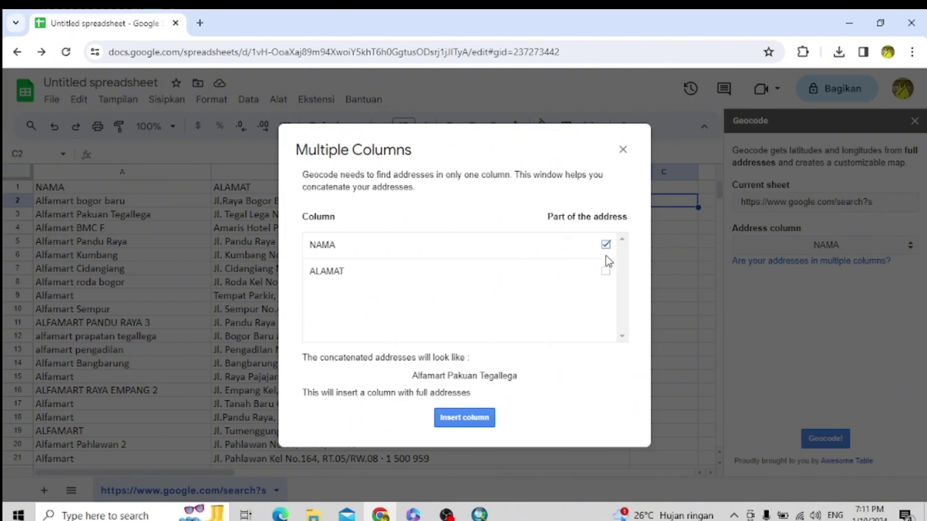
click(606, 272)
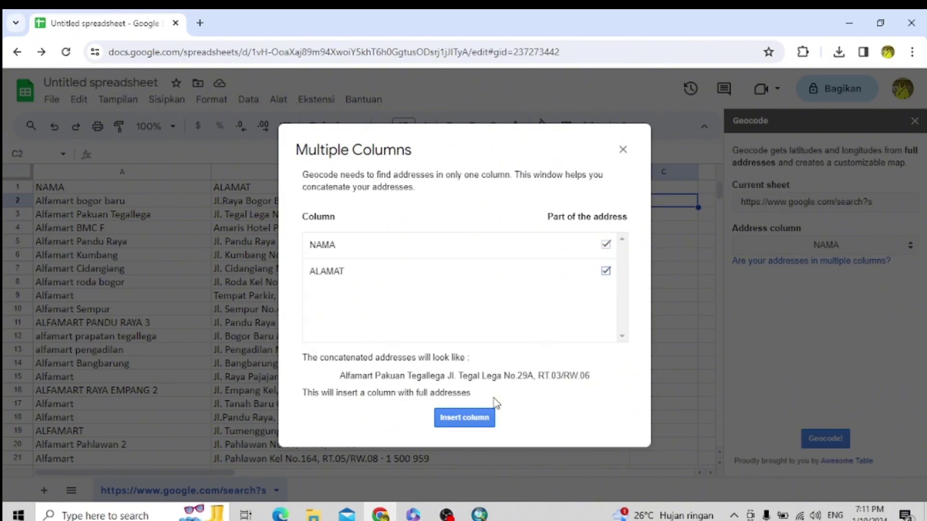
click(486, 421)
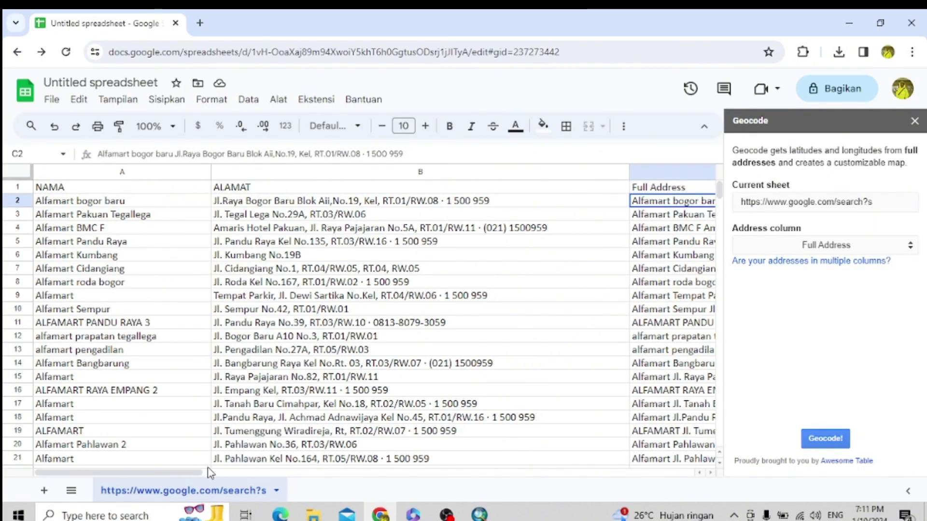
drag(199, 476, 379, 492)
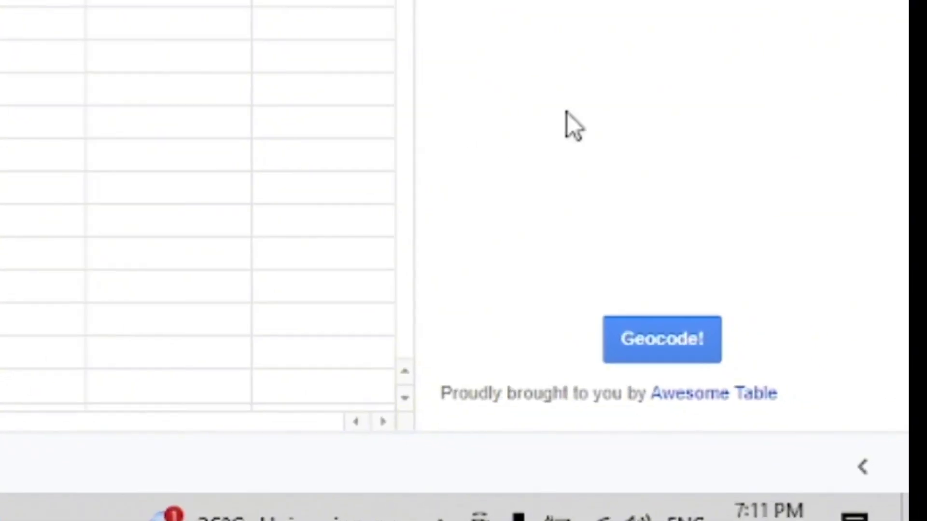
- Geocode the Full Address column into Latitude and Longitude columns D and E, then review the results
click(667, 335)
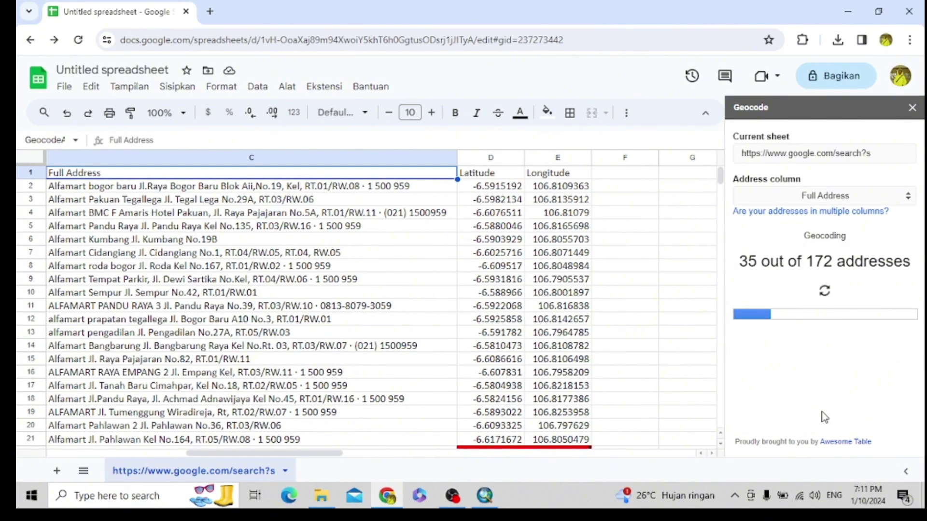
scroll(418, 342, down, 3)
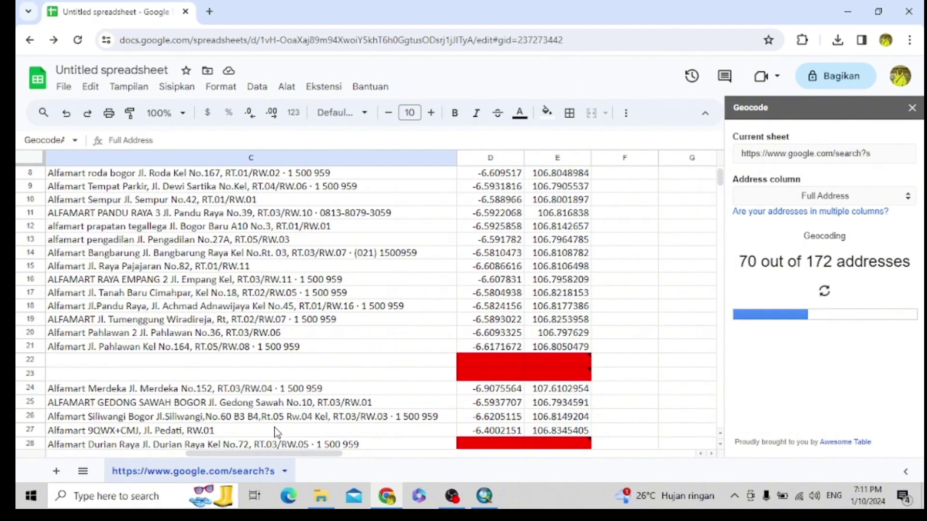
drag(230, 454, 207, 454)
scroll(312, 395, down, 2)
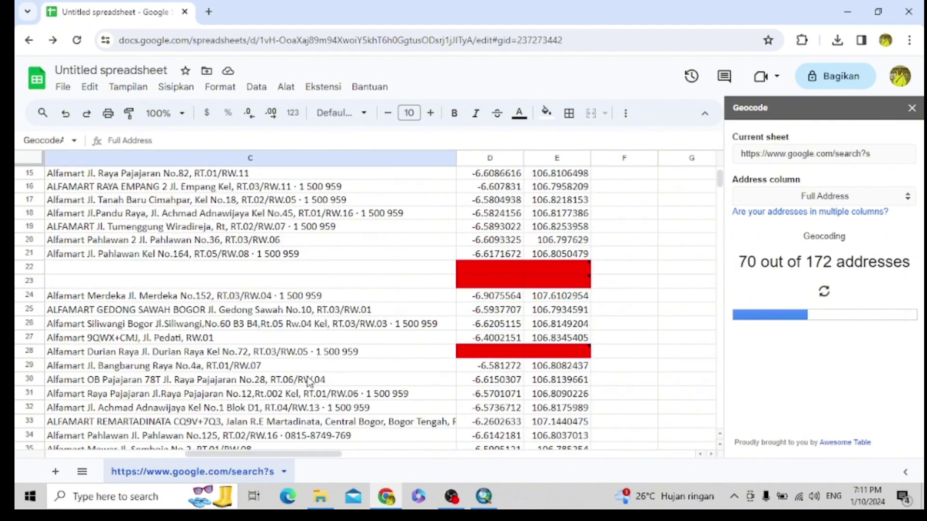
drag(302, 451, 101, 426)
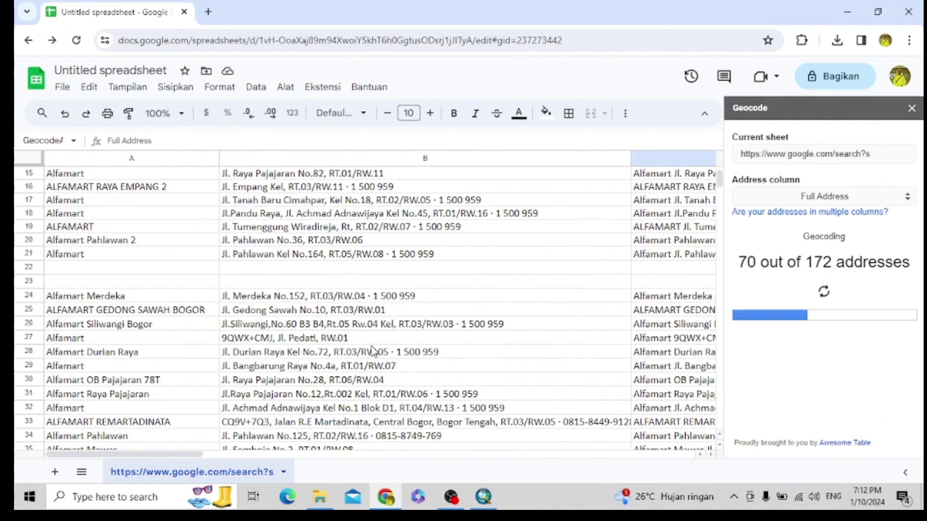
drag(167, 455, 309, 454)
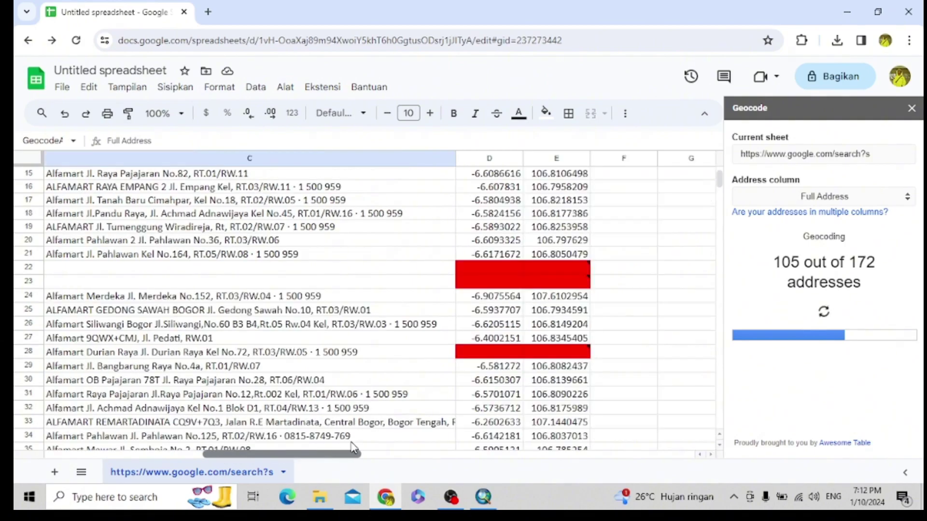
scroll(449, 293, up, 5)
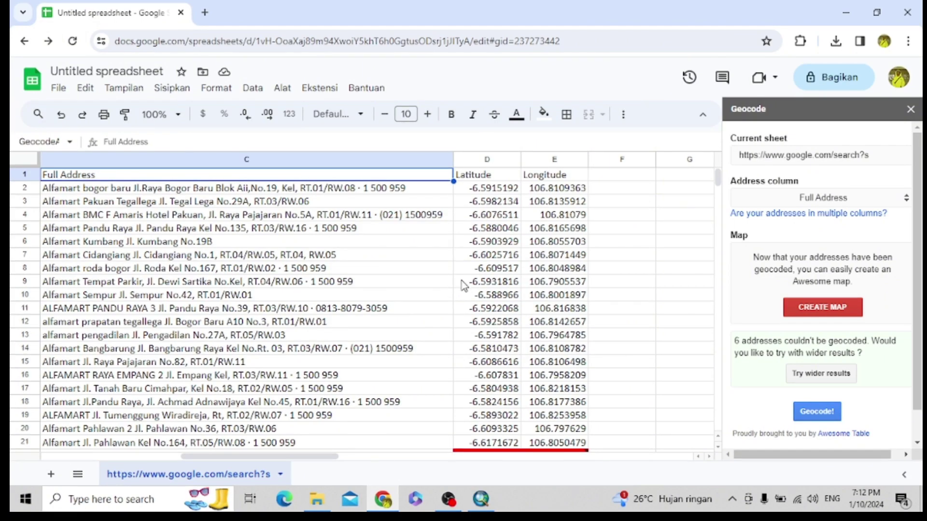
- Close the Geocode sidebar and delete the empty rows 22–23
click(910, 109)
scroll(675, 294, down, 5)
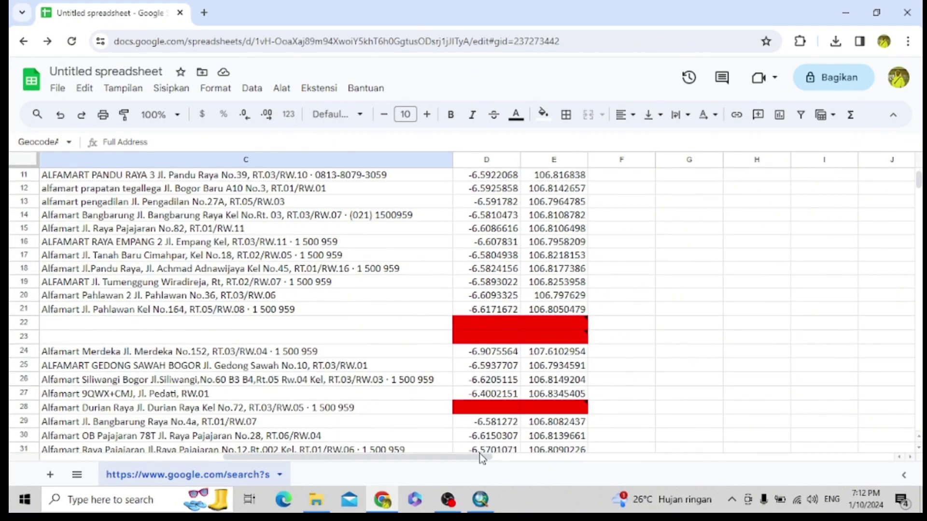
drag(479, 456, 447, 456)
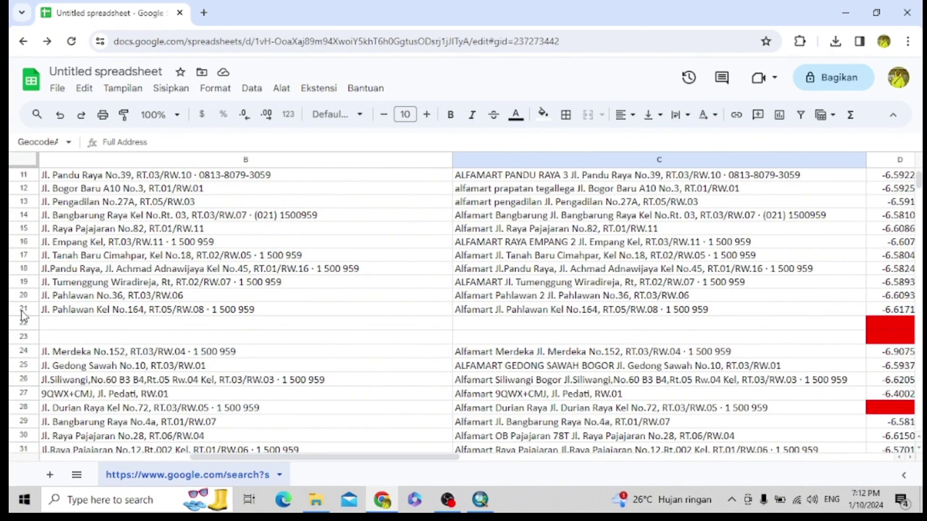
drag(22, 322, 22, 333)
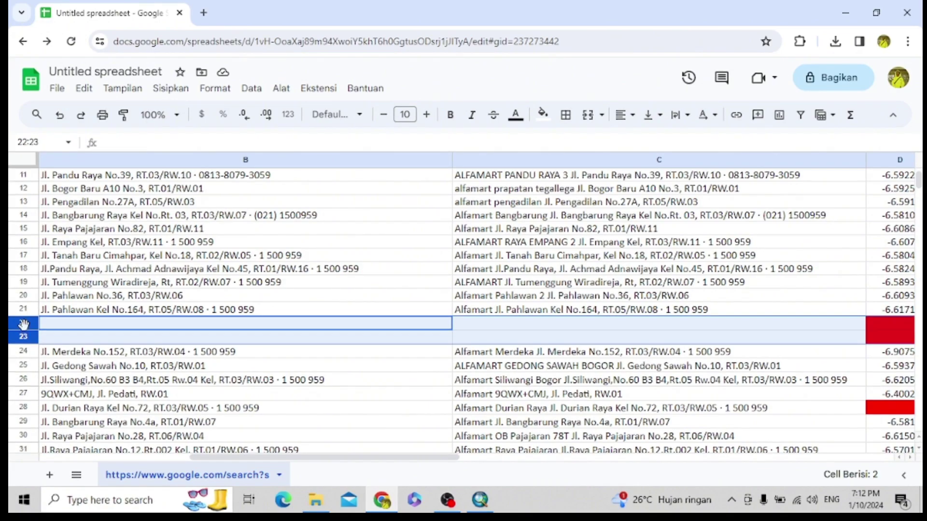
right_click(23, 324)
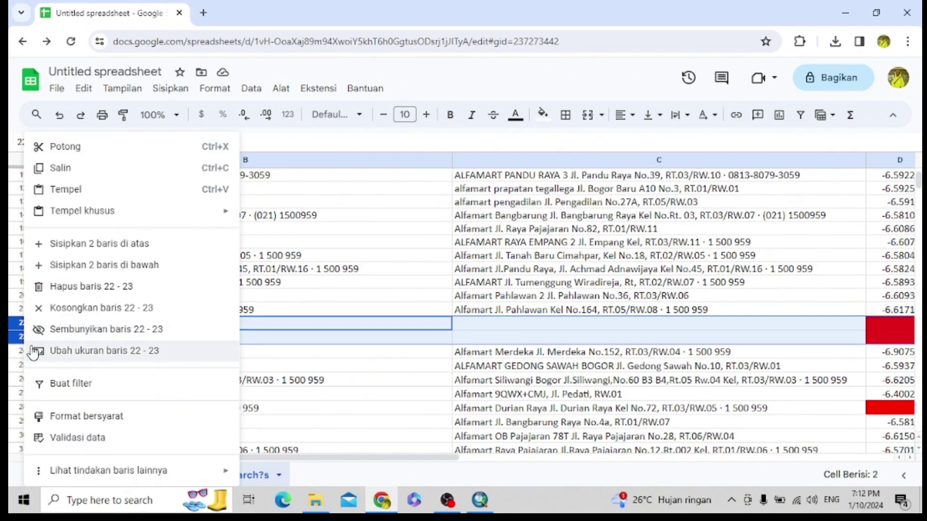
click(99, 289)
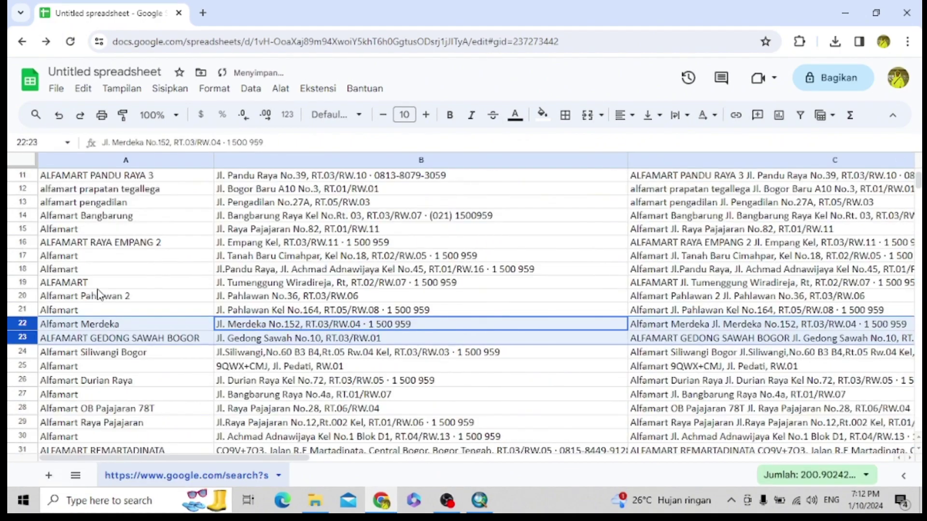
- Delete row 26, which has no coordinates
drag(232, 458, 390, 470)
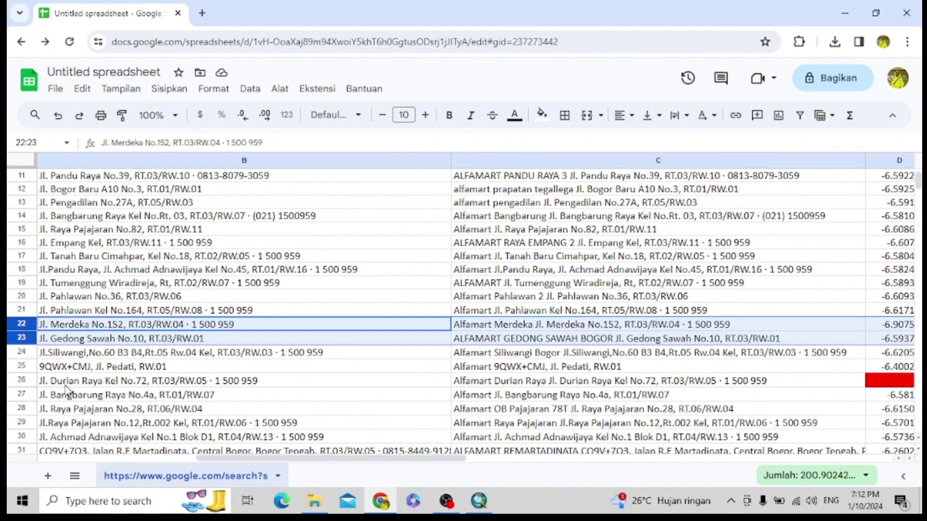
click(23, 381)
right_click(26, 382)
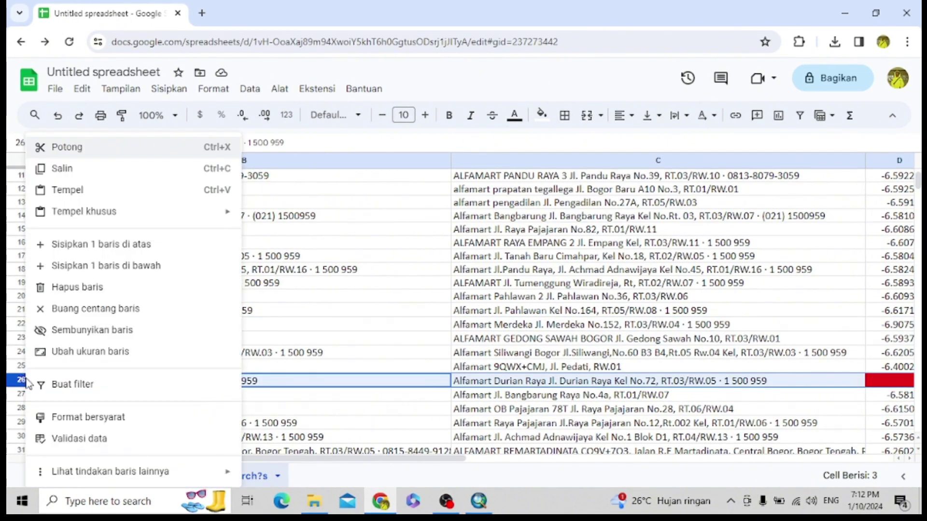
click(66, 287)
- Select the ungeocoded rows 38, 72 and 109 together and delete them
drag(114, 461, 332, 470)
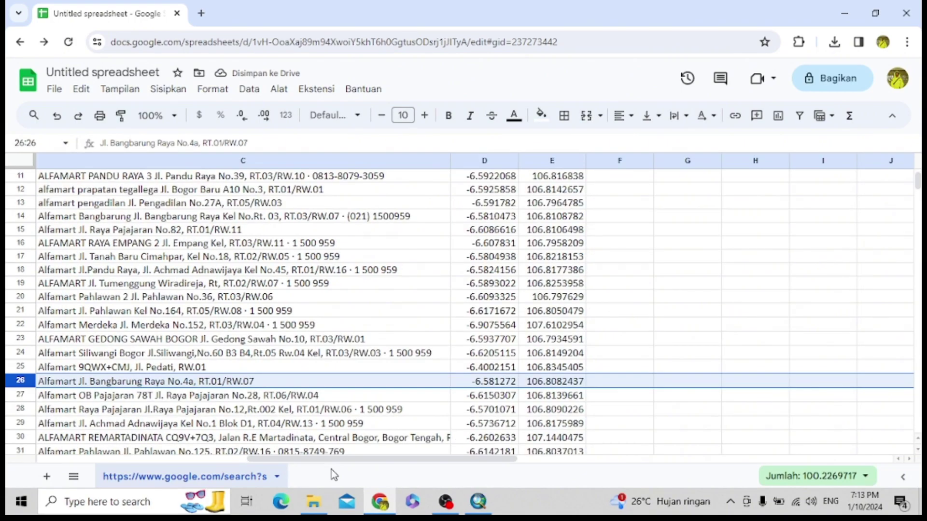
scroll(172, 405, down, 5)
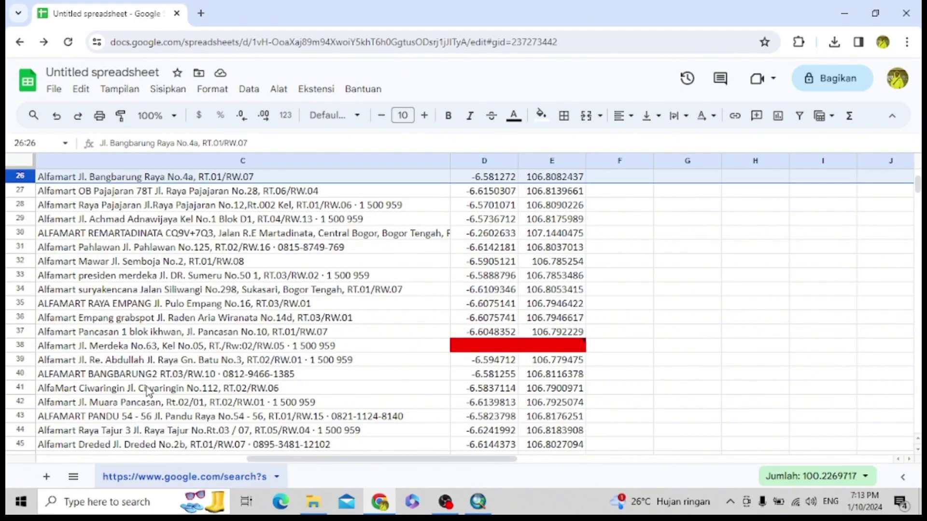
click(18, 346)
scroll(197, 401, down, 10)
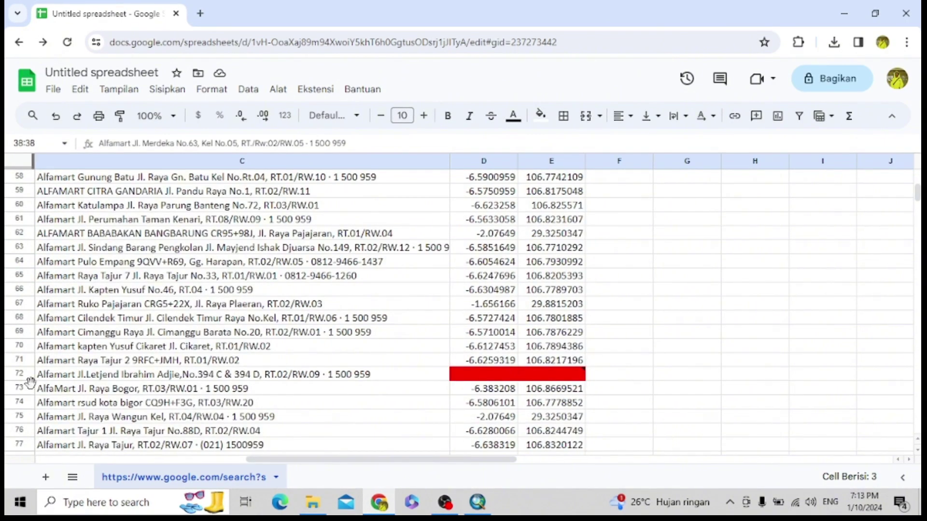
click(23, 375)
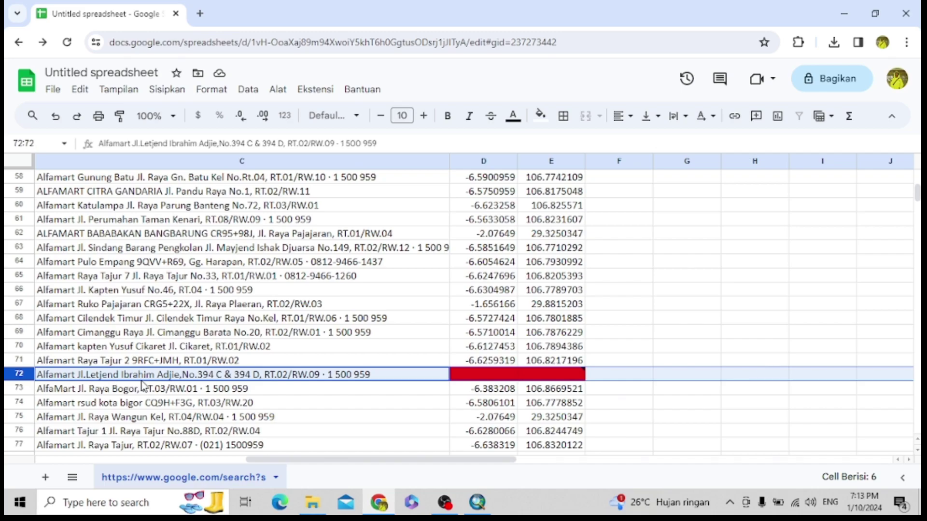
scroll(142, 384, down, 7)
scroll(144, 386, up, 7)
scroll(145, 386, down, 12)
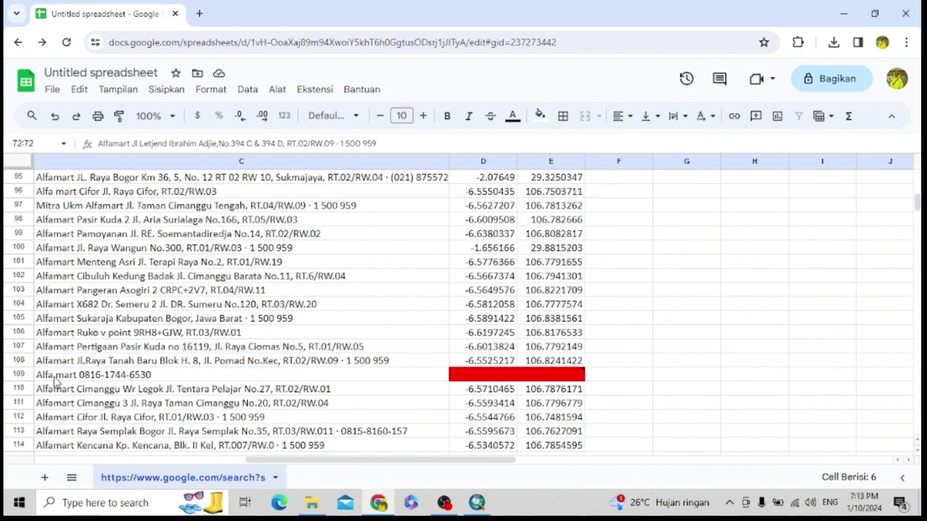
click(18, 375)
scroll(228, 371, down, 1)
scroll(228, 371, down, 17)
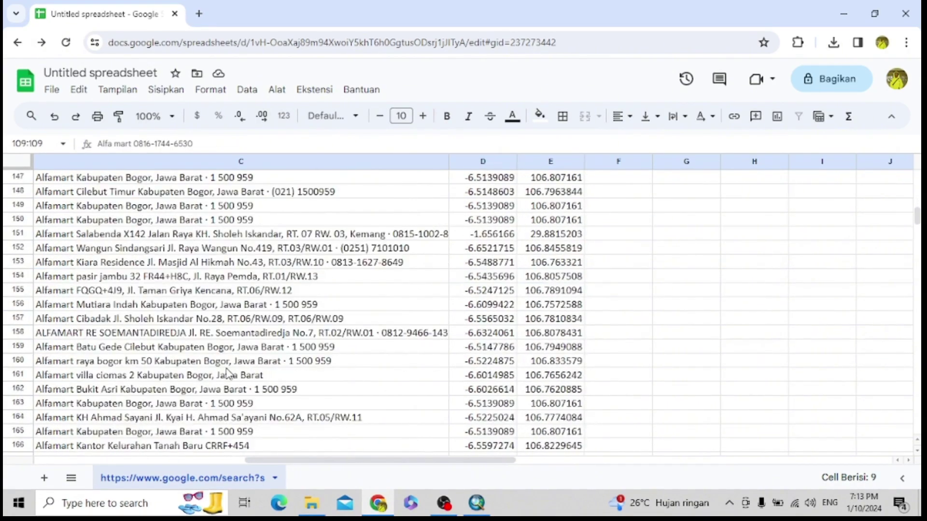
scroll(228, 374, down, 5)
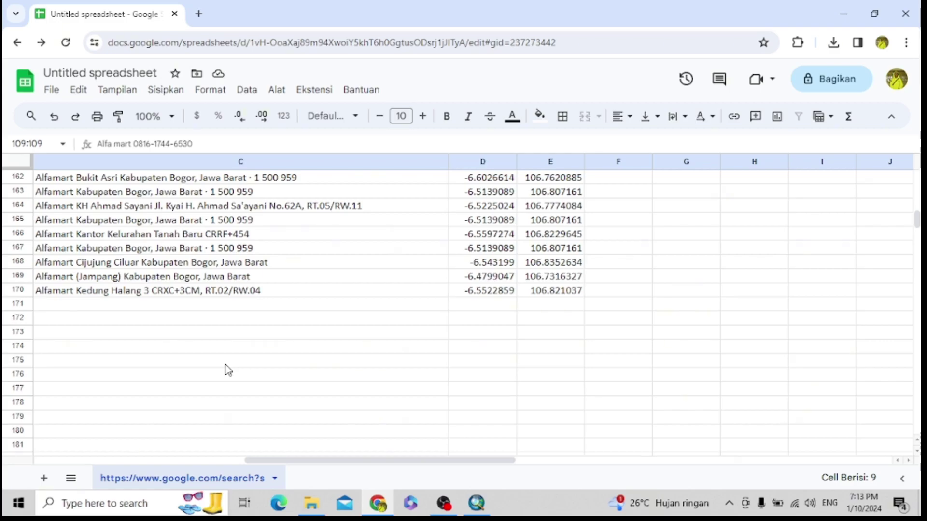
scroll(149, 370, up, 17)
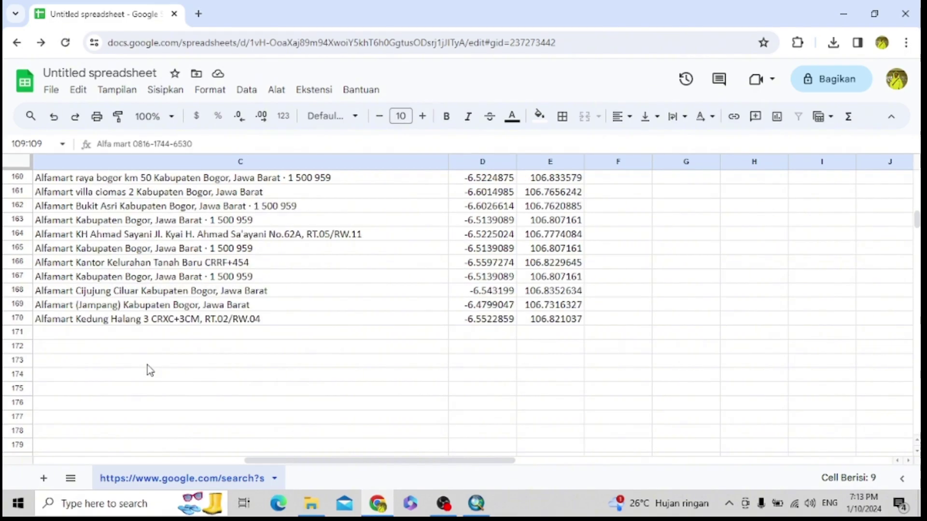
scroll(150, 369, up, 2)
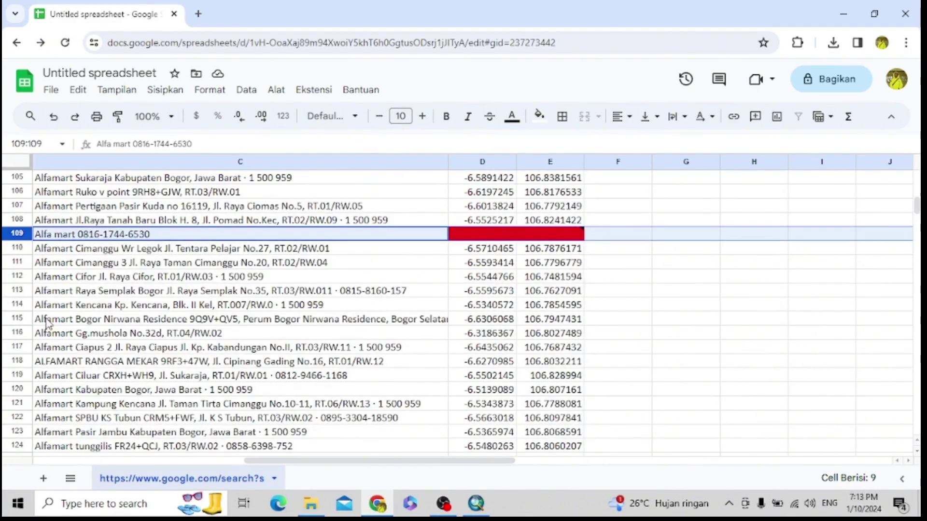
right_click(16, 234)
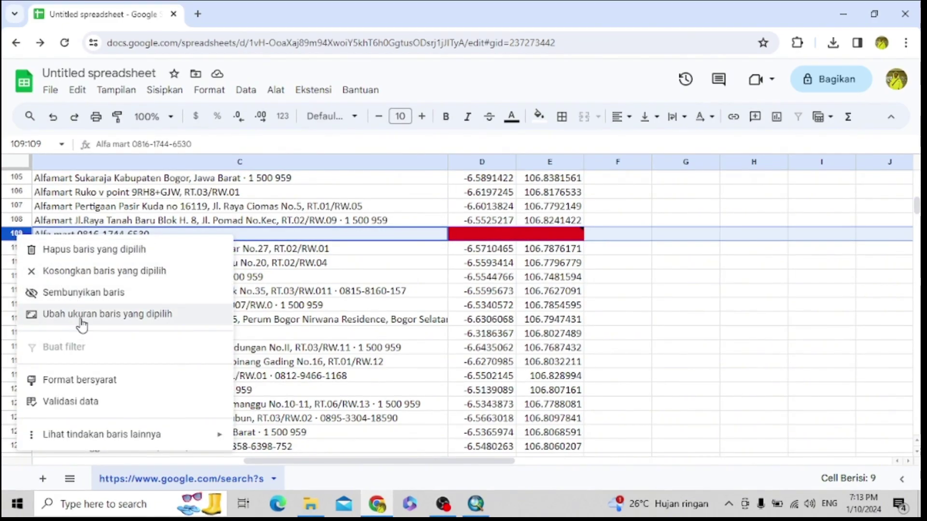
click(110, 251)
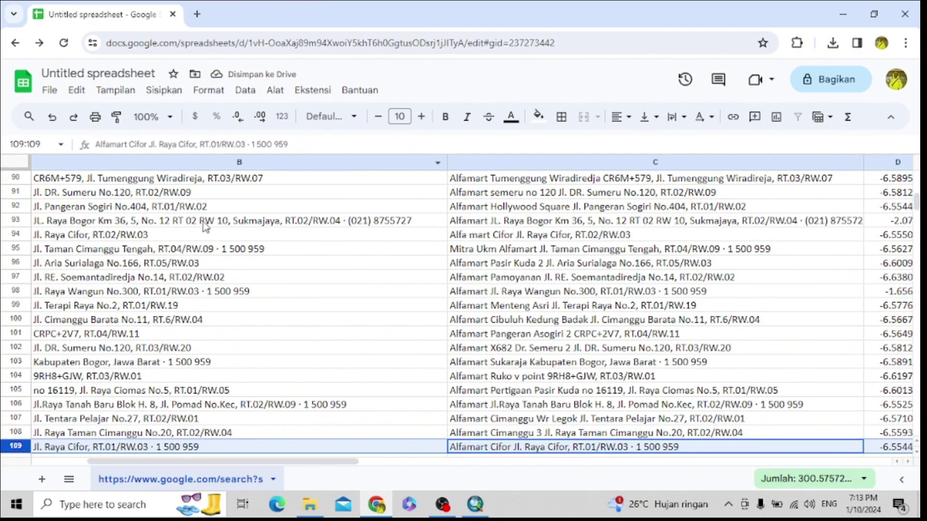
scroll(535, 356, up, 15)
scroll(535, 356, up, 15)
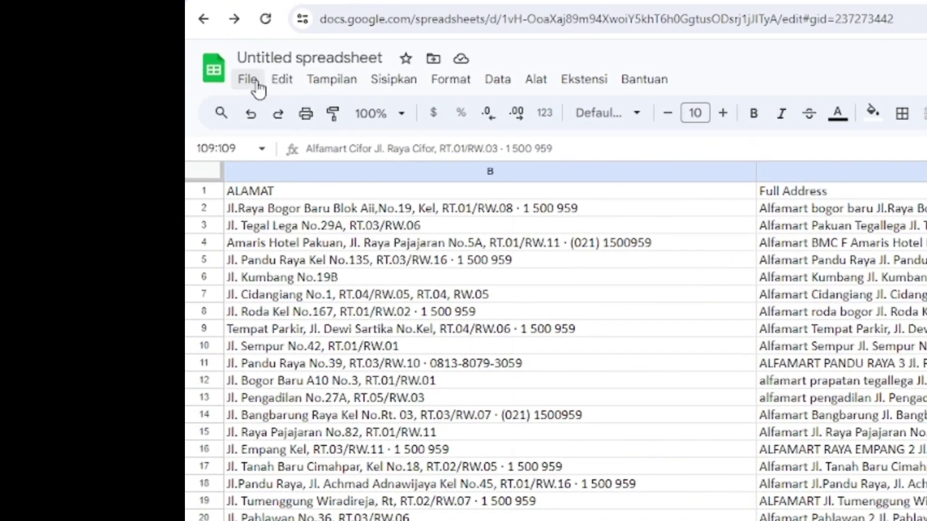
- Download the cleaned sheet as Nilai yang Dipisahkan Koma (.csv)
click(256, 83)
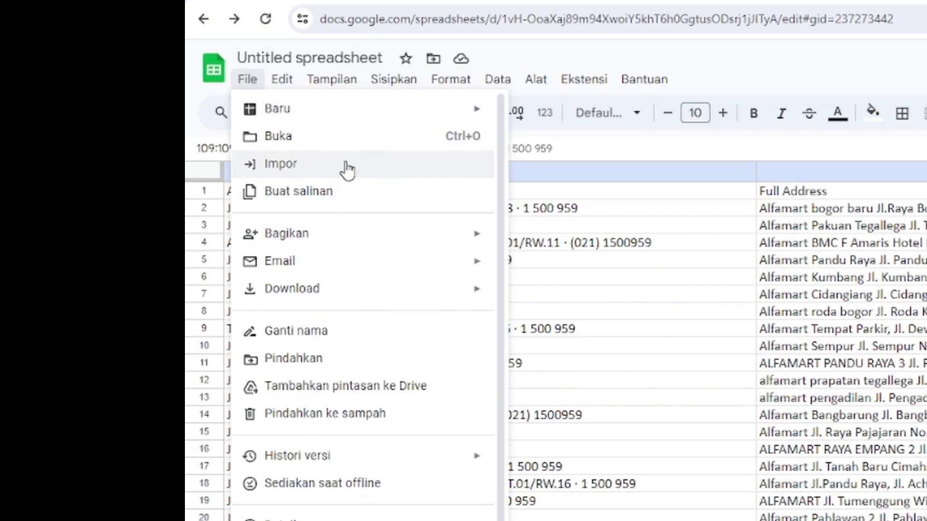
mouse_move(369, 290)
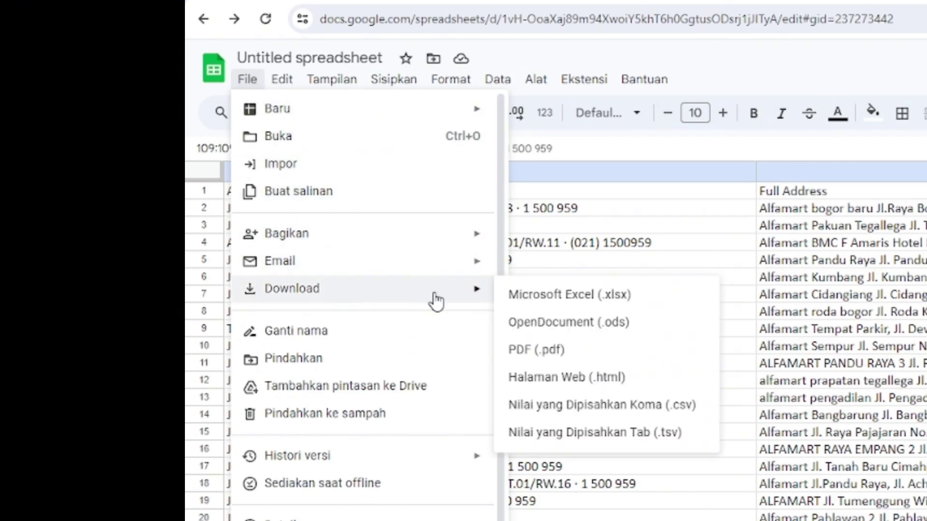
click(580, 405)
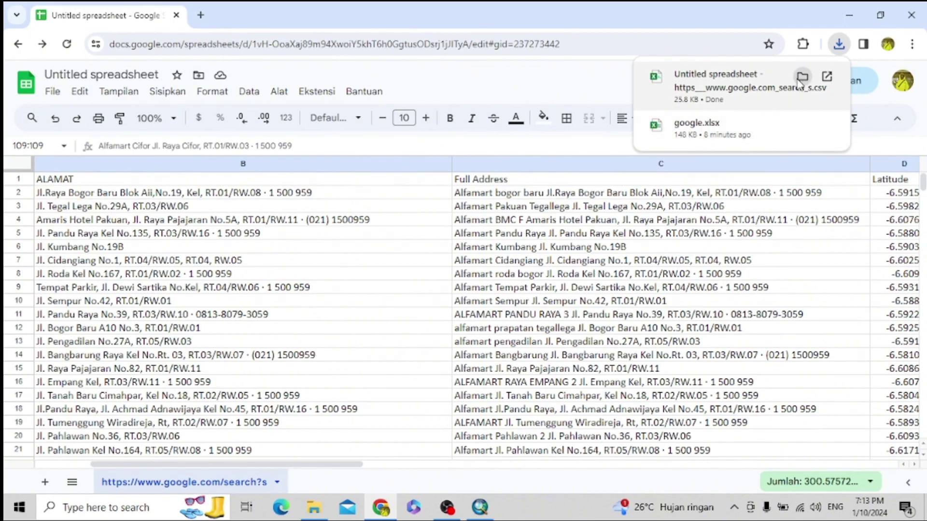
- Rename the downloaded CSV in the Downloads folder to 'Titik Sebaran'
click(801, 77)
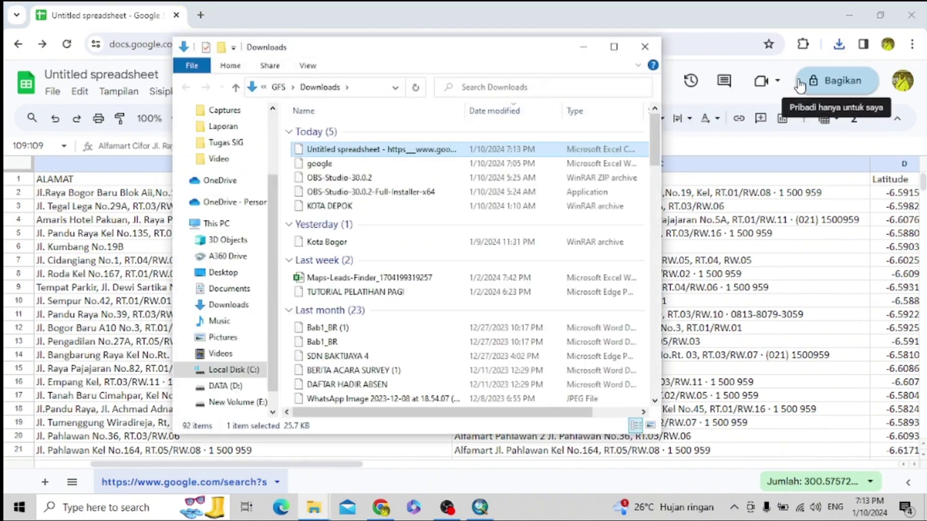
click(398, 149)
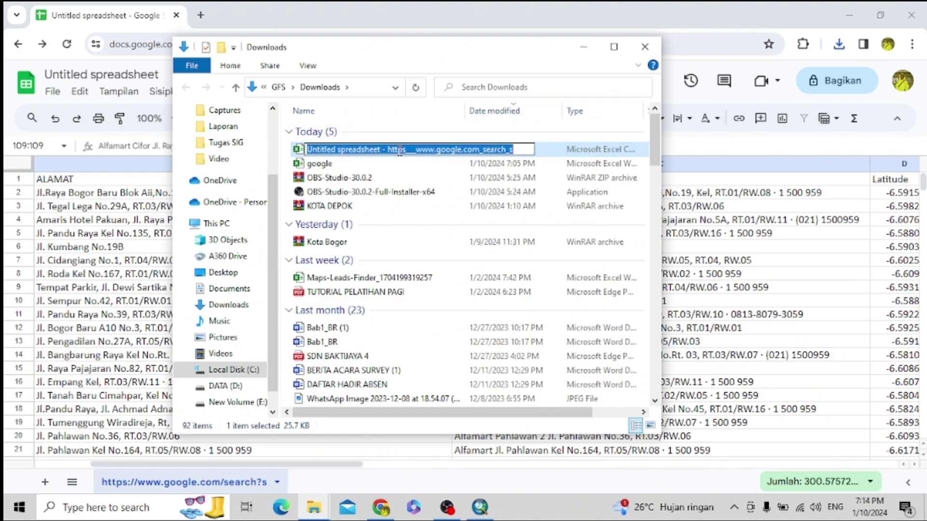
text(Titik)
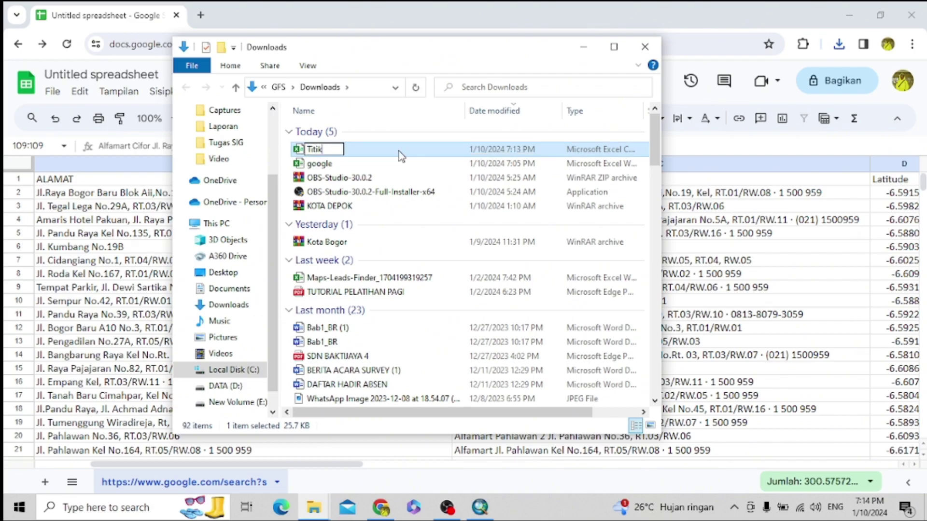
text( Sebaran)
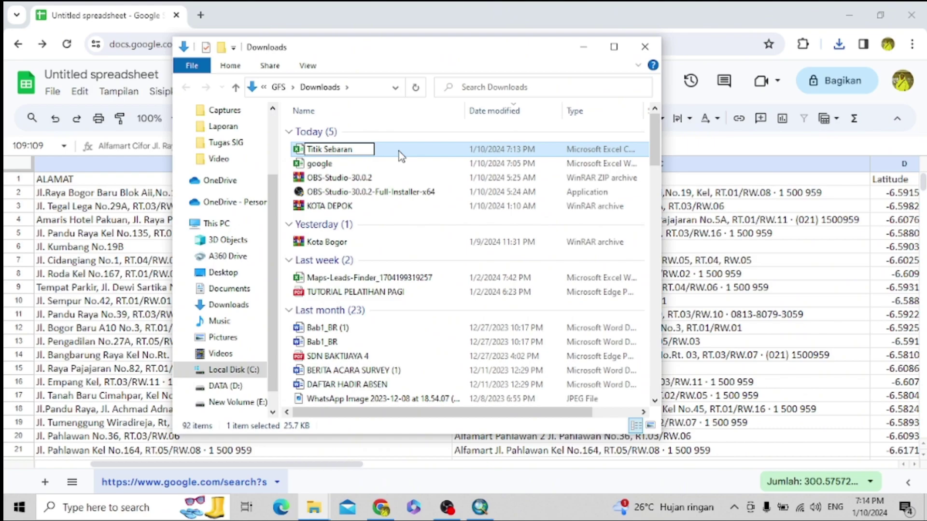
key(Return)
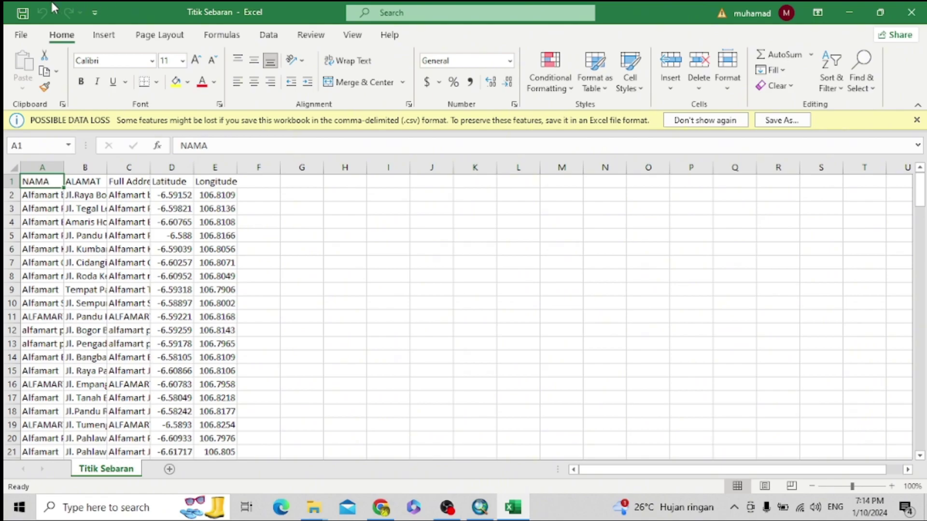
- AutoFit columns A–E of Titik Sebaran to their contents
drag(37, 167, 231, 167)
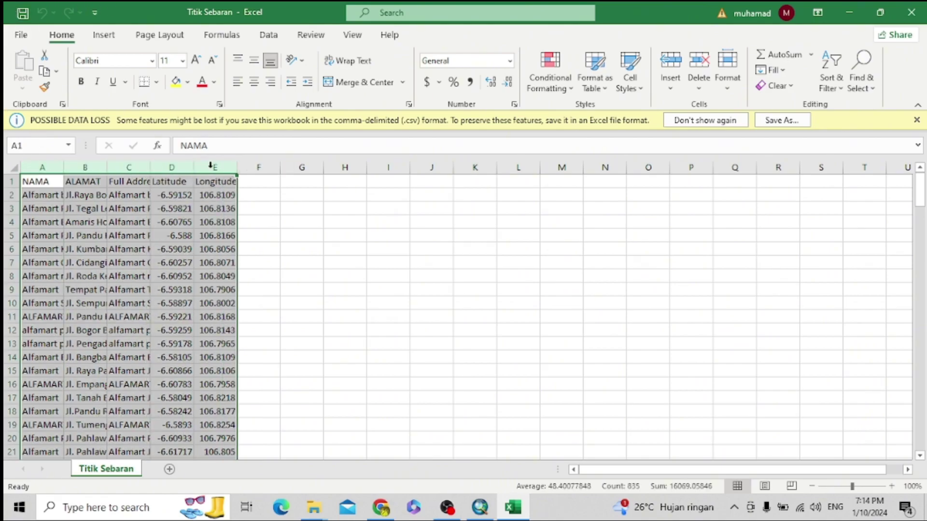
double_click(106, 167)
click(489, 277)
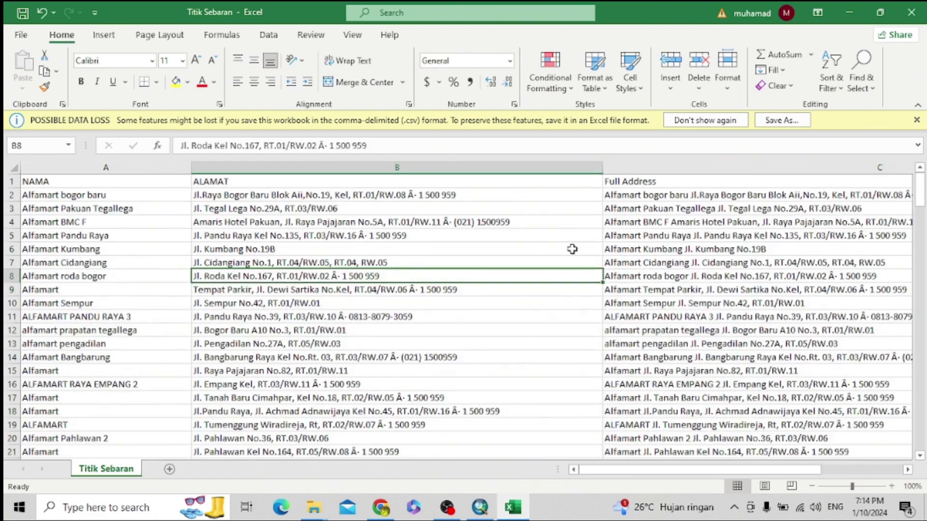
- Review the Latitude and Longitude values, then close the workbook
drag(610, 469, 692, 467)
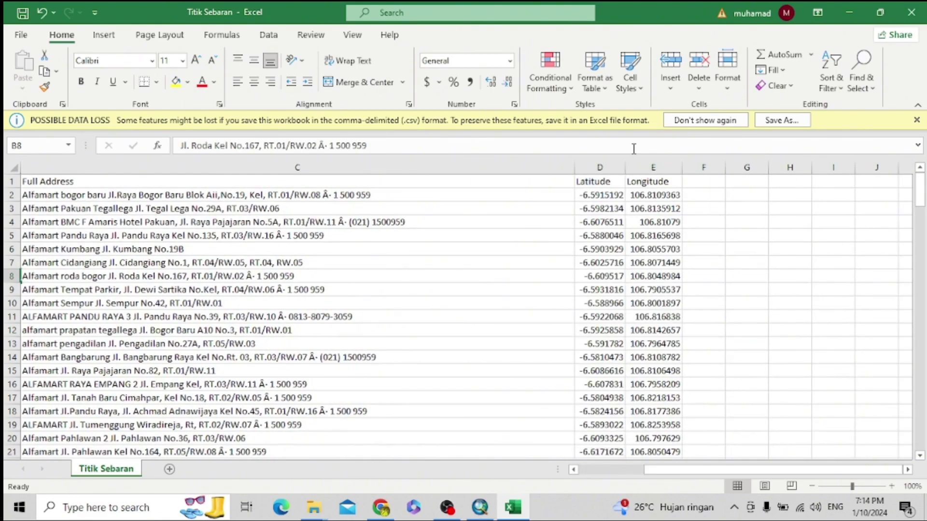
drag(601, 167, 653, 167)
scroll(587, 236, down, 5)
scroll(587, 237, down, 20)
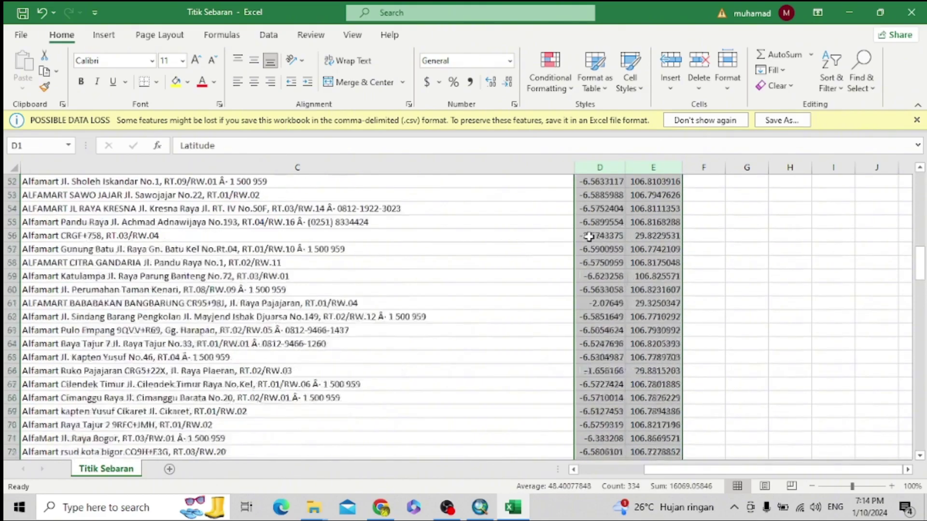
scroll(586, 232, down, 7)
scroll(587, 232, up, 7)
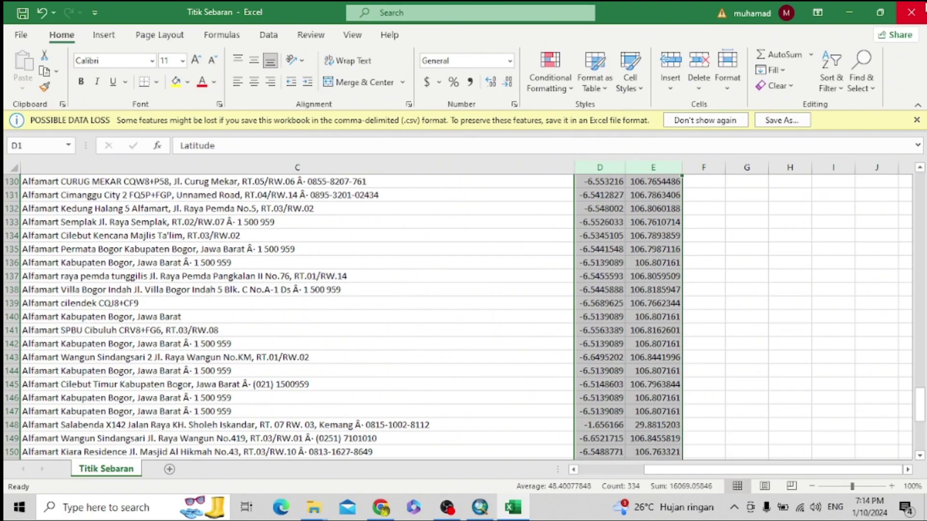
click(912, 12)
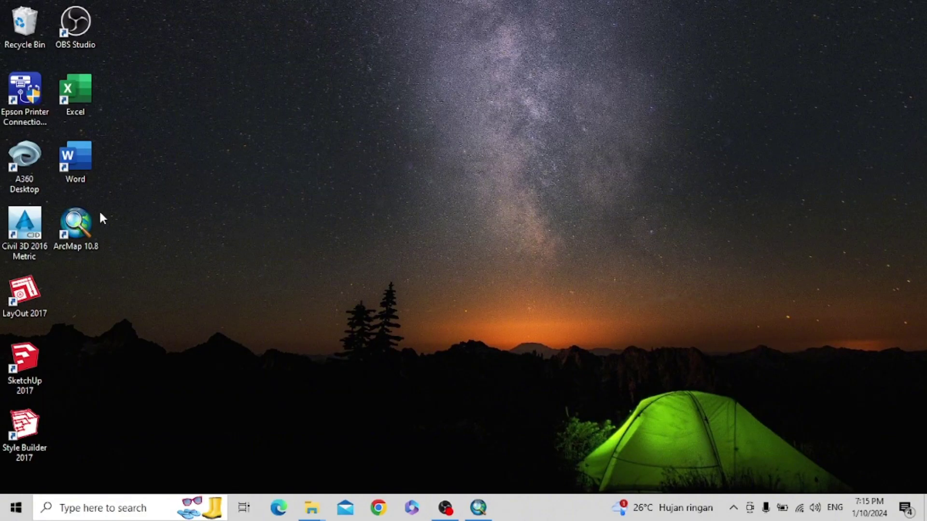
- Load Titik Sebaran.csv into Add XY Data with Longitude as X and Latitude as Y
click(481, 508)
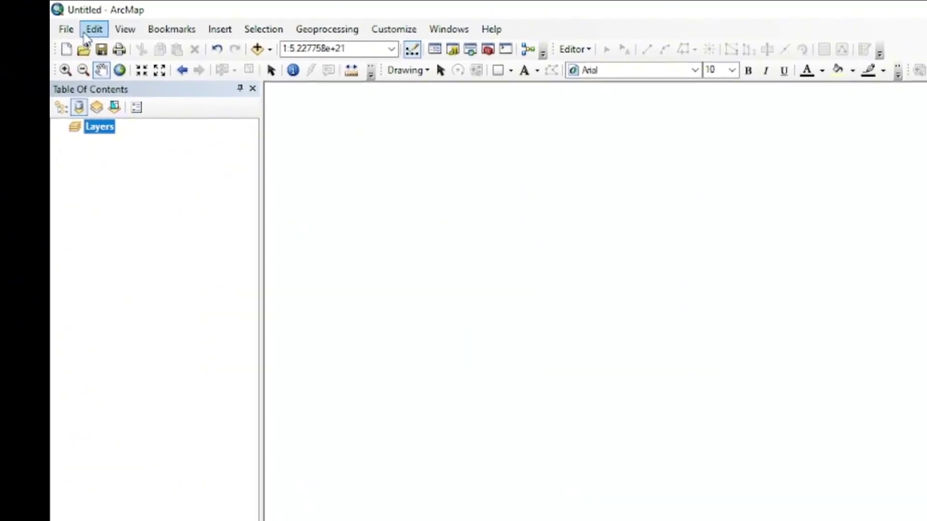
click(66, 29)
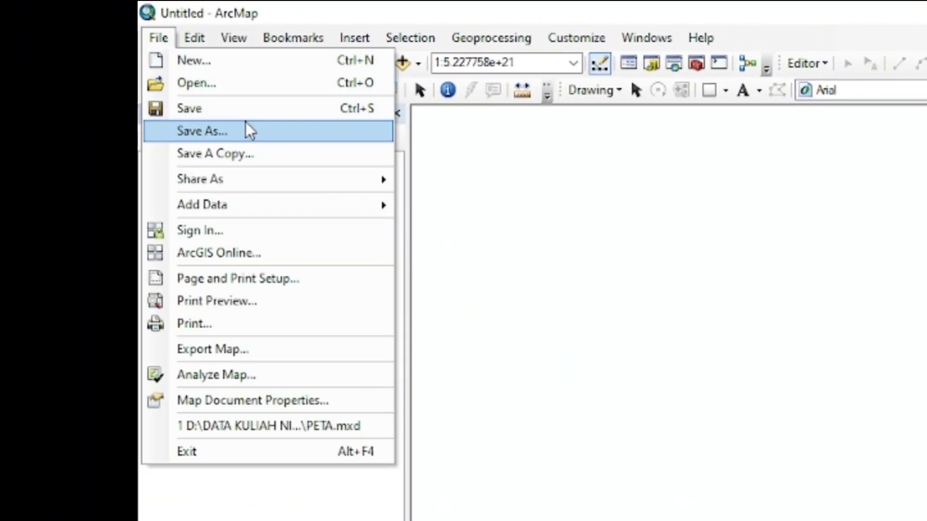
mouse_move(375, 207)
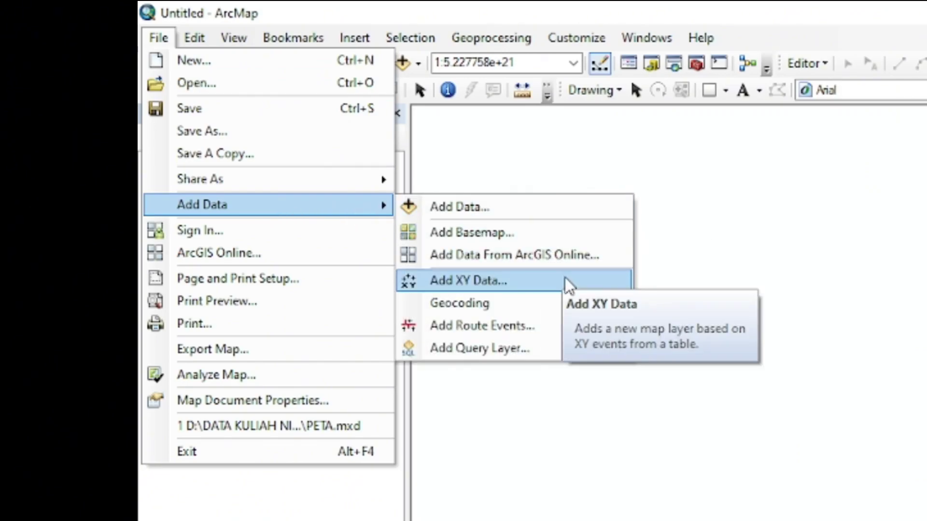
click(602, 281)
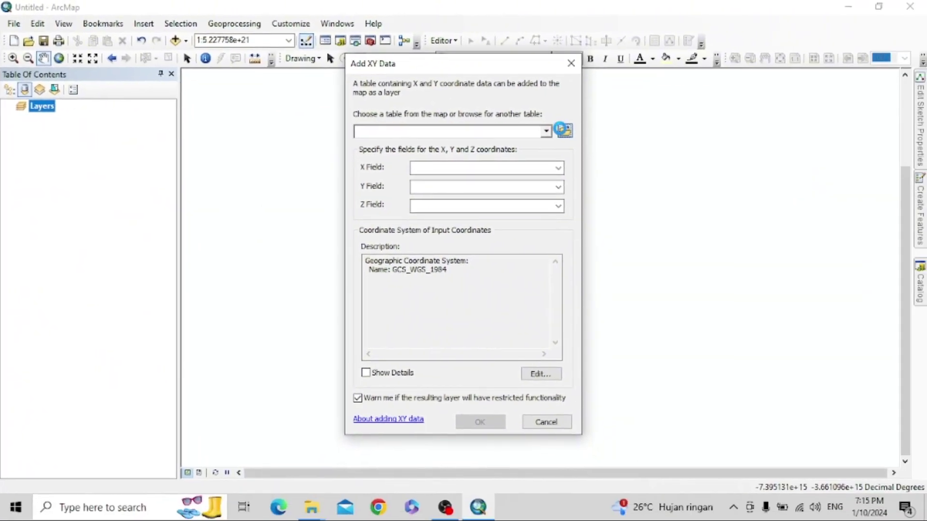
click(790, 170)
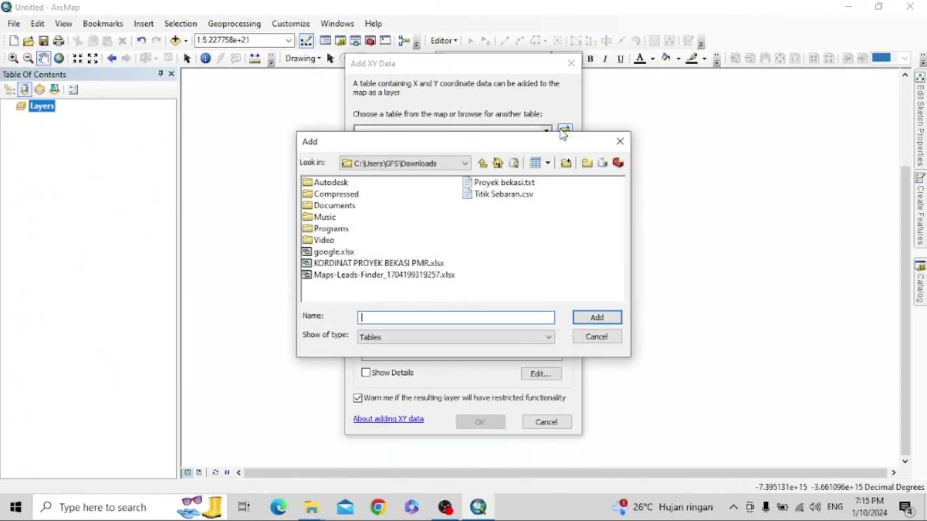
click(526, 202)
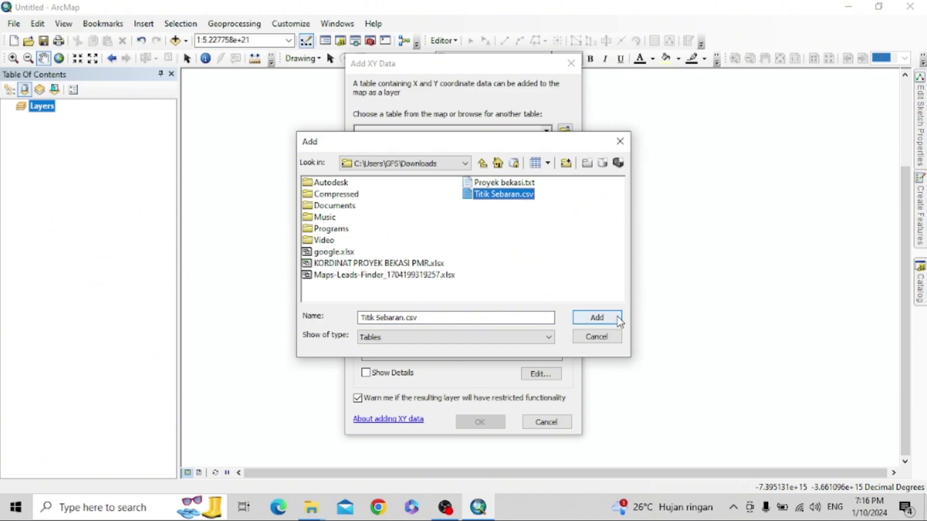
click(614, 322)
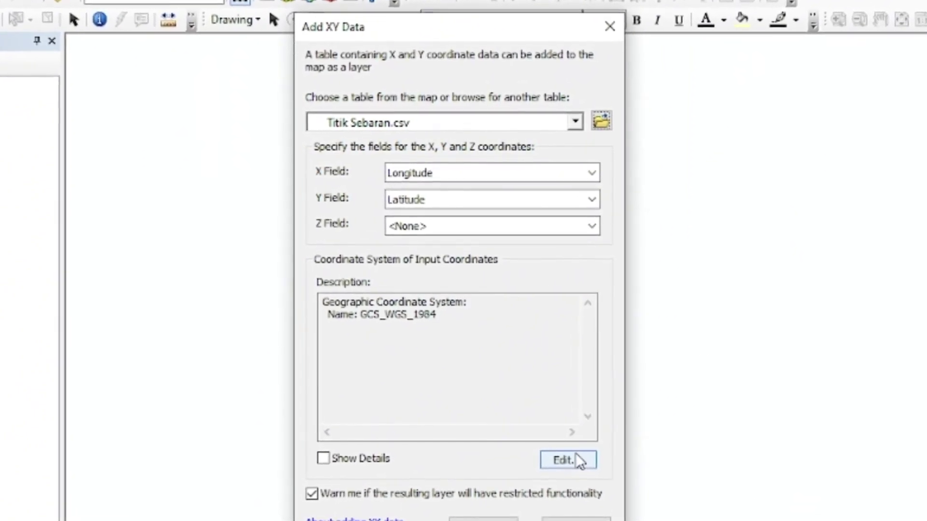
- Set the input coordinate system to WGS 1984 and create the point layer, accepting the Object-ID warning
click(579, 464)
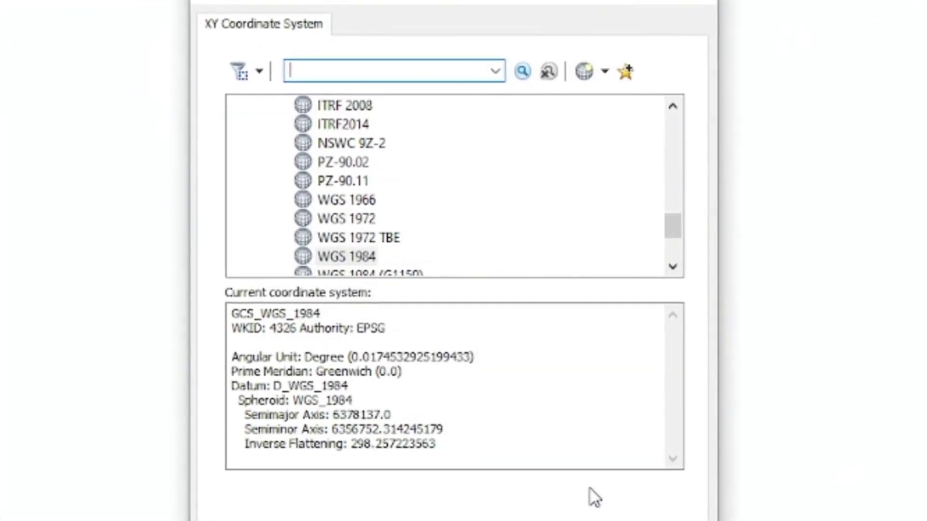
click(344, 256)
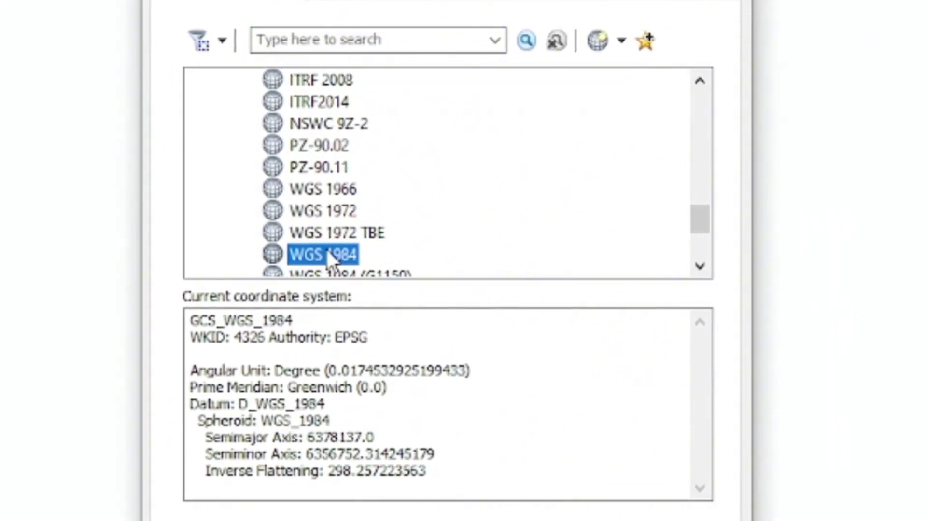
click(548, 513)
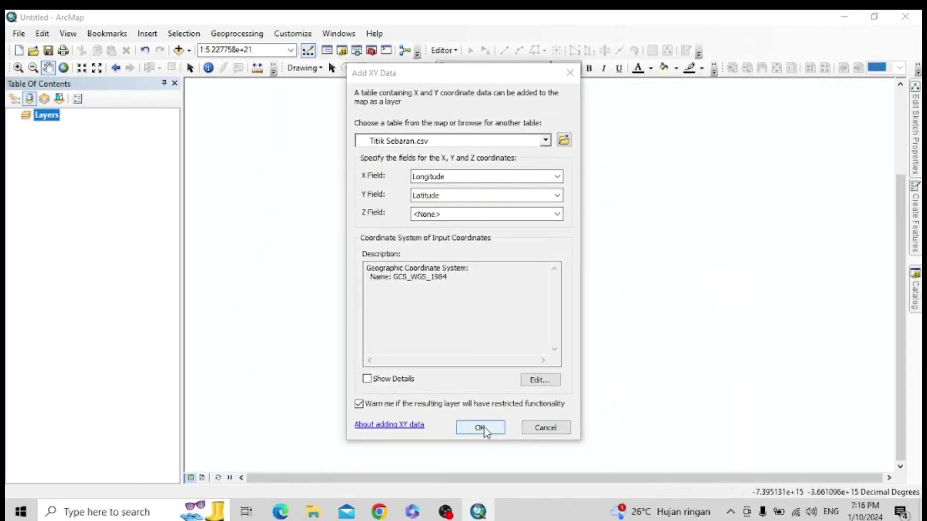
click(481, 428)
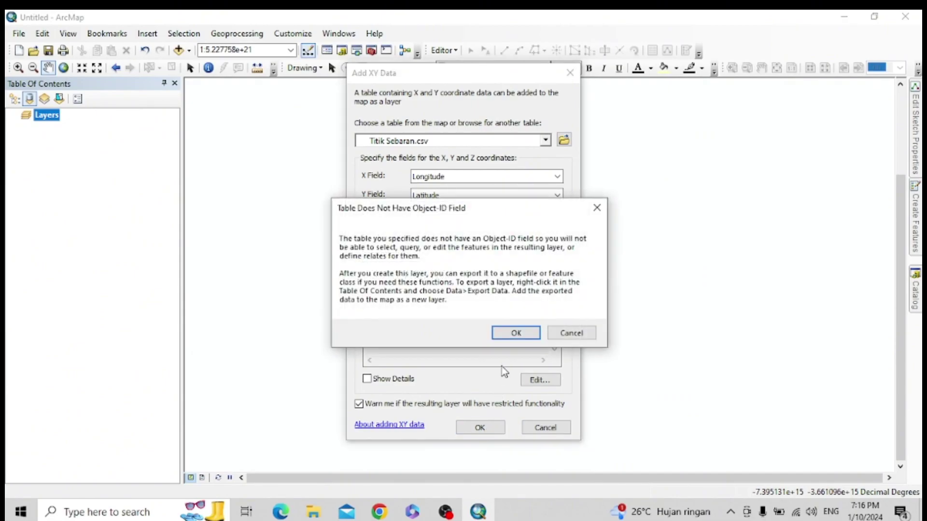
click(512, 334)
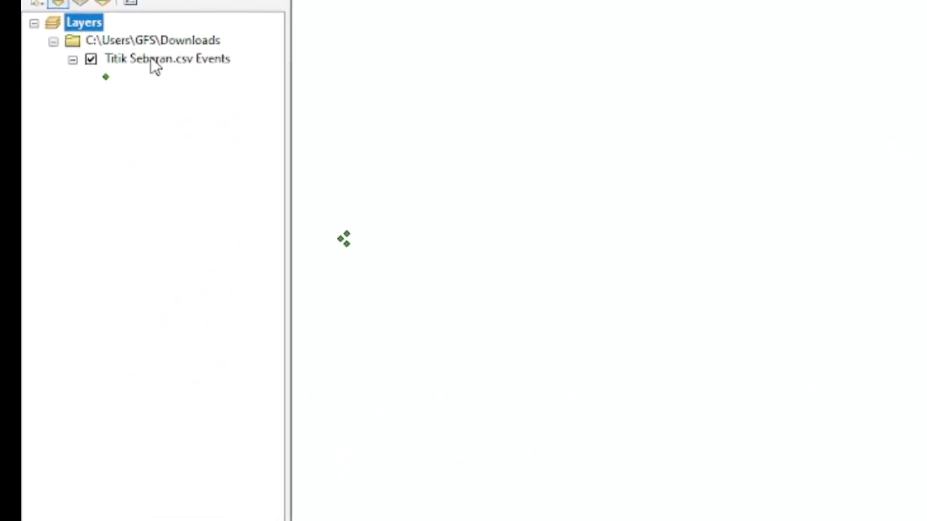
- Export the Titik Sebaran.csv Events layer's data, saving into the Tugas SIG\Data folder
right_click(138, 75)
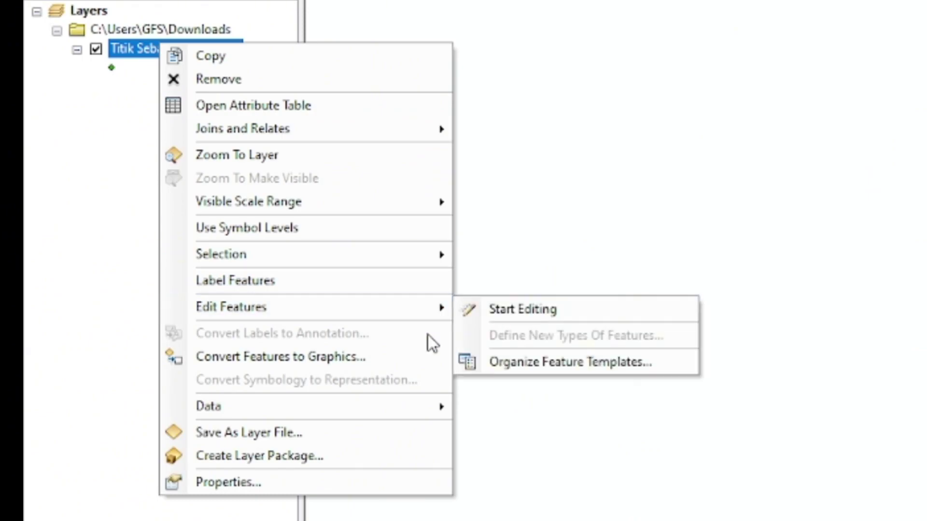
mouse_move(422, 406)
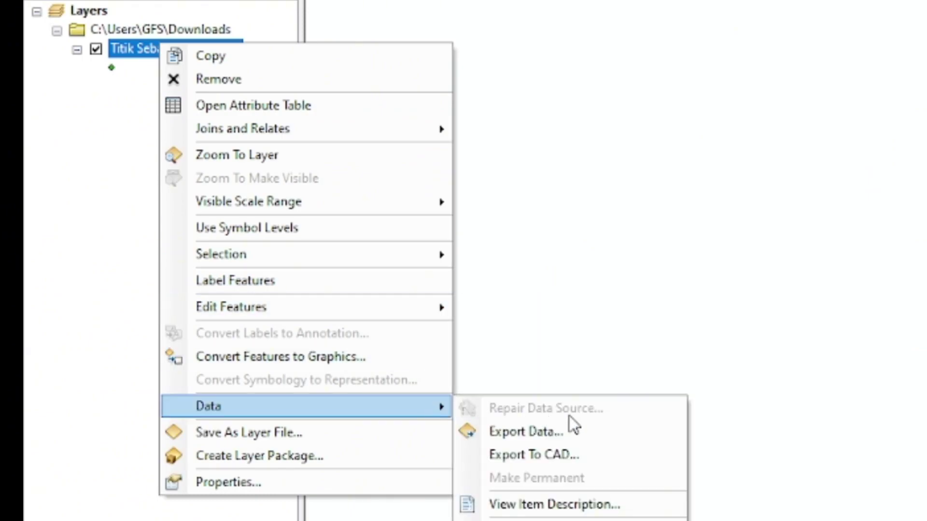
click(573, 428)
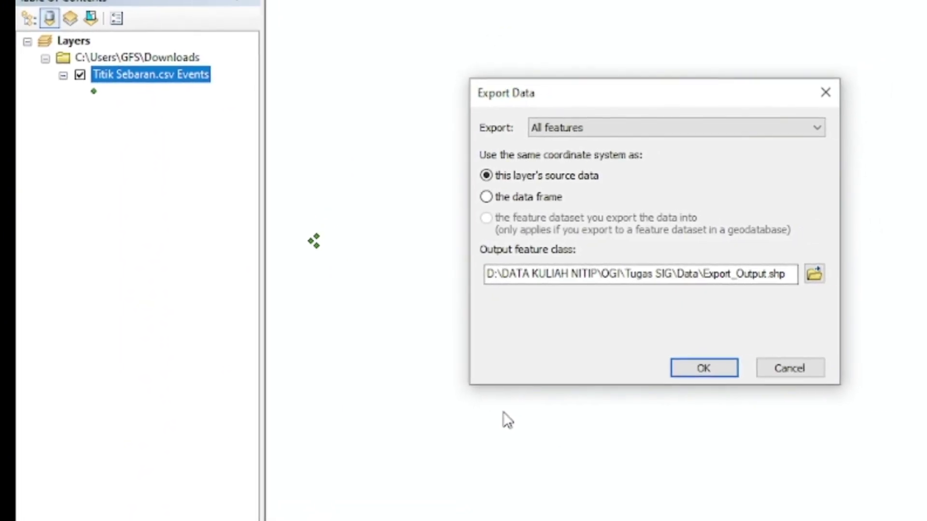
click(814, 274)
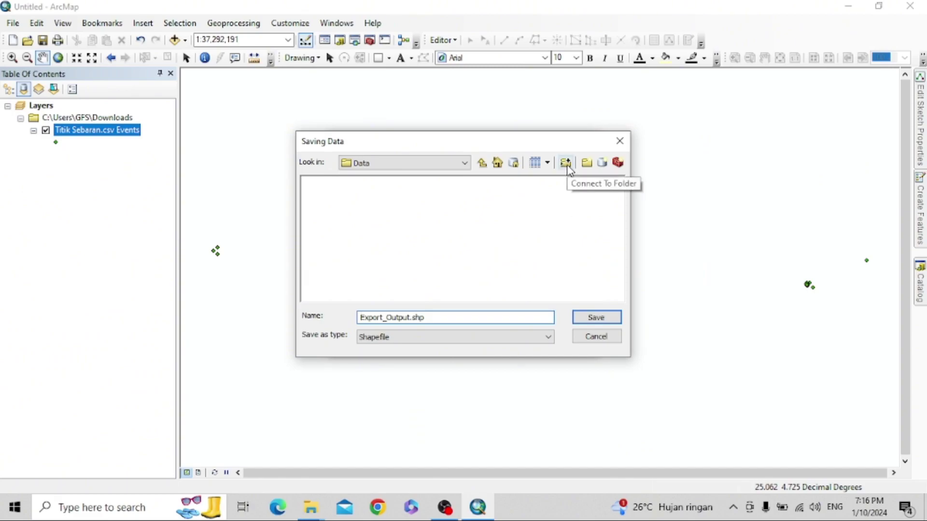
click(484, 166)
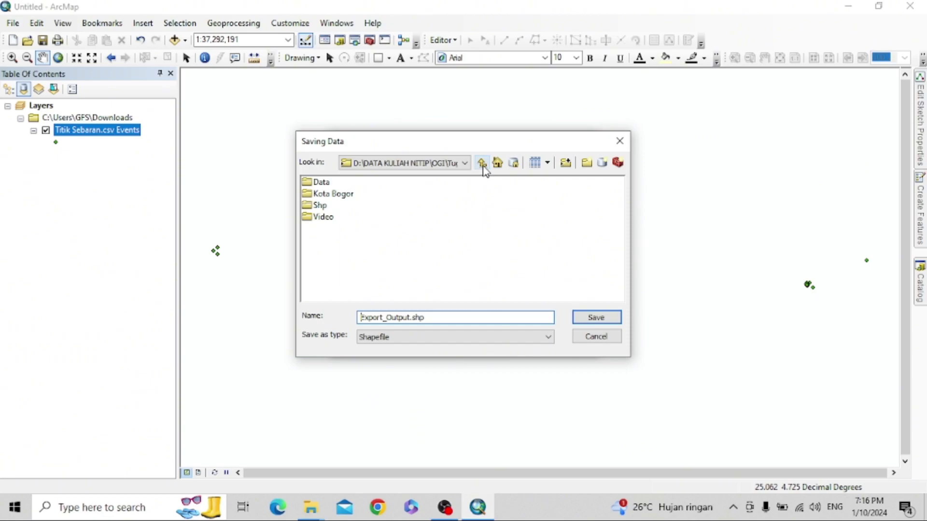
double_click(321, 183)
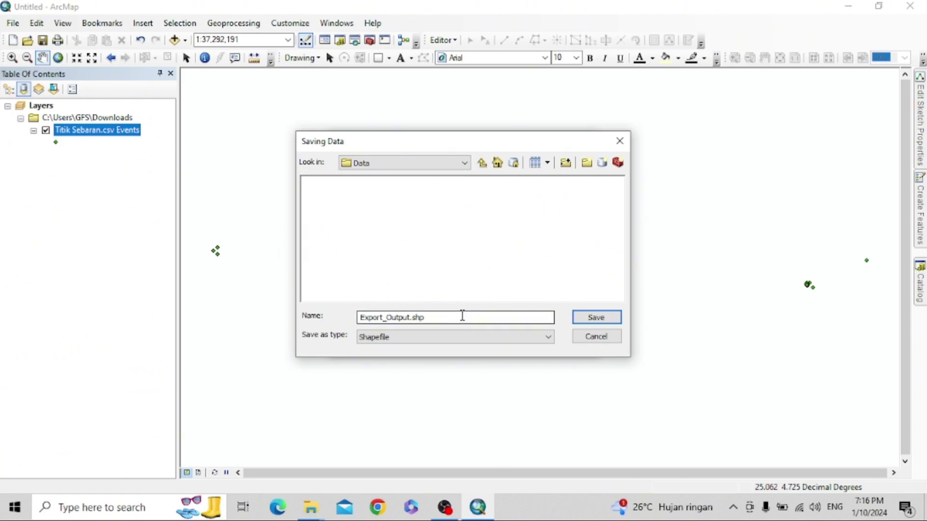
- Name the output shapefile Titik_Sebaran, run the export, and add it to the map
drag(462, 316, 323, 307)
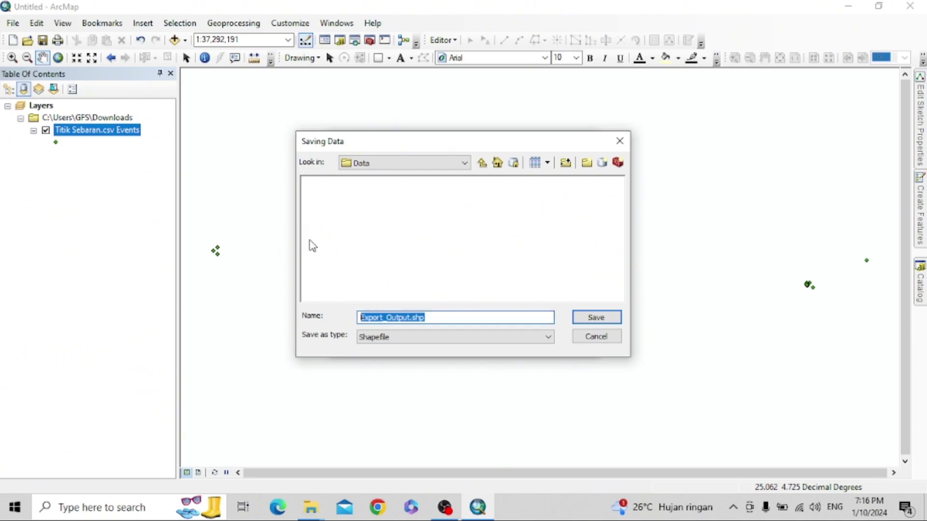
text(Titik_Sebaran)
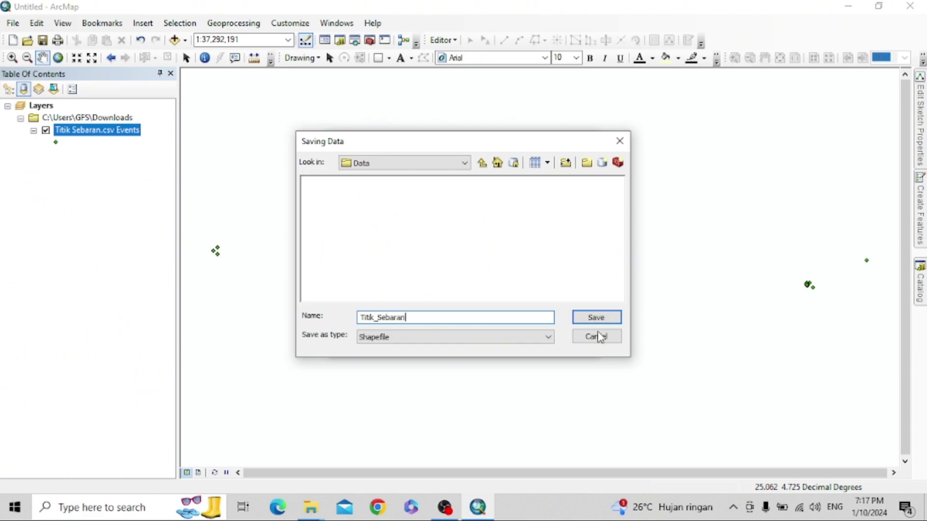
click(606, 323)
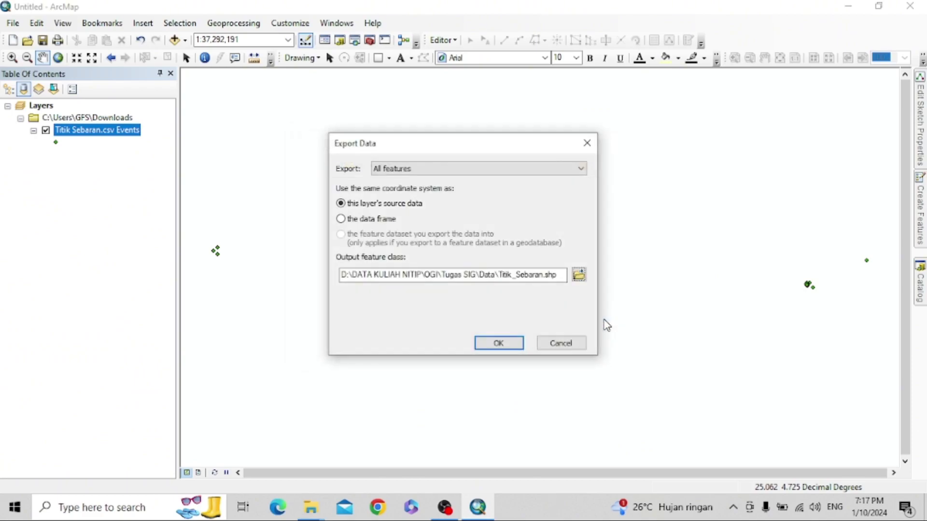
click(500, 343)
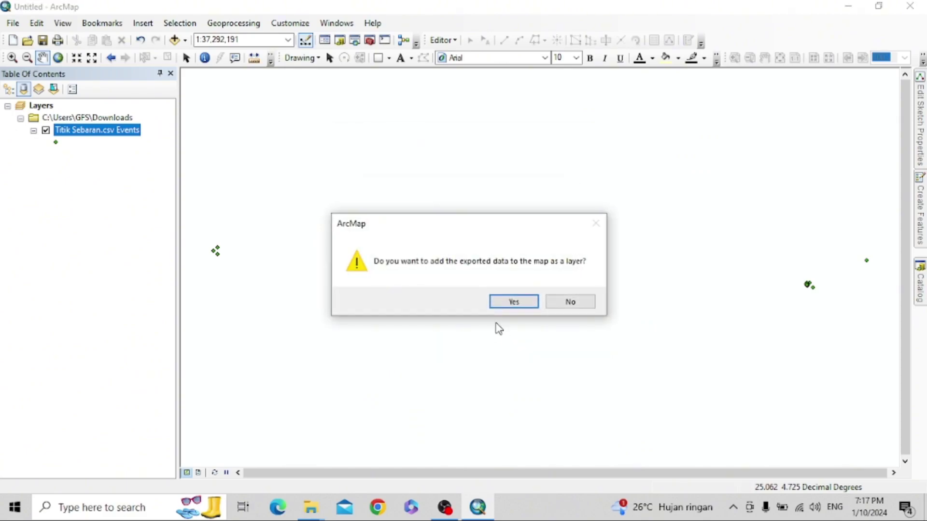
click(507, 307)
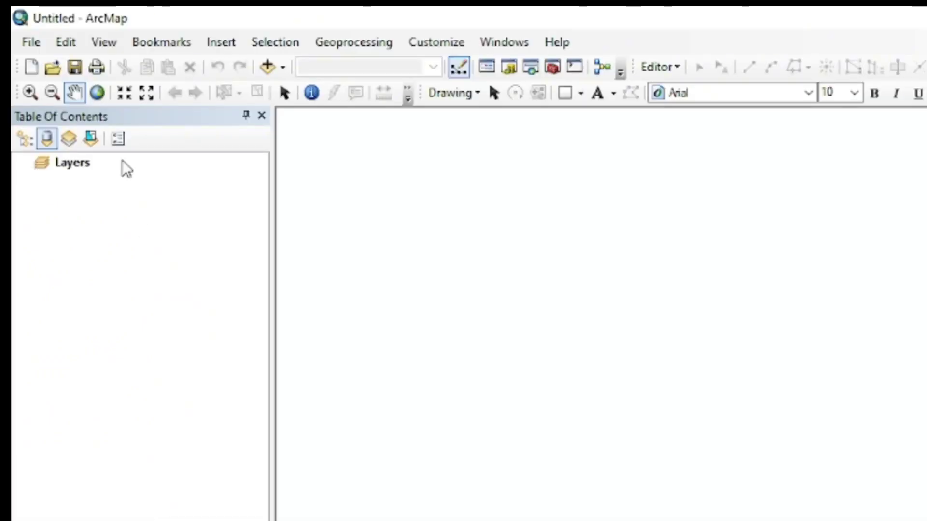
- In Data Frame Properties, set the coordinate system to Projected > UTM > WGS 1984 > Southern Hemisphere > Zone 48S and apply
click(100, 42)
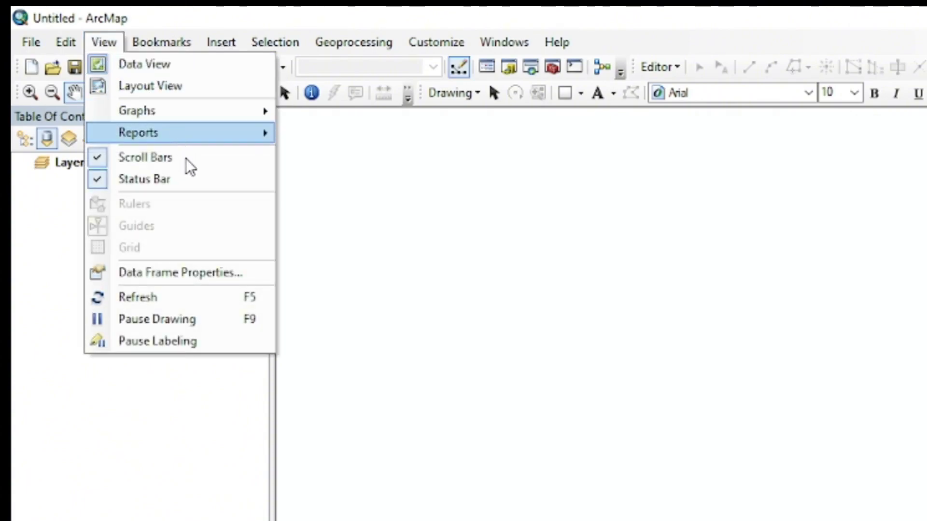
click(183, 272)
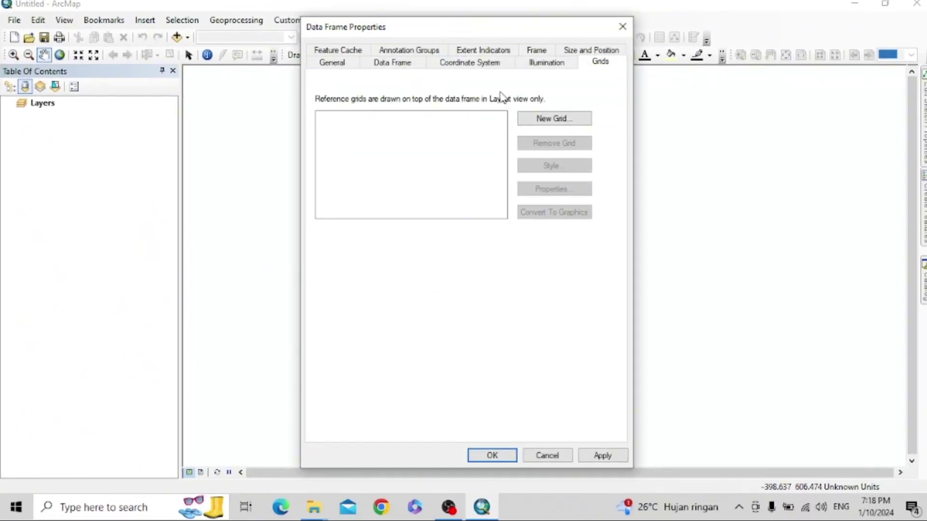
click(472, 64)
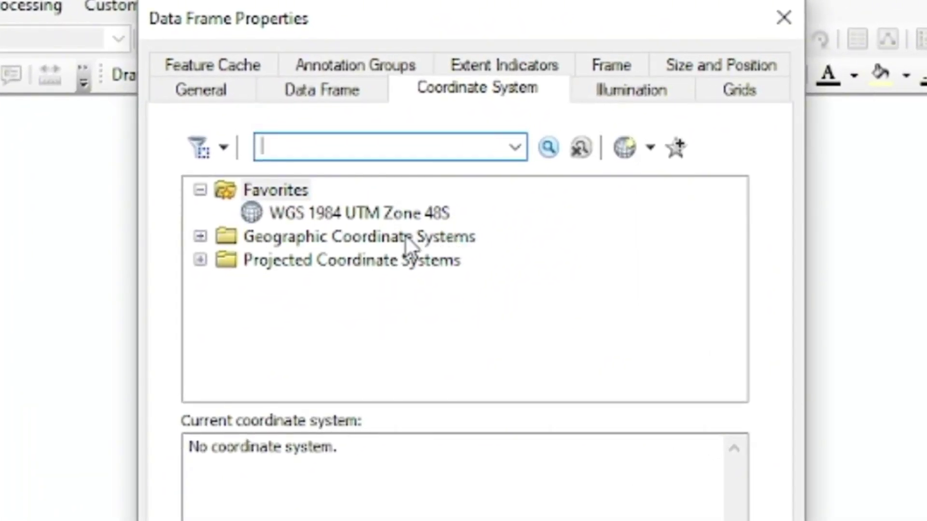
click(304, 215)
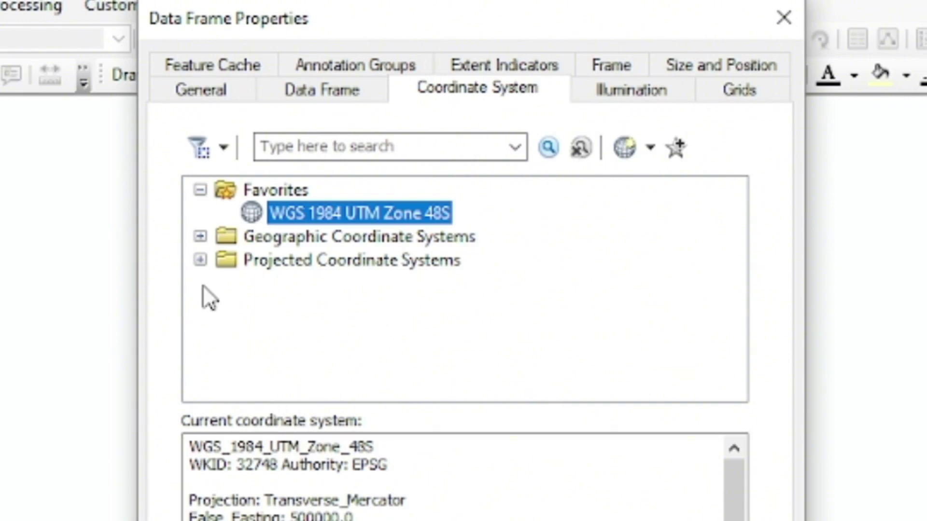
click(199, 264)
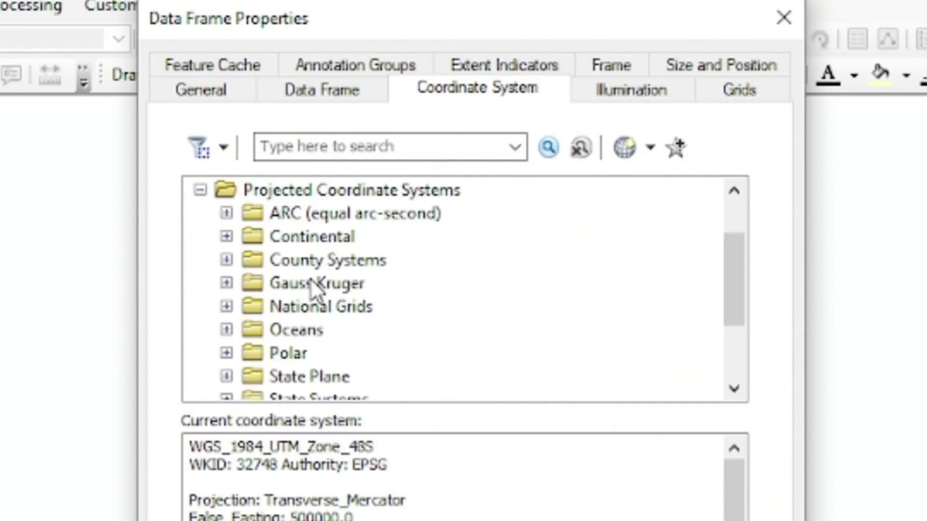
scroll(309, 280, down, 2)
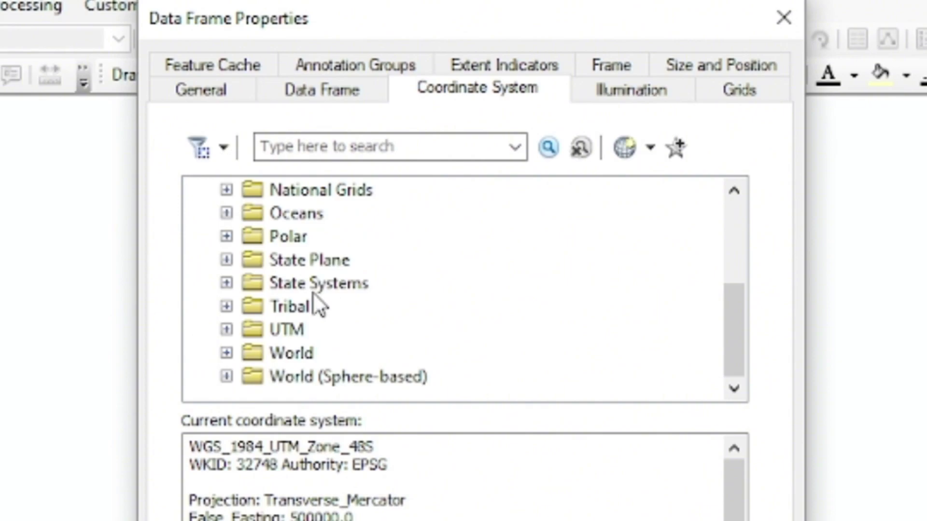
click(226, 330)
scroll(358, 329, down, 3)
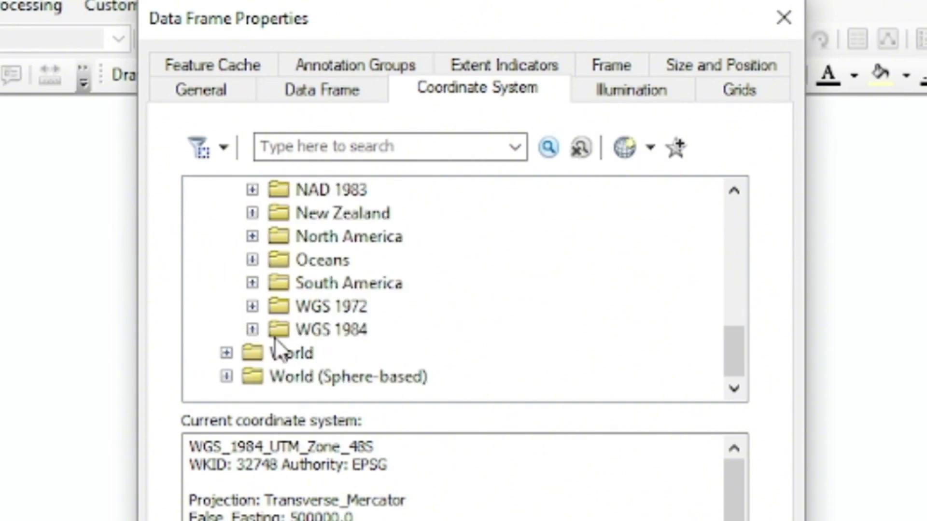
click(252, 329)
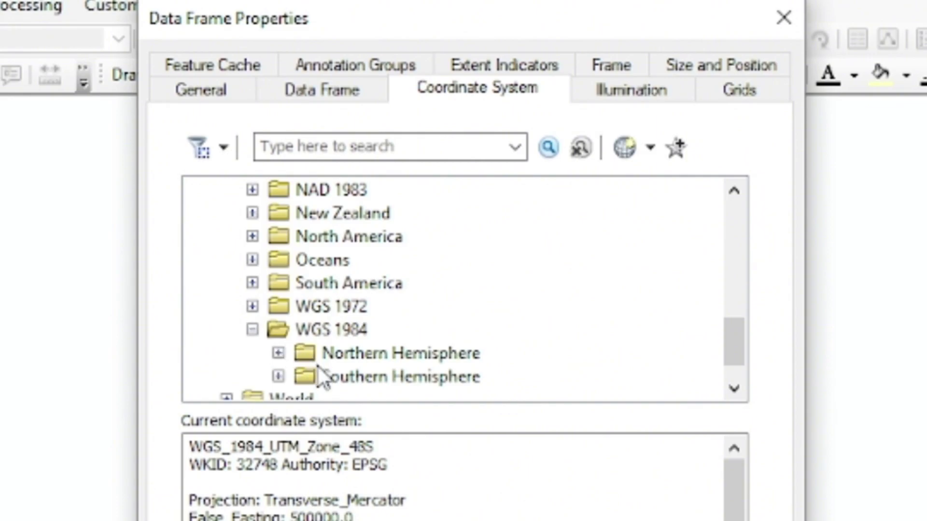
click(278, 376)
scroll(375, 335, down, 5)
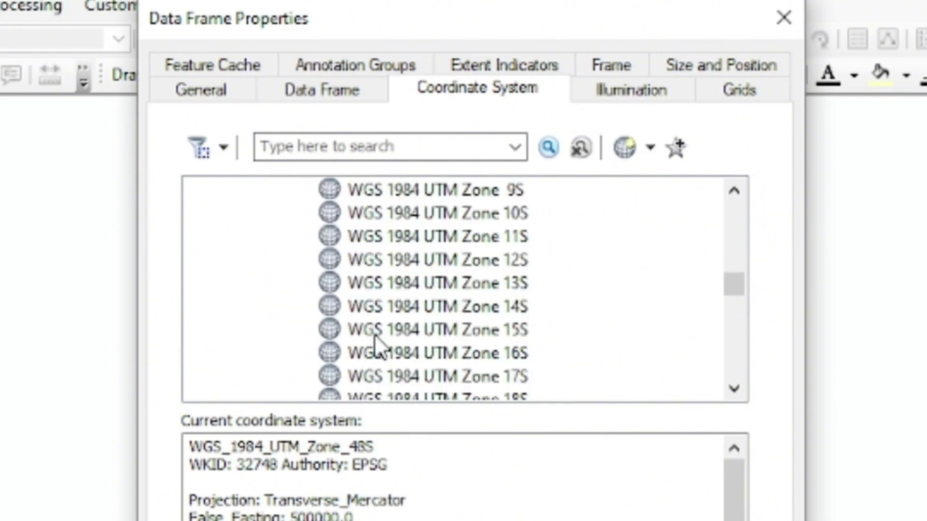
scroll(375, 334, down, 8)
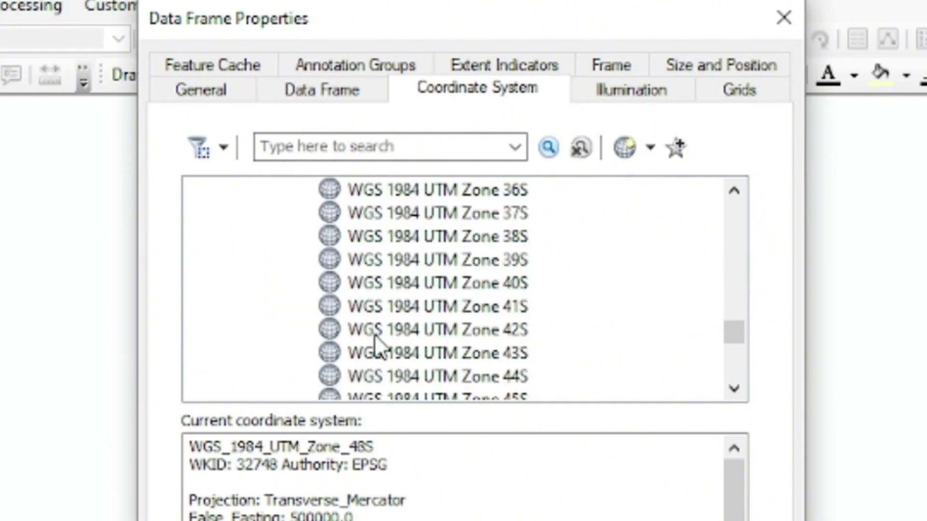
scroll(375, 334, down, 1)
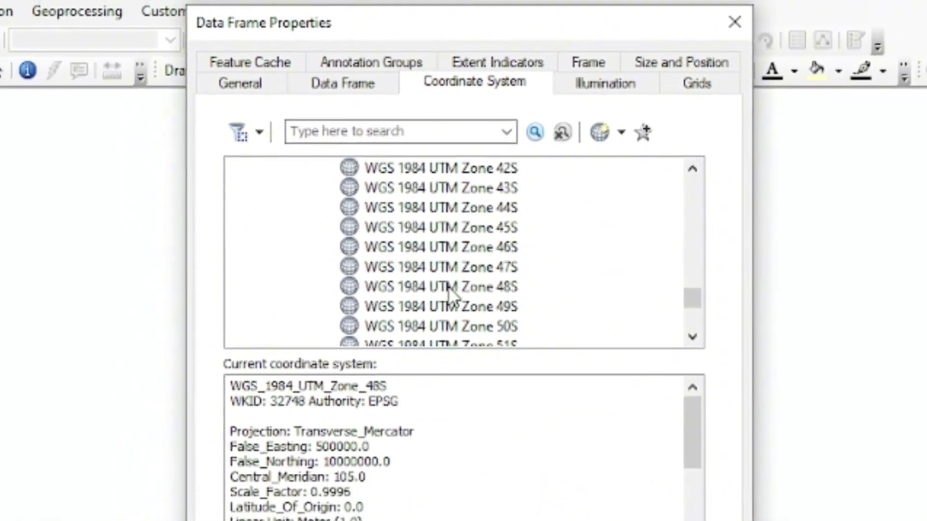
click(451, 333)
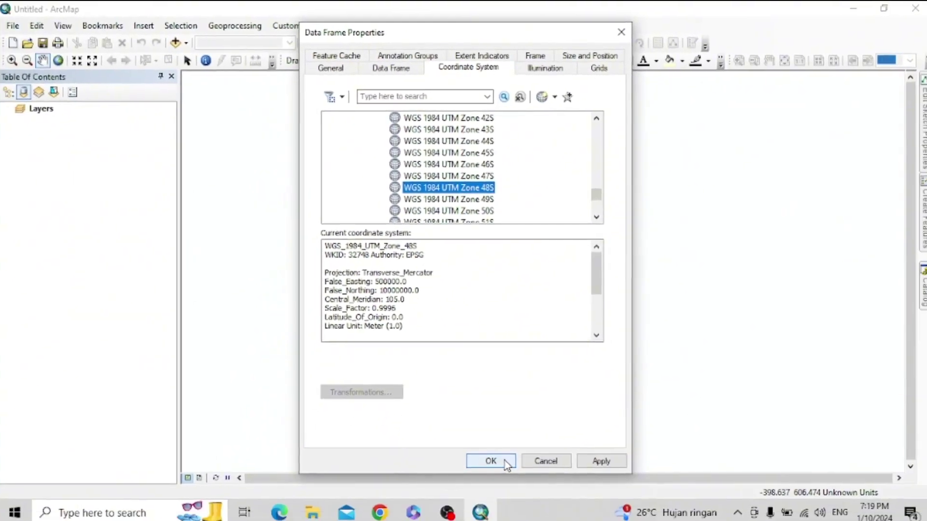
click(587, 455)
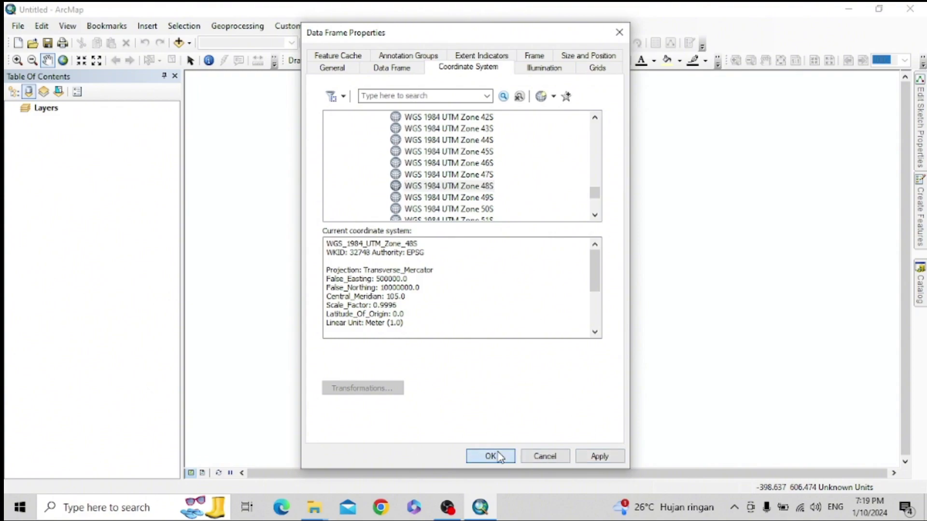
click(489, 455)
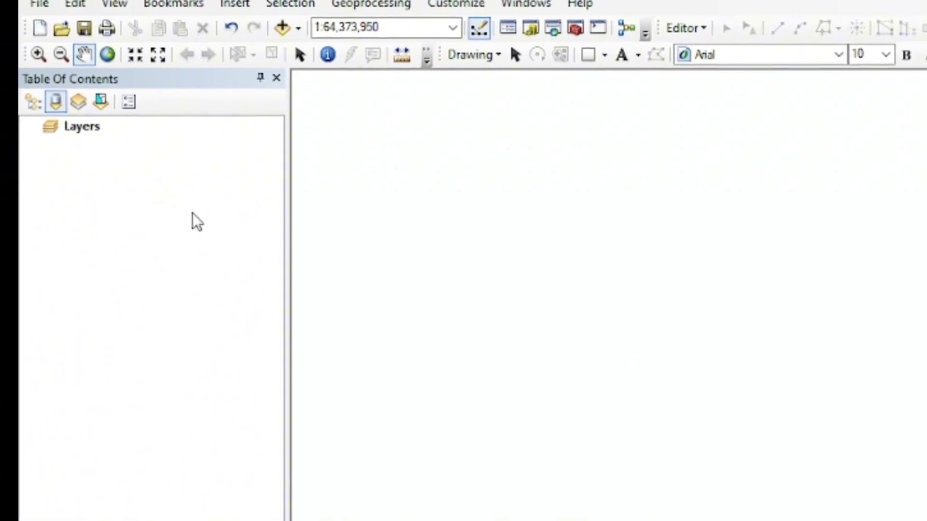
- Add Titik_Sebaran.shp from the Tugas SIG\Data folder to the map through Folder Connections
right_click(92, 127)
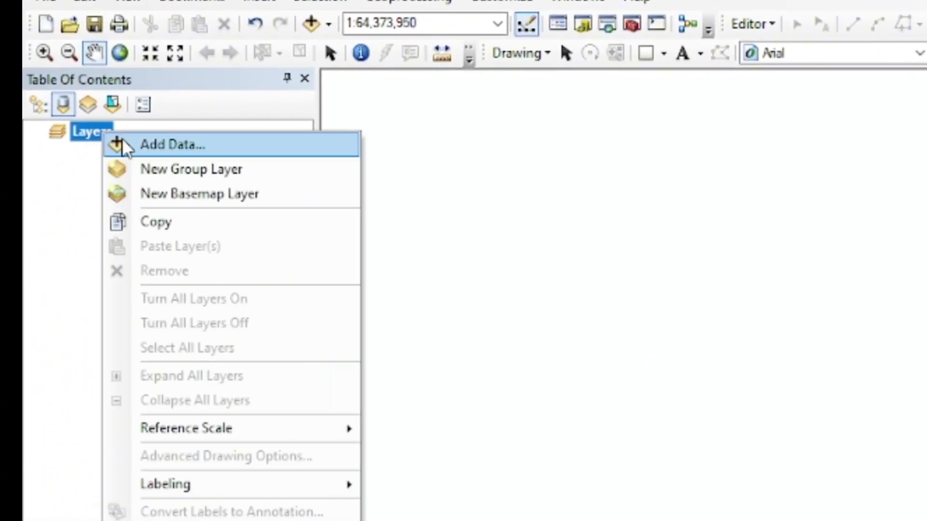
click(122, 140)
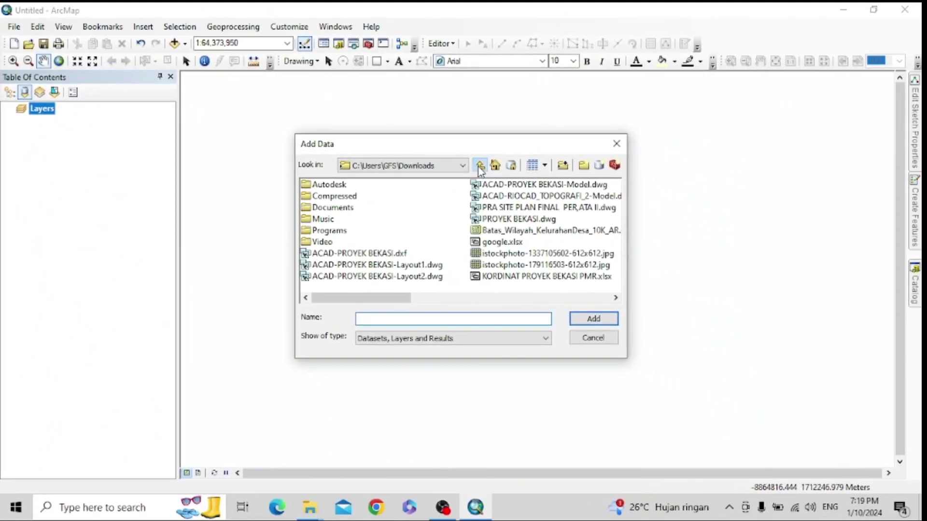
click(480, 166)
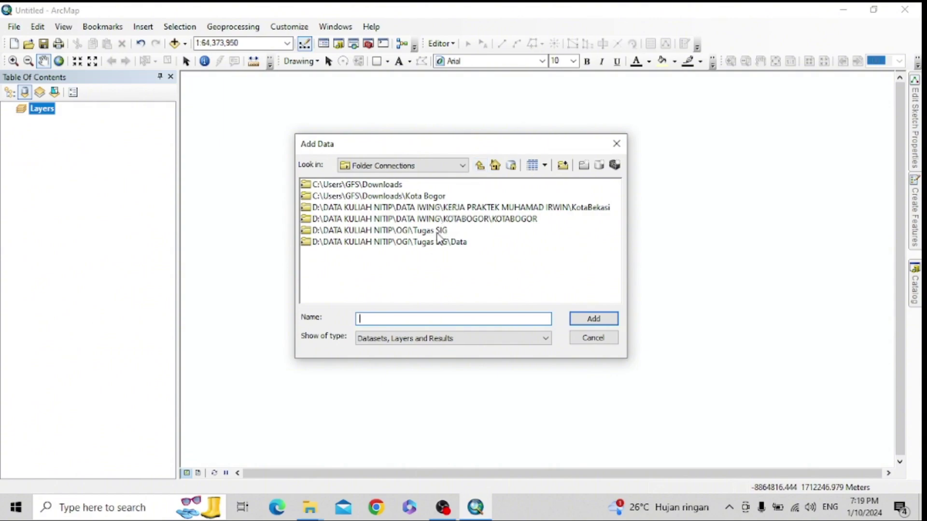
double_click(435, 231)
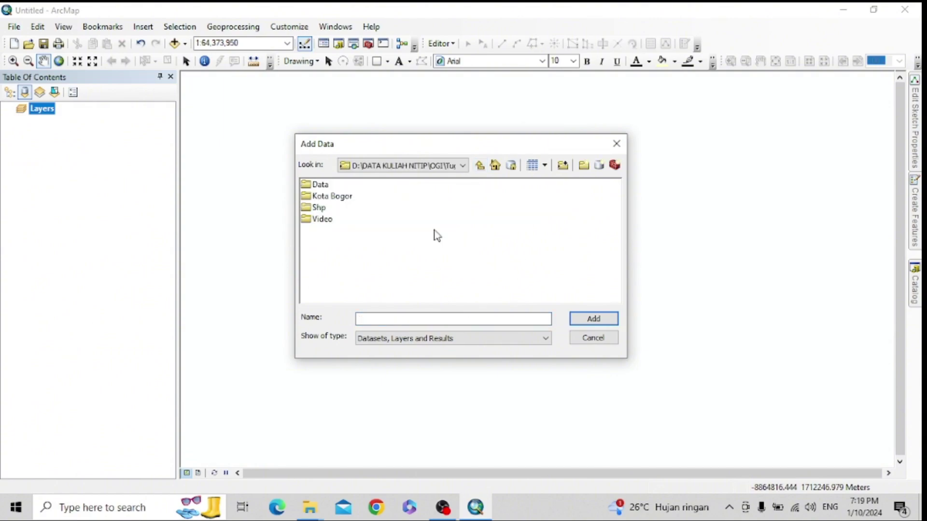
double_click(321, 185)
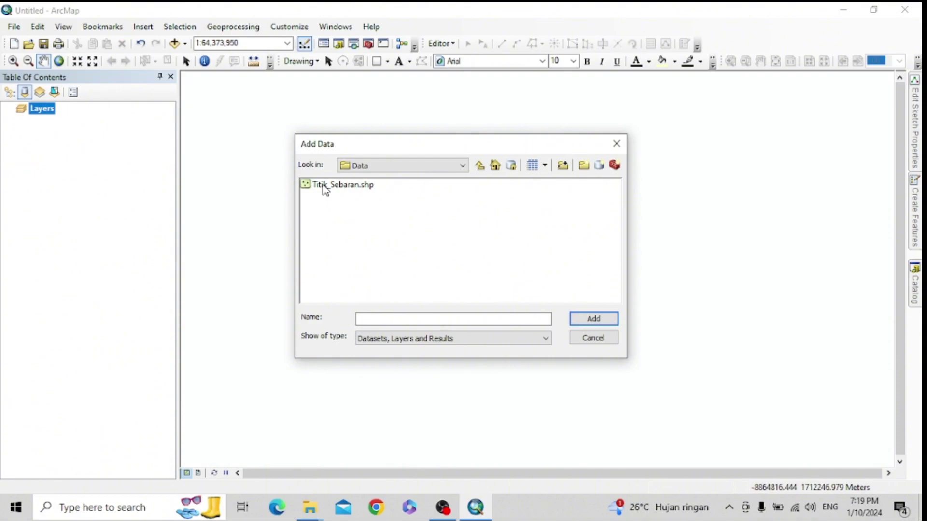
click(350, 189)
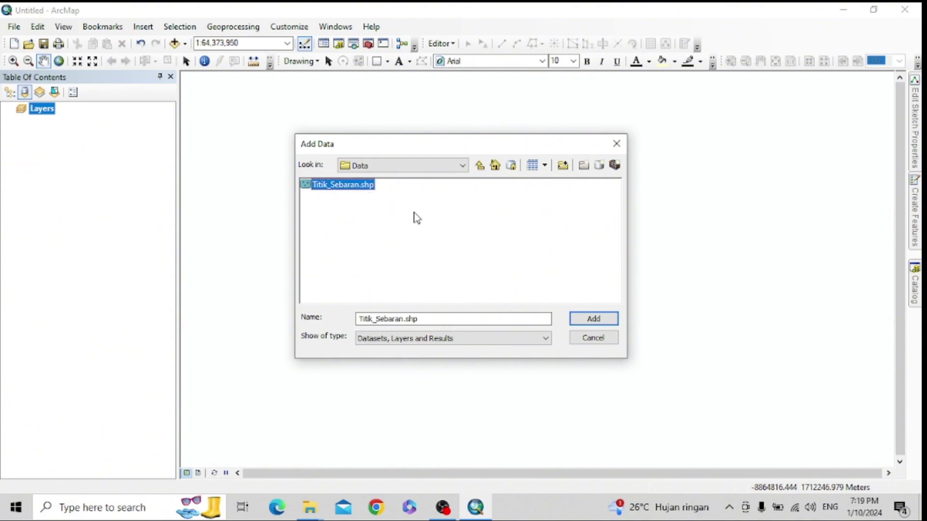
click(590, 317)
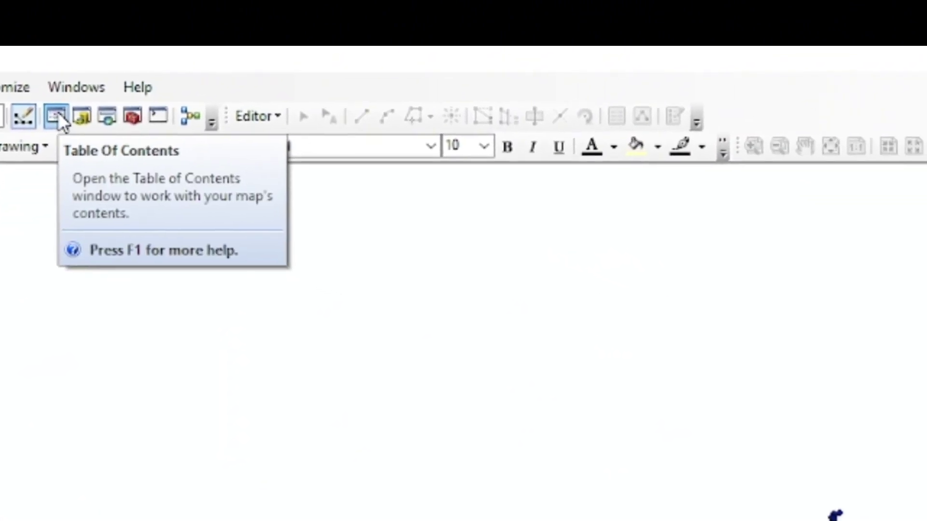
- Search the tools for 'Project' and open the Project (Data Management) result
key(ctrl+f)
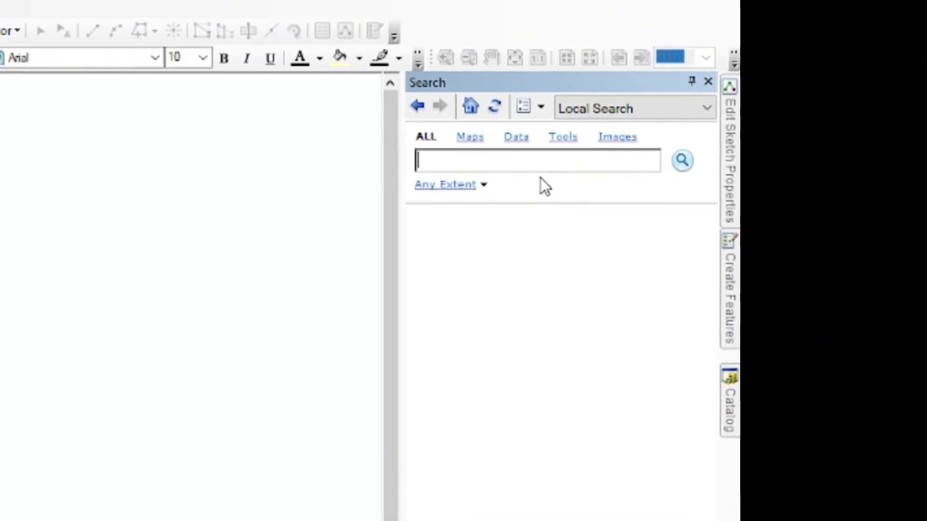
click(698, 82)
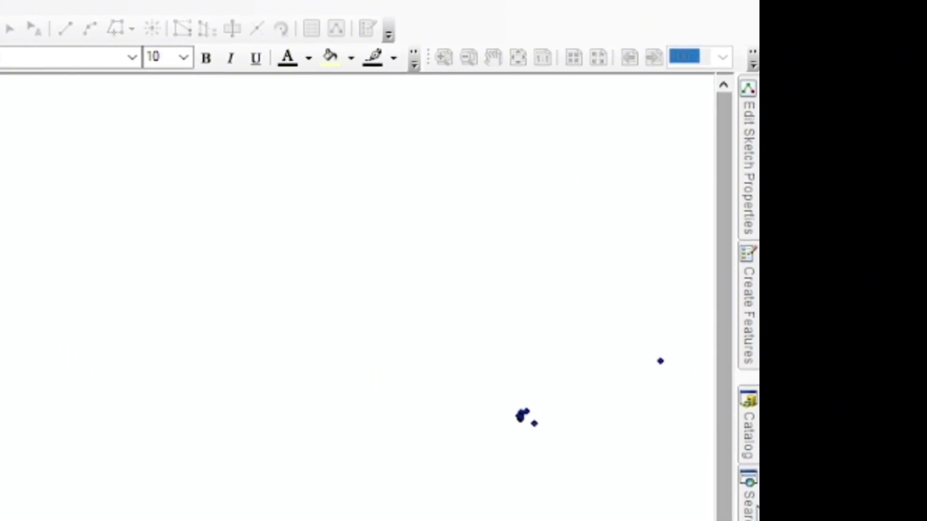
mouse_move(746, 494)
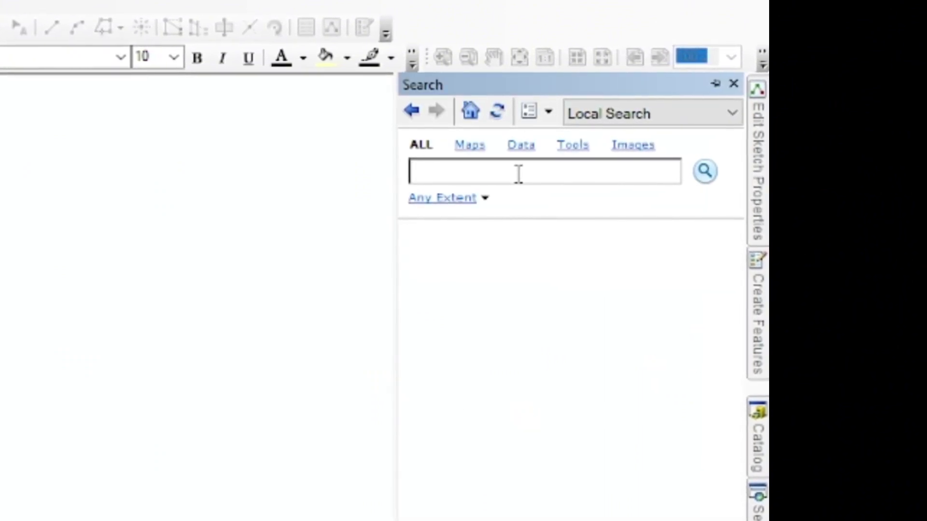
text(Project)
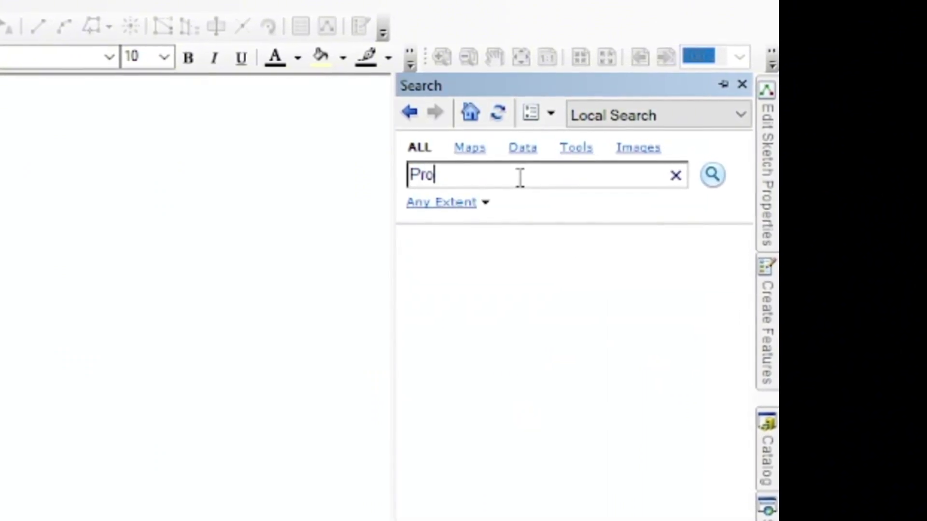
key(Return)
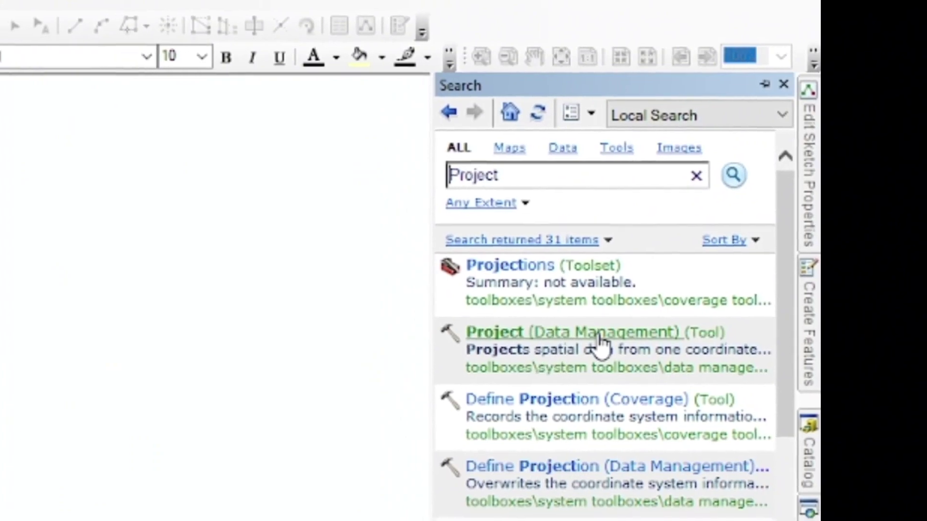
click(600, 337)
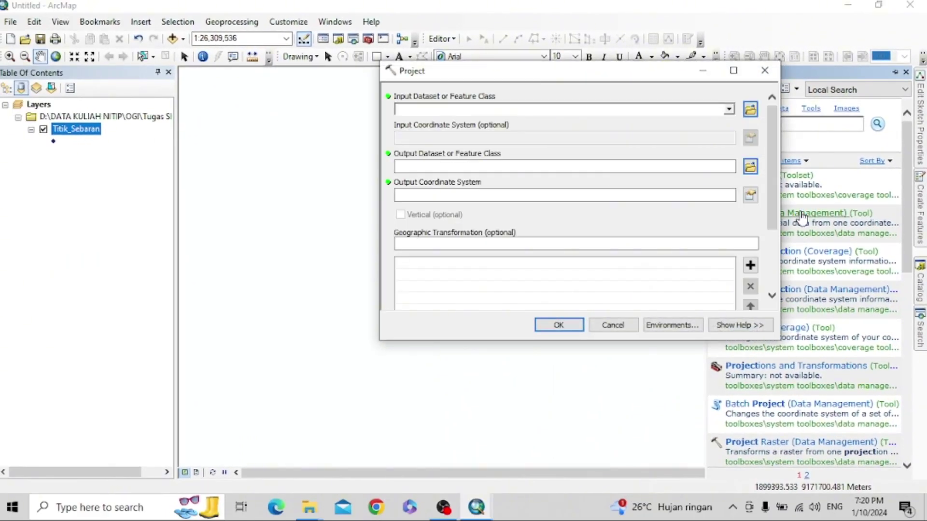
- Set Titik_Sebaran as the input and Titik_Sebaran_UTM.shp in the Data folder as the output
click(729, 110)
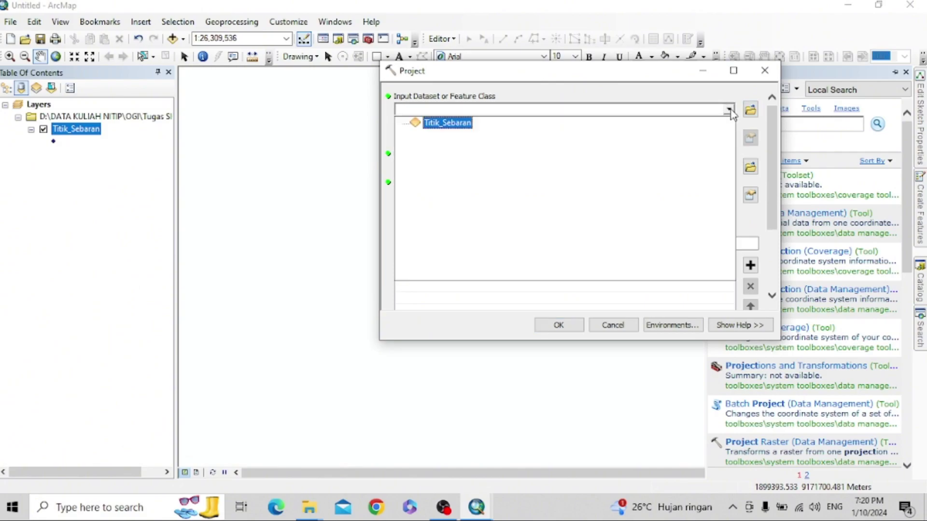
click(468, 123)
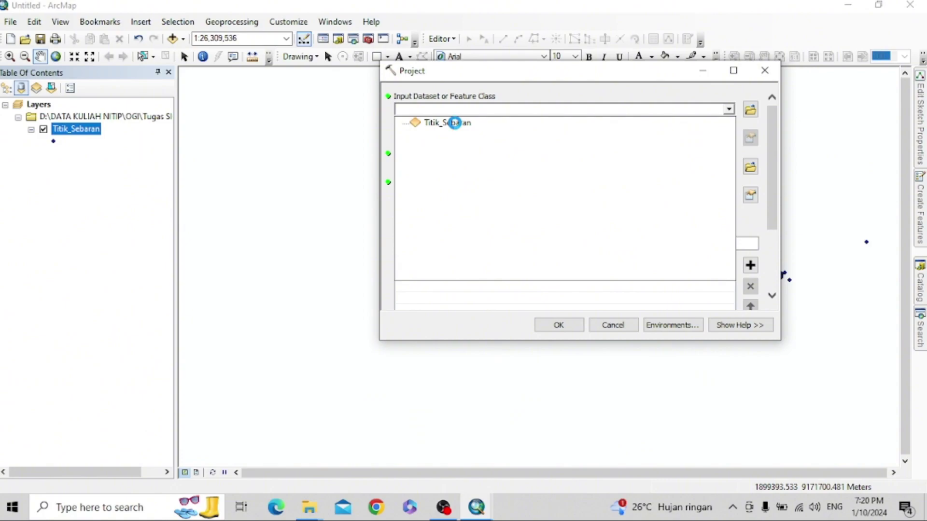
click(454, 122)
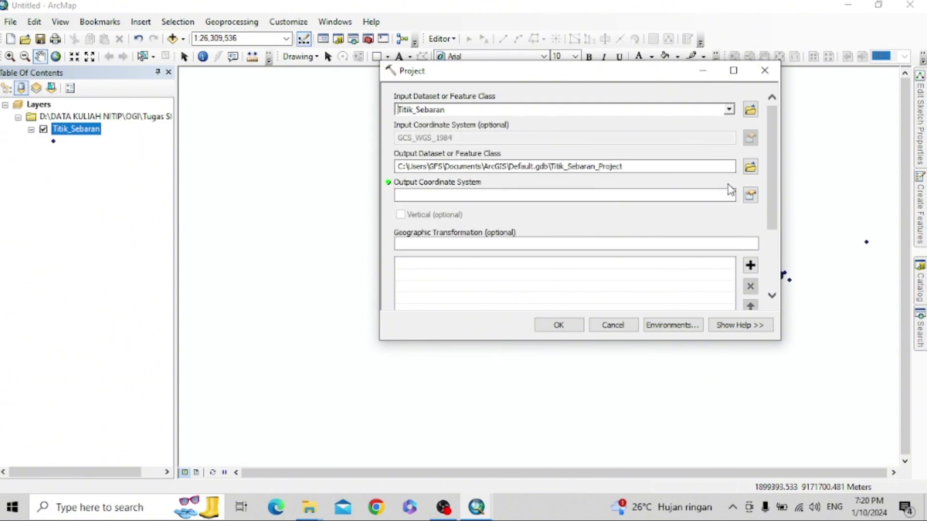
click(750, 167)
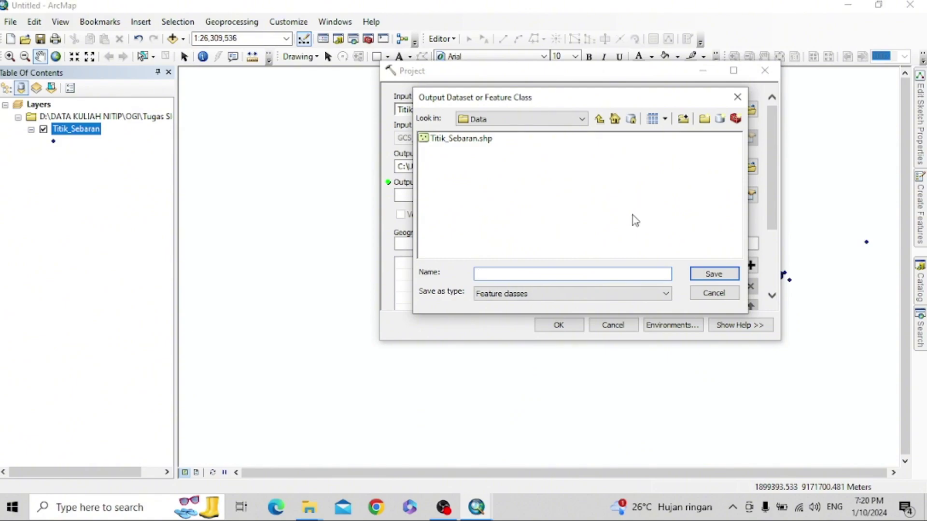
click(457, 140)
click(520, 273)
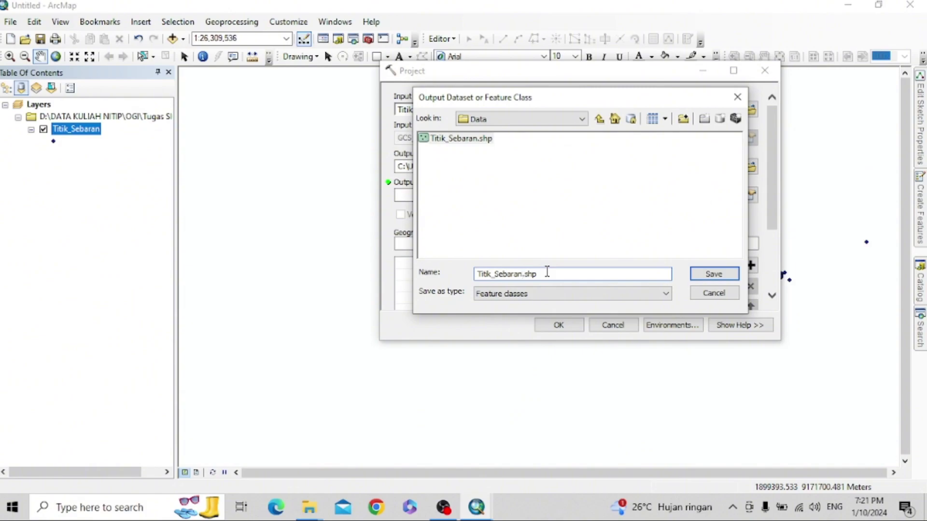
text(_UTM)
click(697, 278)
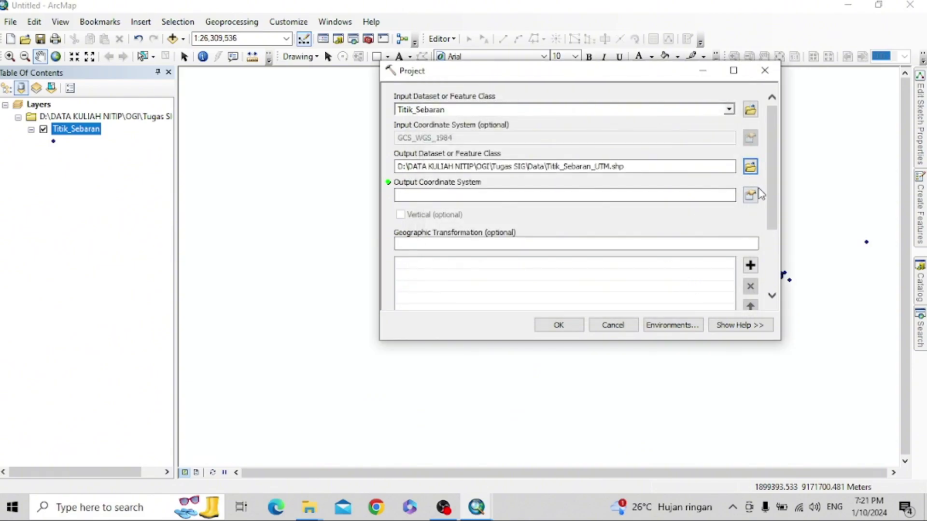
- Choose WGS 1984 UTM Zone 48S from Favorites as the output coordinate system
click(751, 194)
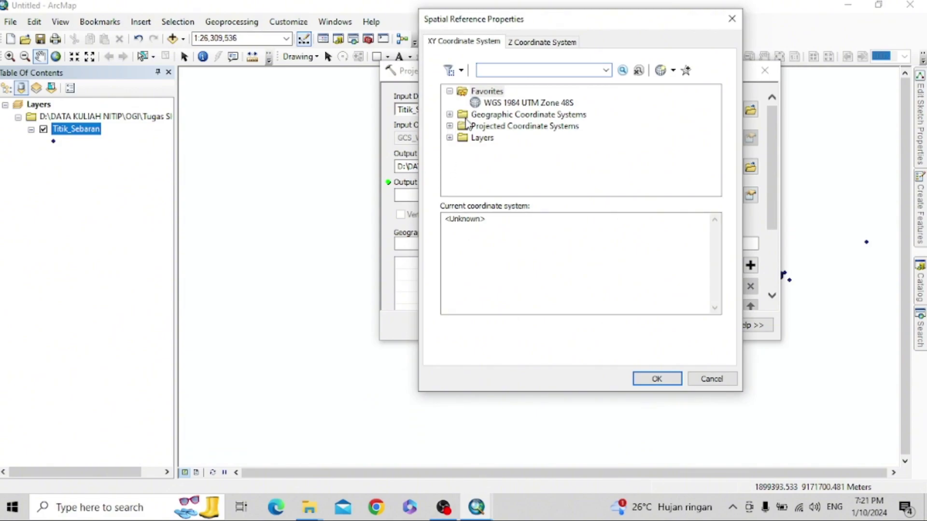
click(492, 103)
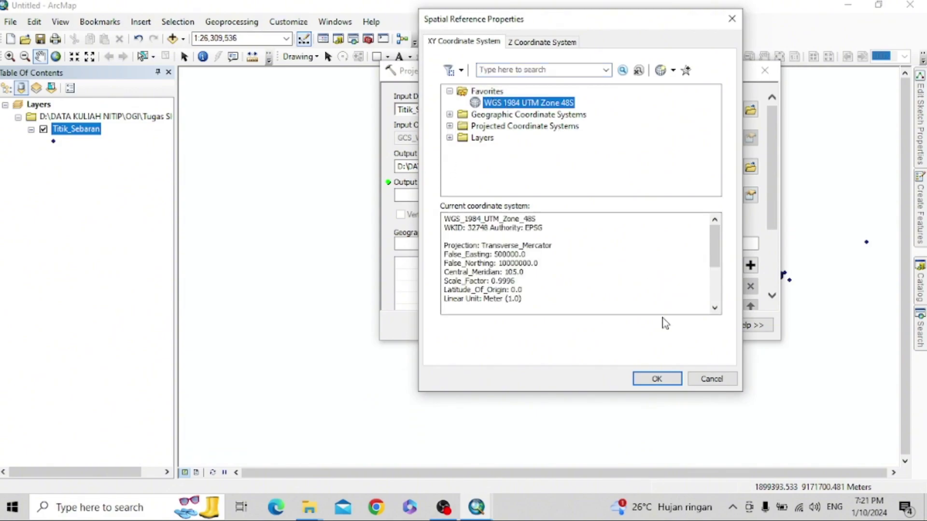
click(658, 379)
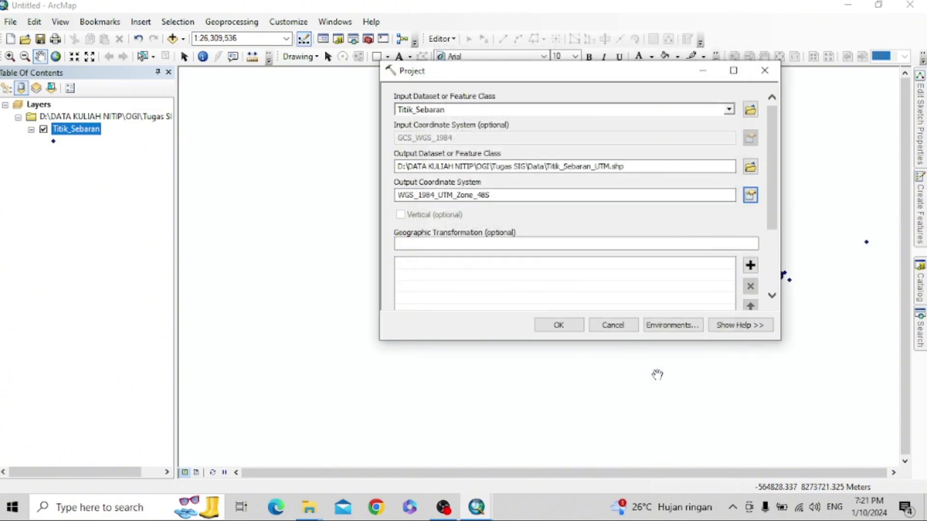
- Run Project to create Titik_Sebaran_UTM, then remove the original Titik_Sebaran layer
click(559, 325)
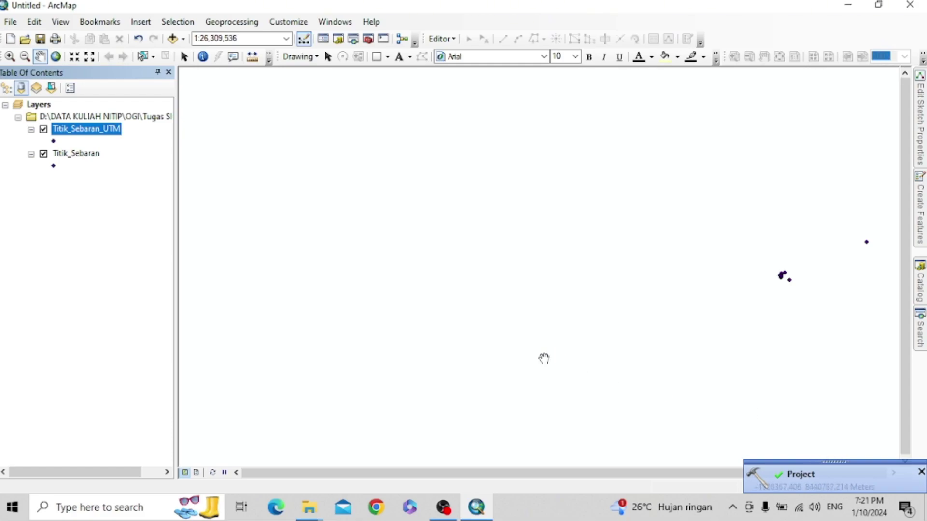
click(79, 235)
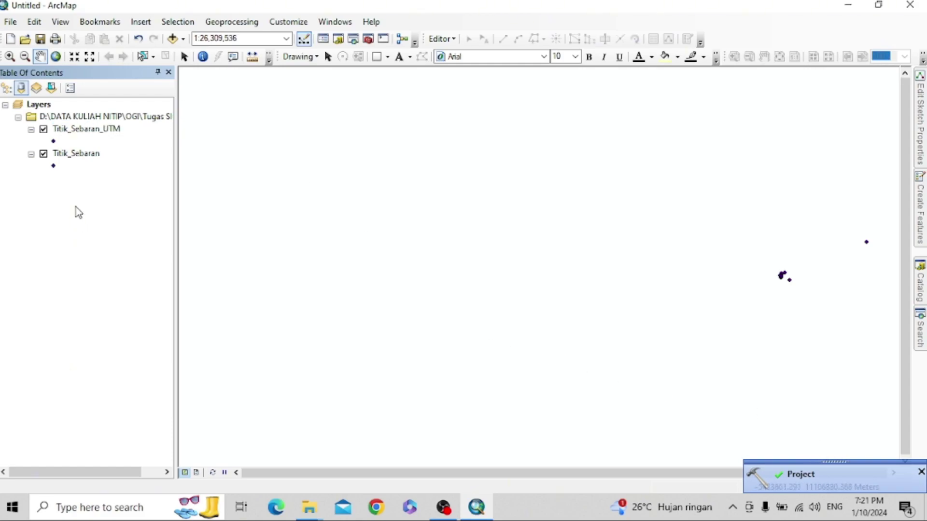
right_click(80, 160)
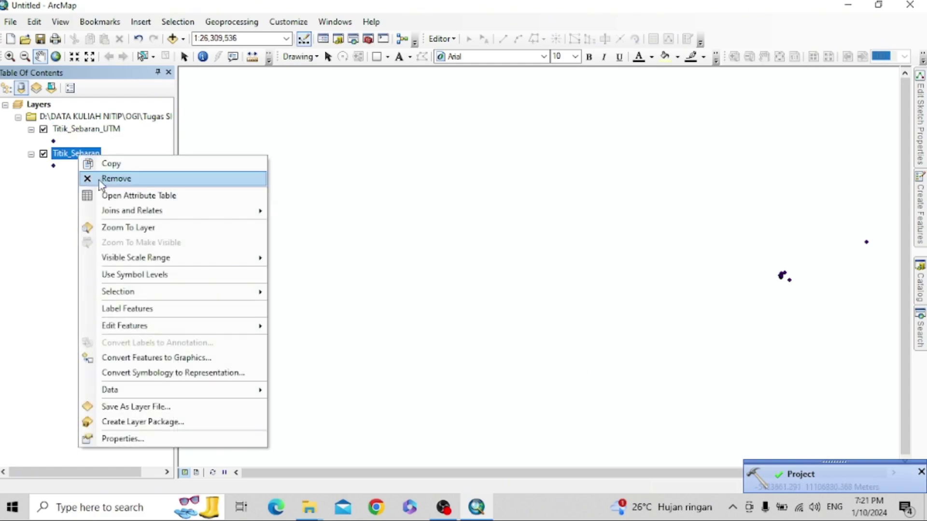
click(102, 180)
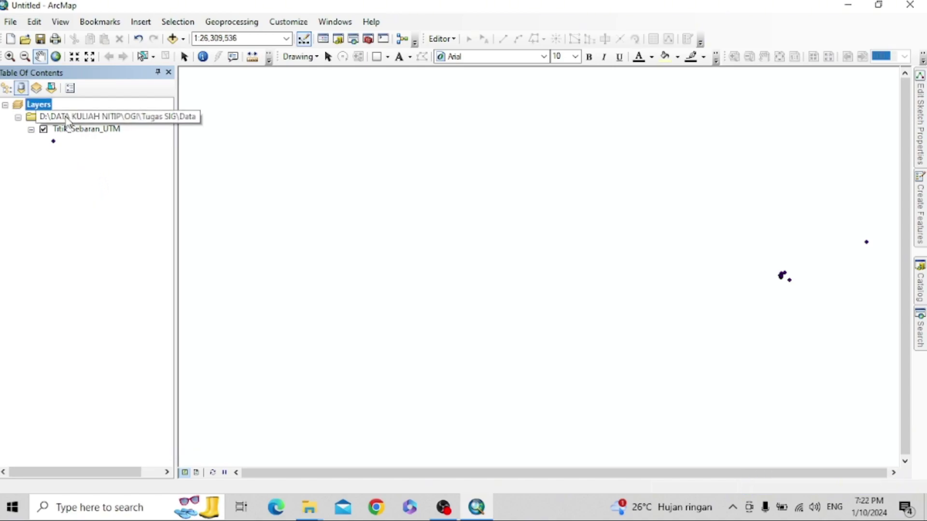
- Add Kota_Bogor.shp from the Kota Bogor folder to the map
right_click(47, 106)
click(82, 114)
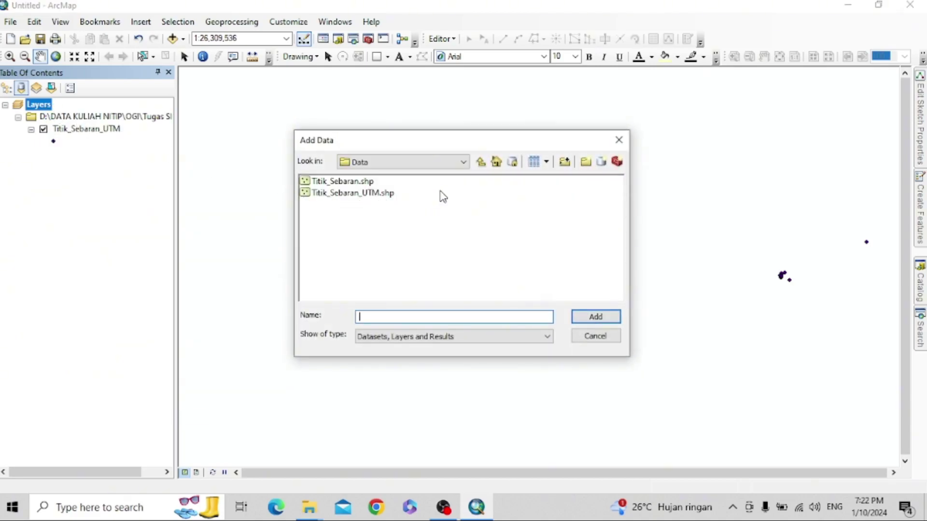
click(479, 164)
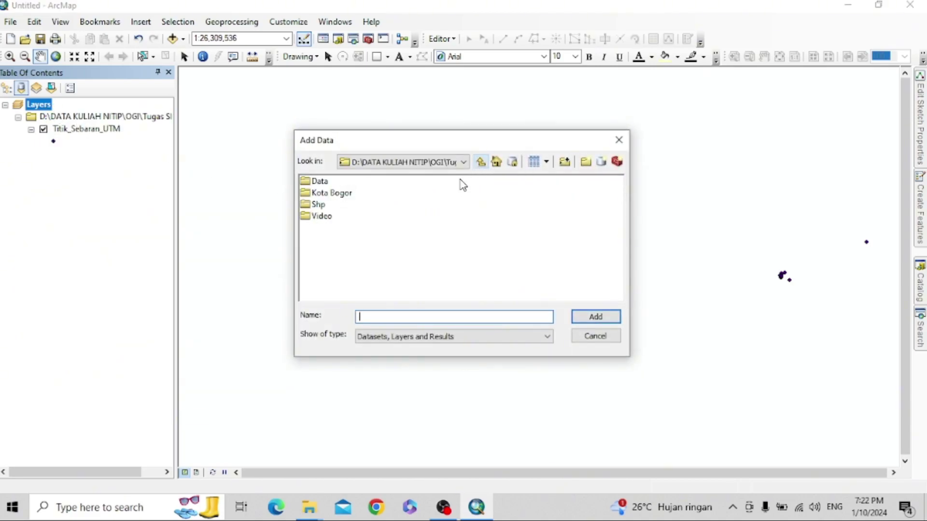
double_click(346, 194)
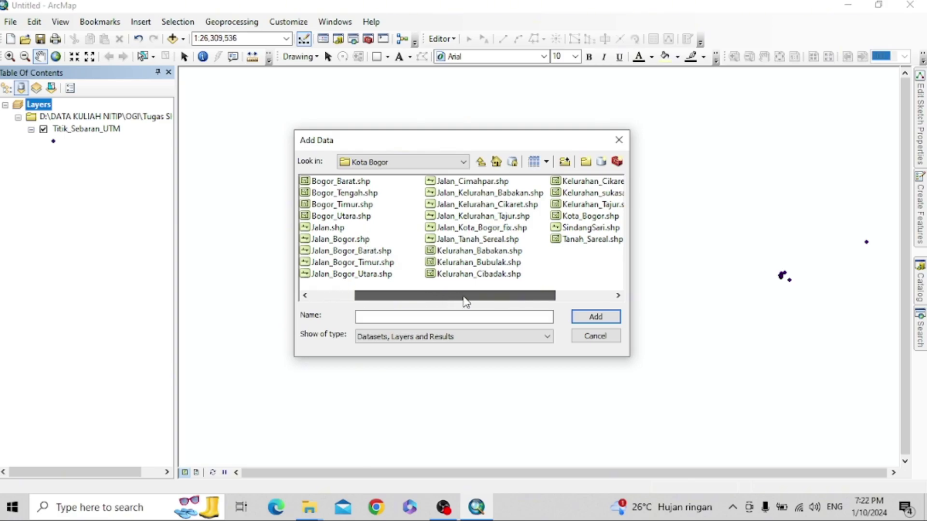
click(598, 221)
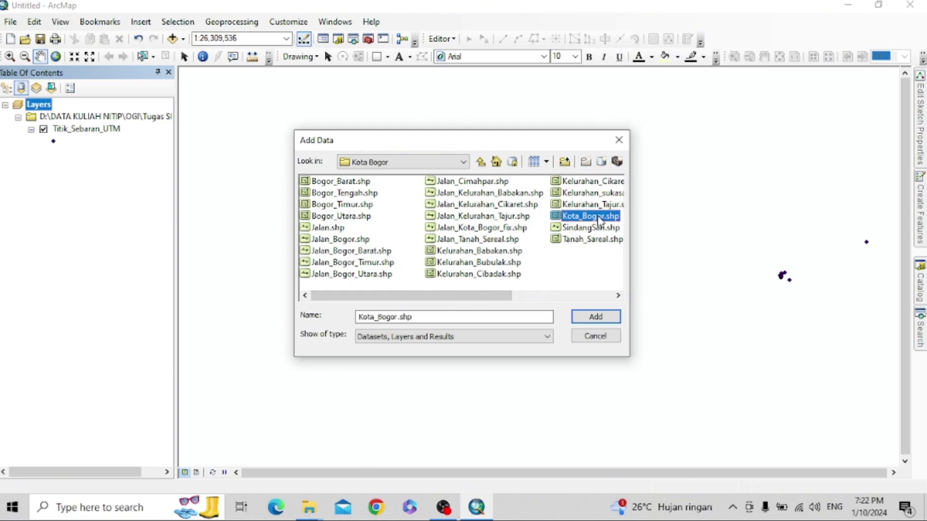
click(597, 317)
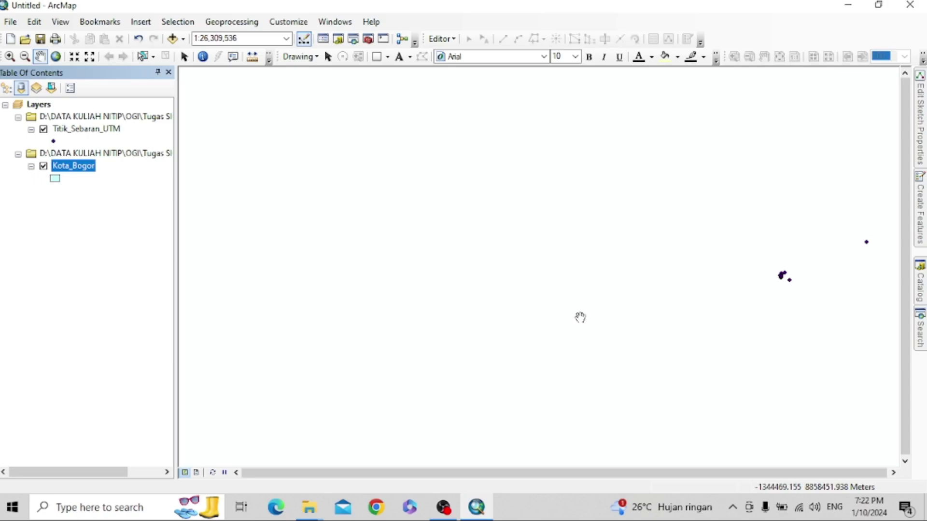
- Zoom to the Kota_Bogor layer and review its attribute table of kelurahan polygons
right_click(80, 167)
click(124, 241)
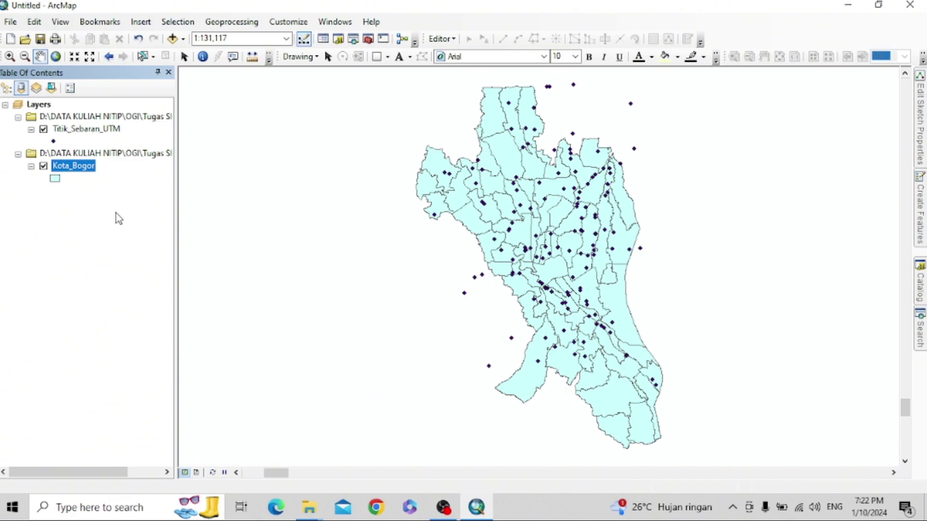
right_click(81, 167)
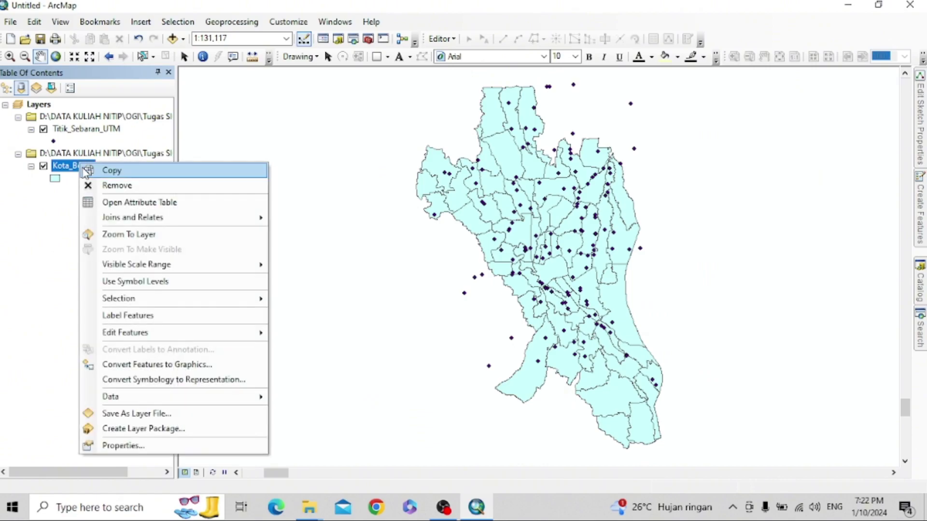
click(95, 202)
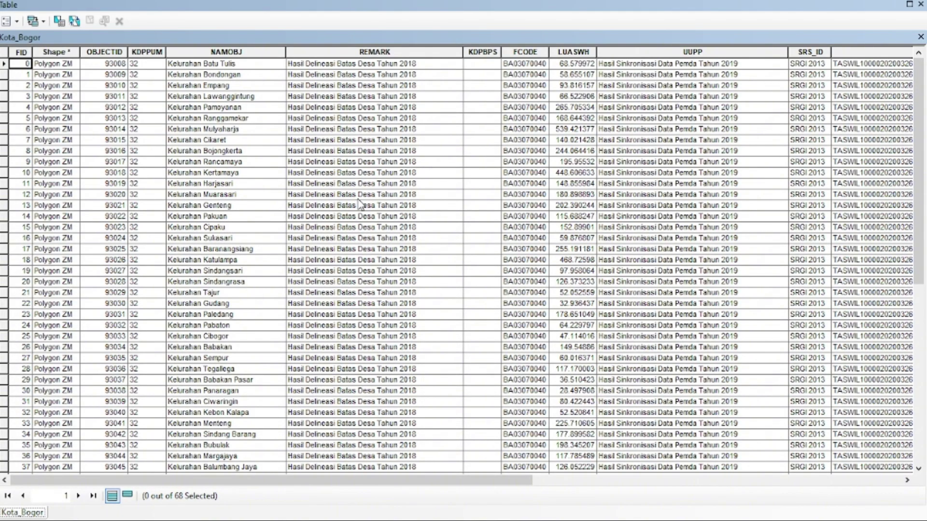
click(920, 4)
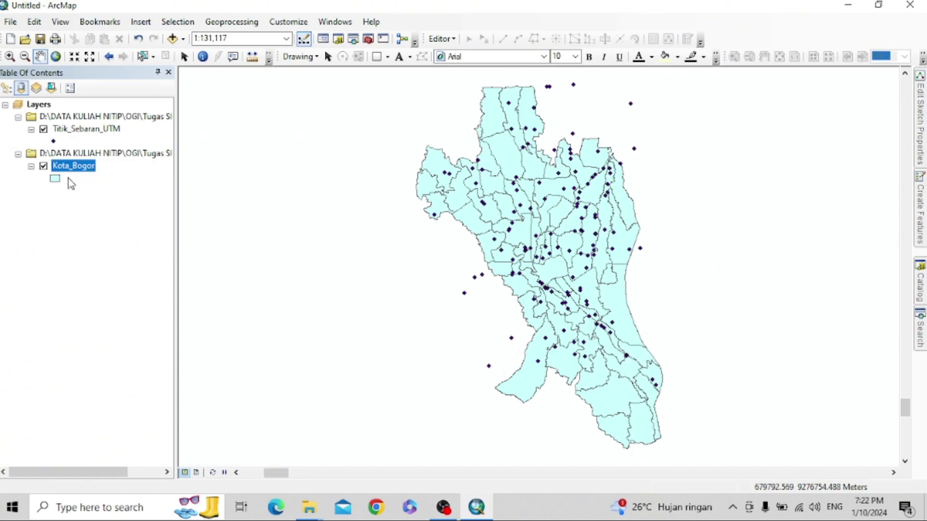
- Add Jalan.shp, dismiss the inconsistent extent warning, then remove the Jalan layer
right_click(49, 104)
click(91, 111)
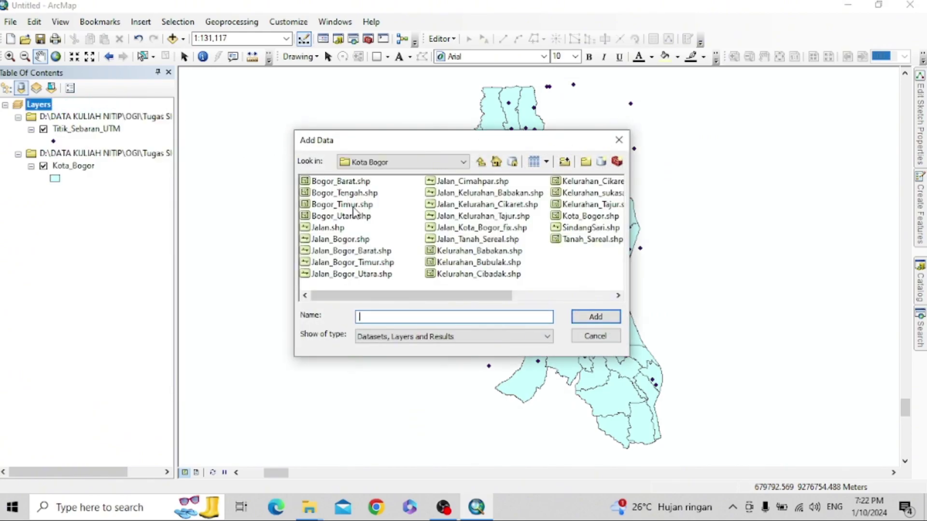
click(331, 232)
click(336, 240)
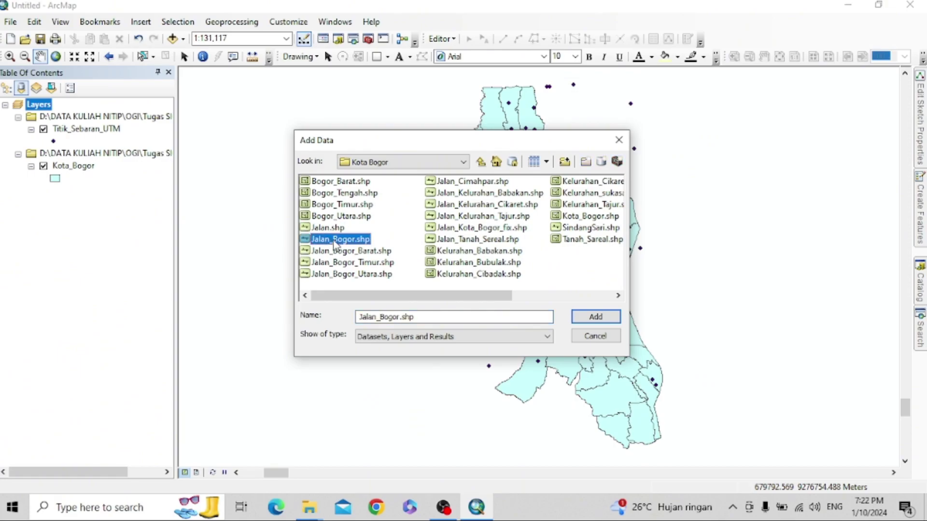
click(338, 228)
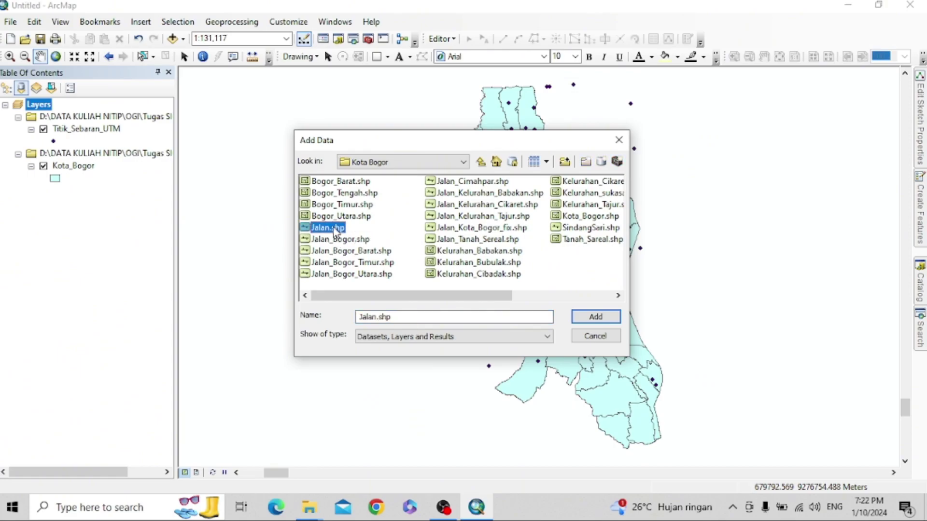
click(590, 318)
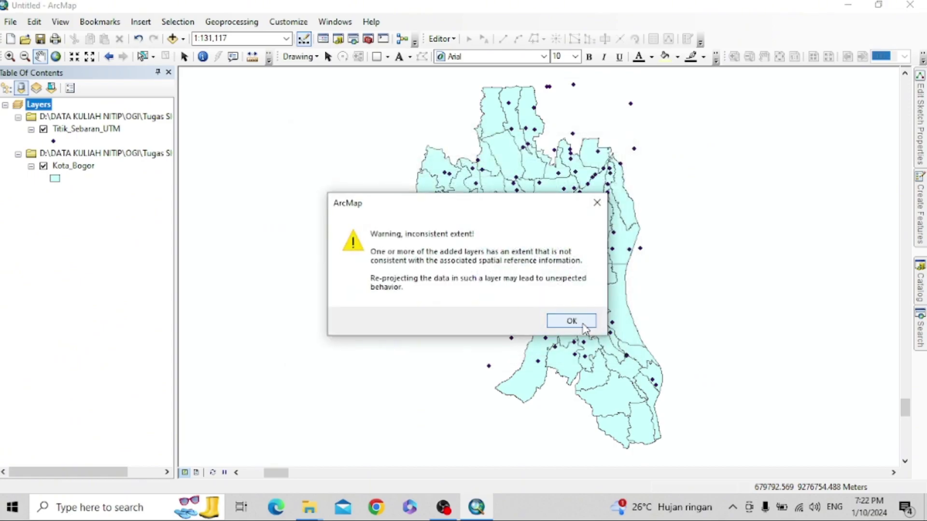
click(584, 326)
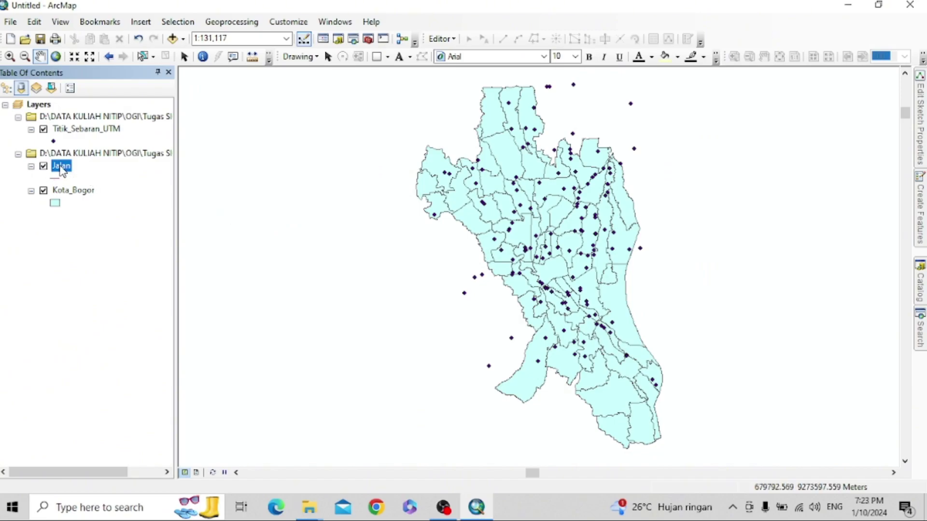
right_click(62, 170)
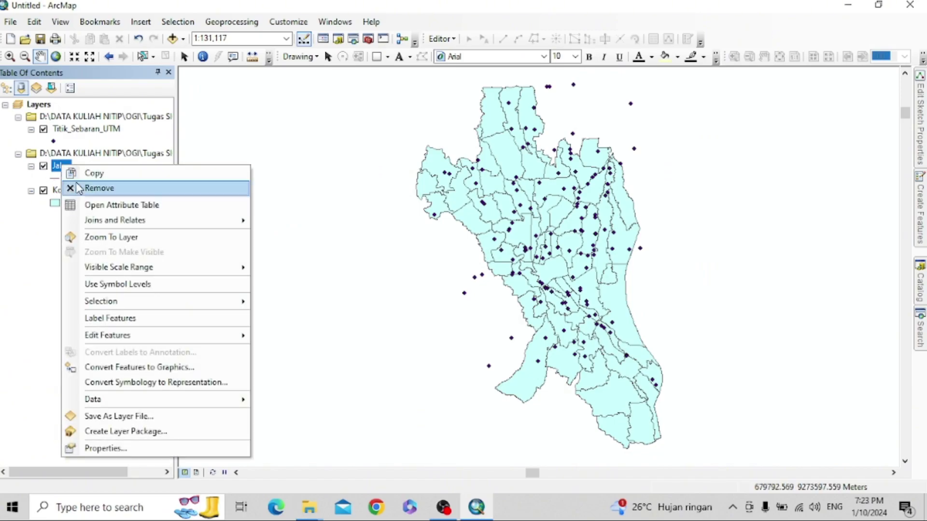
click(76, 188)
- Add Jalan_Bogor.shp from the Kota Bogor folder to the map
right_click(73, 155)
right_click(61, 106)
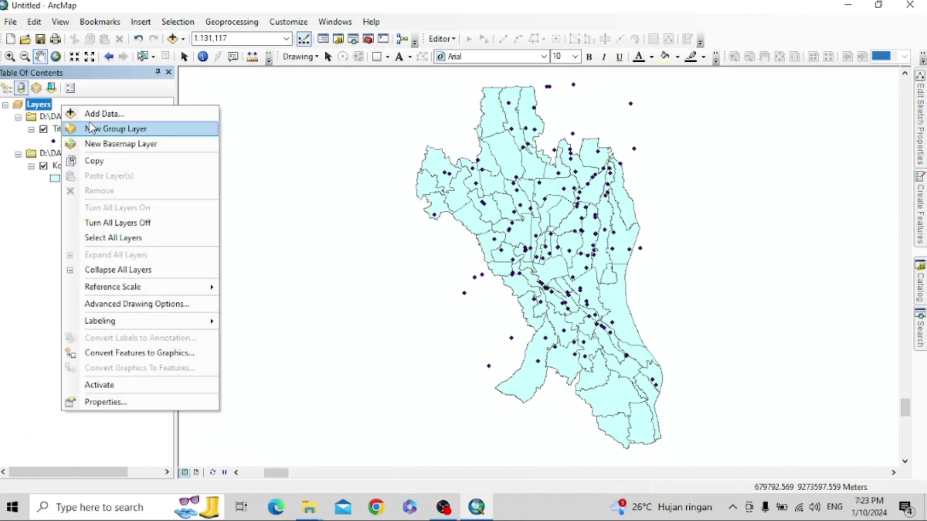
click(83, 113)
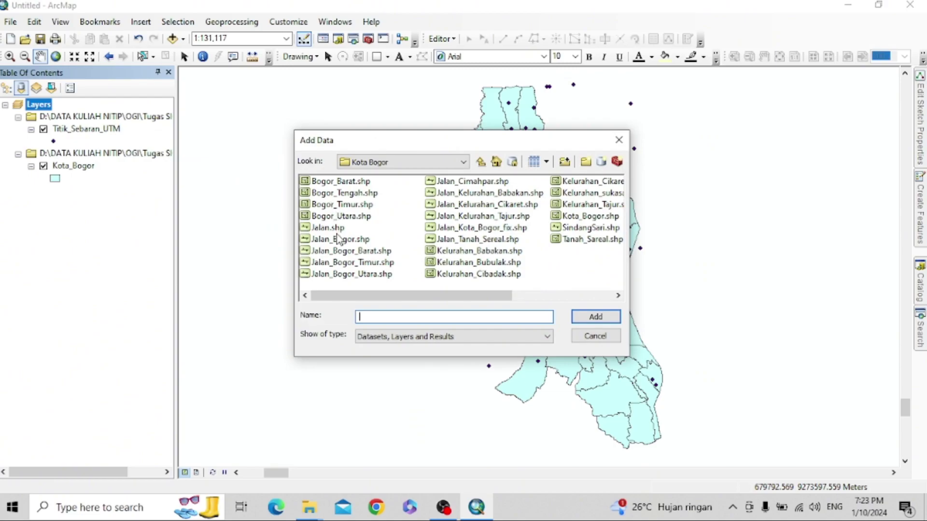
click(338, 240)
click(589, 319)
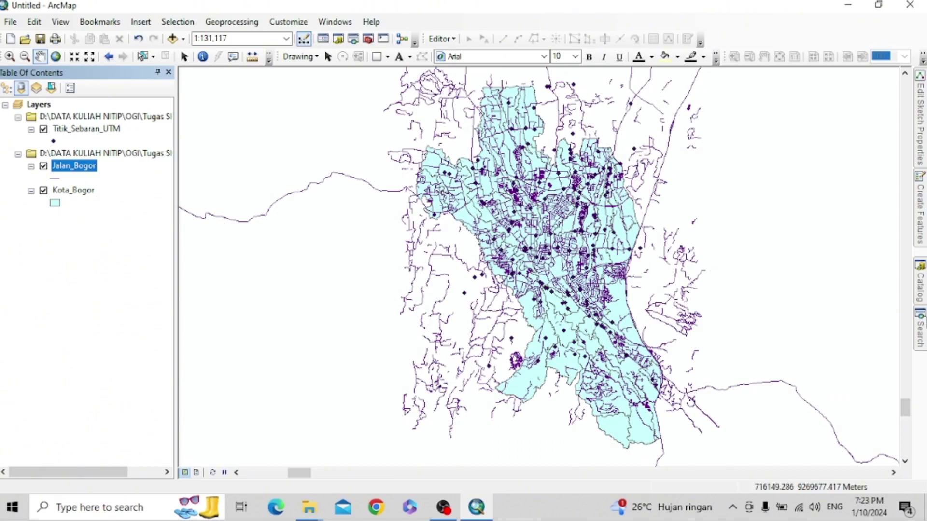
- In the Project tool, set input Jalan_Bogor and output Jalan_UTM in the Data folder
click(921, 332)
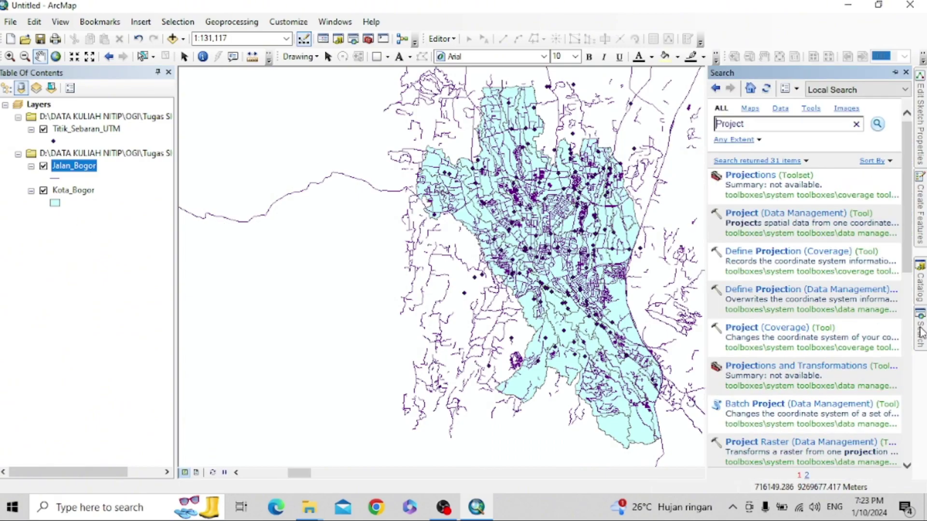
click(762, 214)
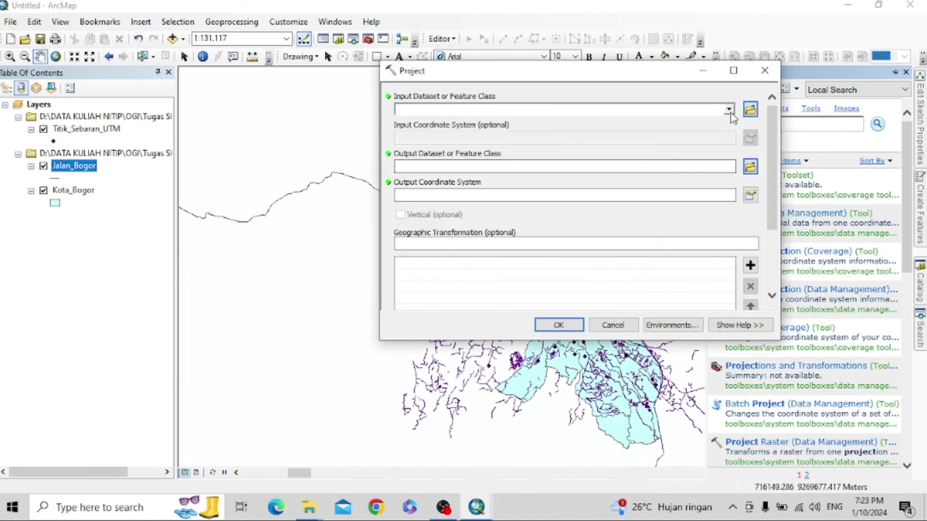
click(729, 110)
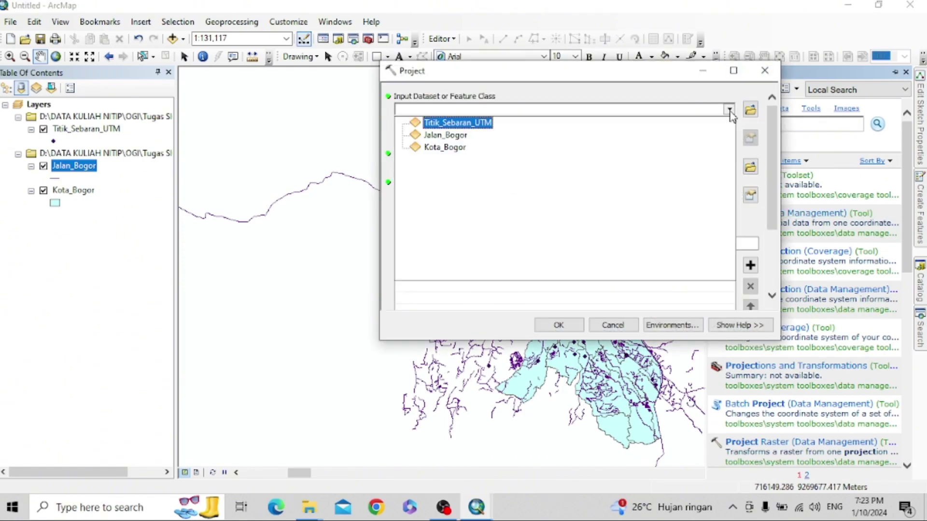
click(445, 137)
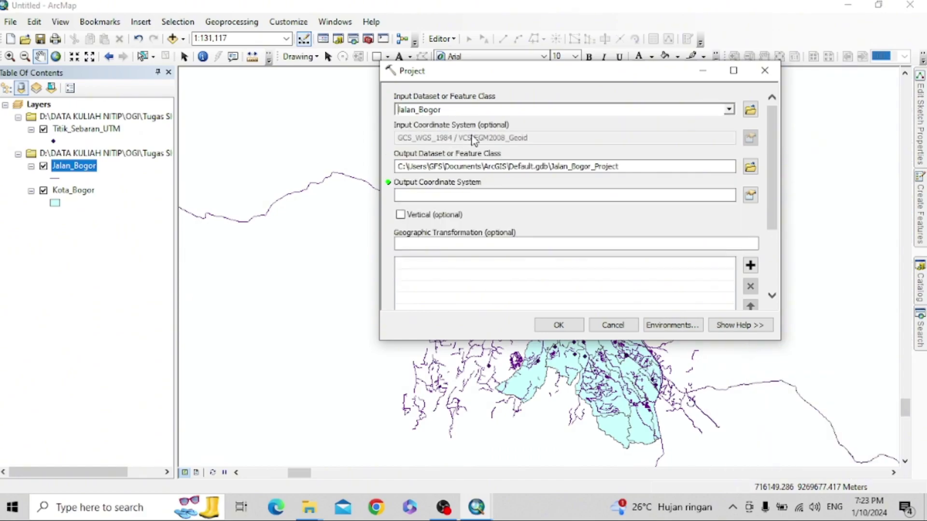
click(749, 167)
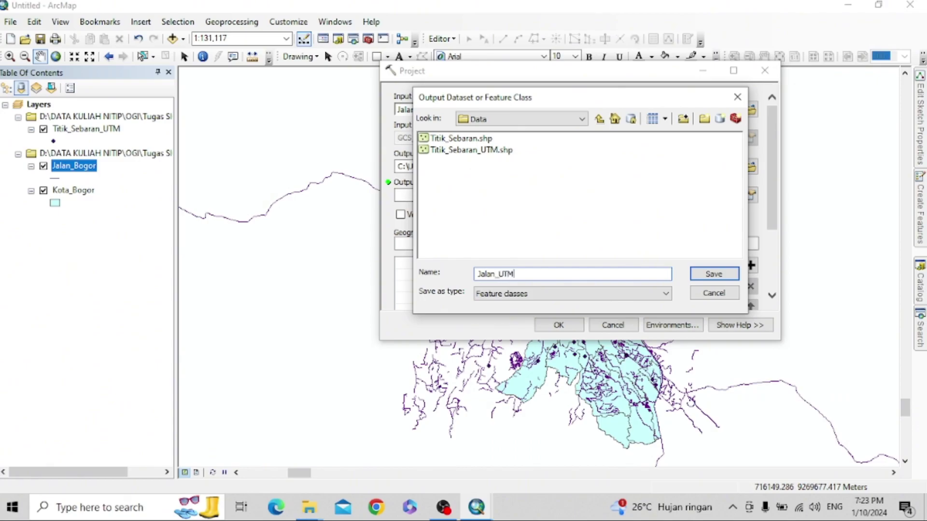
click(714, 274)
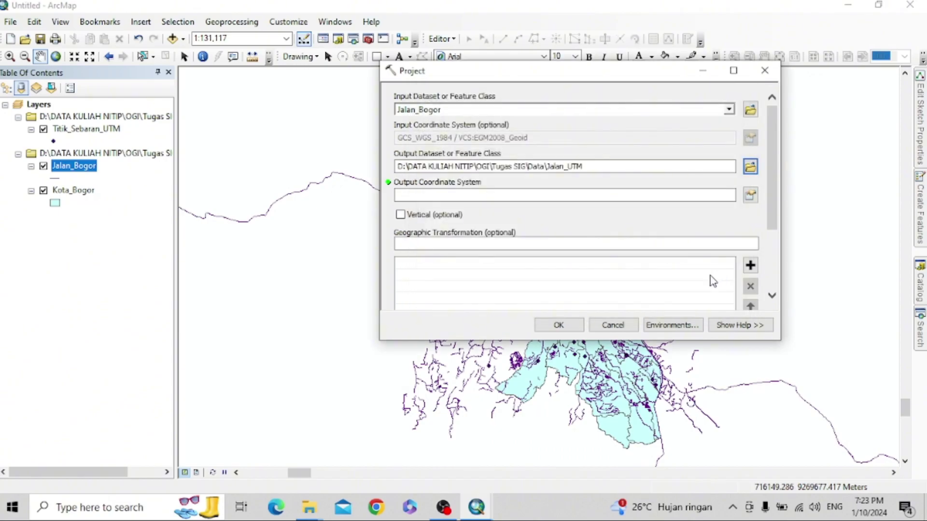
- Set the output coordinate system to WGS 1984 UTM Zone 48S and run the projection
click(753, 195)
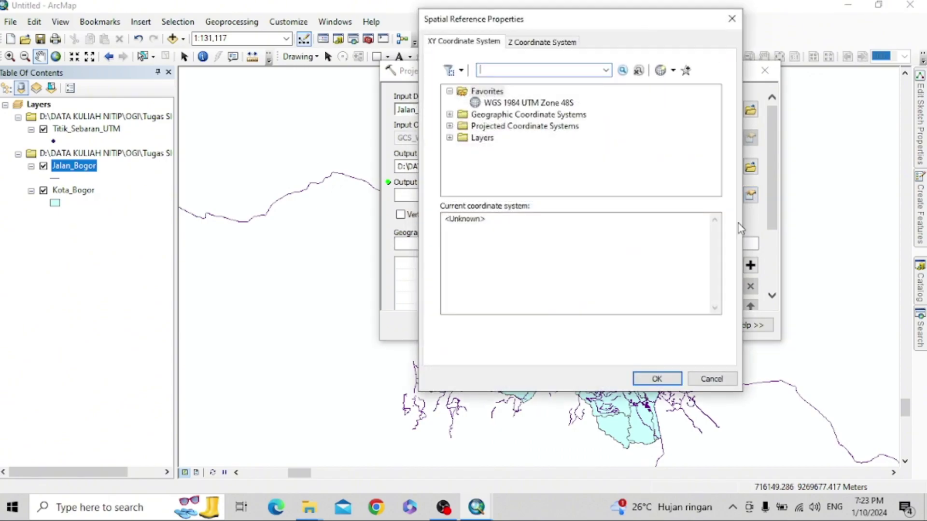
click(551, 103)
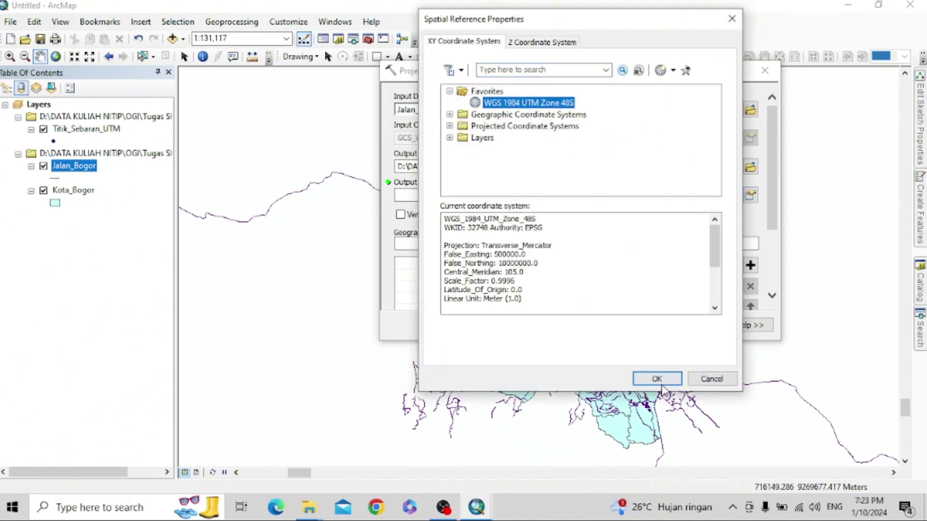
click(657, 379)
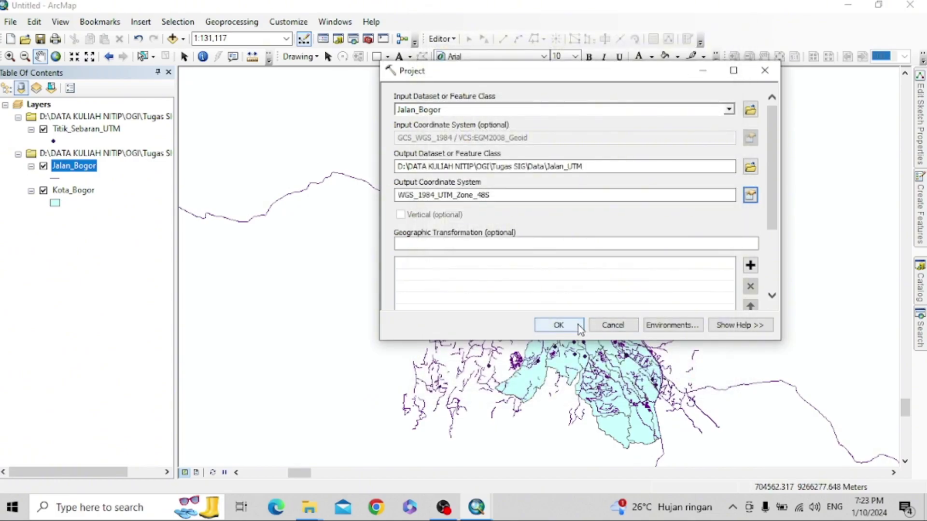
click(581, 328)
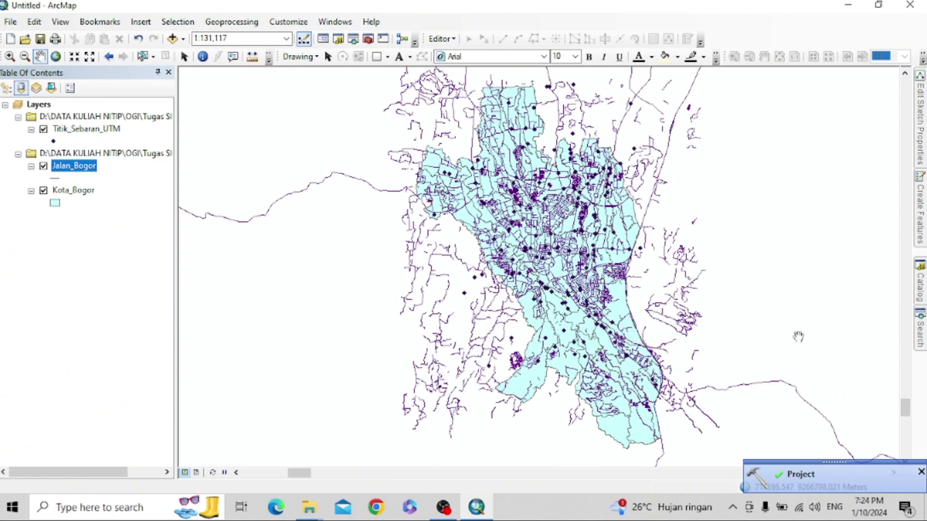
click(921, 344)
- Project Kota_Bogor to Data\Administrasi_UTM in WGS 1984 UTM Zone 48S and run it
click(792, 215)
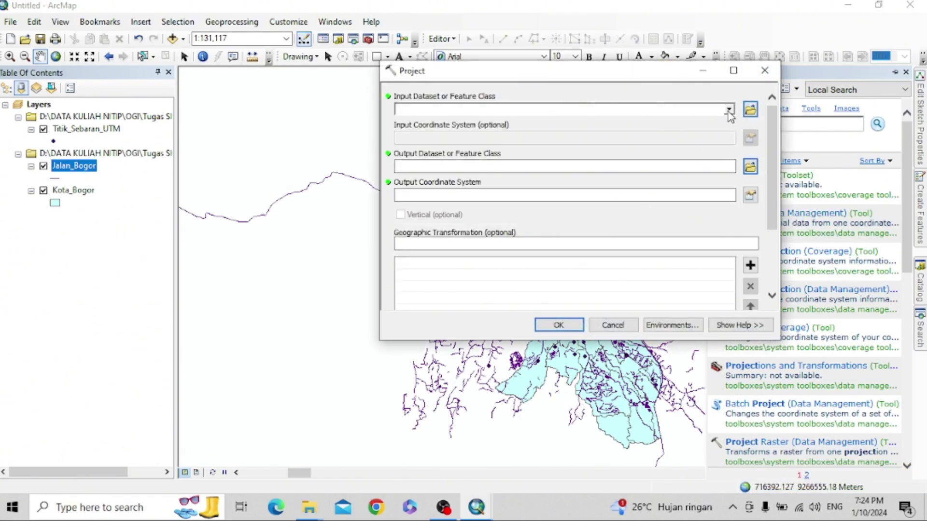
click(729, 111)
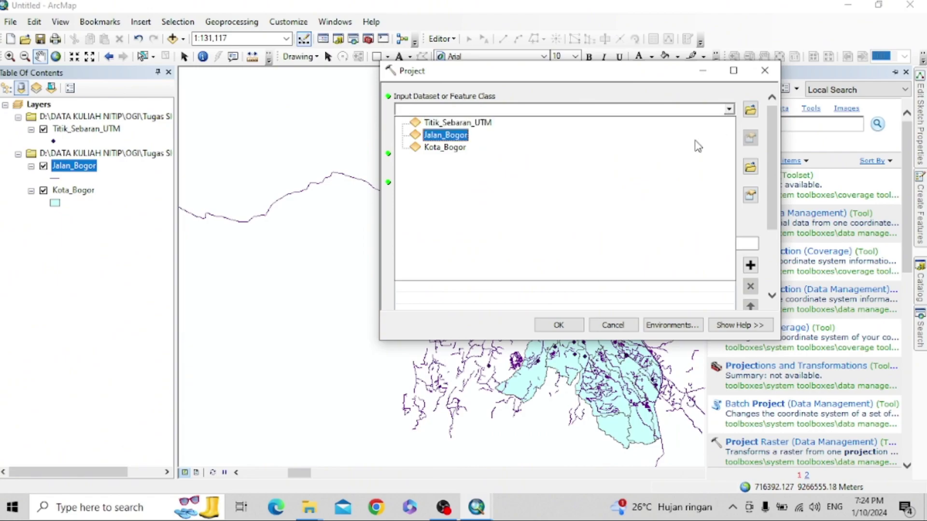
click(443, 148)
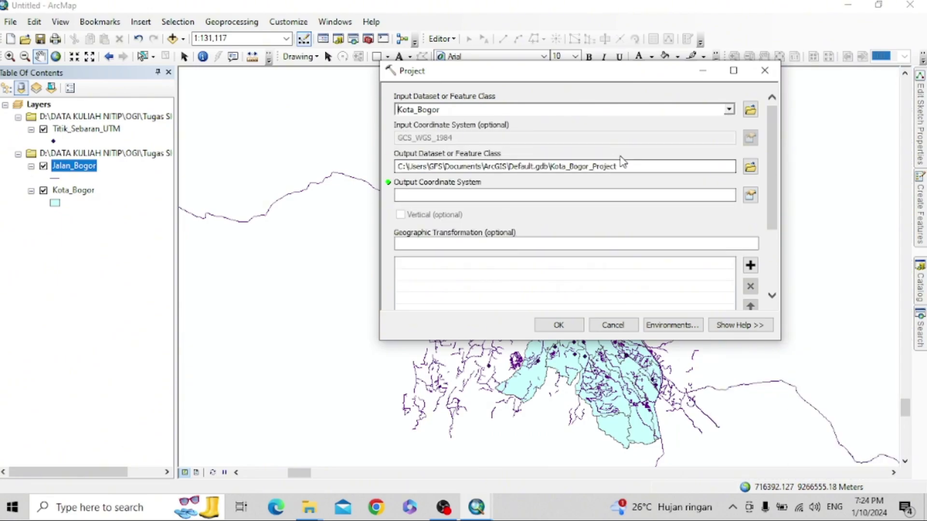
click(750, 168)
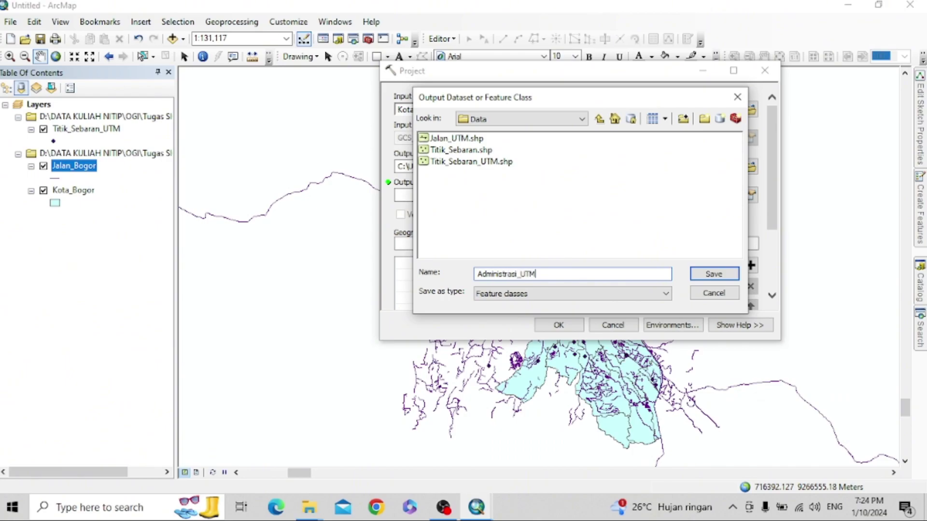
click(714, 274)
click(750, 194)
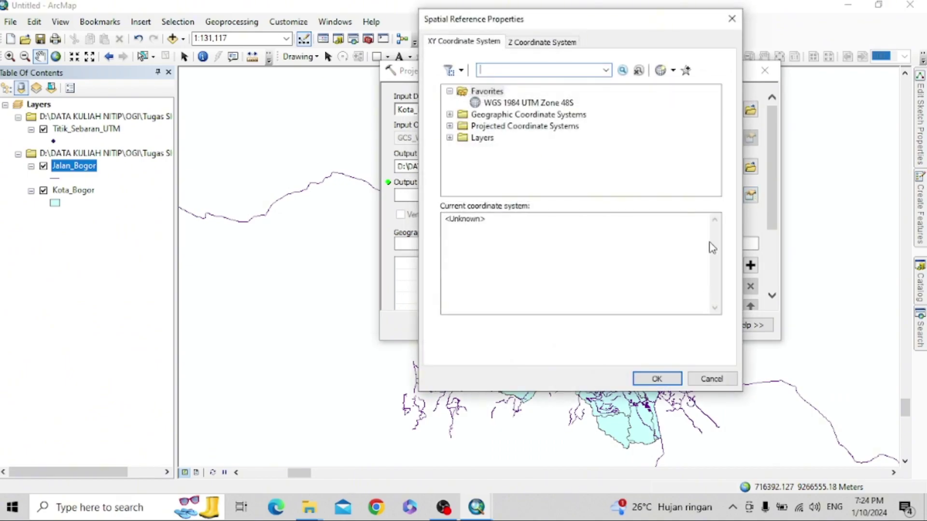
click(529, 102)
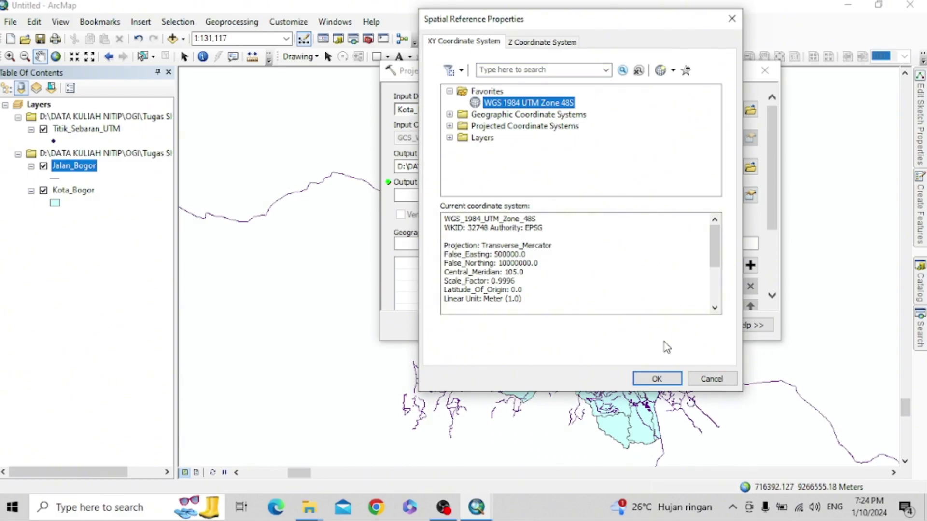
click(657, 379)
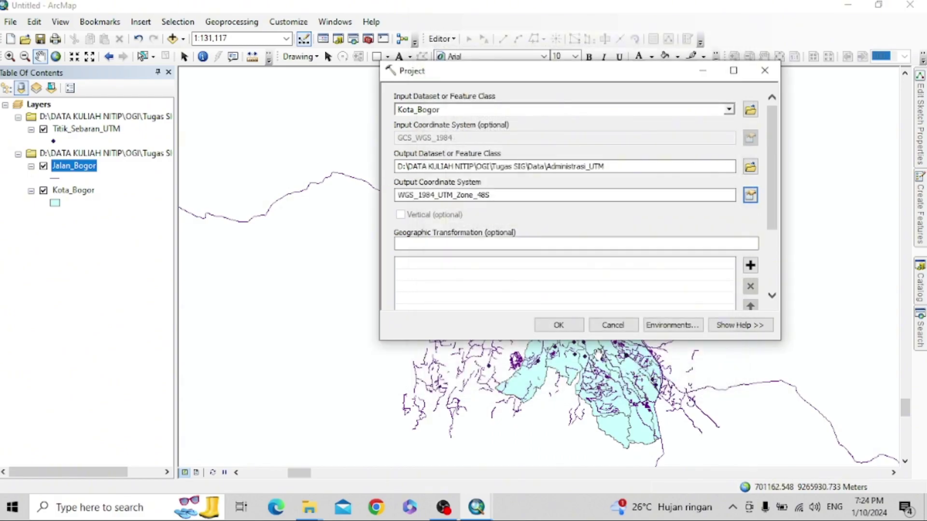
click(560, 325)
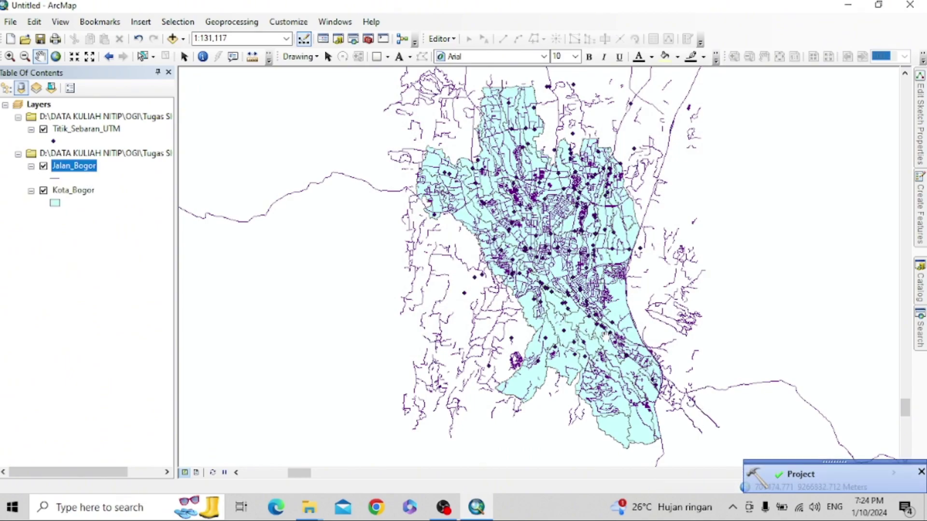
- Remove the Jalan_Bogor and Kota_Bogor layers from the map
right_click(83, 172)
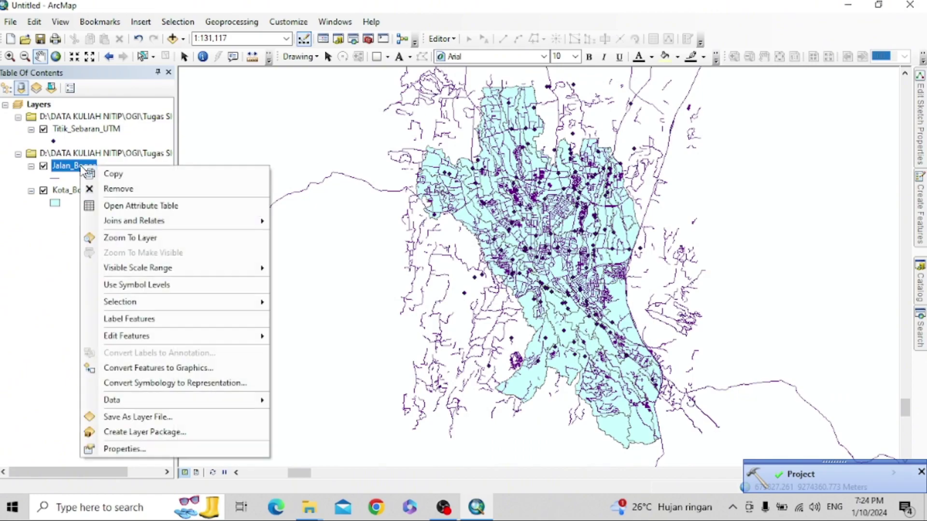
click(100, 189)
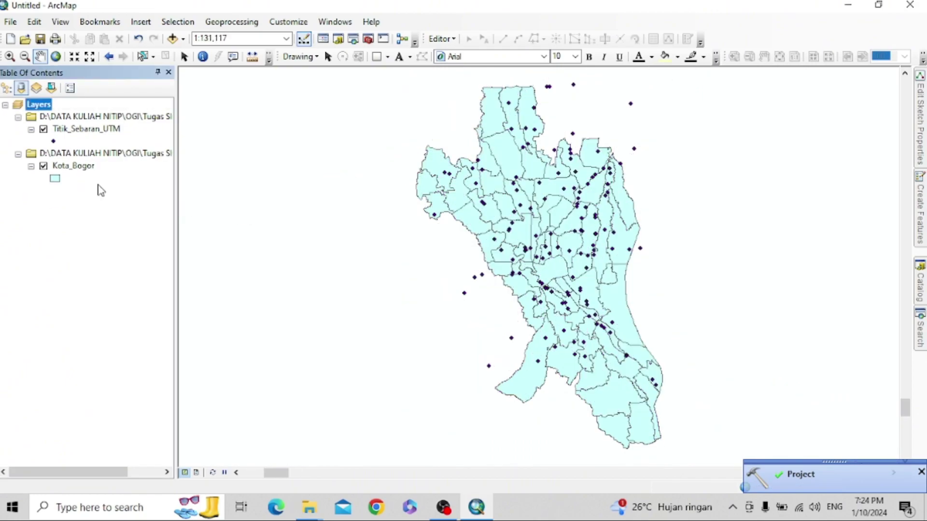
right_click(85, 170)
click(102, 191)
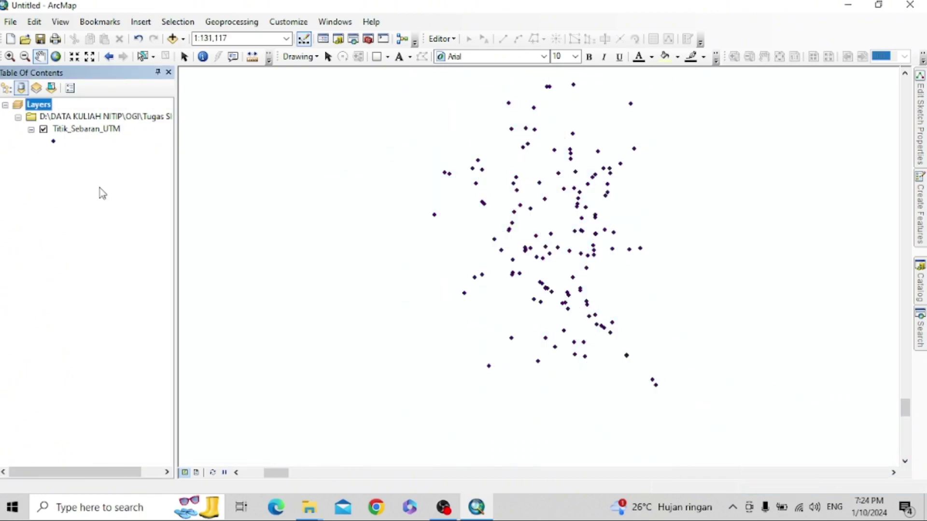
- Add Jalan_UTM.shp and Administrasi_UTM.shp from the Data folder to the map
right_click(39, 104)
click(67, 114)
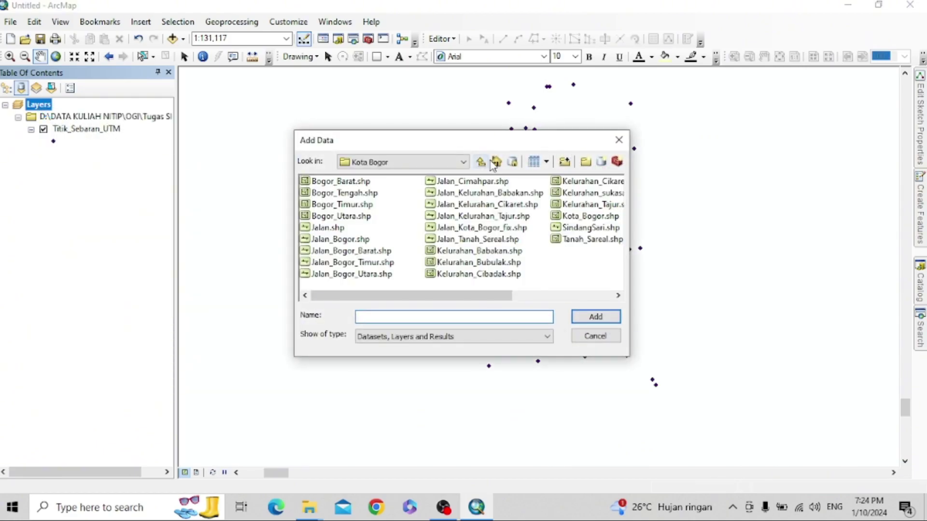
click(481, 162)
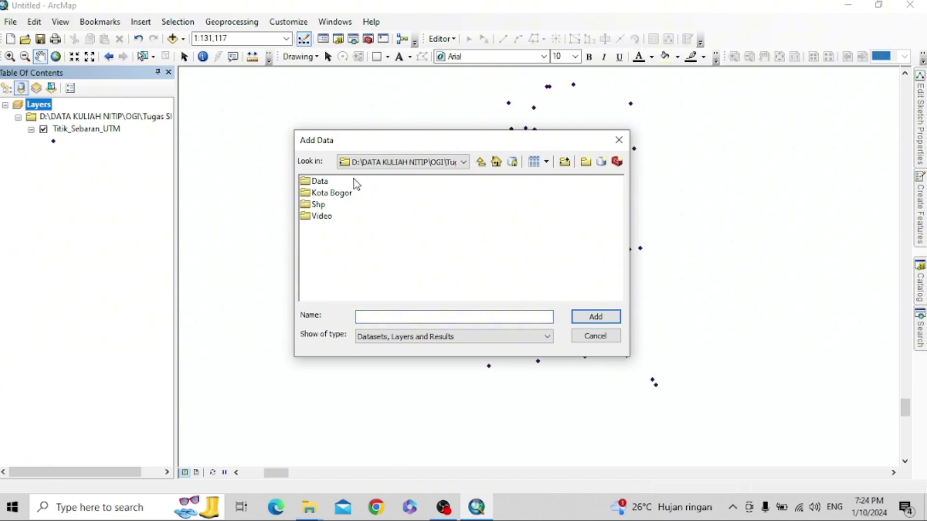
double_click(323, 182)
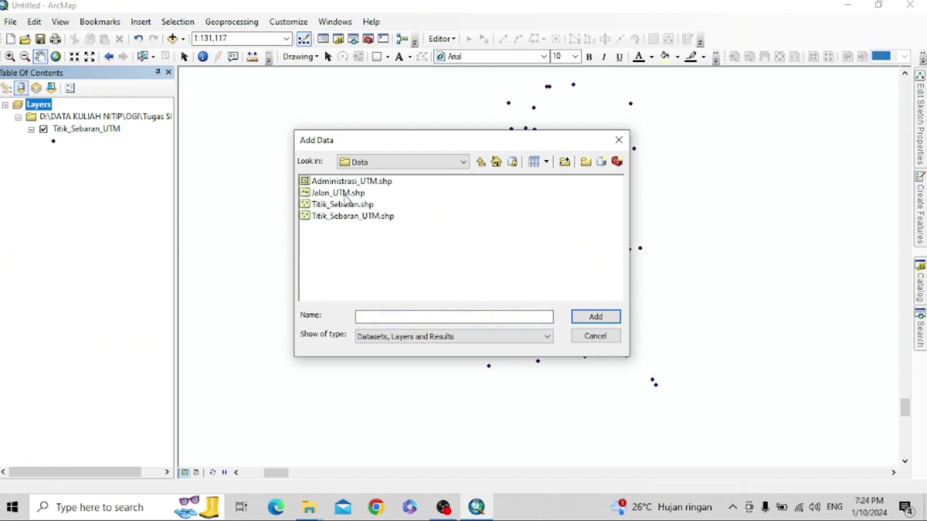
click(347, 217)
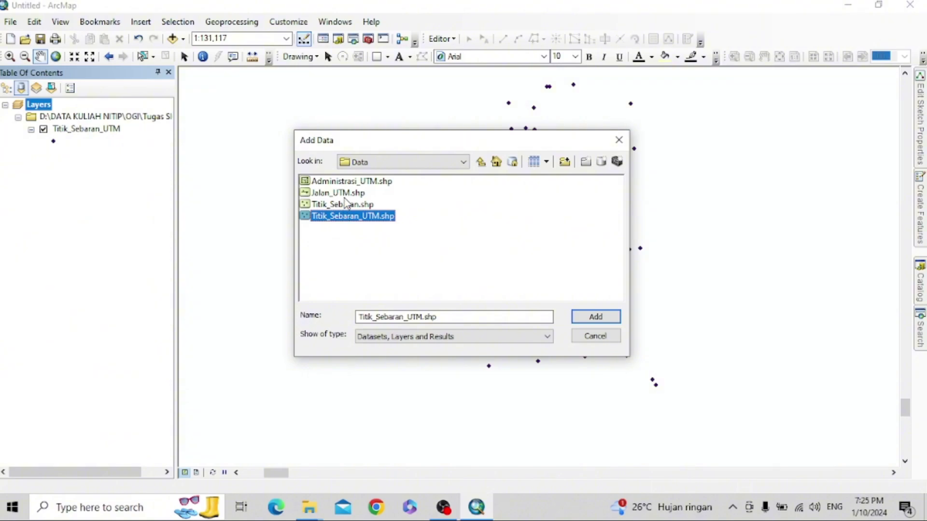
click(344, 195)
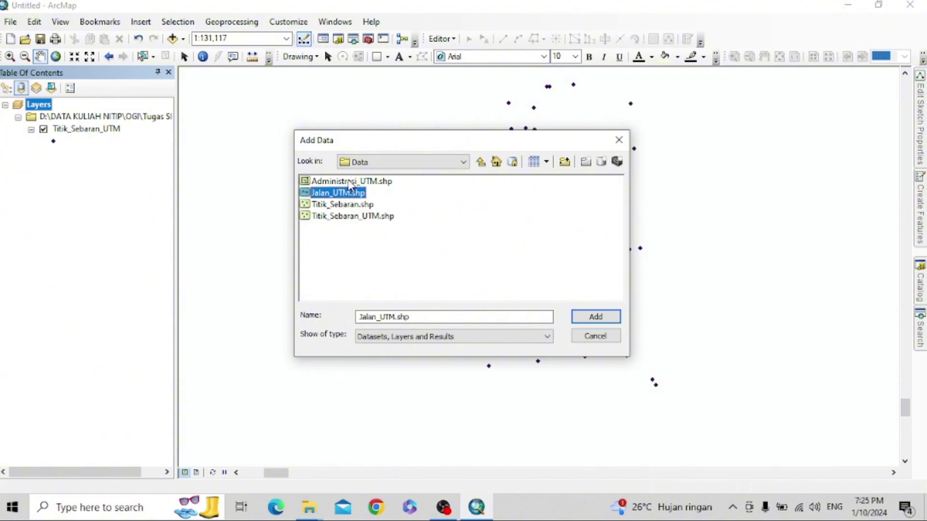
ctrl+click(349, 182)
click(597, 320)
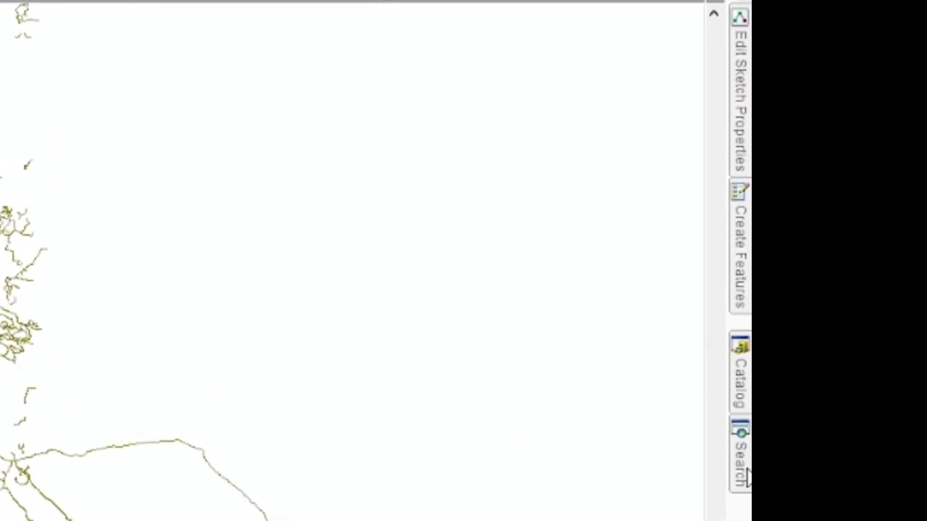
- Search the tools for 'clip' and launch the Clip (Analysis) tool
click(743, 464)
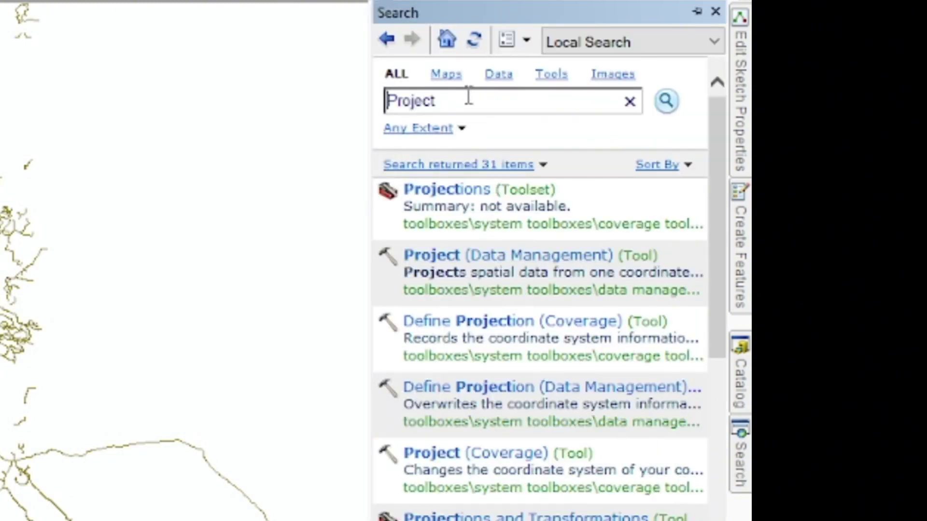
double_click(468, 95)
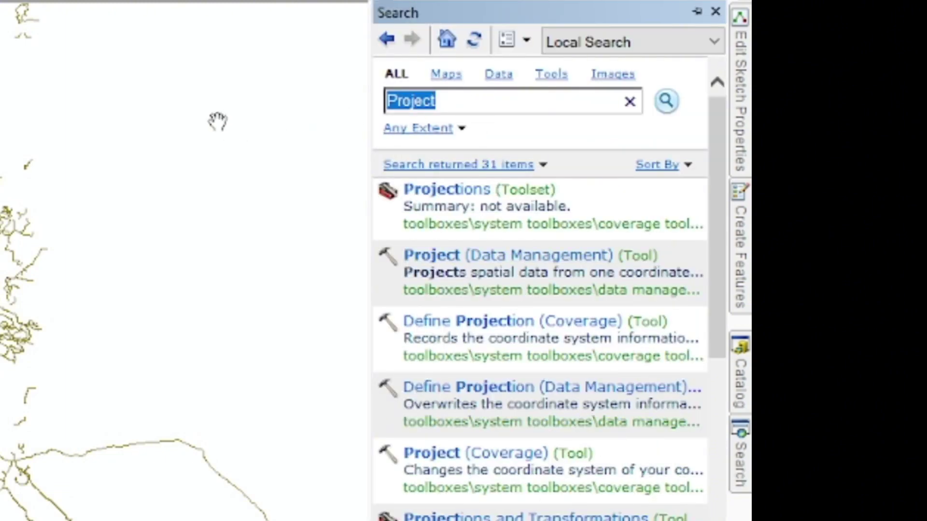
key(BackSpace)
text(clip)
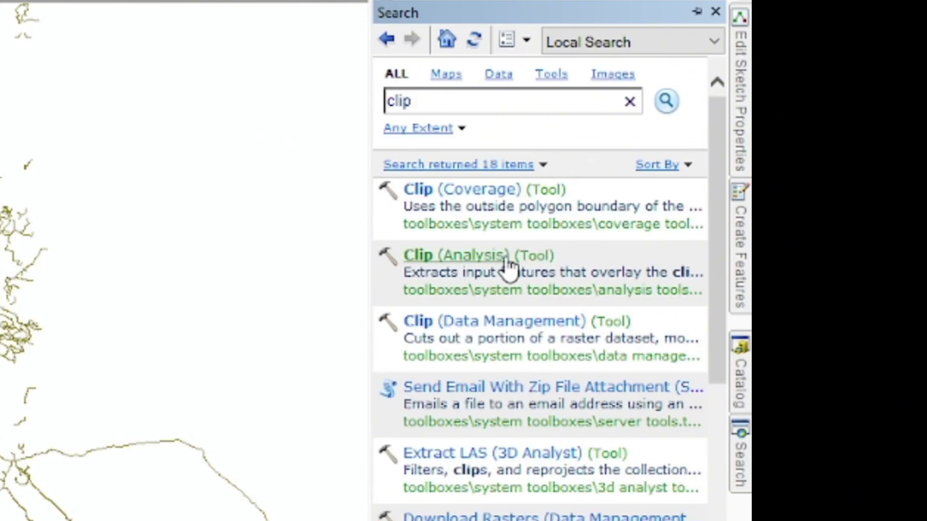
click(507, 258)
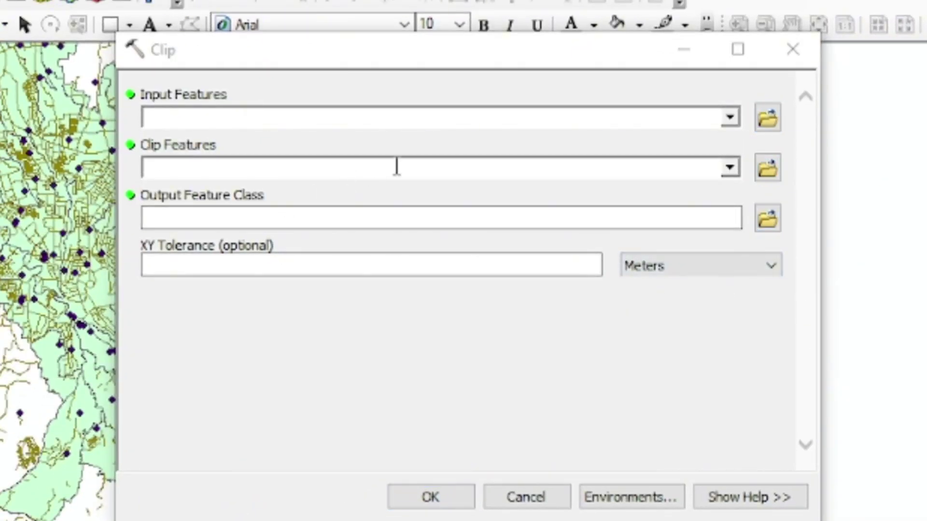
- Set Input Features to Titik_Sebaran_UTM and Clip Features to Administrasi_UTM
click(730, 118)
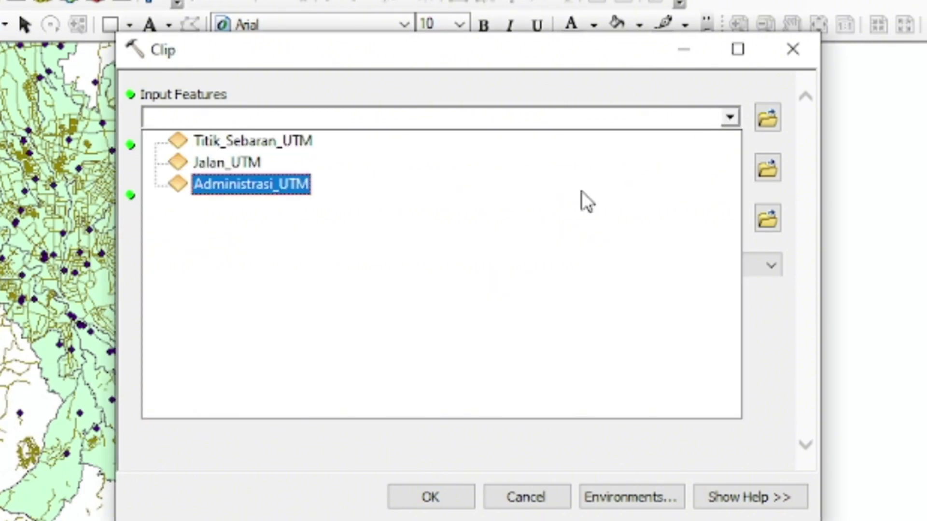
click(222, 140)
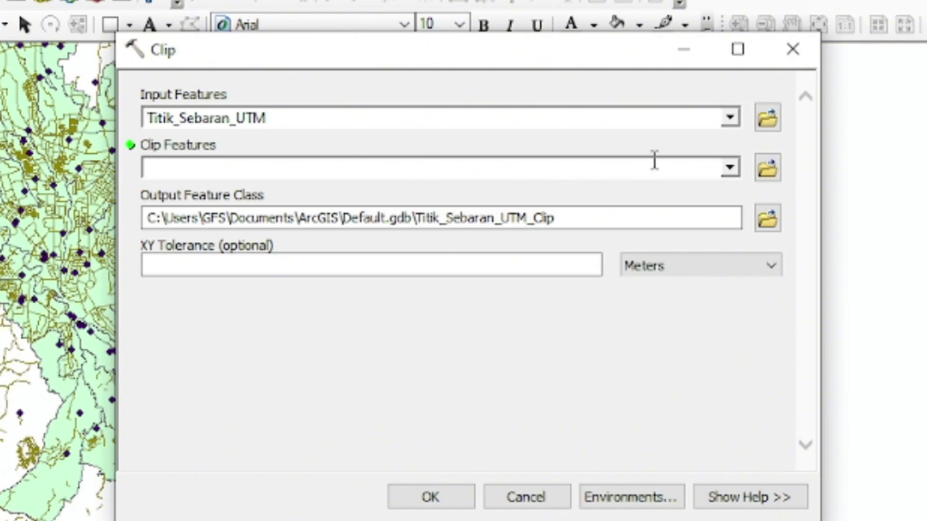
click(730, 167)
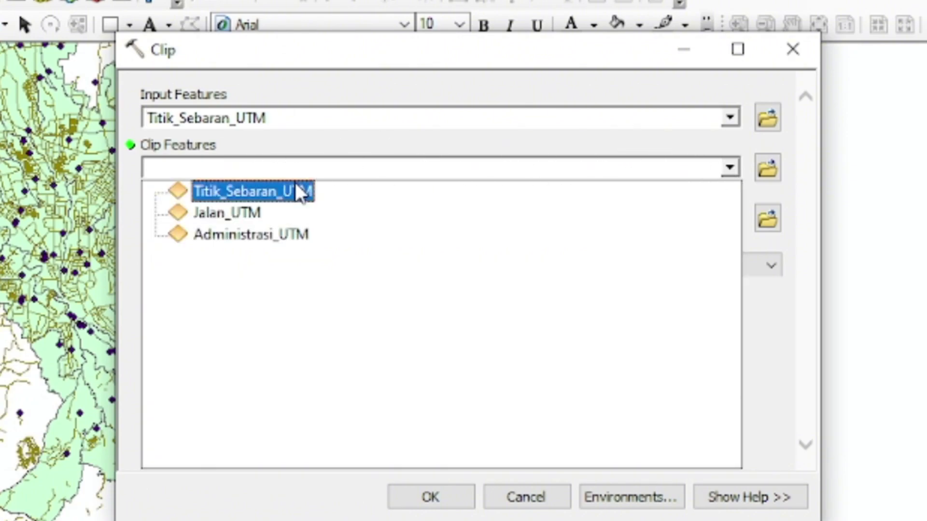
click(289, 236)
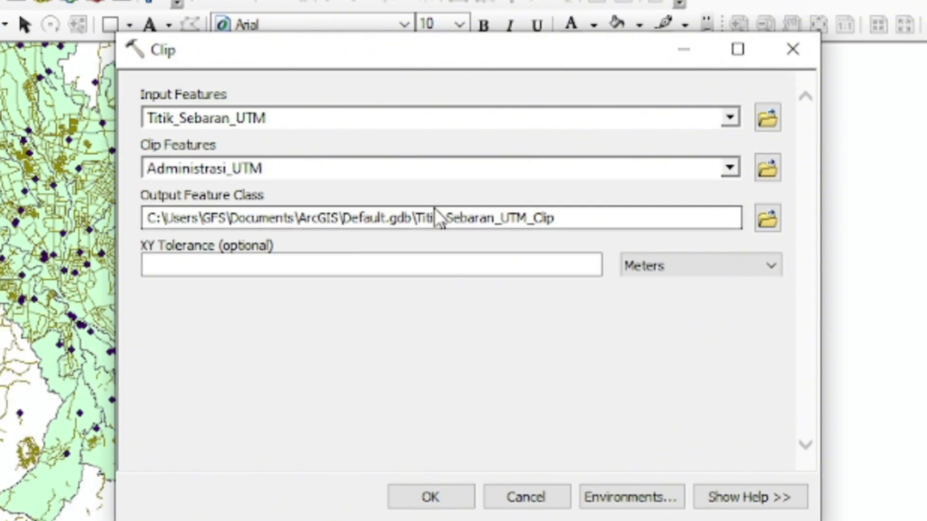
- Save the output as Titik_Sebaran_Clip.shp and run the clip
click(758, 225)
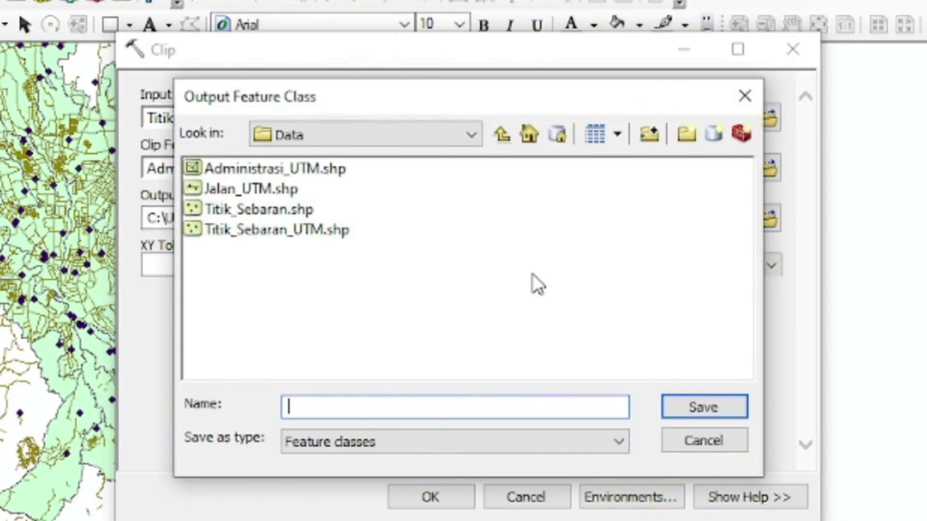
click(255, 212)
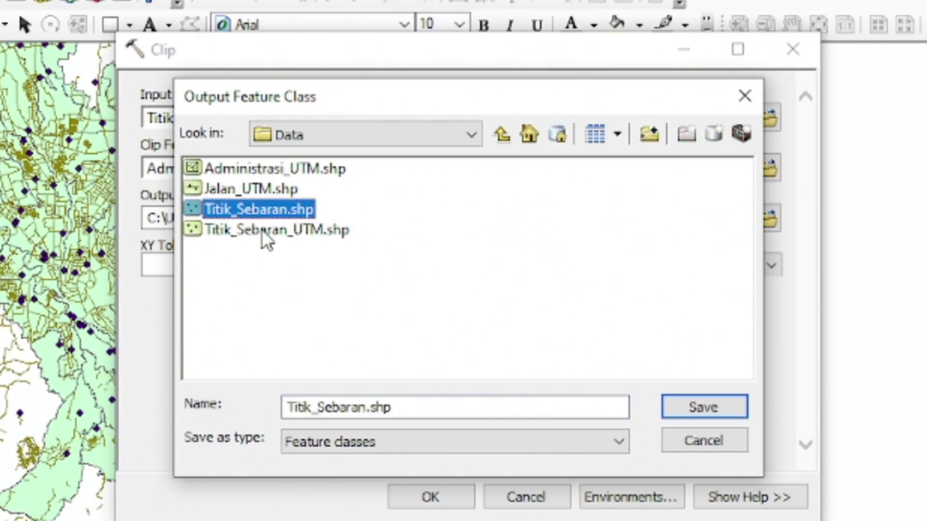
click(366, 407)
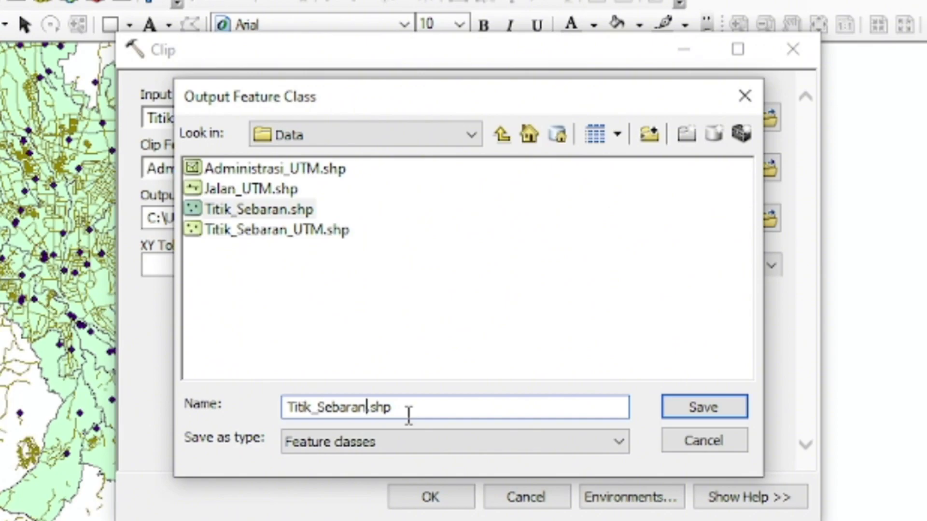
text(_)
text(CLI)
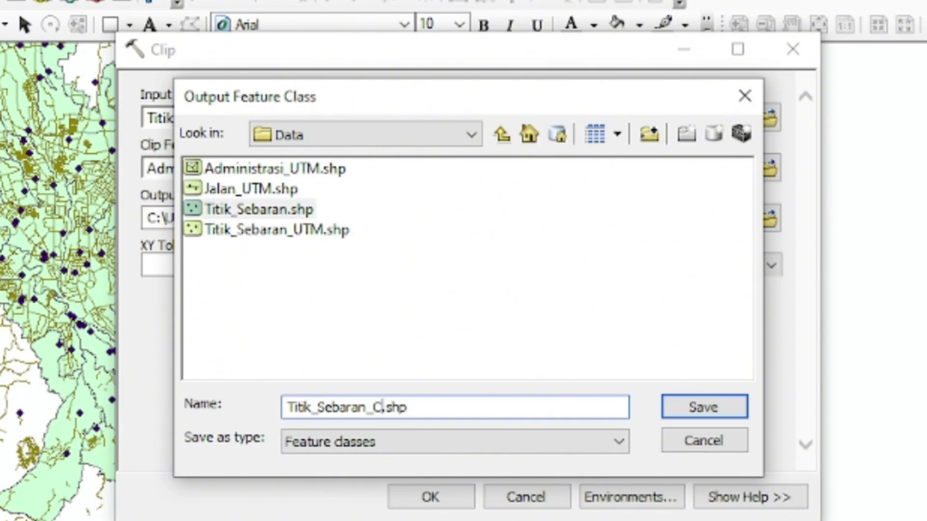
key(BackSpace)
key(BackSpace)
text(lip)
click(696, 408)
click(432, 497)
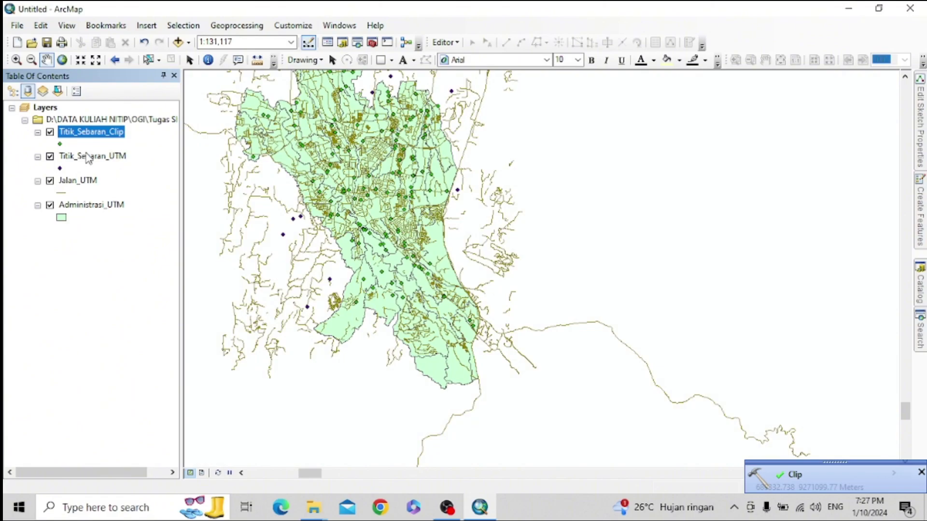
- Compare the point layers, go to full extent, then zoom to Titik_Sebaran_Clip
click(50, 133)
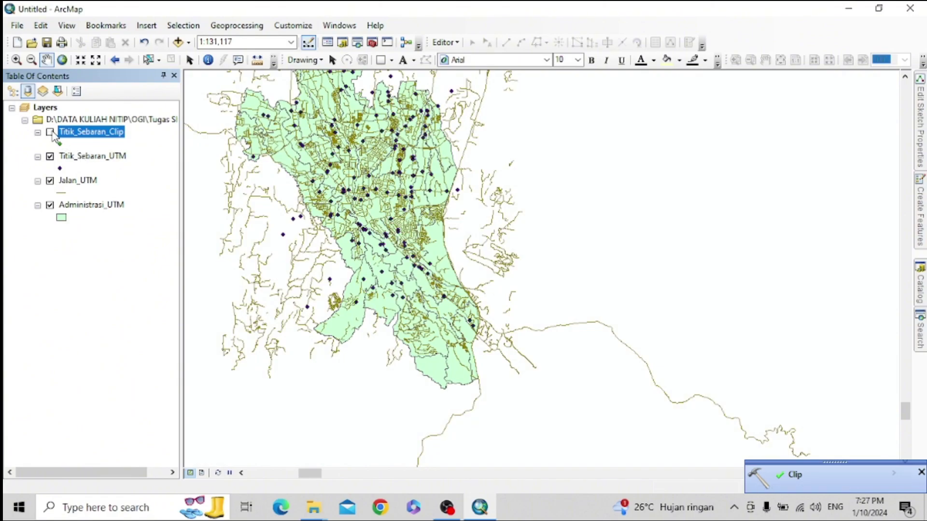
click(51, 157)
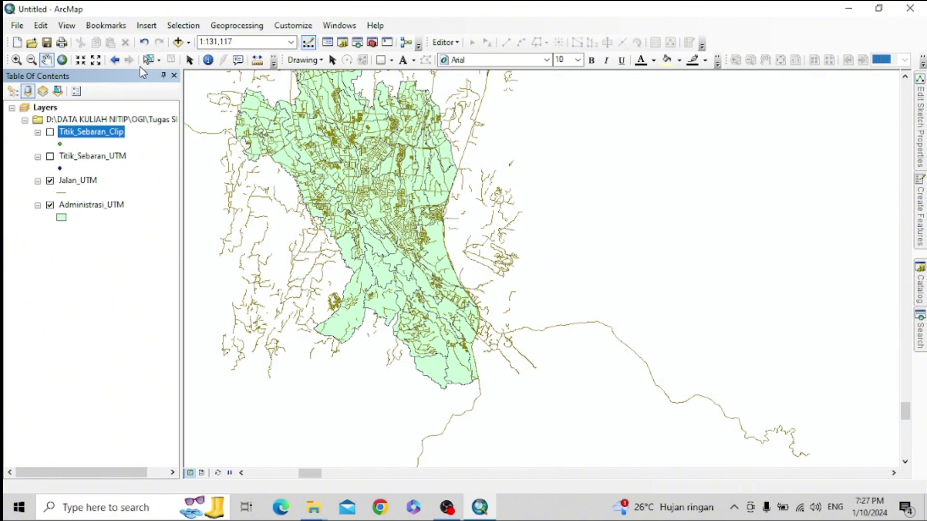
click(65, 59)
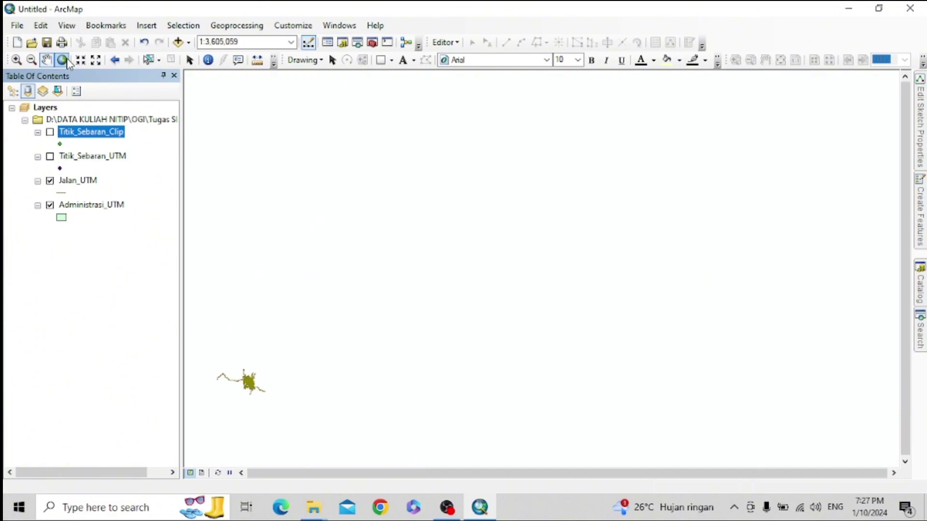
right_click(73, 137)
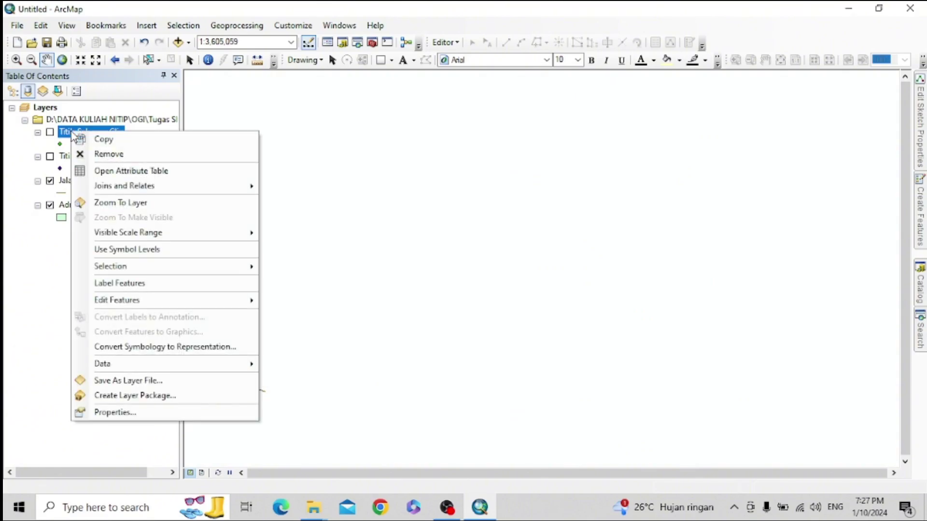
click(115, 203)
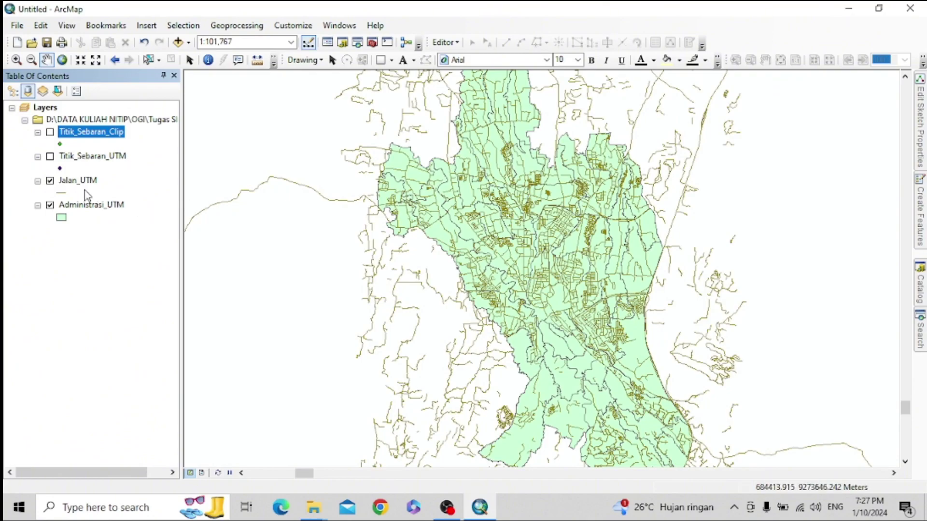
click(50, 132)
- Remove the original Titik_Sebaran_UTM layer from the map
scroll(488, 292, up, 1)
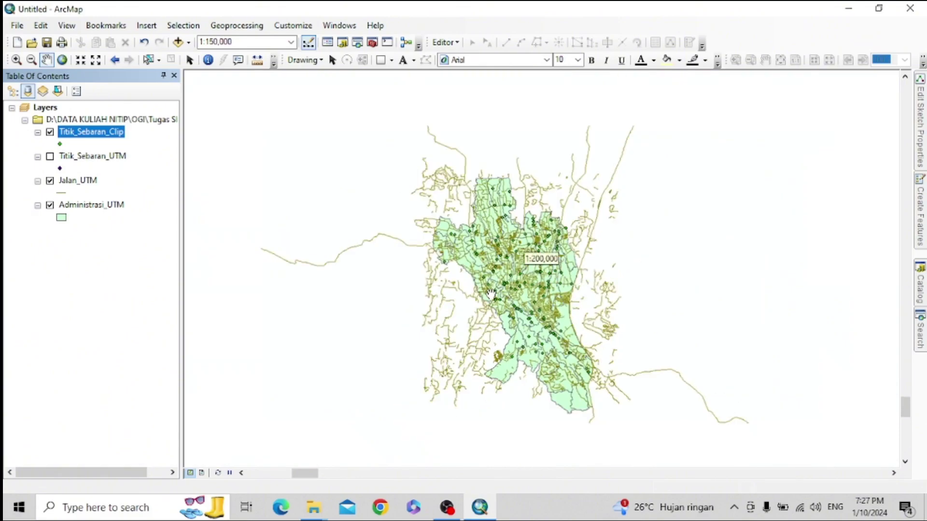
scroll(491, 294, up, 1)
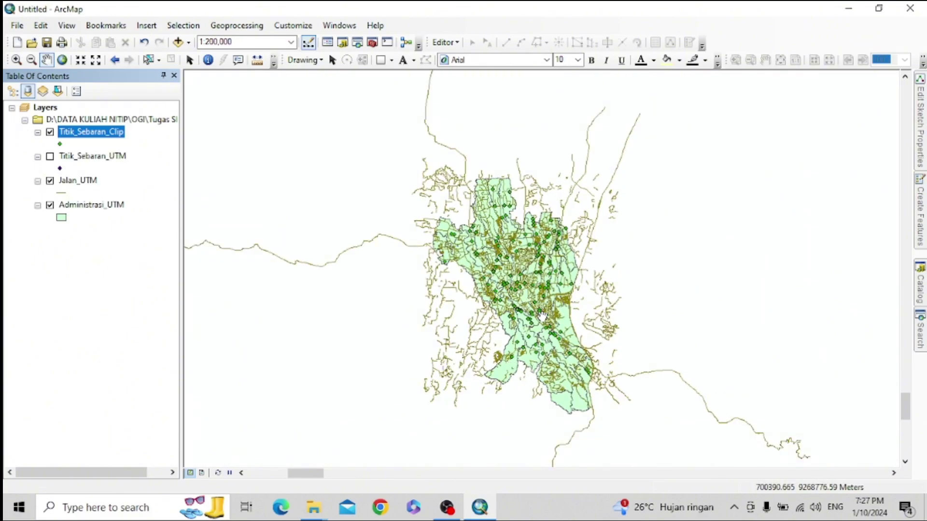
click(78, 160)
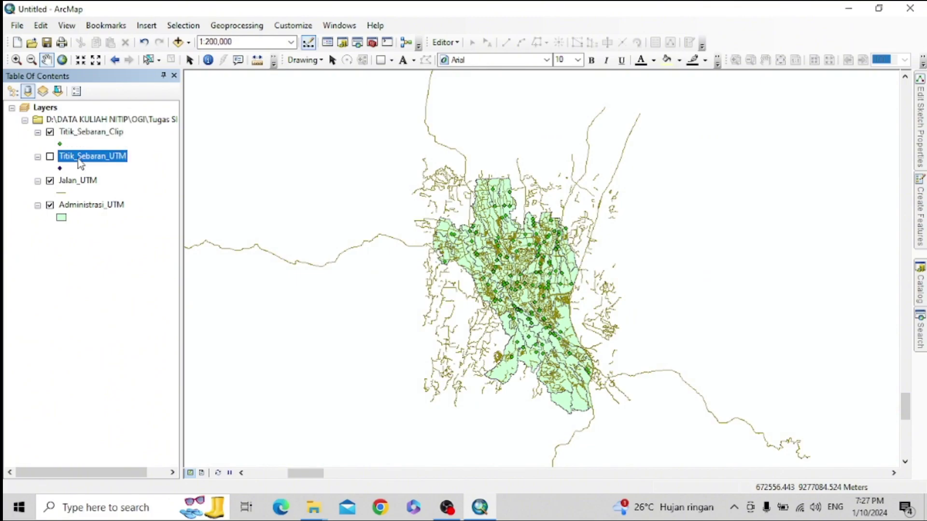
right_click(77, 159)
click(116, 182)
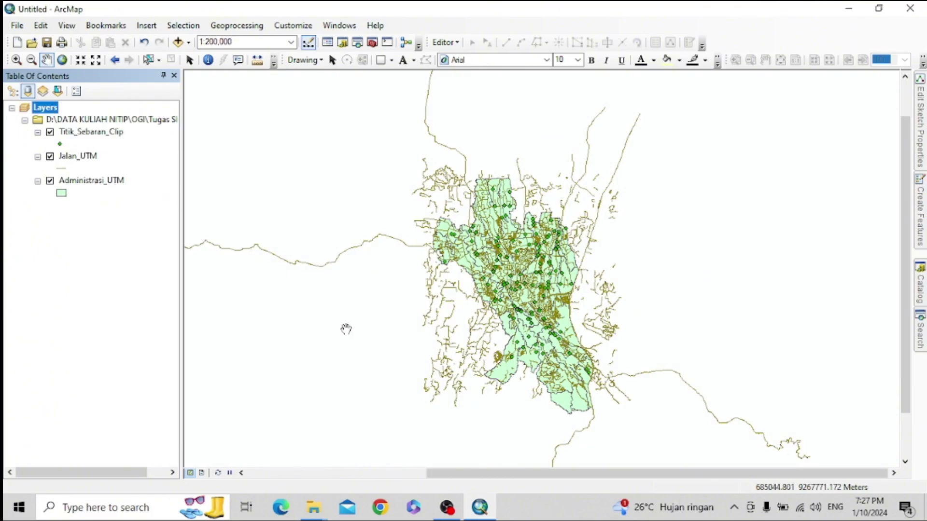
- Reopen Clip (Analysis) with Jalan_UTM as input and Administrasi_UTM as clip features
click(920, 332)
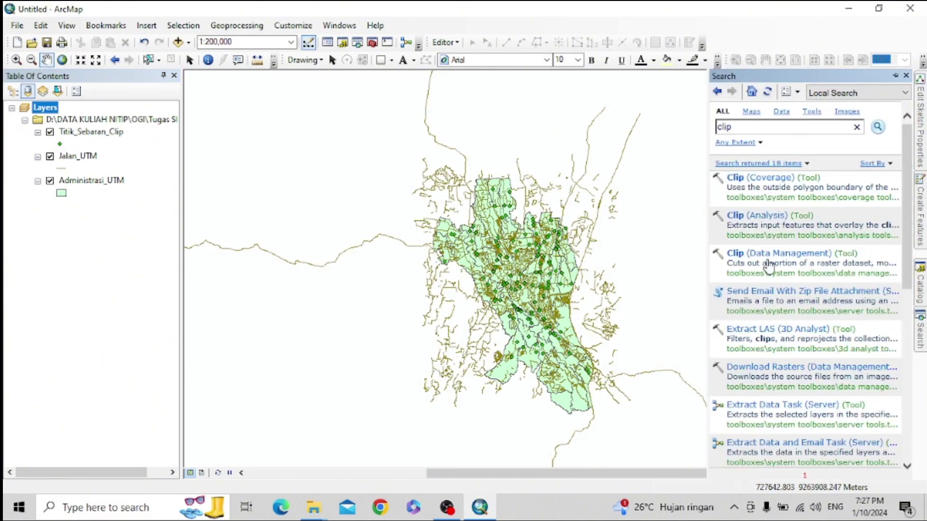
click(753, 216)
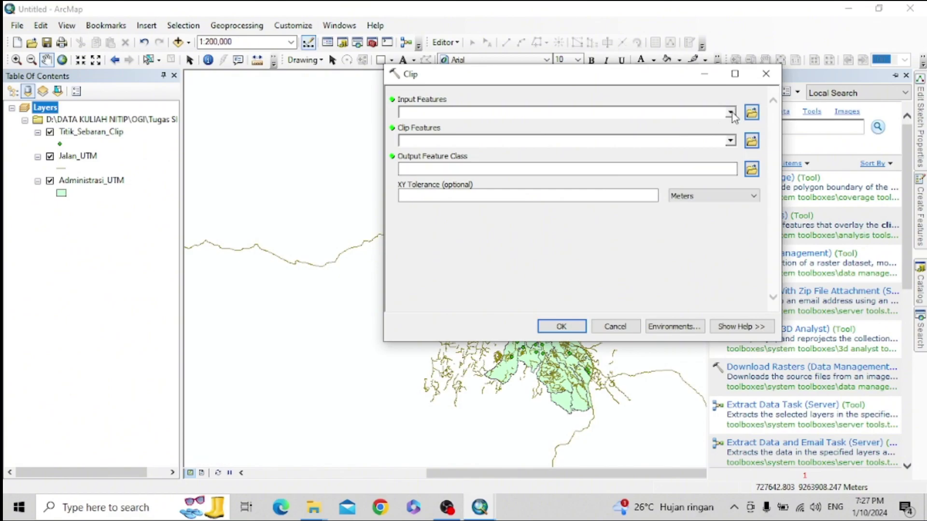
click(731, 113)
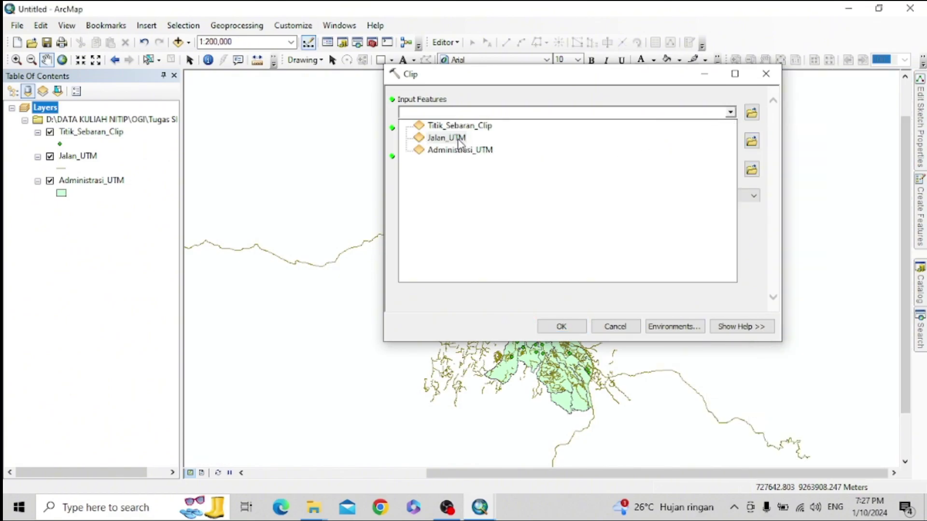
click(457, 140)
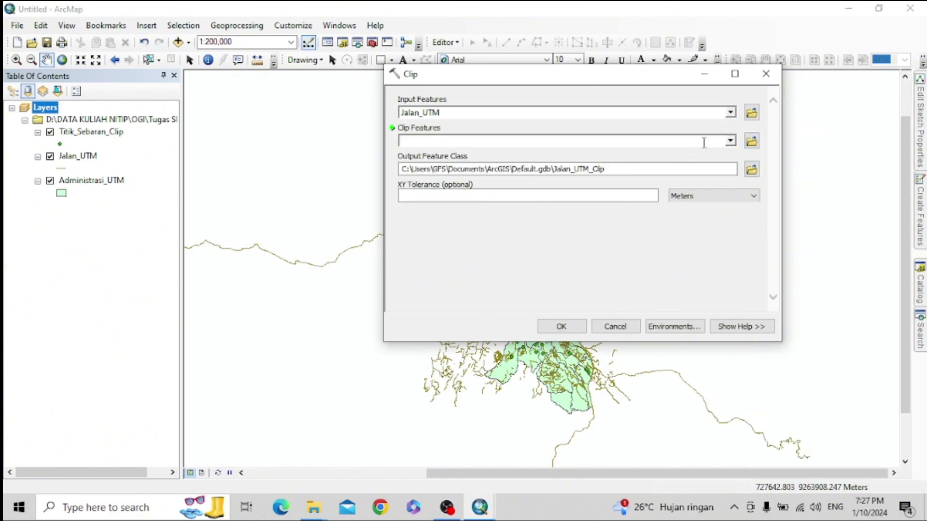
click(731, 143)
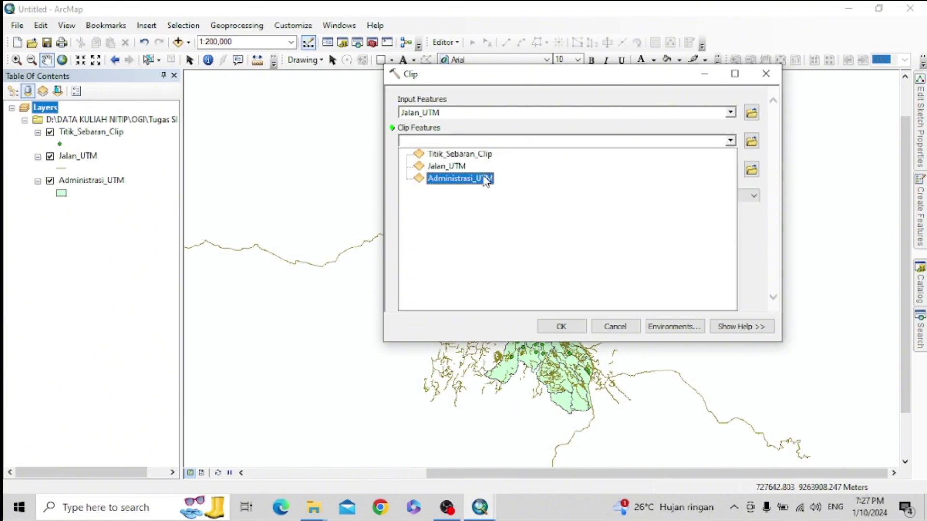
click(485, 178)
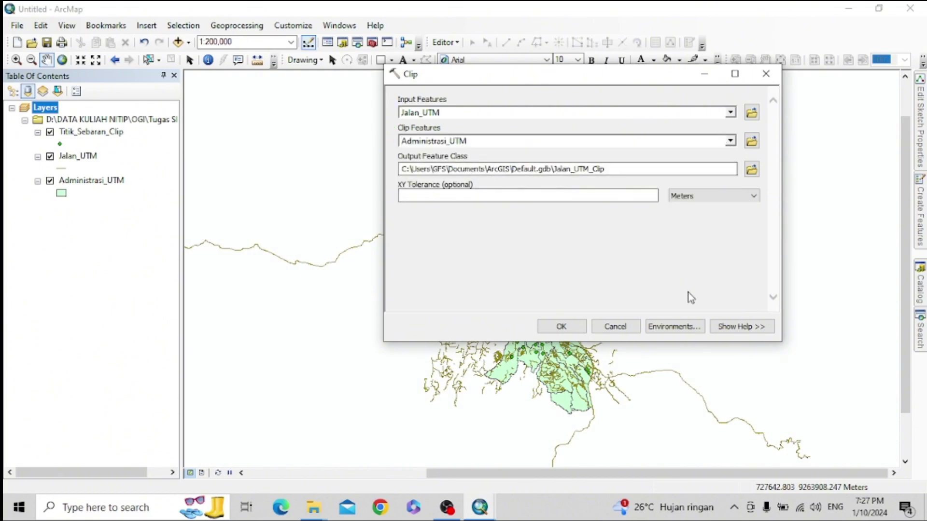
- Set the output to Jalan_Clip.shp and run the clip
click(752, 170)
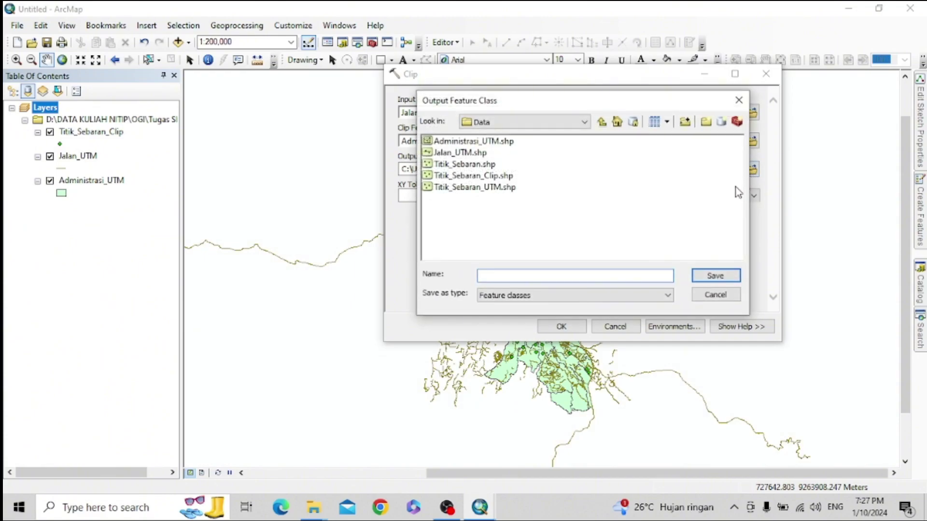
click(462, 153)
click(515, 275)
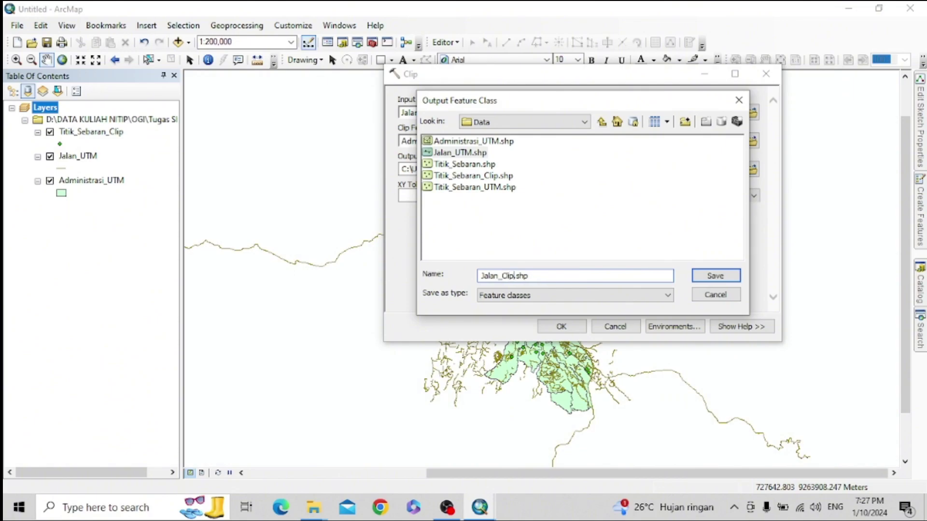
click(727, 277)
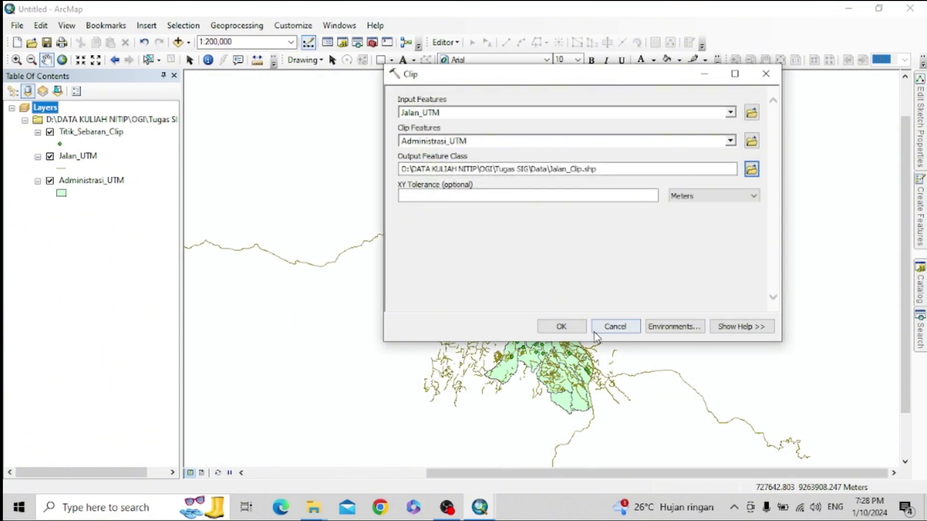
click(562, 327)
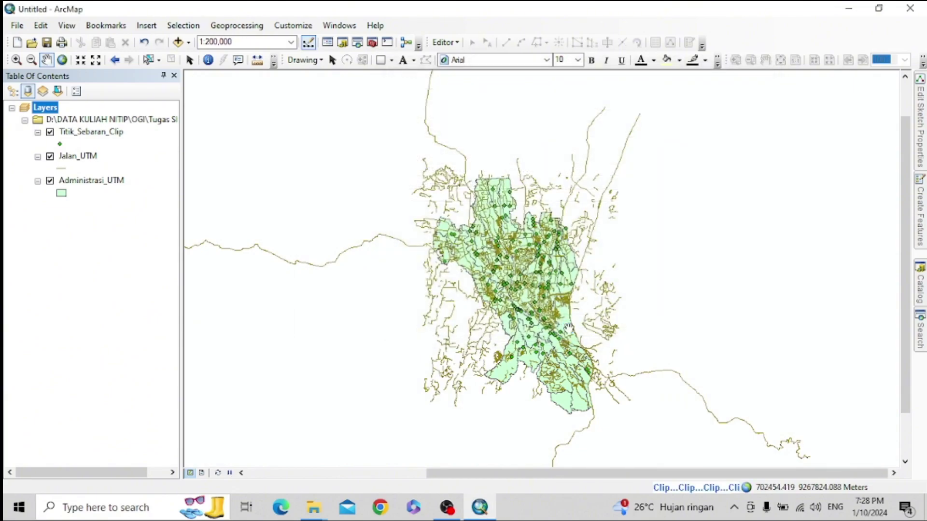
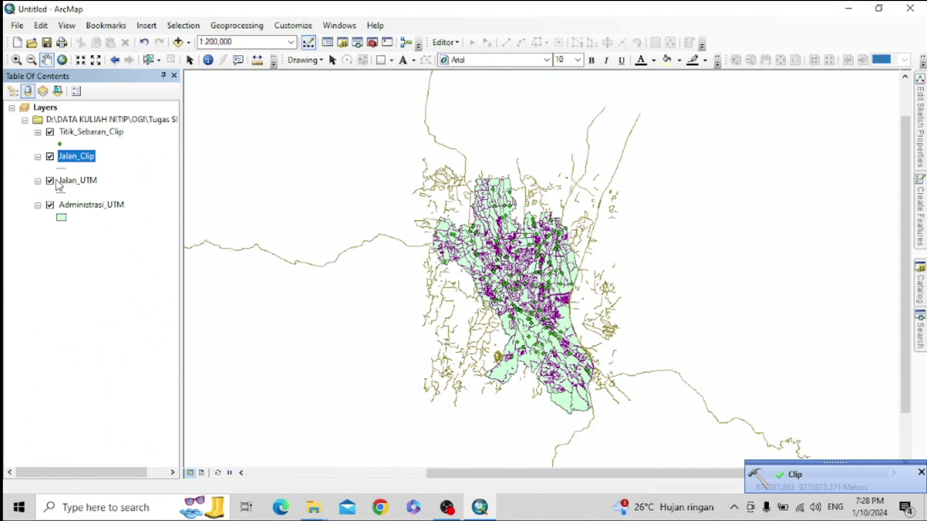
- Remove the Jalan_UTM layer and hide Jalan_Clip, leaving Administrasi_UTM and Titik_Sebaran_Clip visible
click(50, 181)
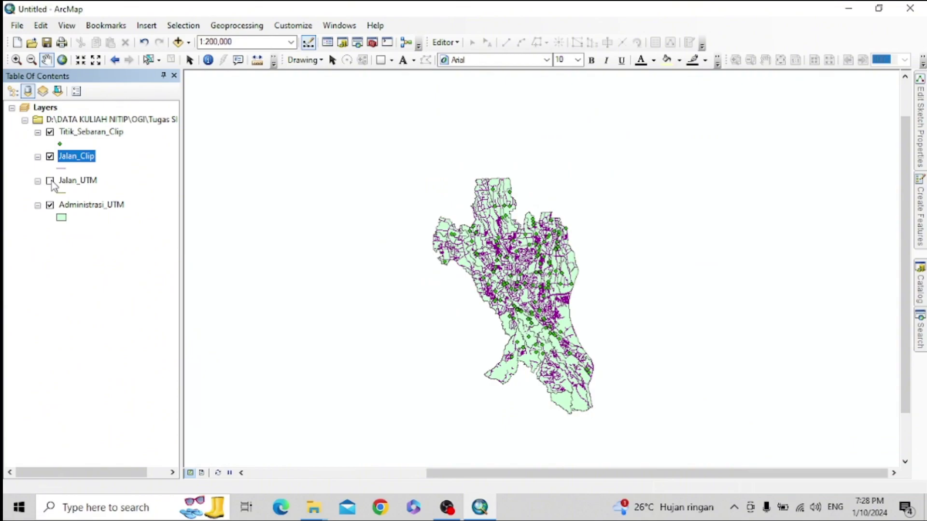
right_click(79, 185)
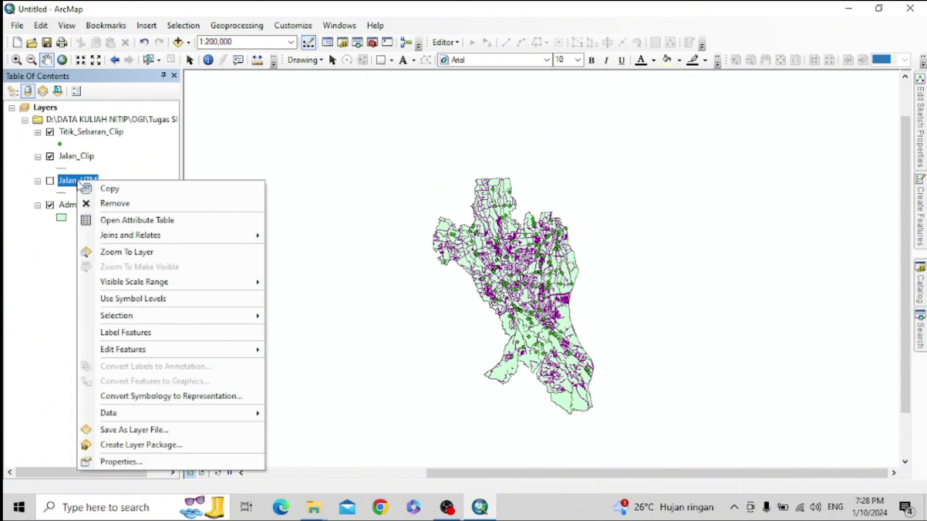
click(99, 202)
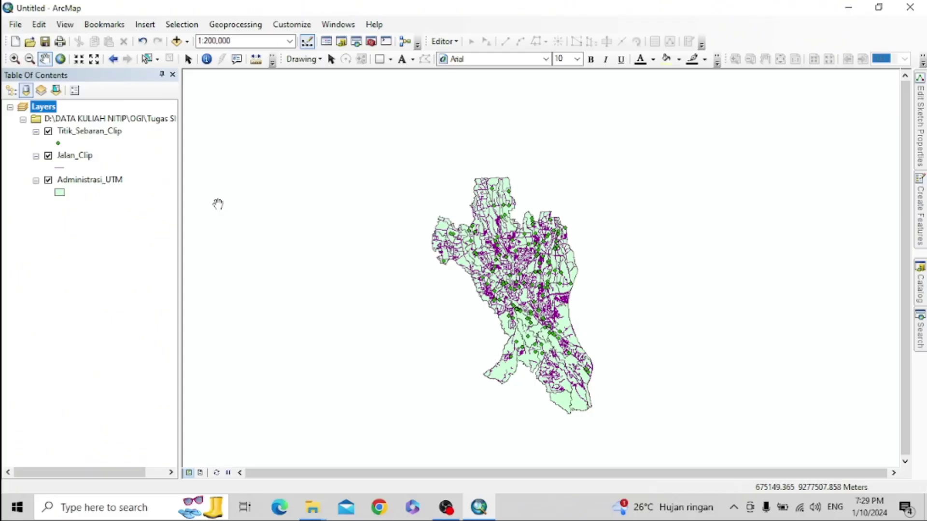
click(49, 156)
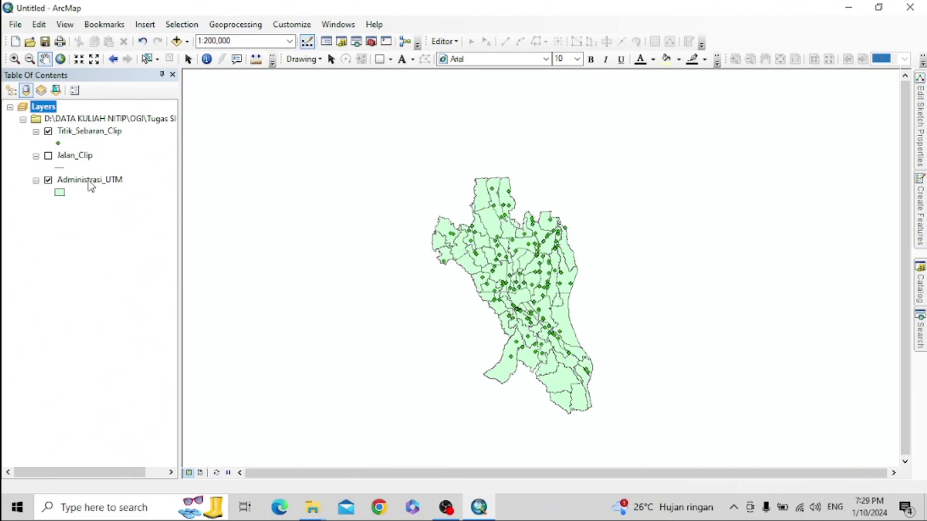
right_click(71, 183)
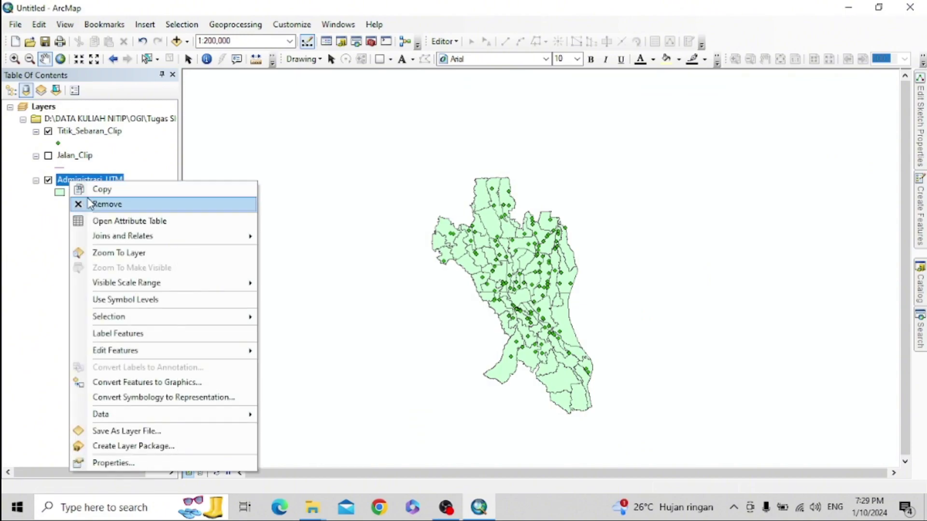
- Review the Administrasi_UTM attribute columns, then open its Layer Properties at the Symbology tab
click(147, 226)
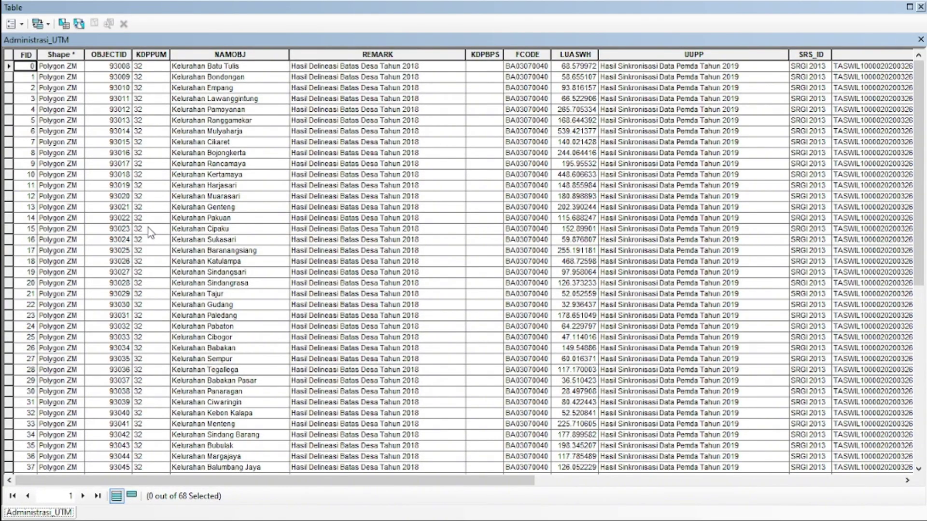
drag(318, 480, 692, 479)
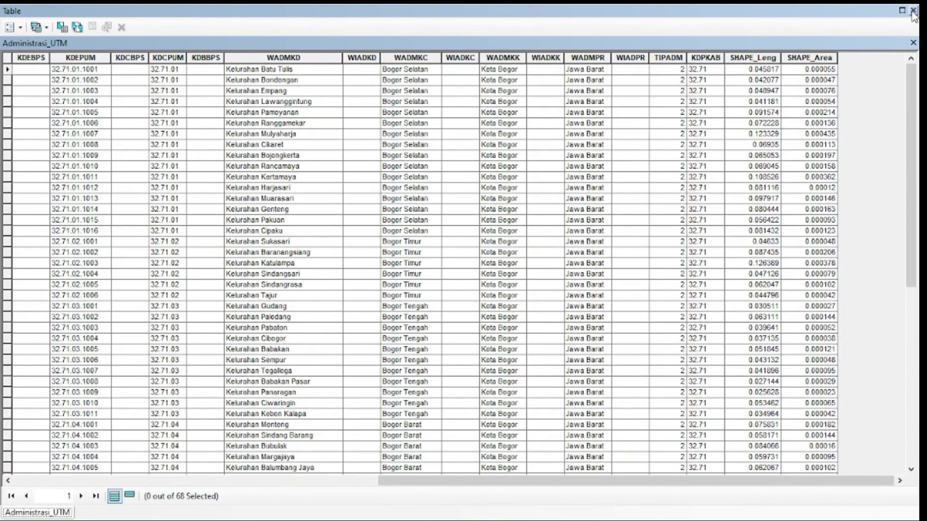
click(913, 10)
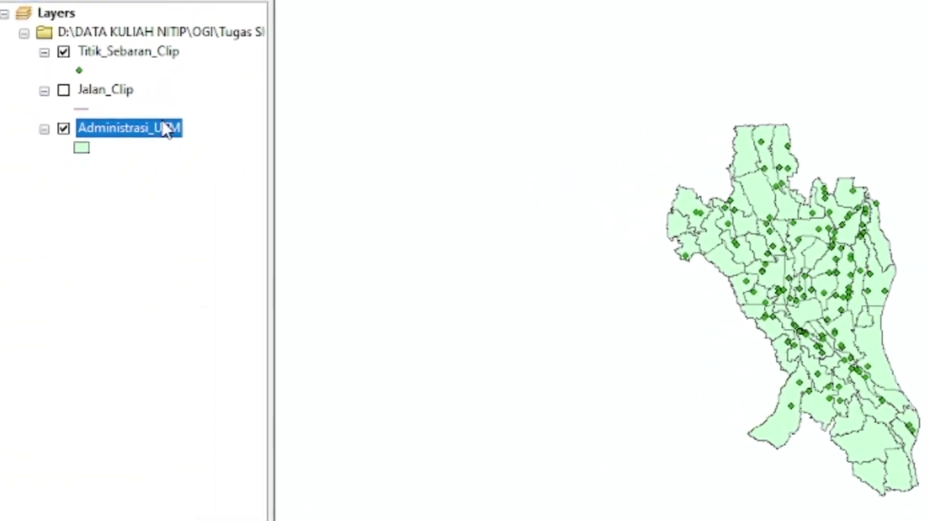
right_click(167, 130)
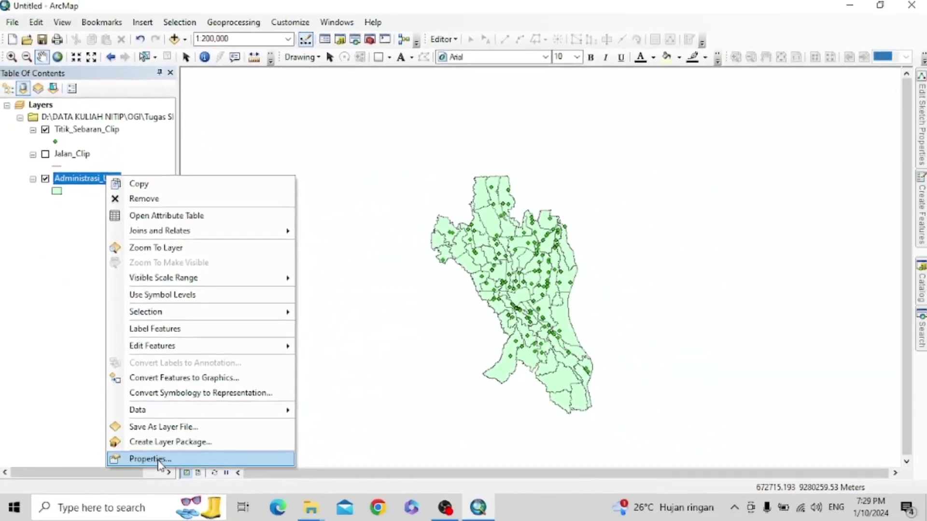
click(150, 459)
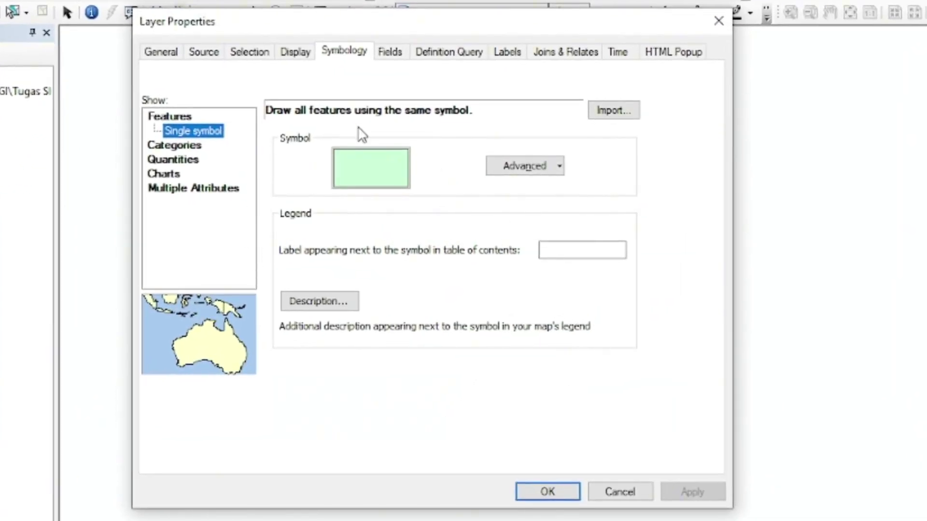
- Symbolise Administrasi_UTM by Unique values on the WADMKC field
click(196, 144)
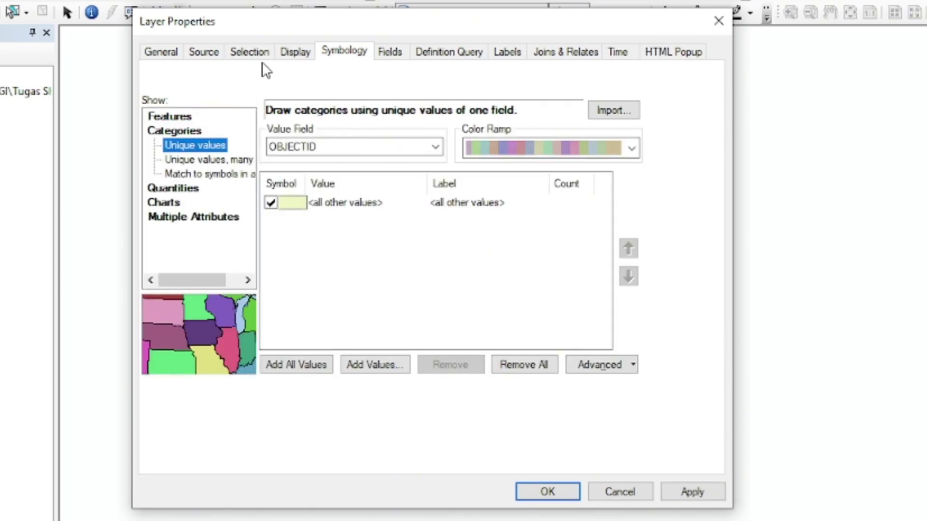
click(148, 55)
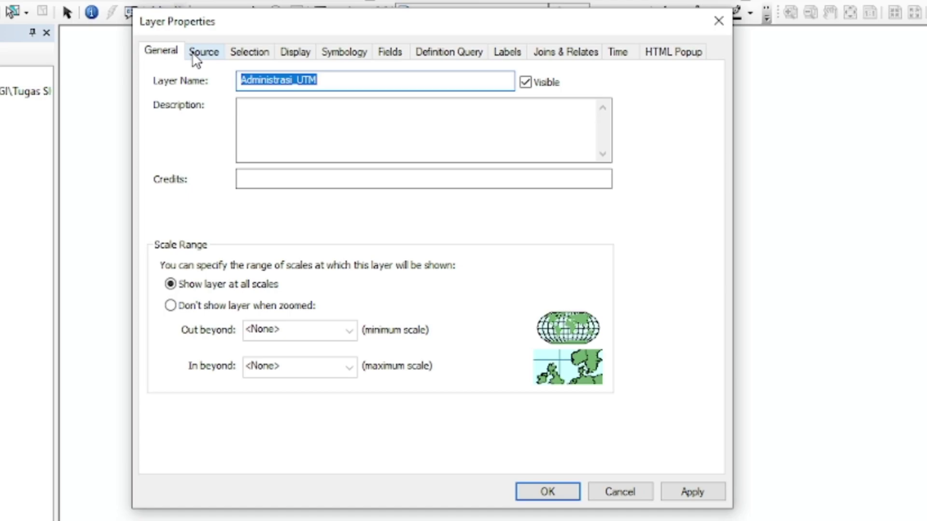
click(201, 53)
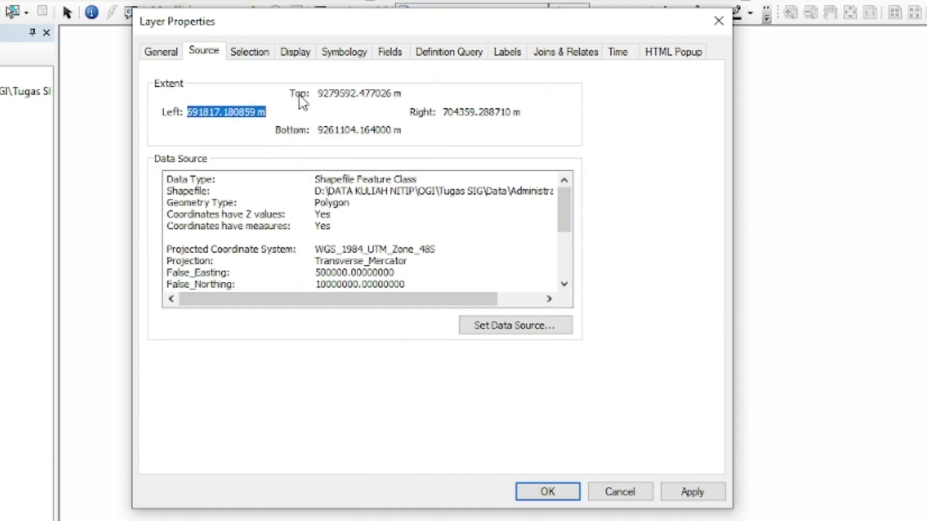
click(266, 54)
click(292, 55)
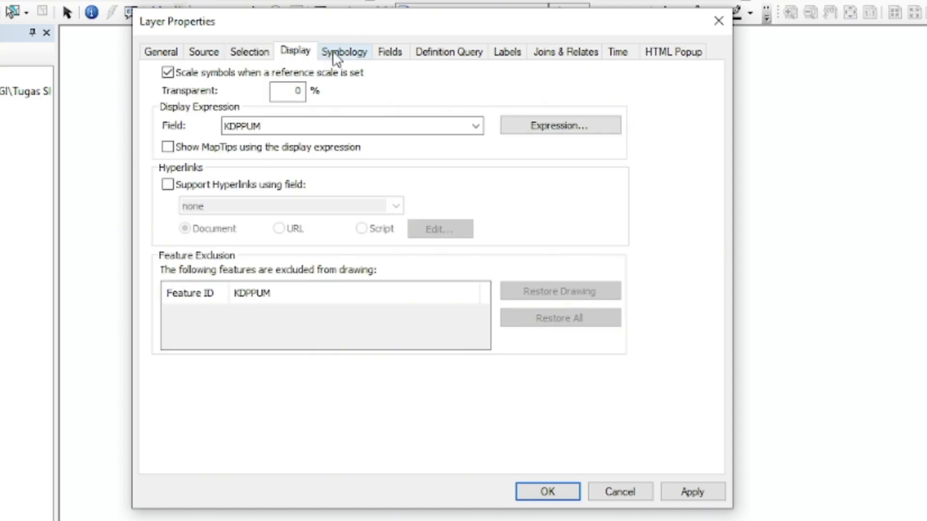
click(345, 53)
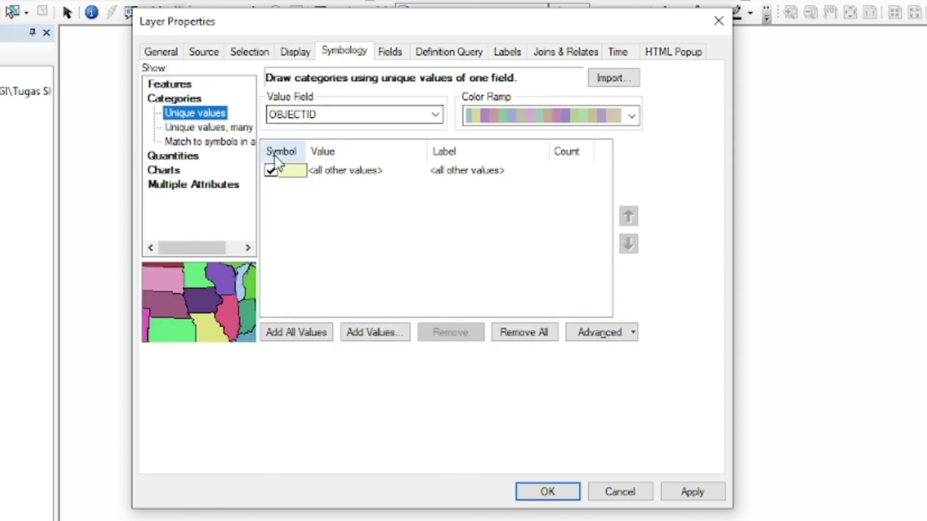
click(435, 114)
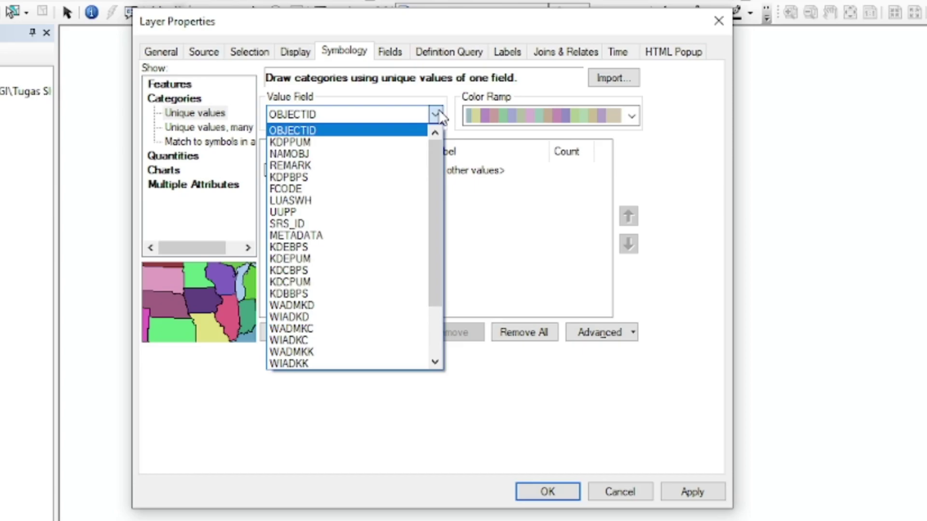
click(188, 100)
click(187, 98)
click(360, 115)
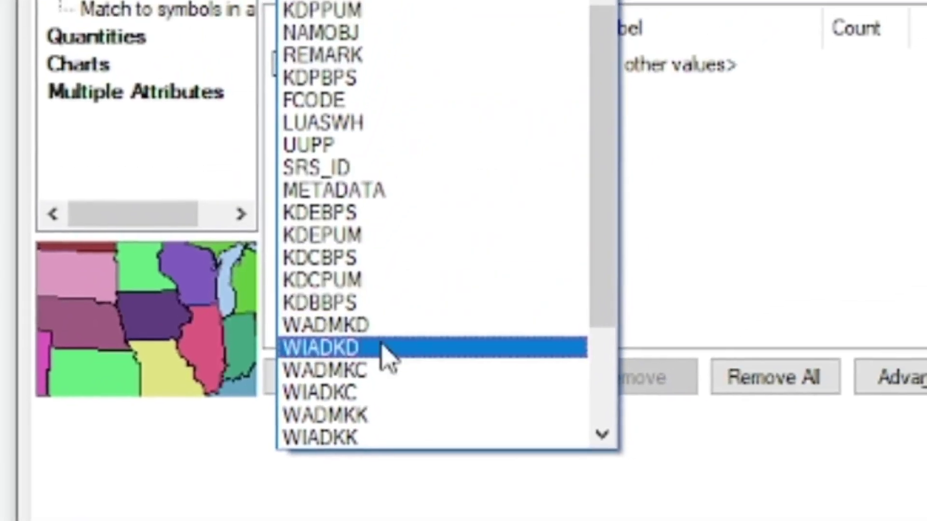
click(449, 302)
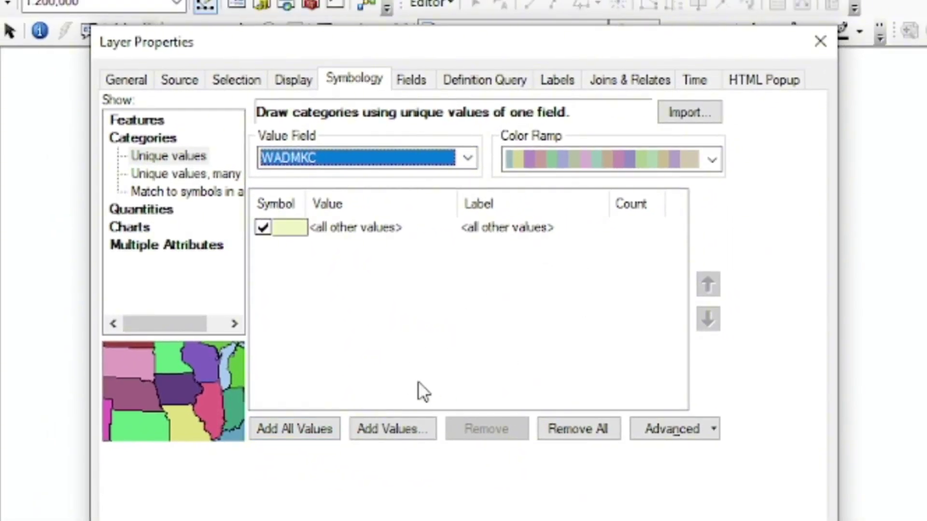
- Add all six WADMKC districts with a pastel ramp, no heading or other-values class
click(303, 431)
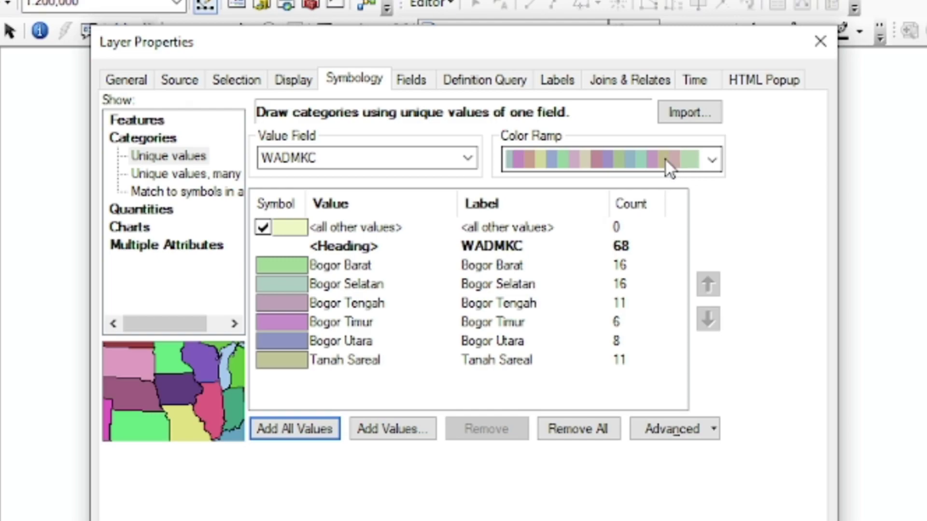
click(263, 227)
click(502, 244)
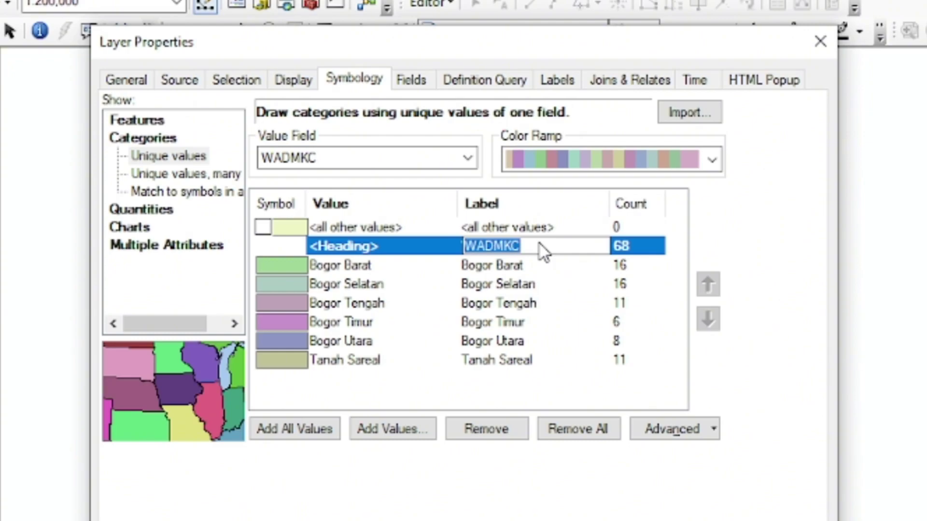
key(BackSpace)
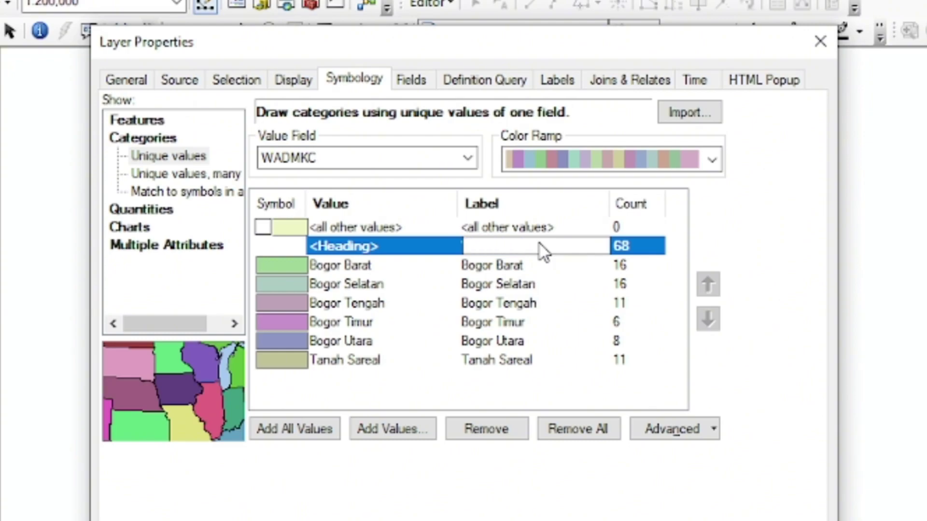
click(711, 158)
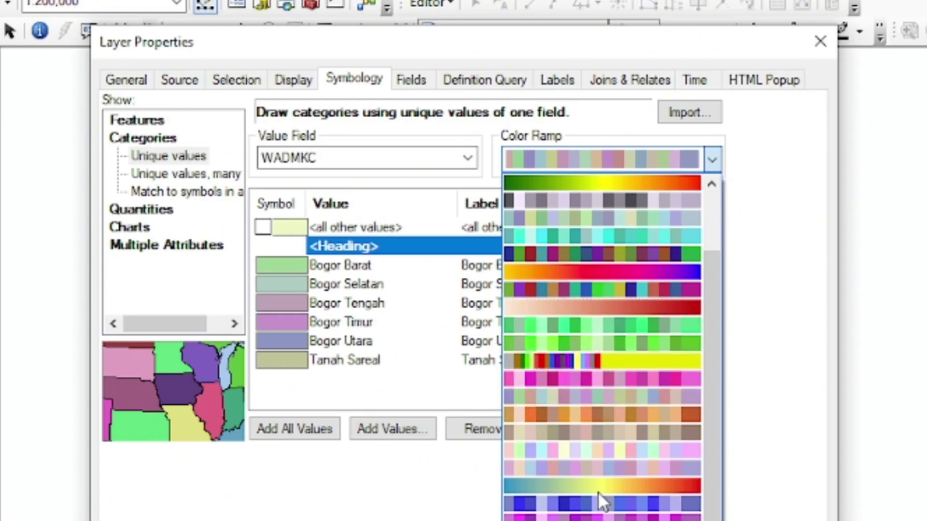
click(465, 396)
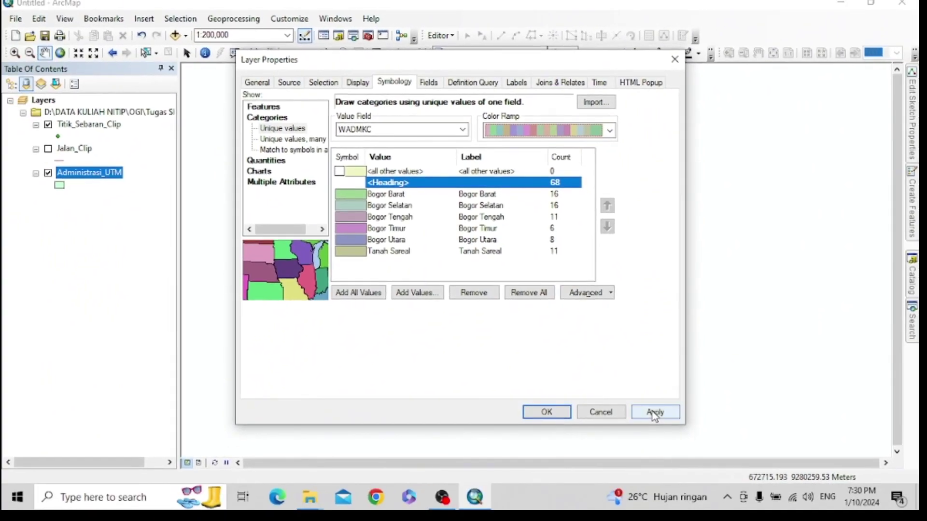
click(686, 468)
click(554, 413)
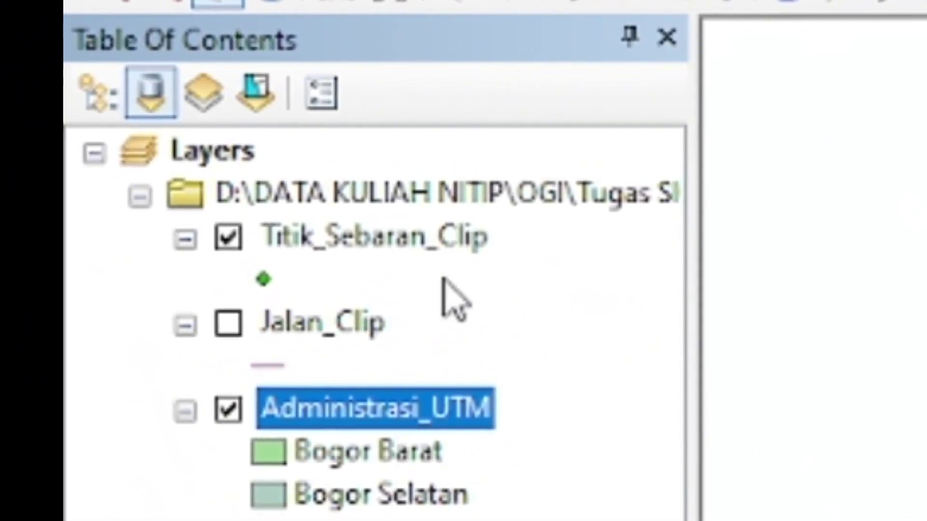
- Choose the Building 1 symbol for the Titik_Sebaran_Clip points
double_click(264, 281)
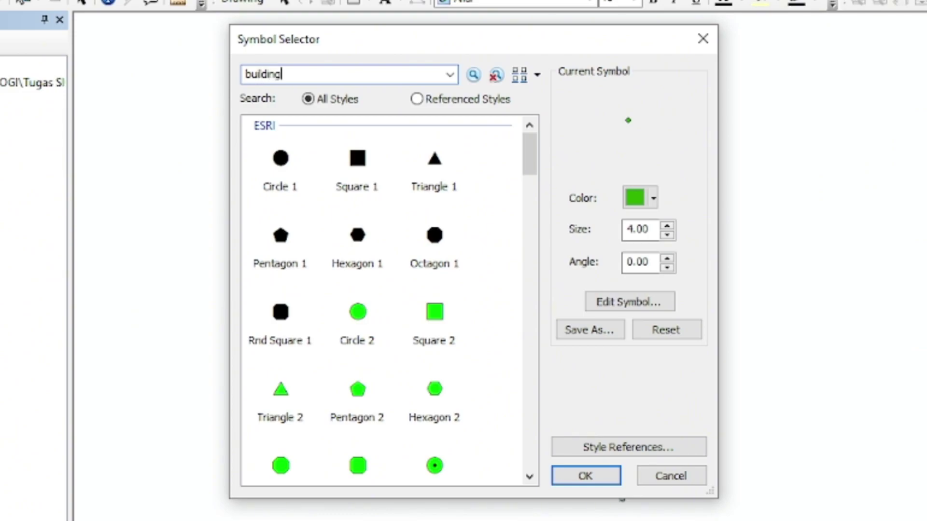
key(Return)
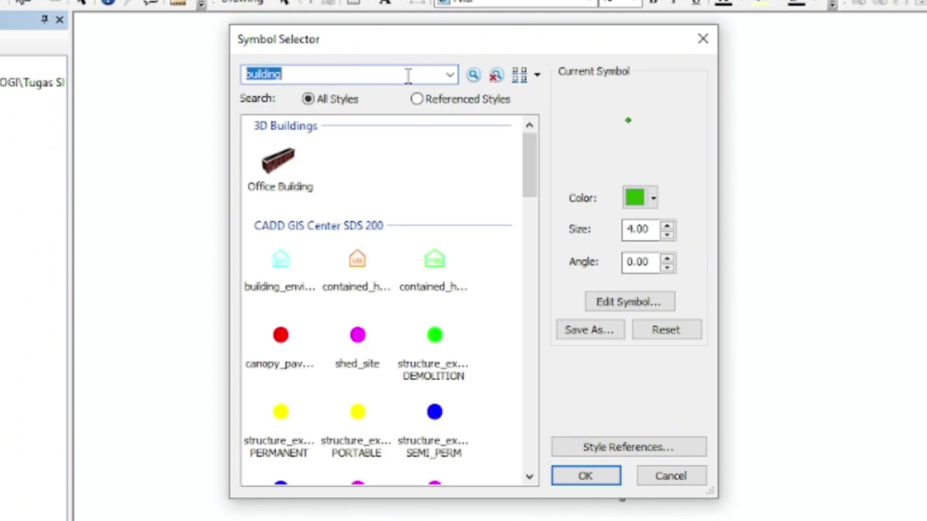
scroll(411, 205, down, 10)
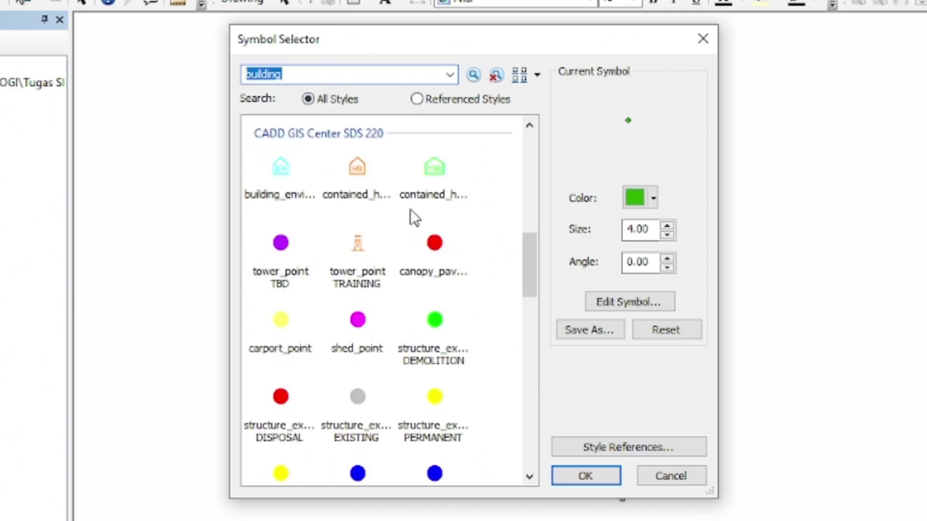
scroll(410, 210, down, 10)
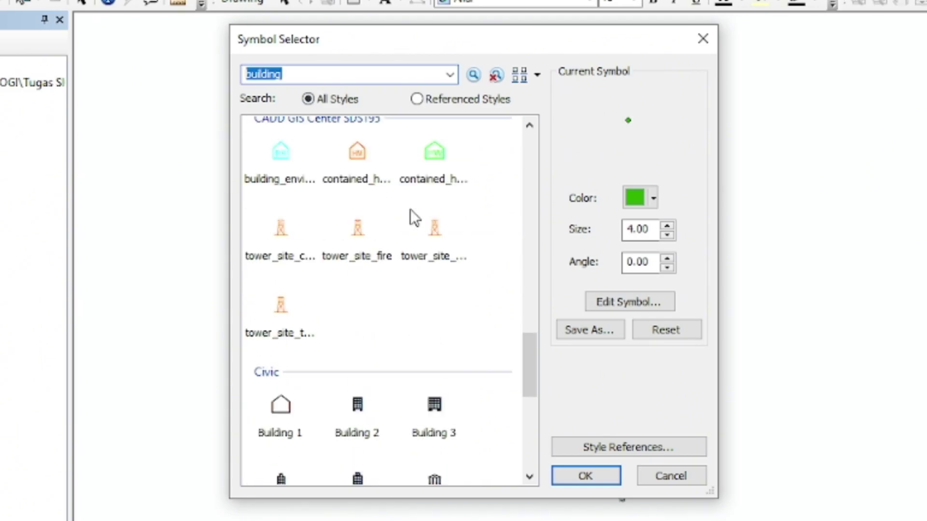
scroll(410, 210, down, 3)
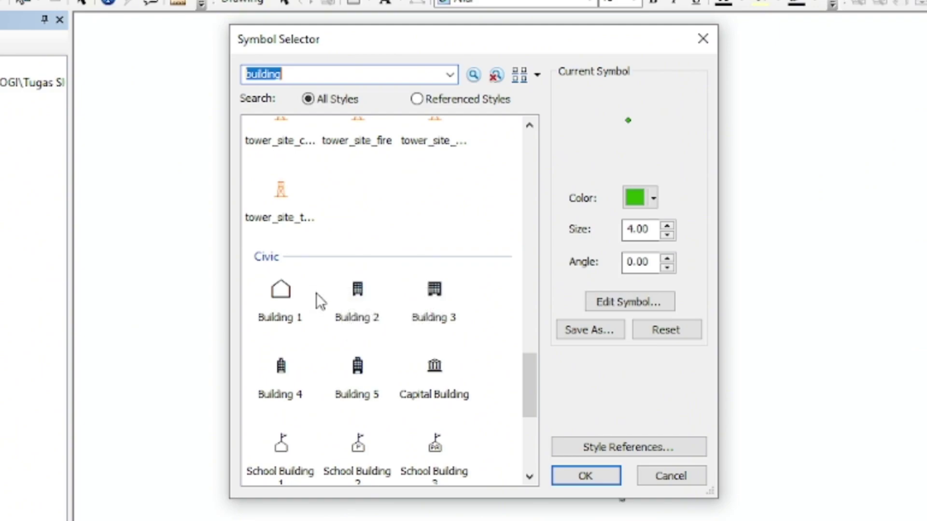
scroll(315, 294, down, 5)
scroll(315, 291, up, 2)
click(282, 177)
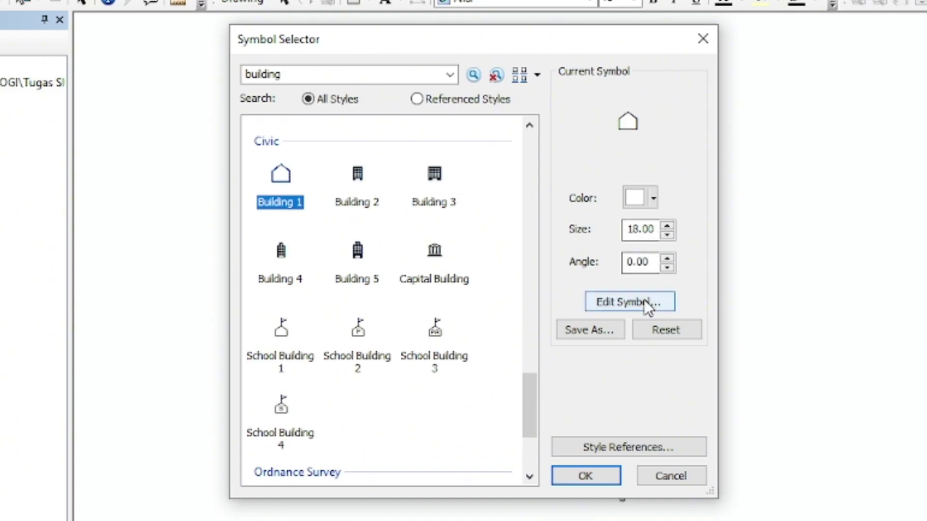
- Colour the Building 1 point symbol red at size 10 and apply it
click(654, 205)
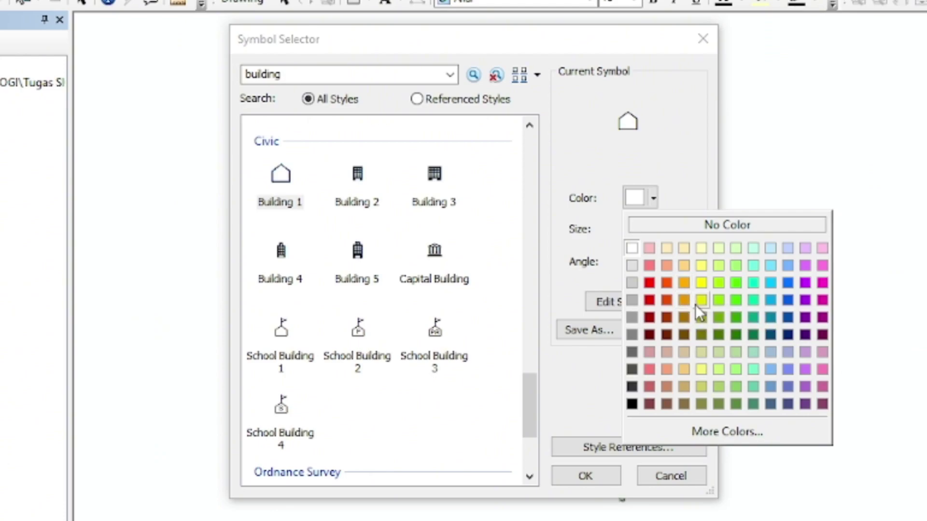
click(684, 284)
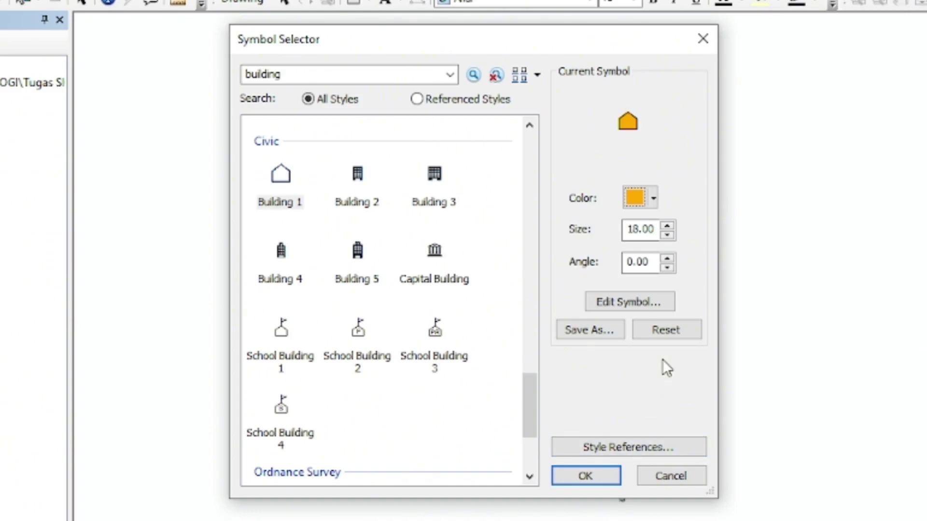
click(654, 200)
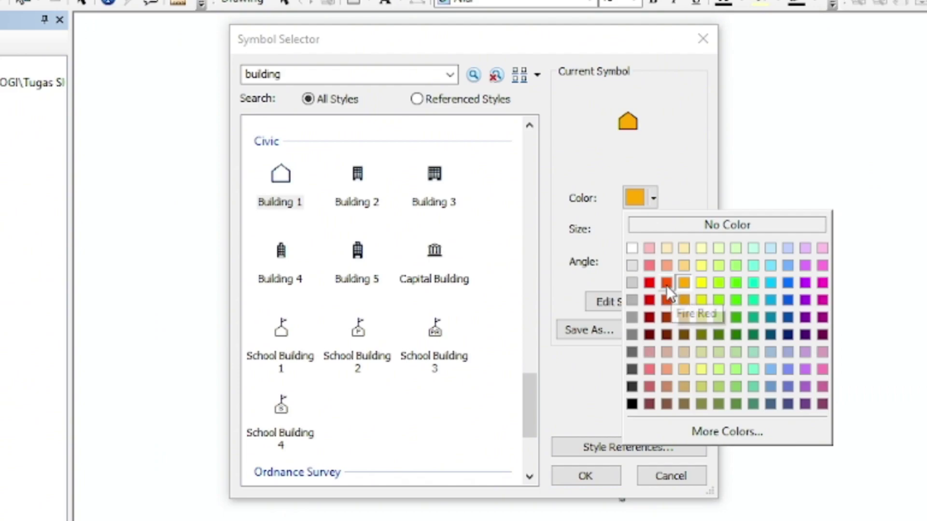
click(650, 284)
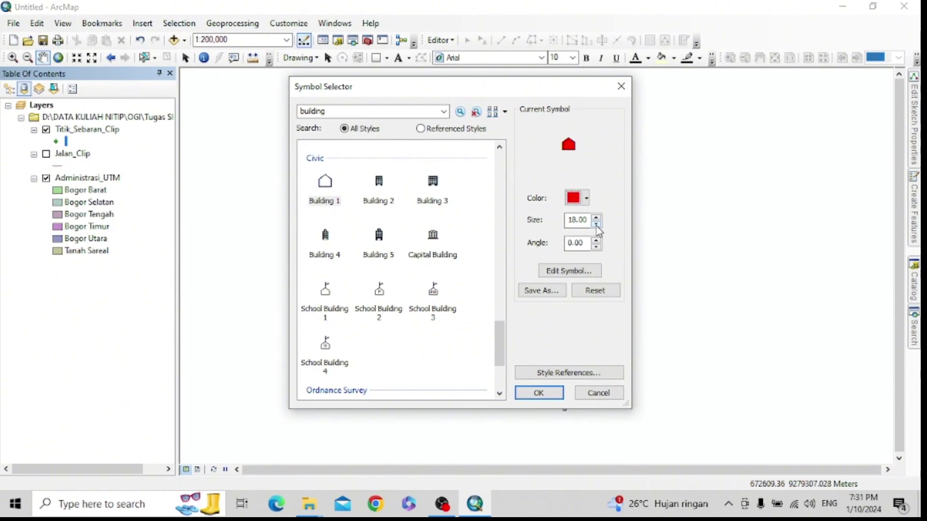
click(621, 226)
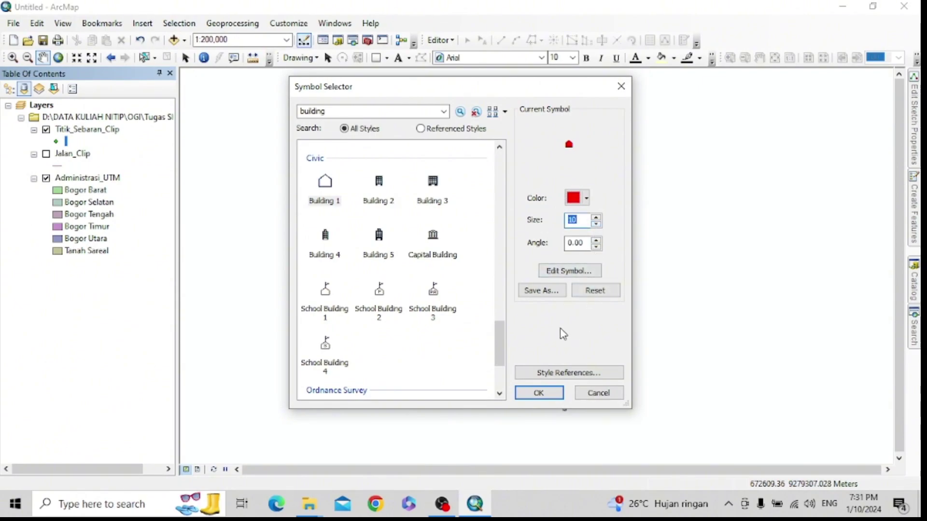
click(538, 392)
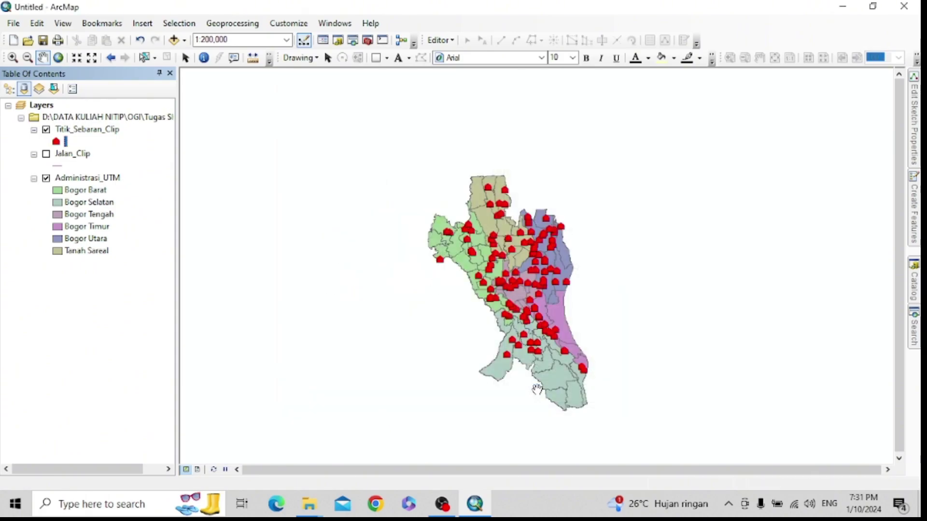
- Zoom the map to 1:100,000 and check the Jalan_Clip road symbol without changing it
scroll(544, 343, up, 2)
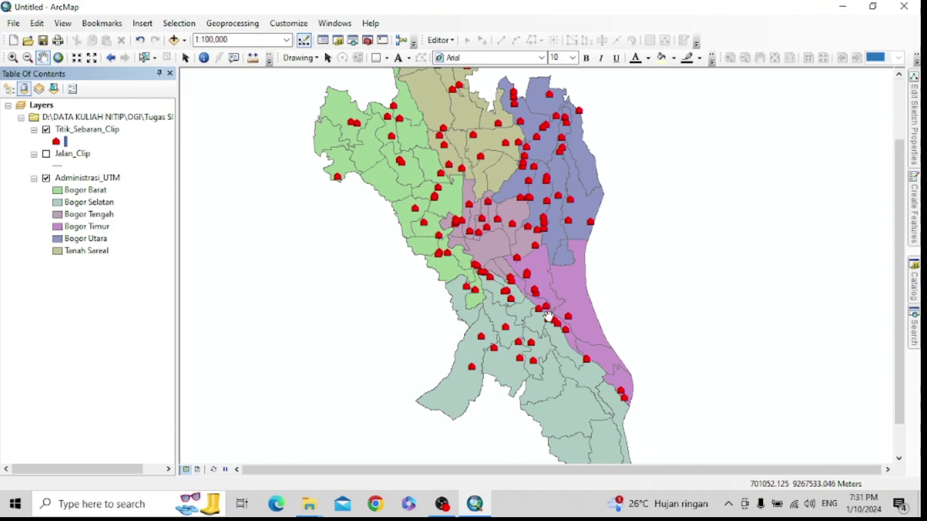
scroll(545, 297, up, 1)
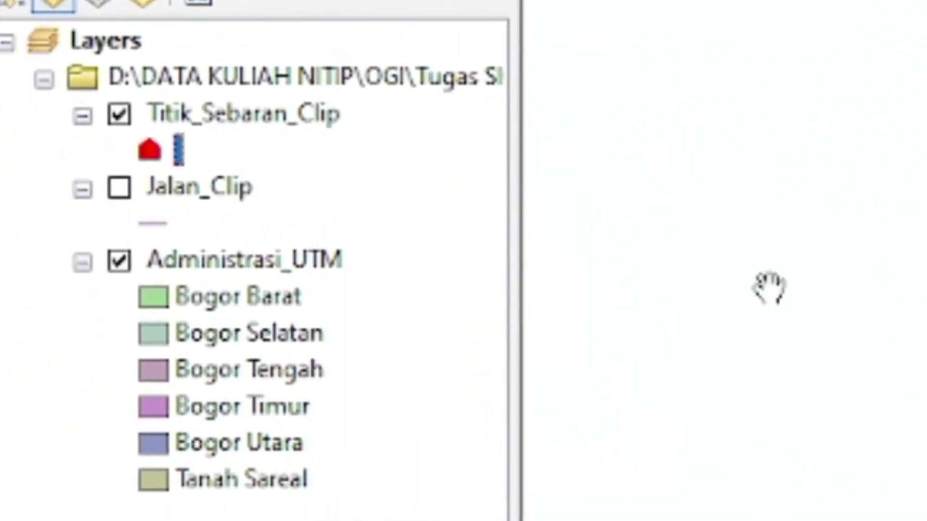
click(188, 236)
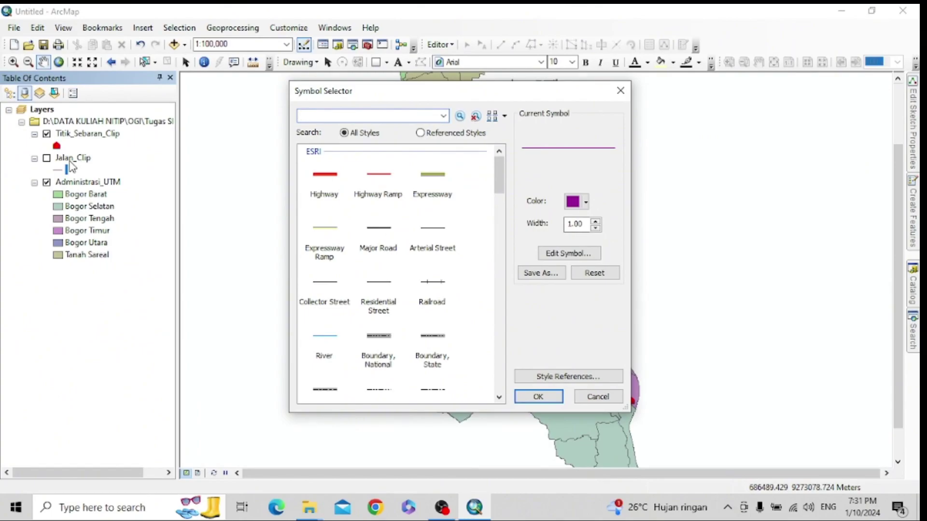
click(621, 90)
right_click(68, 160)
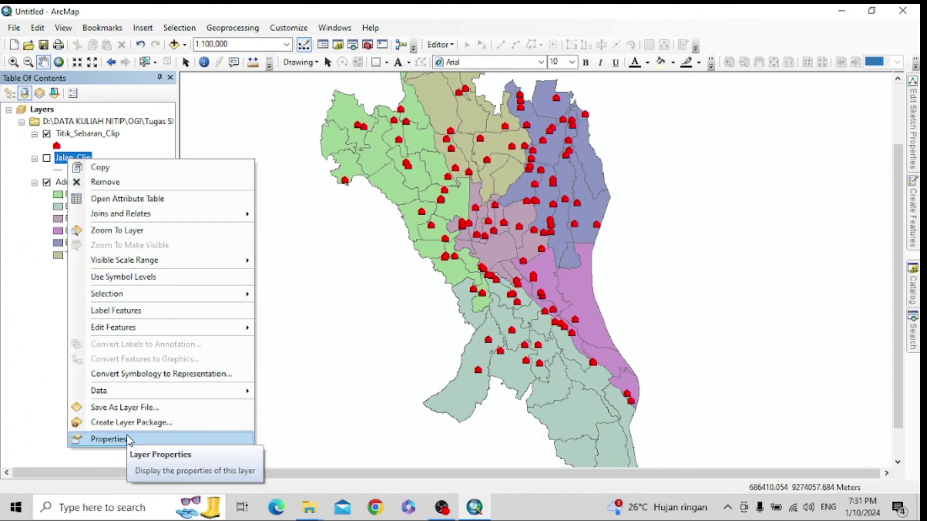
click(129, 198)
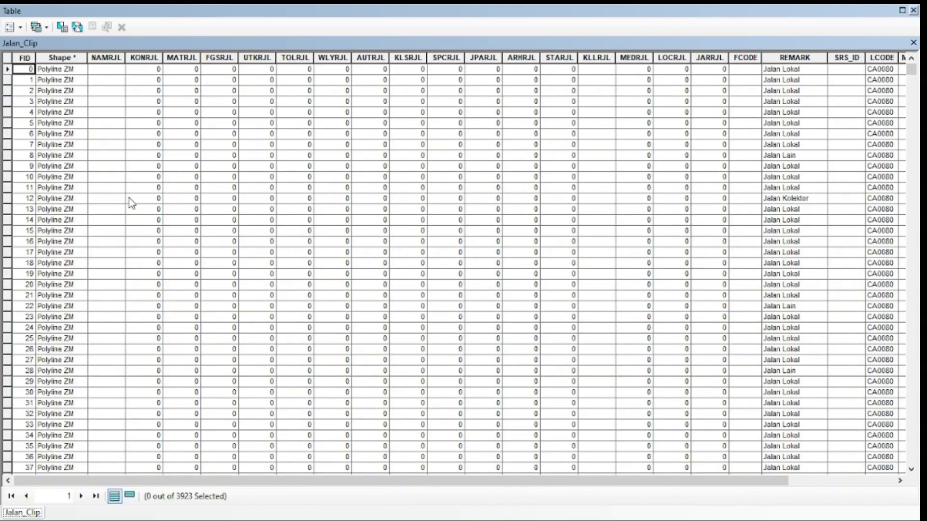
drag(149, 482, 266, 515)
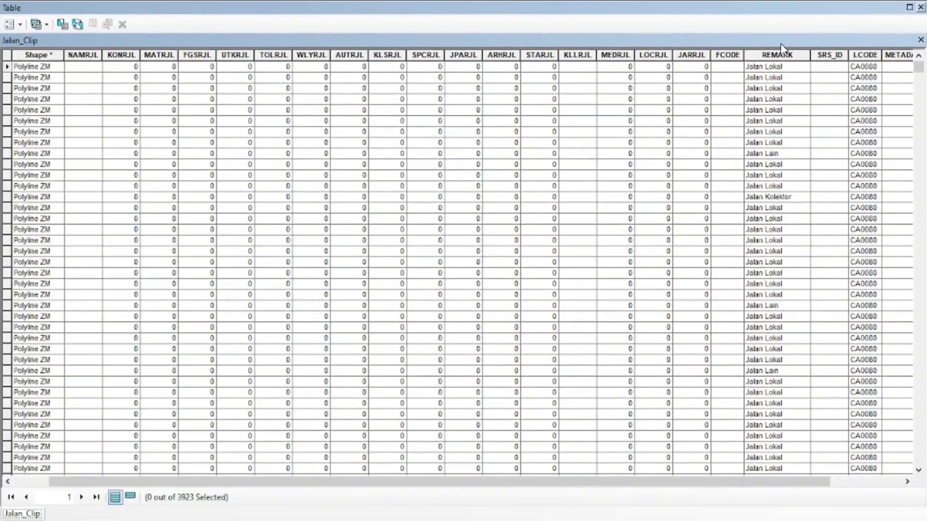
click(920, 7)
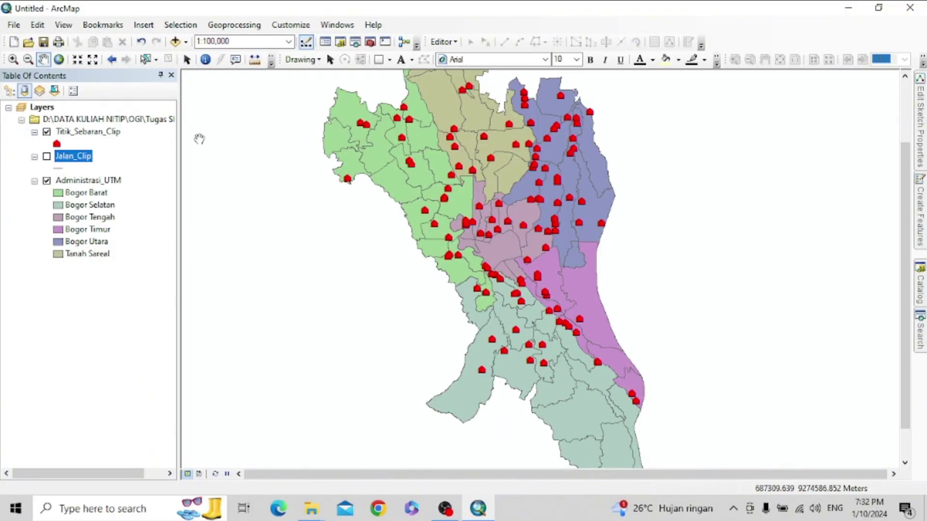
- Categorise Jalan_Clip by REMARK unique values, without an other-values class or heading label
right_click(83, 156)
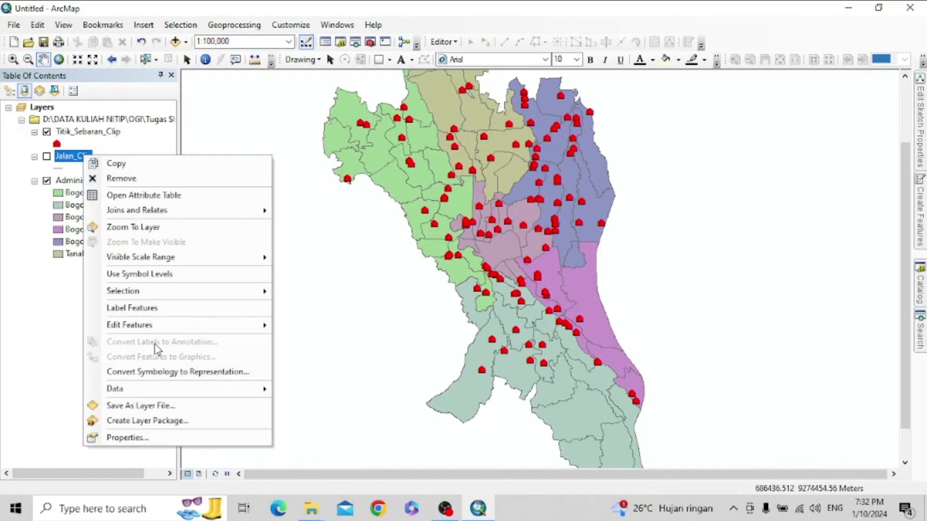
click(191, 436)
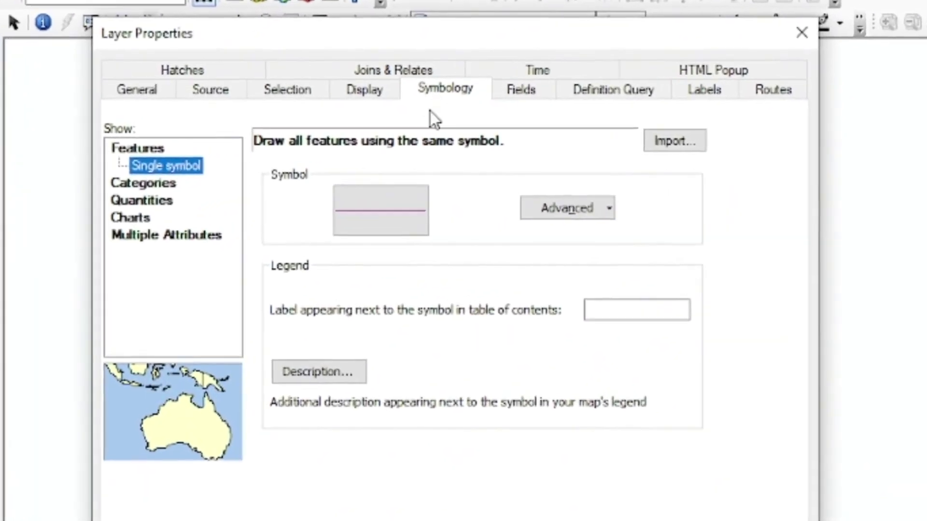
click(133, 191)
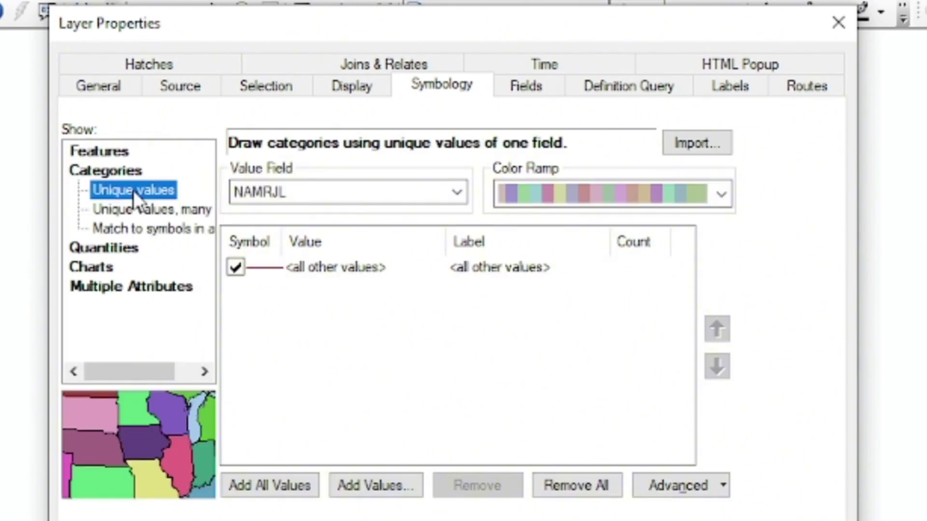
click(454, 190)
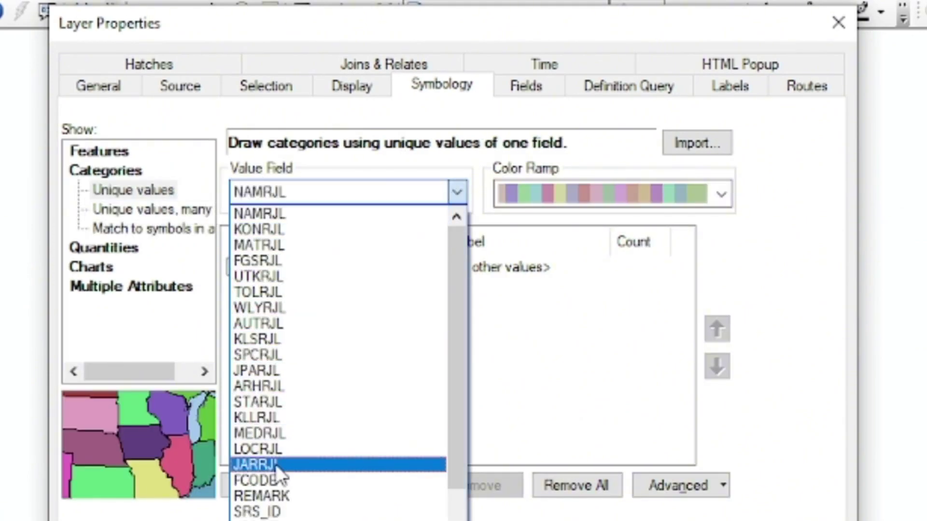
click(274, 497)
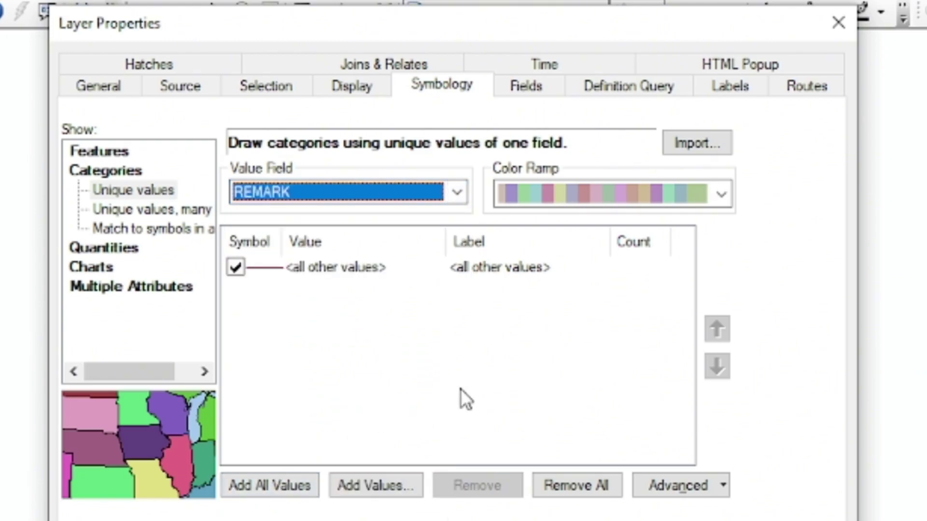
click(284, 489)
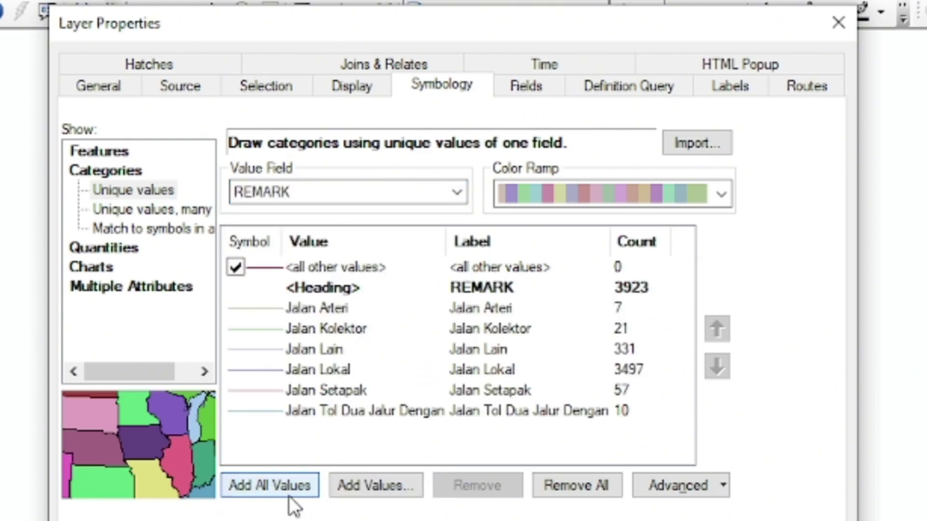
click(235, 268)
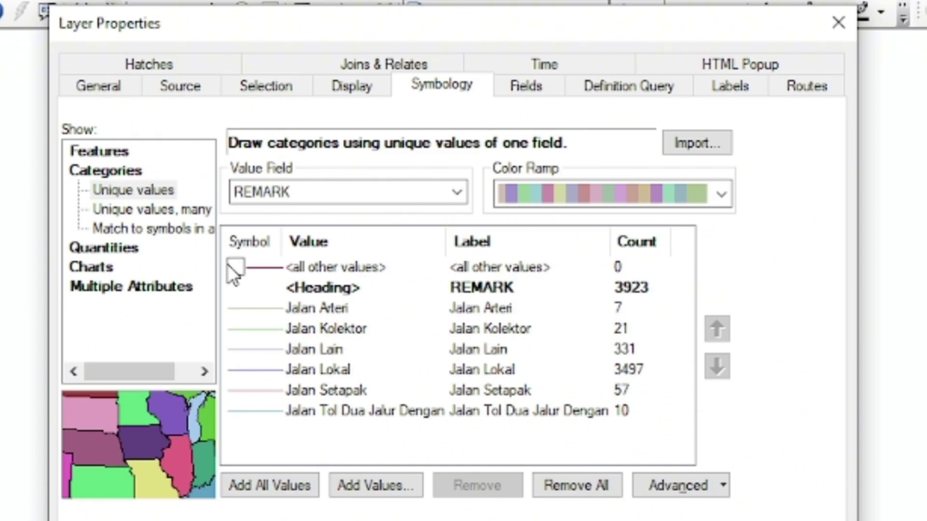
click(471, 288)
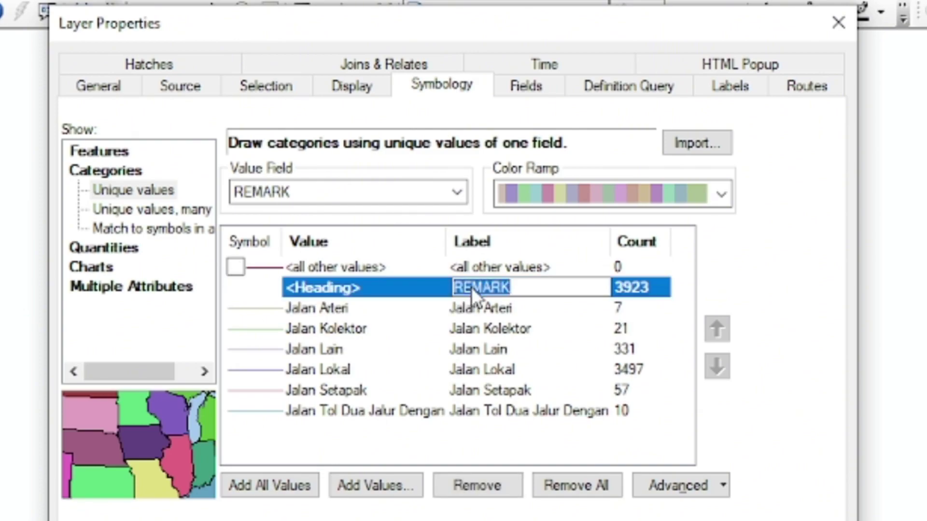
key(BackSpace)
key(Return)
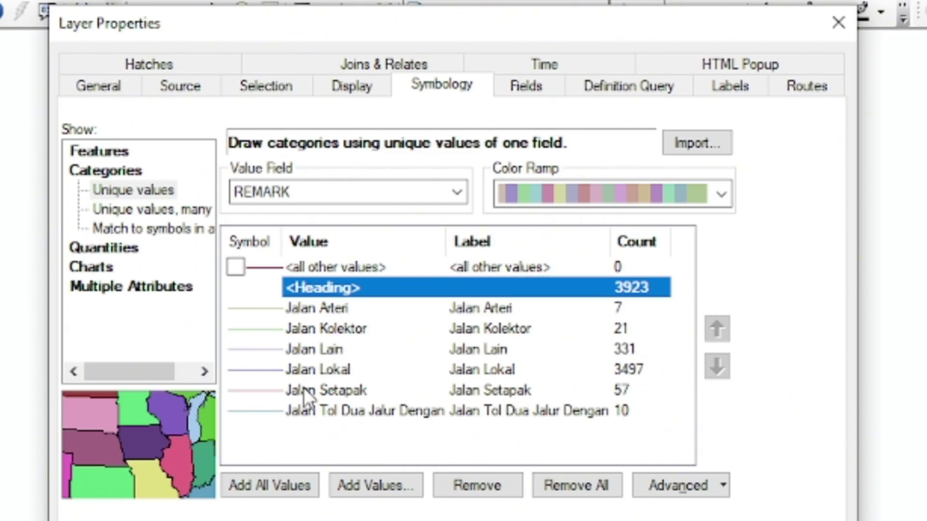
- Remove the Jalan Lokal, Jalan Setapak and Jalan Lain classes and apply the styling
click(312, 370)
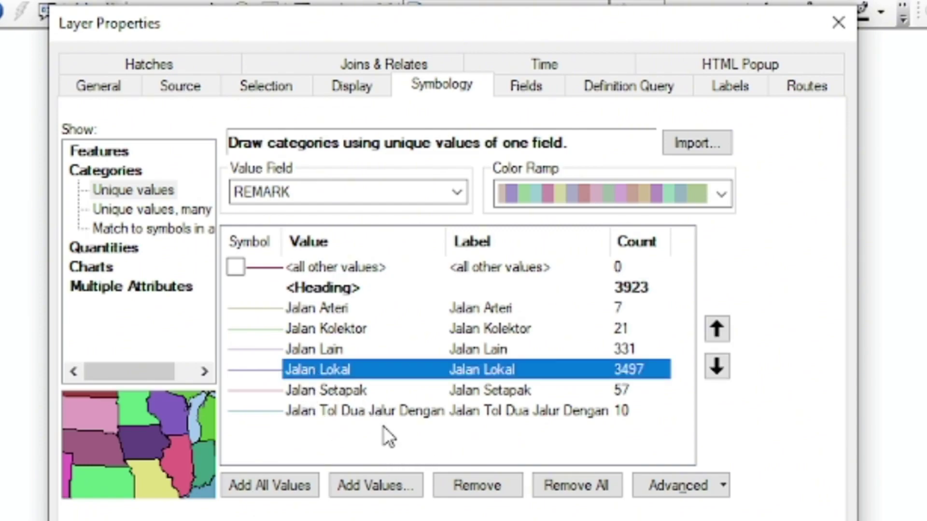
click(459, 487)
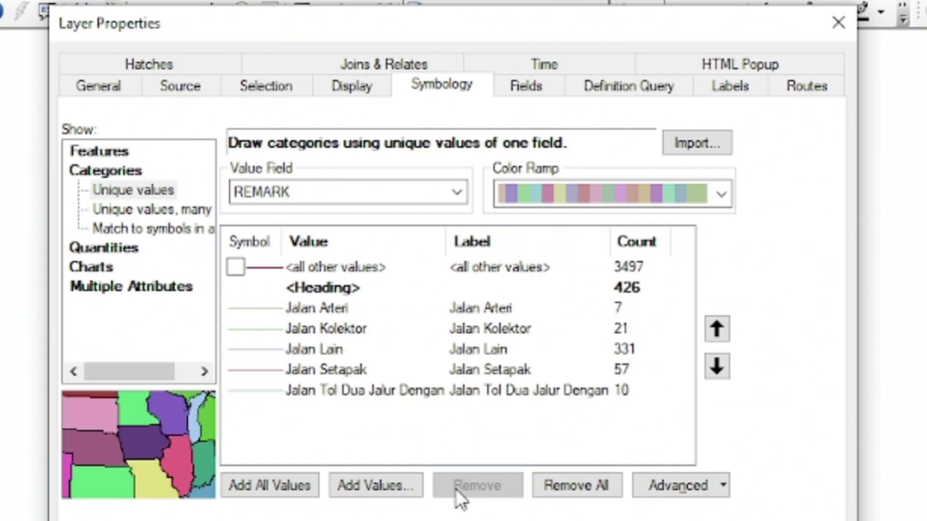
click(343, 368)
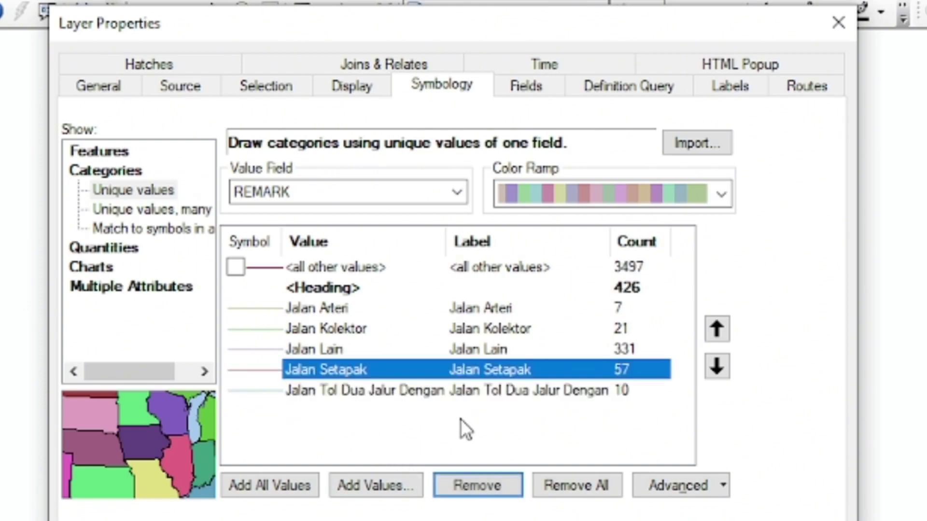
click(488, 485)
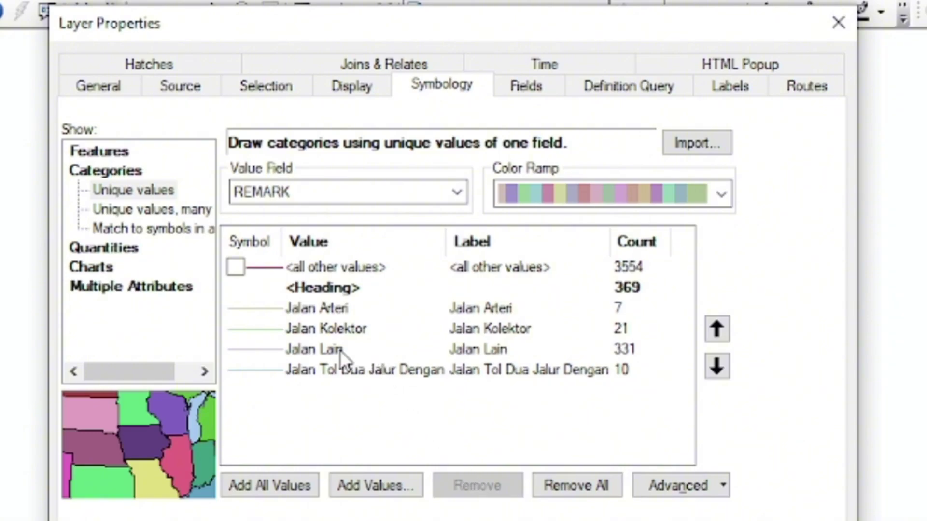
click(340, 349)
click(480, 487)
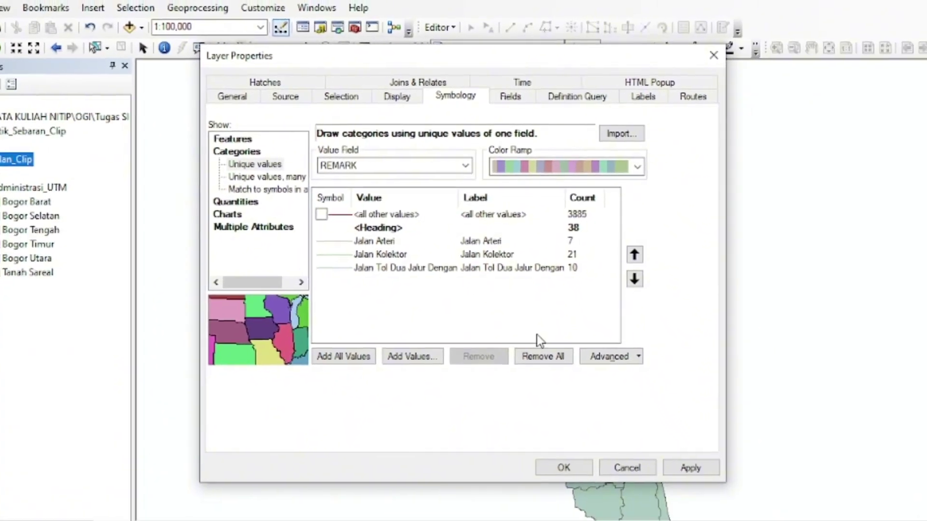
click(692, 470)
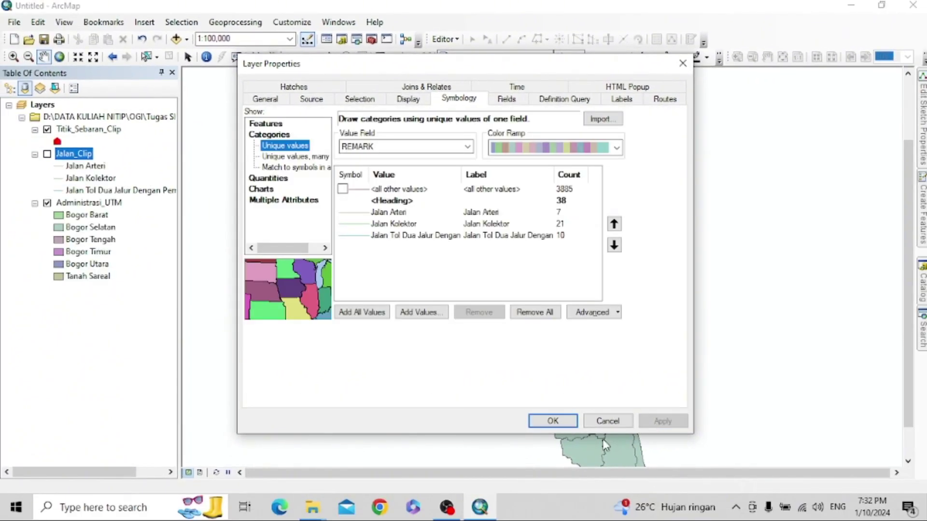
click(552, 421)
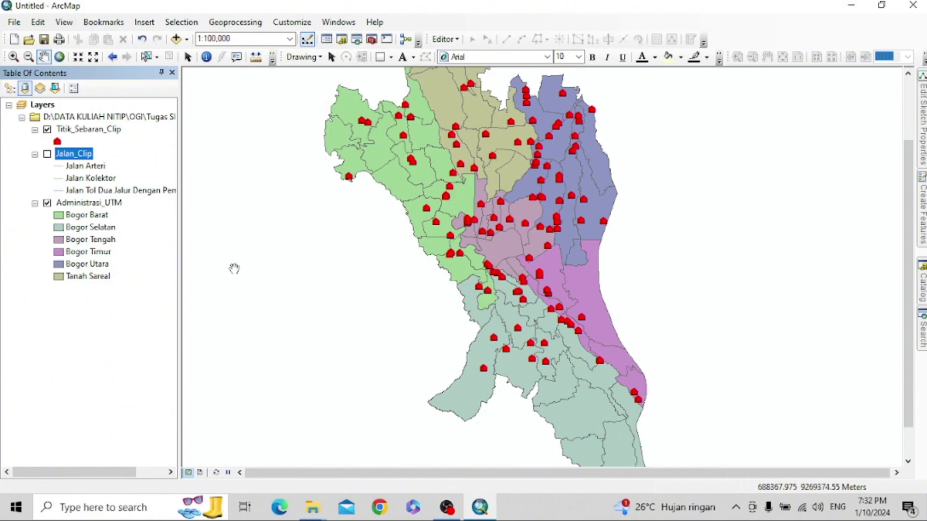
- Show Jalan_Clip and give Jalan Arteri the Highway line style in bright green
click(47, 155)
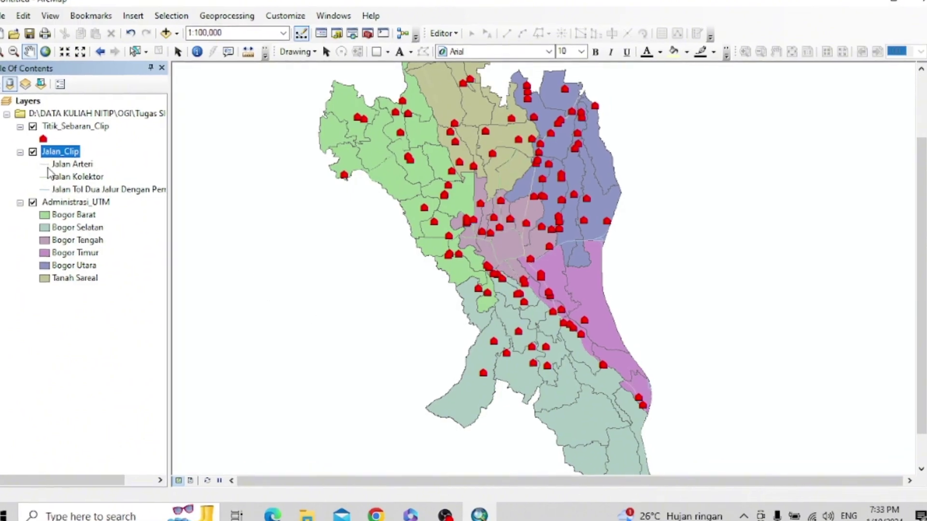
double_click(60, 166)
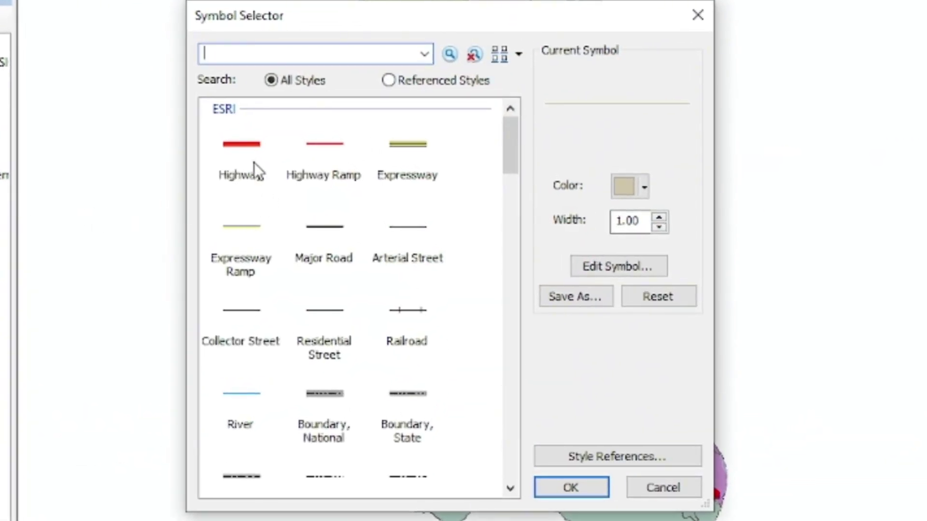
click(251, 147)
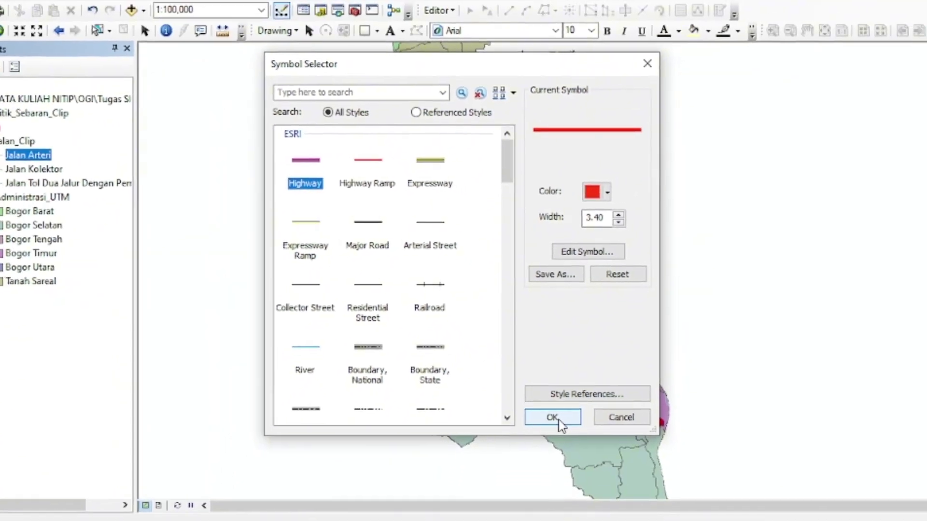
click(555, 419)
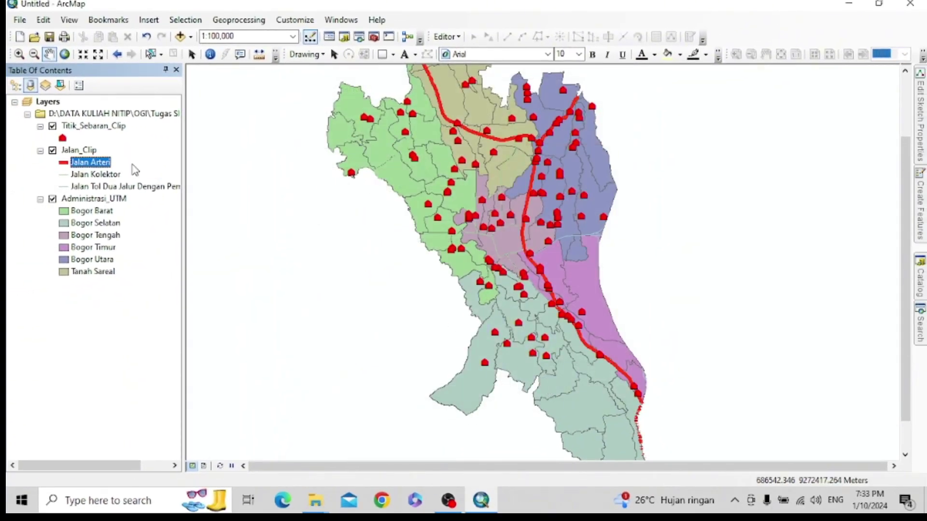
click(64, 164)
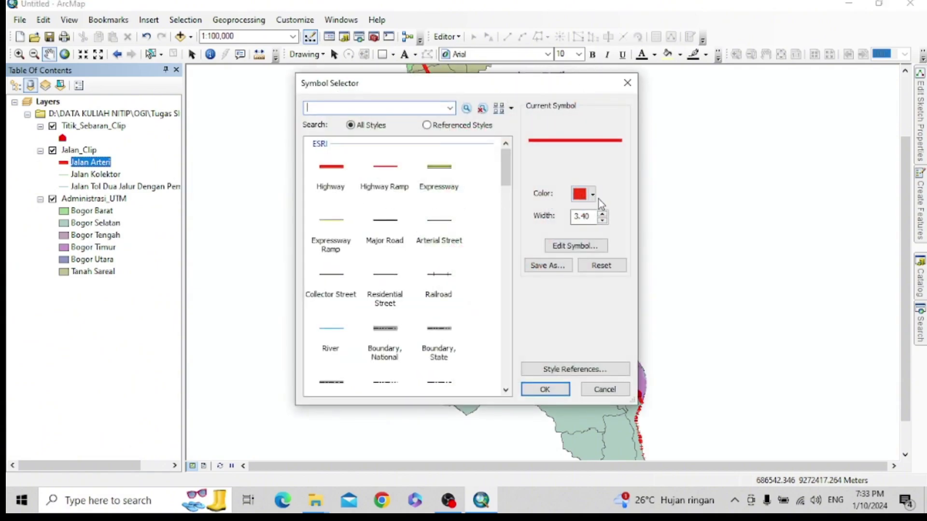
click(593, 195)
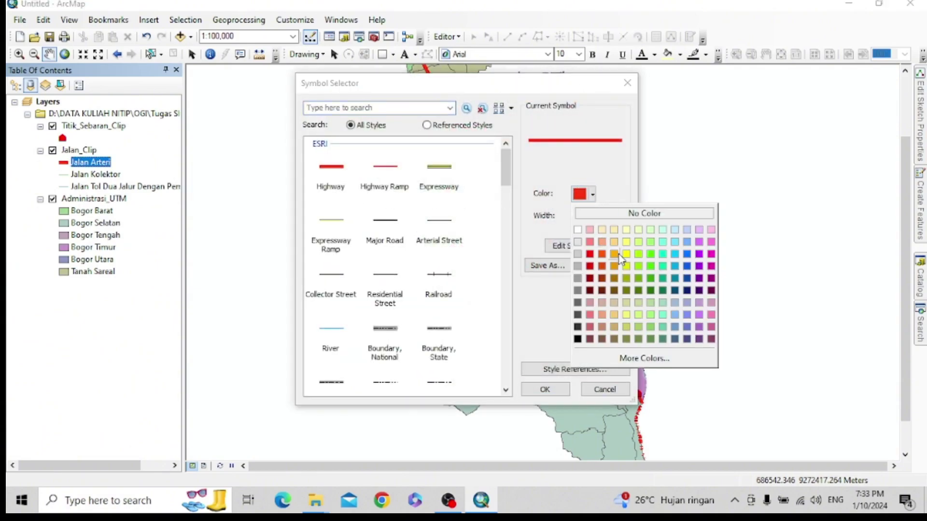
click(651, 261)
click(562, 390)
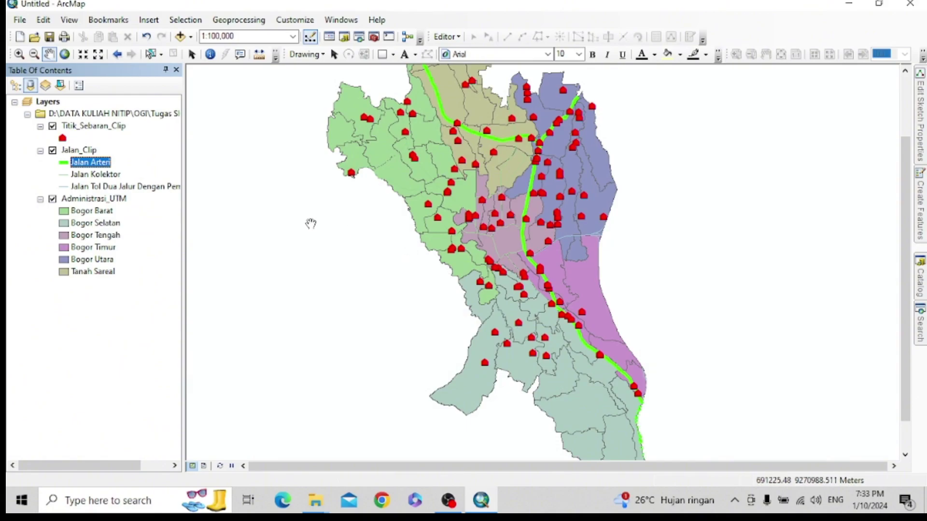
double_click(64, 175)
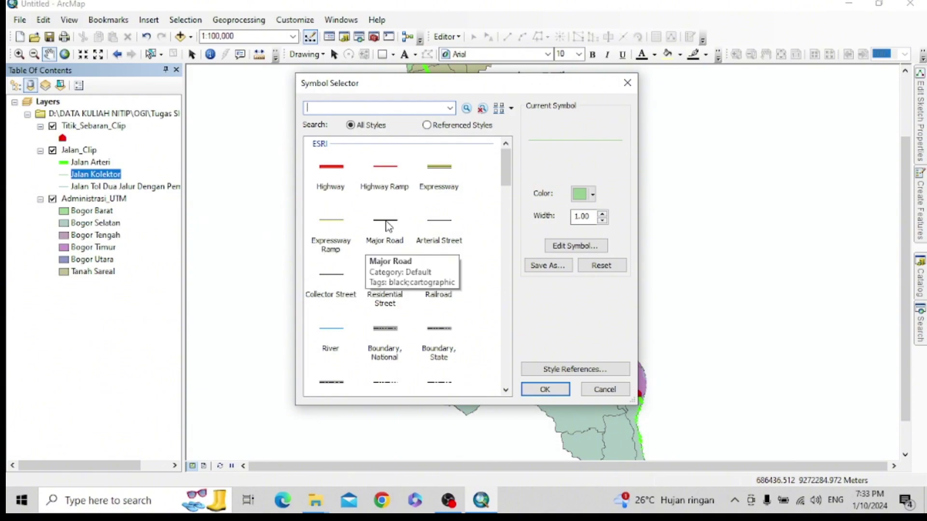
- Give Jalan Kolektor the black Collector Street style (0.40) instead of Expressway
click(441, 173)
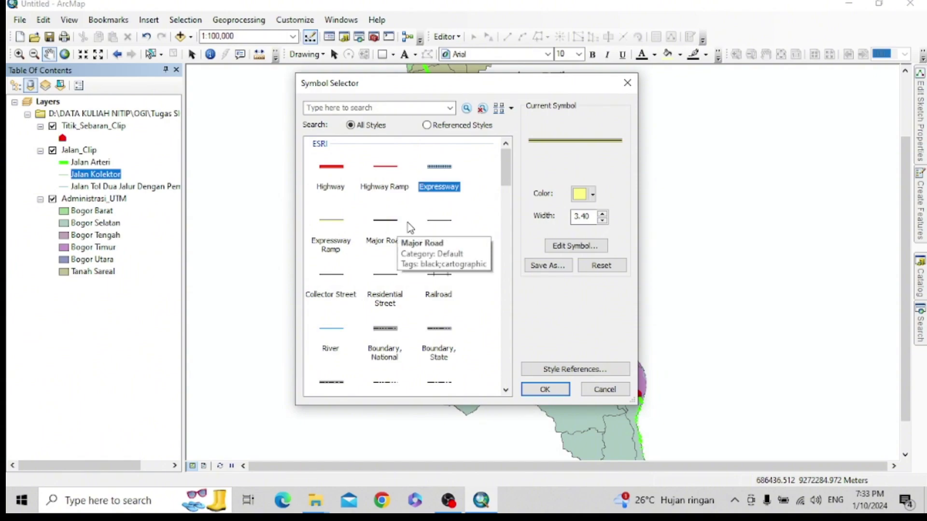
scroll(436, 212, down, 2)
scroll(435, 212, down, 2)
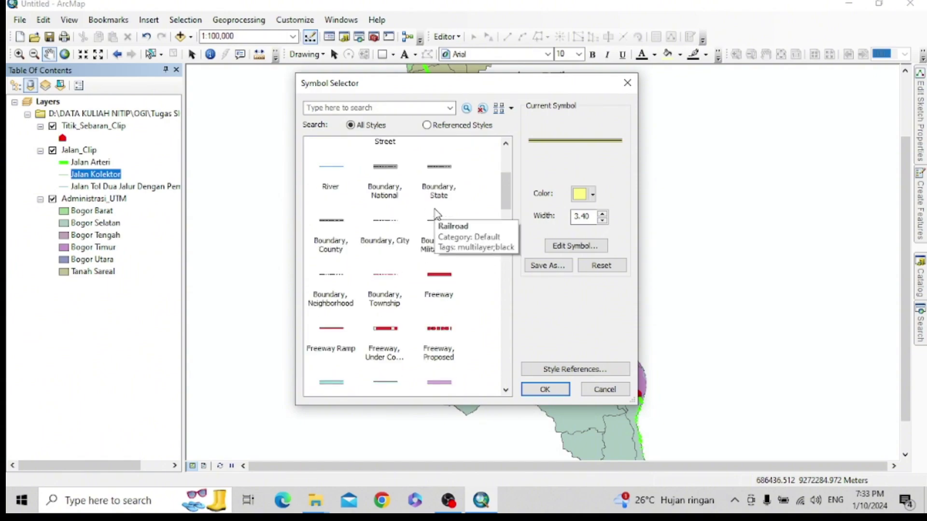
scroll(436, 213, up, 4)
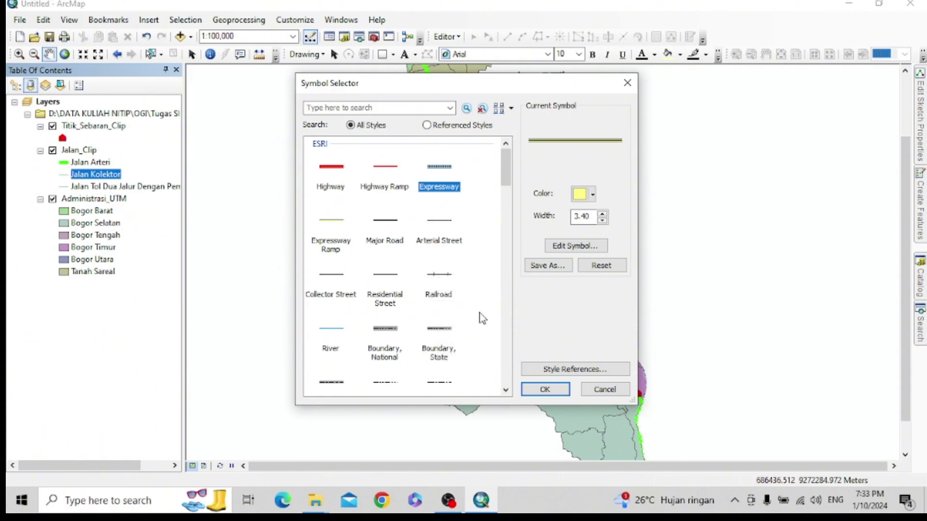
scroll(474, 297, down, 4)
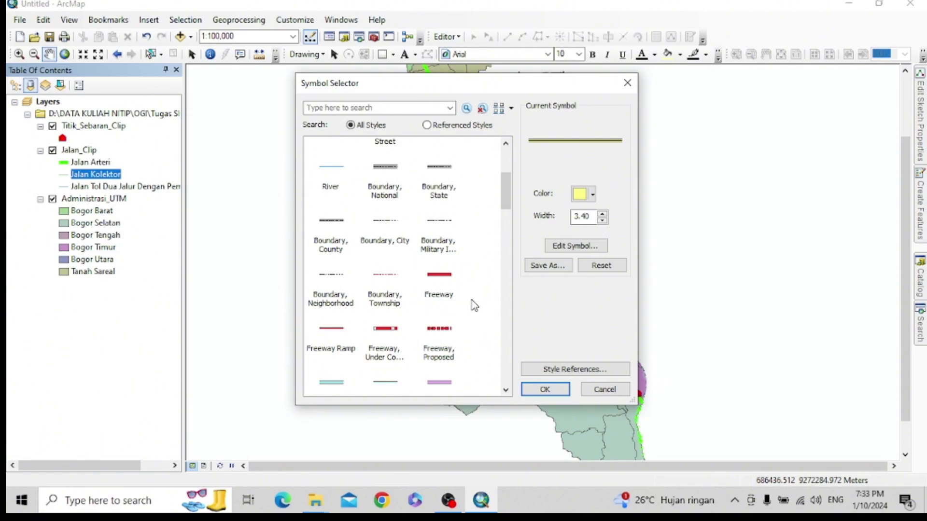
scroll(474, 305, down, 2)
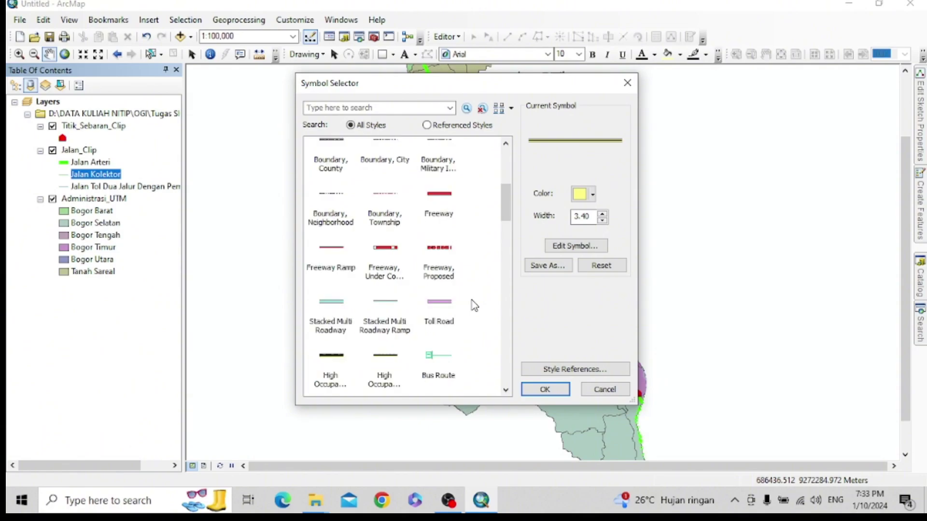
scroll(473, 305, down, 2)
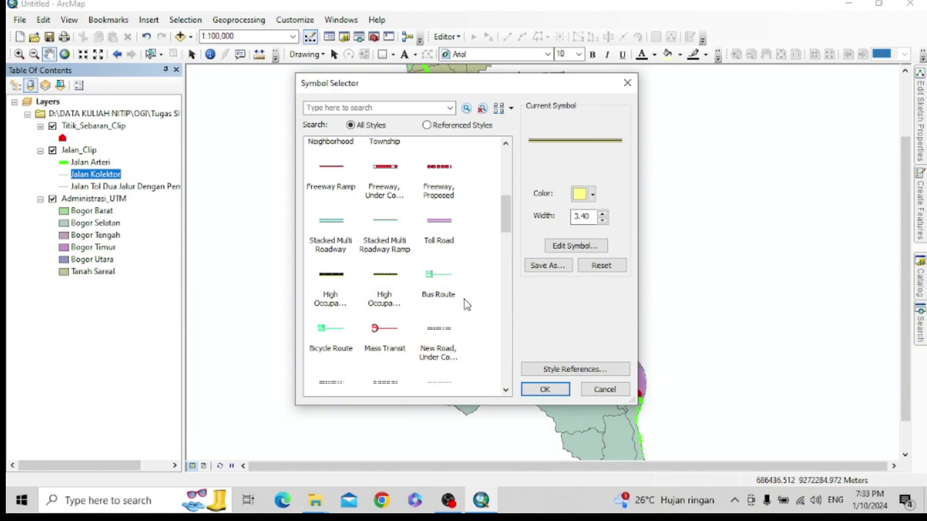
scroll(376, 172, up, 5)
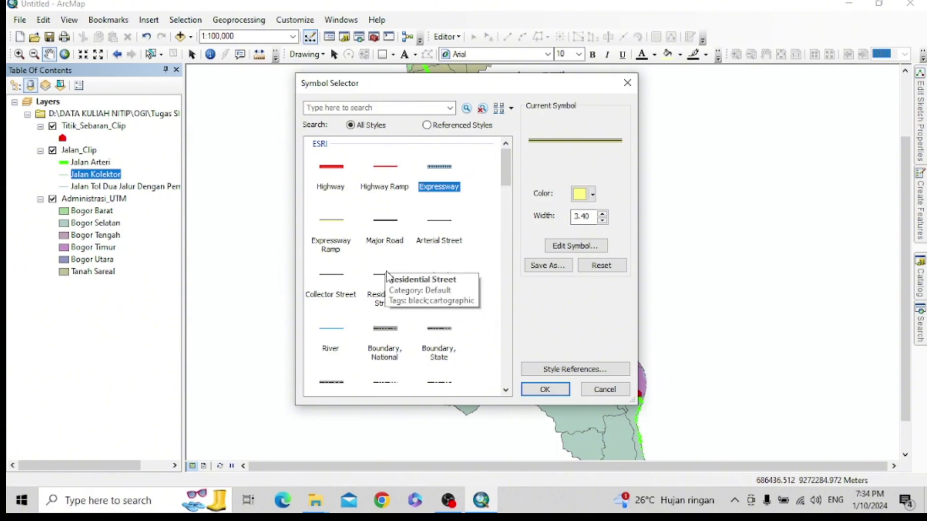
click(321, 287)
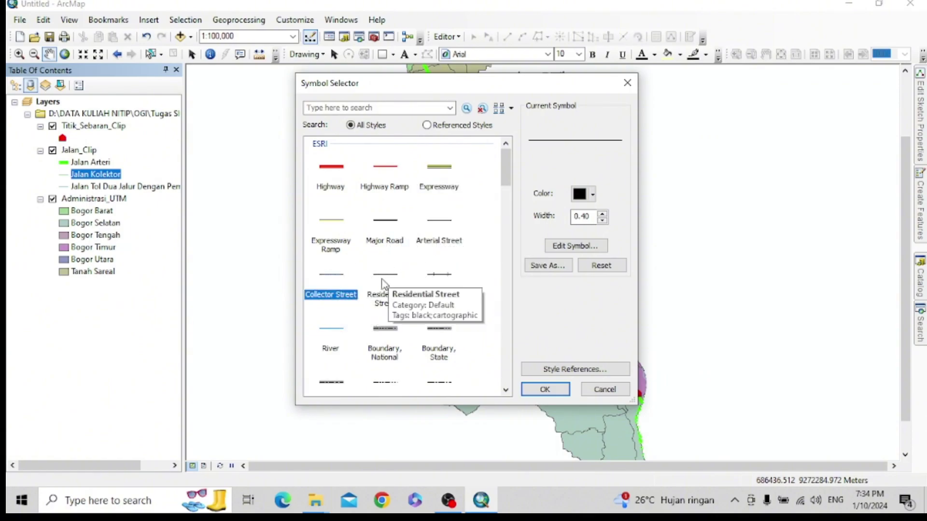
click(544, 390)
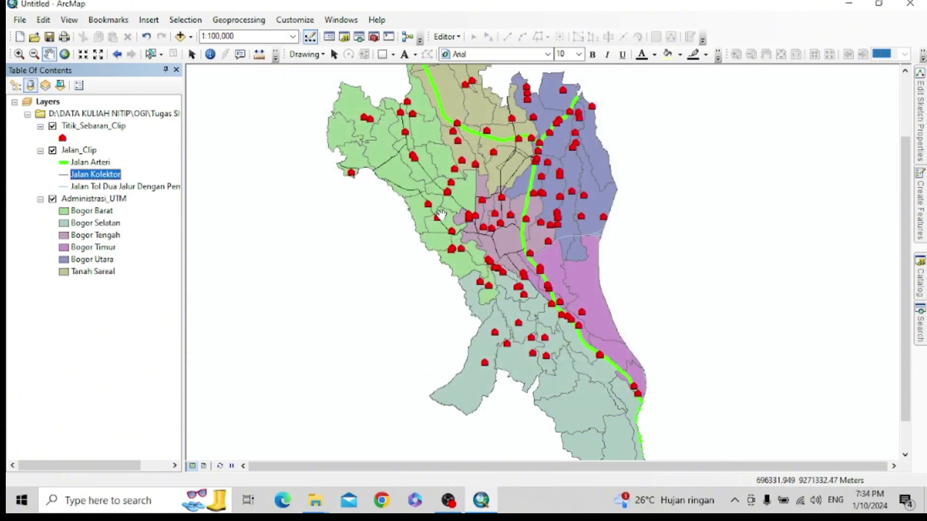
- Try Tuscan Red on the Jalan Kolektor line, then keep it black
click(63, 174)
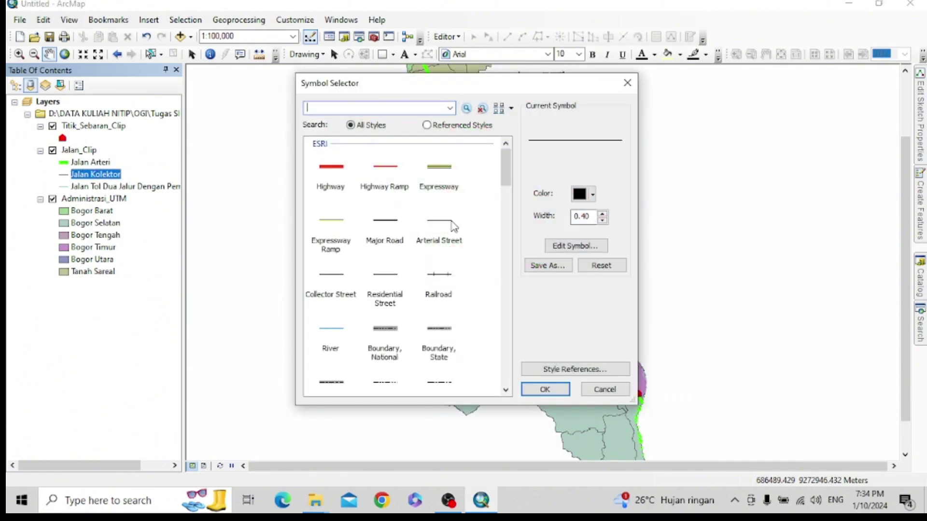
click(594, 196)
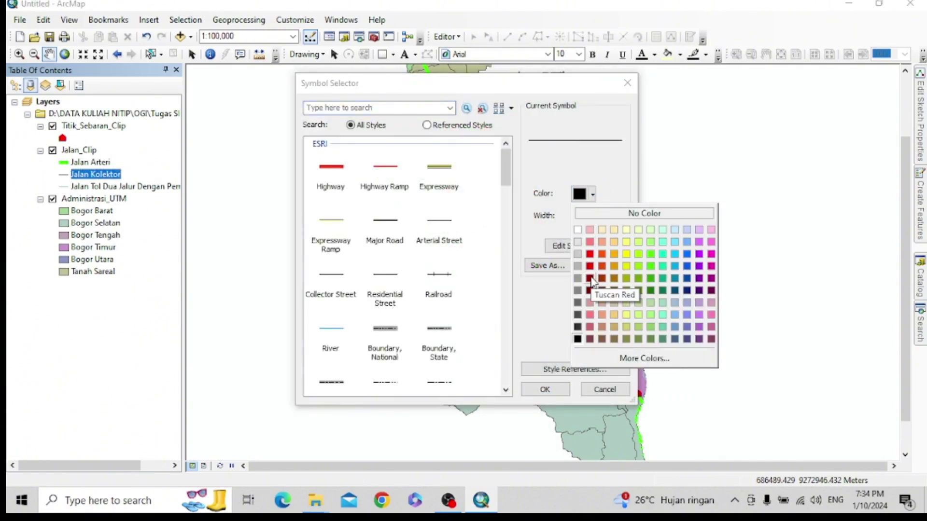
click(591, 279)
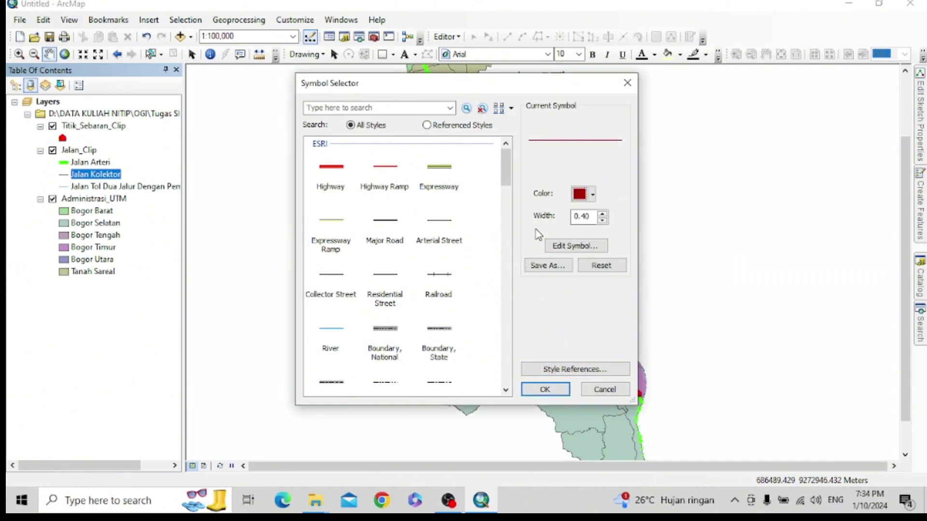
click(593, 195)
click(576, 339)
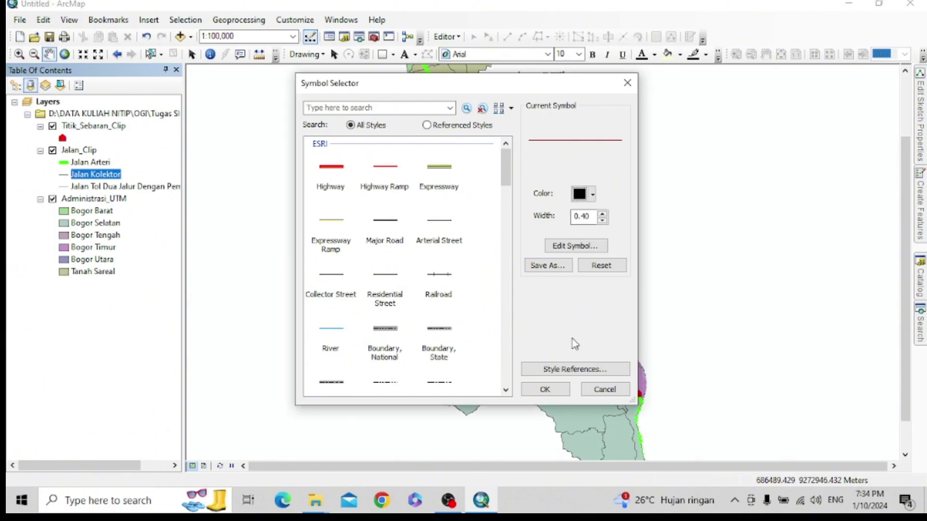
click(544, 389)
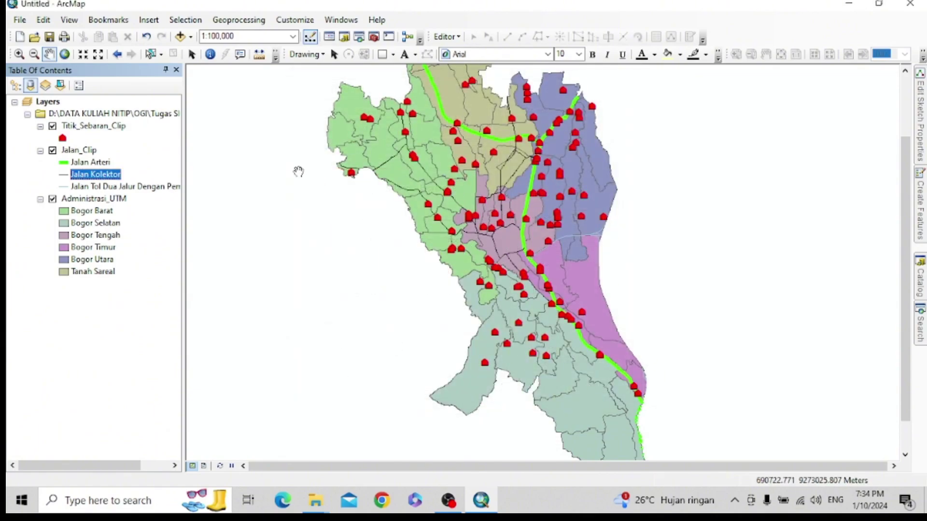
- Restyle Jalan Arteri as a thin Peridot Green Arterial Street line
double_click(74, 163)
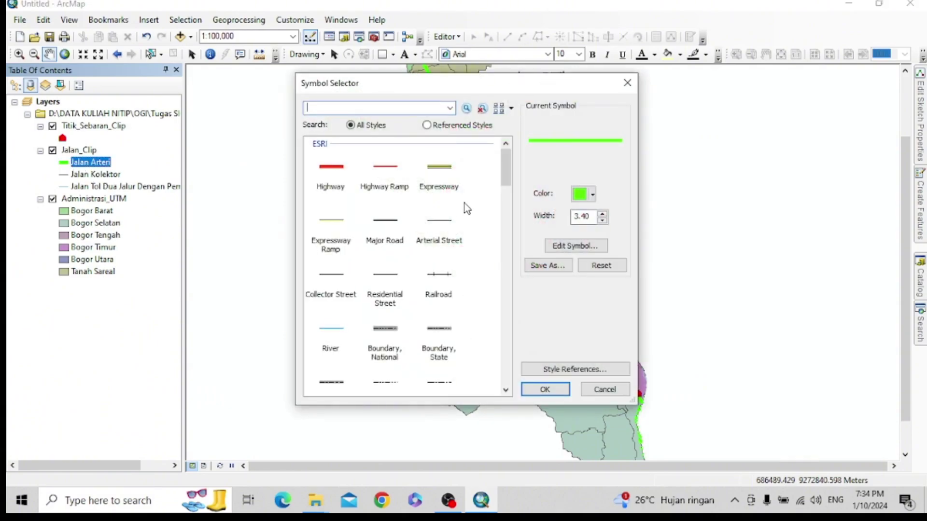
click(431, 232)
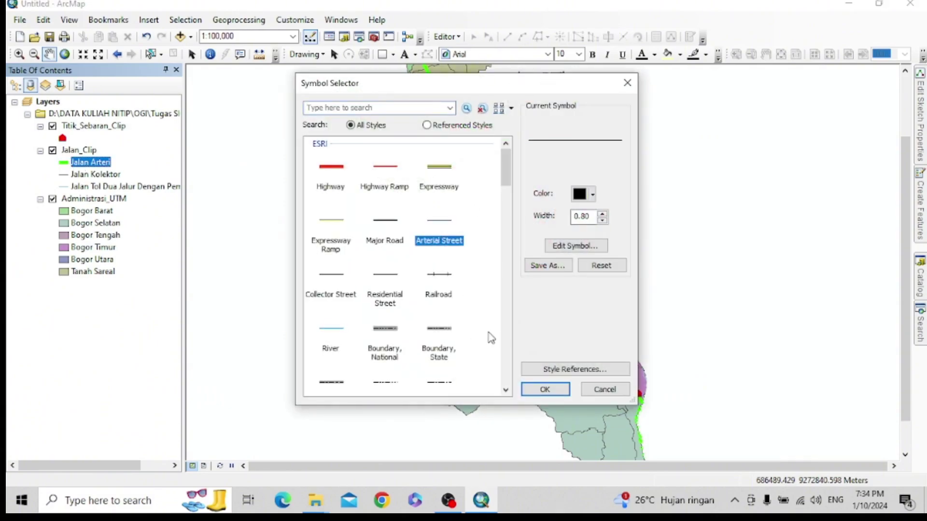
click(544, 389)
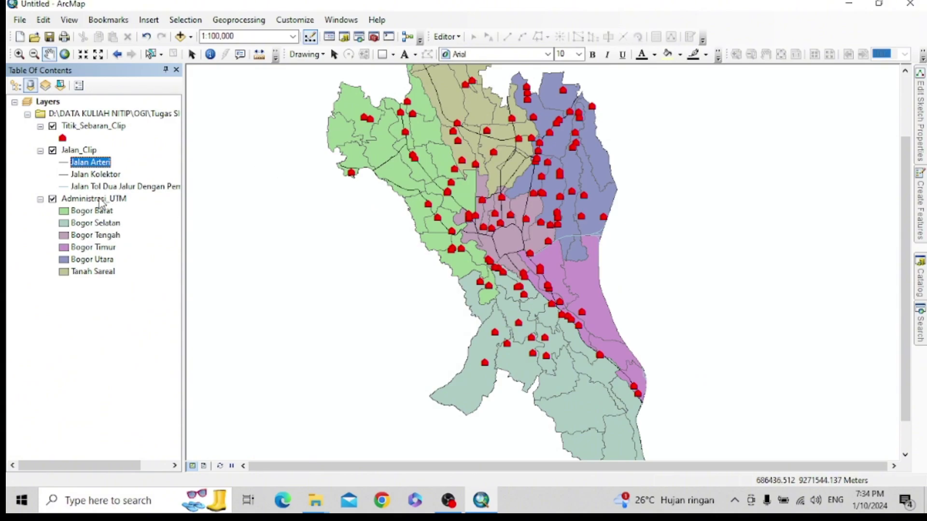
click(61, 163)
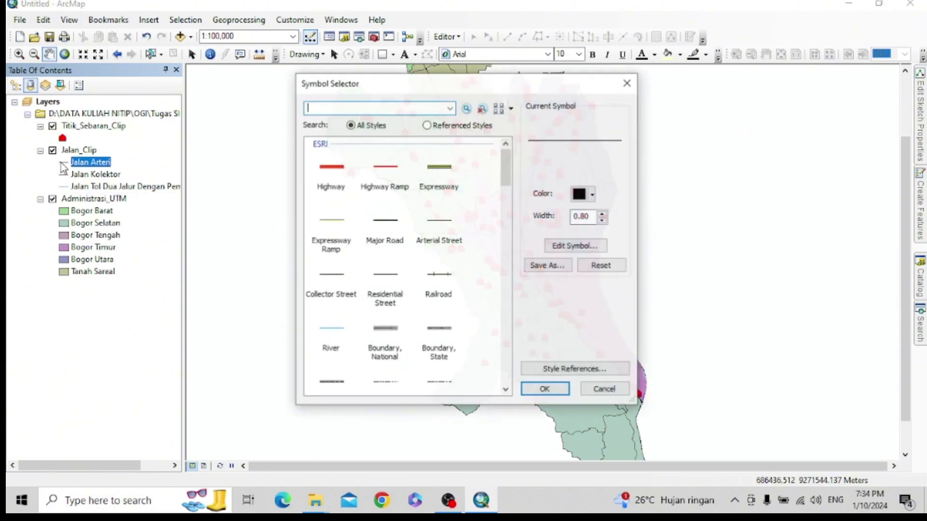
click(597, 197)
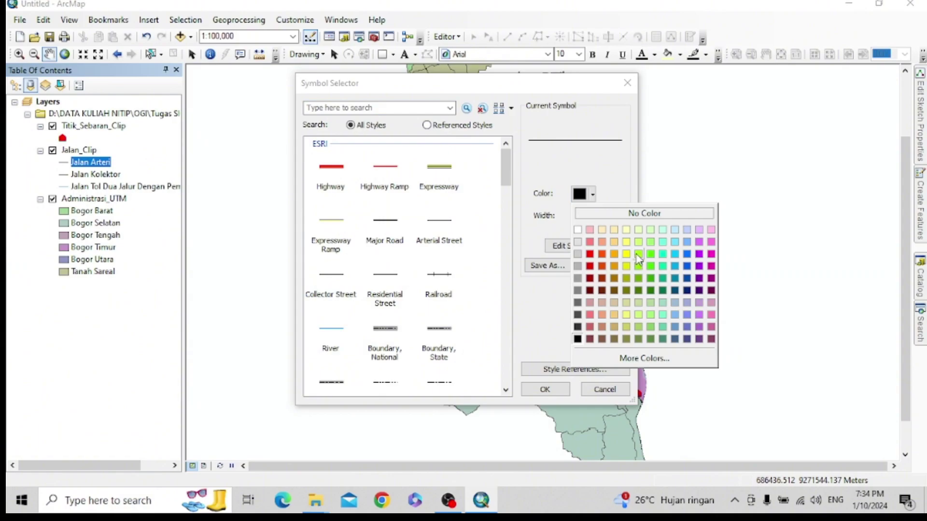
click(649, 265)
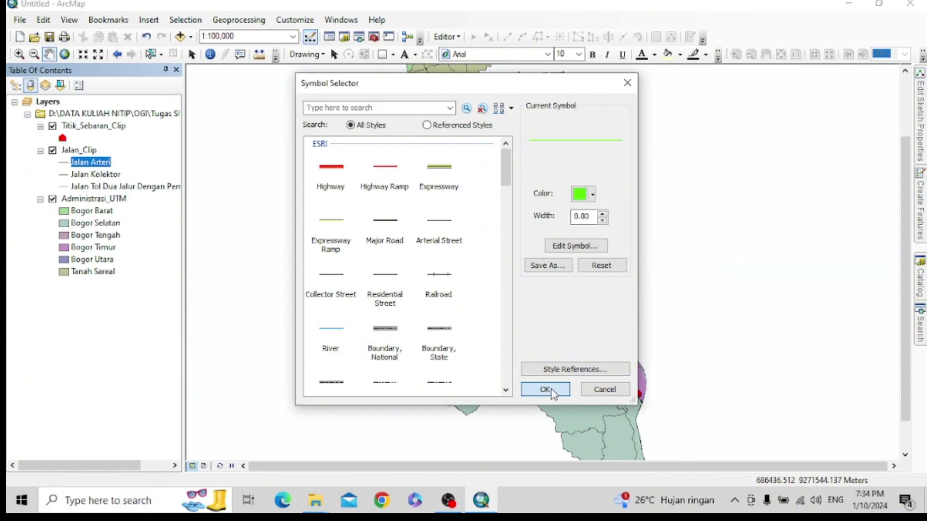
click(548, 389)
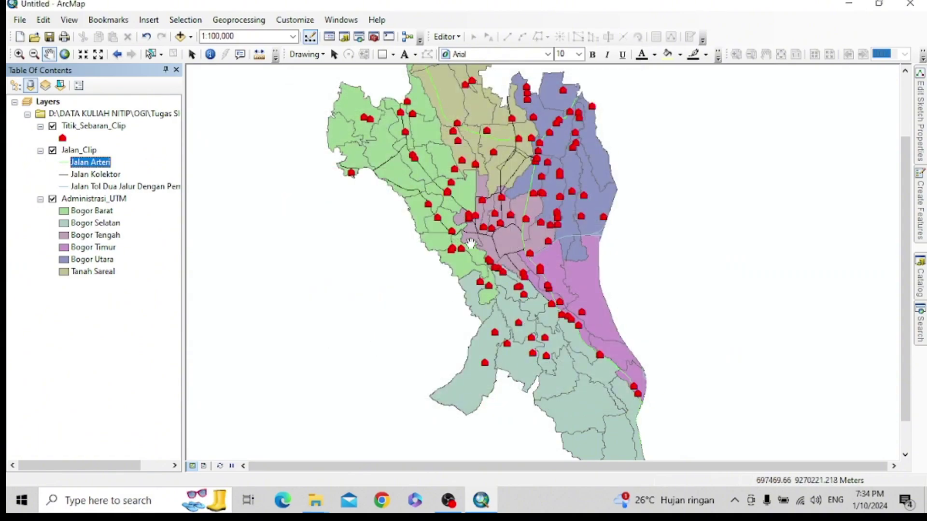
- Change the Jalan Kolektor line colour to Mars Red at width 0.40
click(73, 176)
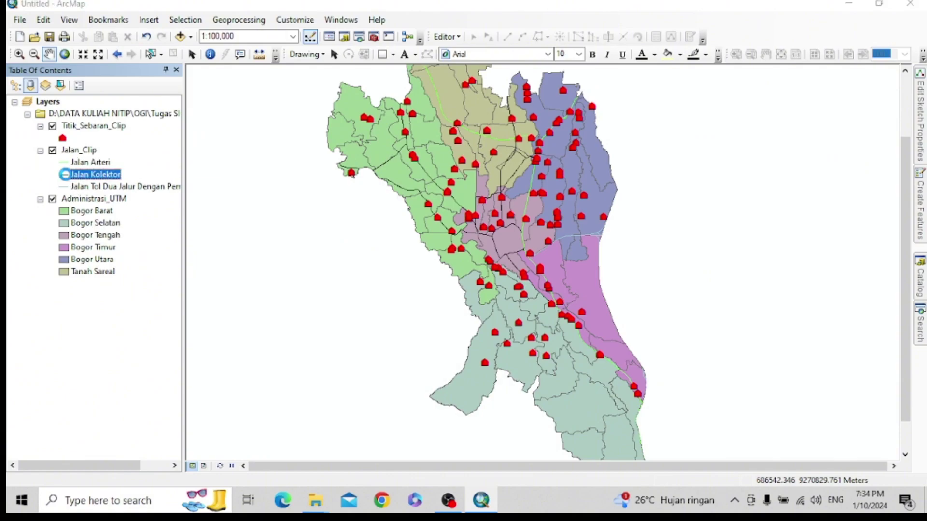
click(63, 175)
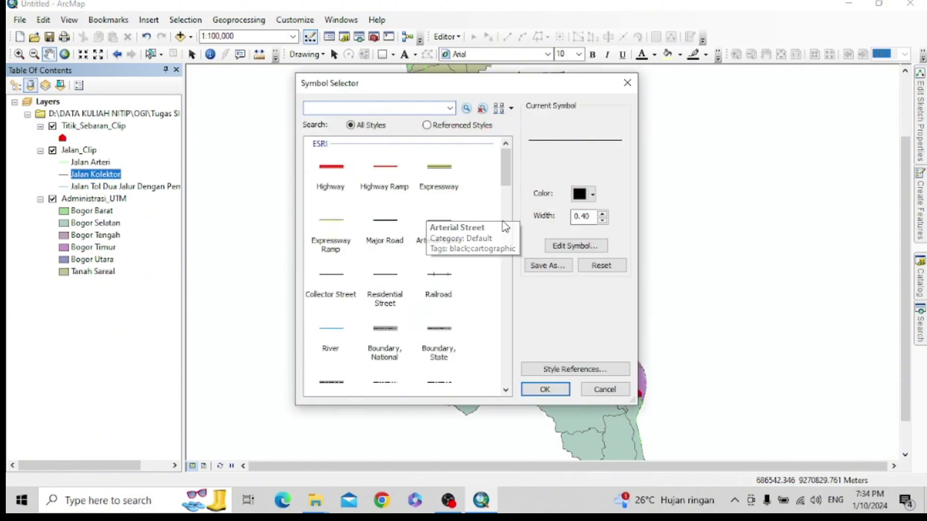
click(594, 195)
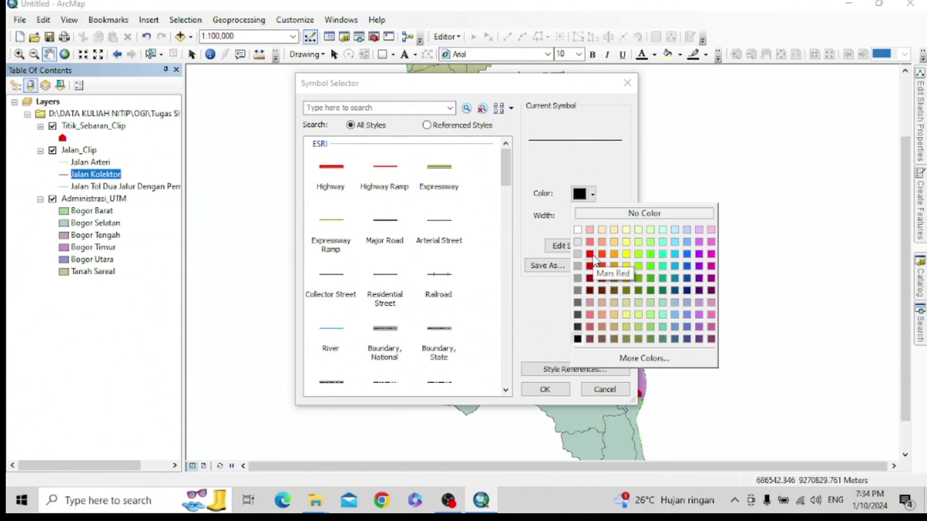
click(593, 261)
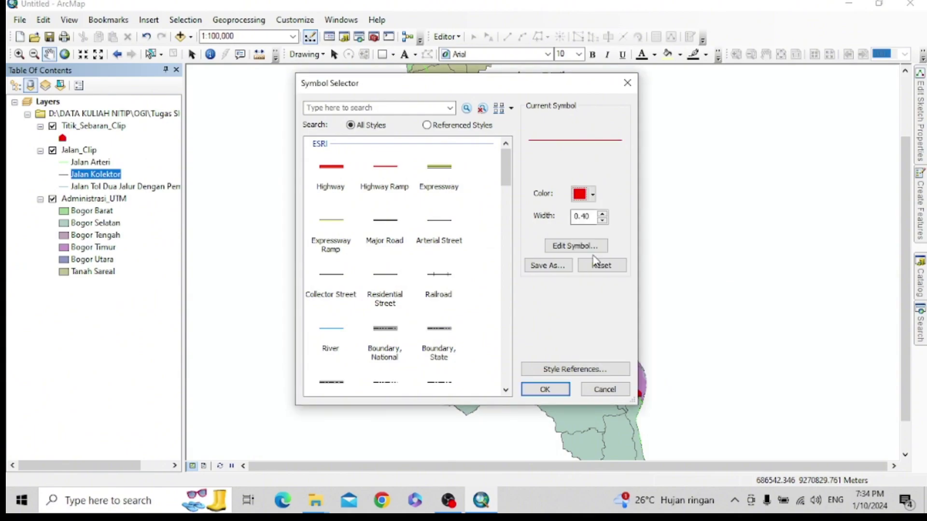
click(553, 393)
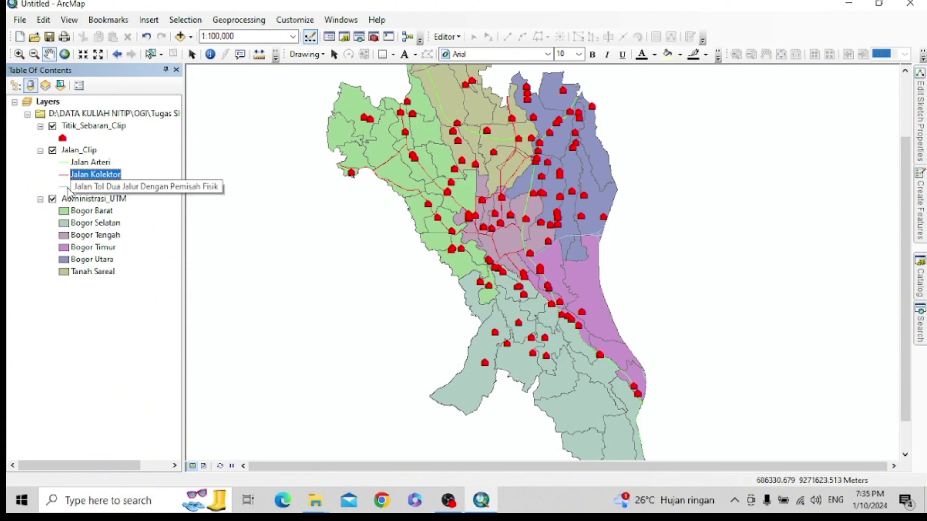
click(65, 187)
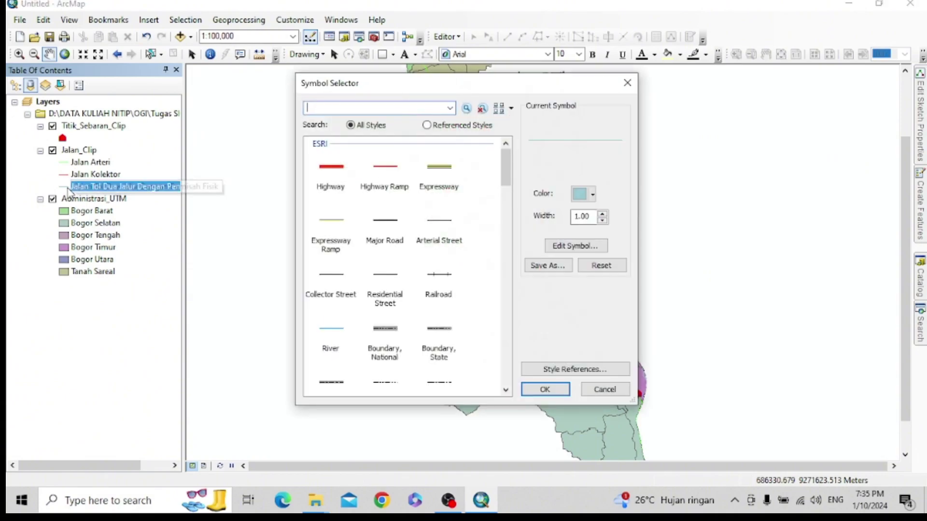
- Give the Jalan Tol class the purple Toll Road symbol, 3.40 wide
click(592, 195)
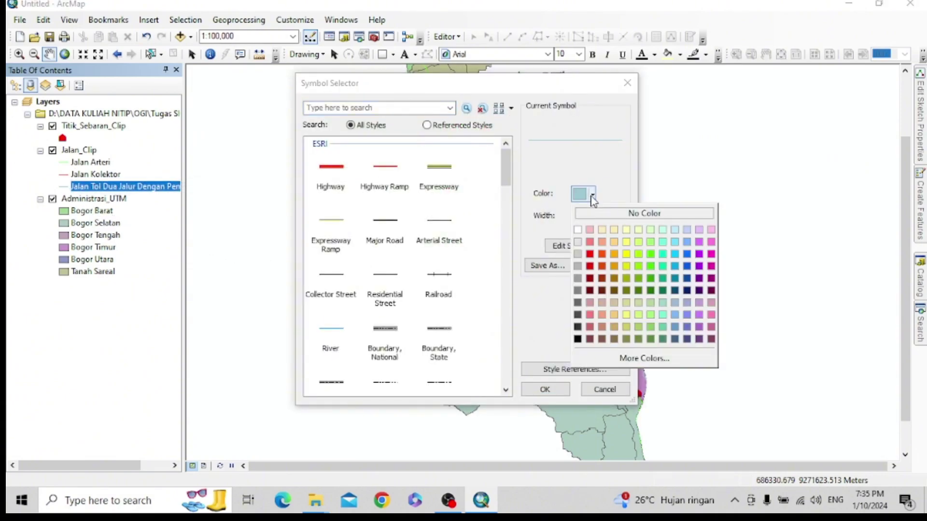
click(489, 173)
drag(506, 189, 507, 320)
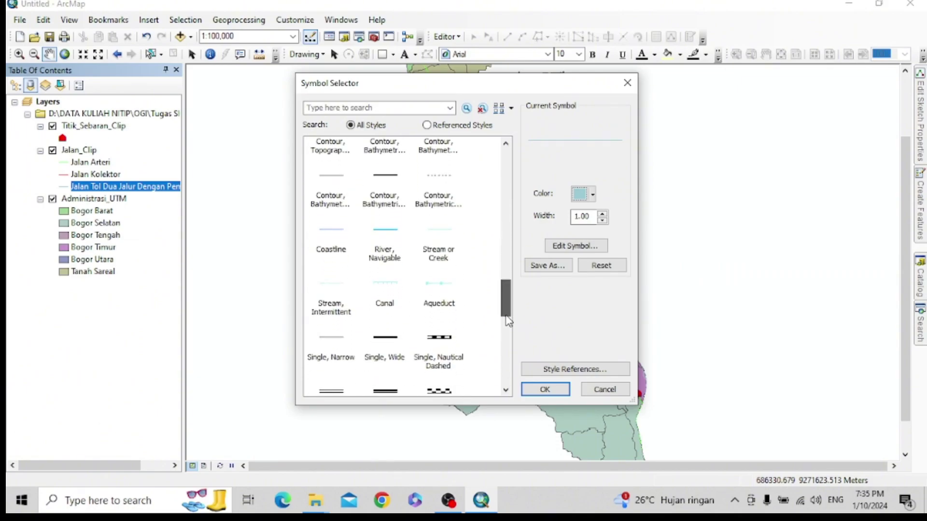
scroll(474, 303, down, 2)
scroll(476, 302, down, 5)
scroll(475, 302, up, 4)
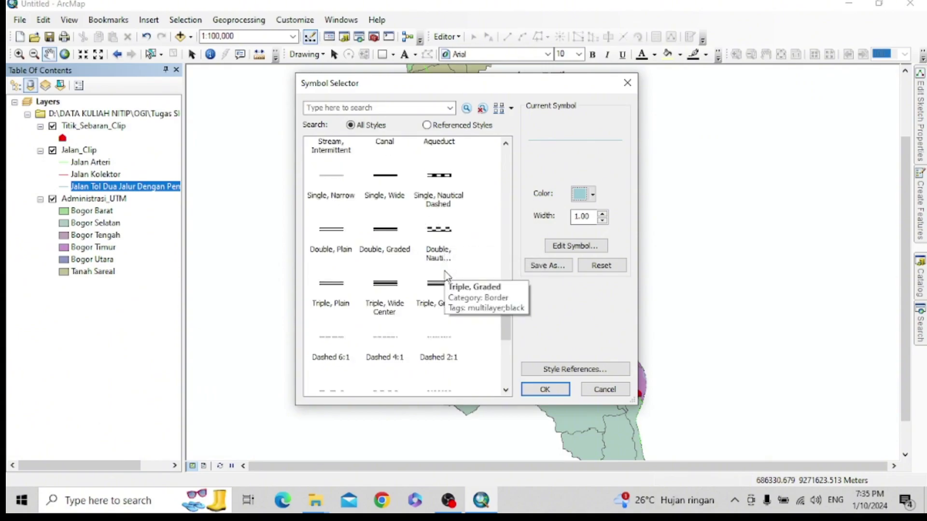
scroll(447, 276, down, 6)
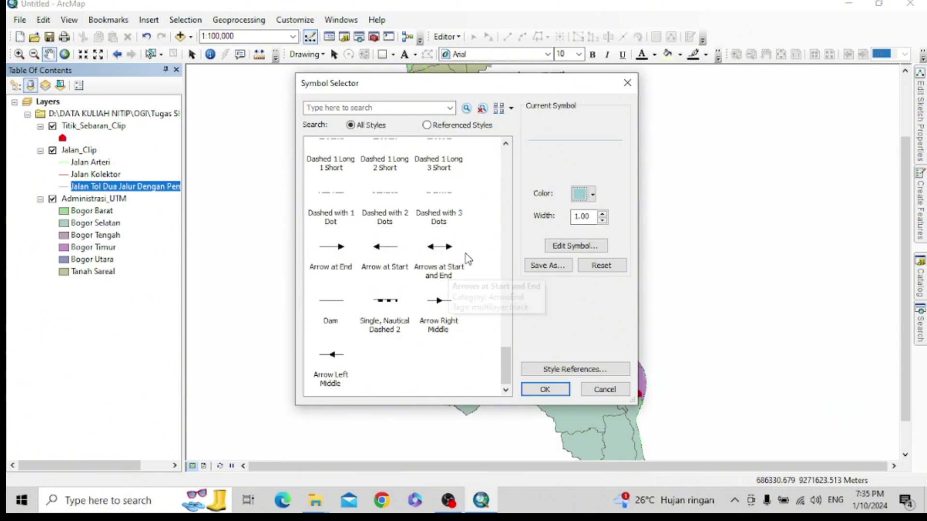
scroll(468, 259, up, 5)
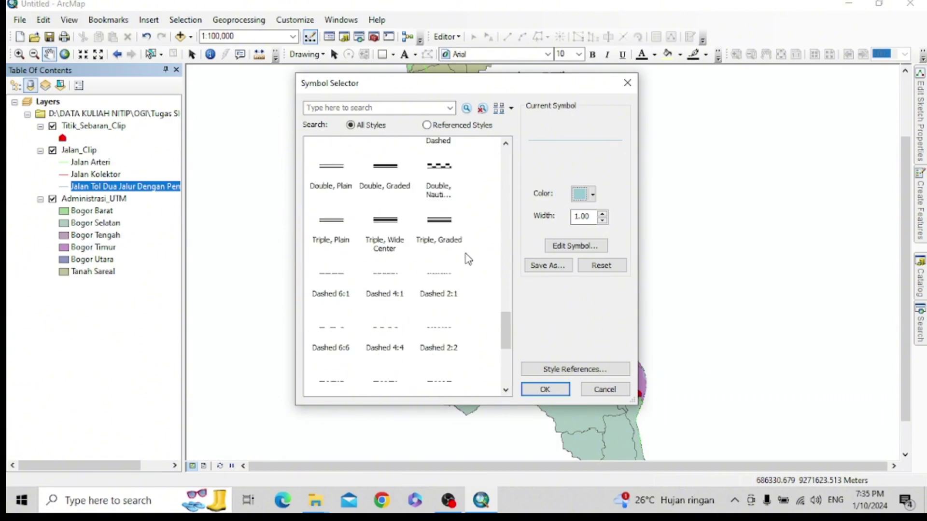
scroll(468, 259, up, 5)
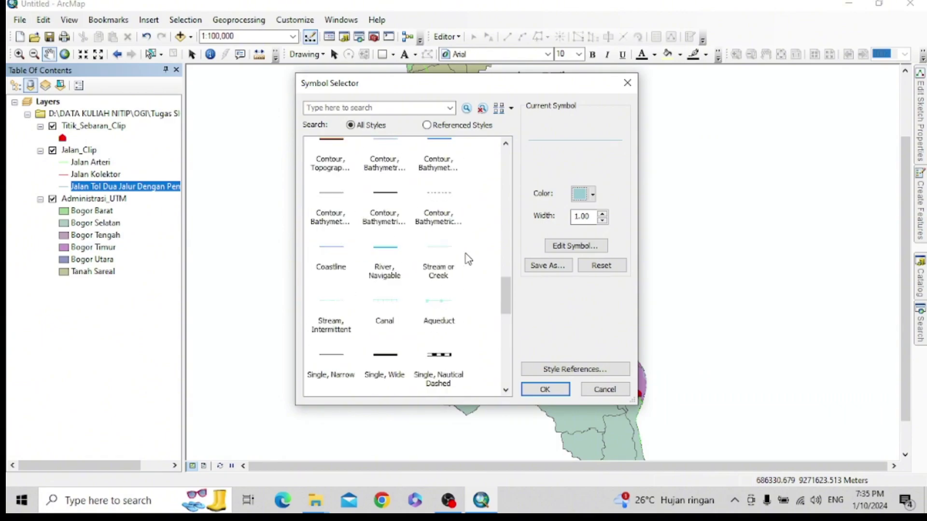
scroll(469, 260, up, 5)
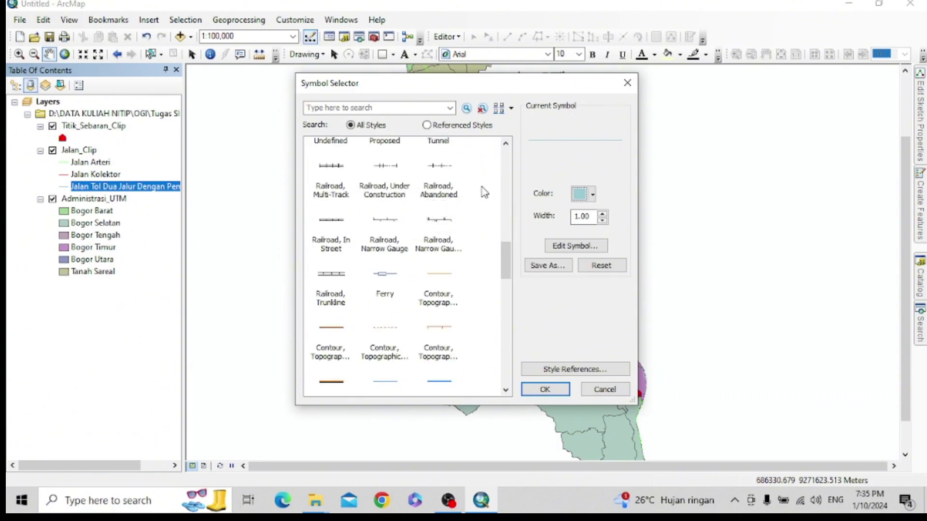
scroll(484, 192, up, 2)
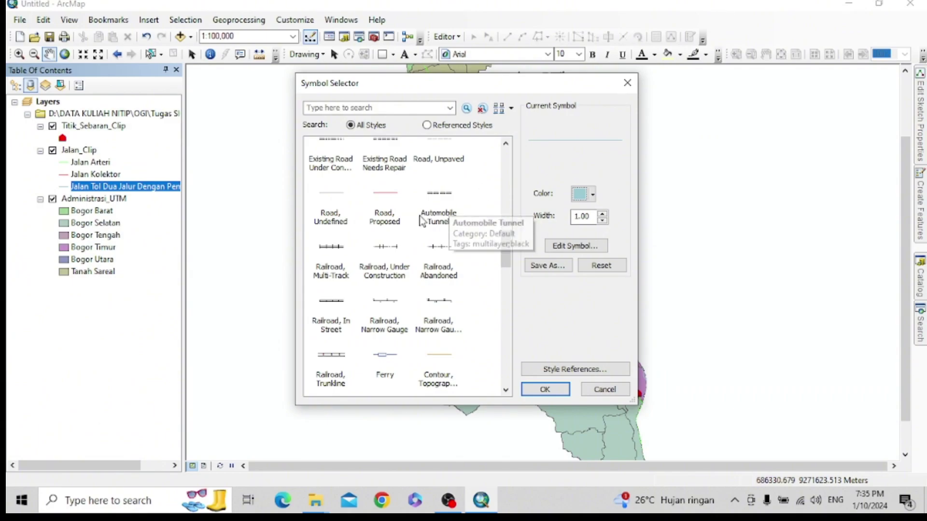
scroll(465, 218, up, 2)
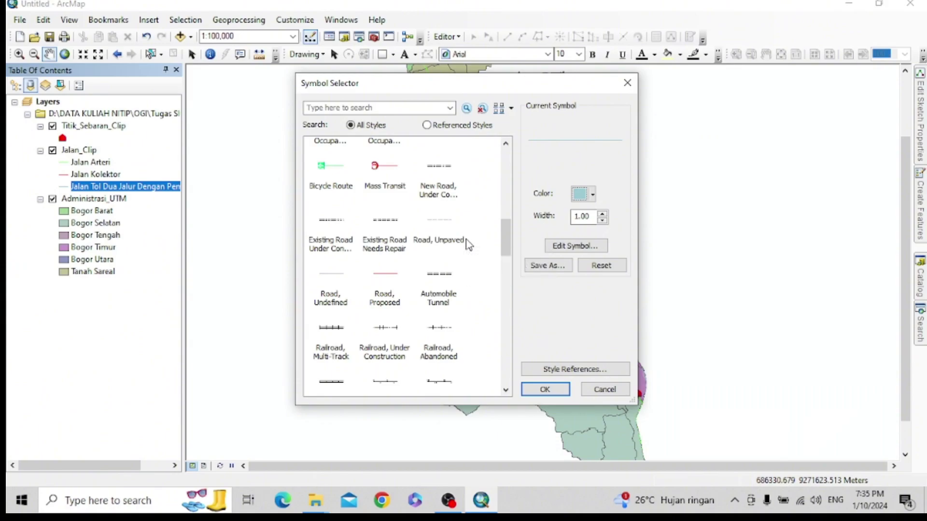
scroll(468, 243, up, 2)
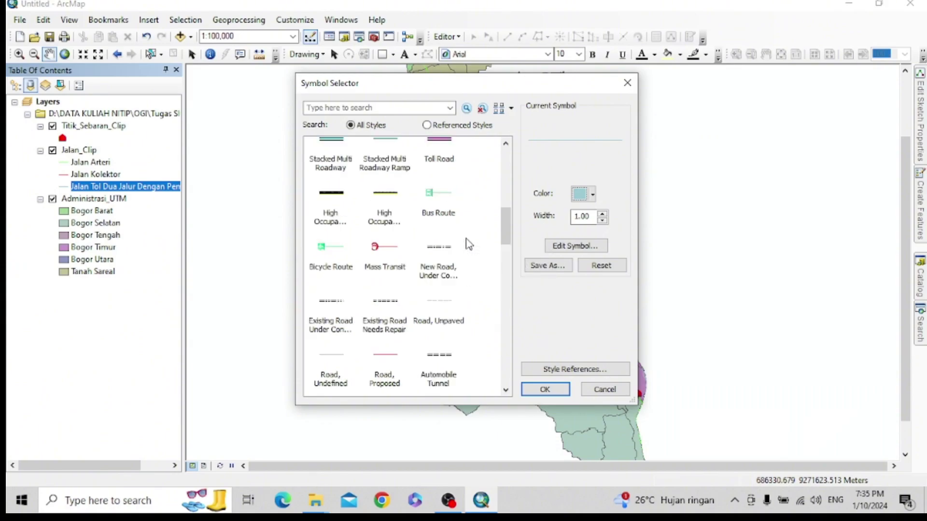
scroll(468, 244, up, 2)
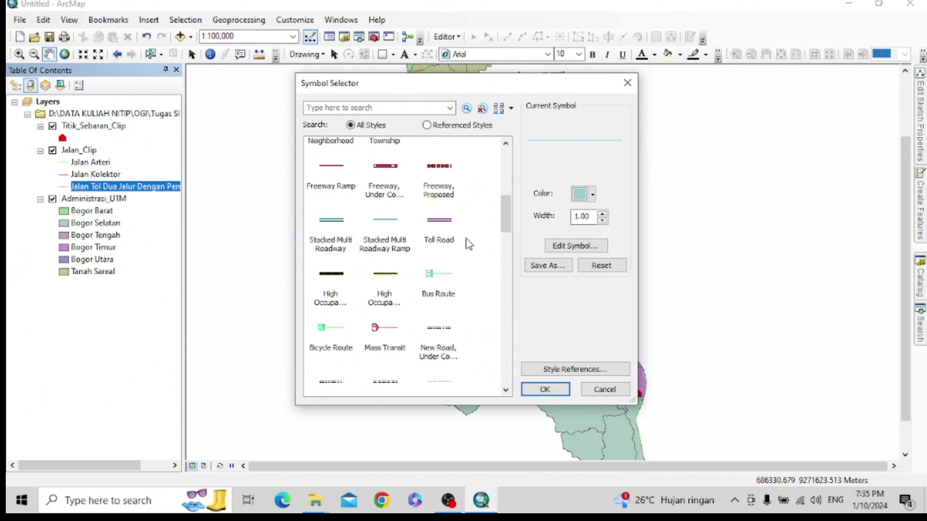
scroll(468, 243, up, 2)
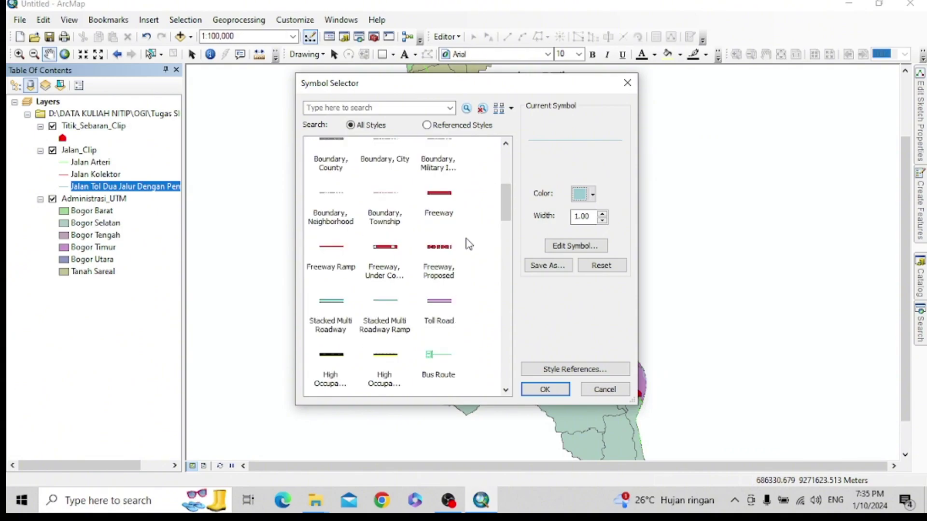
scroll(469, 244, up, 2)
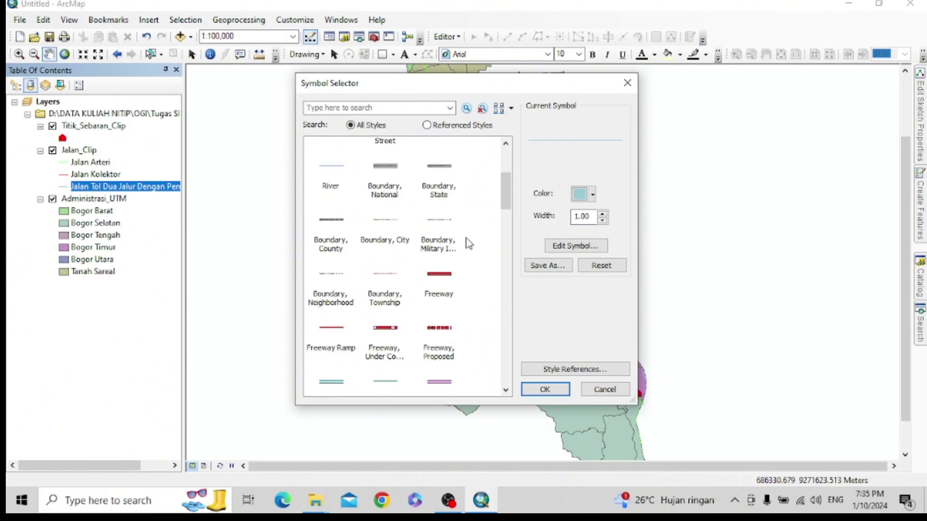
scroll(468, 244, down, 2)
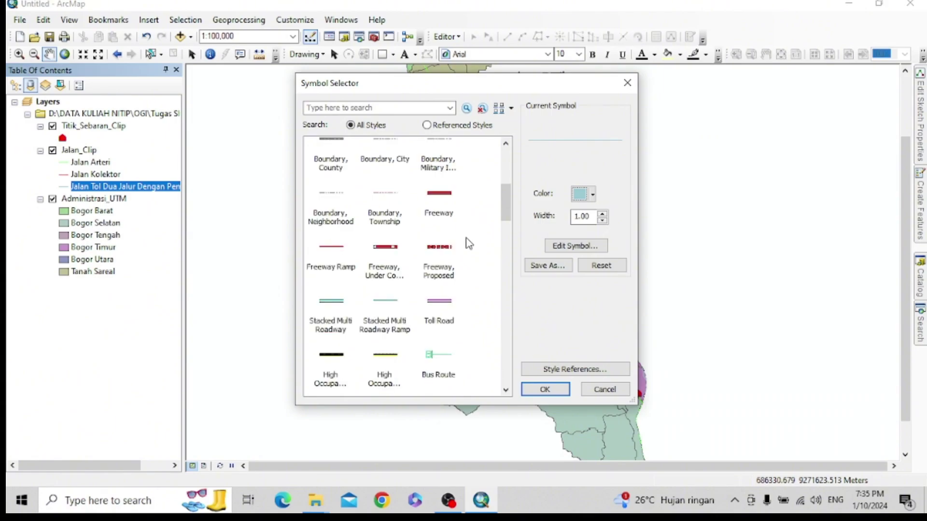
click(439, 302)
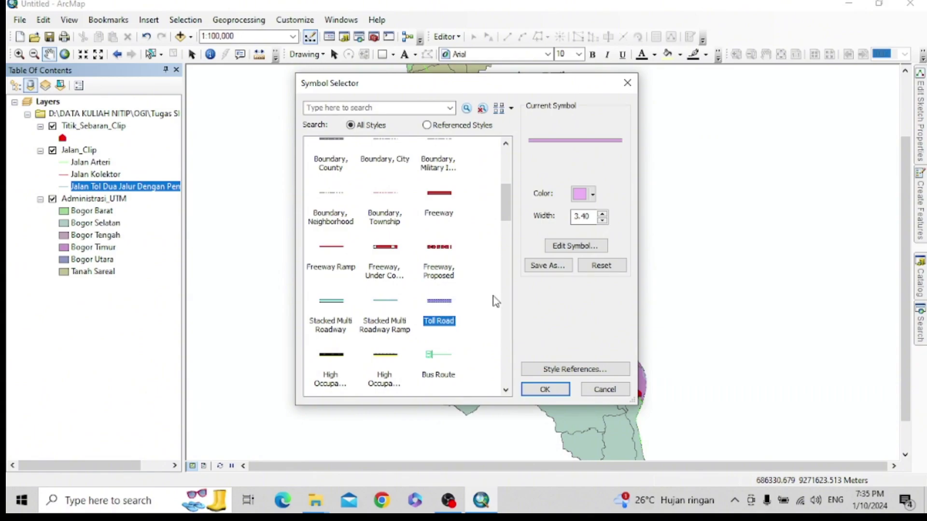
click(566, 392)
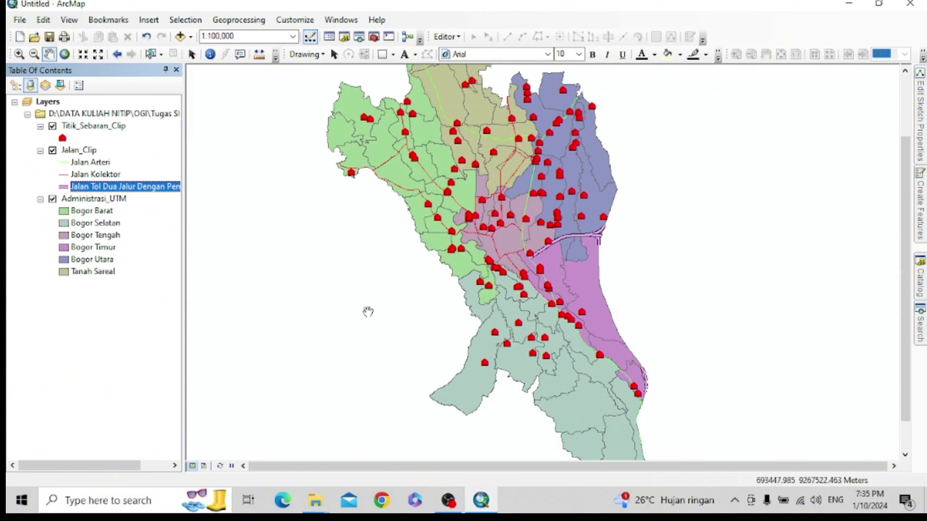
- Change the Jalan Tol toll road line colour from purple to black
click(67, 188)
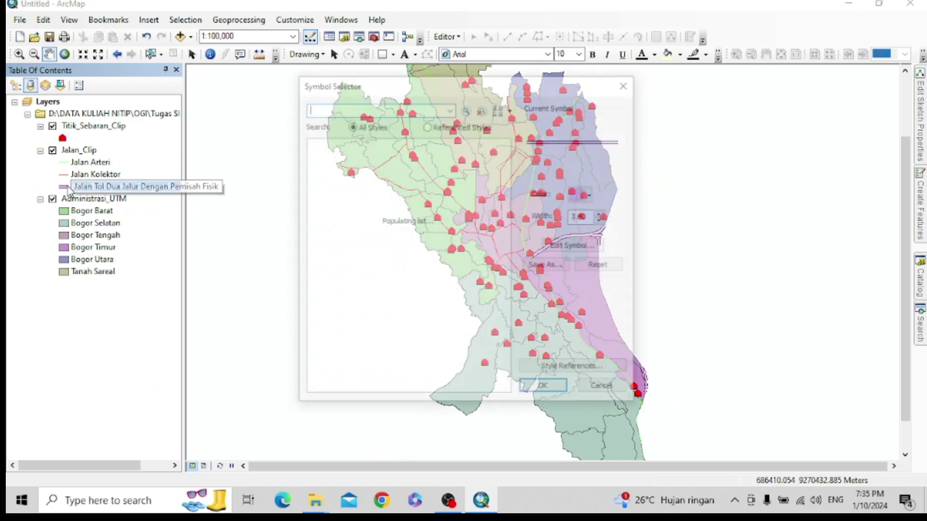
click(593, 195)
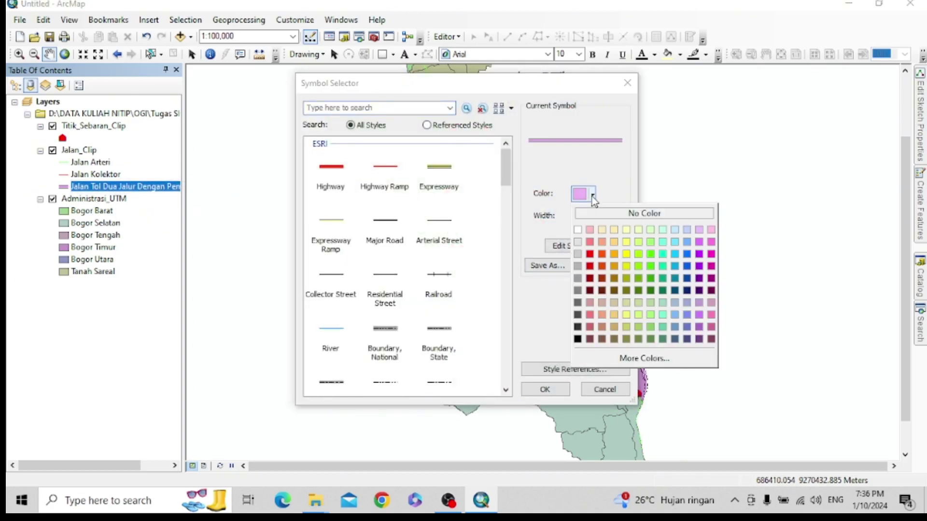
click(578, 339)
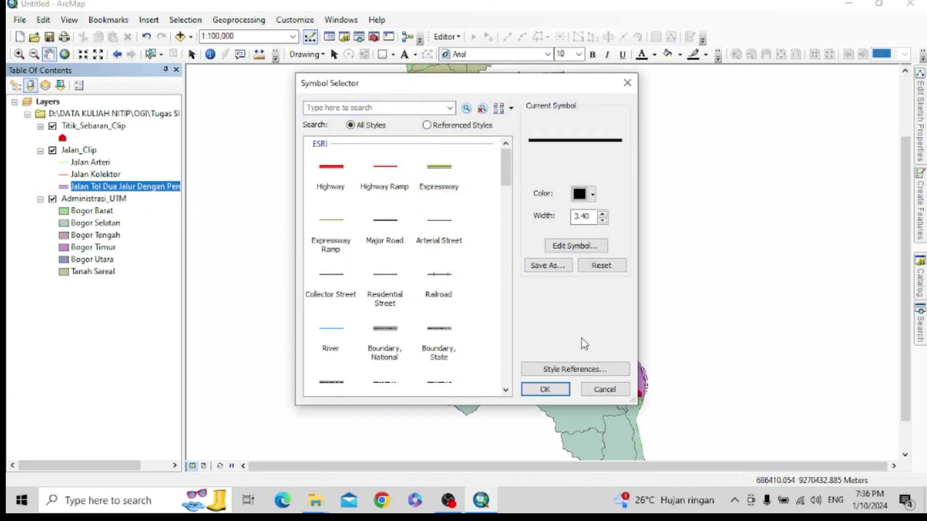
click(555, 389)
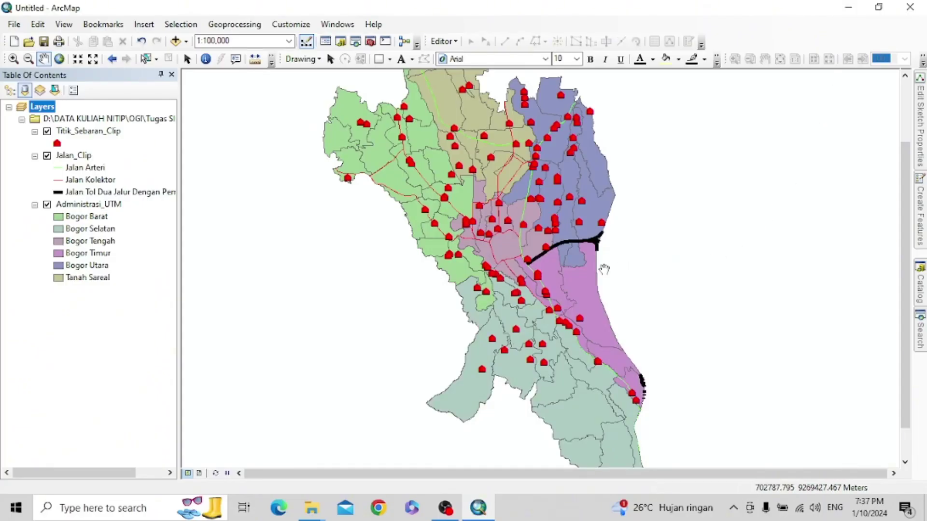
- Add ADMINISTRASIDESA_AR_25K.shp from the KAB. BOGOR folder as a layer and zoom out
right_click(43, 111)
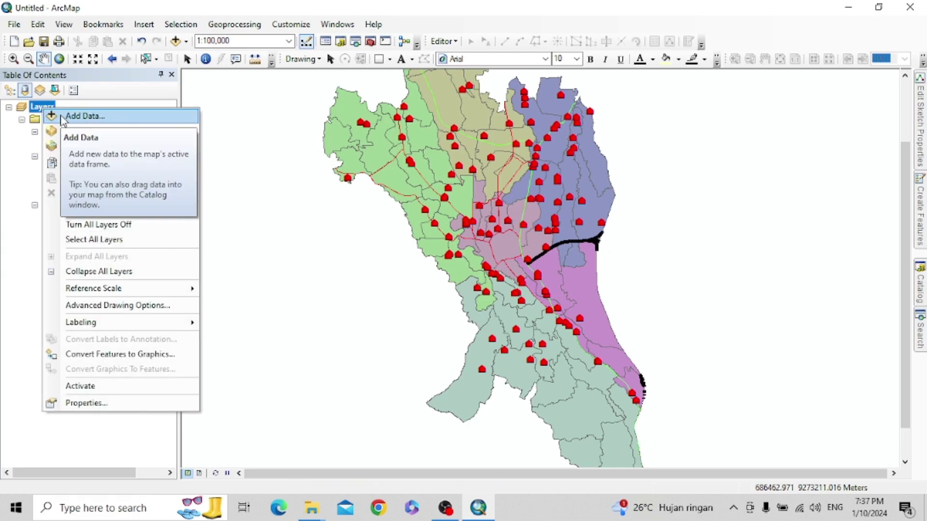
click(63, 119)
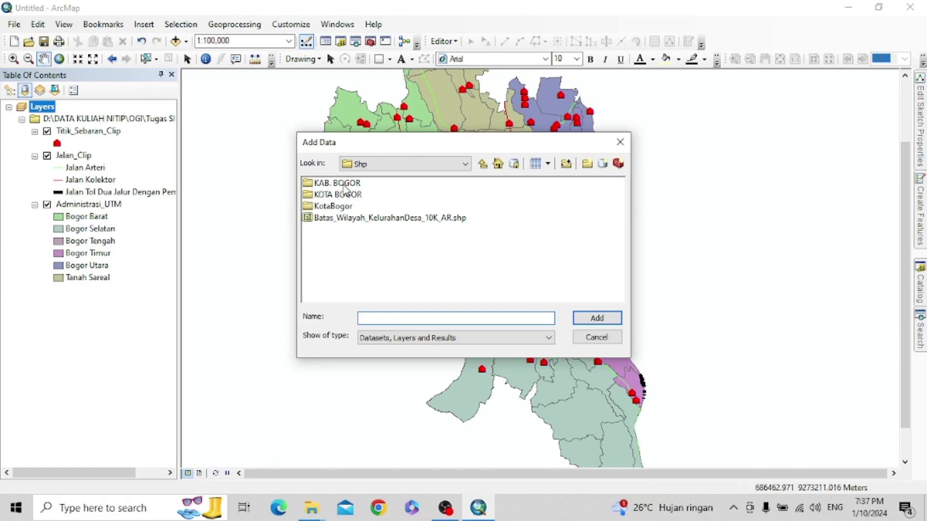
double_click(343, 184)
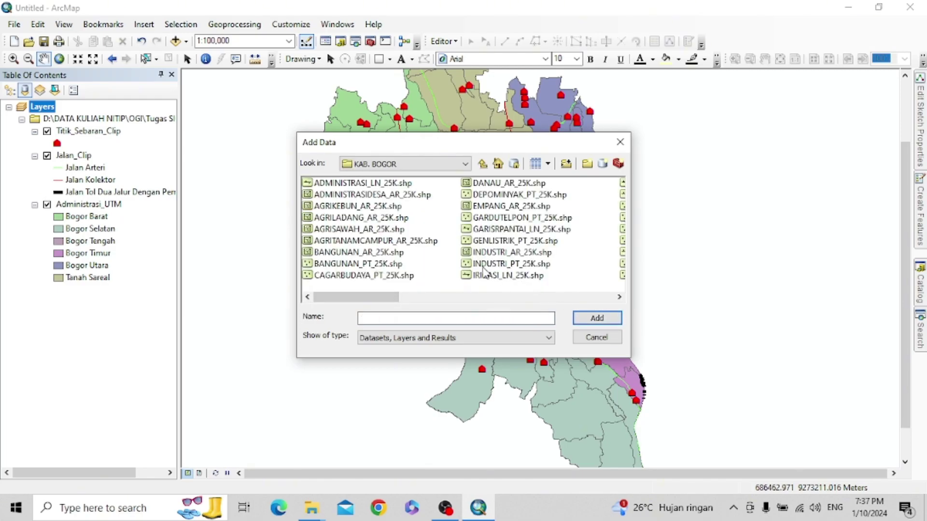
click(366, 184)
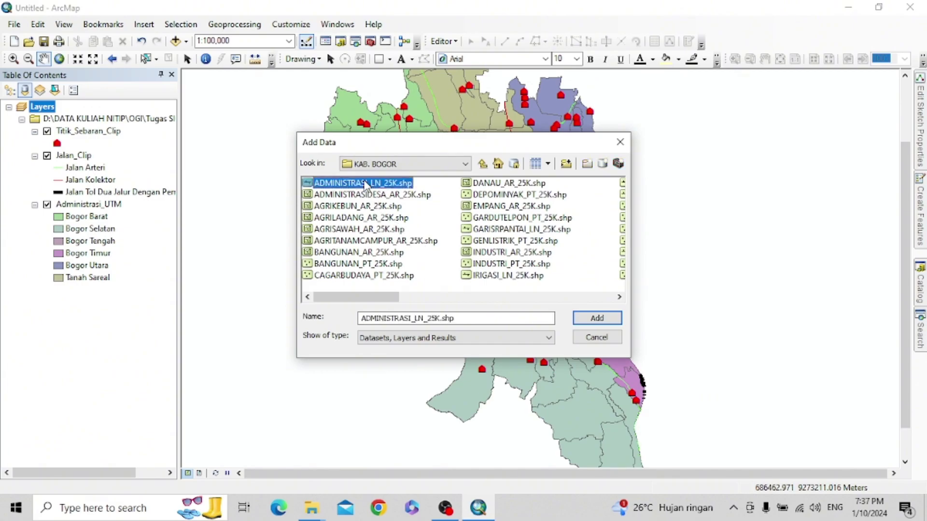
click(369, 196)
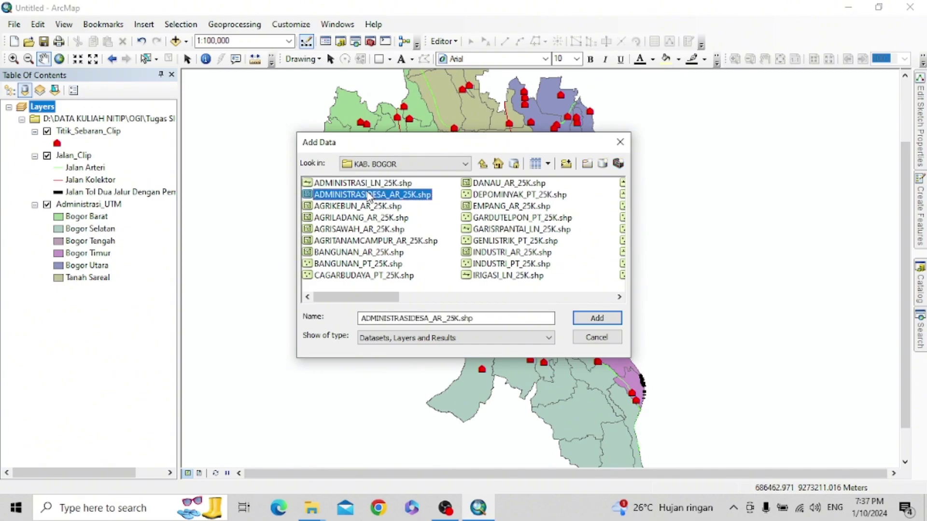
click(597, 318)
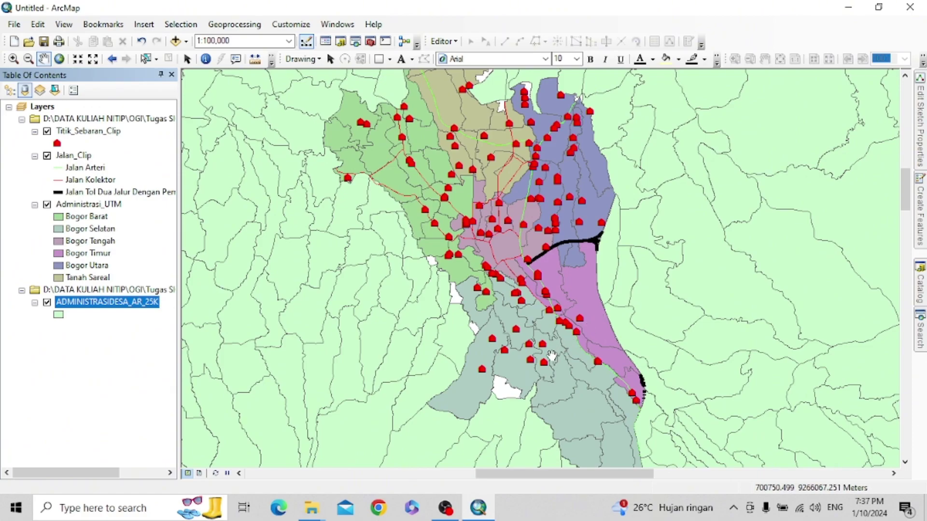
scroll(674, 382, up, 1)
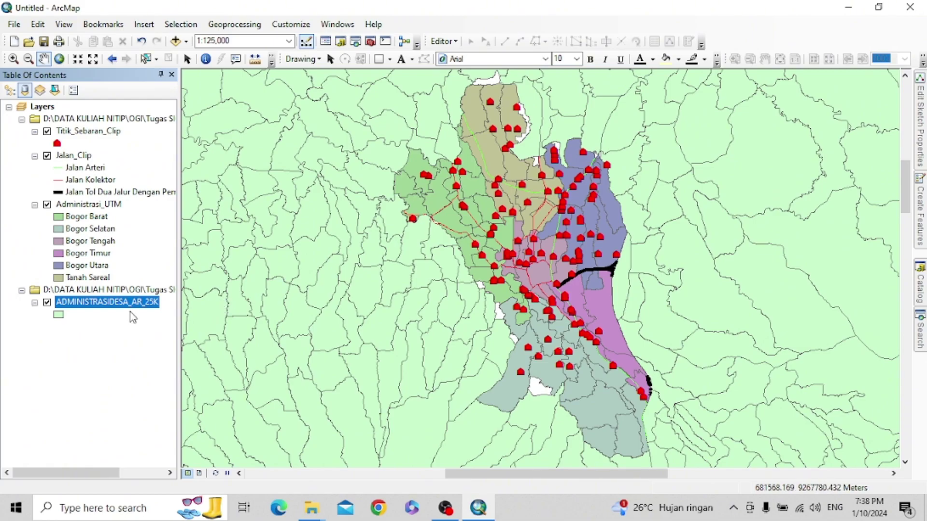
right_click(132, 310)
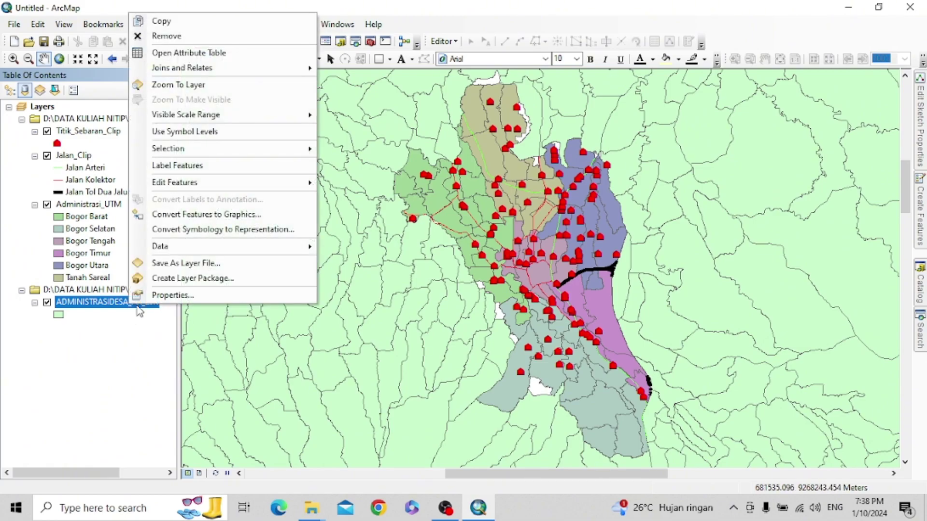
click(235, 55)
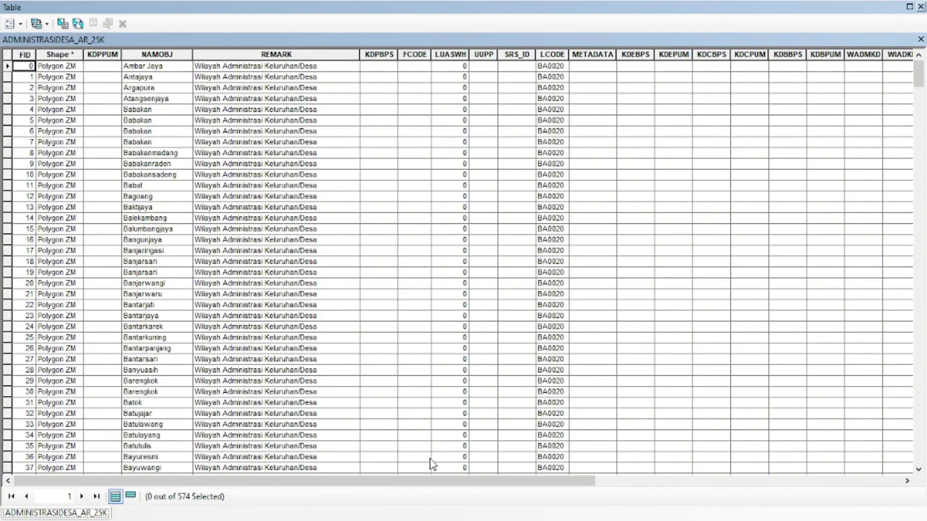
drag(437, 479, 604, 498)
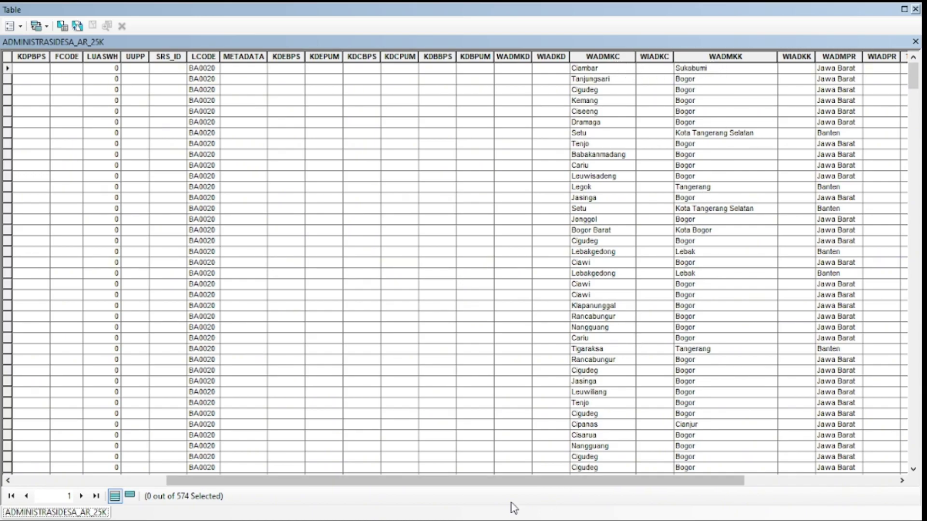
click(915, 9)
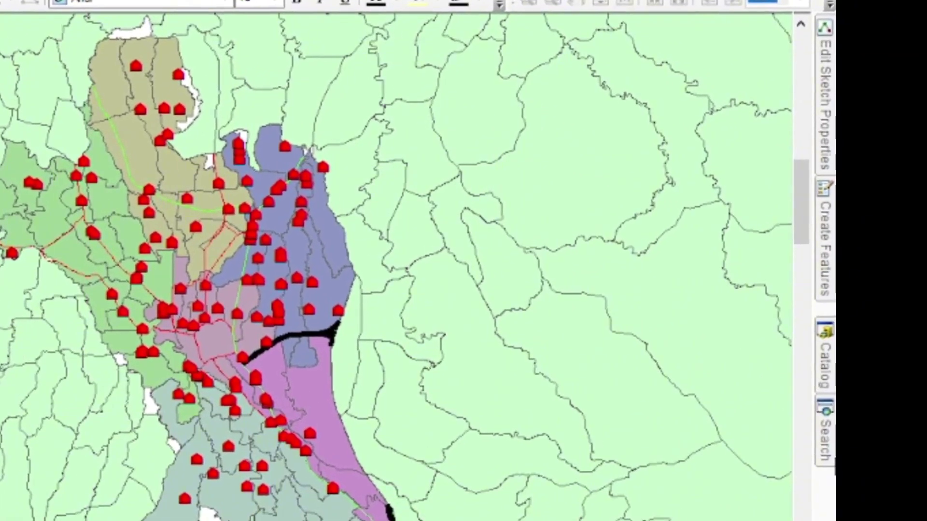
- Search the tools for 'dissolved' and open Dissolve (Data Management)
click(918, 339)
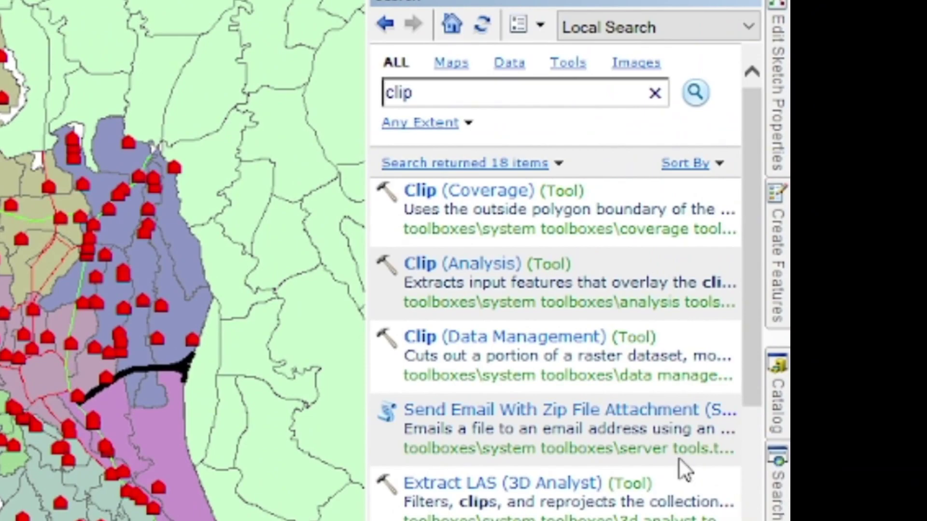
double_click(400, 94)
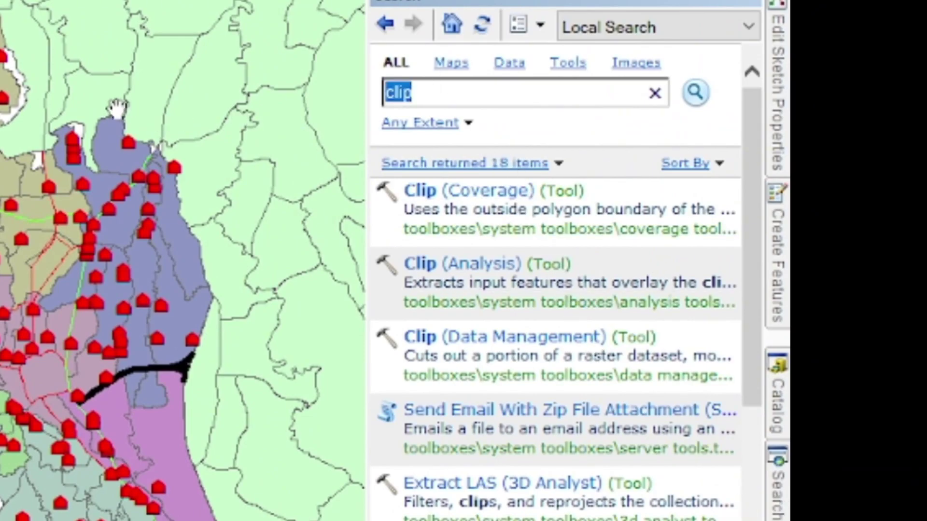
text(d)
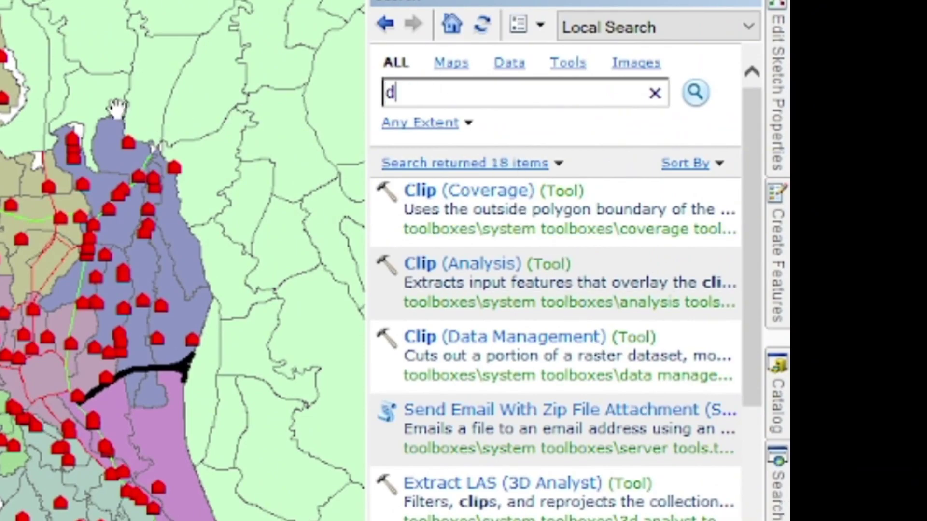
text(iss)
text(o)
key(BackSpace)
text(slof)
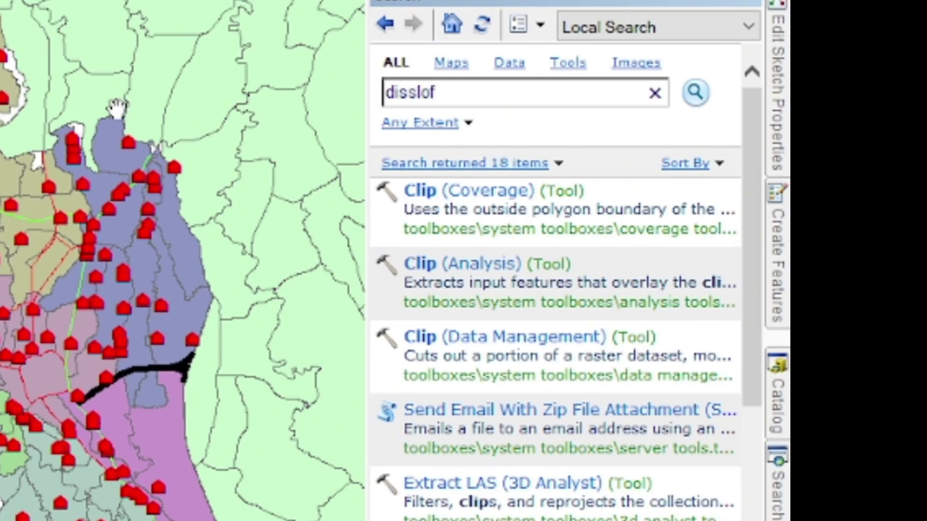
key(BackSpace)
key(BackSpace)
key(BackSpace)
text(olv)
text(e)
text(d)
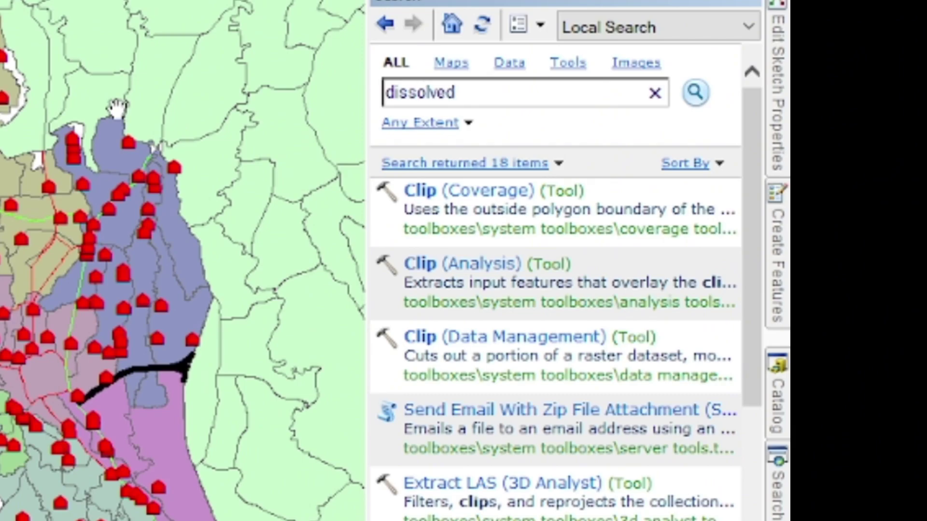
key(Return)
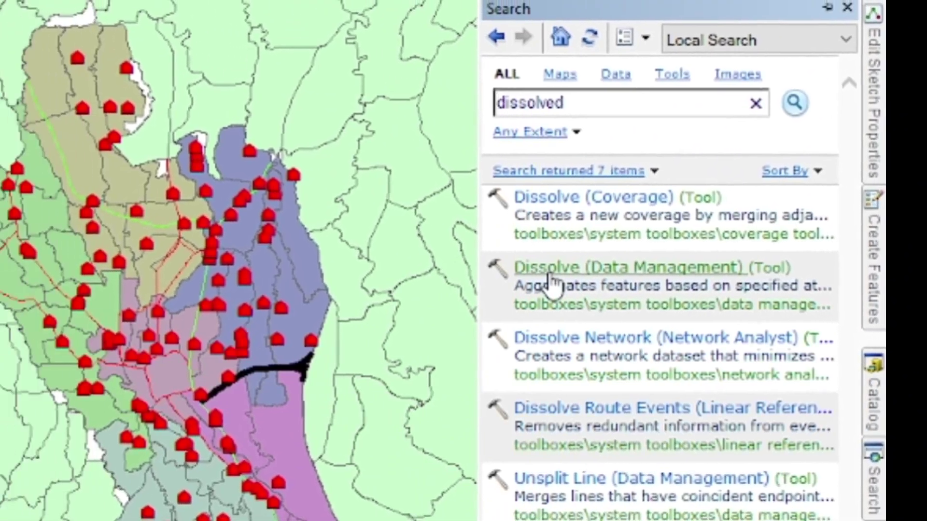
click(437, 266)
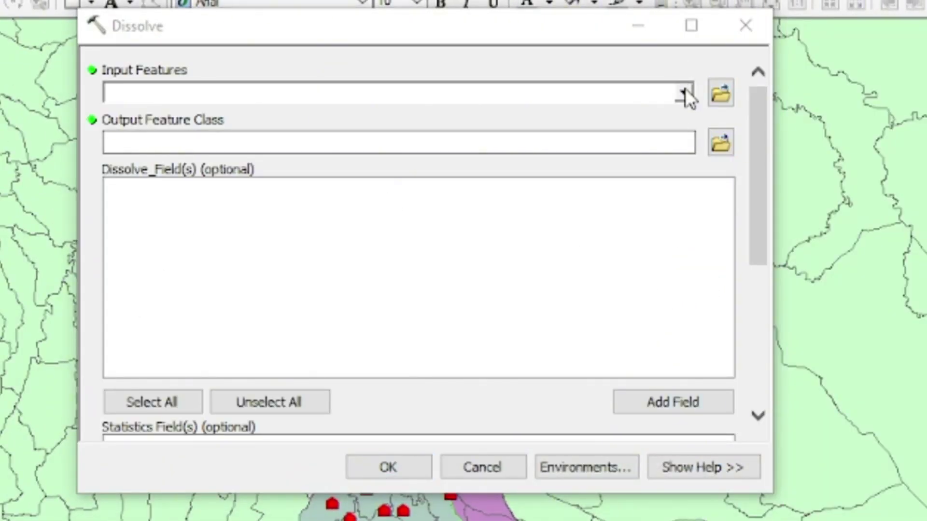
- Set the Dissolve input to ADMINISTRASIDESA_AR_25K and dissolve on the WADMKC field
click(684, 91)
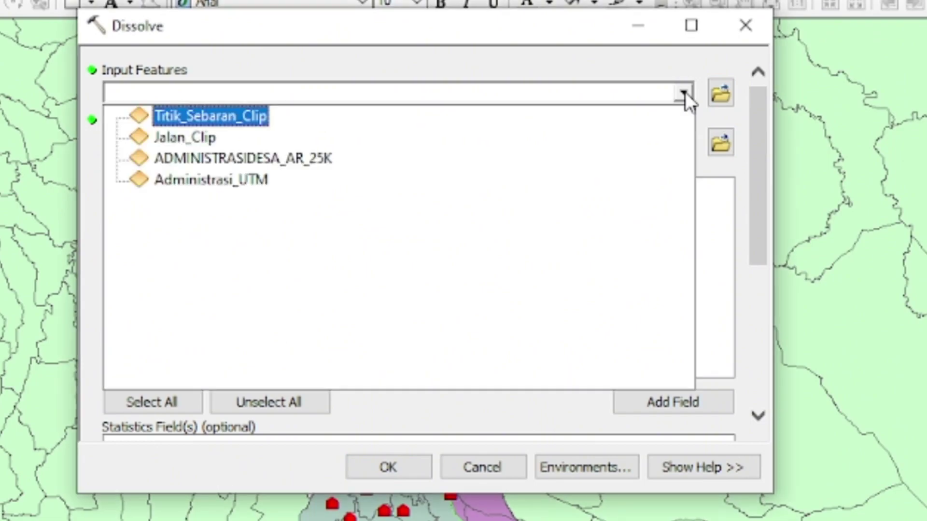
click(327, 159)
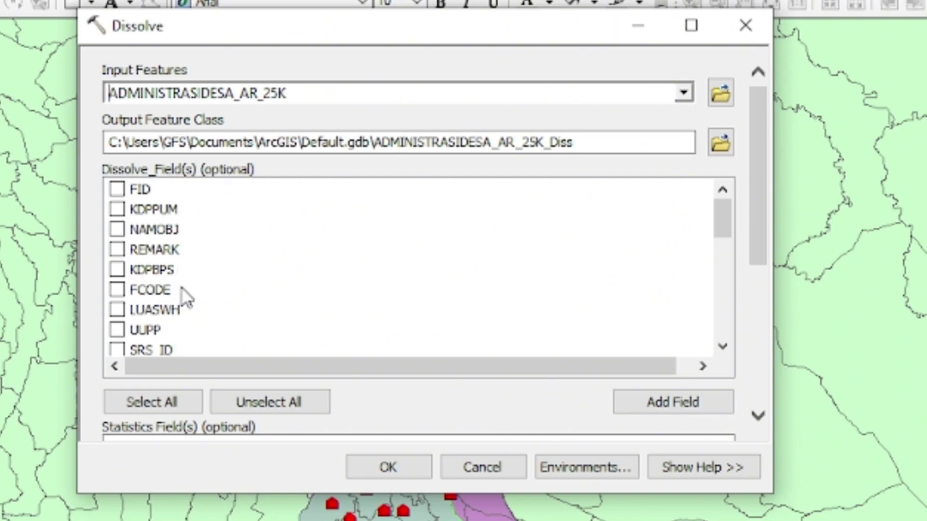
scroll(174, 251, down, 1)
scroll(175, 260, down, 4)
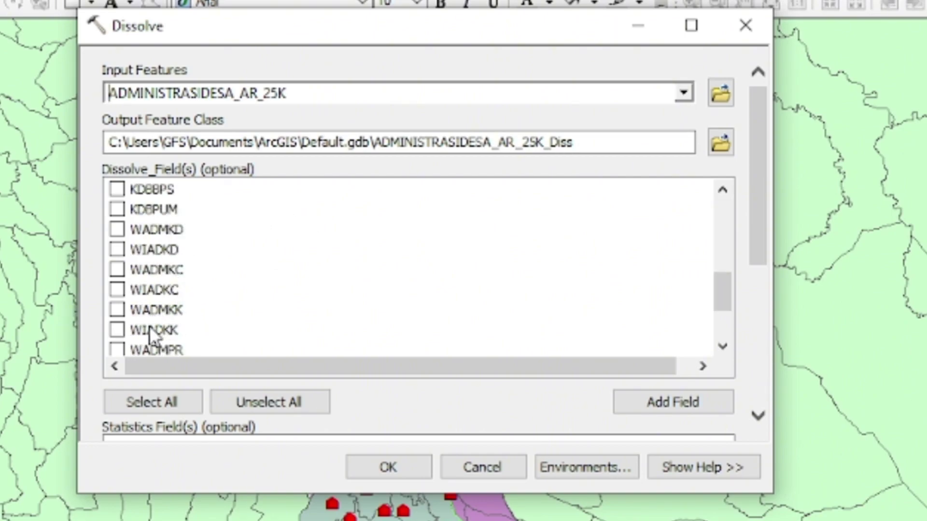
scroll(181, 256, down, 2)
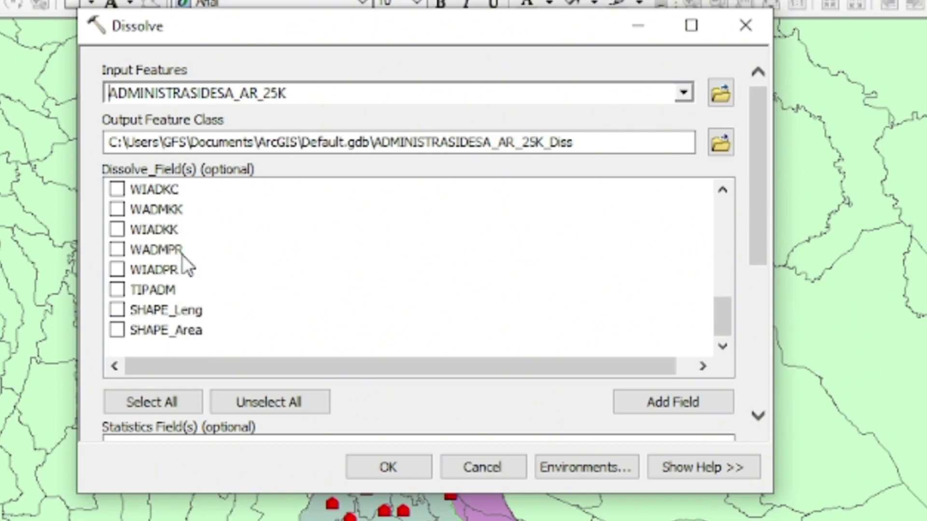
scroll(191, 279, up, 1)
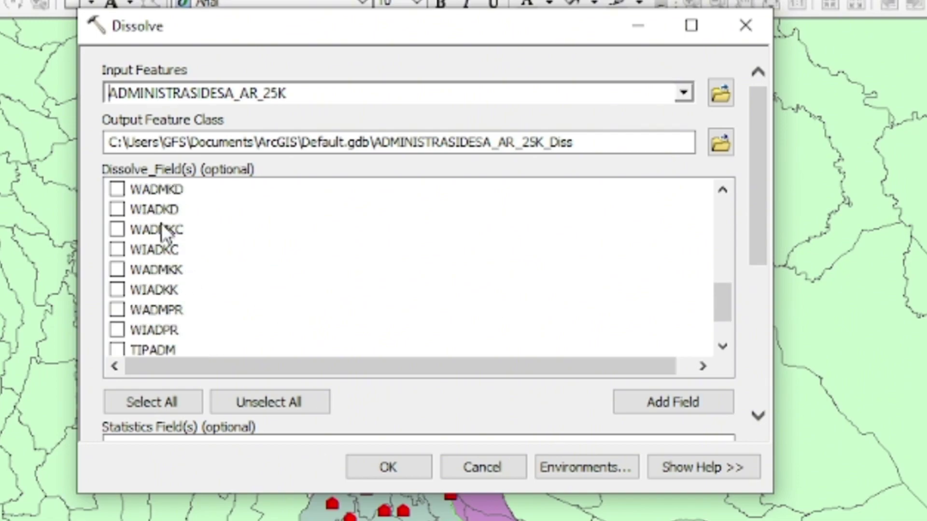
click(135, 230)
click(117, 230)
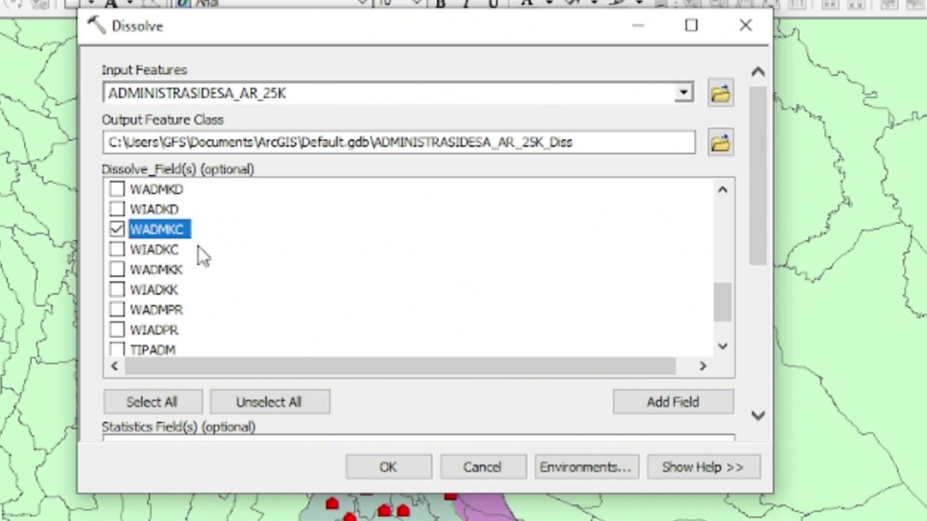
- Save the output as WADMKC_Dissolved in the Data folder and run the dissolve
click(720, 143)
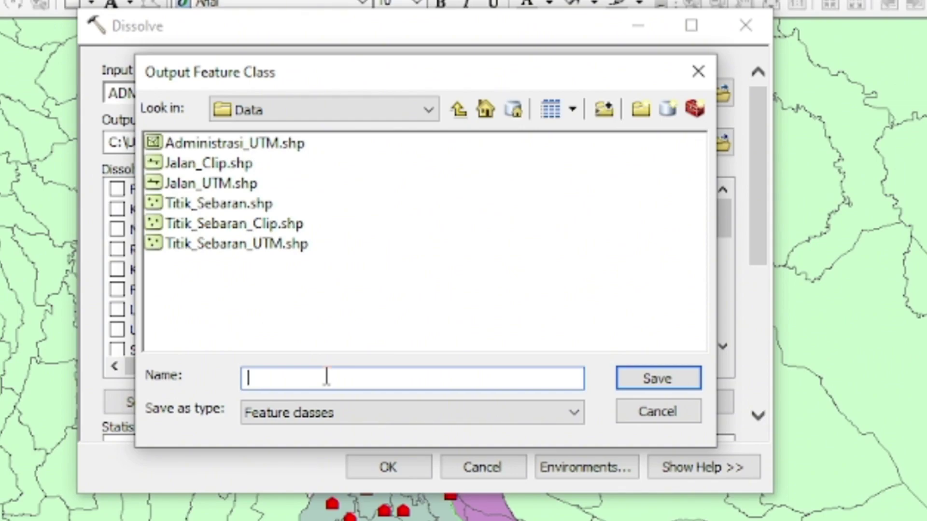
text(K)
text(W)
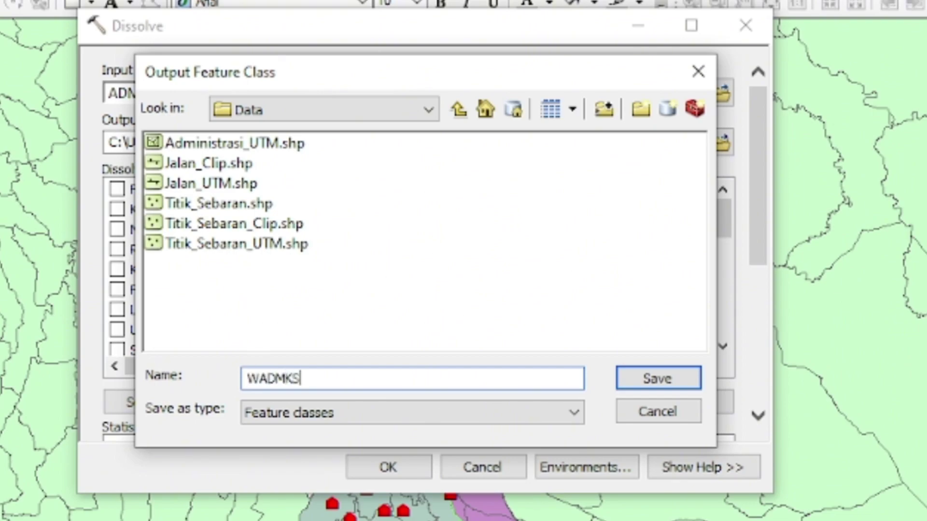
text(ADMKC)
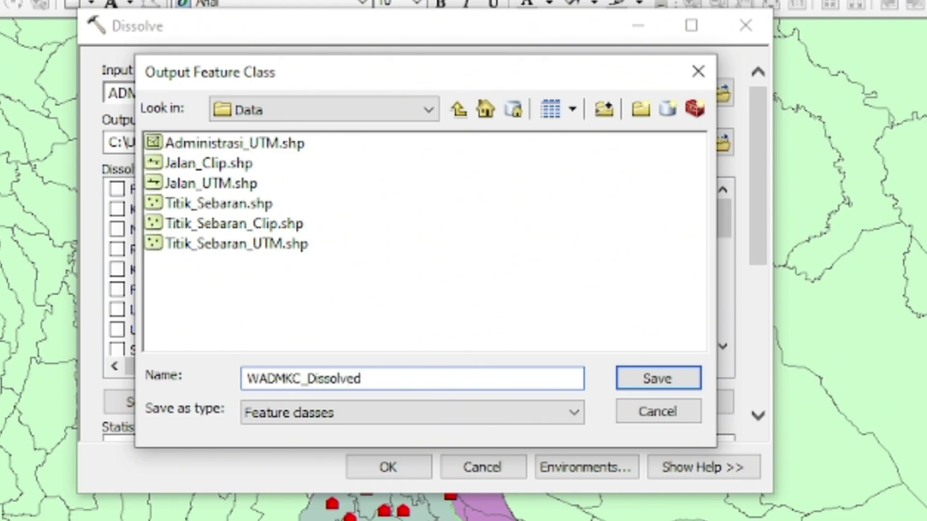
text(_Dissolved)
click(633, 378)
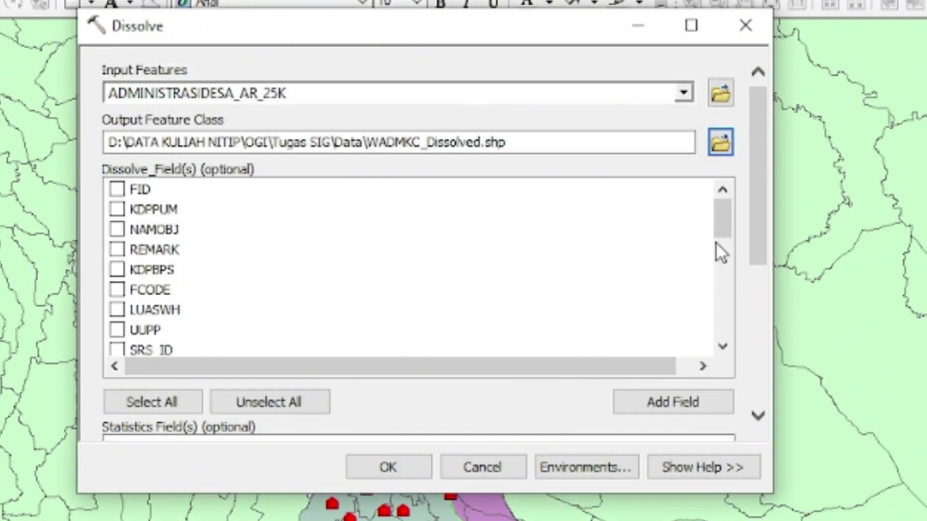
scroll(714, 266, down, 2)
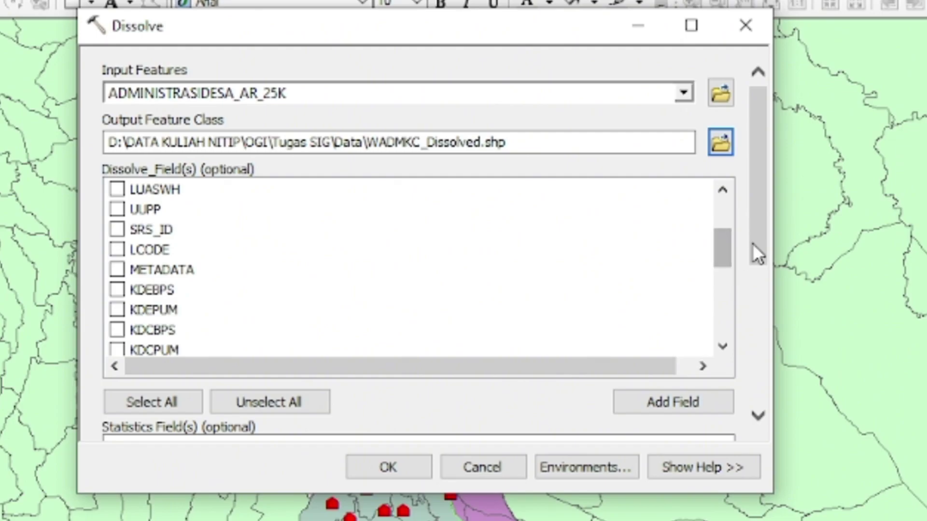
scroll(753, 266, down, 5)
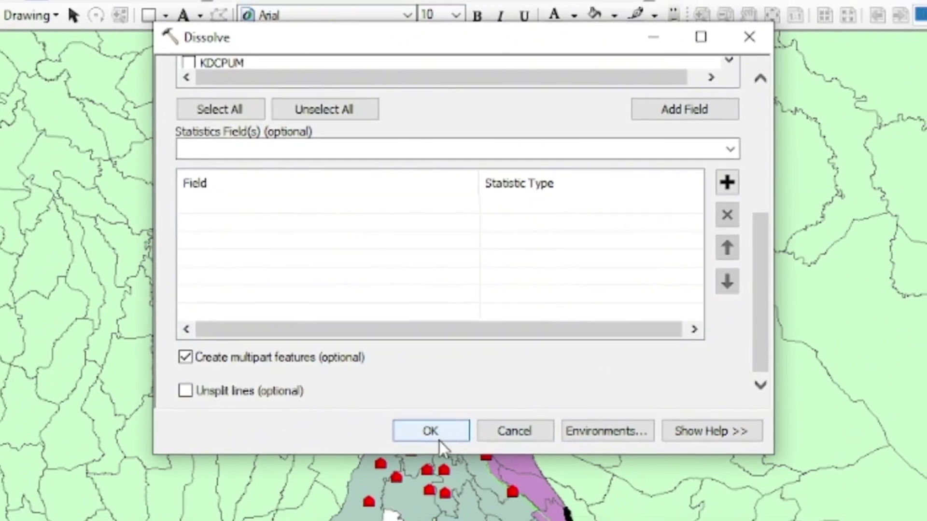
click(388, 467)
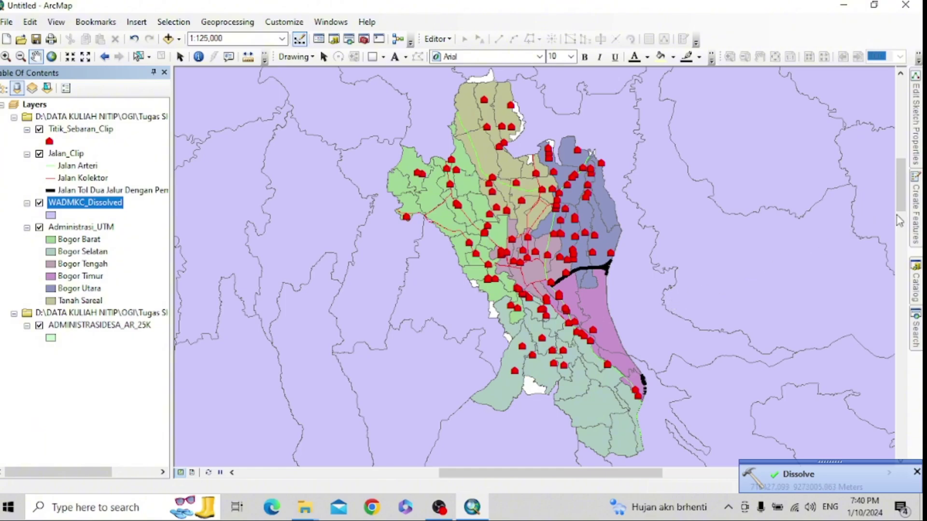
- Give the WADMKC_Dissolved layer a Hollow fill symbol
drag(901, 194, 901, 184)
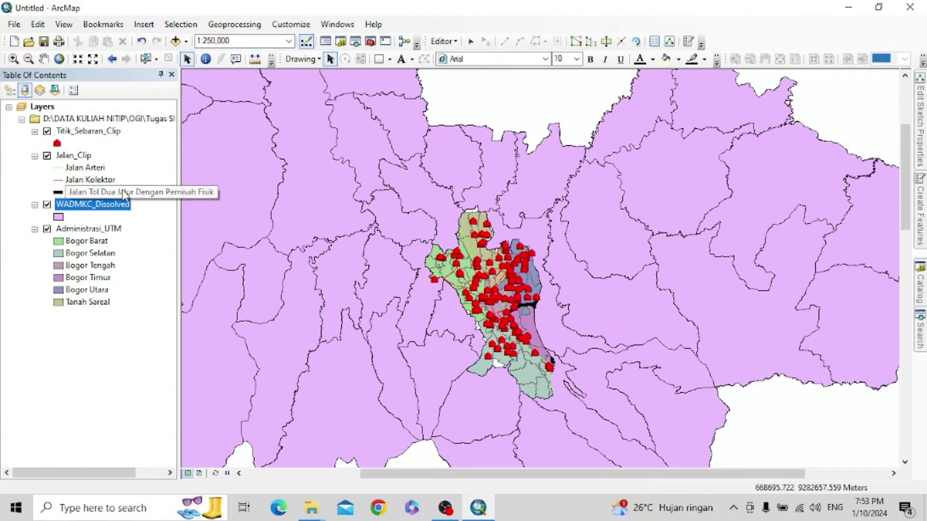
right_click(85, 210)
click(58, 216)
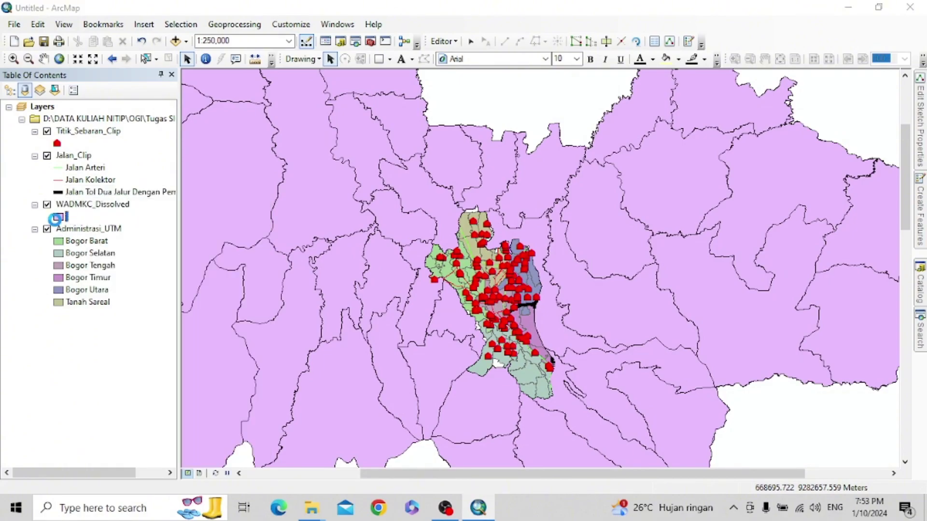
double_click(59, 217)
click(343, 244)
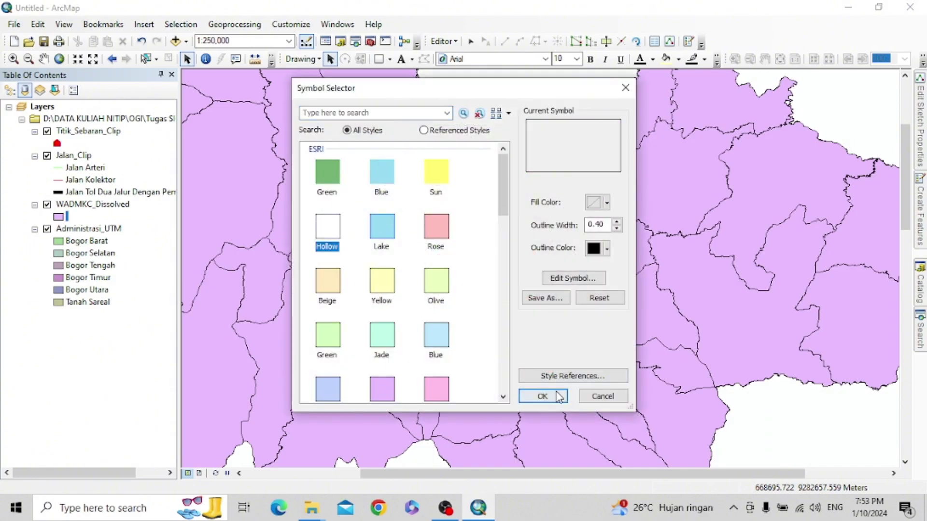
click(558, 396)
- Keep WADMKC as the label field in the WADMKC_Dissolved layer properties
click(114, 209)
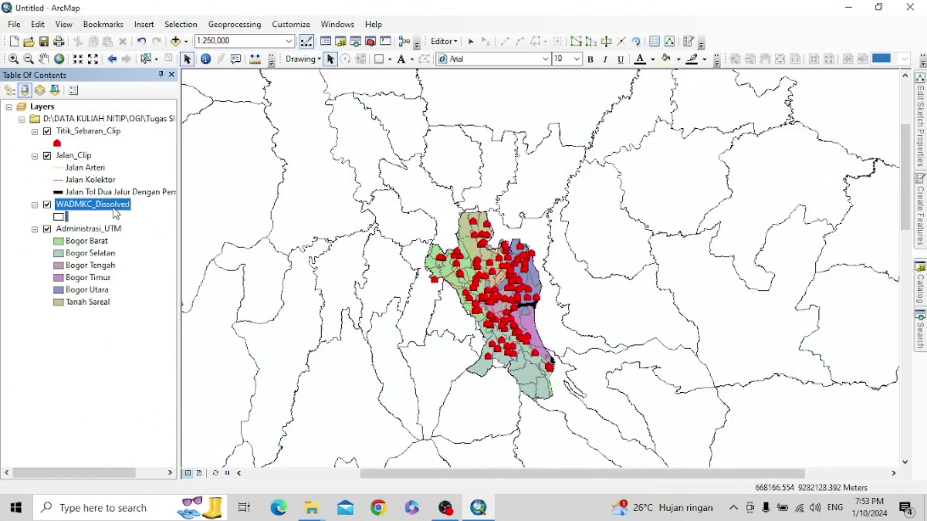
right_click(116, 214)
click(202, 481)
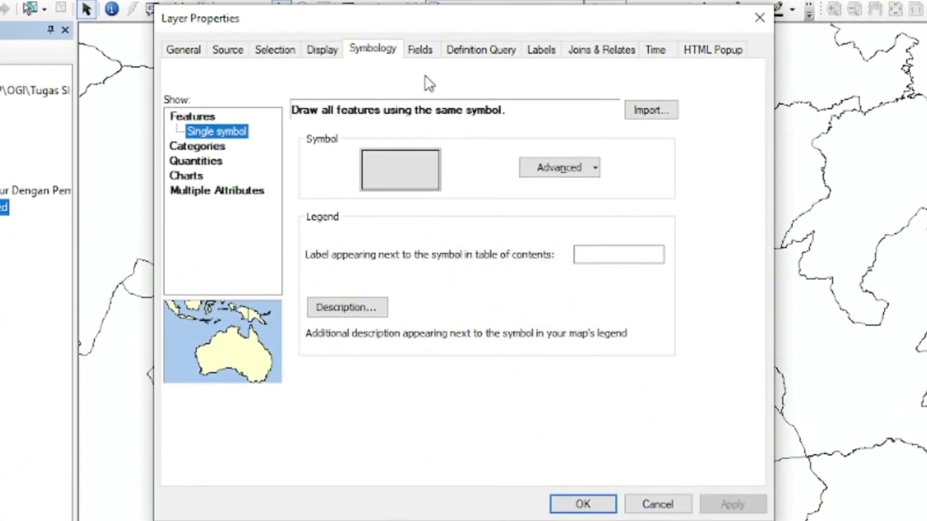
click(541, 50)
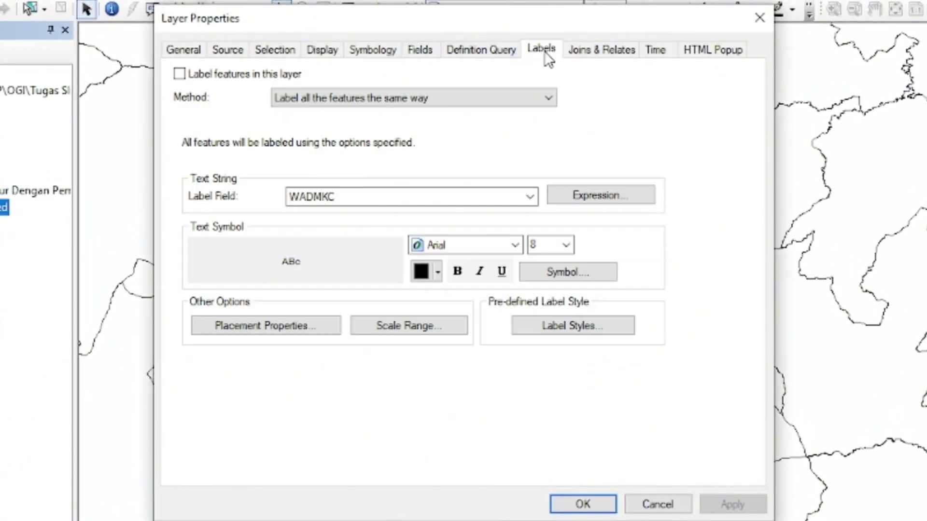
click(529, 197)
click(308, 224)
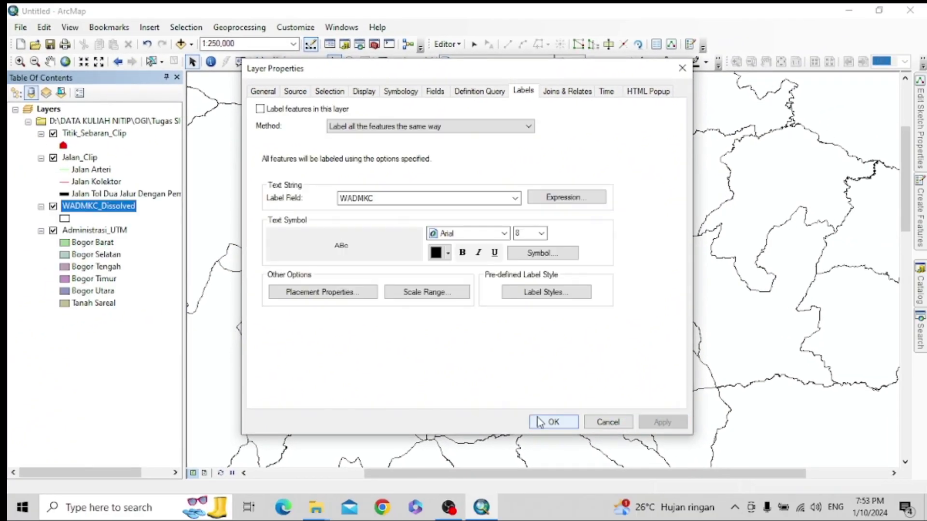
click(565, 508)
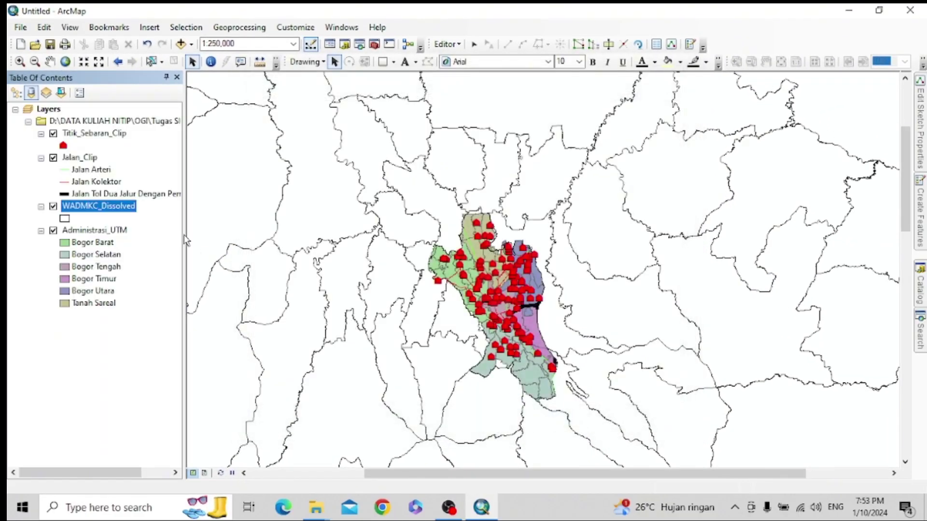
right_click(109, 215)
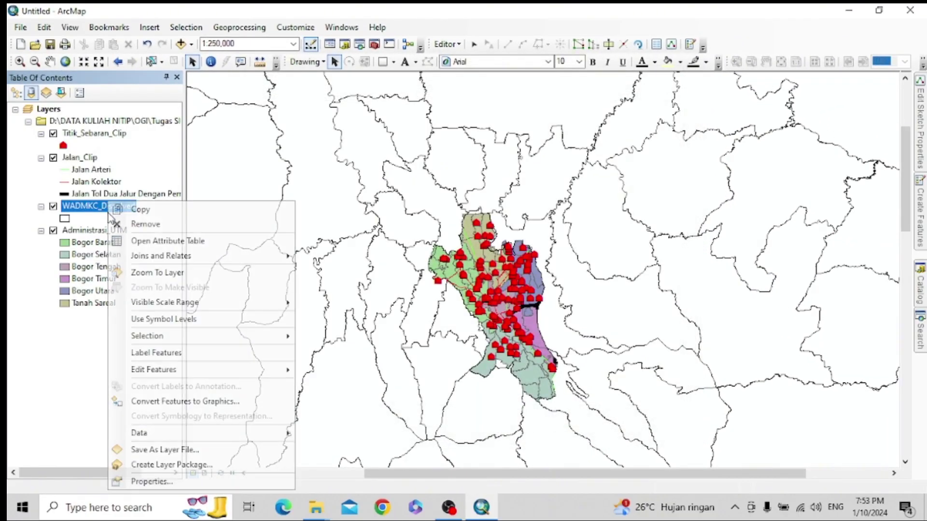
- Turn on WADMKC_Dissolved kecamatan labels and reopen the dissolve tool search results
click(177, 350)
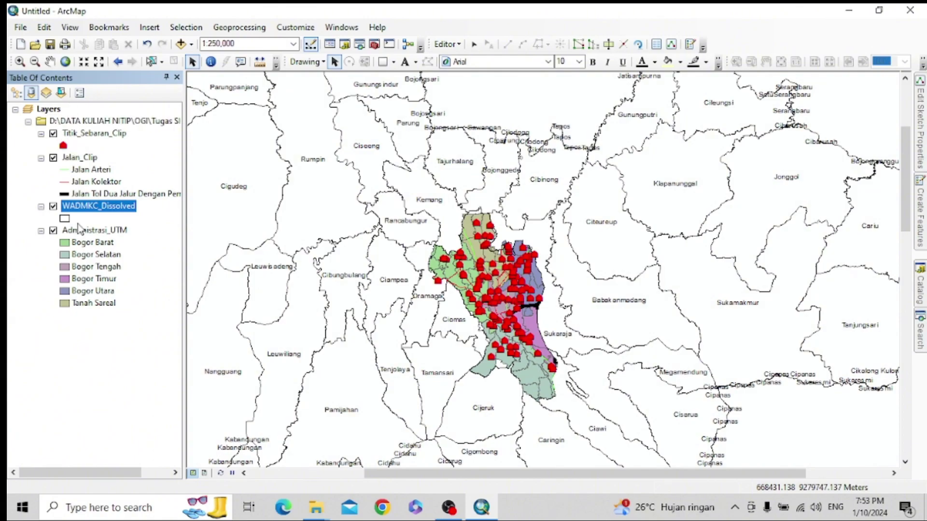
click(115, 329)
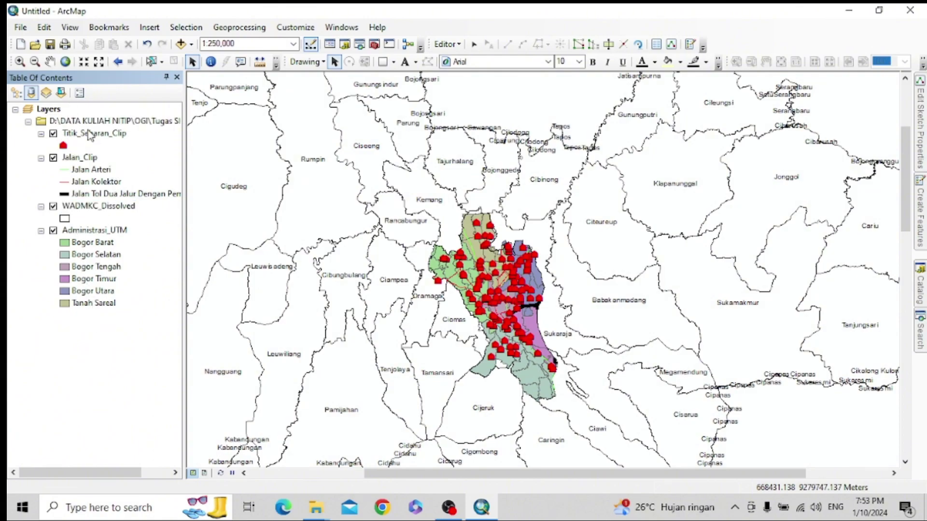
click(920, 332)
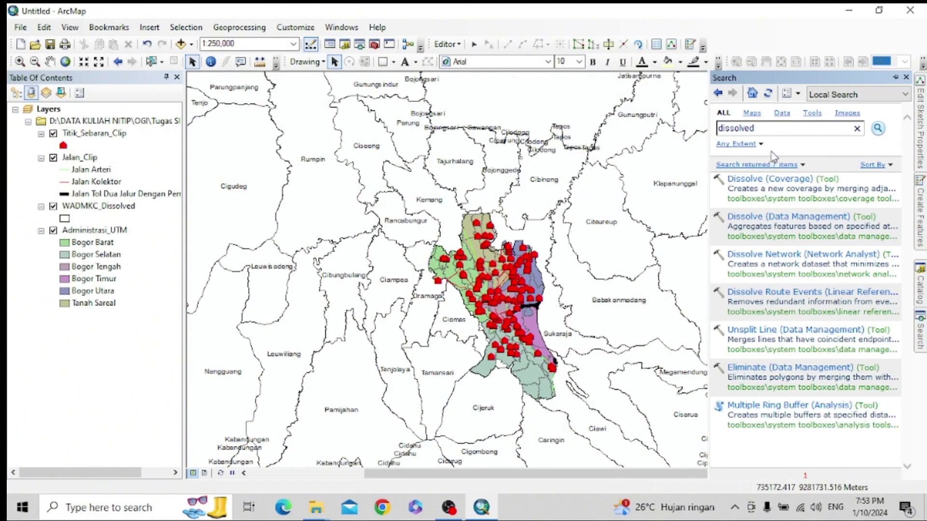
- Open Dissolve with Administrasi_UTM as input, dissolving on the WADMKC field
click(796, 217)
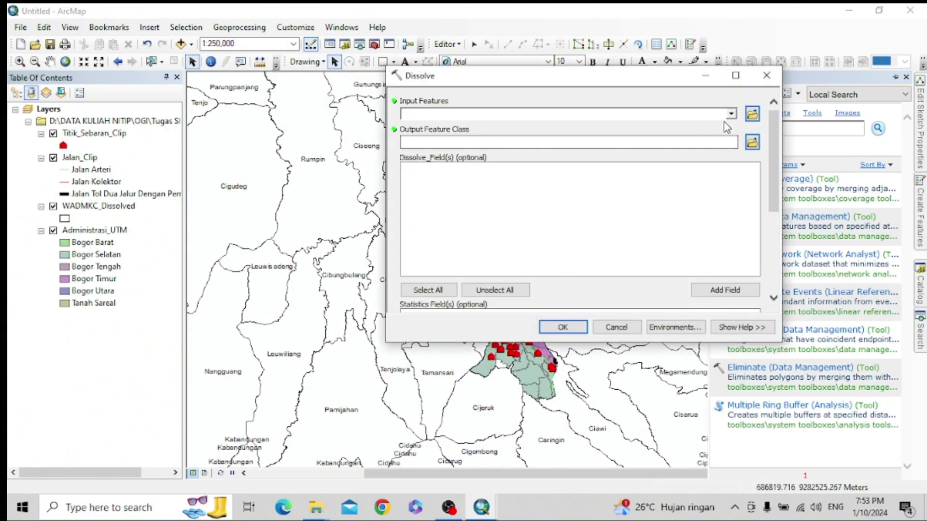
click(732, 114)
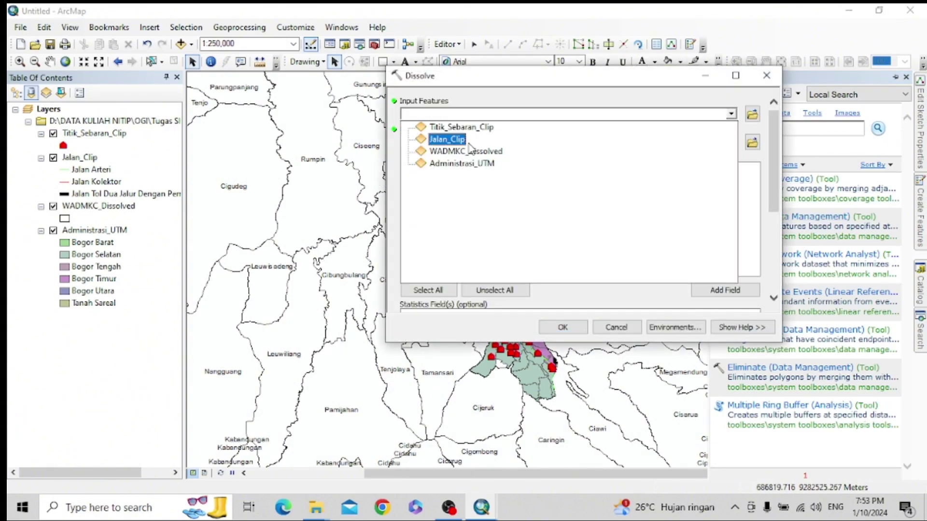
click(463, 163)
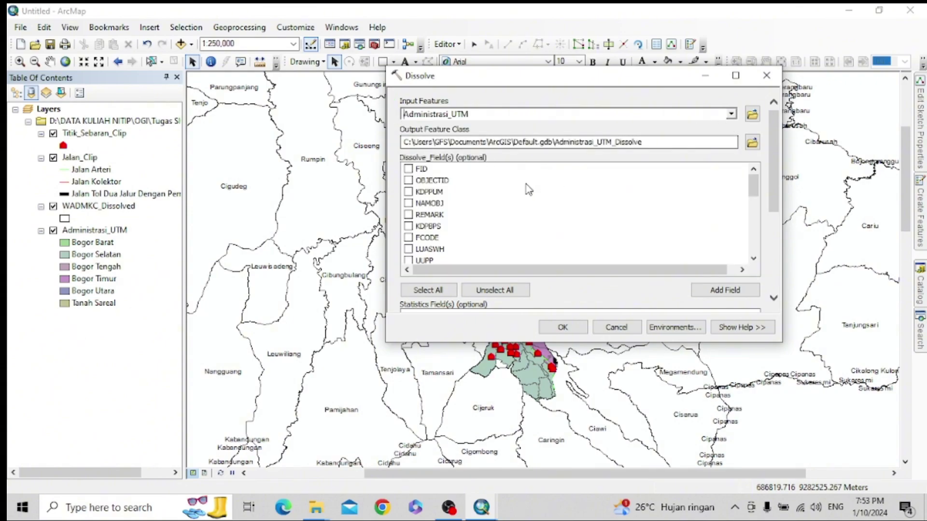
scroll(438, 232, down, 1)
scroll(438, 233, down, 3)
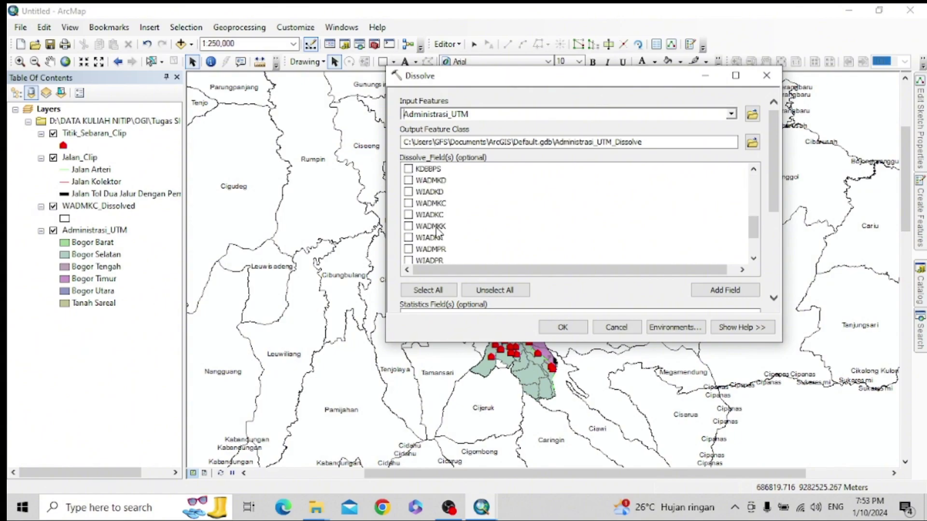
click(433, 204)
click(410, 206)
- Save the output as Administrasi_UTM_Dissolve.shp, run it, and close the completion report
click(752, 142)
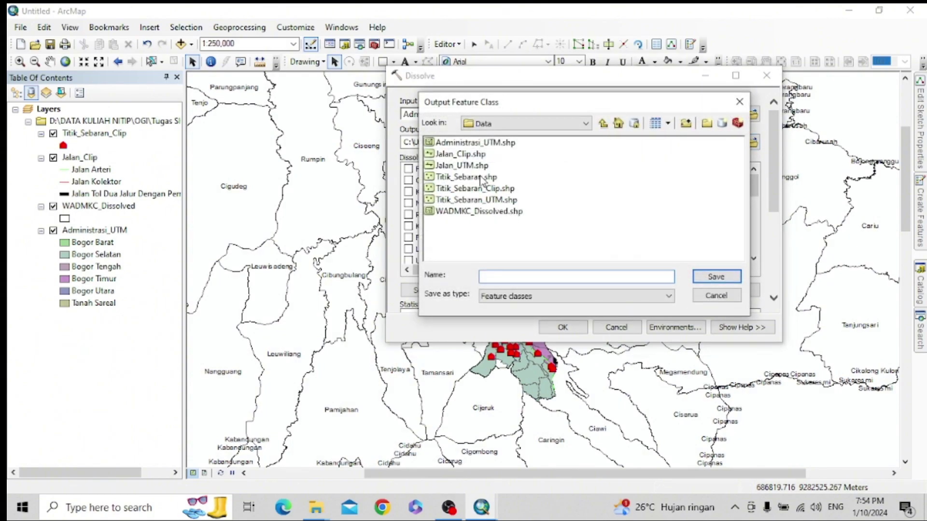
click(474, 144)
click(541, 276)
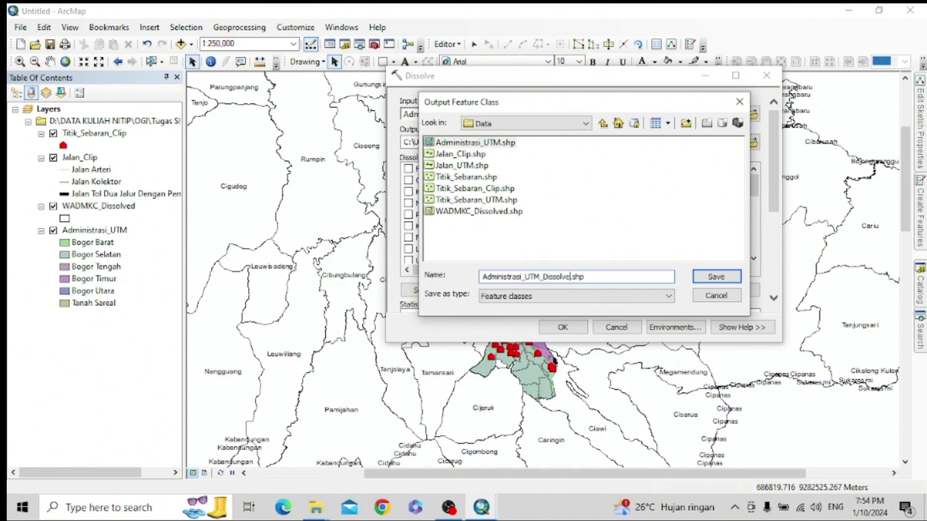
click(717, 276)
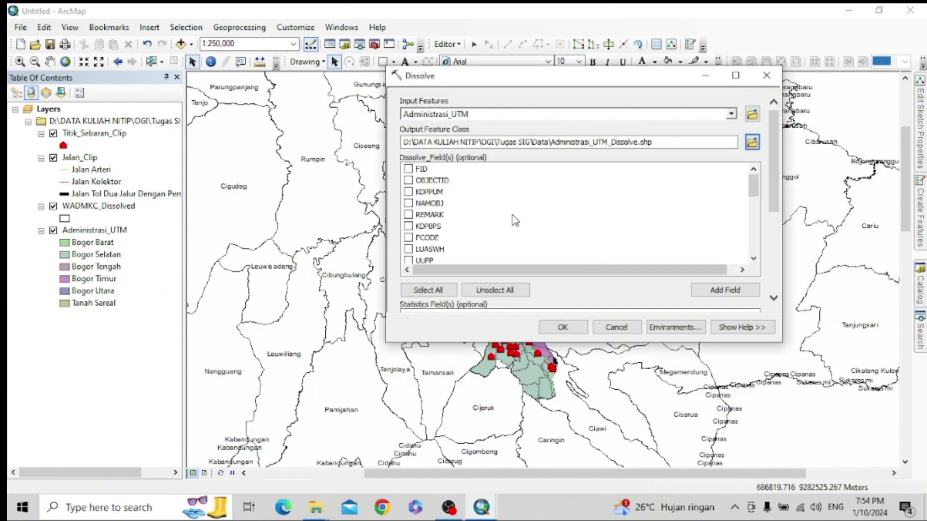
scroll(549, 223, down, 3)
scroll(541, 225, down, 2)
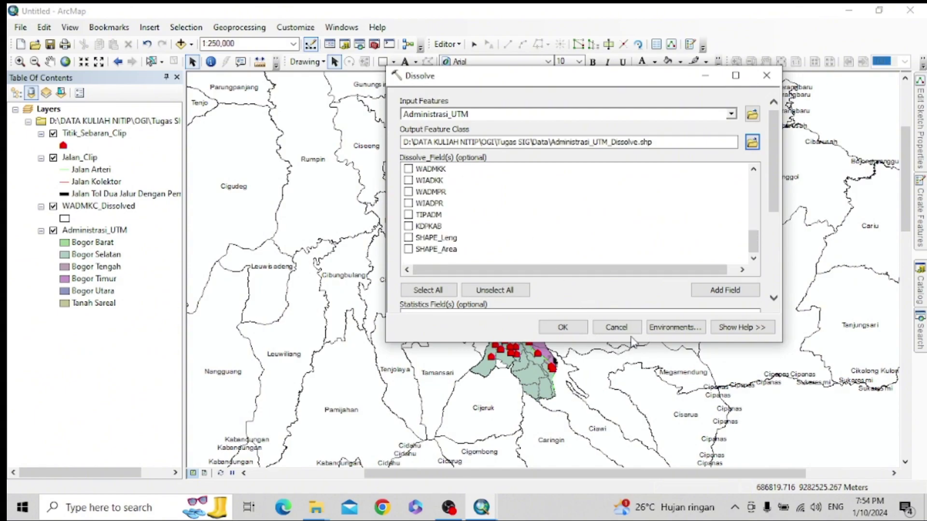
click(563, 327)
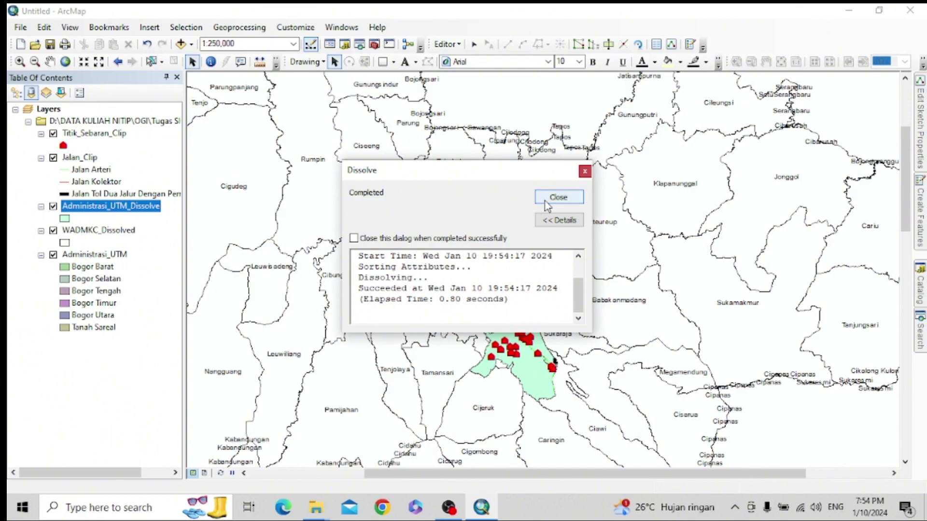
click(576, 197)
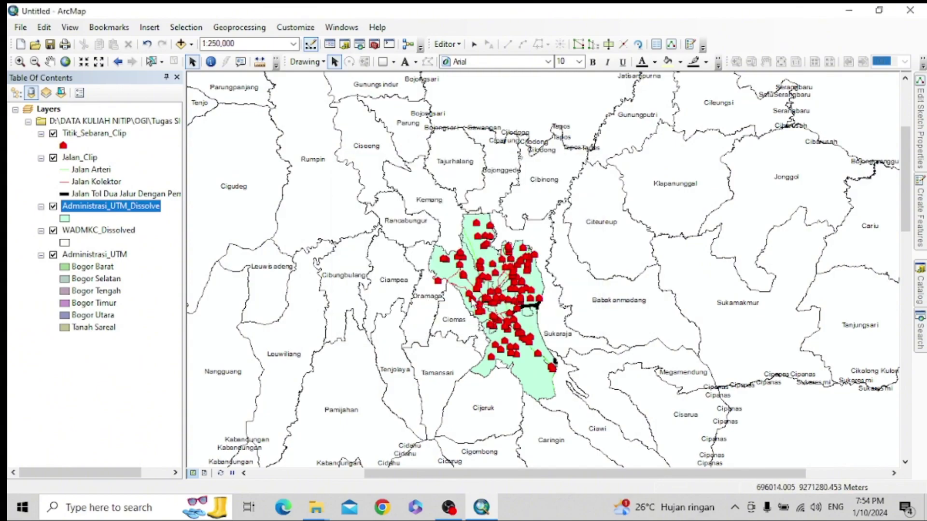
- Hide the Administrasi_UTM layer and open Administrasi_UTM_Dissolve's Layer Properties
scroll(489, 290, up, 2)
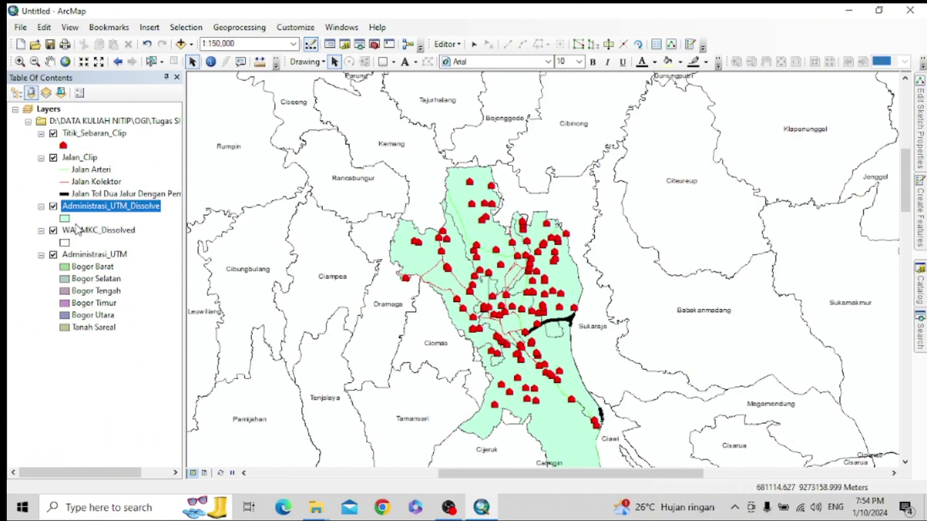
click(54, 255)
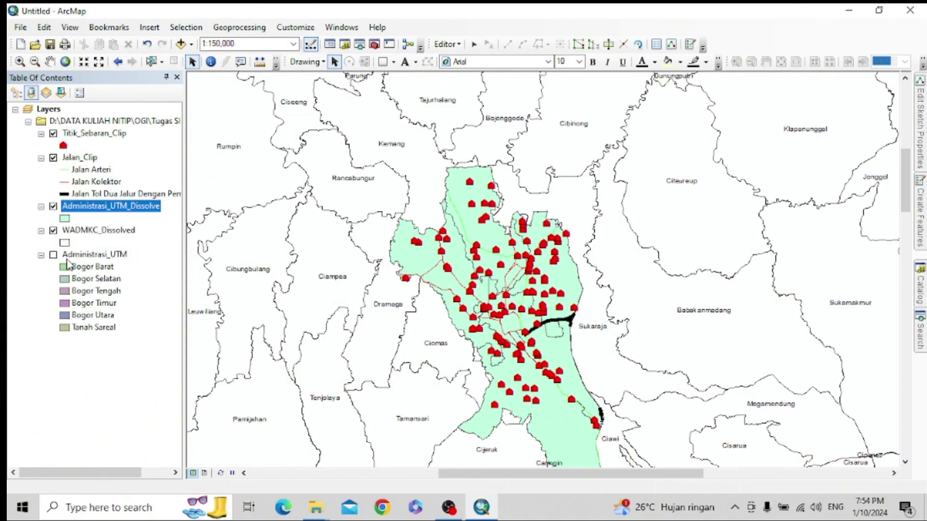
right_click(72, 255)
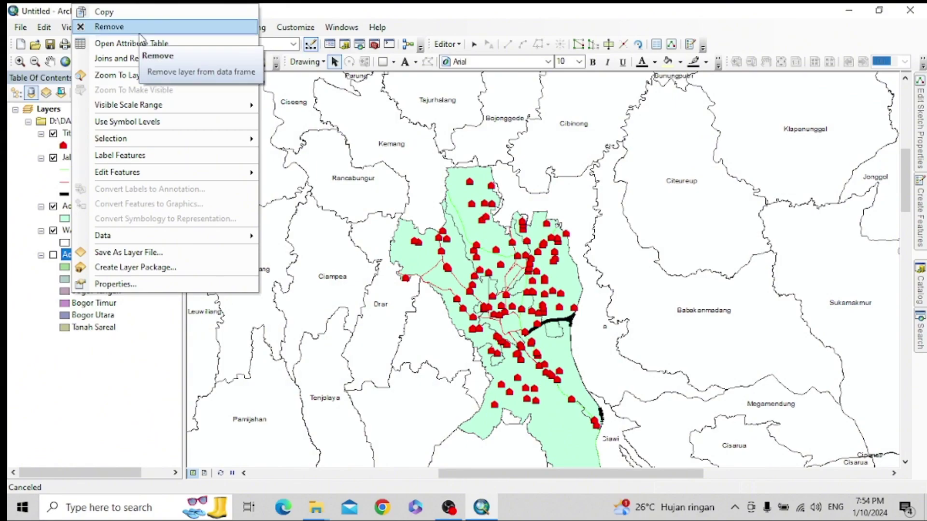
click(449, 507)
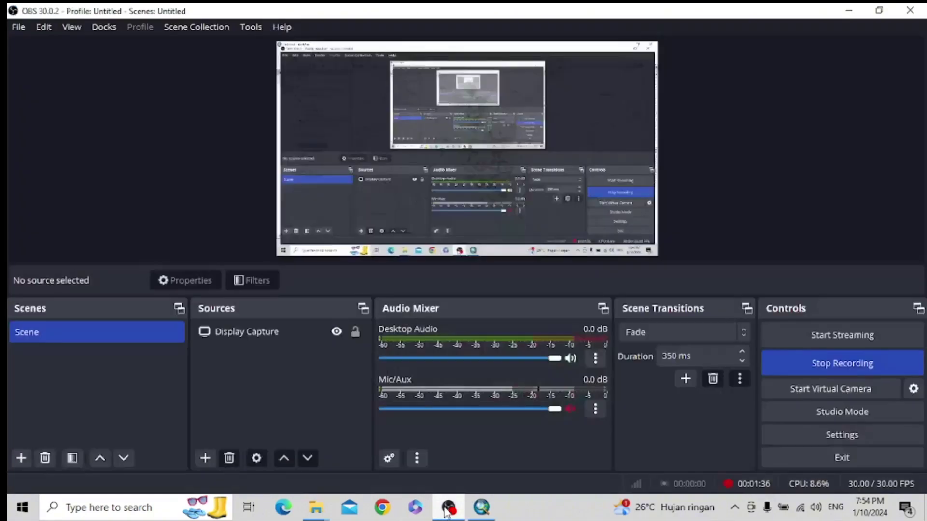
click(849, 9)
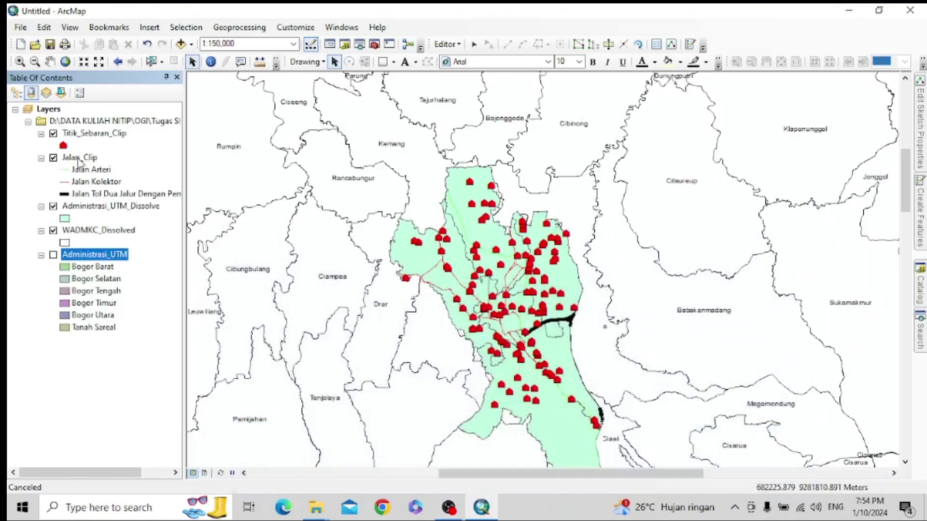
right_click(98, 258)
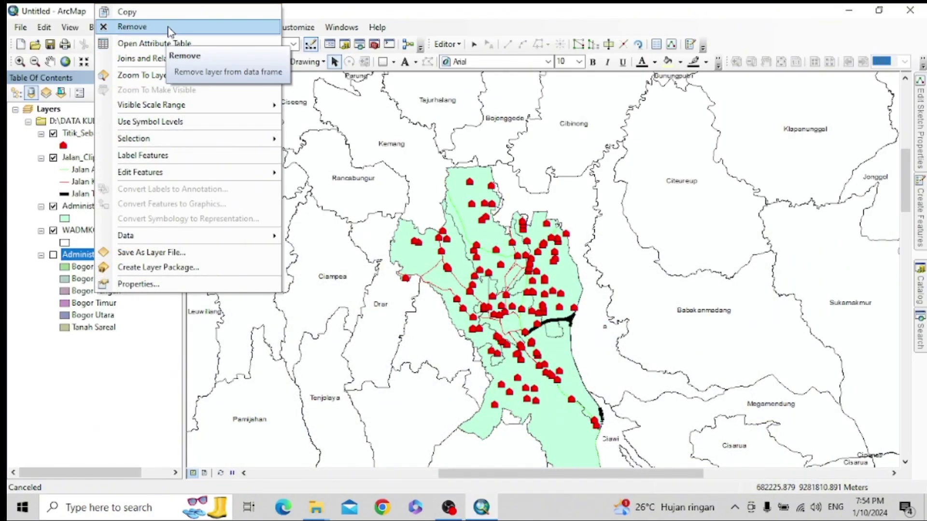
click(58, 424)
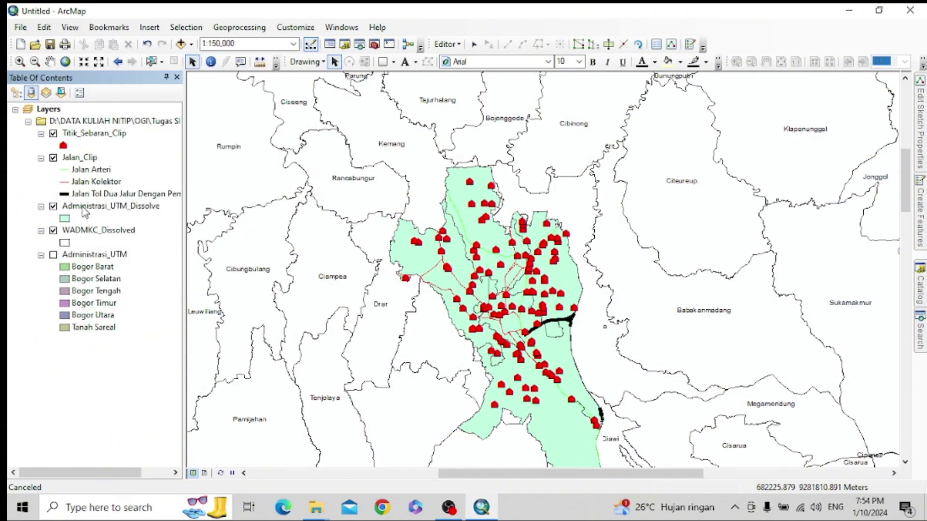
right_click(84, 212)
click(141, 480)
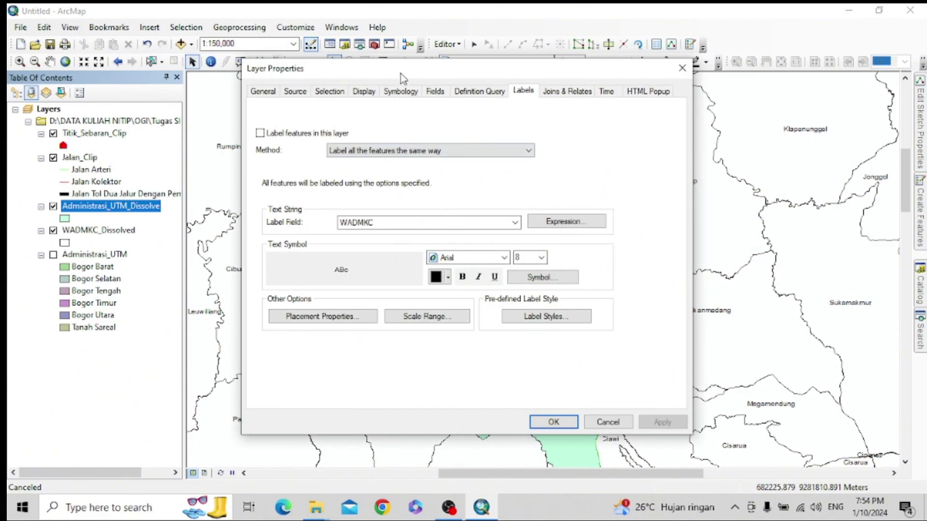
- Colour Administrasi_UTM_Dissolve by unique WADMKC values, excluding <all other values> and blanking the heading
click(402, 95)
click(264, 138)
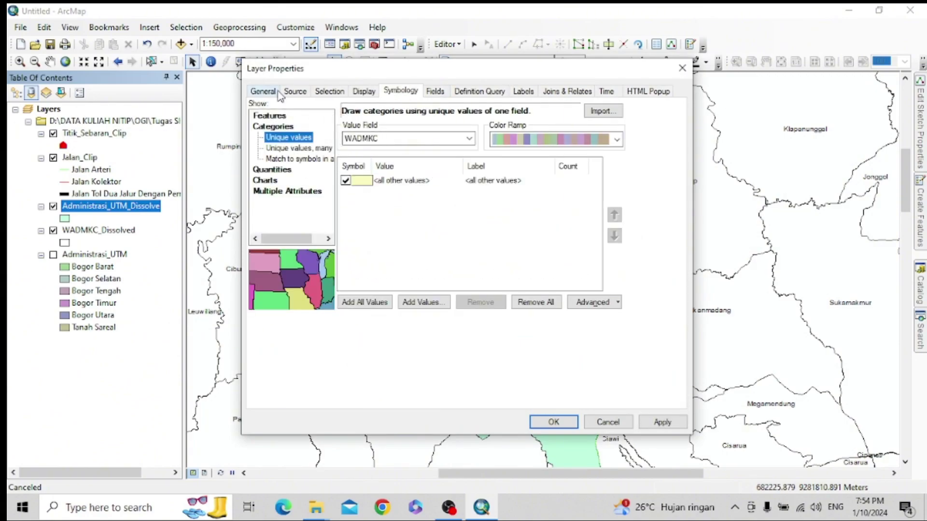
click(296, 93)
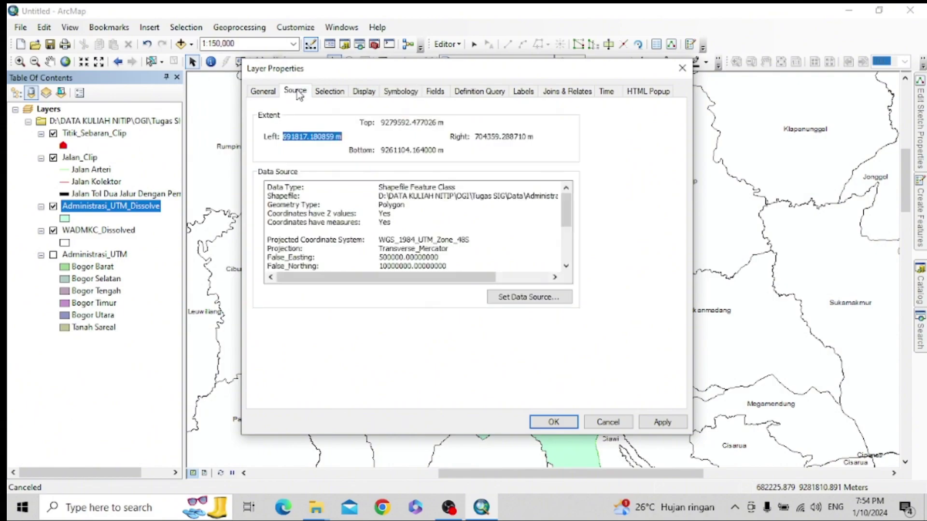
click(401, 91)
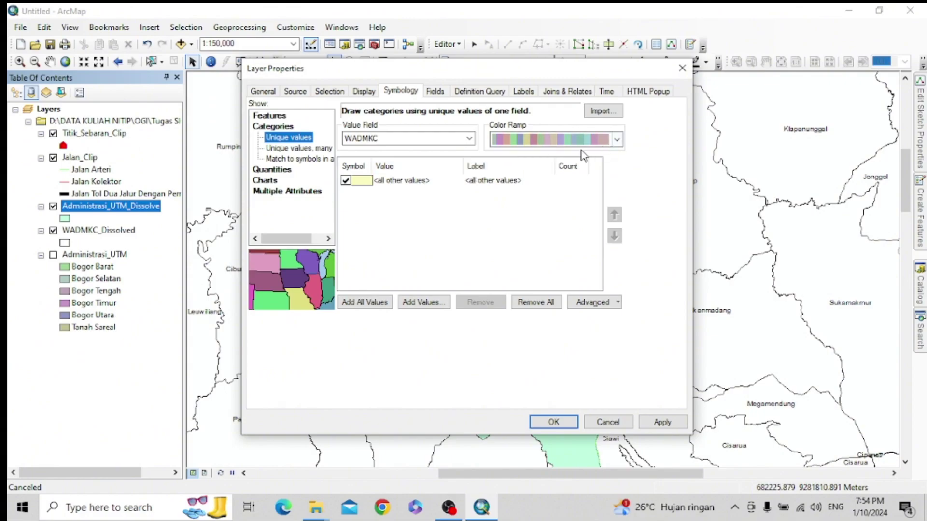
click(364, 302)
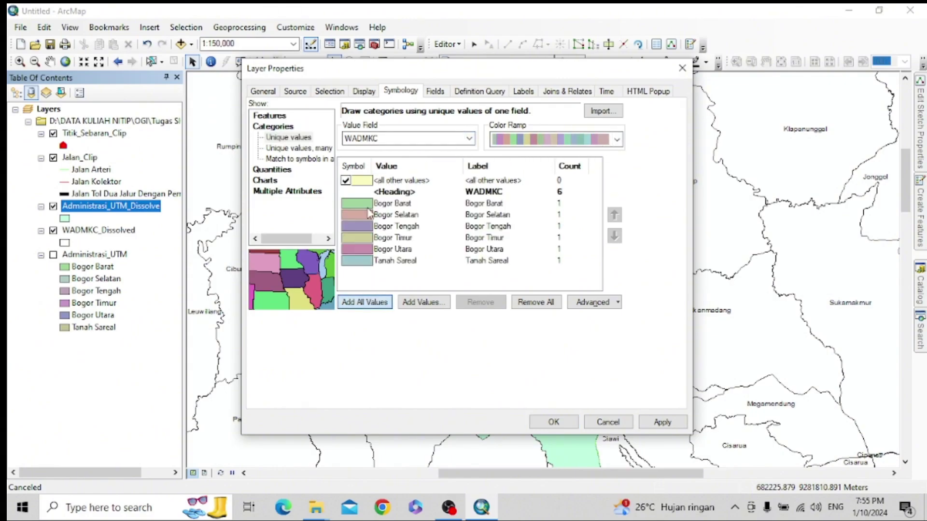
click(346, 181)
click(500, 193)
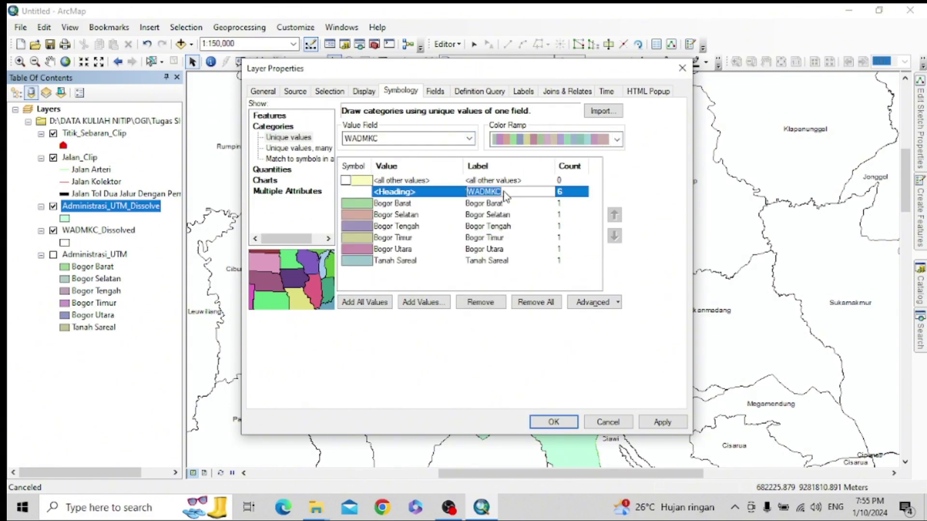
key(BackSpace)
key(Return)
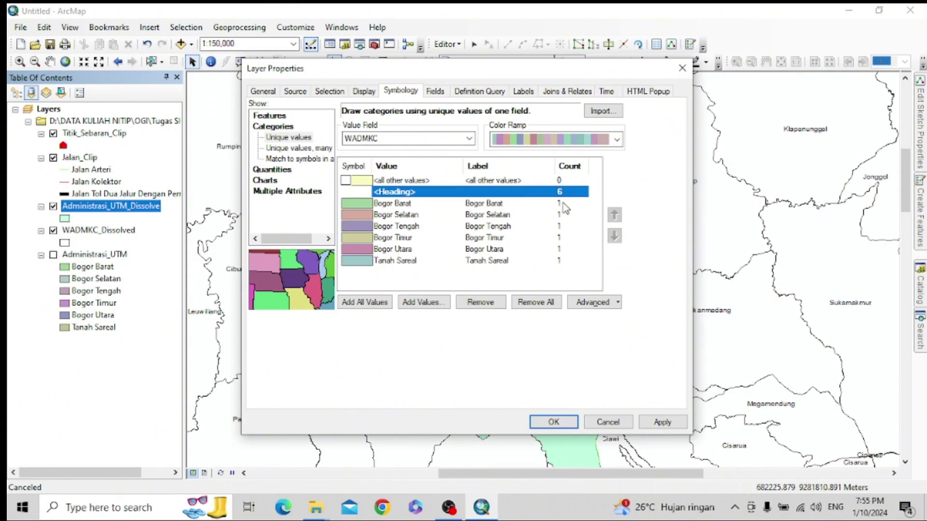
click(615, 143)
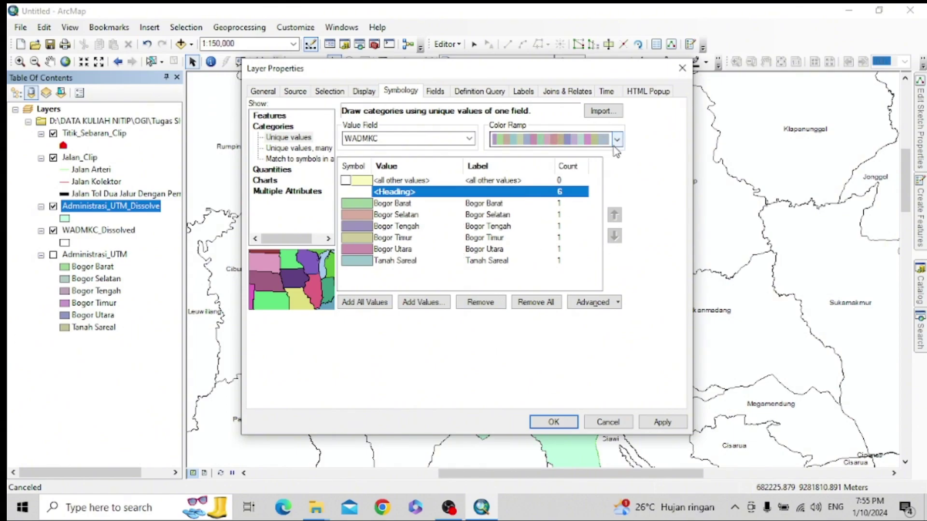
click(662, 422)
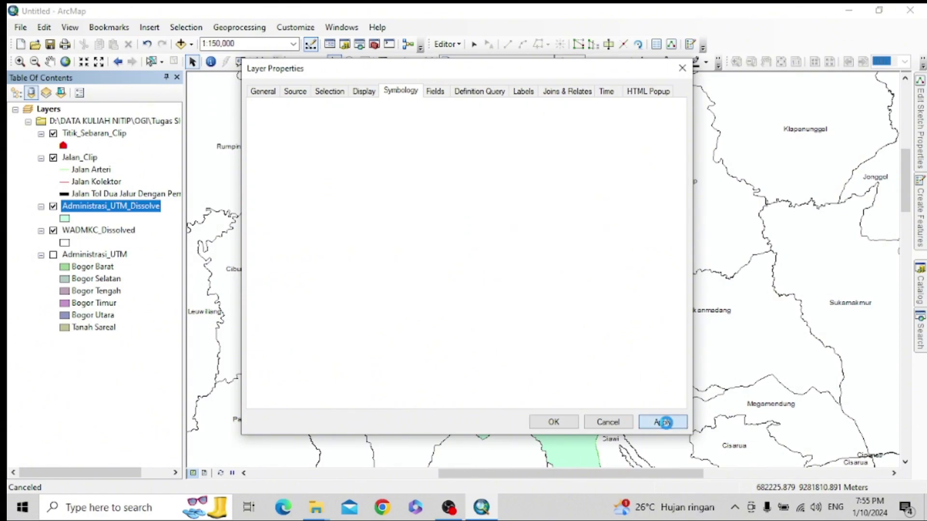
click(553, 422)
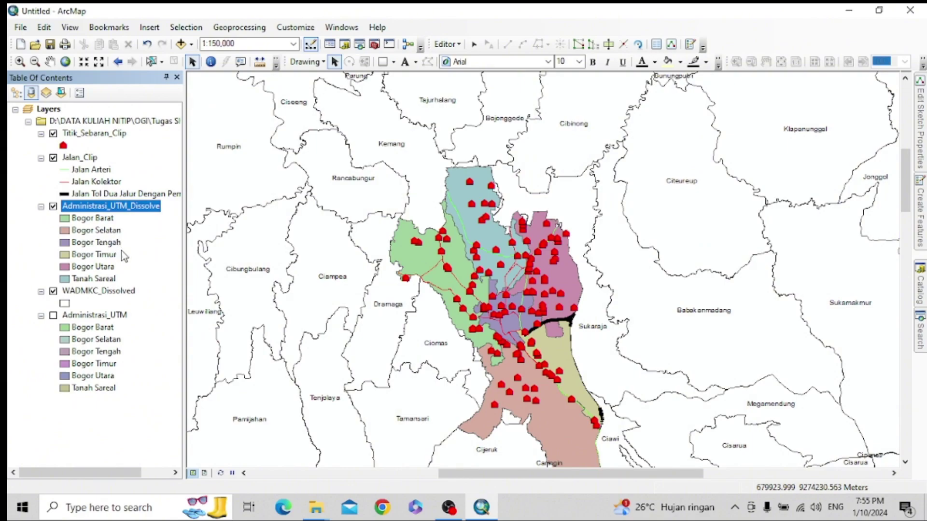
- Remove Administrasi_UTM and switch the Administrasi_UTM_Dissolve districts to a pastel colour ramp
right_click(112, 315)
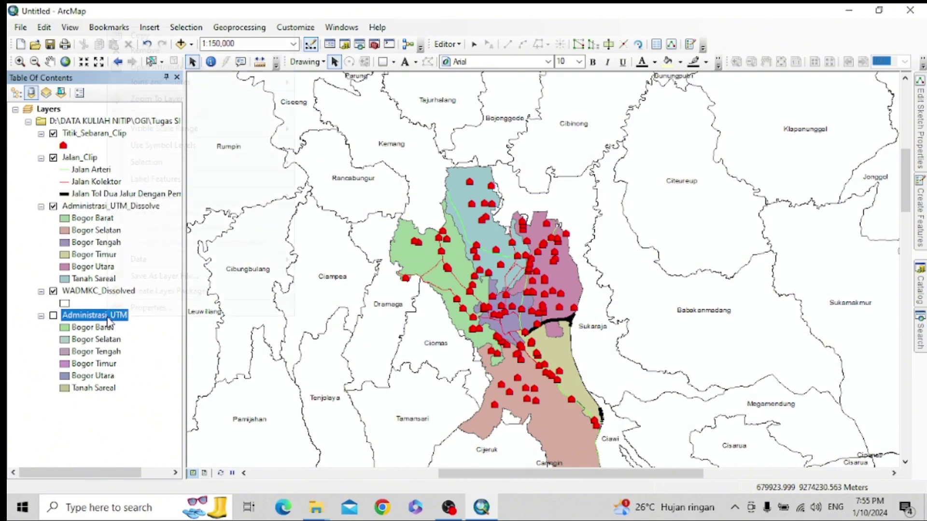
click(161, 58)
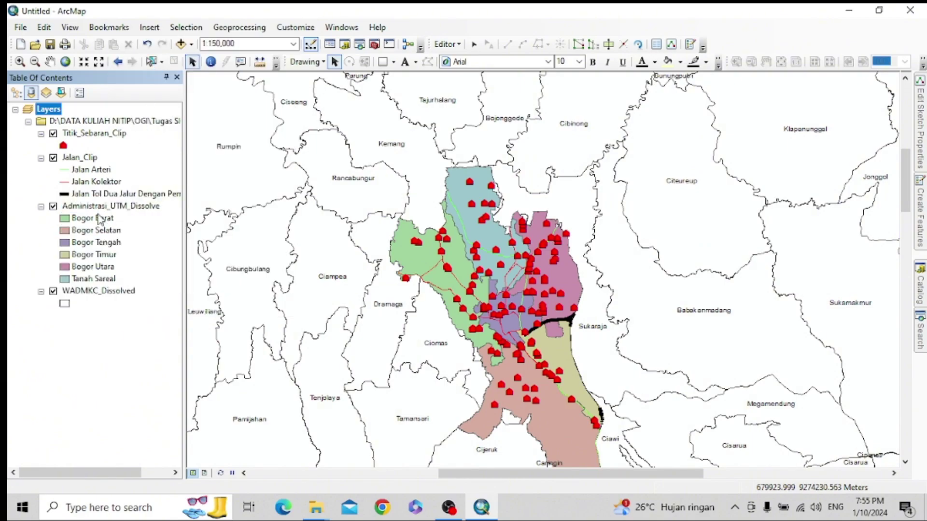
right_click(110, 210)
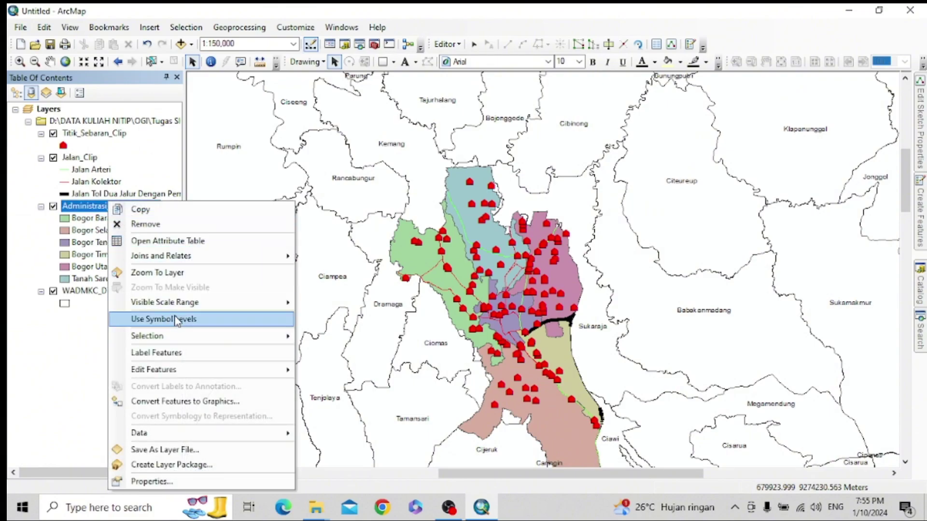
click(155, 479)
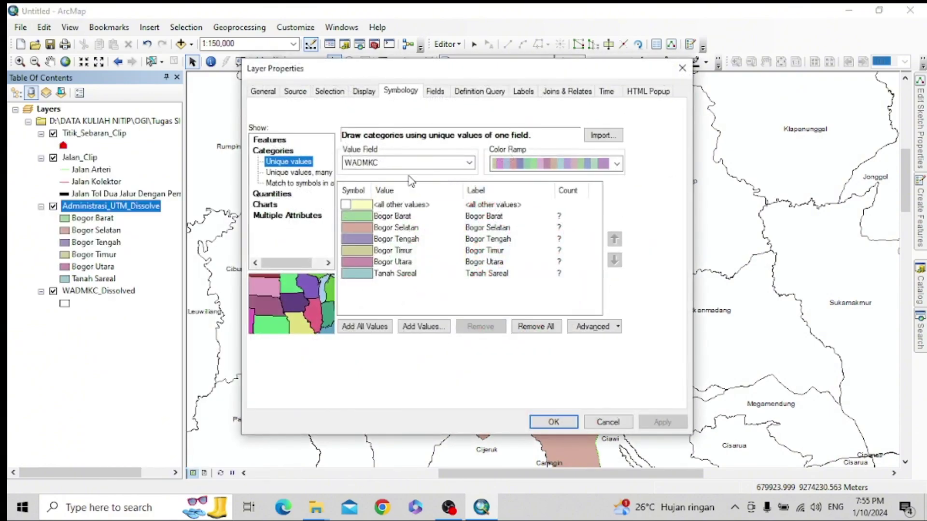
click(617, 164)
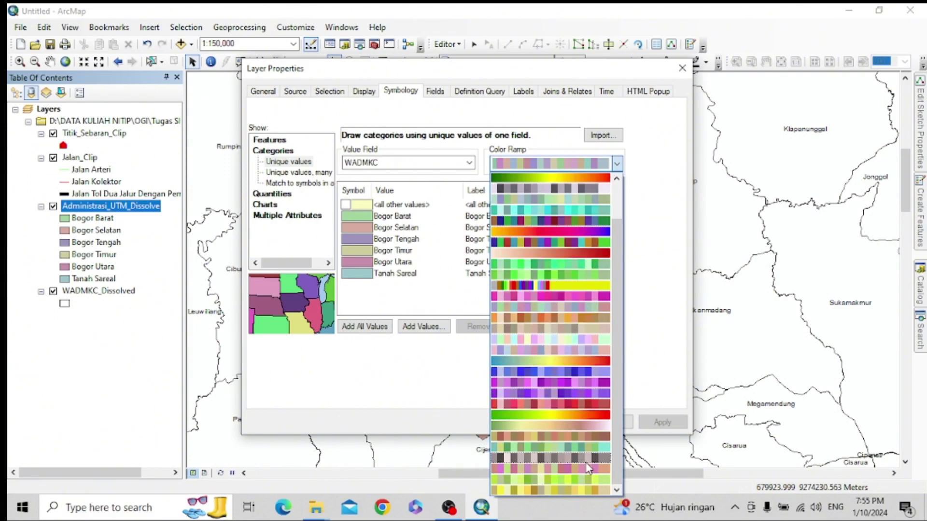
scroll(579, 279, up, 2)
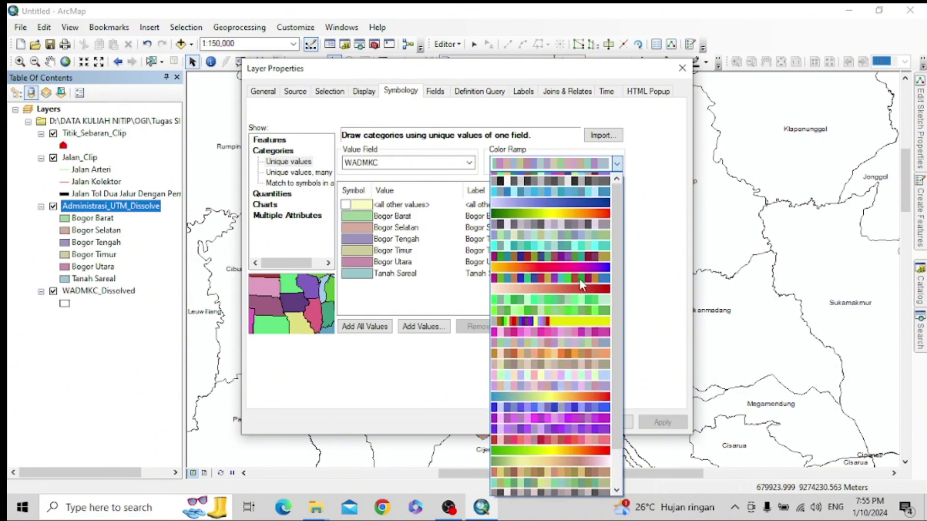
click(569, 241)
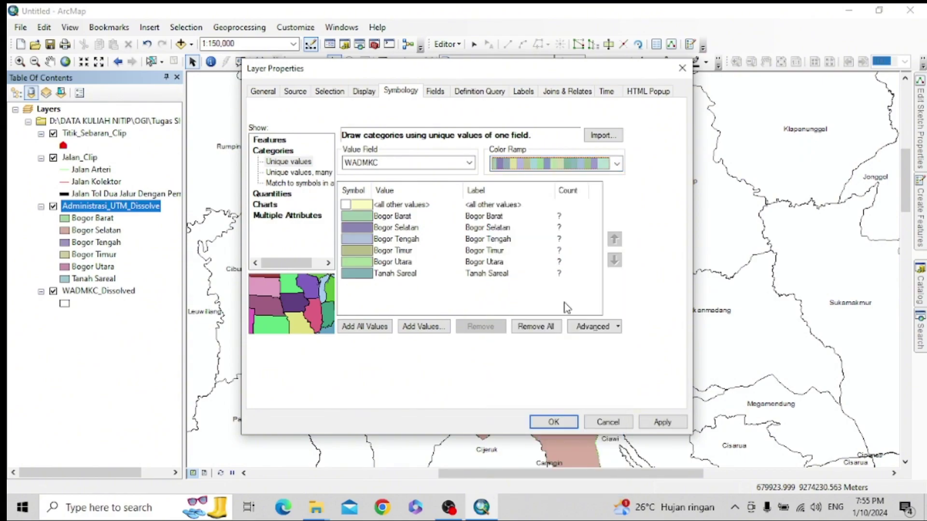
click(661, 422)
click(553, 422)
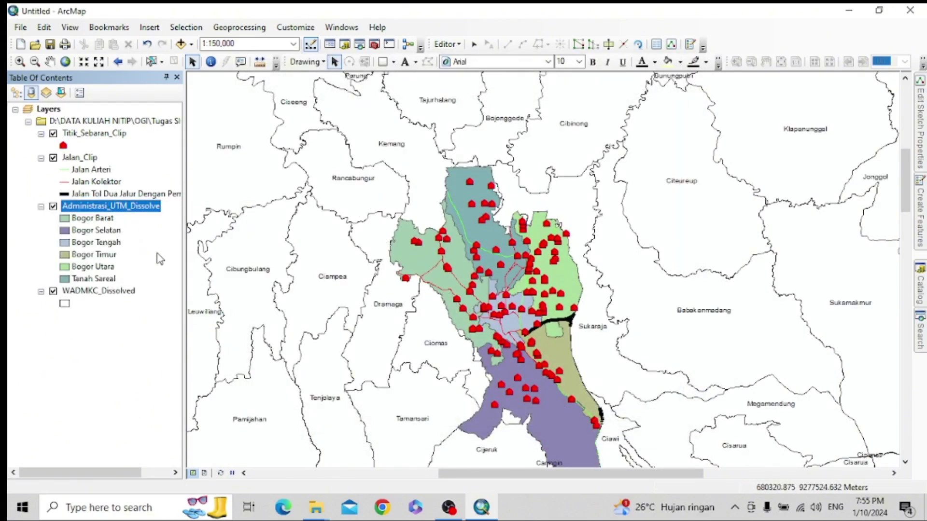
right_click(107, 207)
- Label the Administrasi_UTM_Dissolve kecamatan polygons with the WADMKC field and turn on Label Features
click(202, 479)
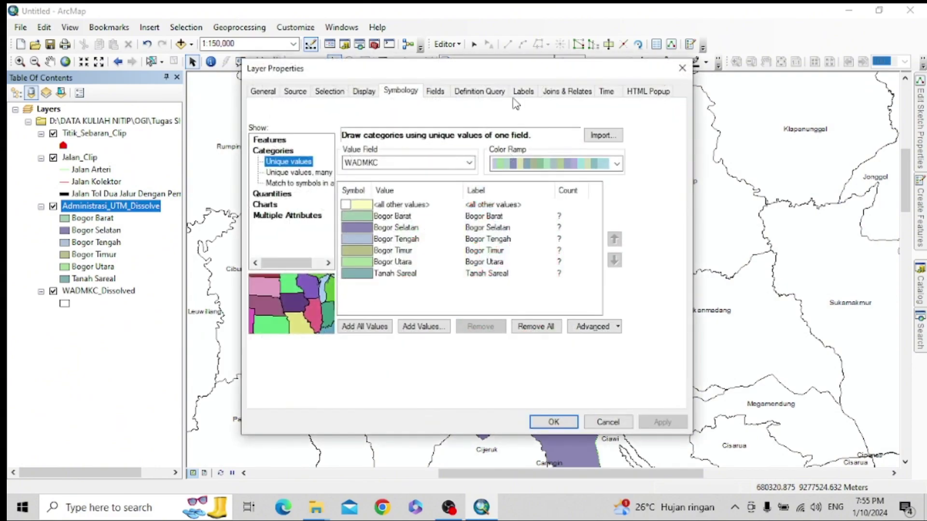
click(524, 94)
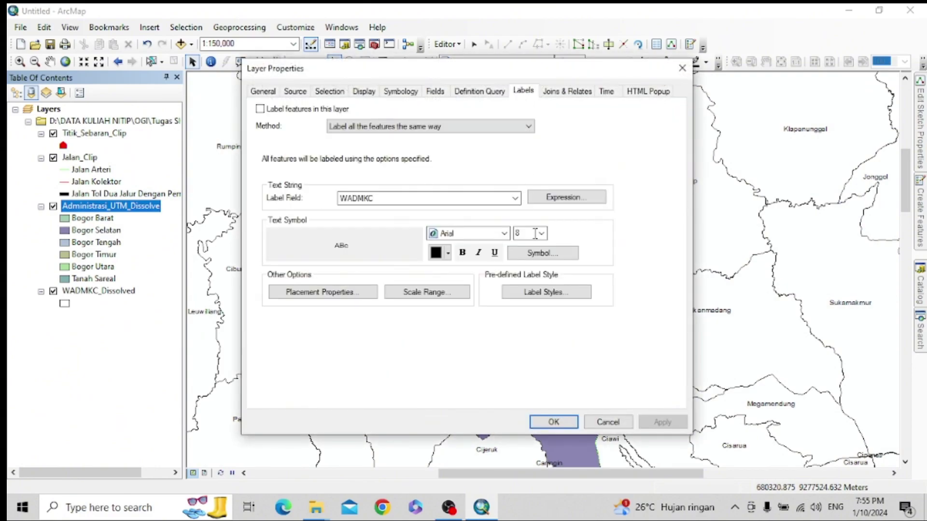
click(512, 201)
click(512, 200)
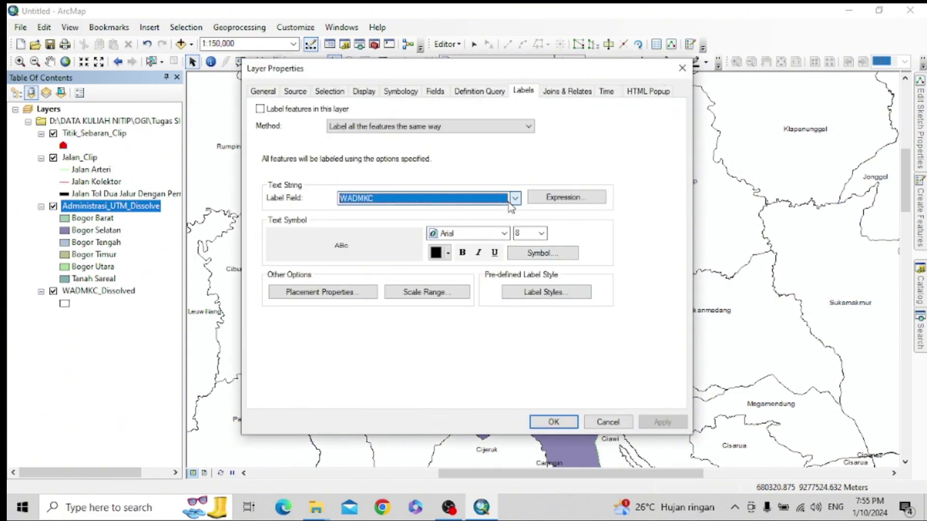
click(554, 422)
right_click(127, 205)
click(222, 354)
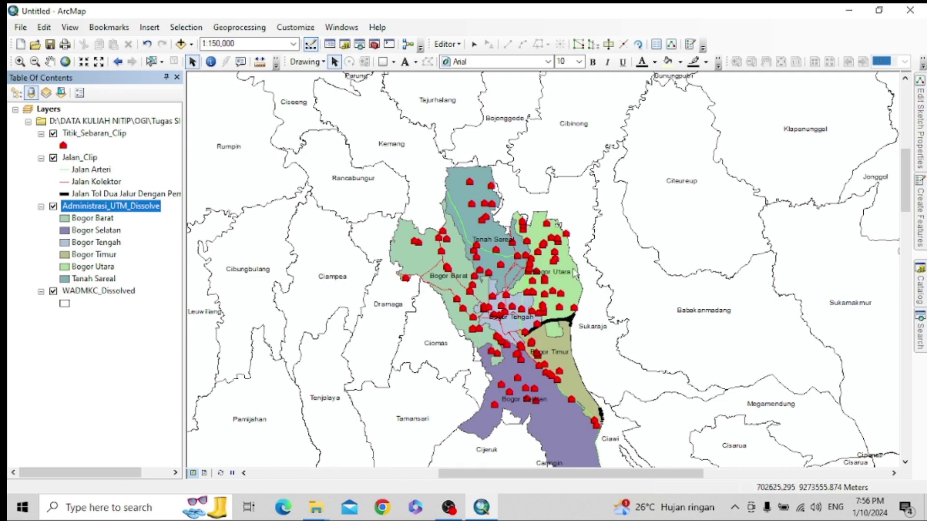
- Zoom the map to about 1:200,000 and pan to centre Bogor city
scroll(574, 273, down, 2)
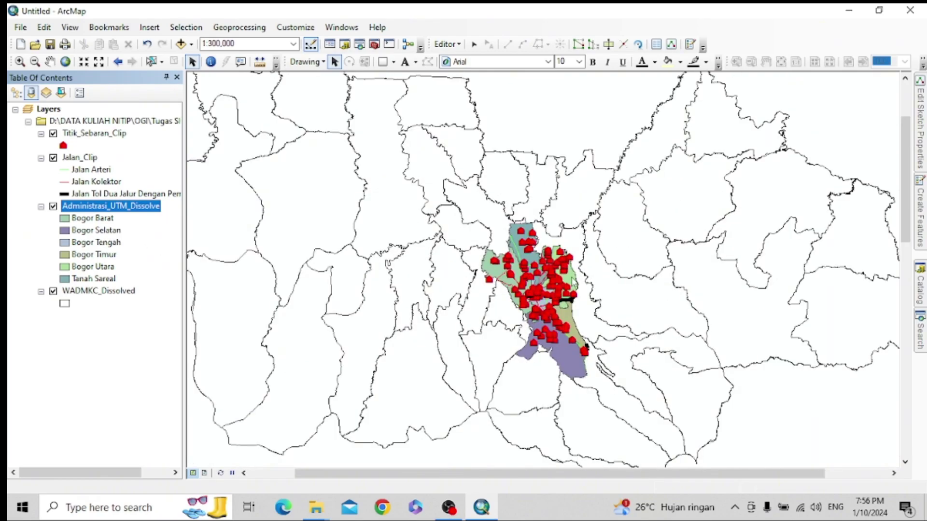
scroll(583, 262, up, 2)
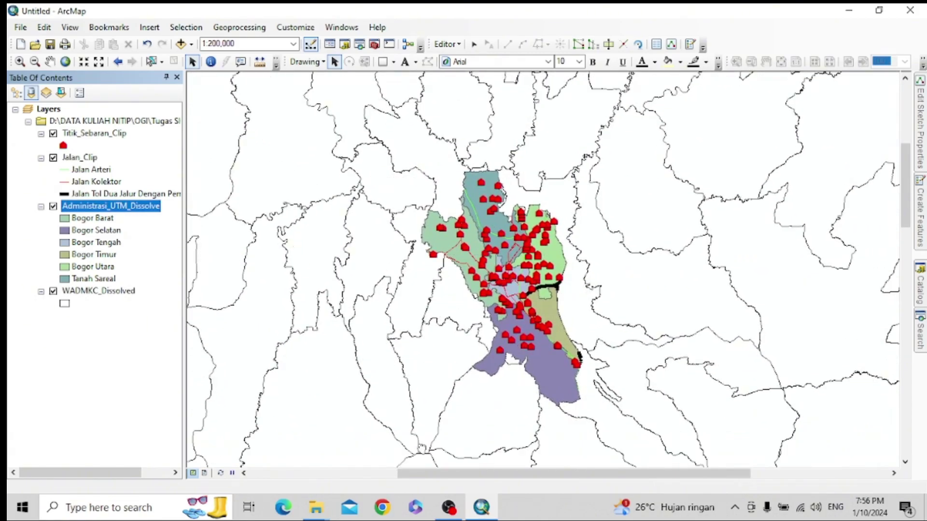
mouse_move(463, 510)
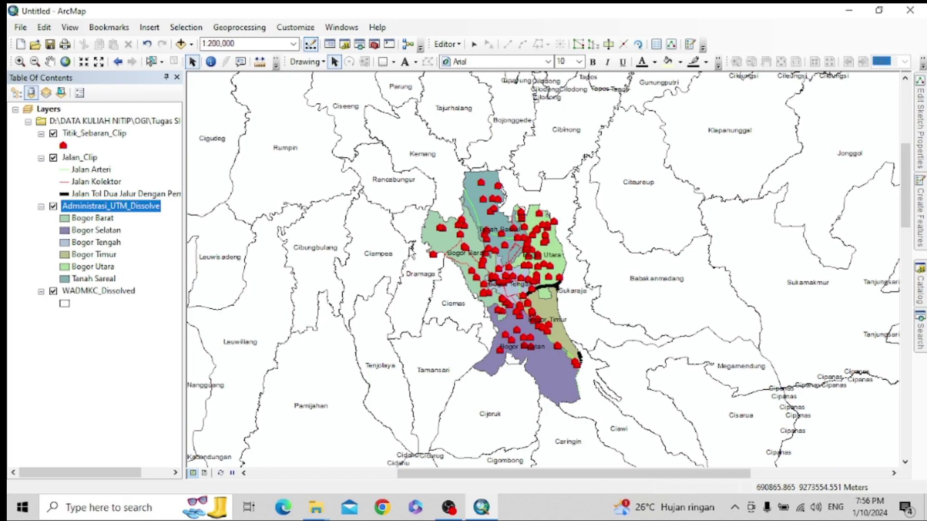
drag(411, 251, 391, 269)
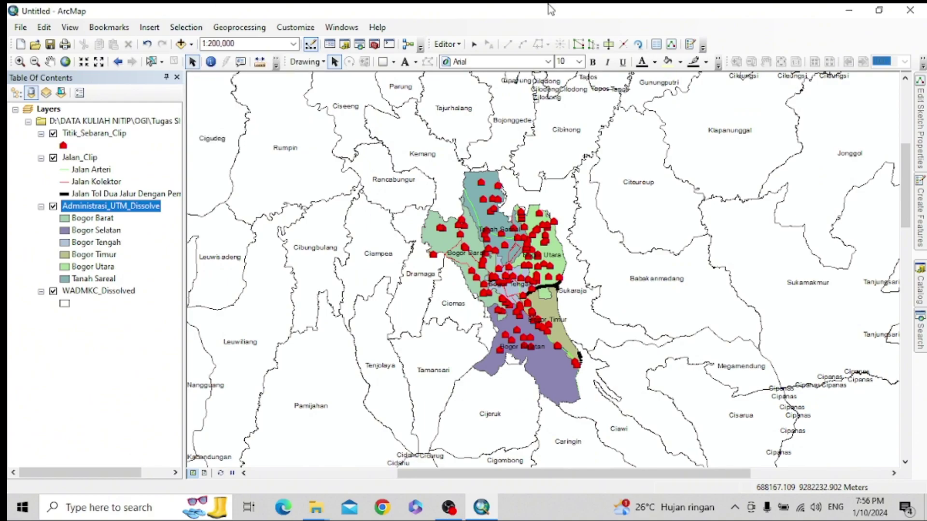
- Add JALAN_LN_25K.shp from the KAB. BOGOR folder to the map
click(181, 44)
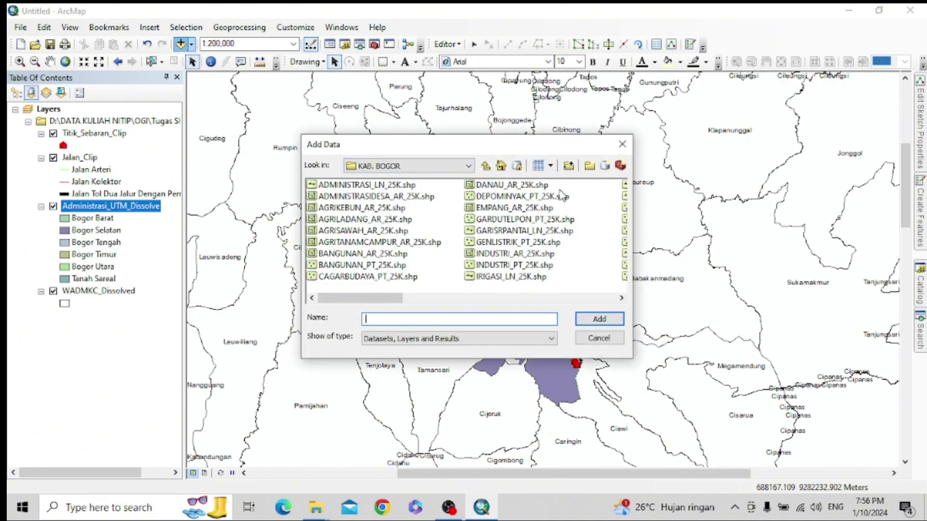
click(614, 299)
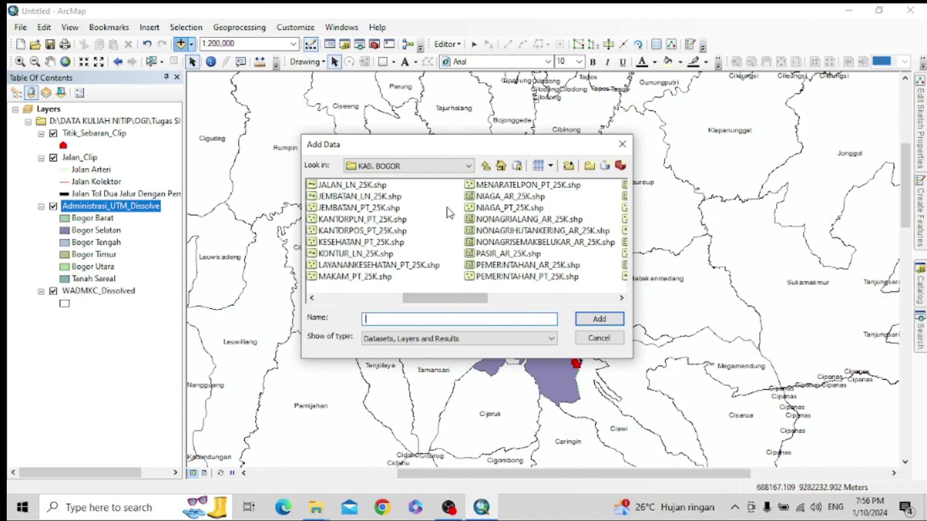
click(354, 185)
click(599, 319)
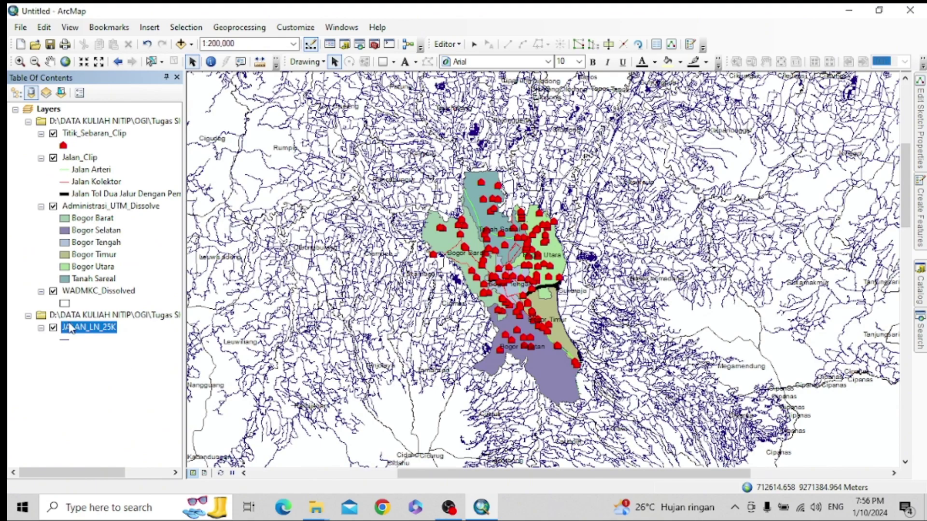
right_click(87, 332)
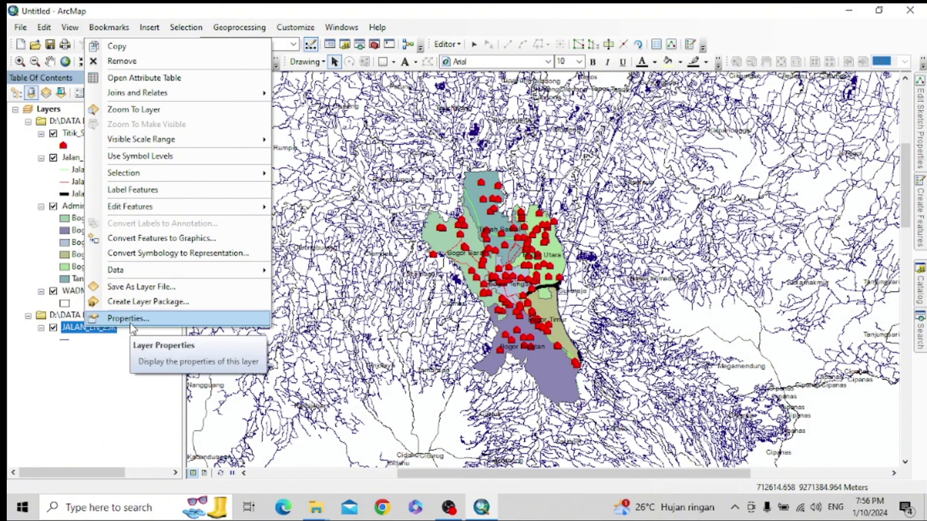
- Symbolize JALAN_LN_25K by unique values of the REMARK field, adding all values
click(130, 321)
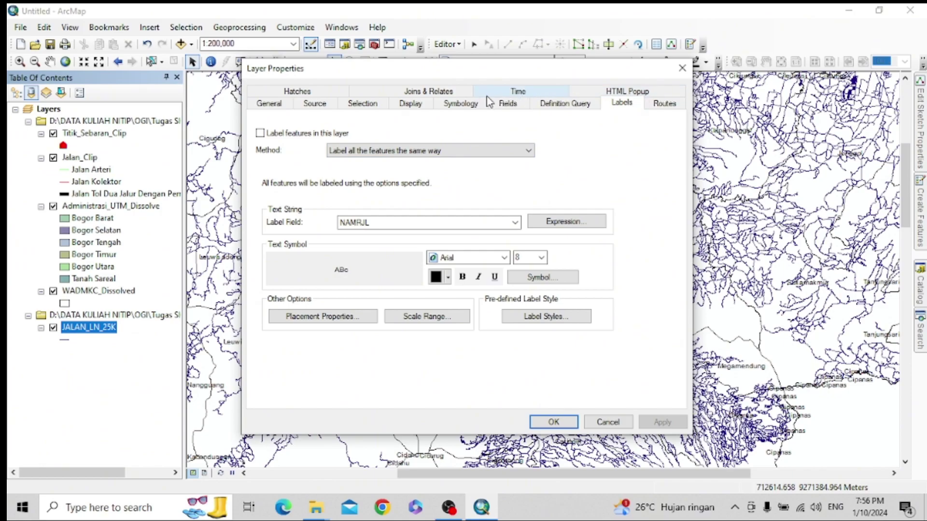
click(458, 105)
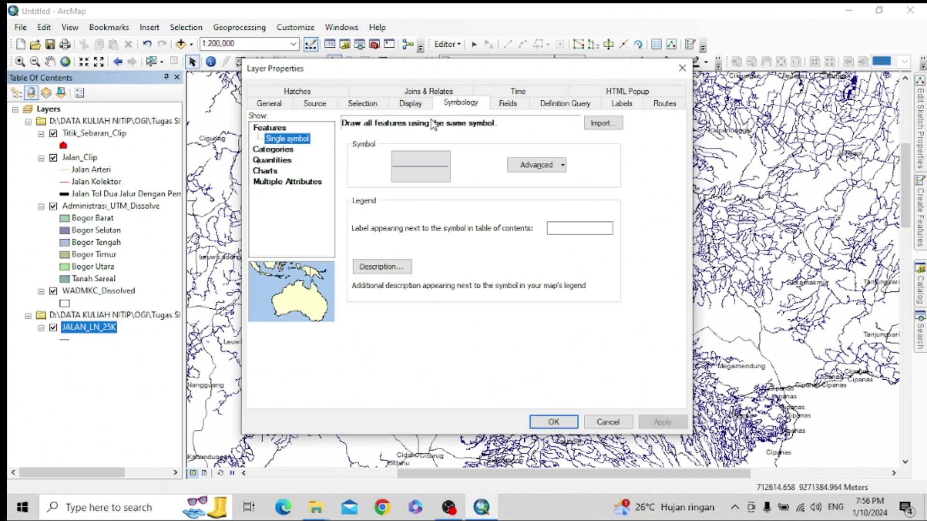
click(290, 150)
click(436, 150)
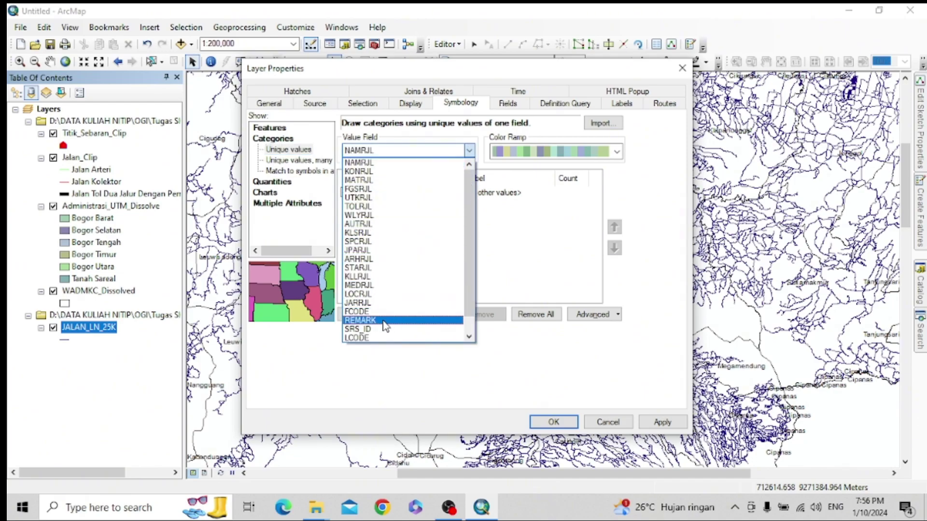
click(385, 321)
click(377, 315)
- Turn off all other values and clear the REMARK heading label
click(345, 192)
click(506, 204)
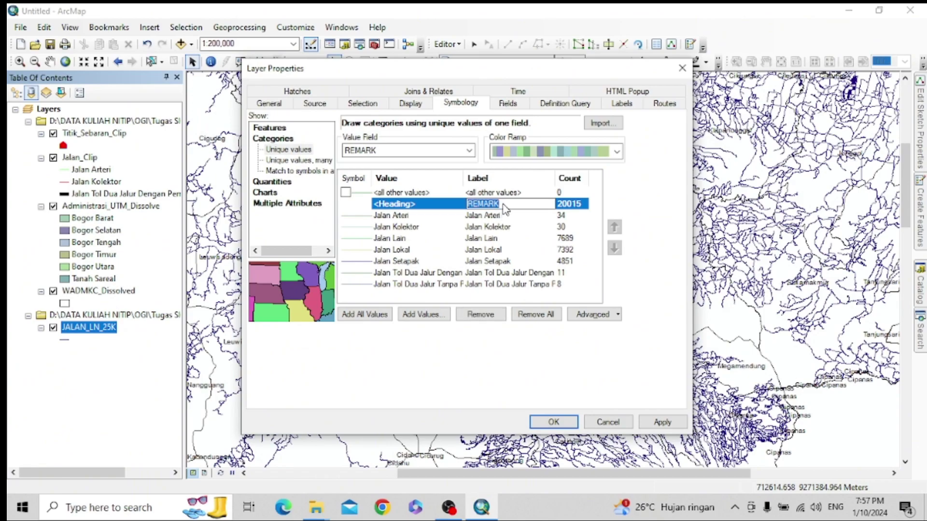
key(BackSpace)
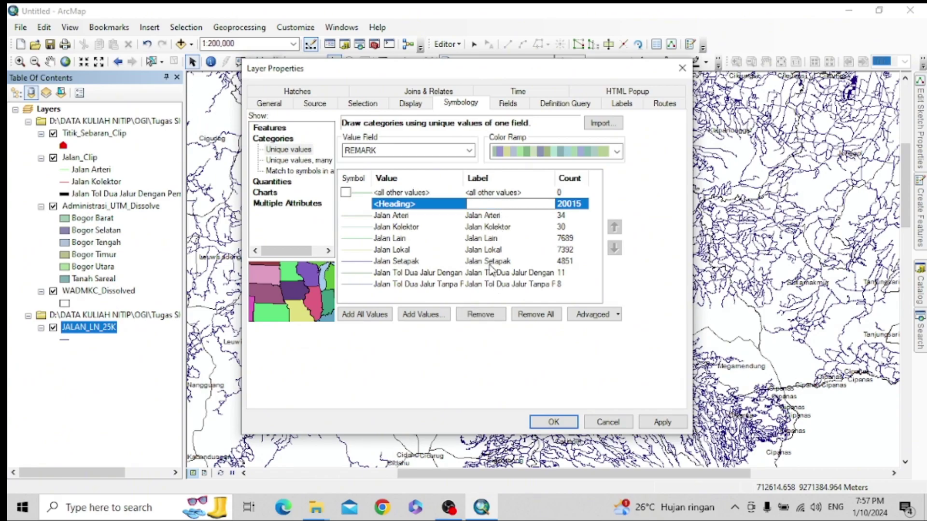
click(497, 261)
- Remove the Jalan Lokal, Jalan Setapak and Jalan Lain classes and apply the symbology
click(490, 319)
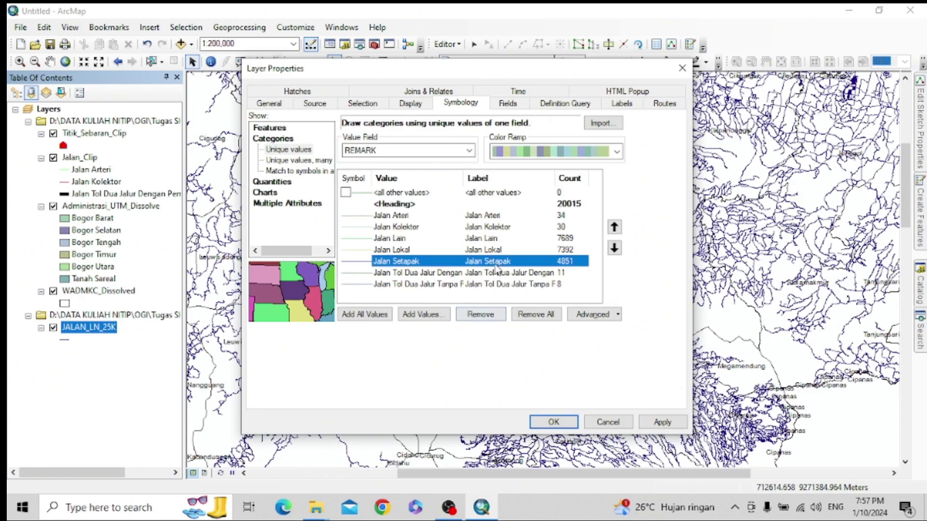
click(498, 250)
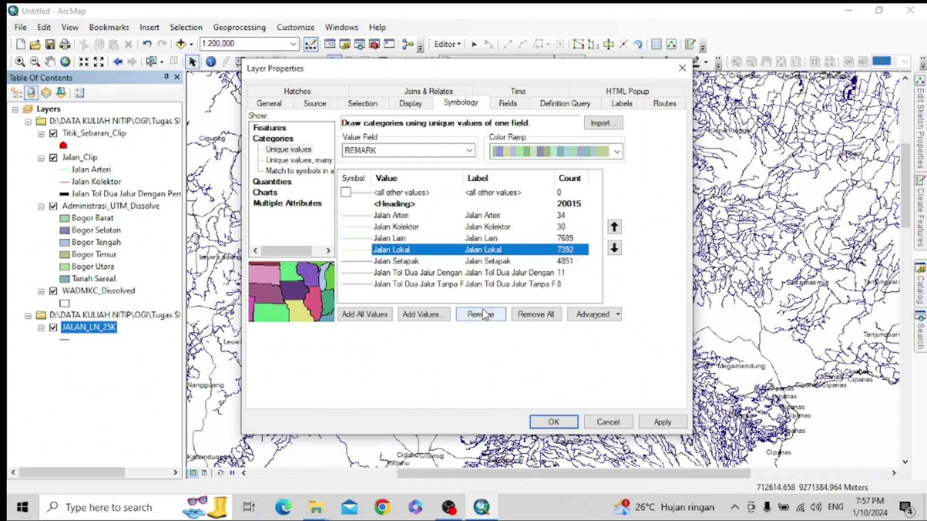
click(487, 316)
click(502, 251)
click(480, 315)
click(492, 238)
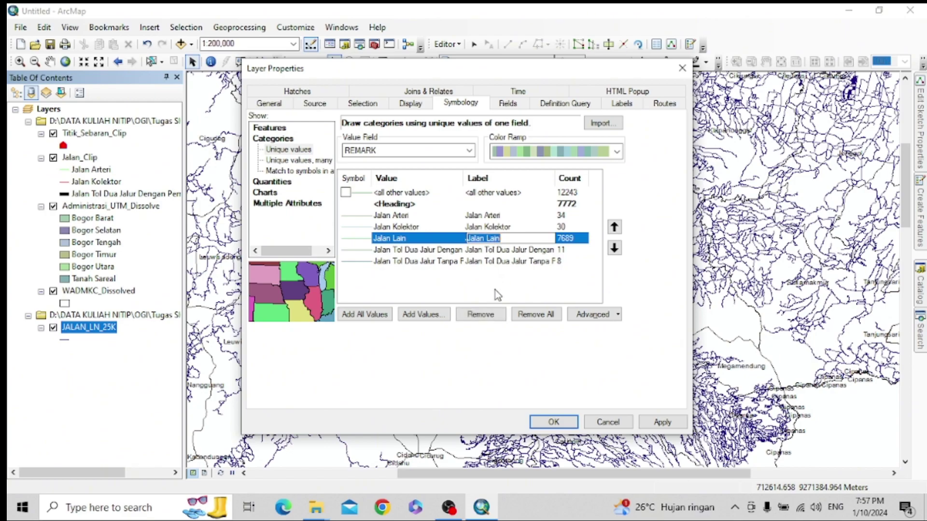
click(490, 317)
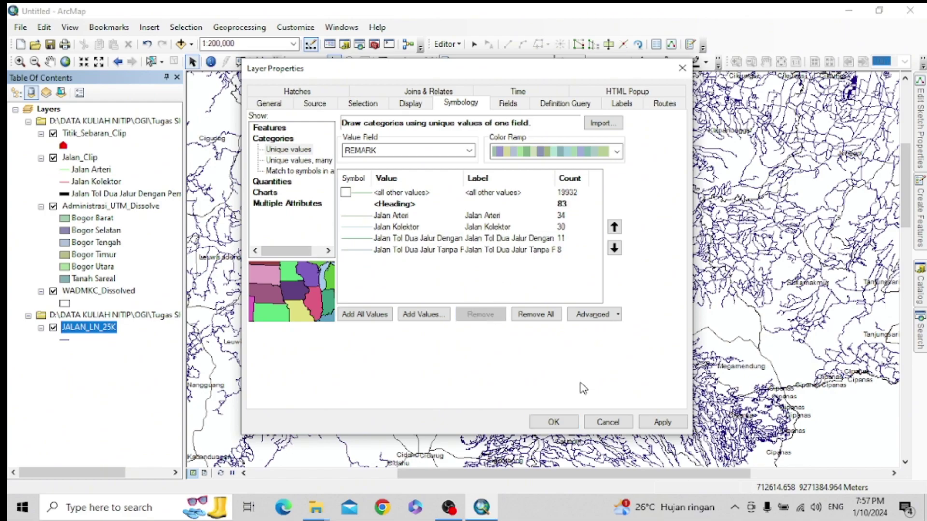
click(660, 422)
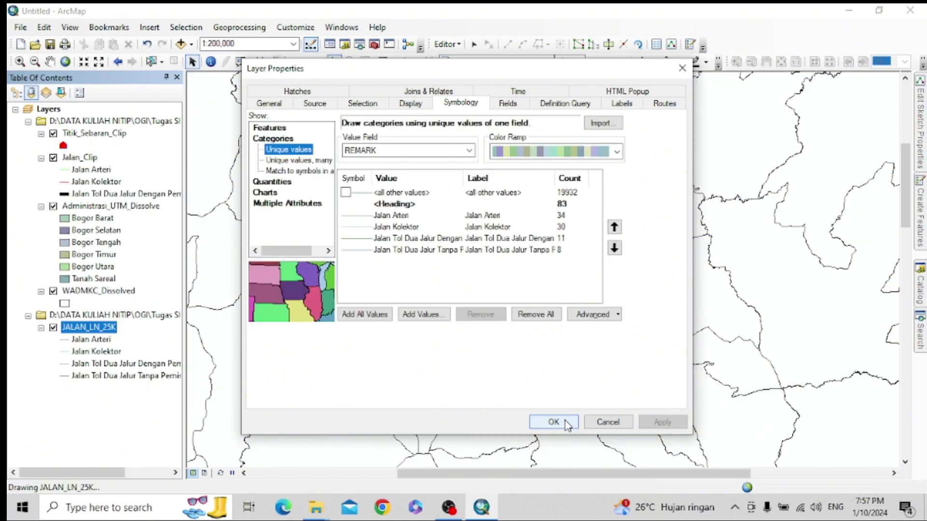
click(566, 424)
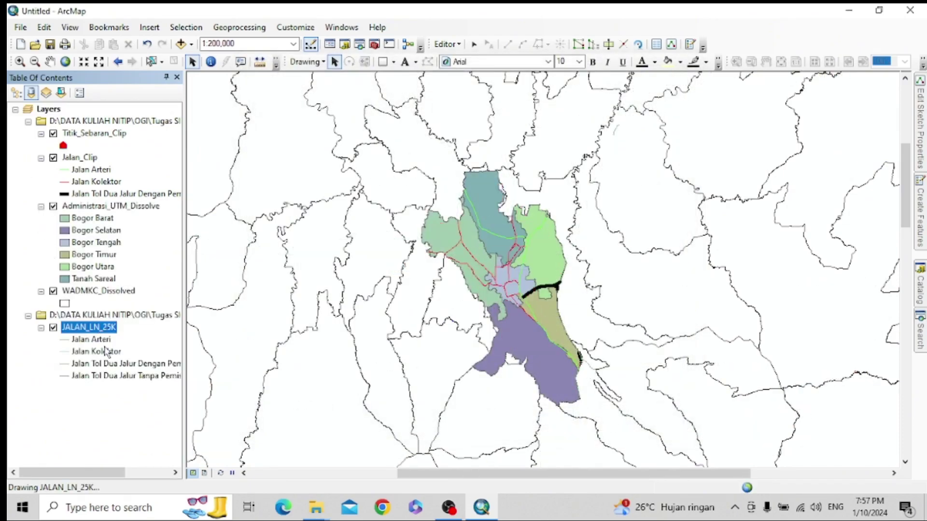
- Draw Jalan Arteri roads with the Arterial Street line style in green
click(64, 340)
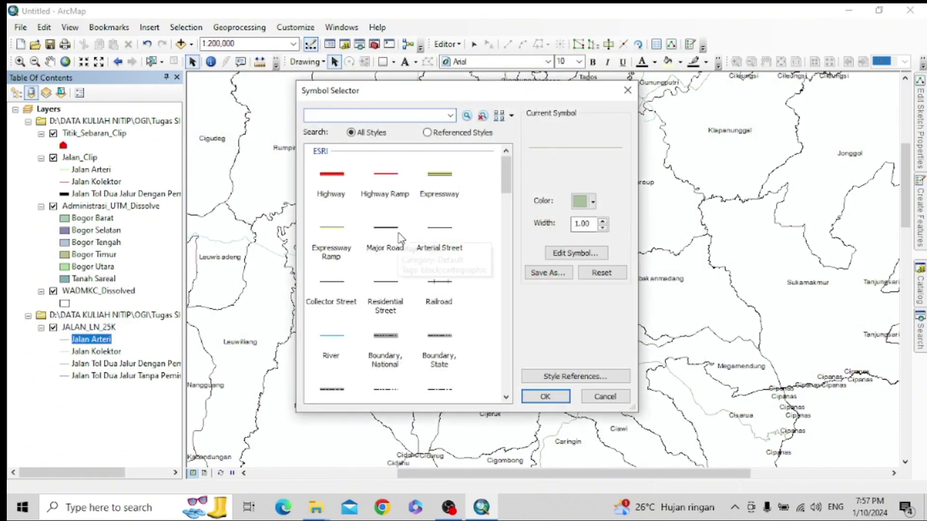
click(438, 246)
click(593, 201)
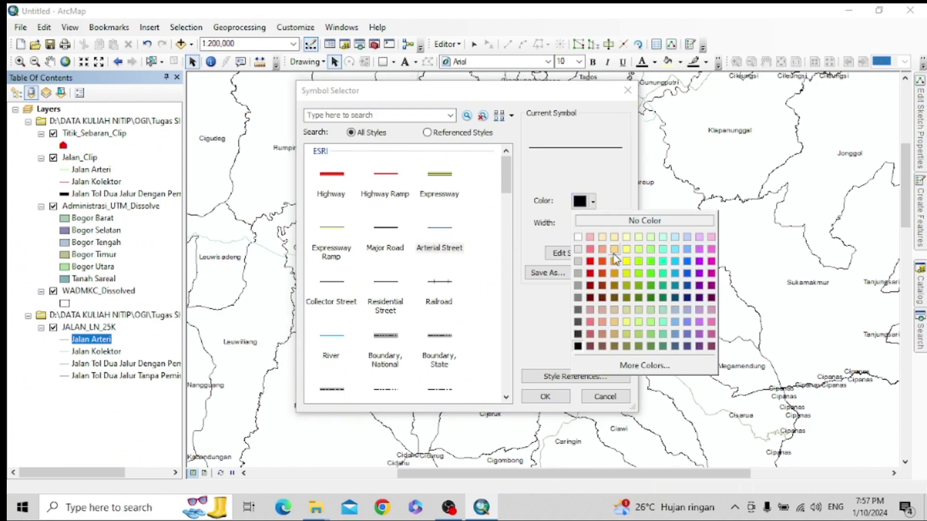
click(652, 263)
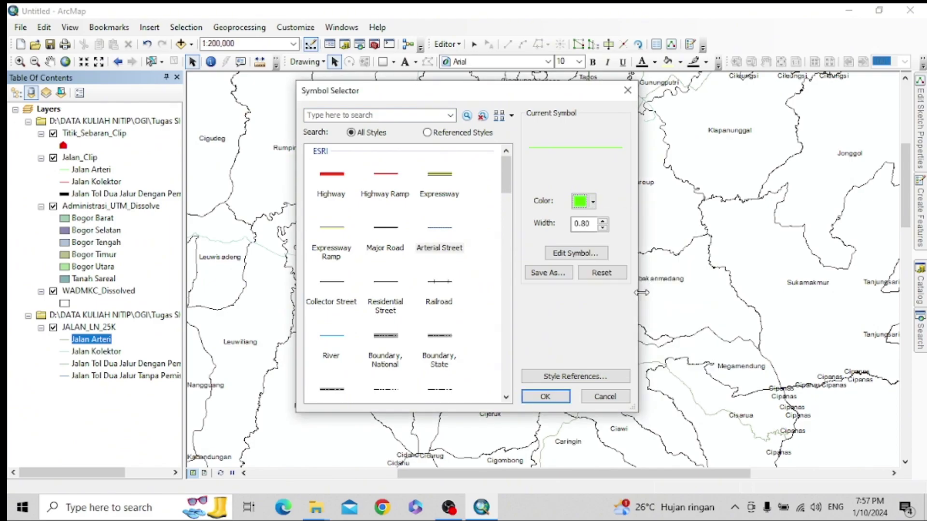
click(545, 396)
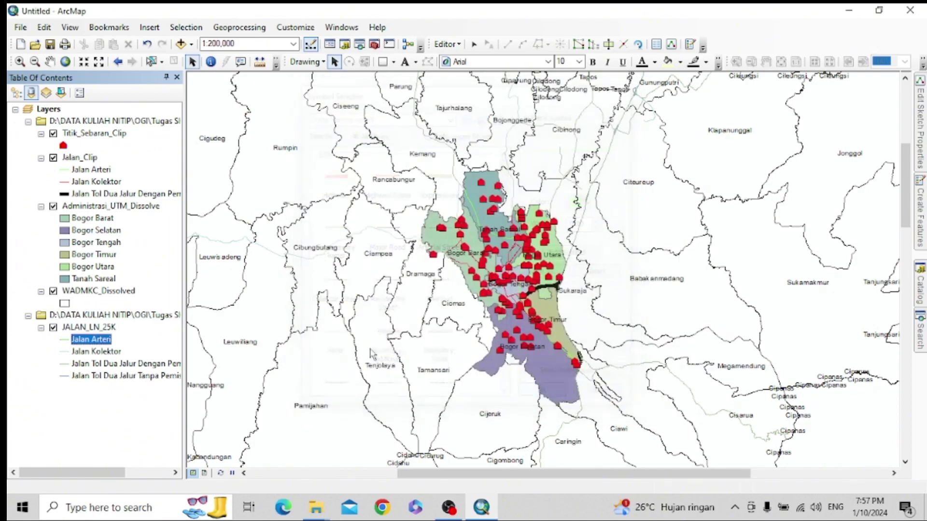
- Draw Jalan Kolektor roads with the Collector Street line style in red
click(66, 352)
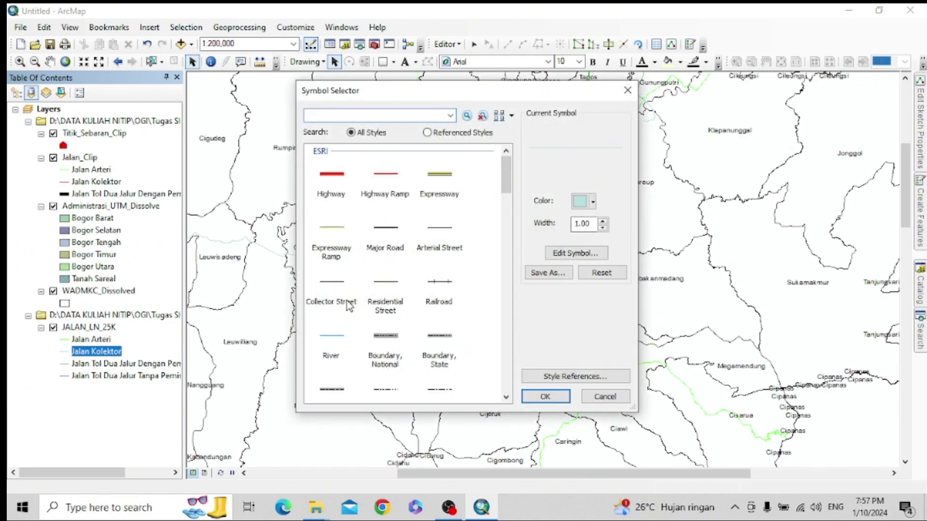
click(348, 305)
click(593, 201)
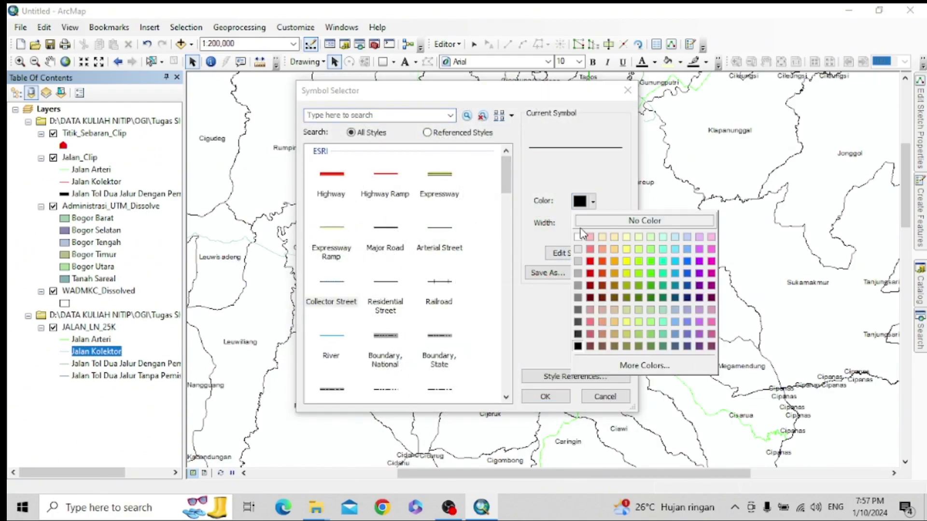
click(591, 261)
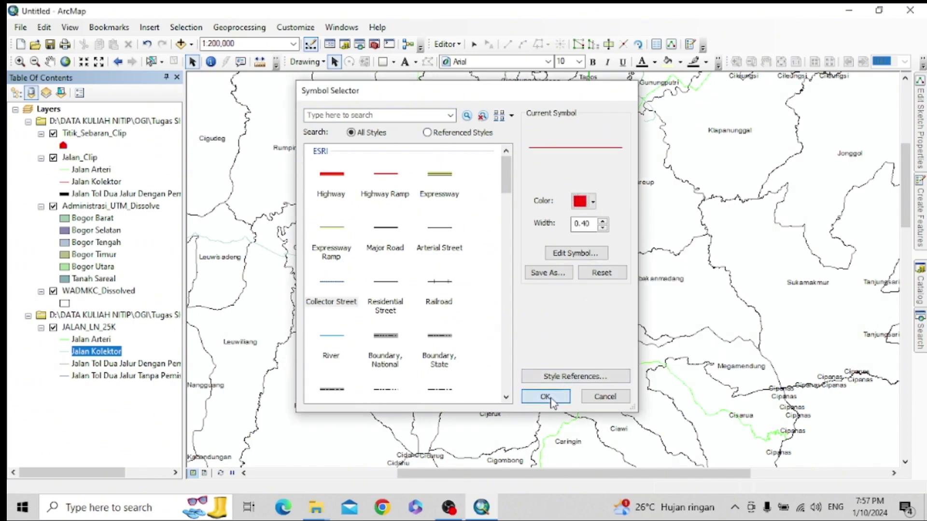
click(545, 397)
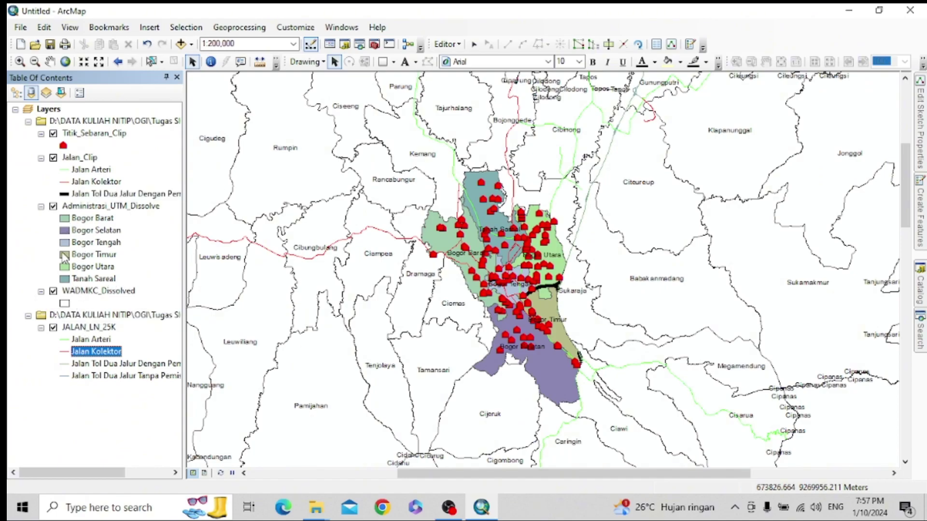
click(64, 364)
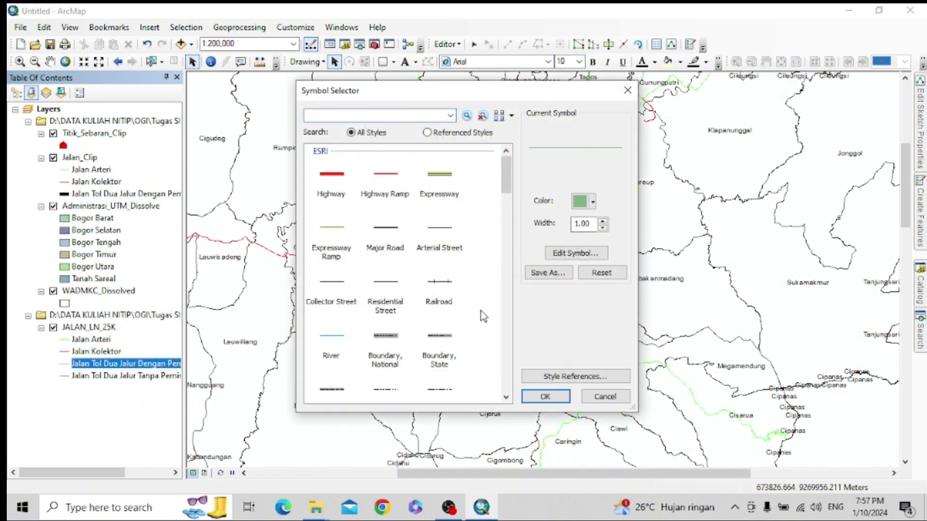
- Give the first toll-road class the Toll Road line style in black
scroll(449, 358, down, 3)
click(440, 387)
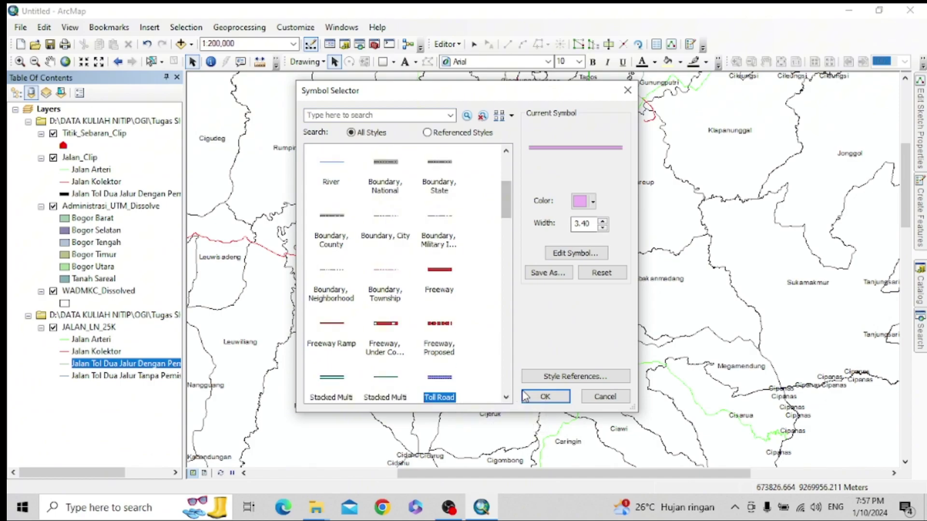
click(587, 201)
click(583, 349)
click(552, 395)
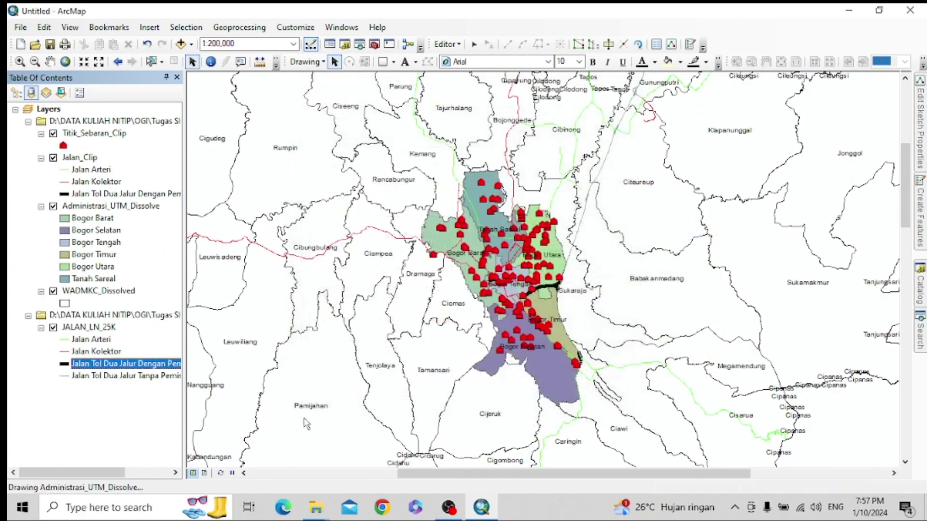
- Give the second toll-road class the thick black Toll Road line style too
click(106, 379)
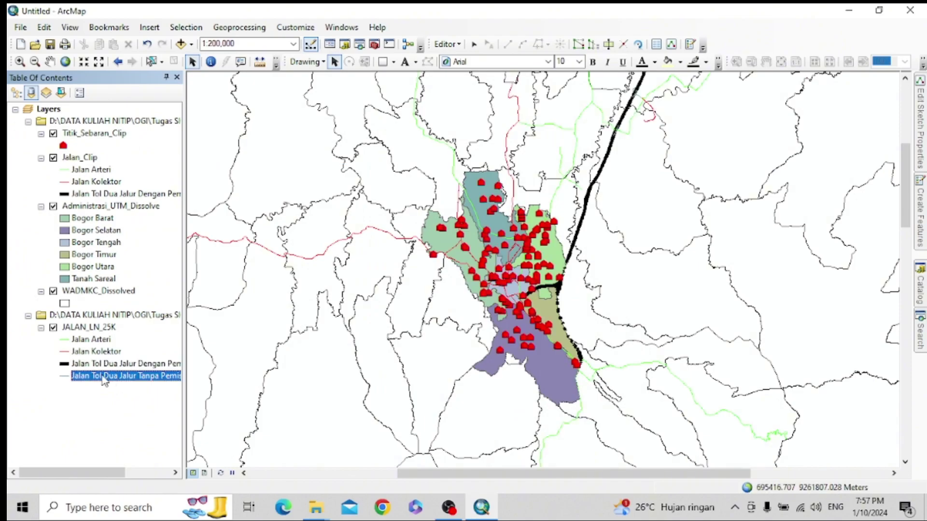
click(68, 374)
click(586, 201)
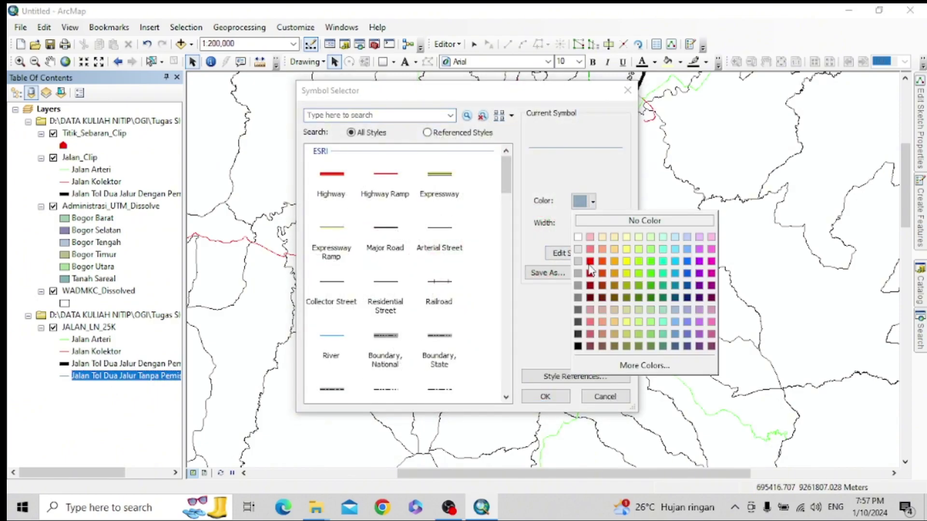
click(578, 346)
click(545, 396)
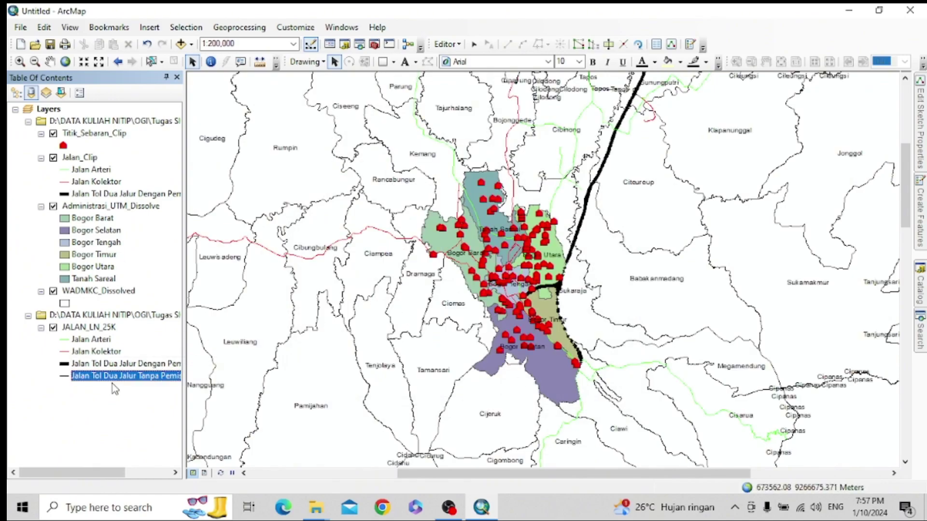
click(68, 376)
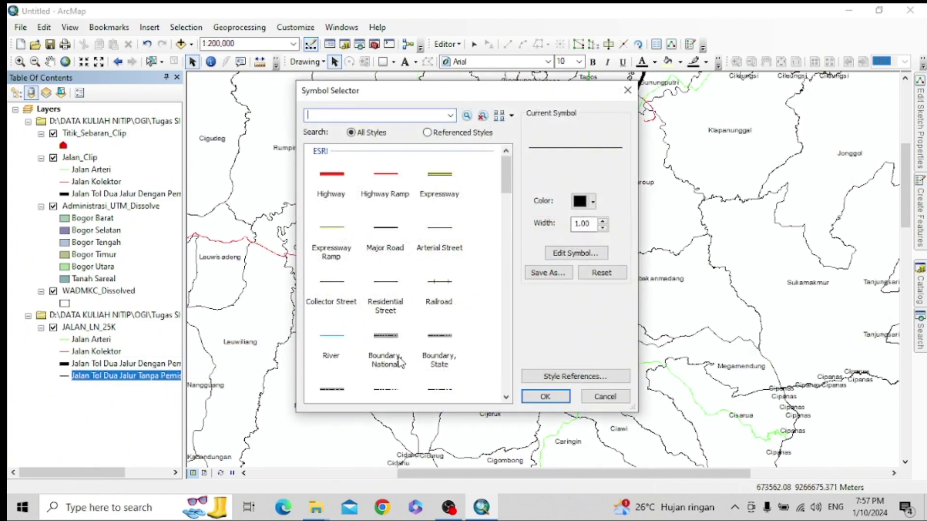
scroll(400, 362, down, 3)
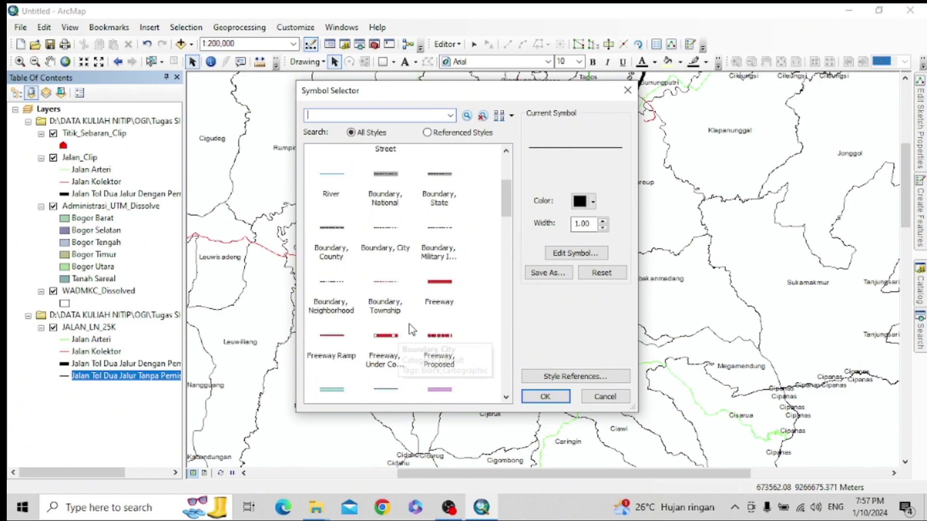
click(438, 389)
click(584, 201)
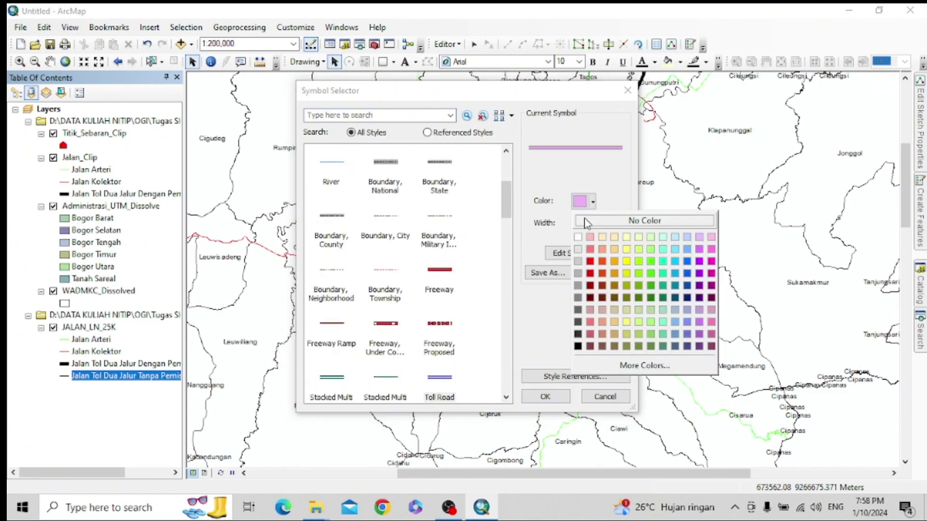
click(577, 346)
click(545, 397)
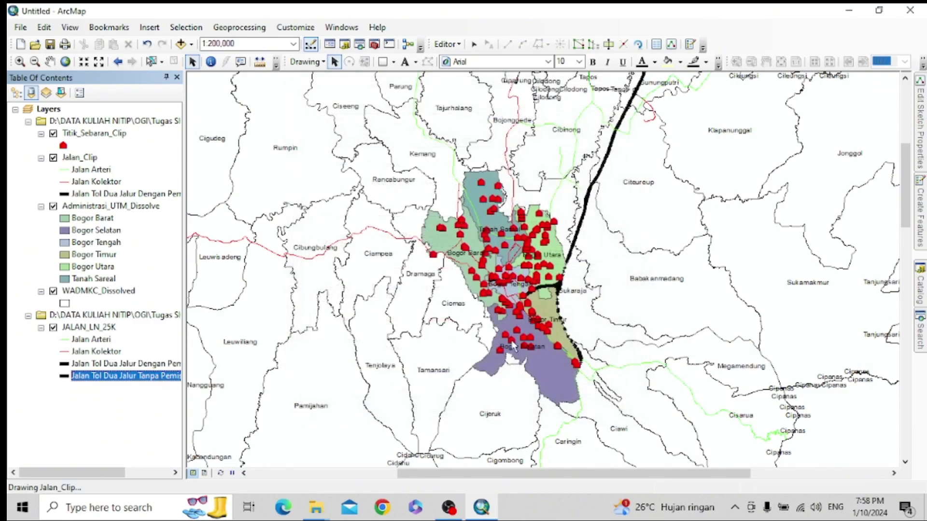
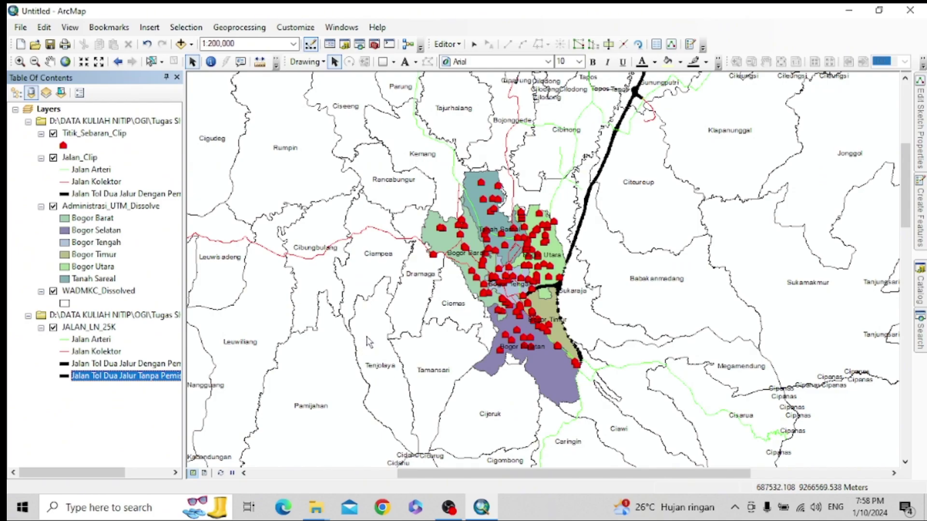
- Switch to layout view and add guides at 0.10 inches and near the page's right edge
click(142, 429)
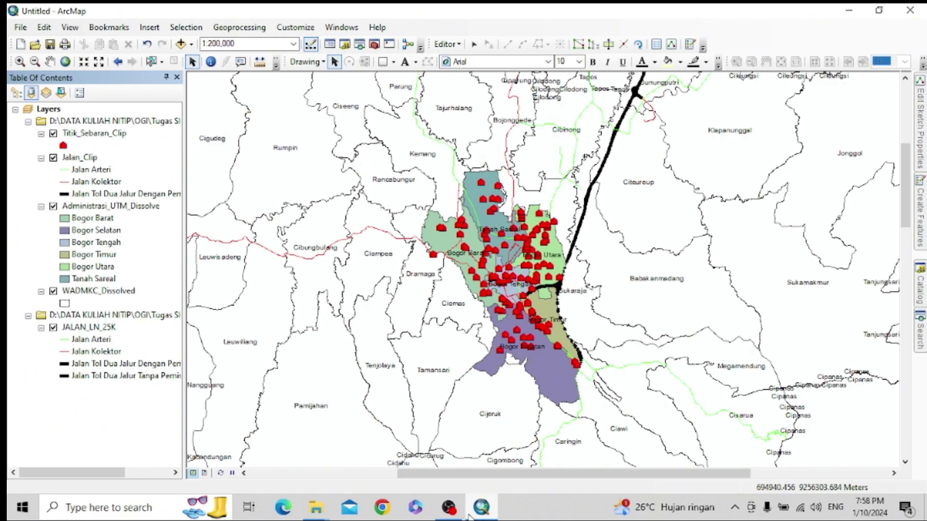
mouse_move(450, 511)
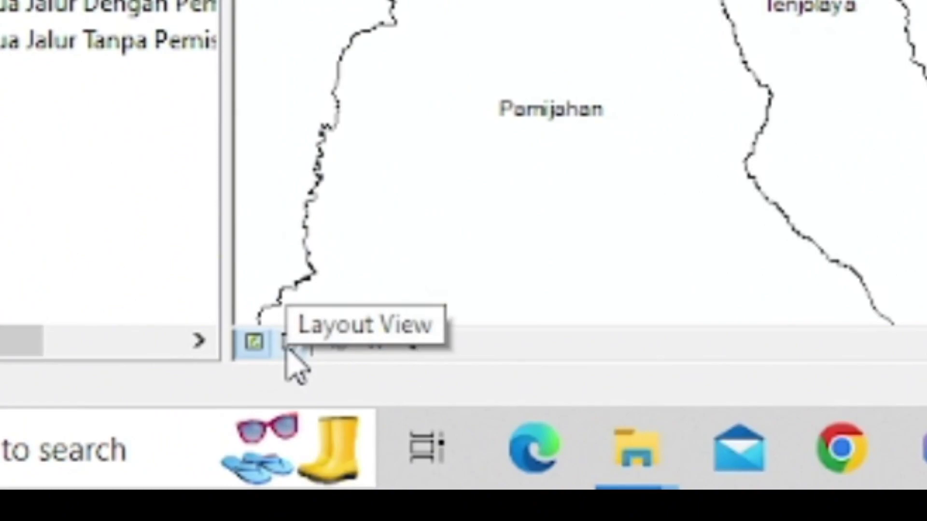
click(286, 344)
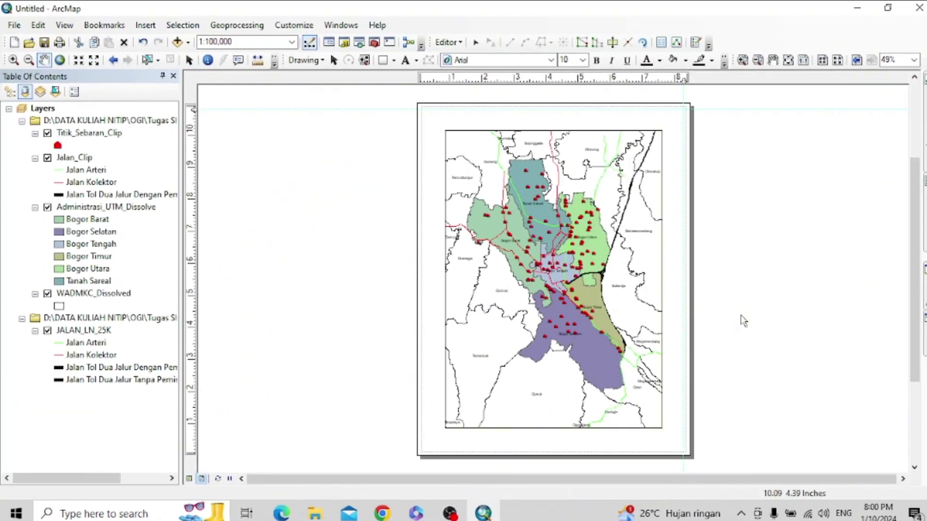
click(191, 450)
drag(191, 450, 193, 448)
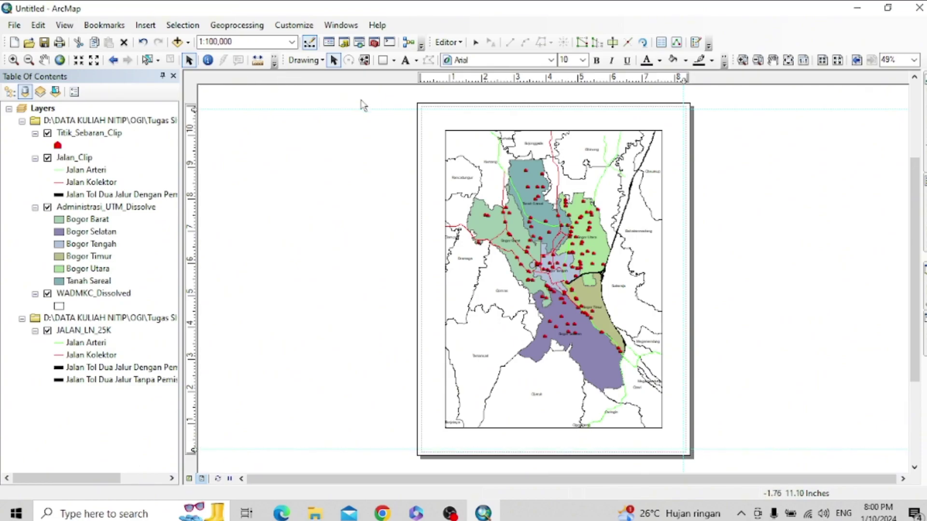
drag(426, 79, 423, 81)
- Draw a page-sized rectangle with no fill and a black outline
click(383, 60)
drag(427, 112, 683, 449)
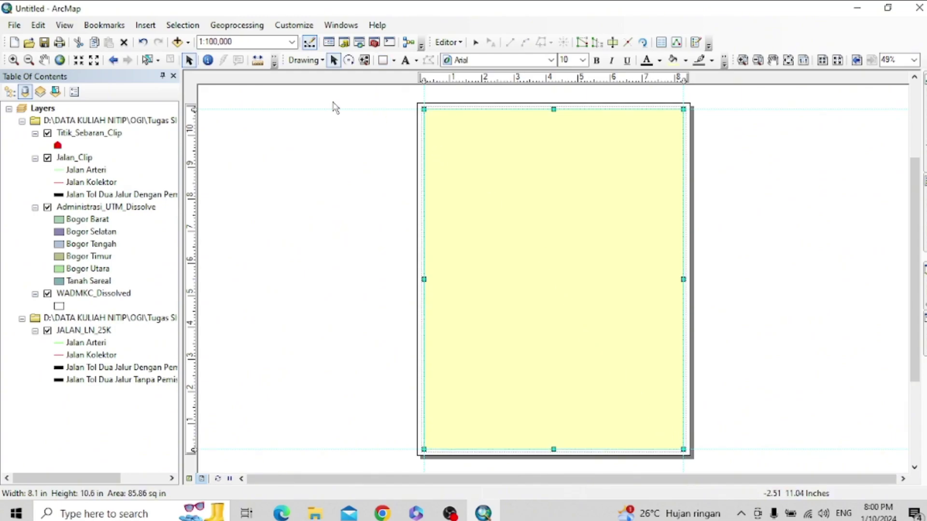
right_click(579, 225)
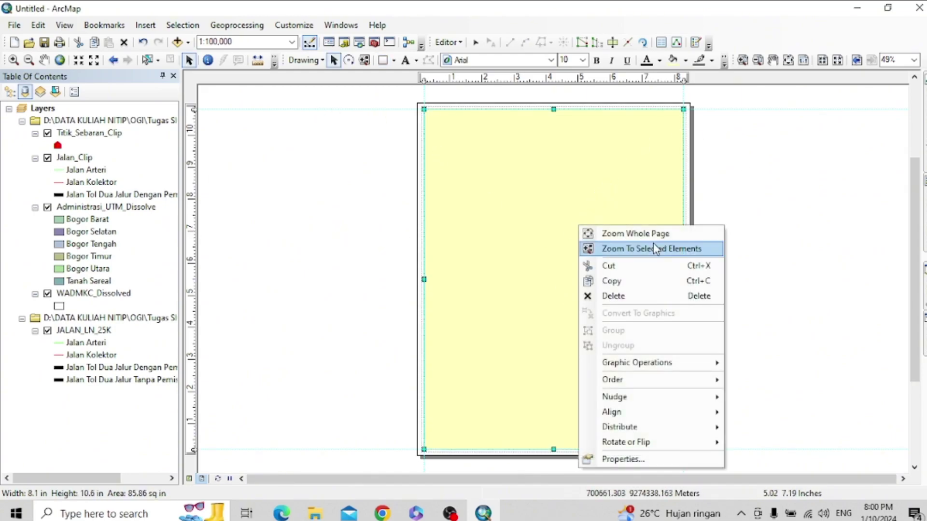
click(635, 465)
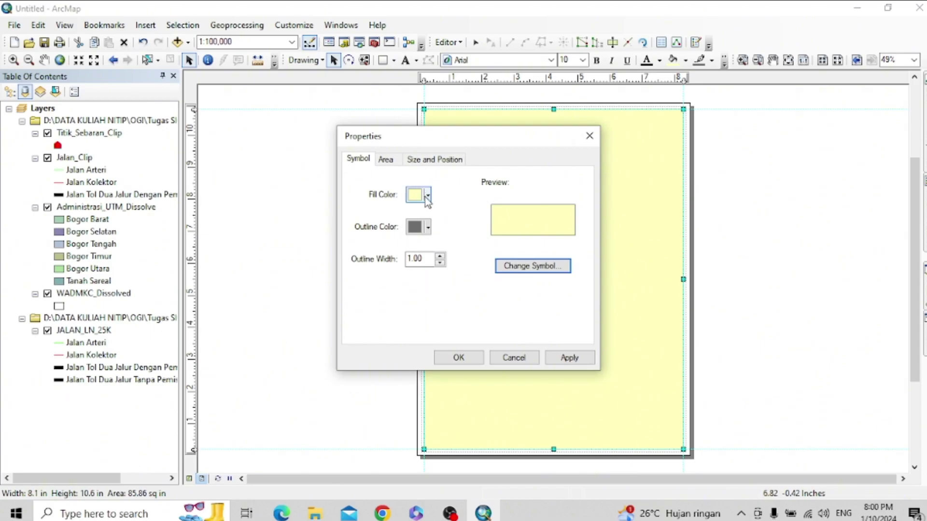
click(427, 195)
click(434, 215)
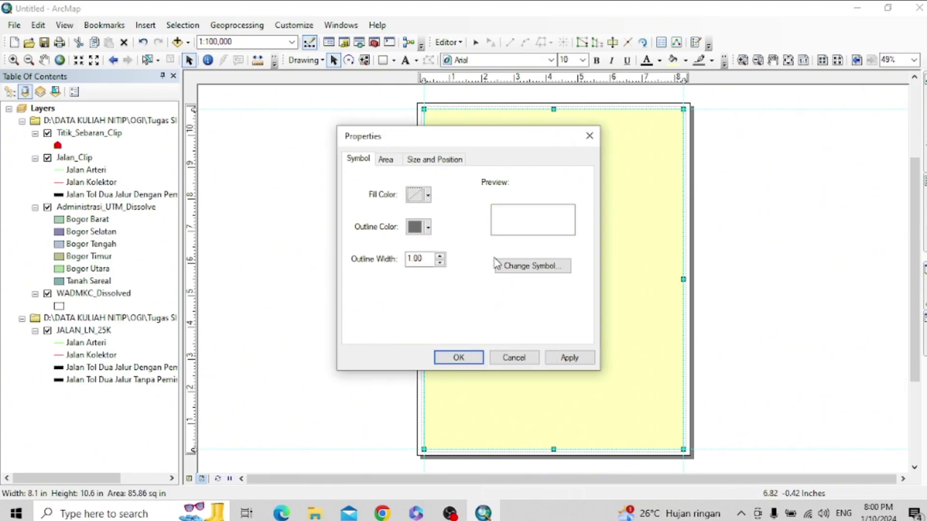
click(428, 227)
click(409, 378)
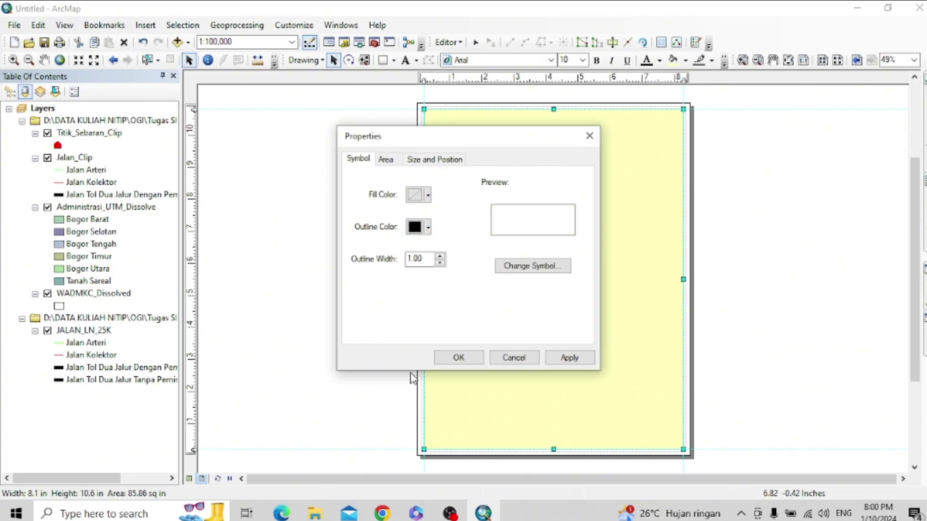
click(570, 363)
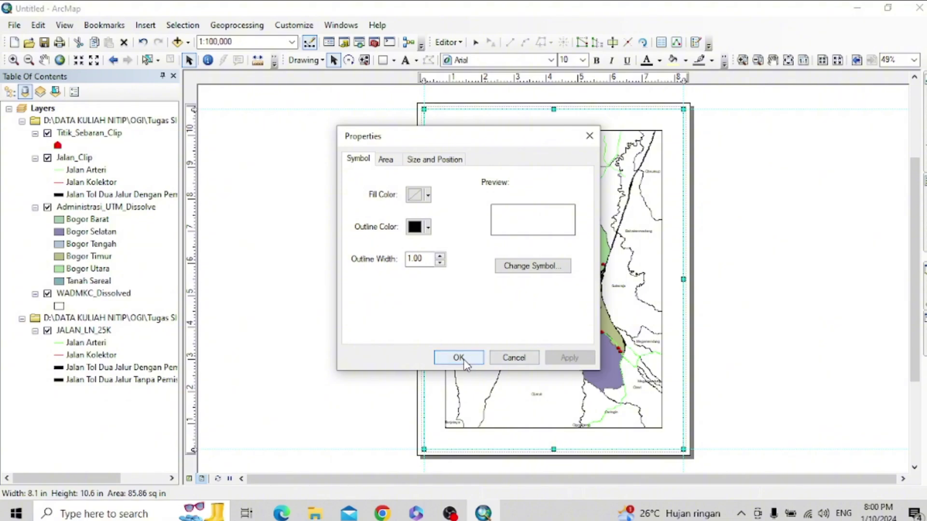
click(464, 362)
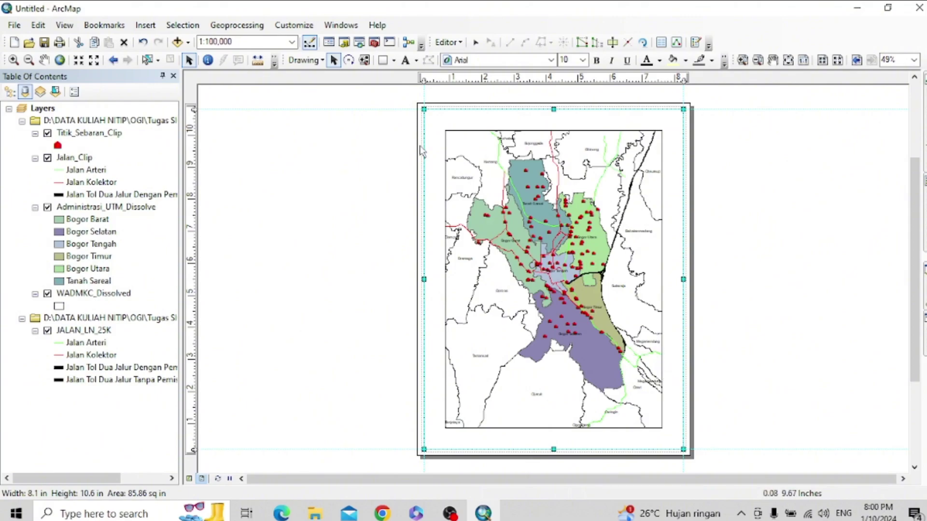
- Snap the map frame to the top-left guides, stretch it to the bottom guide and narrow it
click(356, 219)
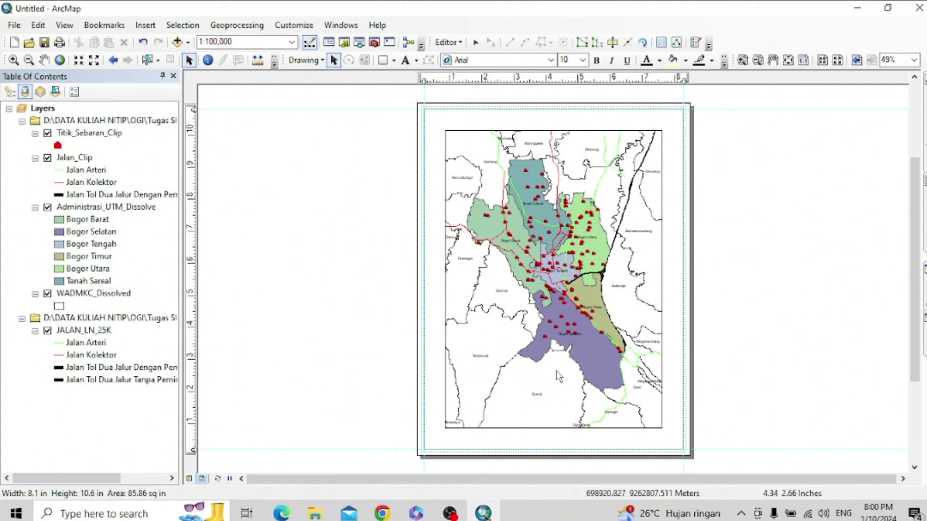
click(564, 404)
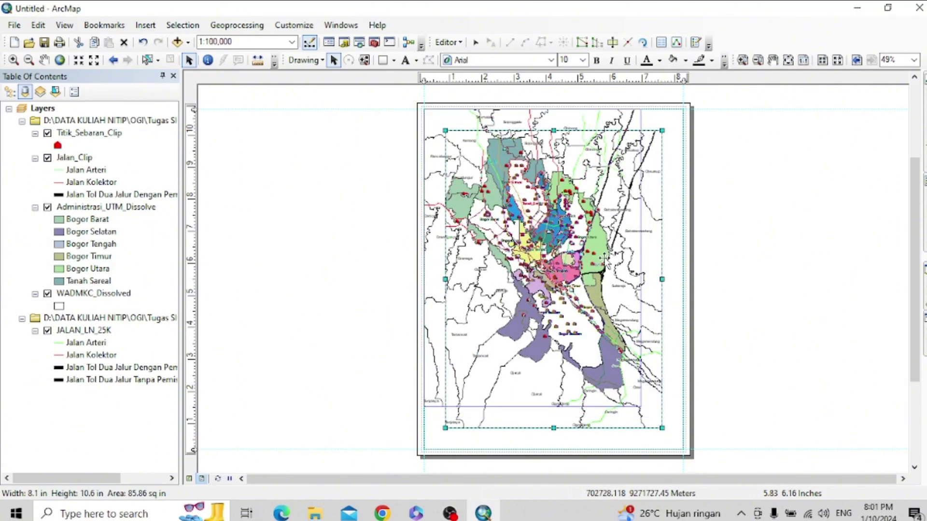
drag(605, 258, 604, 259)
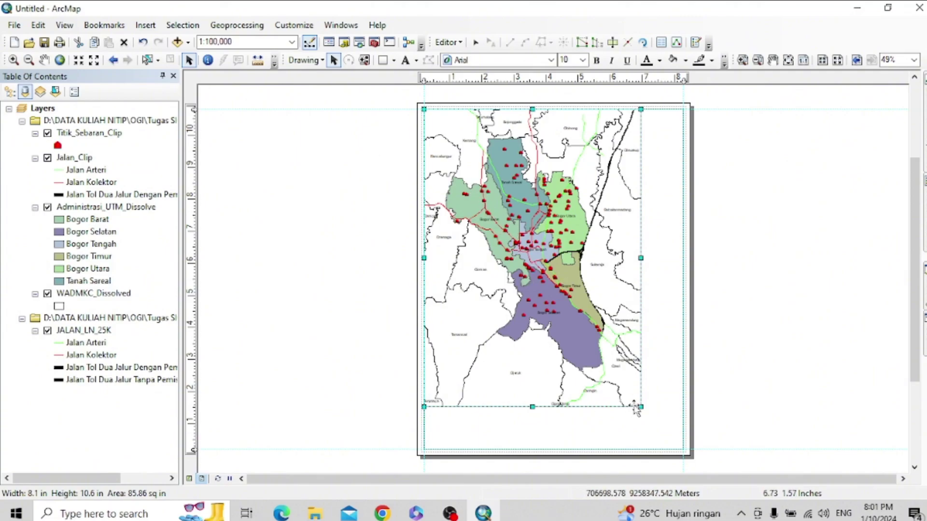
drag(533, 407, 531, 450)
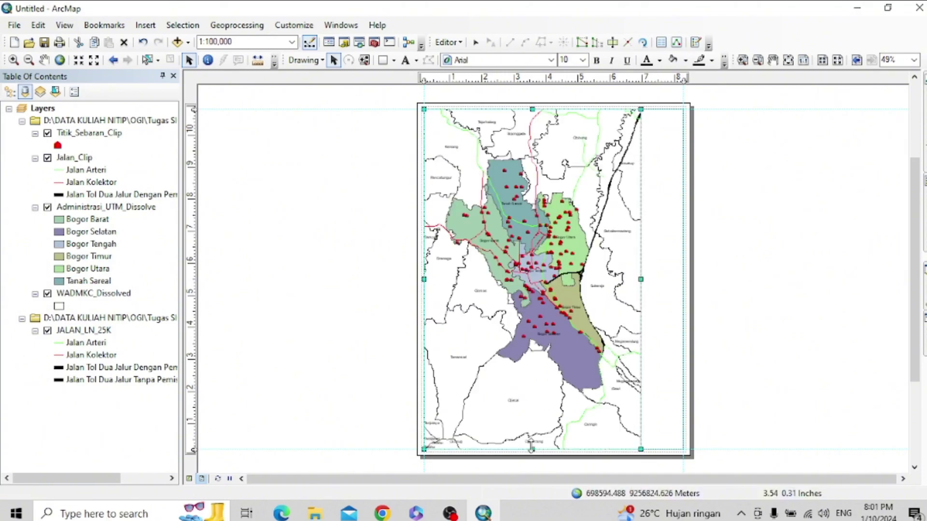
drag(640, 279, 599, 282)
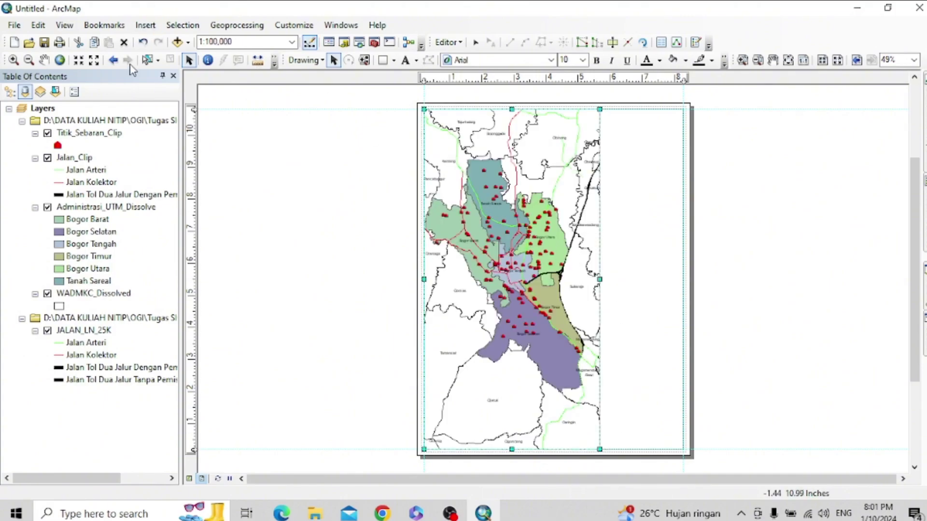
- Pan the map to recentre Bogor within the narrowed frame
click(44, 60)
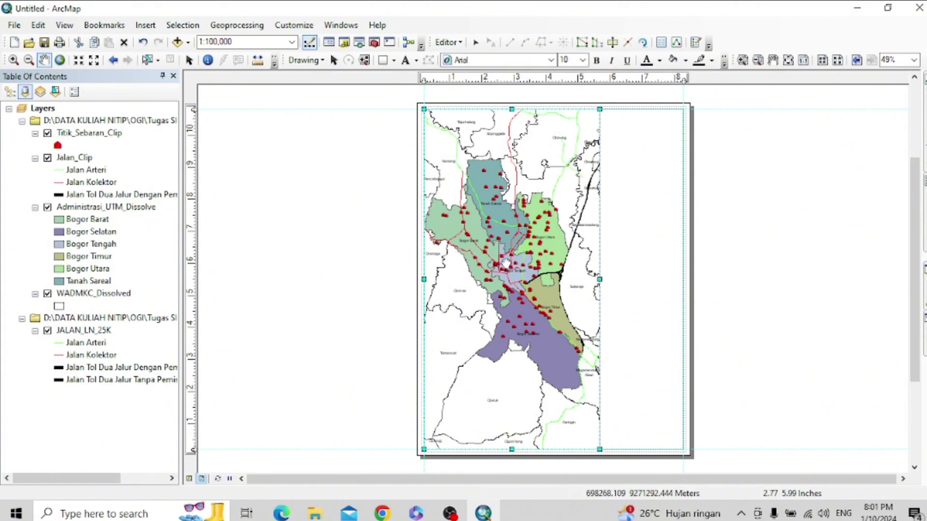
drag(507, 266, 510, 272)
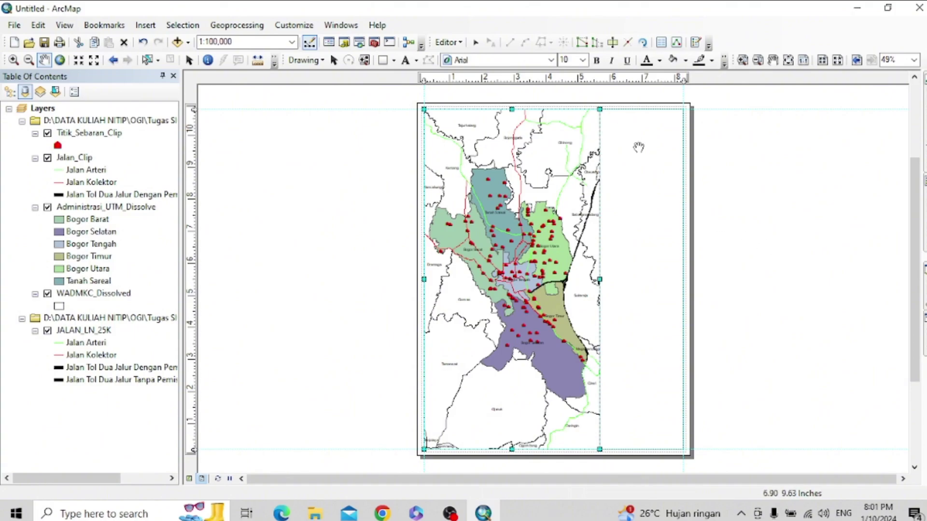
click(187, 59)
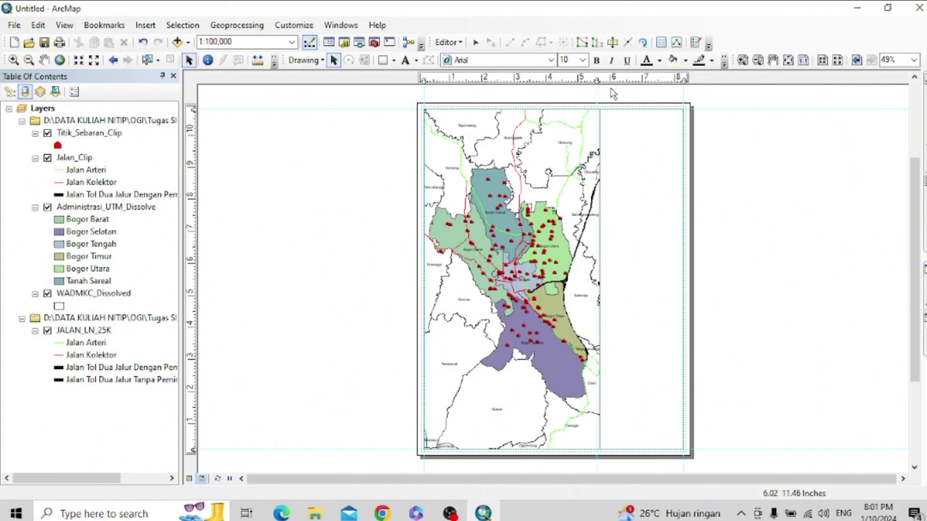
- Place vertical guides at 5.90 and 8.20 inches and a horizontal guide at 9.70 inches
drag(598, 80, 607, 80)
drag(607, 80, 604, 80)
drag(681, 81, 682, 78)
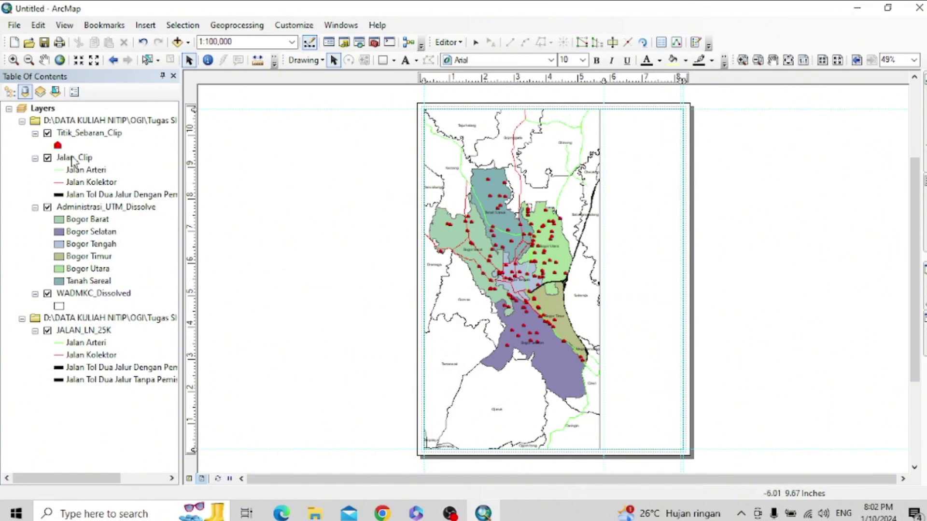
mouse_move(191, 129)
mouse_down()
mouse_move(192, 118)
mouse_move(193, 143)
mouse_move(192, 131)
mouse_up()
- Delete a misplaced trial box and add a horizontal guide at 10.60 inches
click(383, 60)
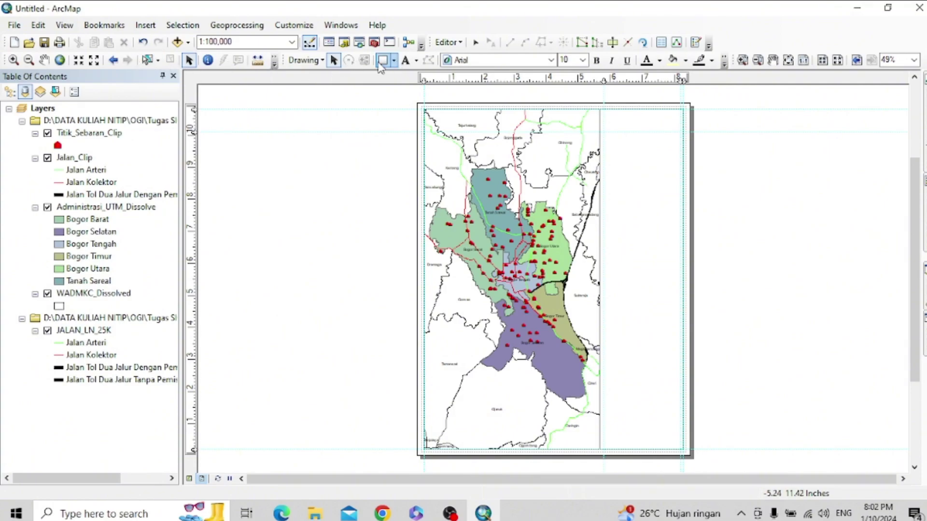
drag(604, 110, 681, 131)
right_click(664, 125)
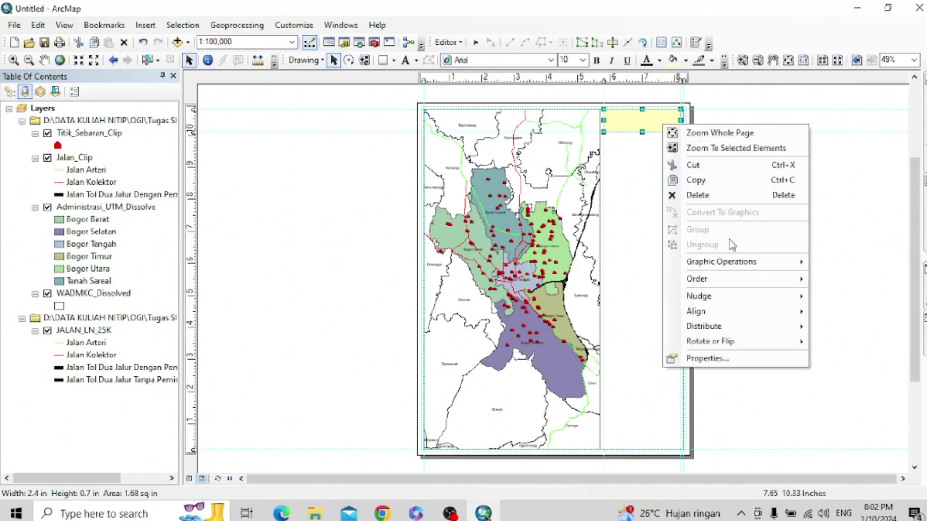
click(726, 196)
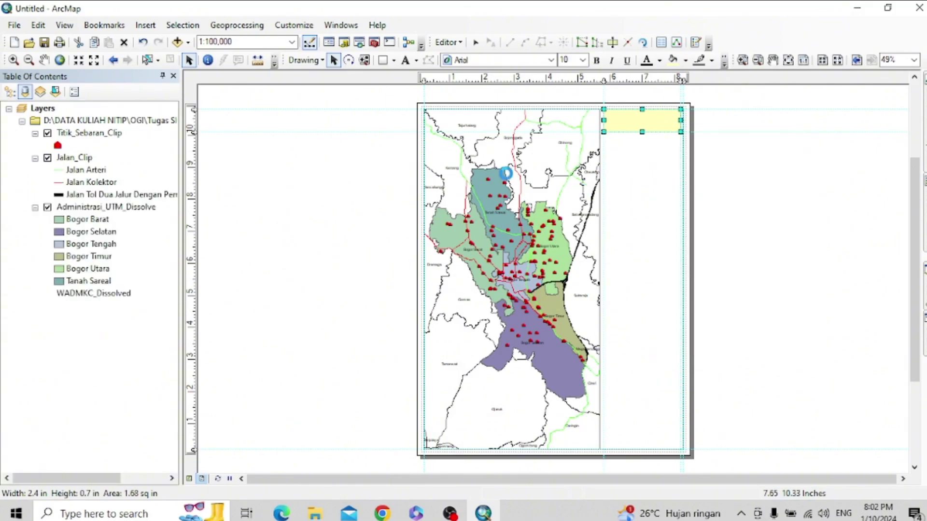
click(192, 115)
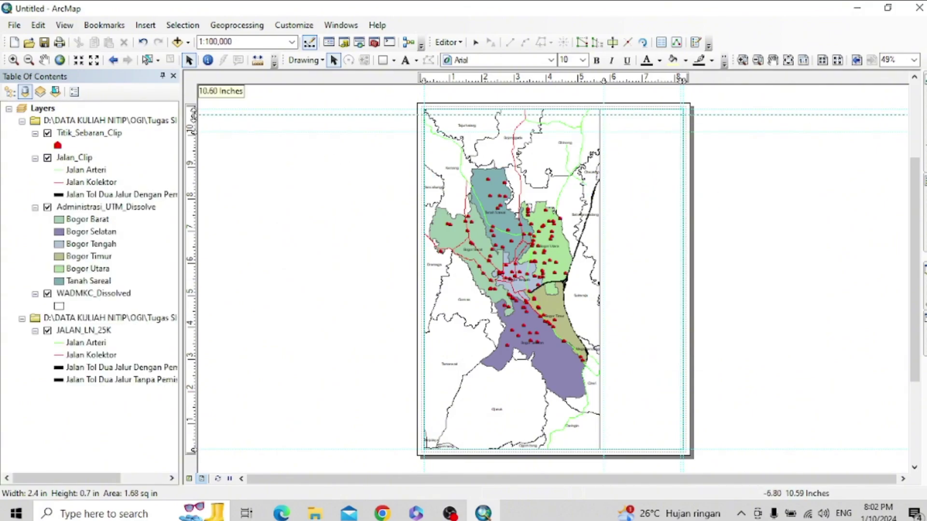
drag(192, 114, 193, 110)
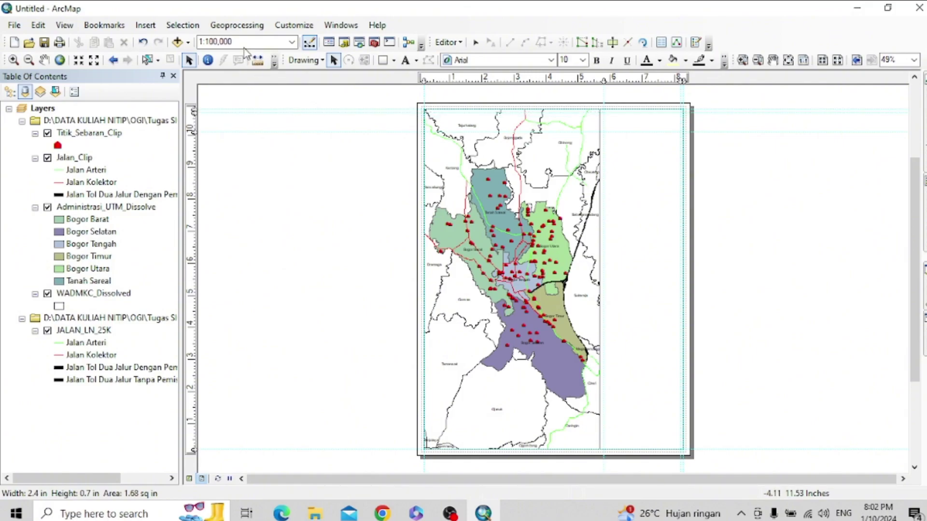
- Draw a title box across the top of the right panel
click(383, 60)
scroll(622, 115, down, 5)
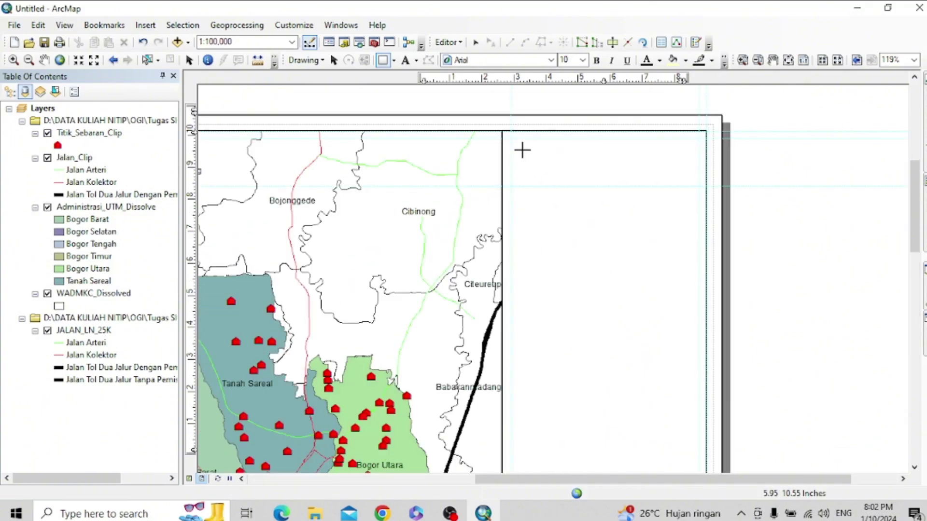
drag(511, 139, 699, 186)
double_click(607, 161)
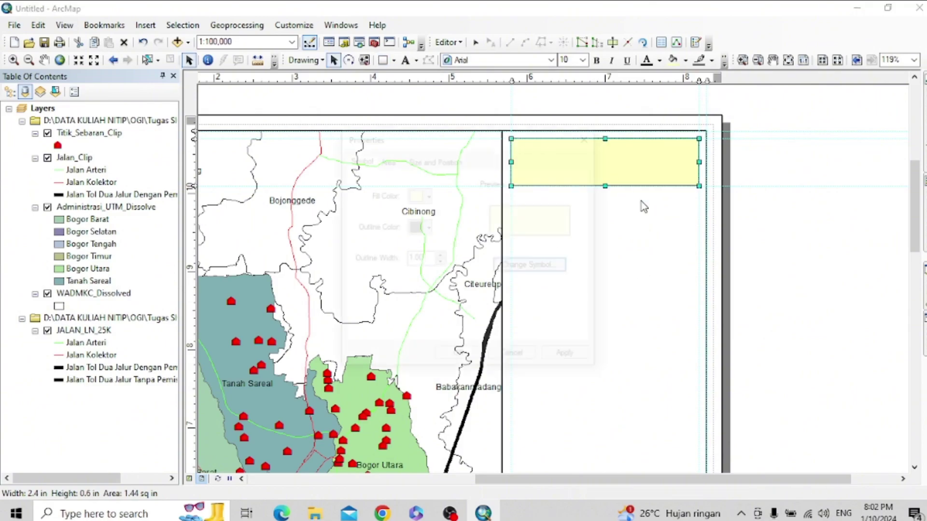
- Give the title box no fill and a black outline
click(427, 195)
click(479, 213)
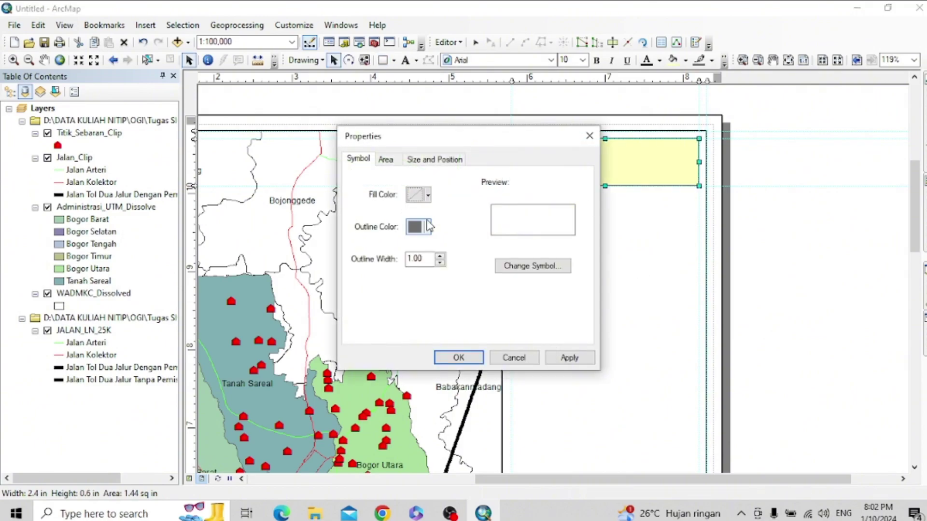
click(428, 227)
click(412, 374)
click(570, 358)
click(457, 358)
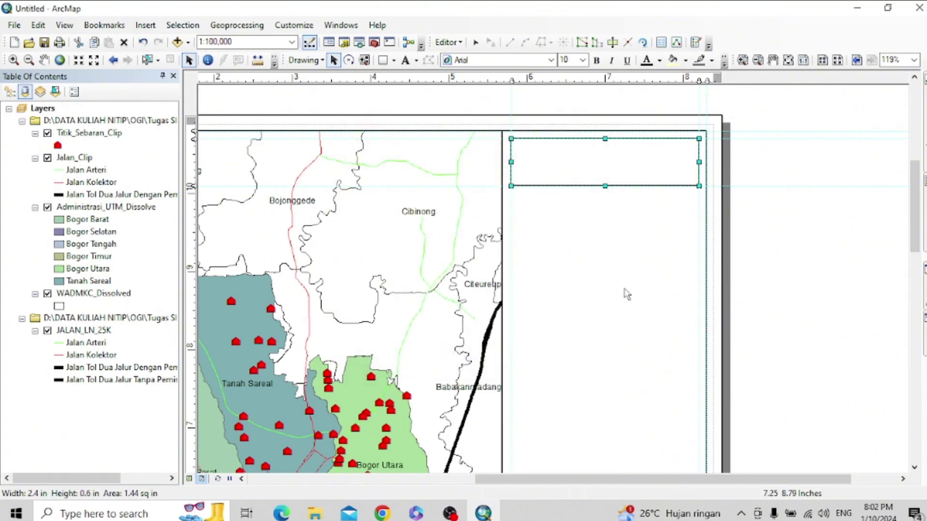
click(627, 289)
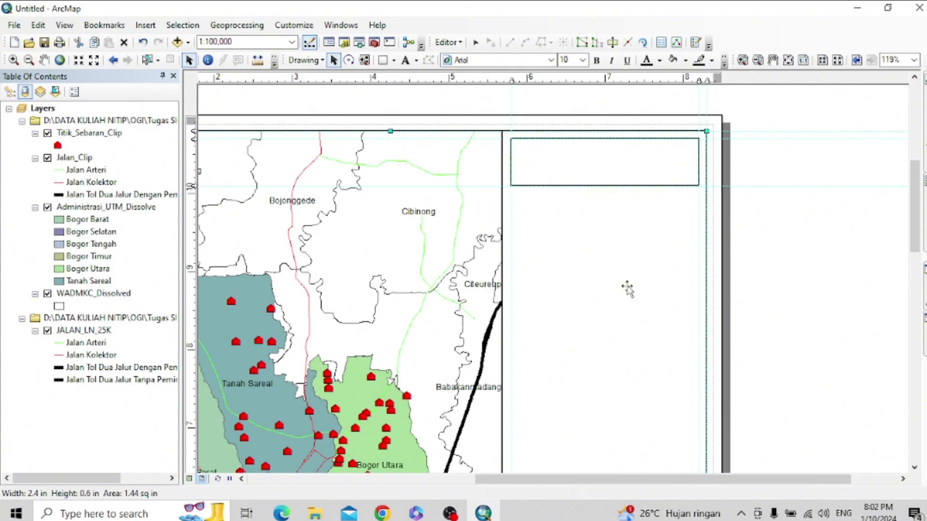
scroll(615, 254, up, 2)
scroll(615, 254, down, 2)
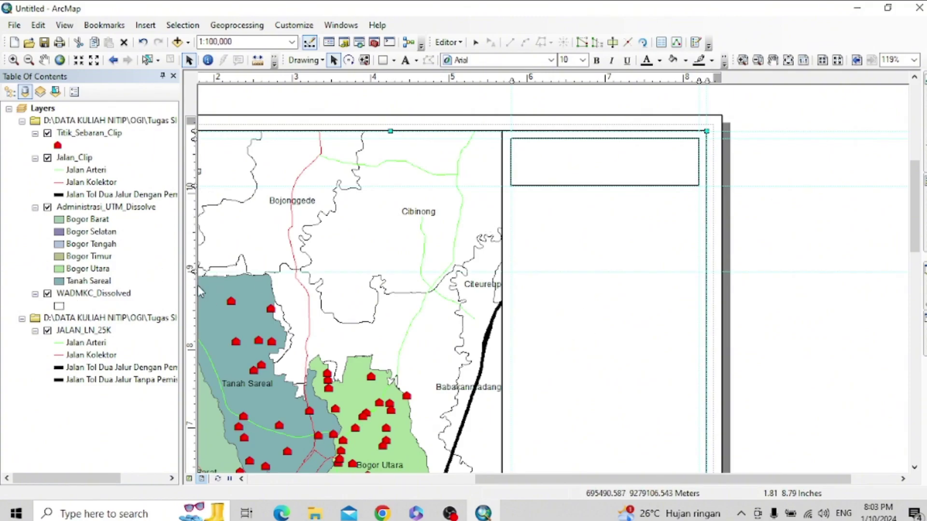
- Add horizontal guides at 8.70 inches and near 10 inches, then browse the Insert menu
drag(192, 269, 192, 294)
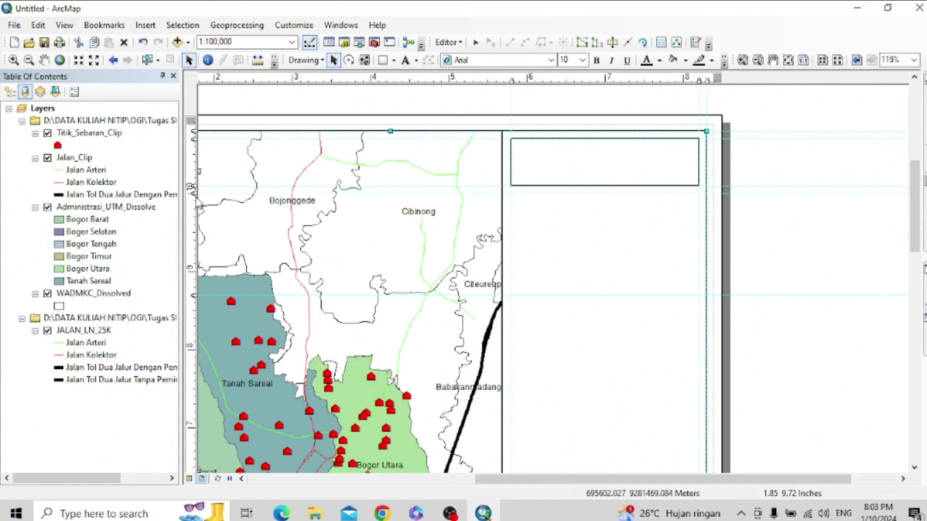
drag(193, 190, 193, 185)
drag(192, 191, 385, 263)
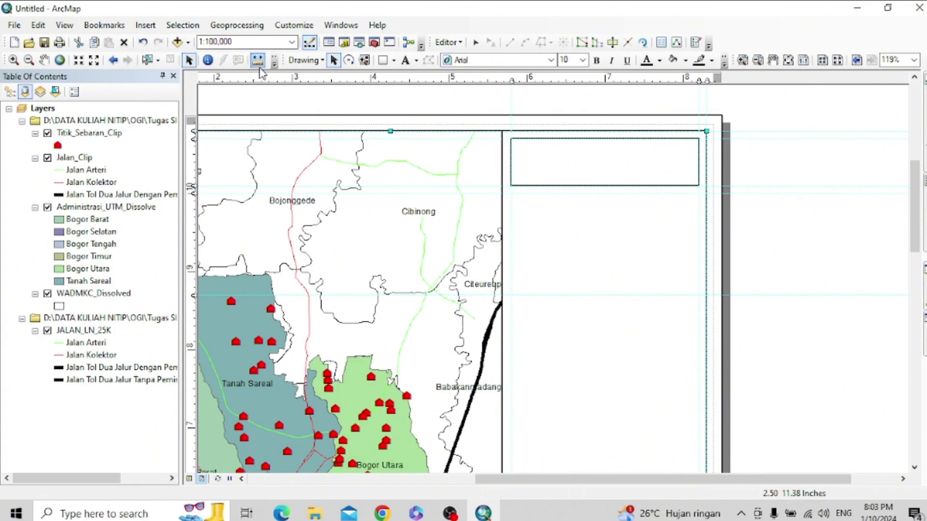
click(150, 28)
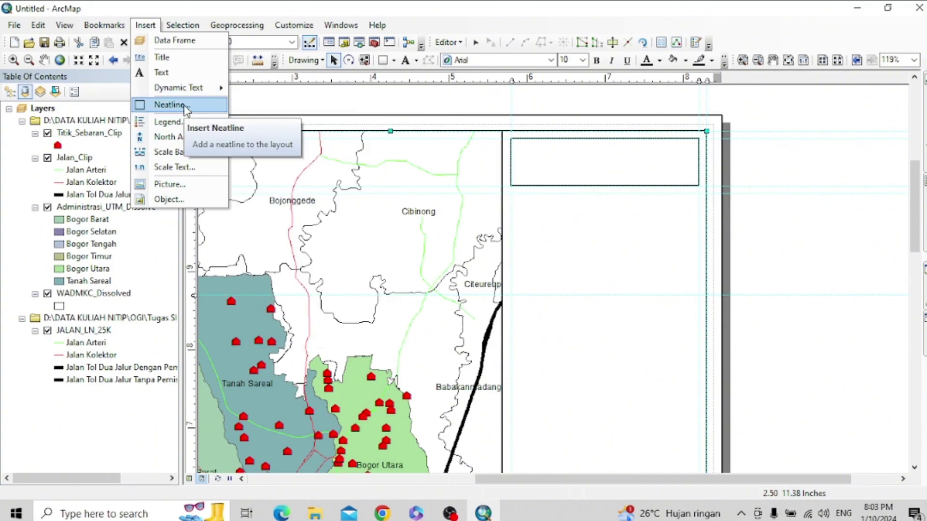
mouse_move(341, 25)
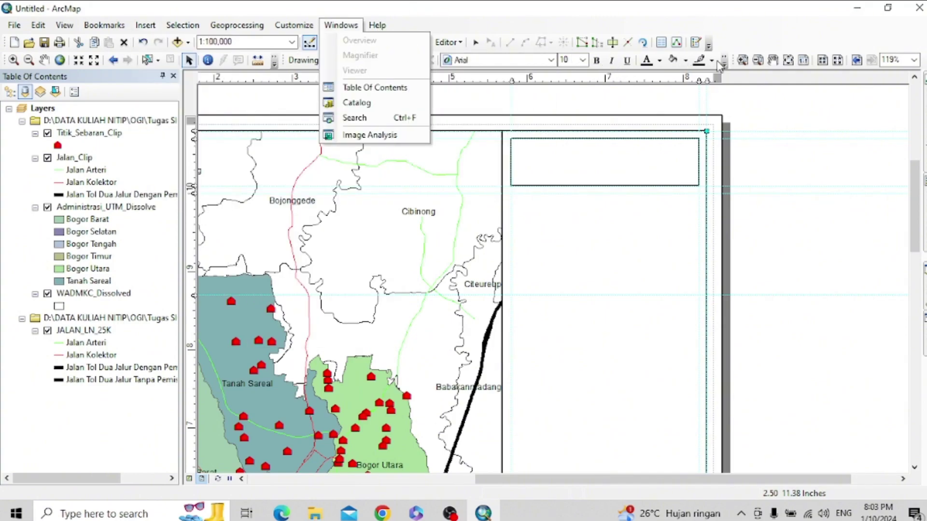
click(437, 6)
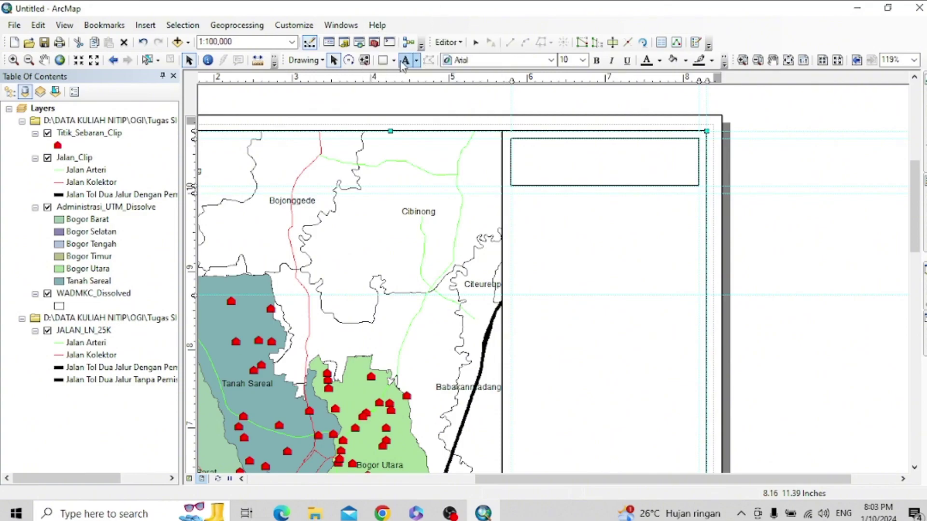
- Draw a box below the title box down to the guide, black-outlined with no fill
click(383, 60)
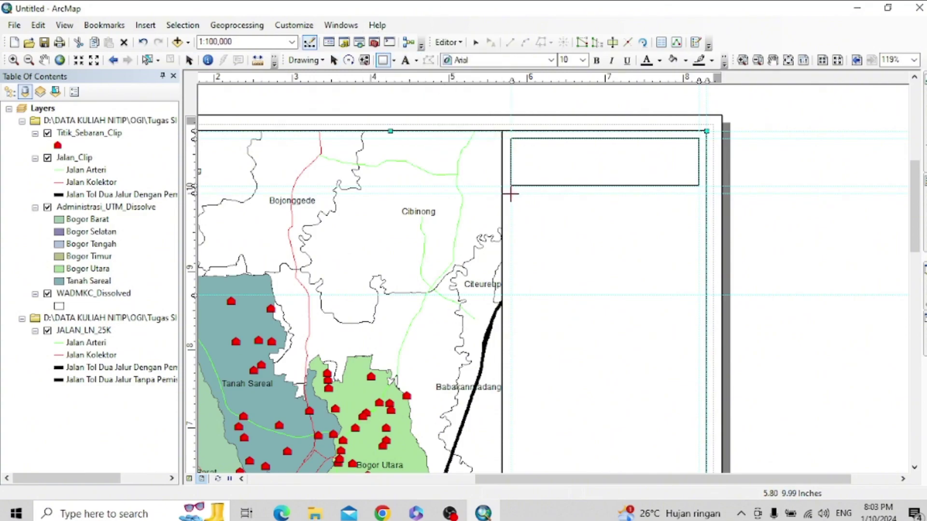
drag(511, 194, 691, 290)
double_click(594, 258)
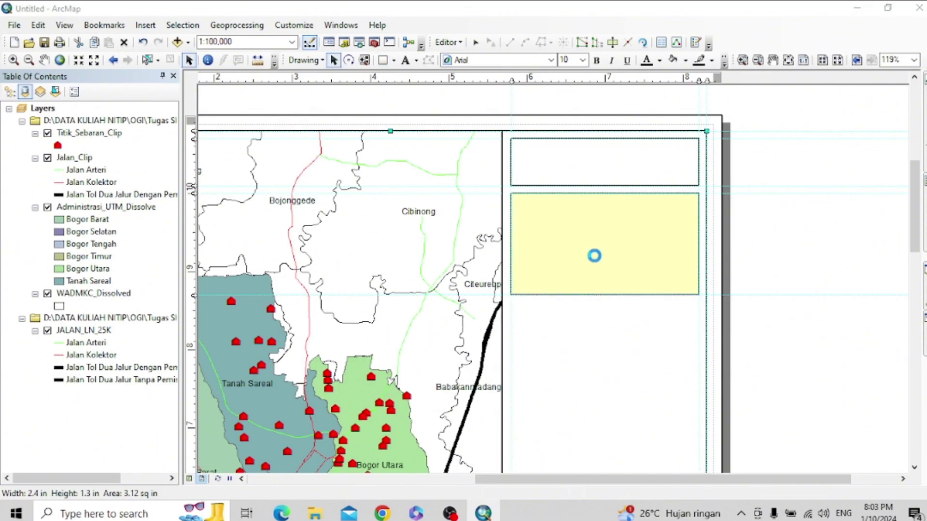
click(427, 227)
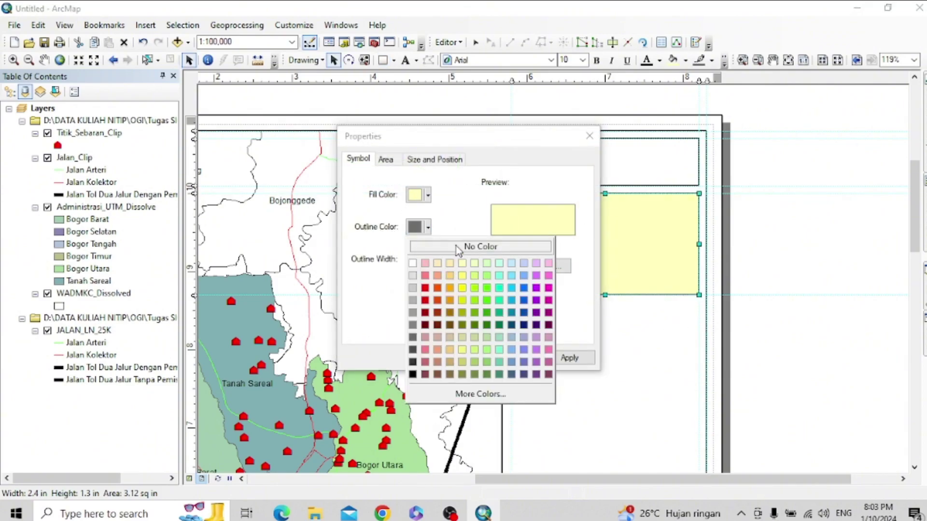
click(412, 374)
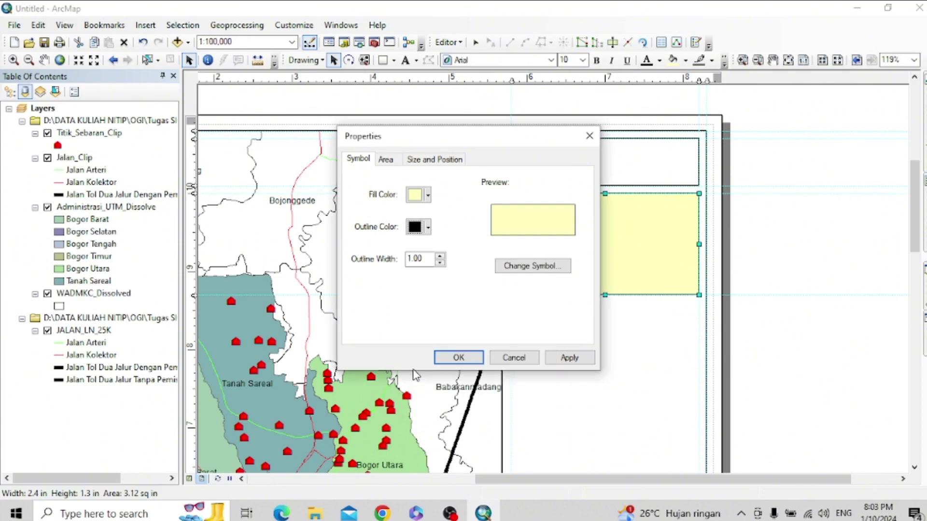
click(428, 194)
click(481, 214)
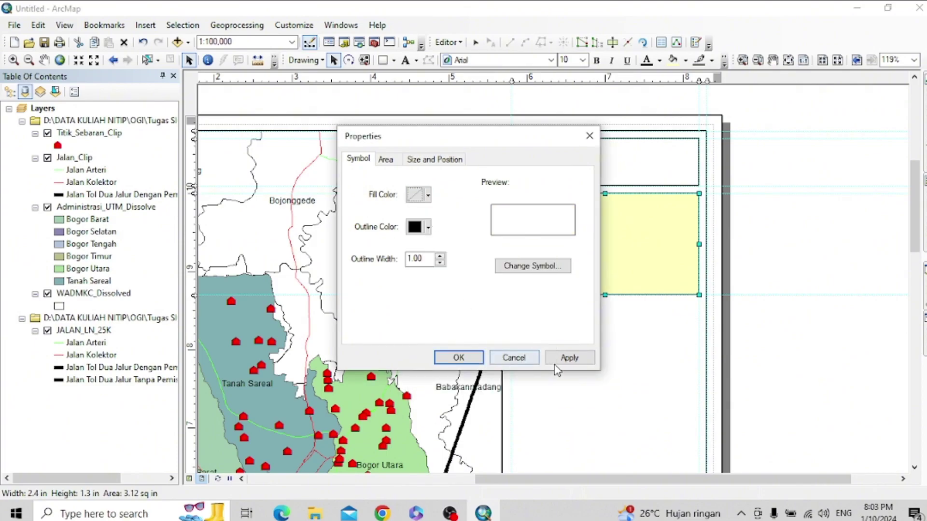
click(568, 359)
click(458, 357)
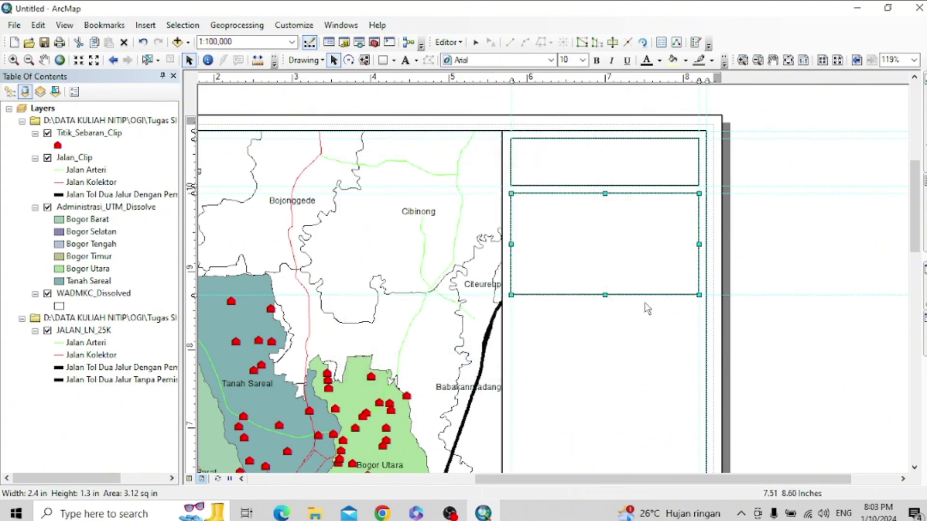
click(589, 353)
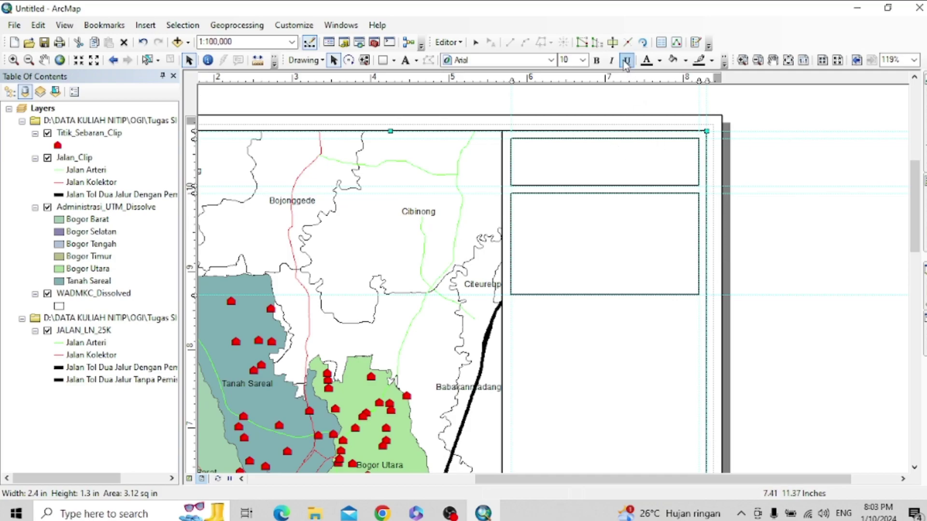
- Place a placeholder Text element inside the upper right-panel box, replacing a misplaced first attempt
click(405, 60)
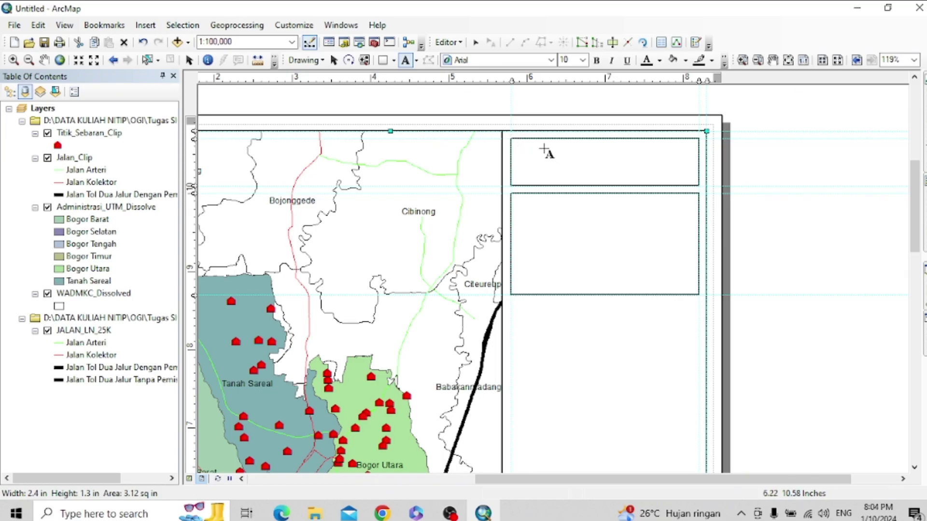
click(554, 134)
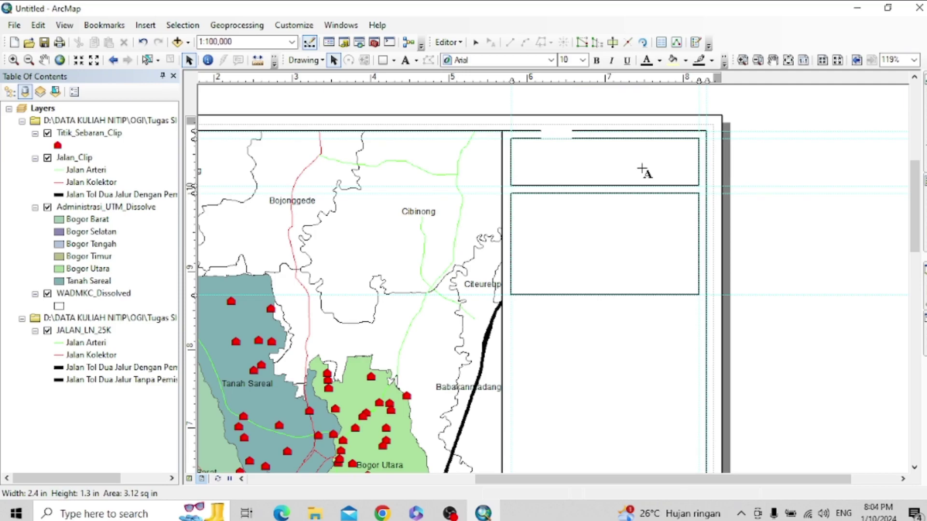
click(642, 168)
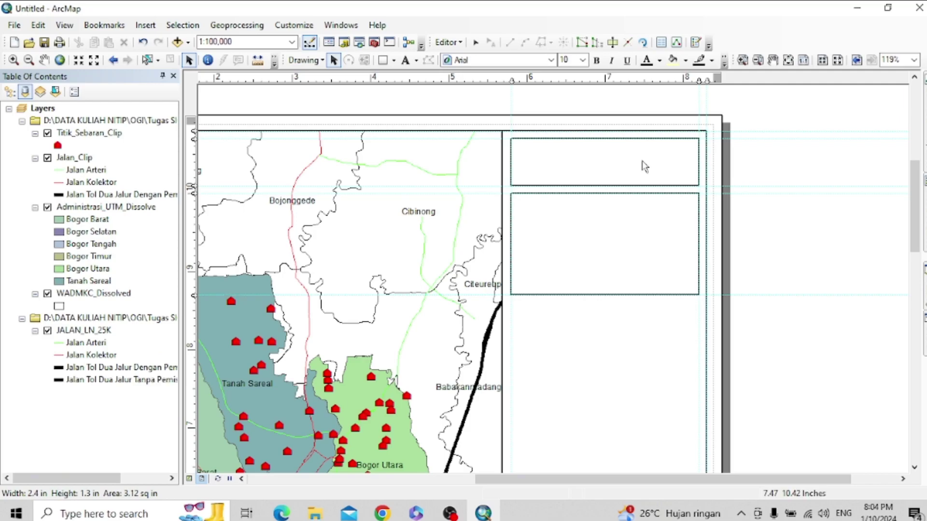
click(555, 134)
click(319, 91)
click(406, 60)
click(559, 150)
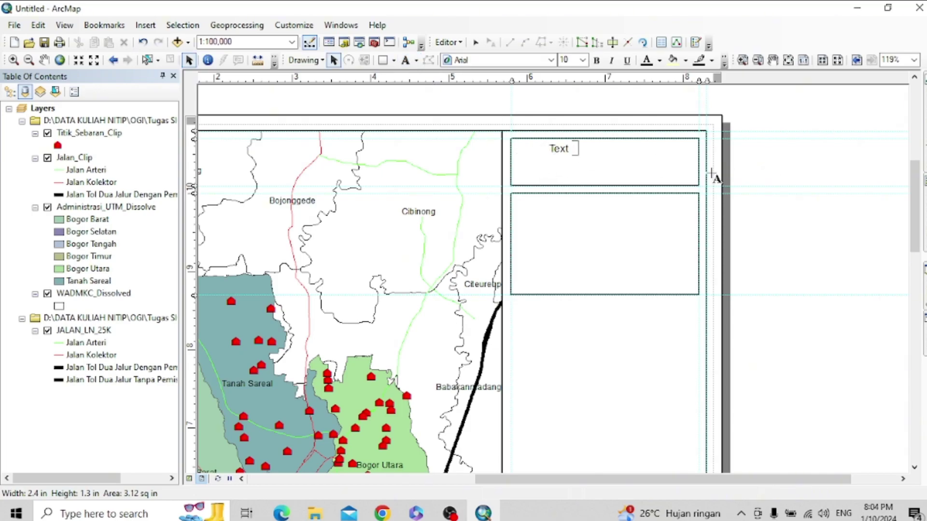
click(573, 166)
click(564, 150)
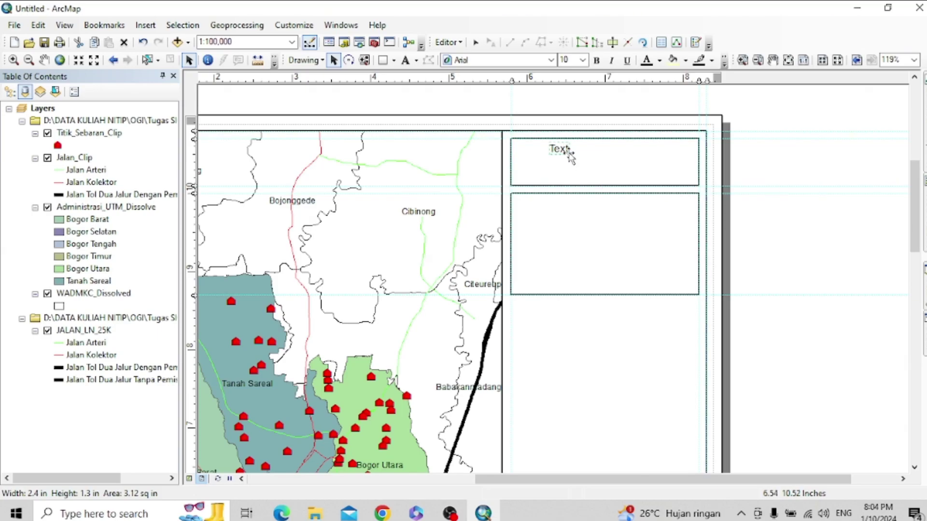
mouse_move(569, 153)
mouse_down()
mouse_move(582, 181)
mouse_move(570, 154)
mouse_up()
- Centre-align the title text and edit its wording
double_click(569, 147)
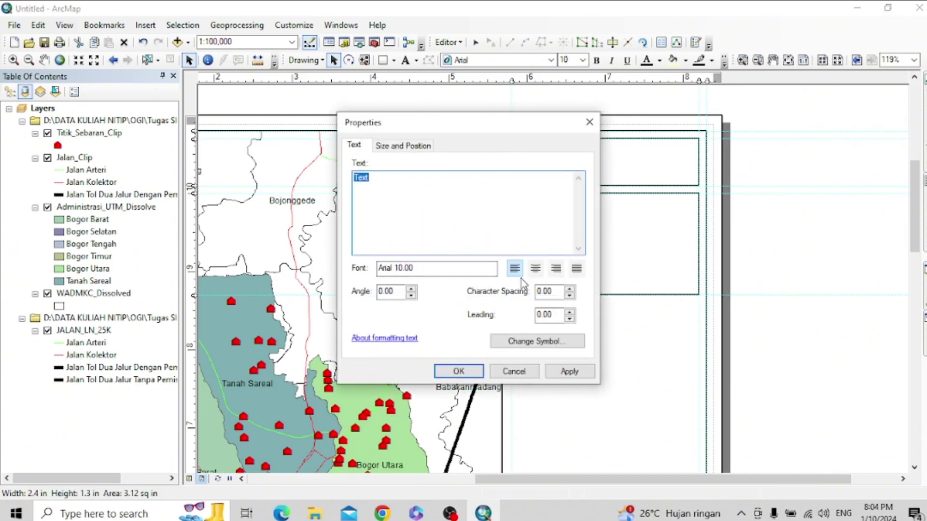
click(537, 271)
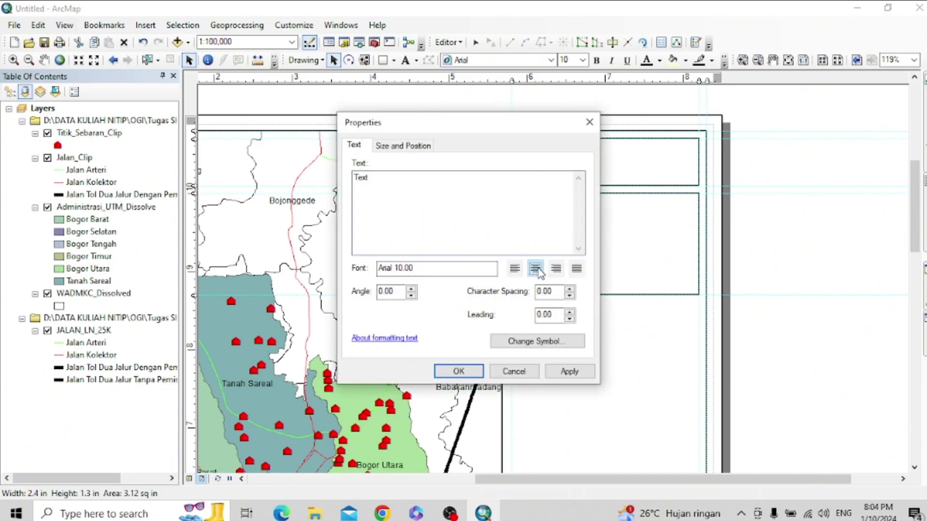
click(401, 201)
text(p)
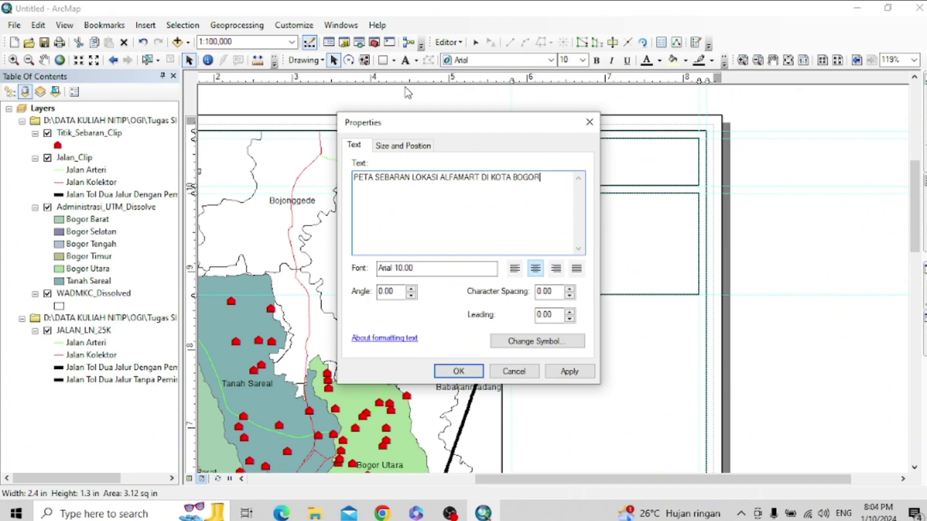
click(415, 145)
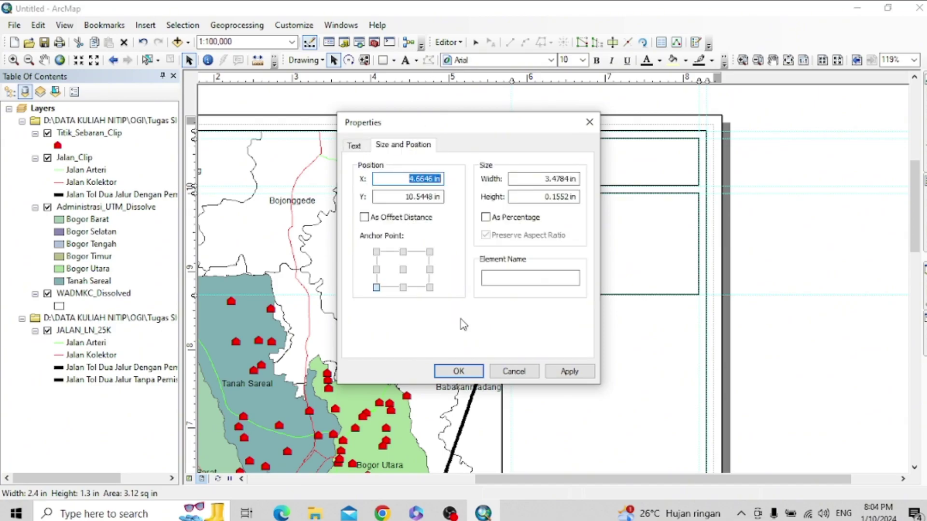
click(568, 372)
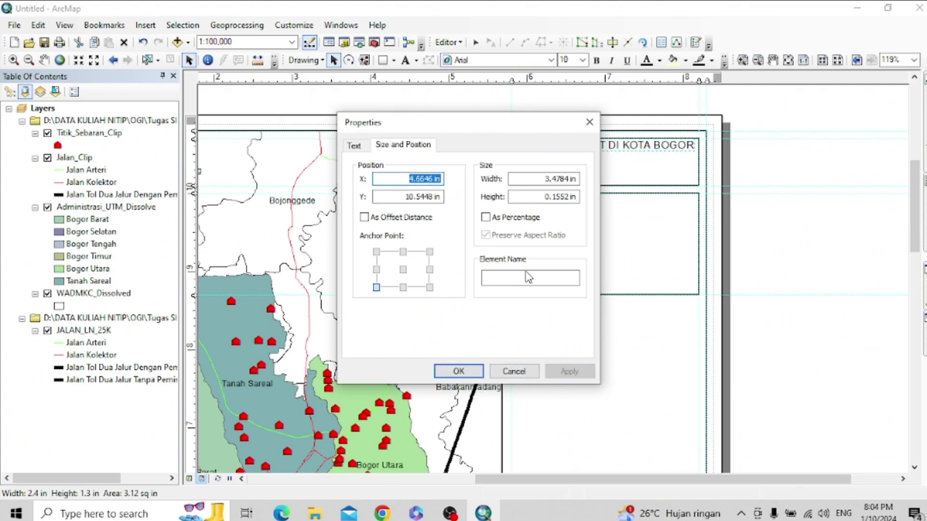
click(475, 370)
- Break the title before 'DI' onto two lines and move it into the upper-right box
click(555, 150)
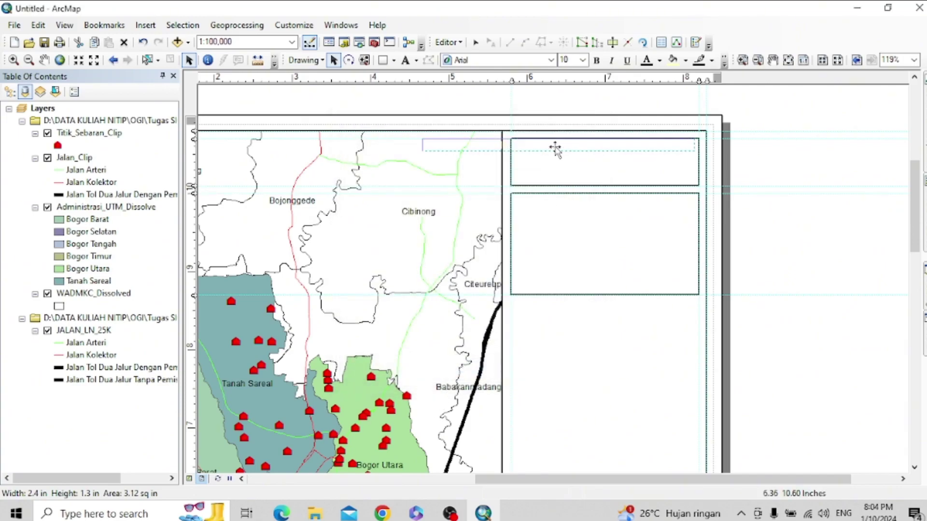
double_click(551, 148)
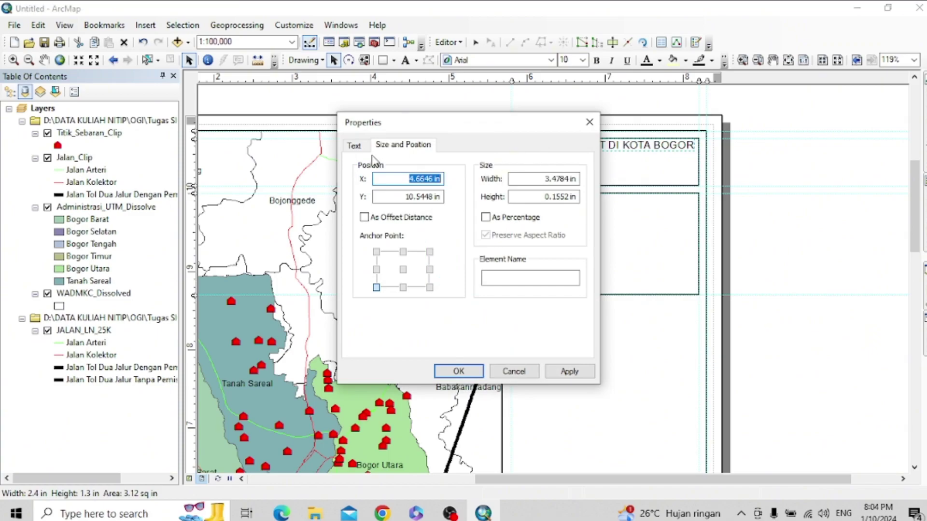
click(360, 145)
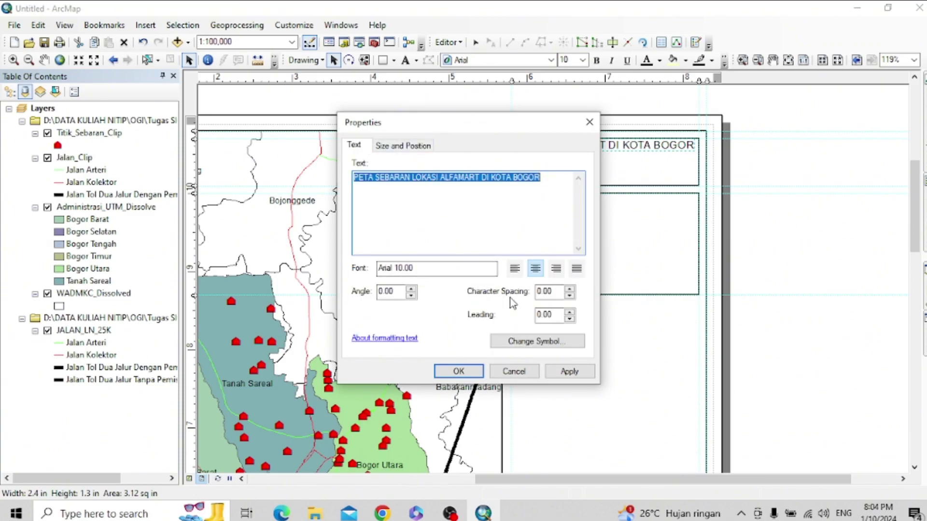
click(531, 342)
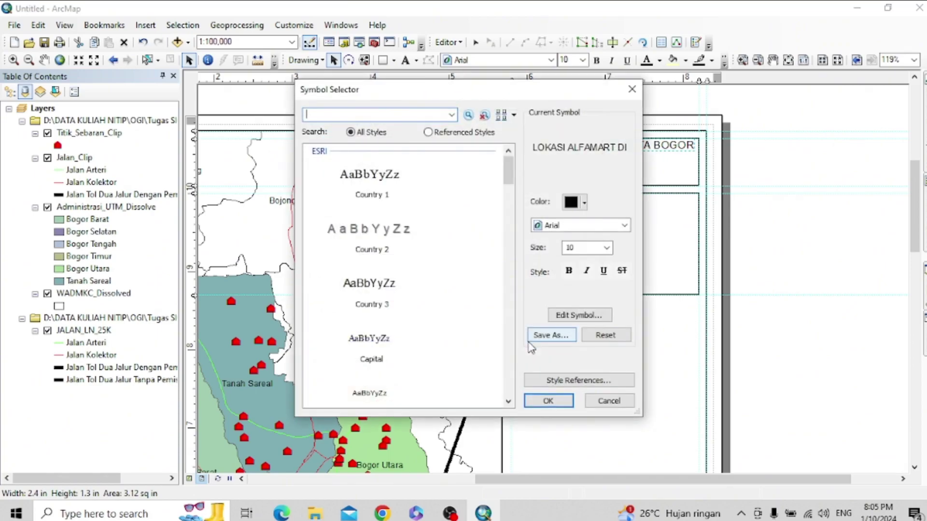
click(632, 88)
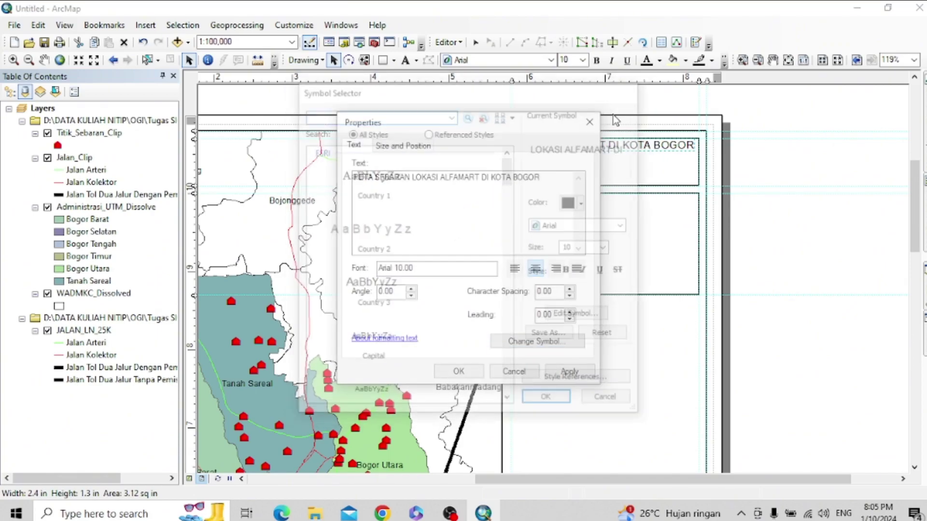
click(484, 178)
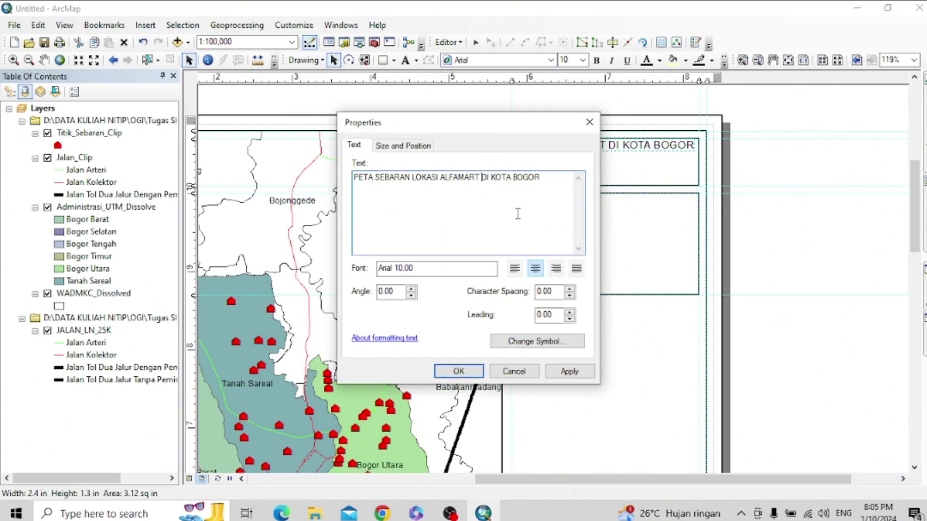
key(Return)
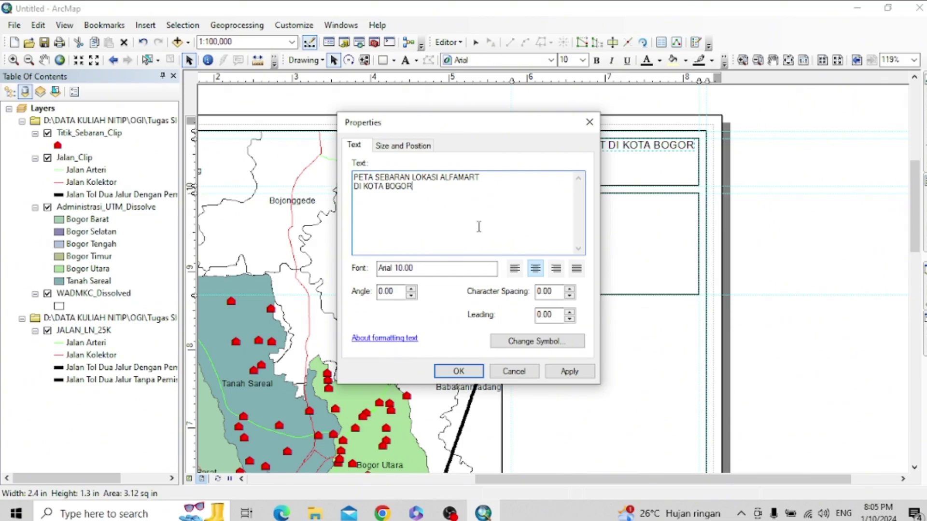
click(569, 373)
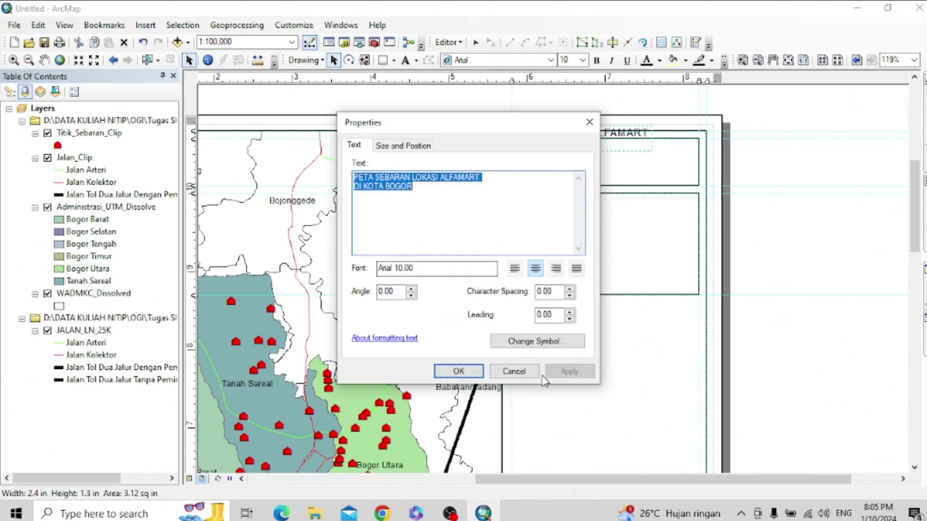
click(475, 372)
click(581, 147)
drag(581, 147, 622, 160)
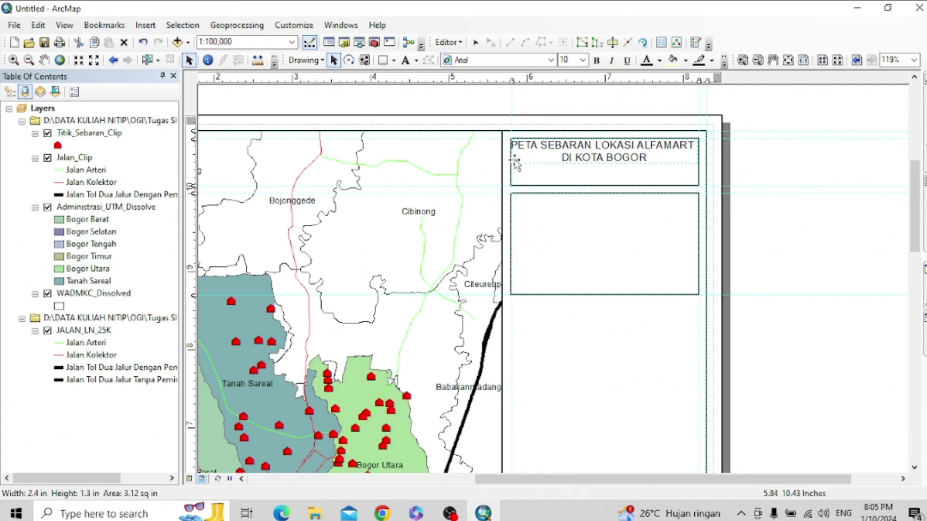
- Set the title font to Times New Roman
double_click(637, 157)
double_click(607, 147)
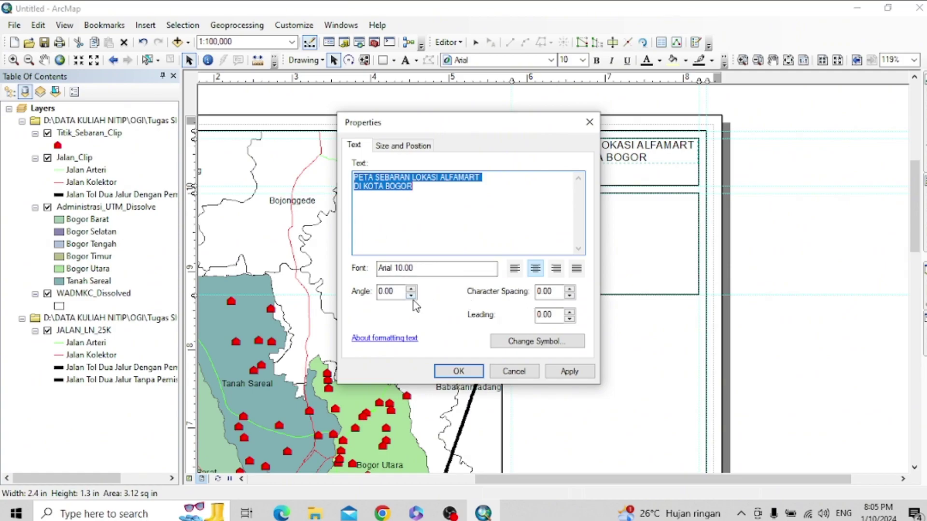
click(410, 145)
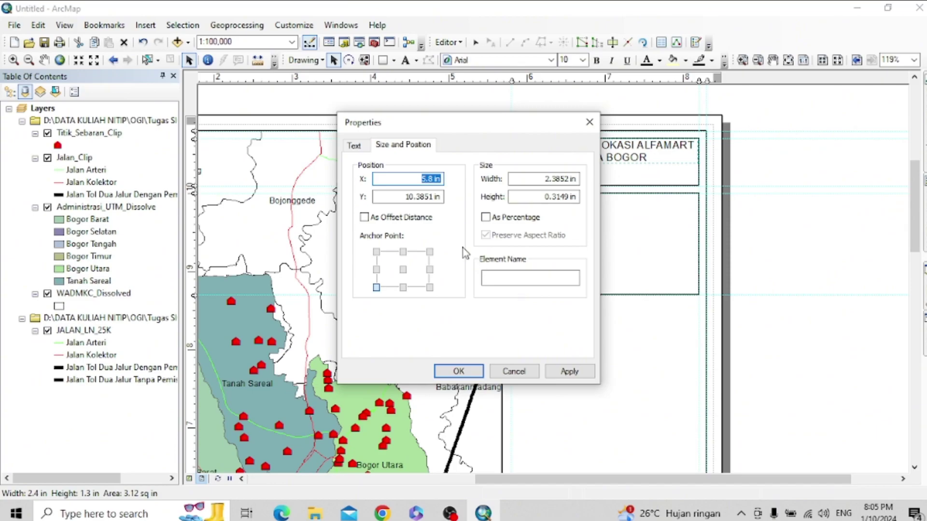
click(370, 147)
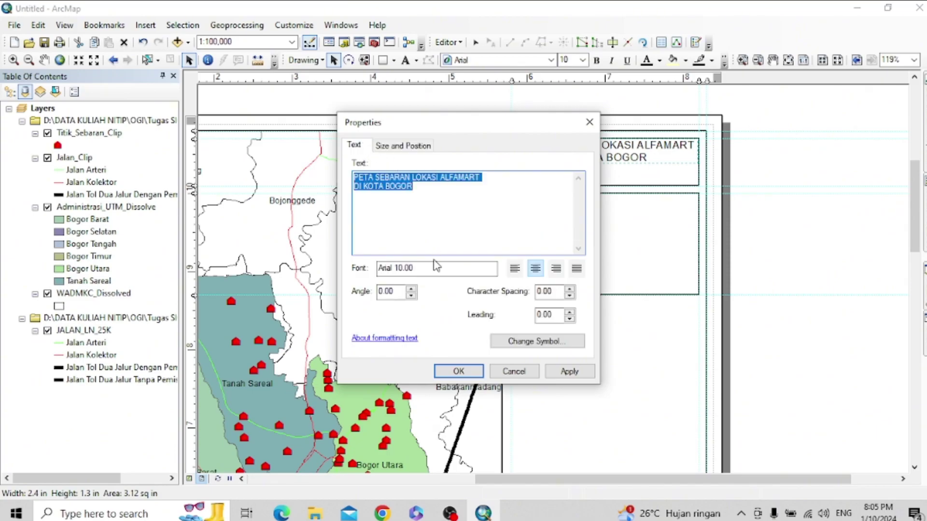
click(549, 342)
click(584, 246)
text(8)
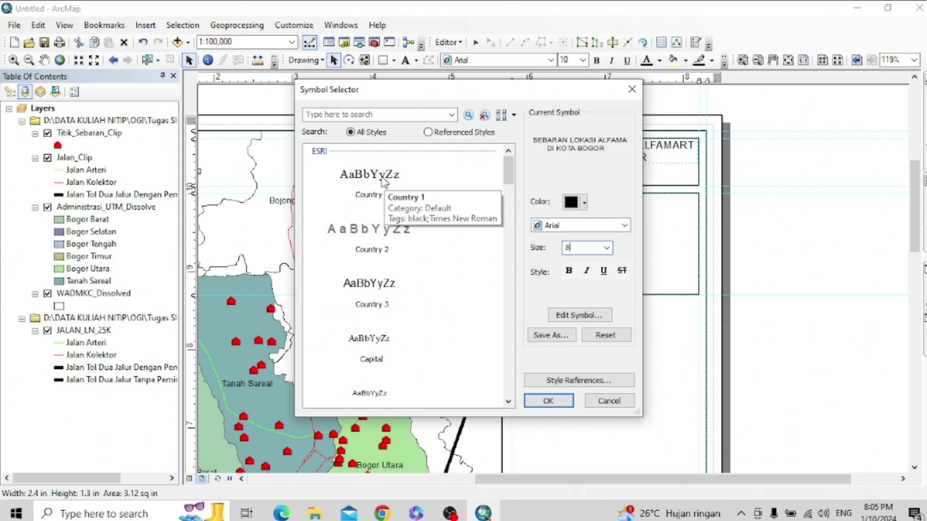
click(601, 226)
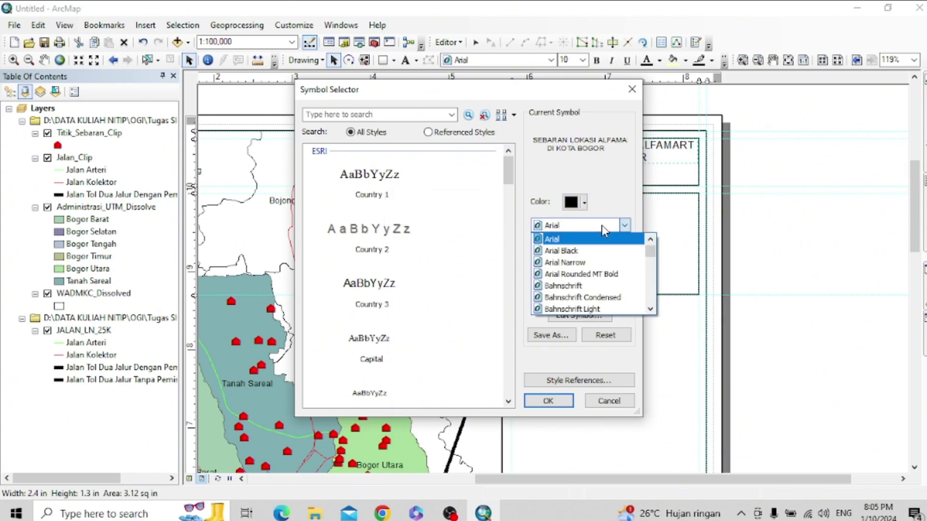
key(t)
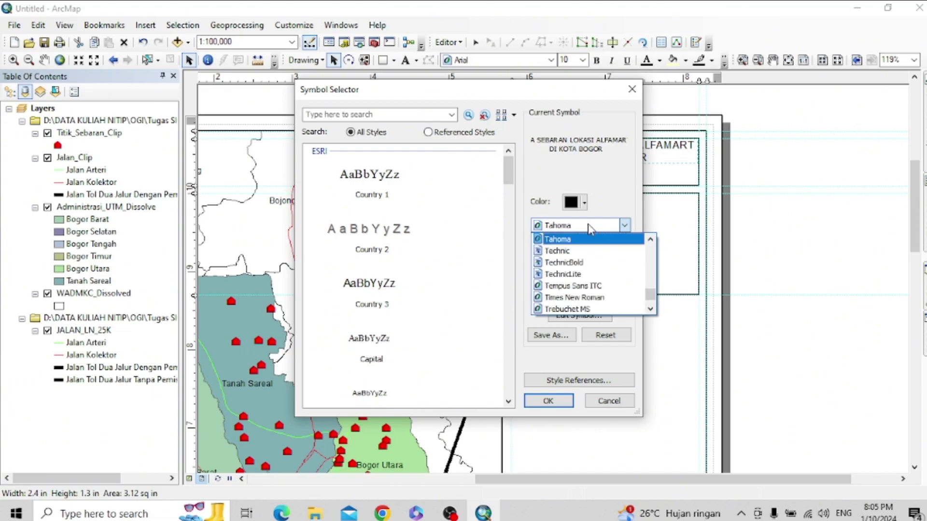
click(575, 298)
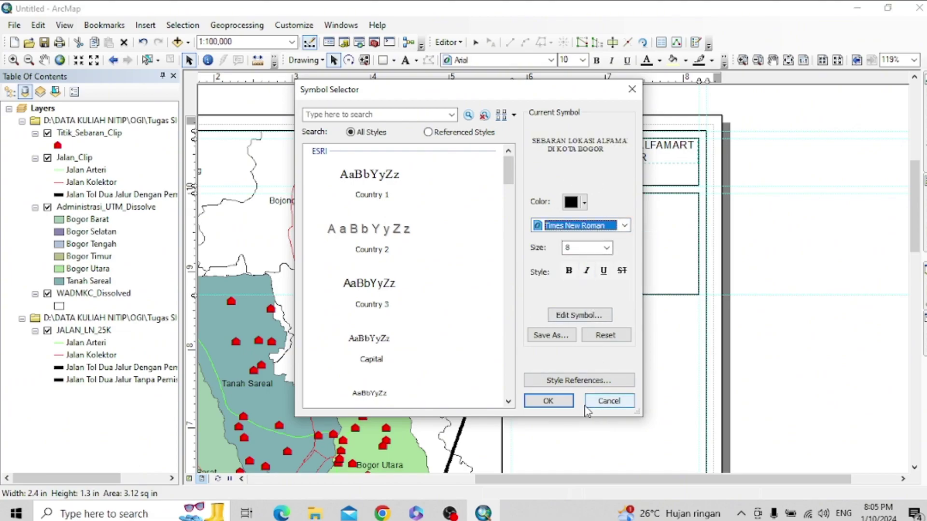
click(555, 403)
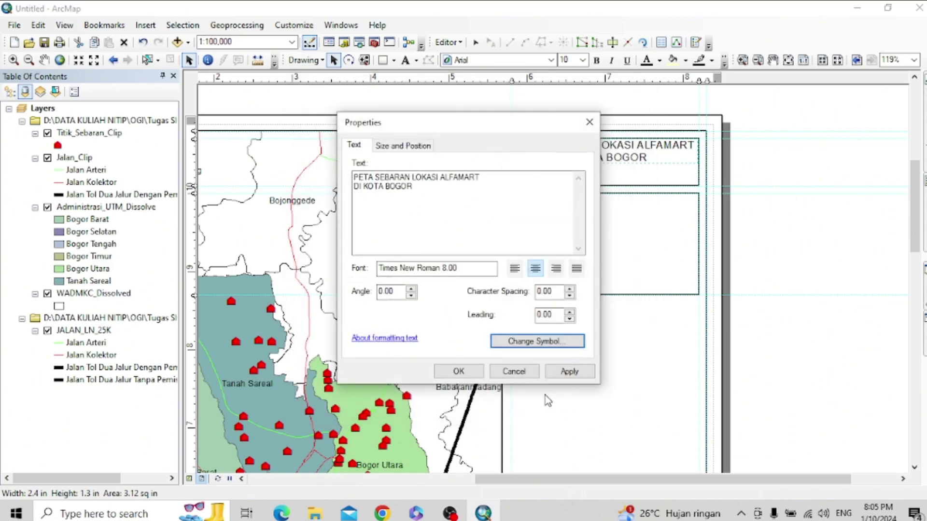
click(560, 372)
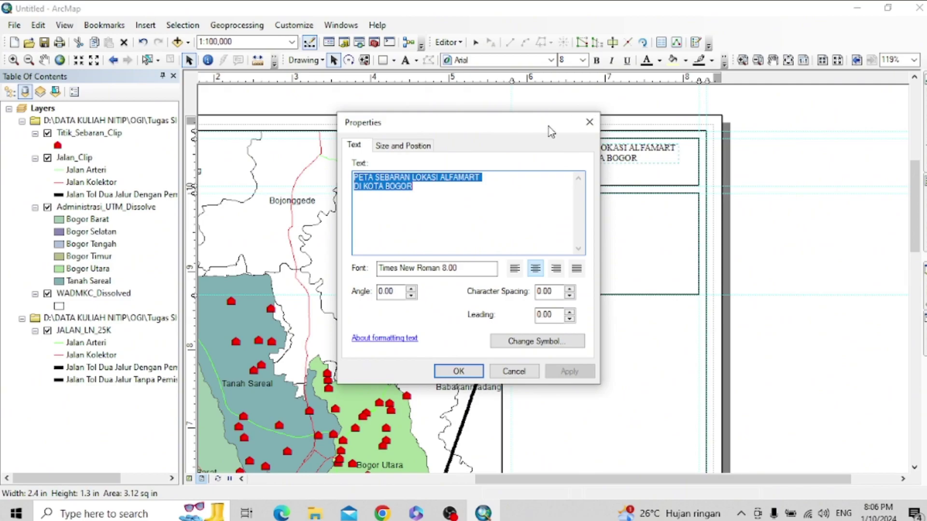
- Make the title bold and set its size to 9
drag(549, 124, 413, 175)
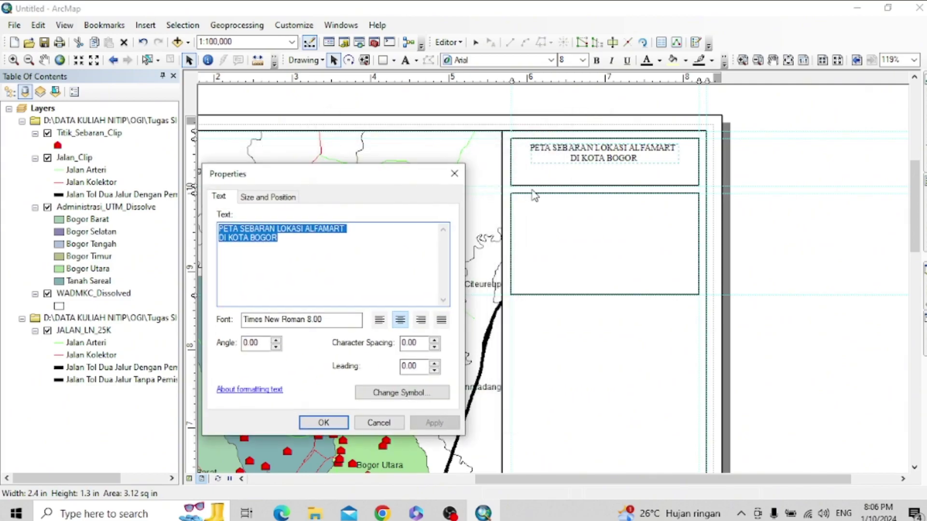
click(418, 393)
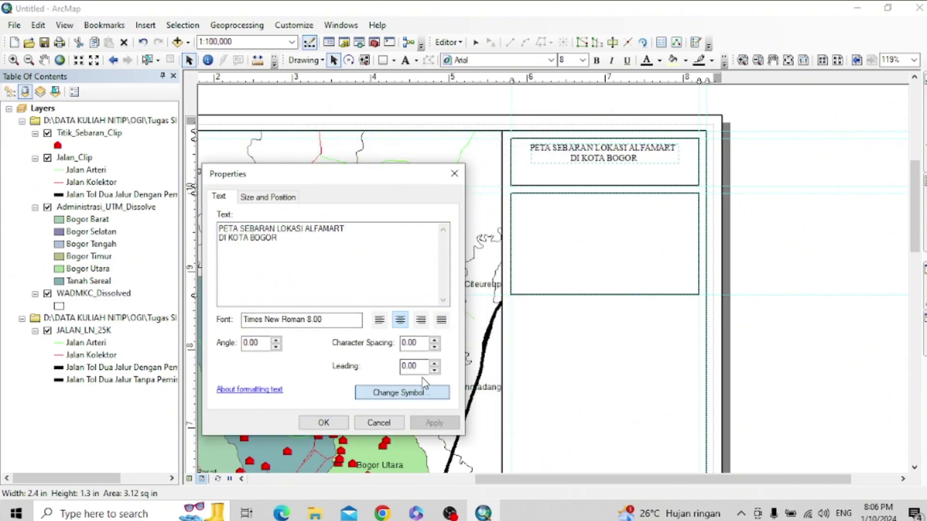
click(569, 270)
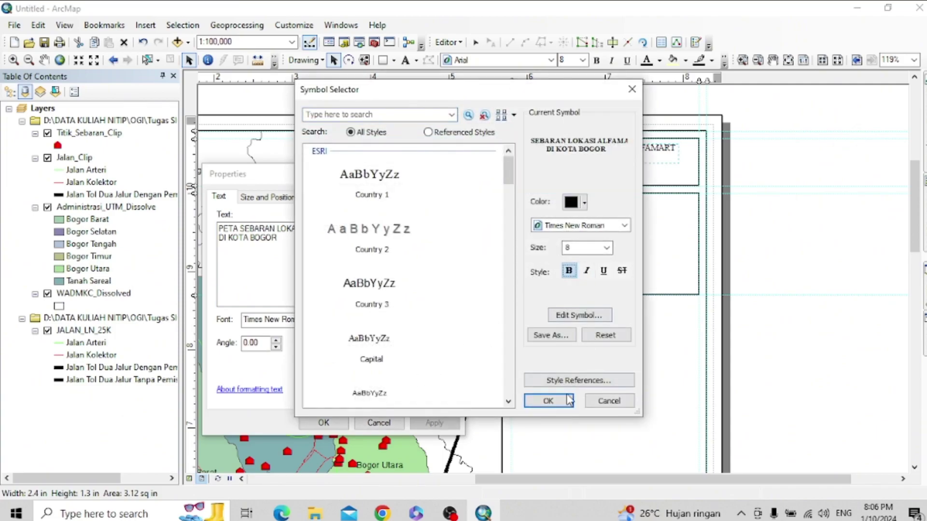
click(549, 401)
click(425, 423)
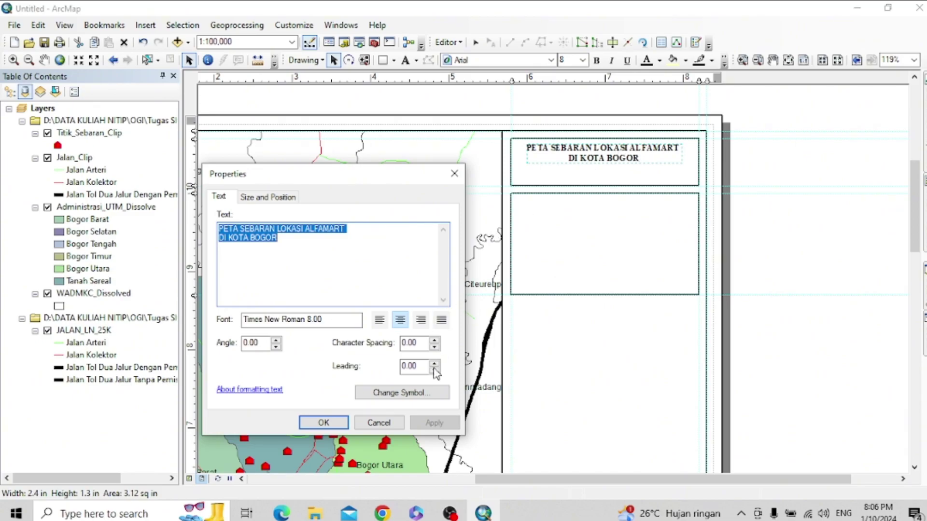
click(406, 392)
double_click(576, 247)
text(9)
click(548, 401)
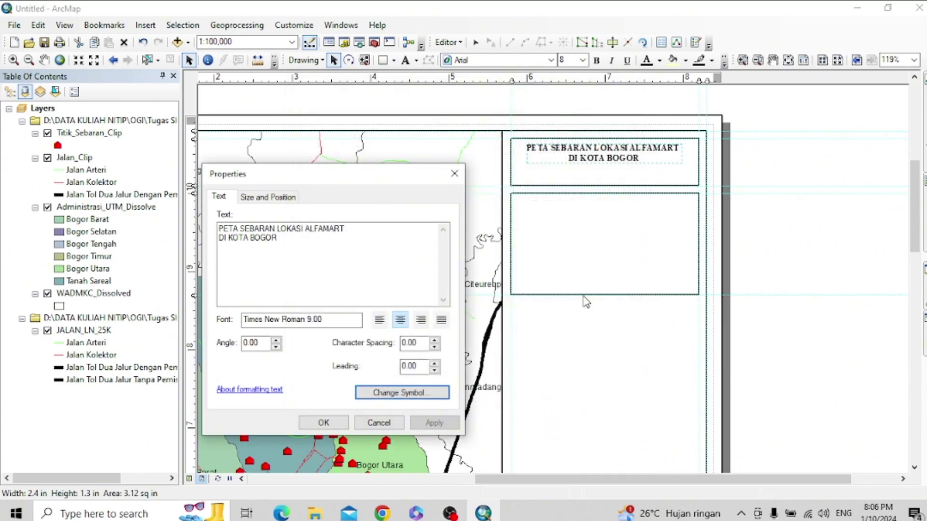
click(434, 423)
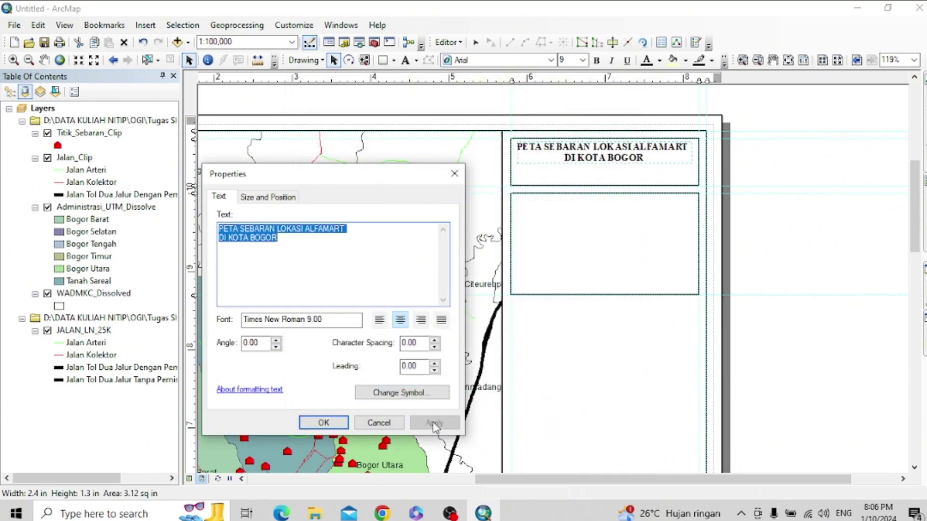
click(323, 423)
- Shift the title to a new spot within the top box
click(640, 151)
click(627, 150)
click(626, 150)
drag(627, 149, 694, 182)
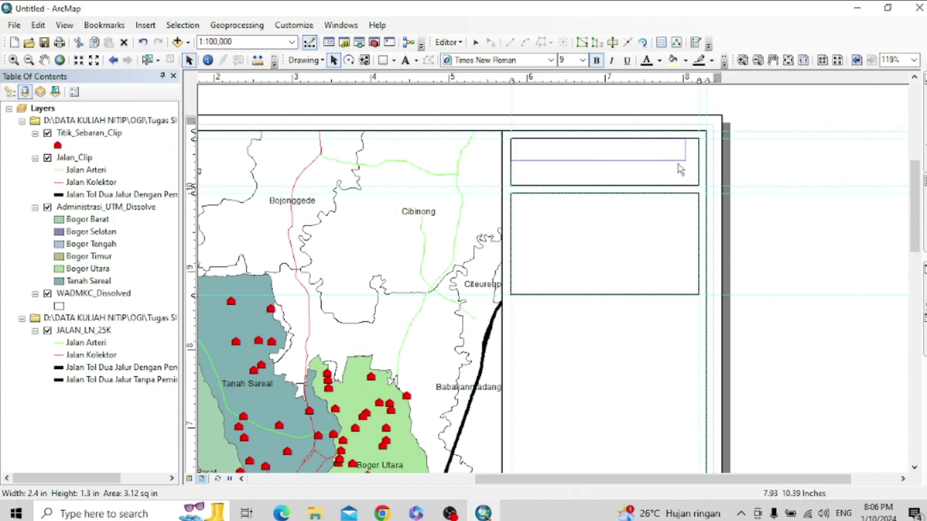
- Delete the old map title and place a new Text element in the top box
drag(678, 164, 679, 164)
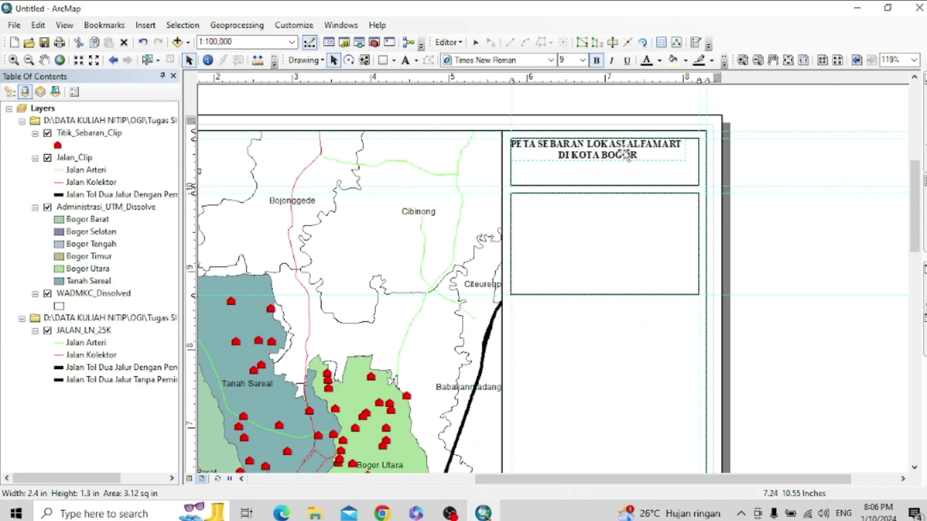
click(626, 154)
key(Delete)
click(405, 60)
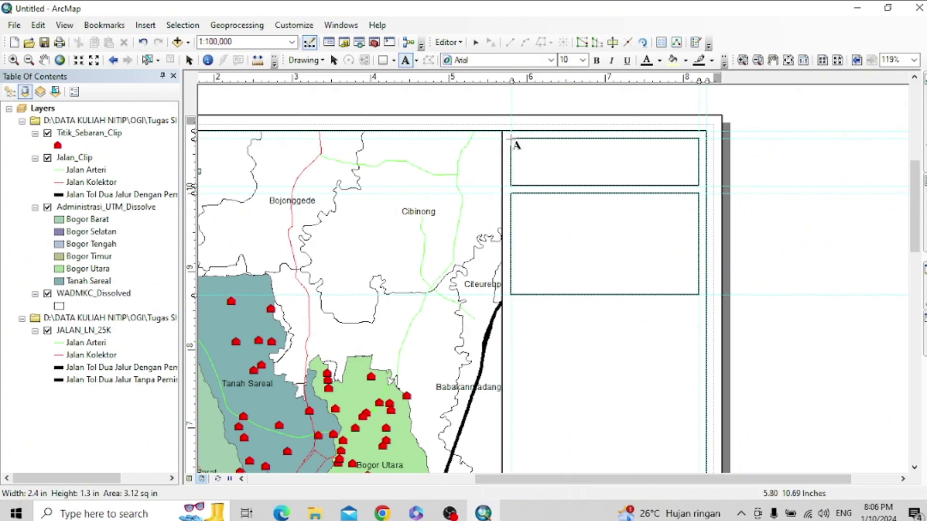
click(511, 139)
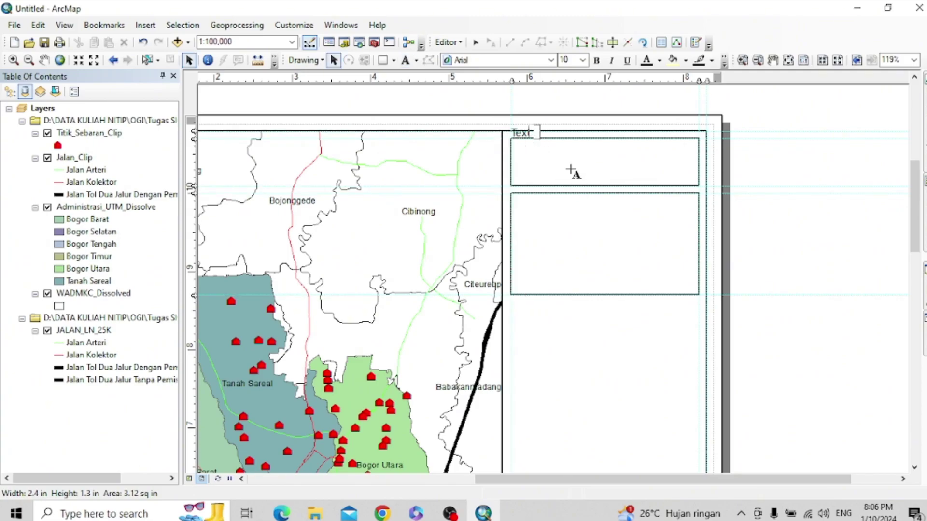
click(529, 141)
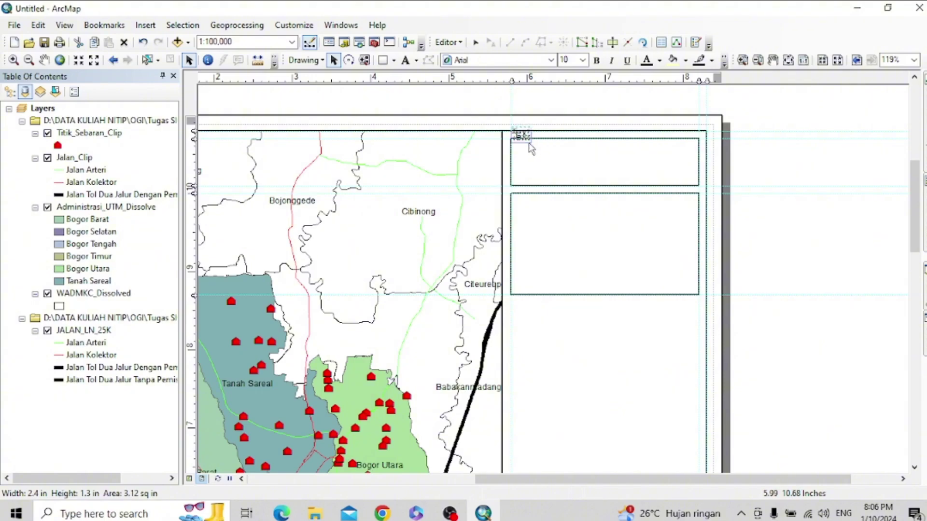
drag(540, 155, 539, 155)
- Move the new Text element to the centre of the top box
click(523, 144)
double_click(523, 144)
click(414, 146)
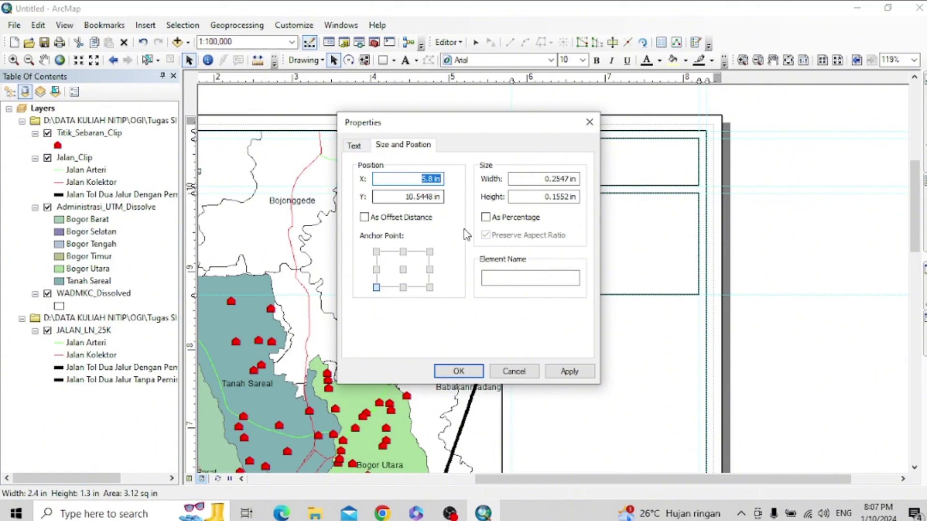
click(512, 371)
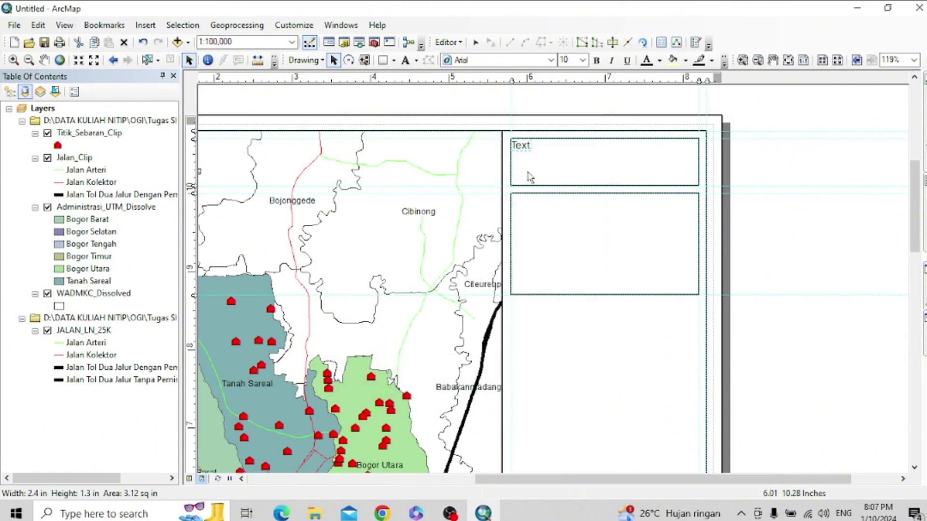
drag(522, 146, 611, 174)
click(609, 177)
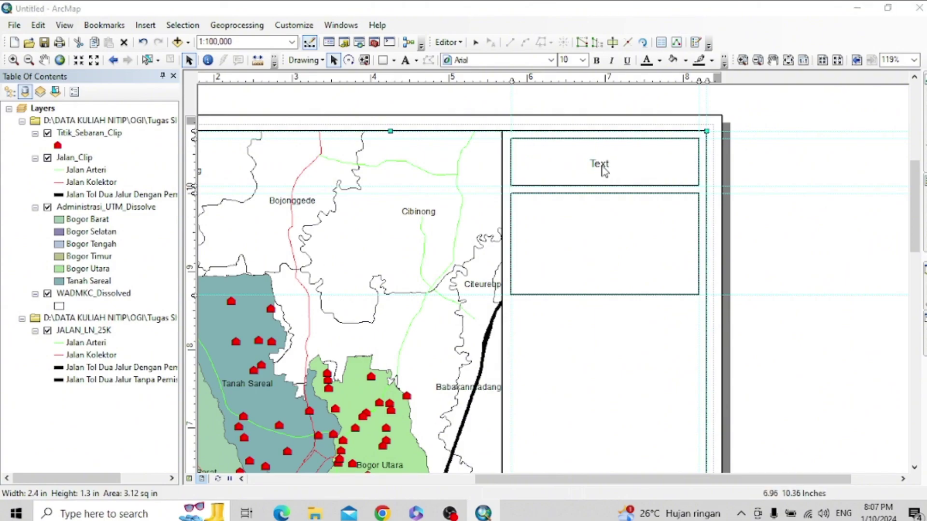
- Change the map title's font to bold Times New Roman
double_click(609, 176)
key(ctrl+shift+Tab)
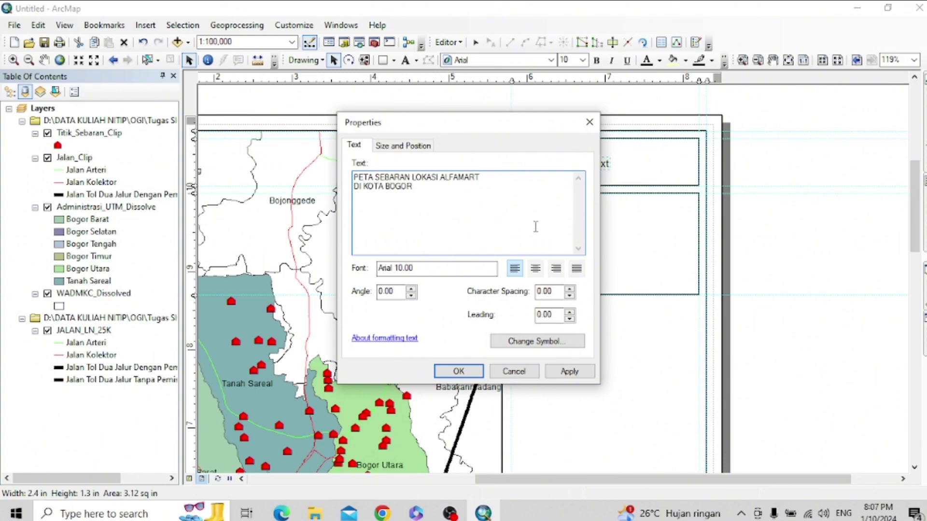
click(560, 342)
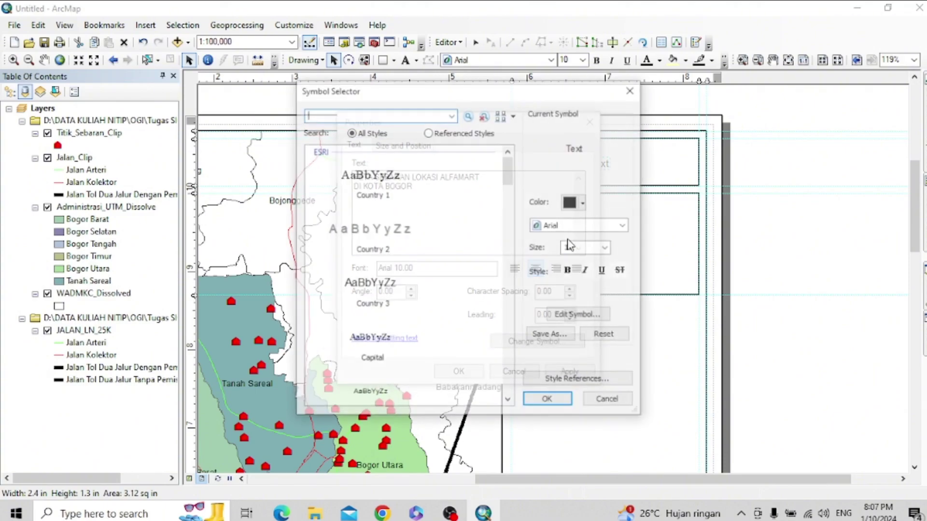
click(605, 229)
key(t)
scroll(601, 270, down, 2)
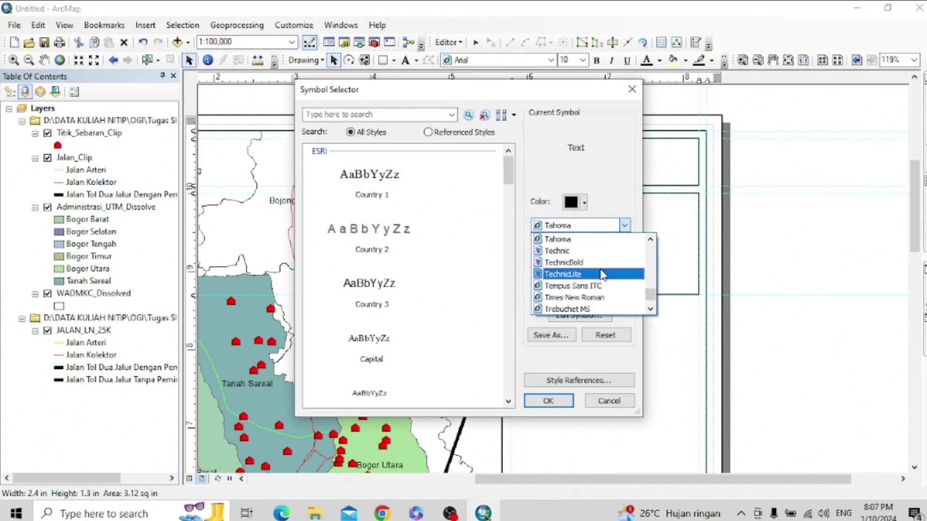
click(603, 298)
click(598, 250)
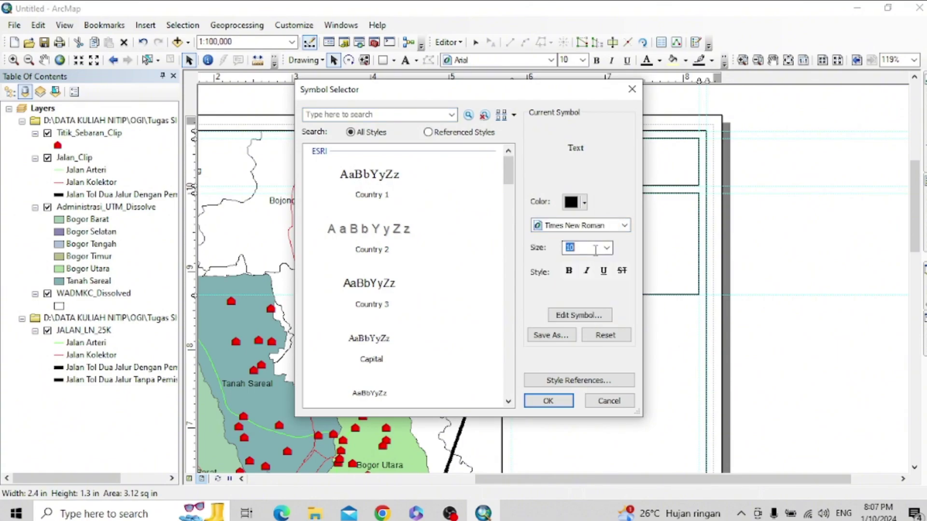
click(568, 270)
click(560, 401)
click(569, 373)
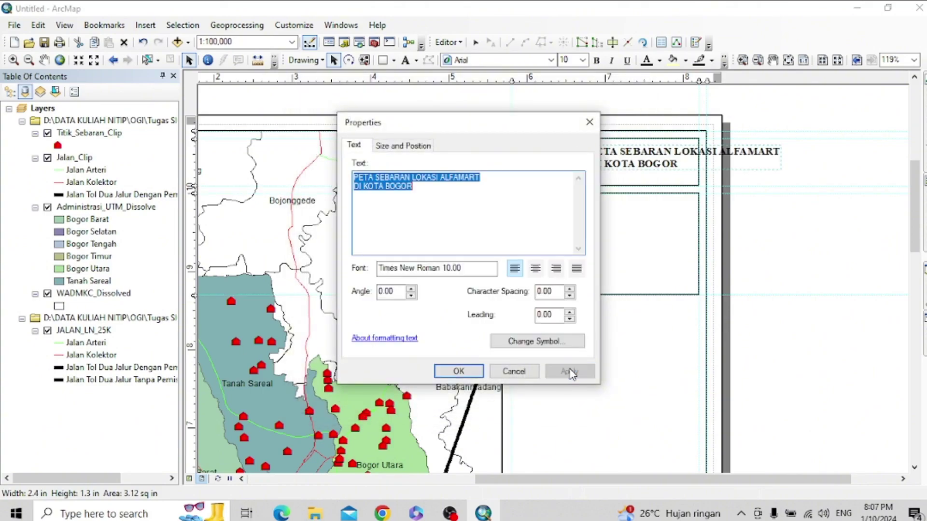
- Set the title's font size to 9
click(551, 344)
double_click(569, 247)
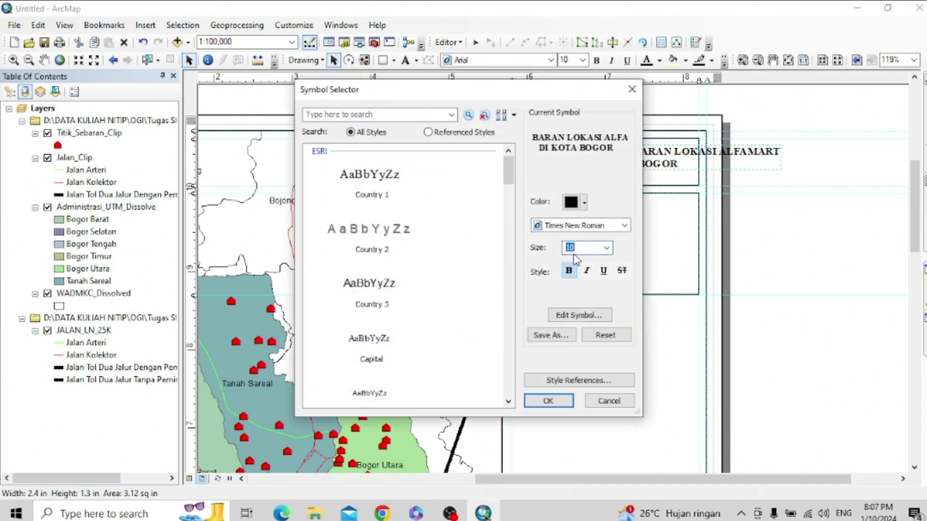
text(9)
click(569, 400)
click(566, 373)
click(459, 370)
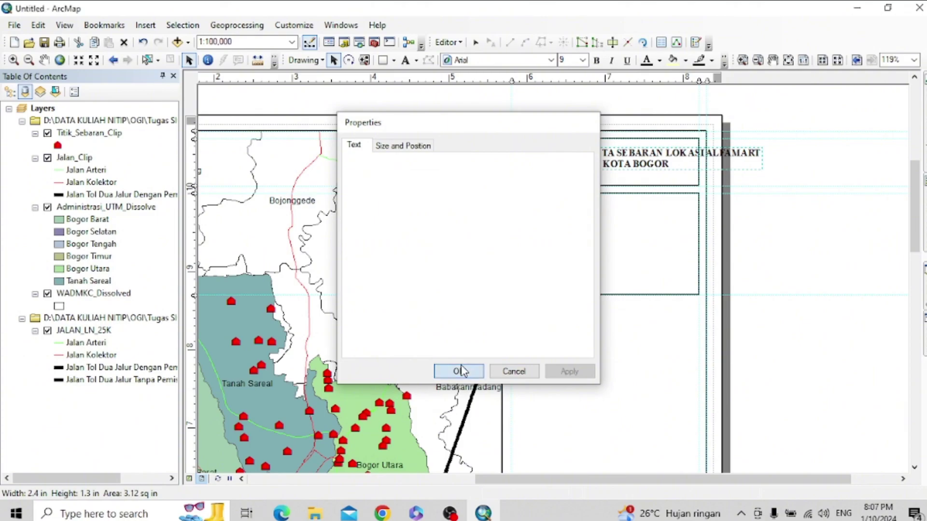
- Centre-align the title text within its box
double_click(673, 162)
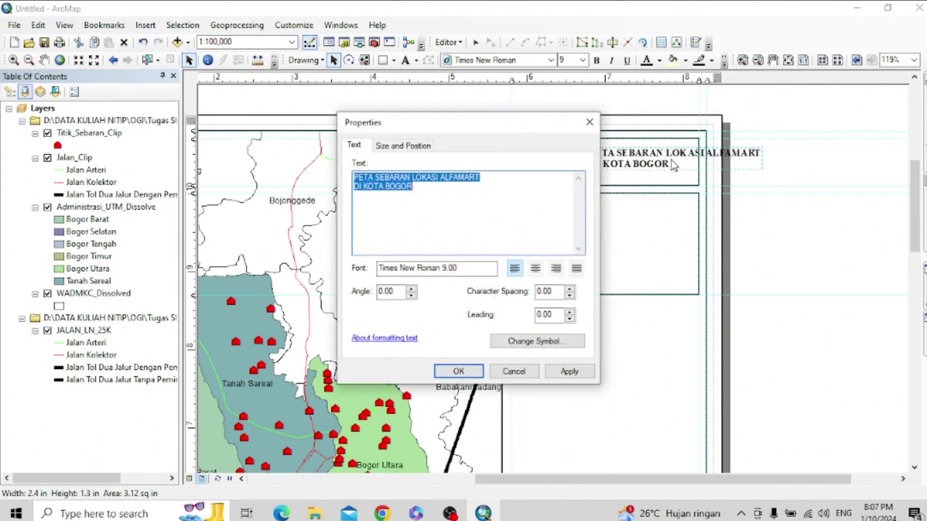
click(536, 269)
click(578, 373)
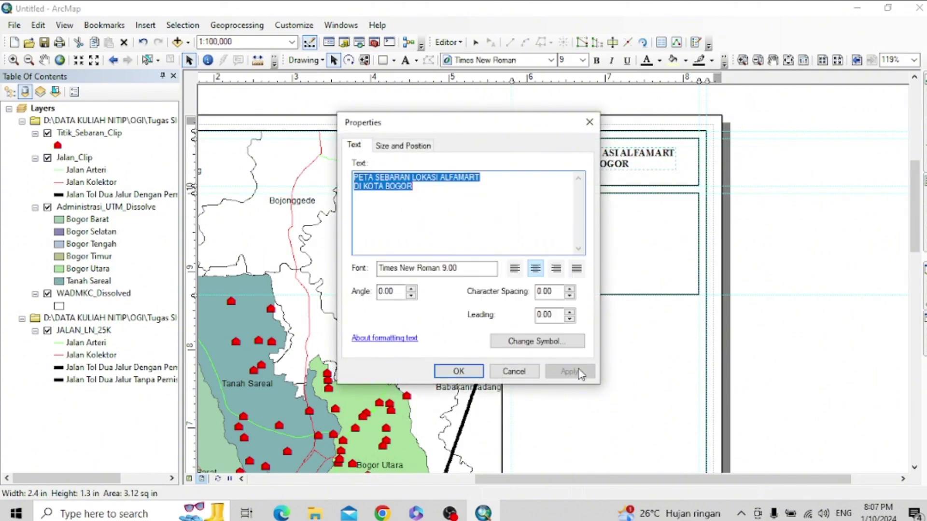
click(450, 373)
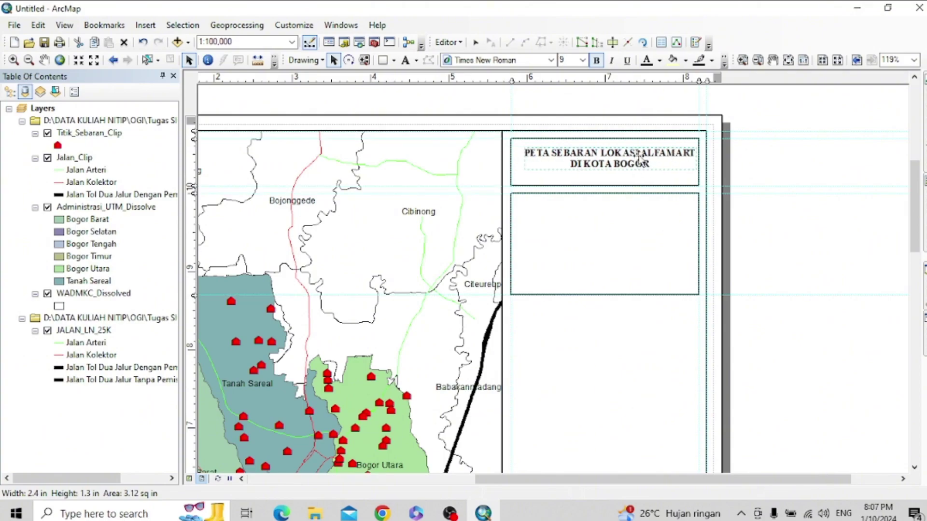
click(631, 197)
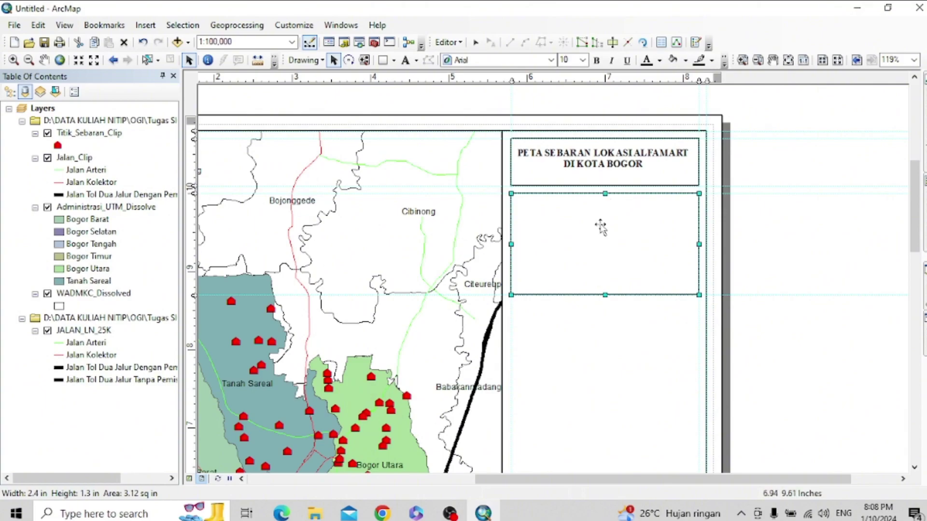
- Insert an ESRI North 64 north arrow and move it into the box below the title
click(555, 174)
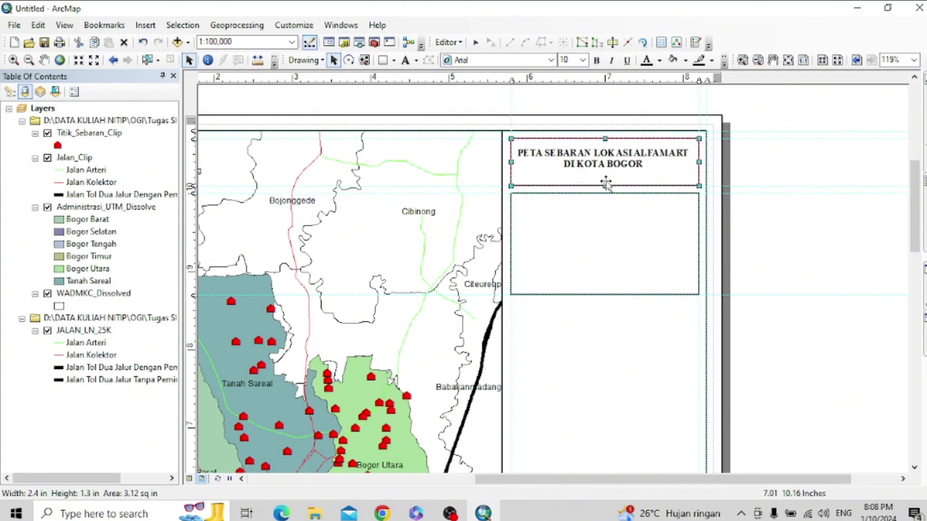
click(615, 250)
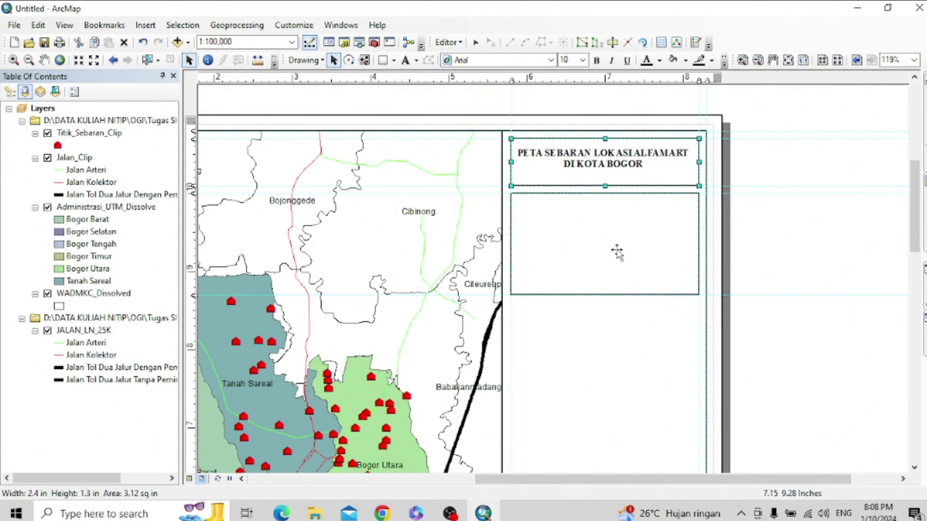
click(147, 25)
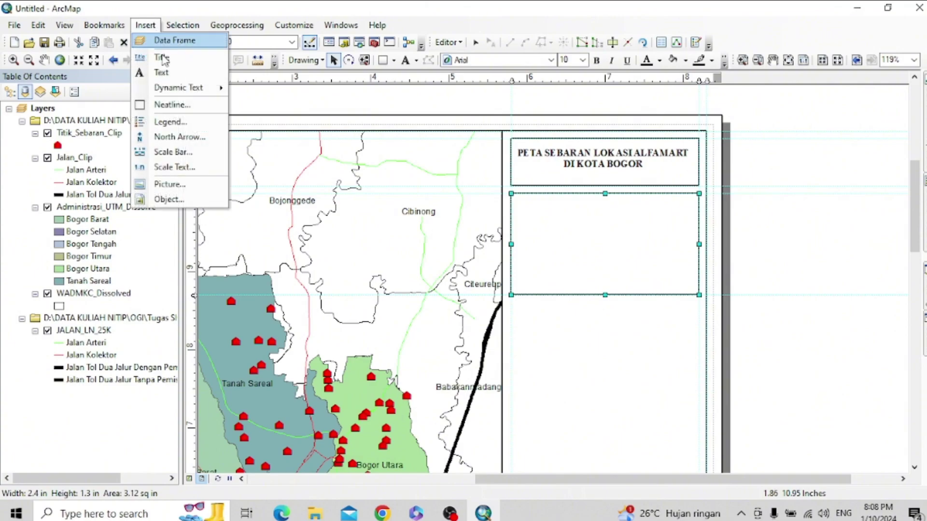
click(184, 136)
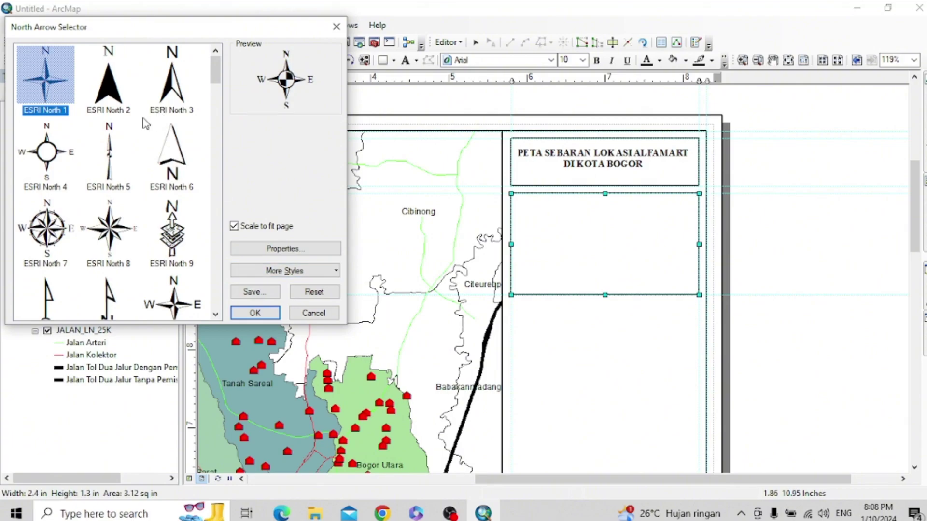
click(124, 239)
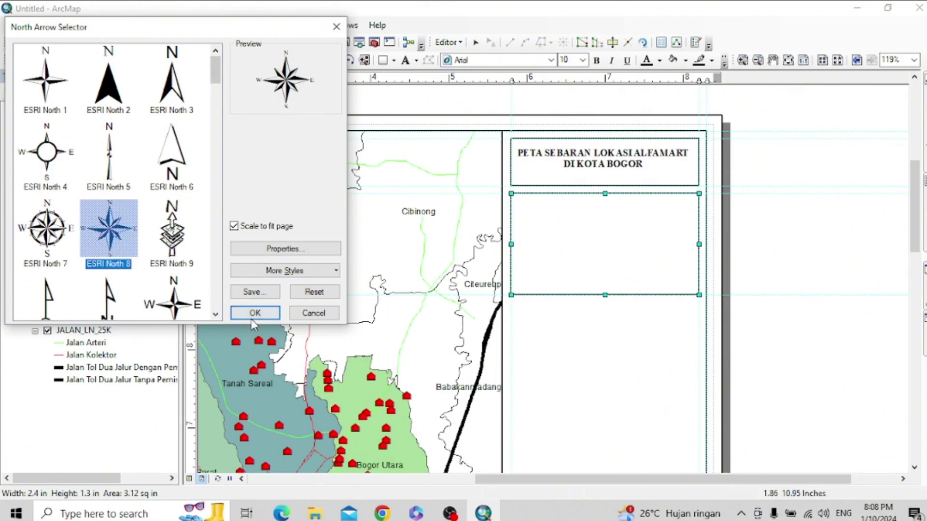
scroll(150, 267, down, 3)
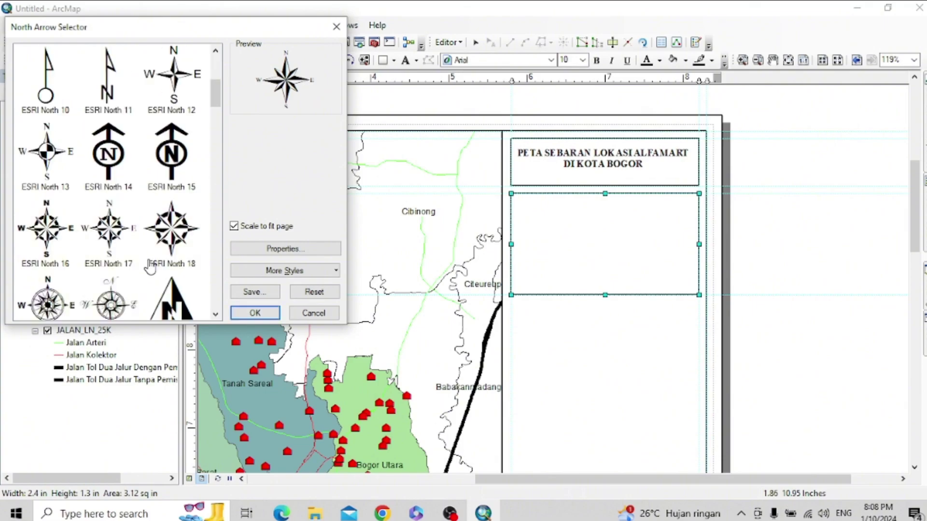
scroll(151, 267, down, 4)
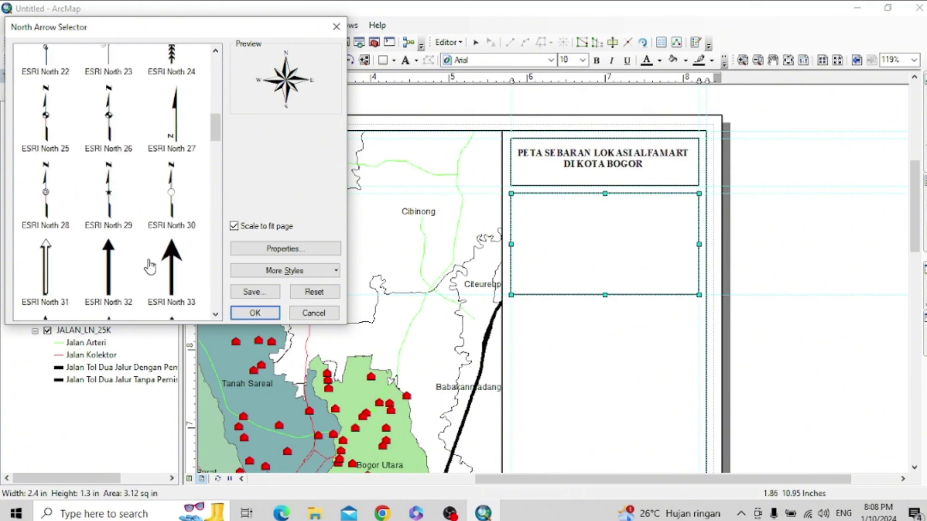
scroll(150, 267, down, 8)
scroll(151, 267, down, 4)
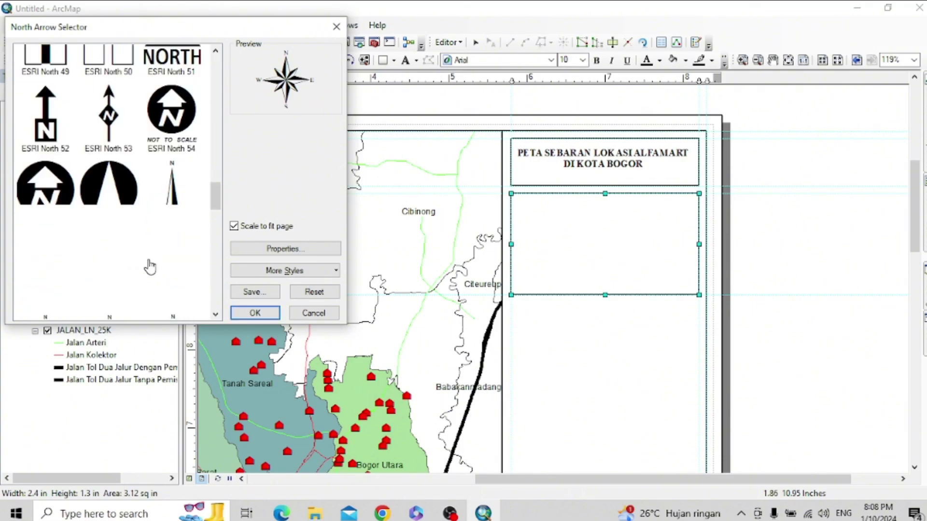
click(61, 188)
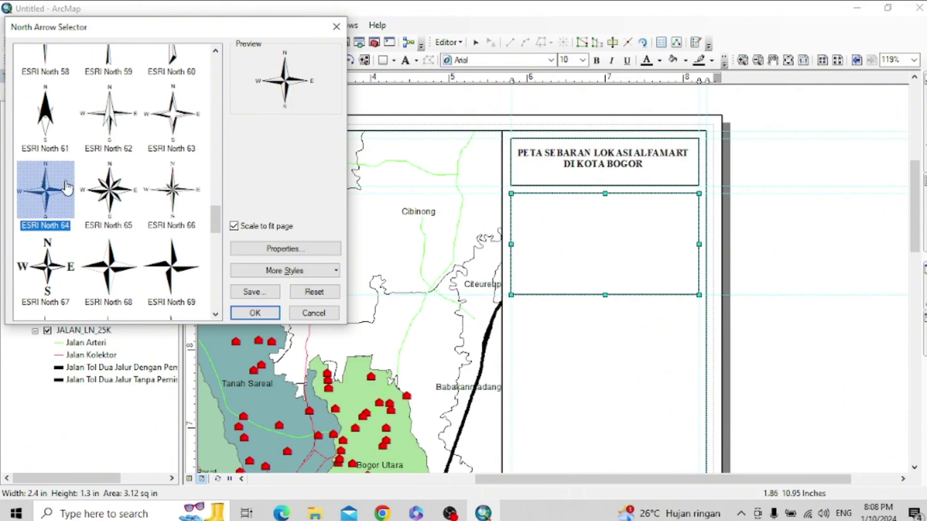
click(254, 313)
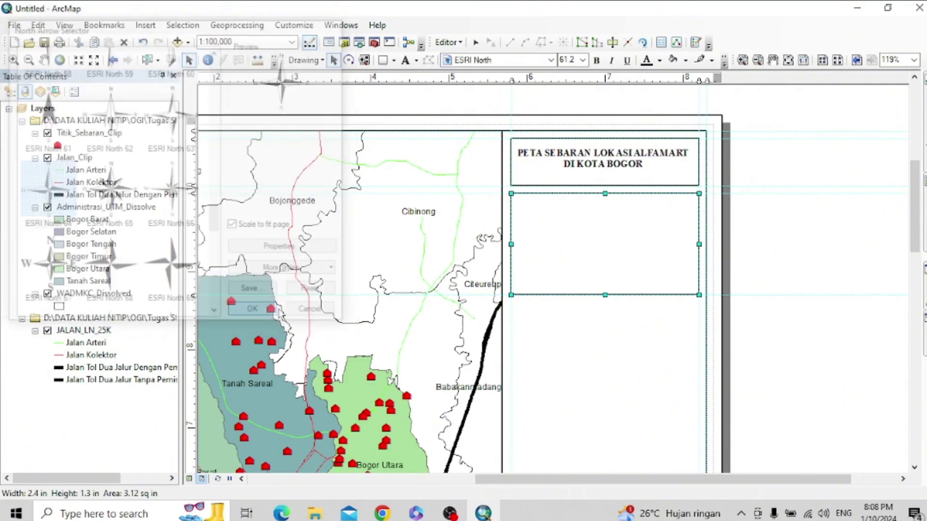
drag(510, 300, 606, 260)
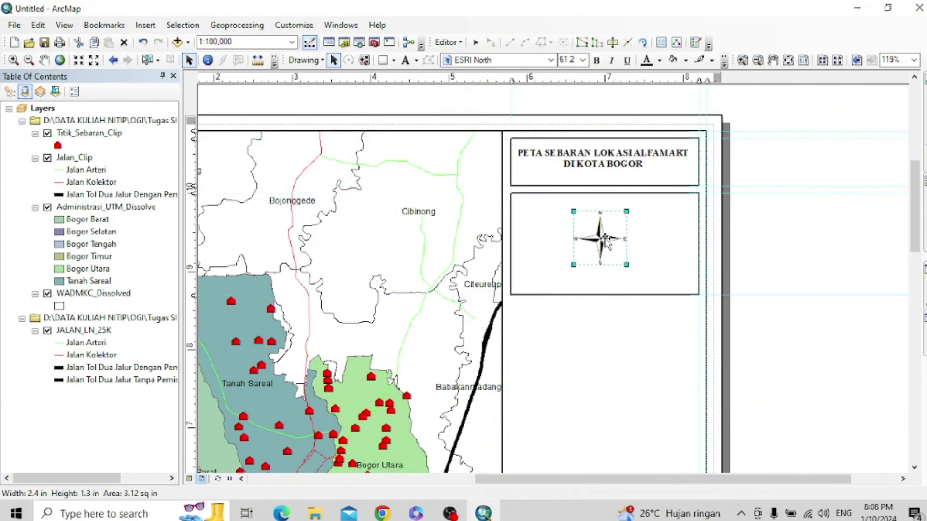
- Clear all layout guides from the rulers
click(633, 289)
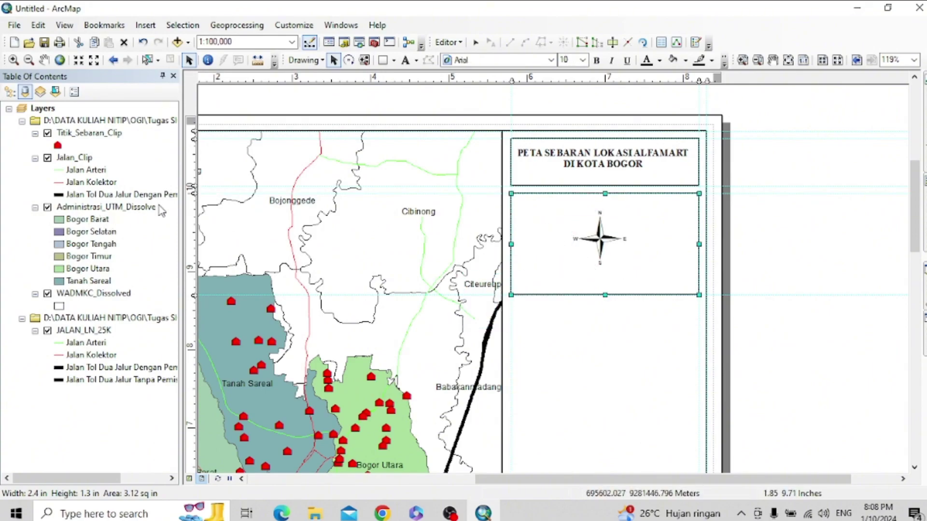
right_click(189, 217)
click(236, 274)
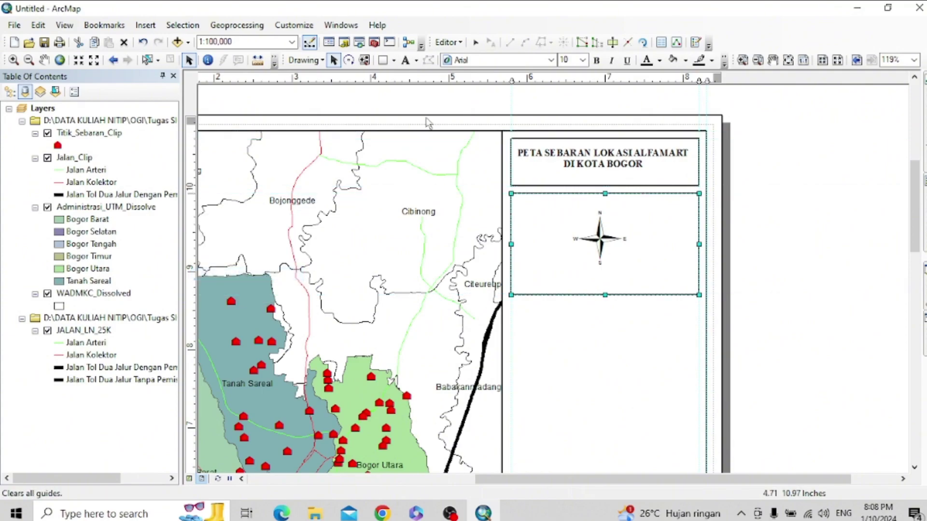
right_click(541, 81)
click(566, 140)
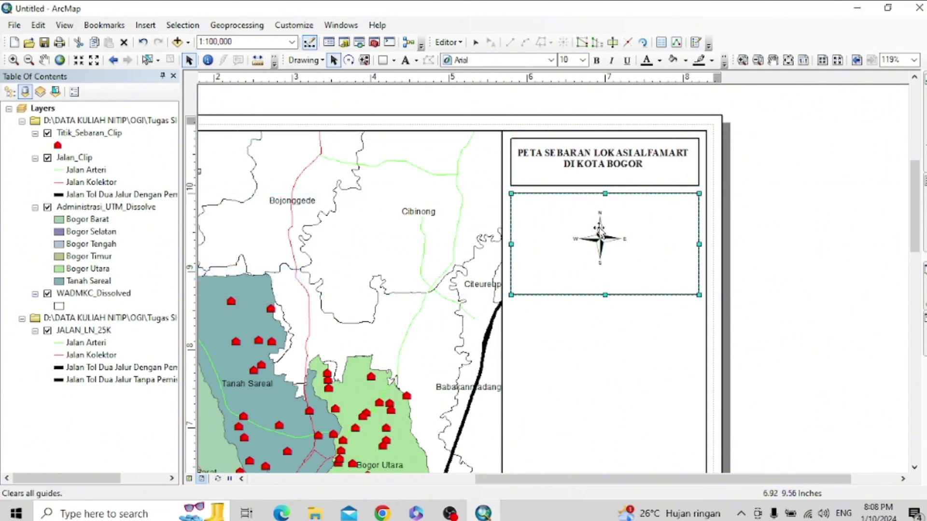
- Enlarge the north arrow to size 65 and fit it within its box
double_click(600, 239)
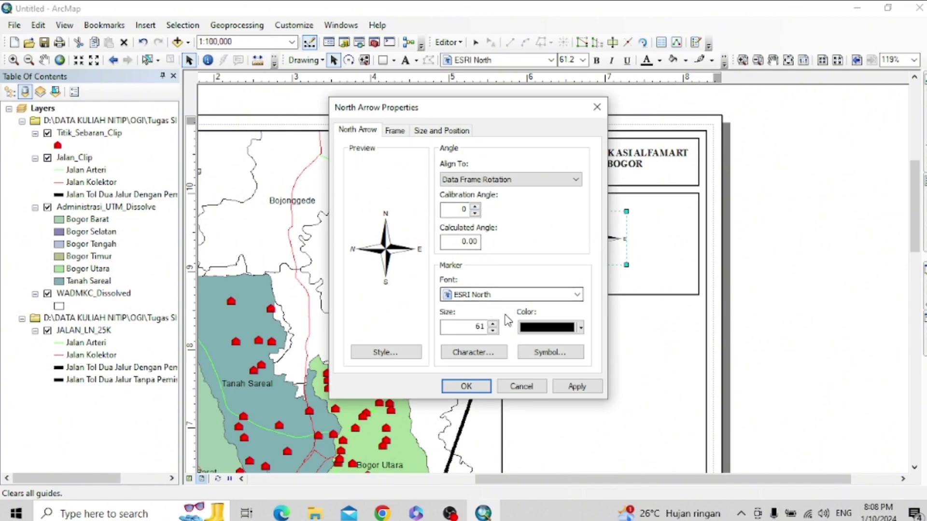
double_click(486, 327)
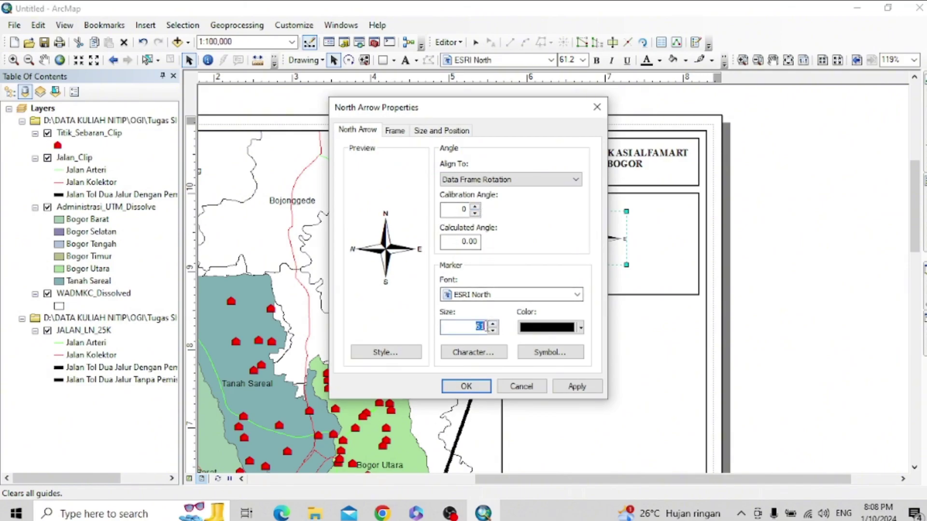
click(586, 390)
click(485, 389)
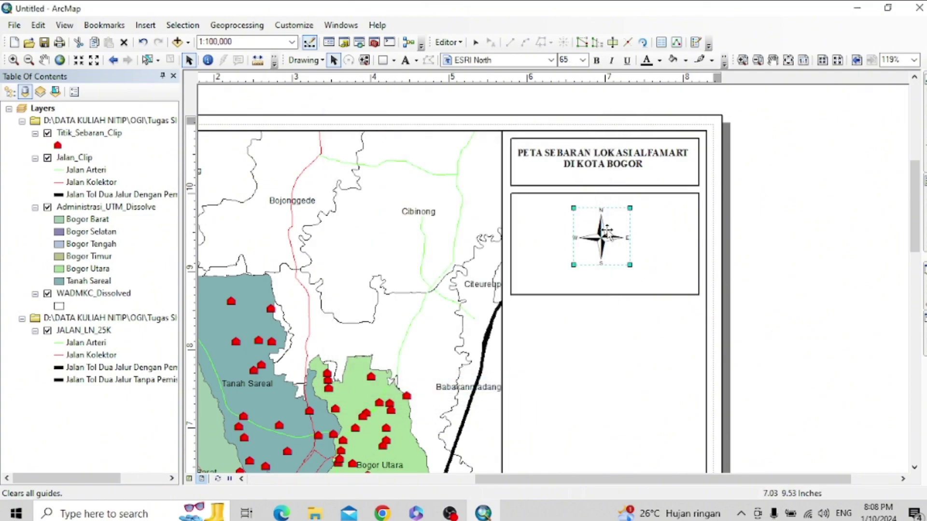
drag(629, 266, 636, 271)
drag(610, 242, 607, 235)
- Insert an Alternating Scale Bar 1 with division units in meters
click(654, 275)
click(144, 25)
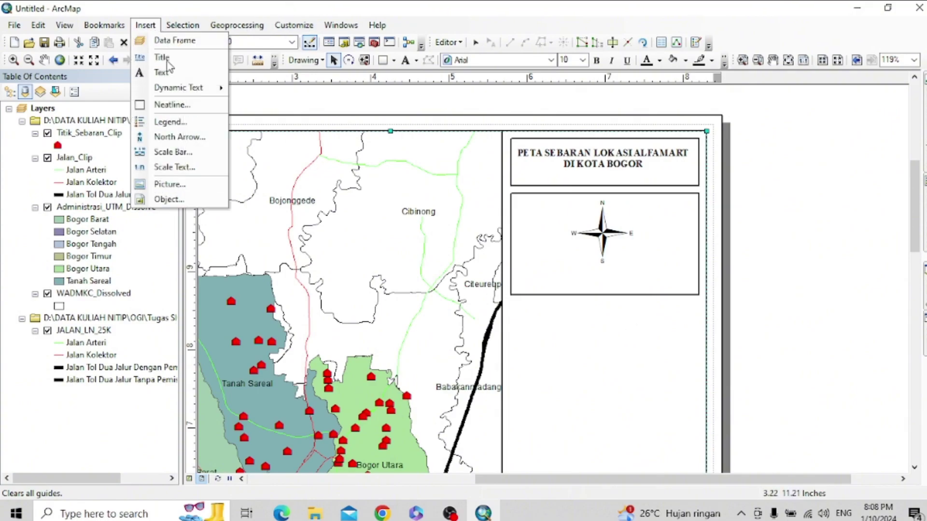
click(207, 151)
click(112, 81)
click(107, 230)
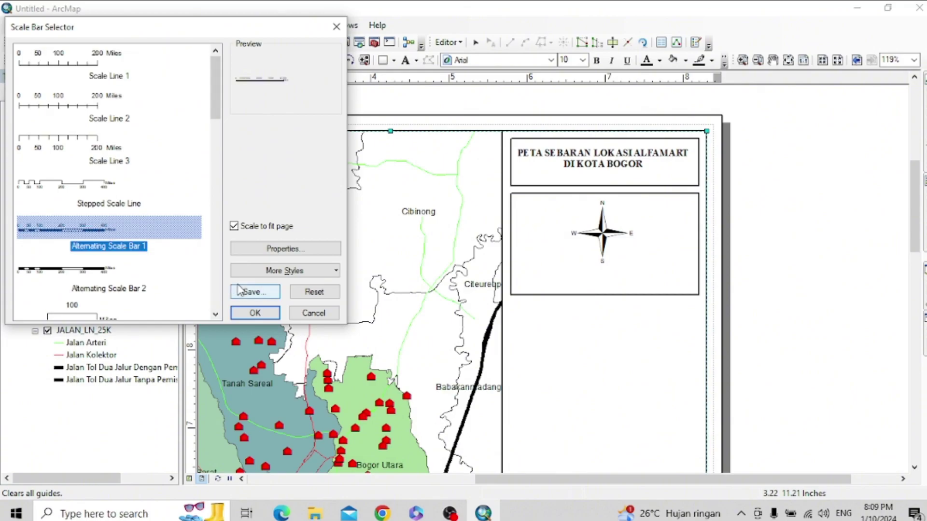
click(297, 248)
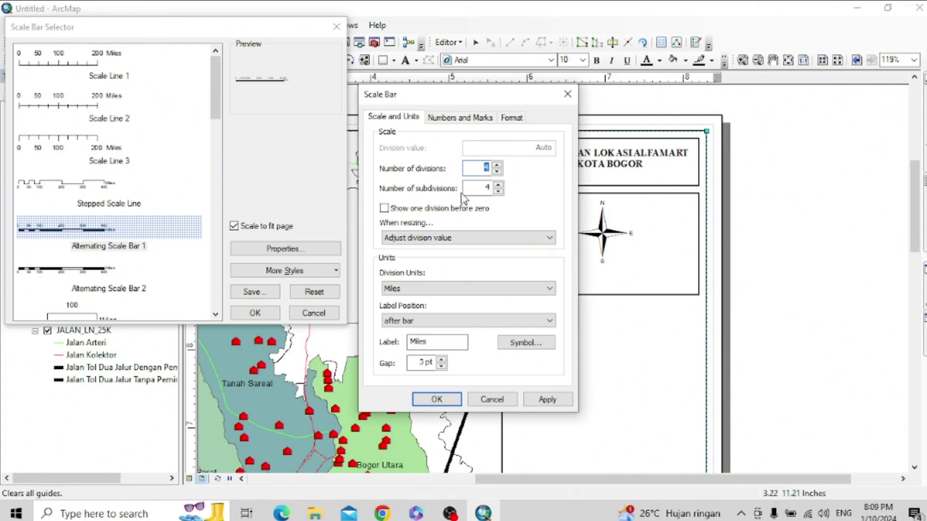
click(456, 289)
click(424, 356)
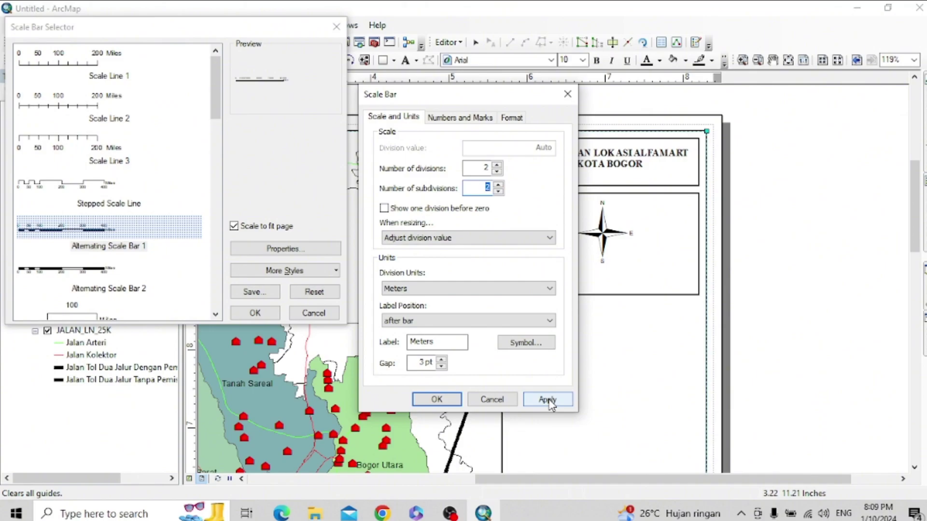
click(487, 120)
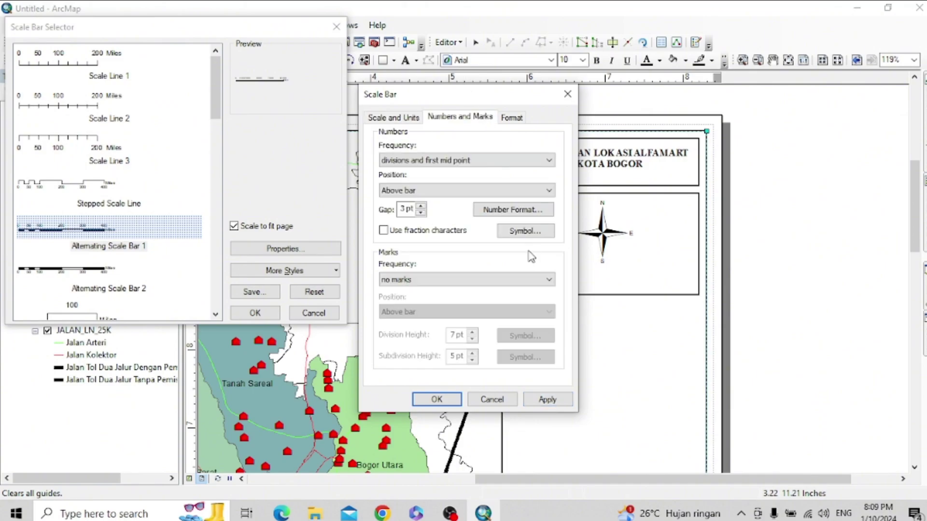
click(547, 399)
click(437, 399)
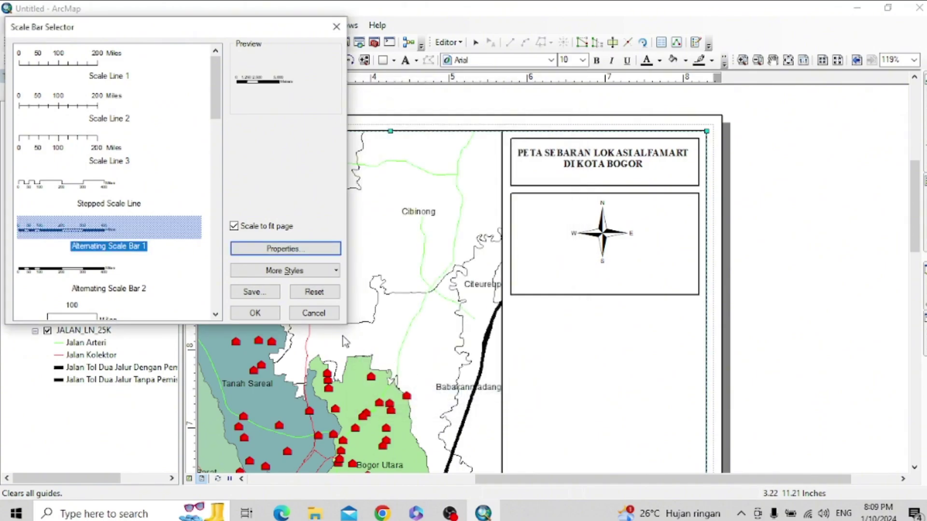
click(256, 313)
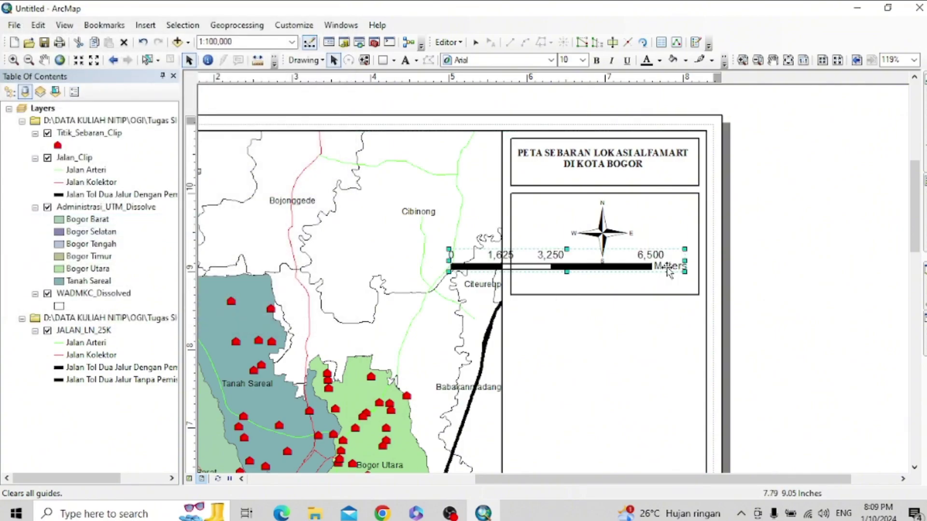
- Shorten the scale bar and place it beneath the north arrow
drag(684, 269, 635, 263)
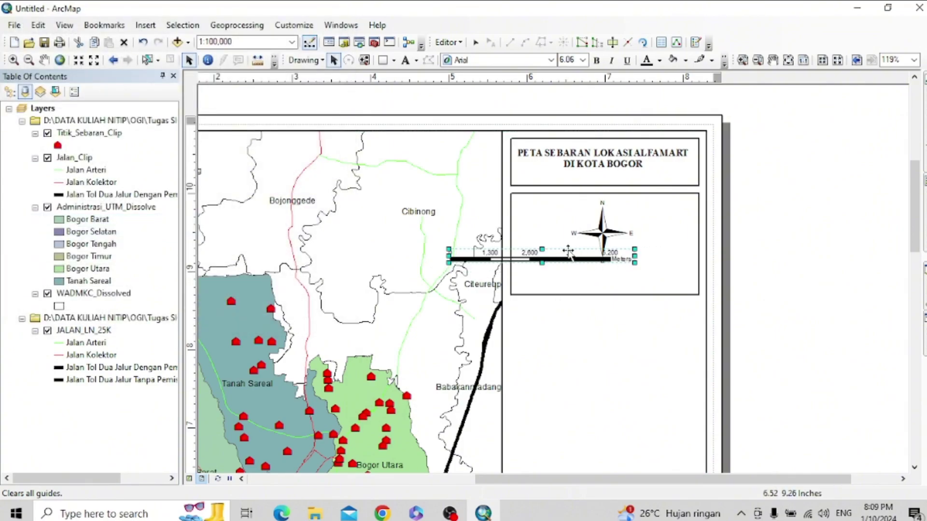
drag(577, 256, 643, 289)
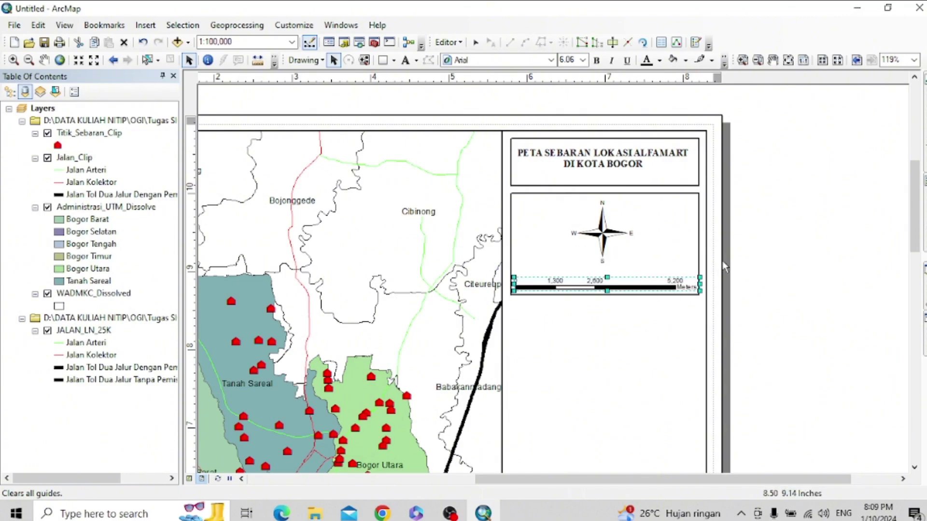
click(695, 329)
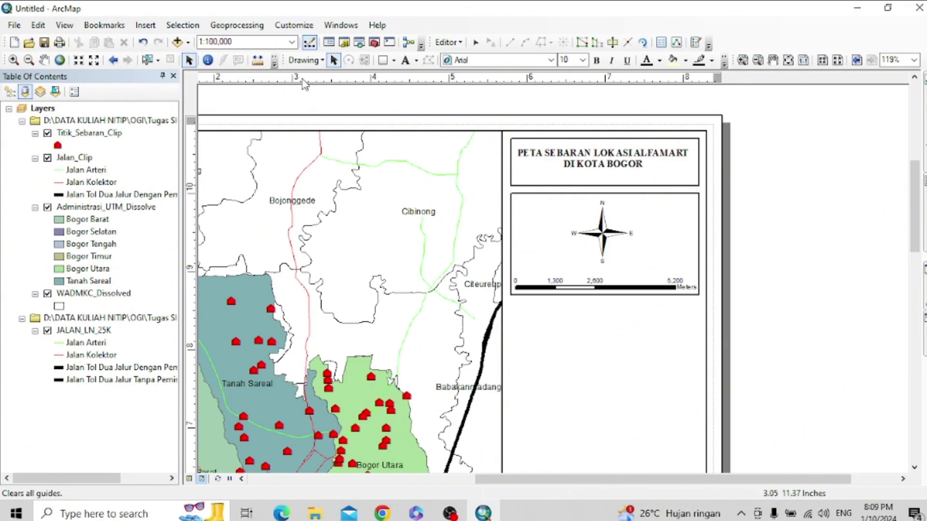
- Start a scale text with map units in meters and page units in centimeters
click(145, 24)
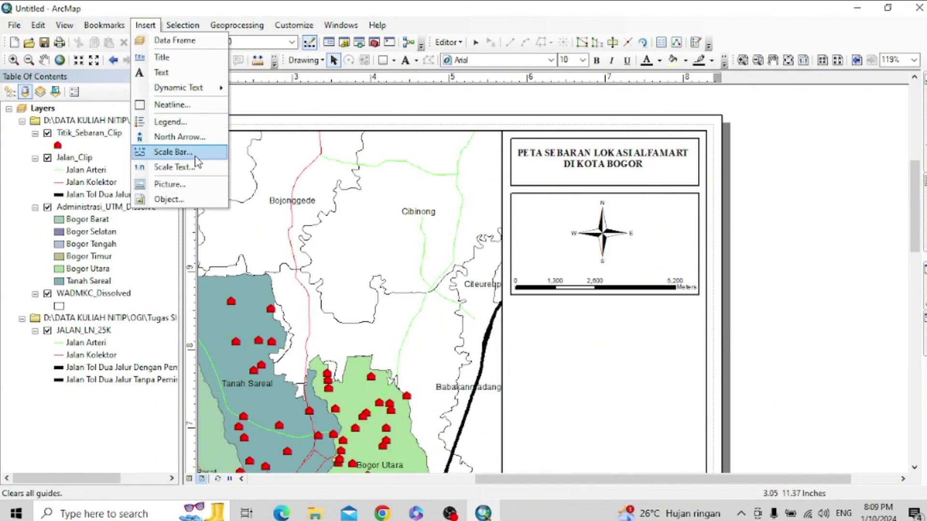
click(174, 167)
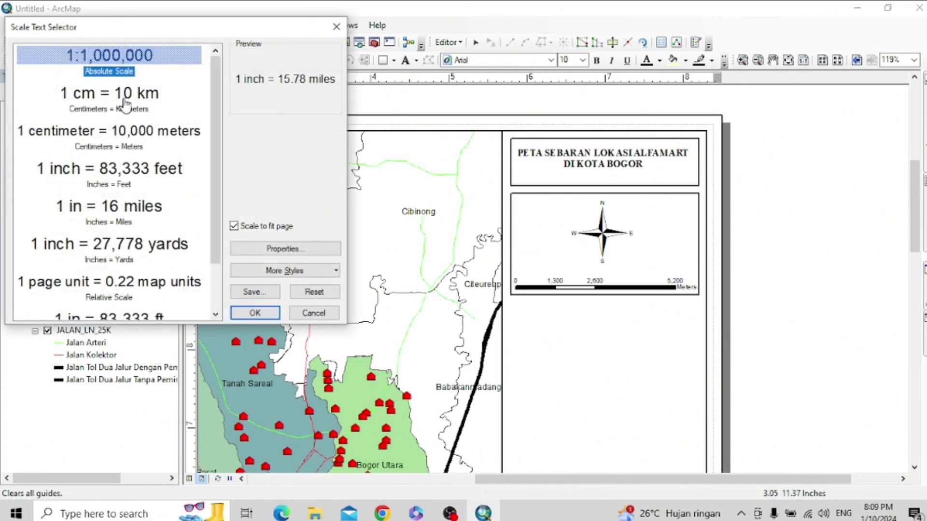
click(295, 249)
click(424, 278)
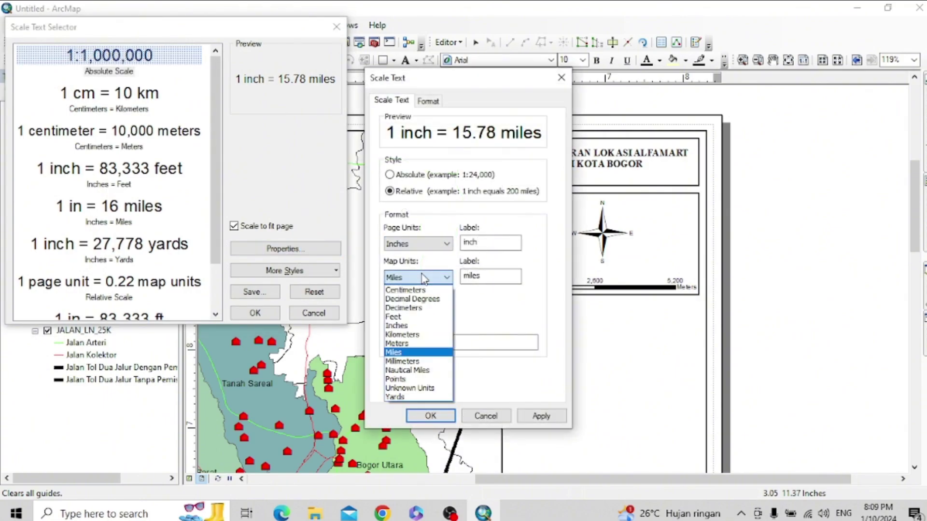
click(410, 345)
click(442, 244)
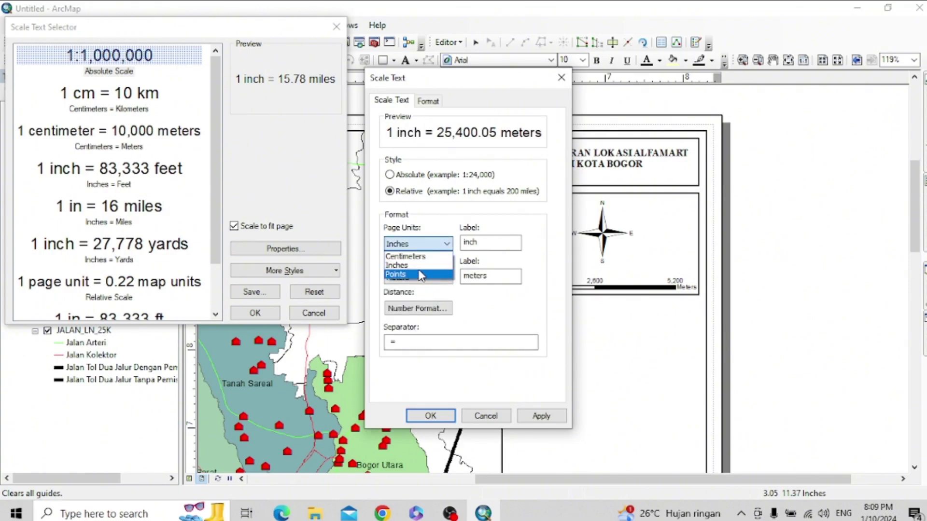
click(408, 256)
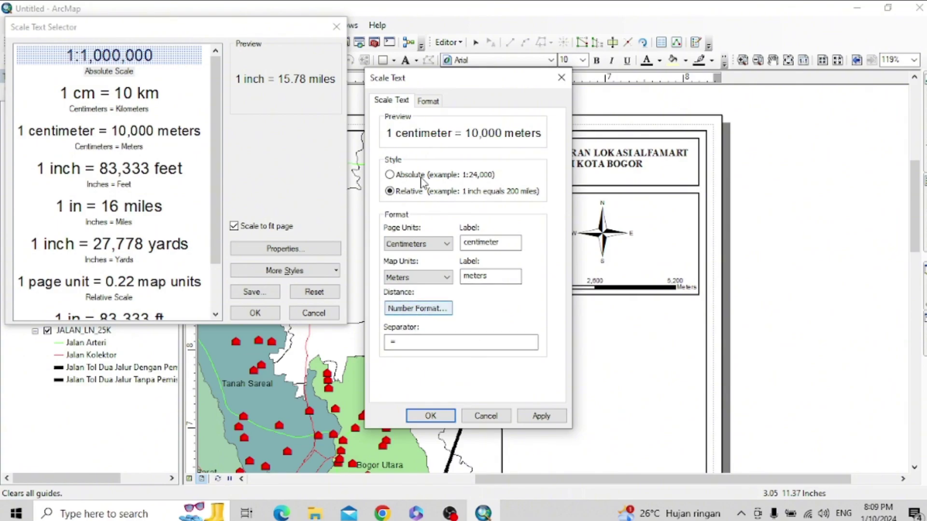
click(439, 245)
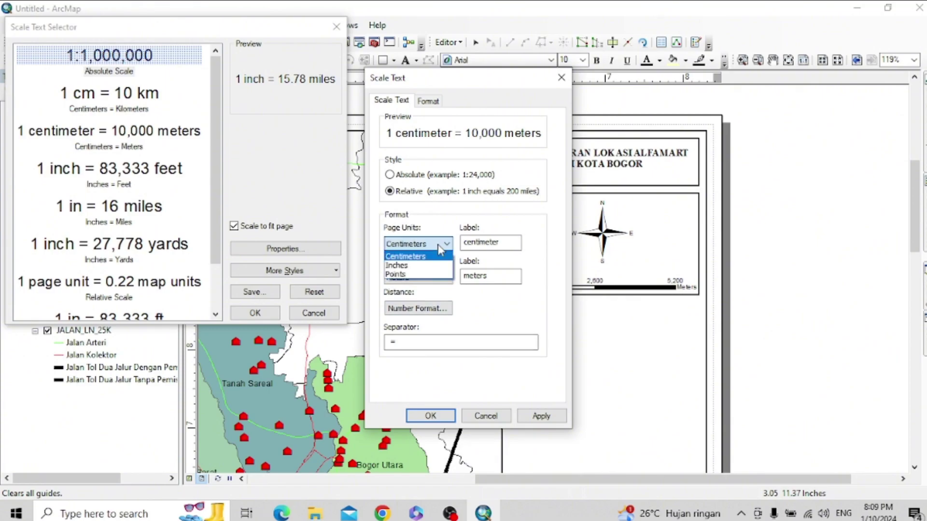
click(408, 276)
click(445, 244)
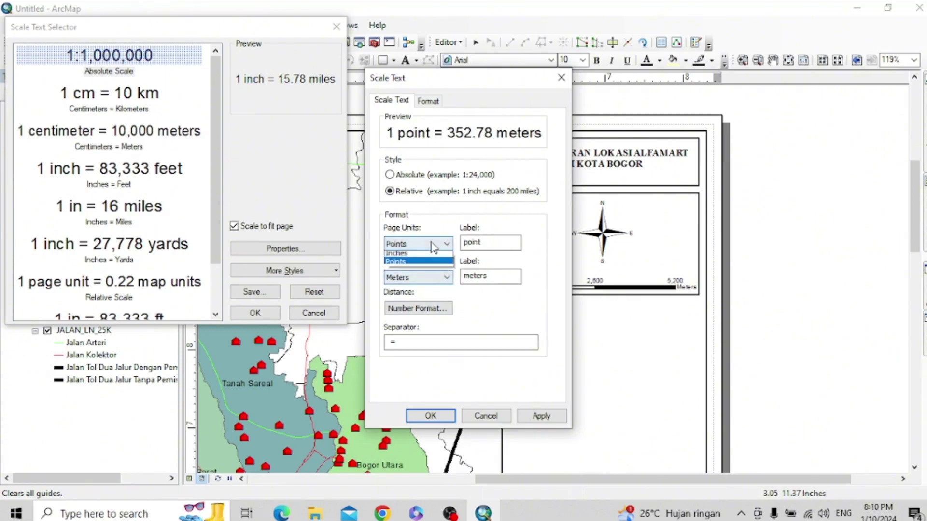
click(415, 255)
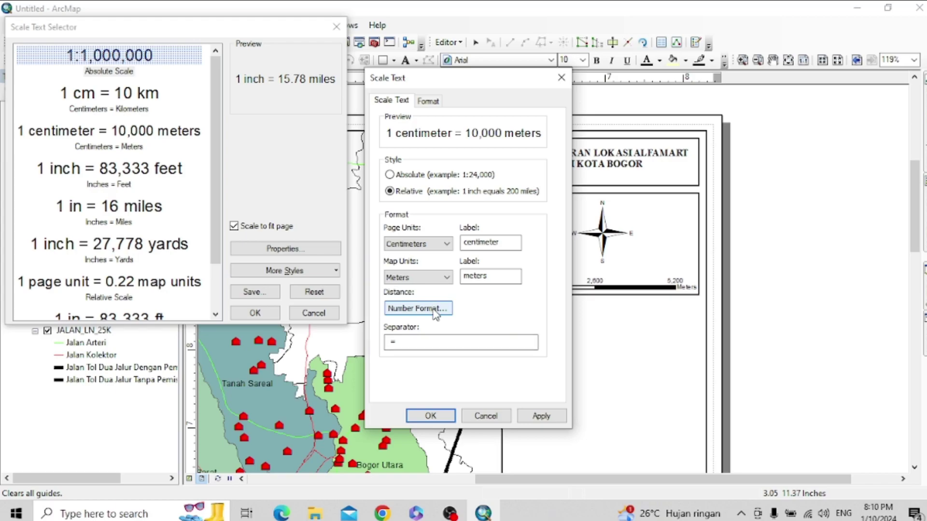
- Switch the scale text to the absolute ratio style and make it bold
click(418, 175)
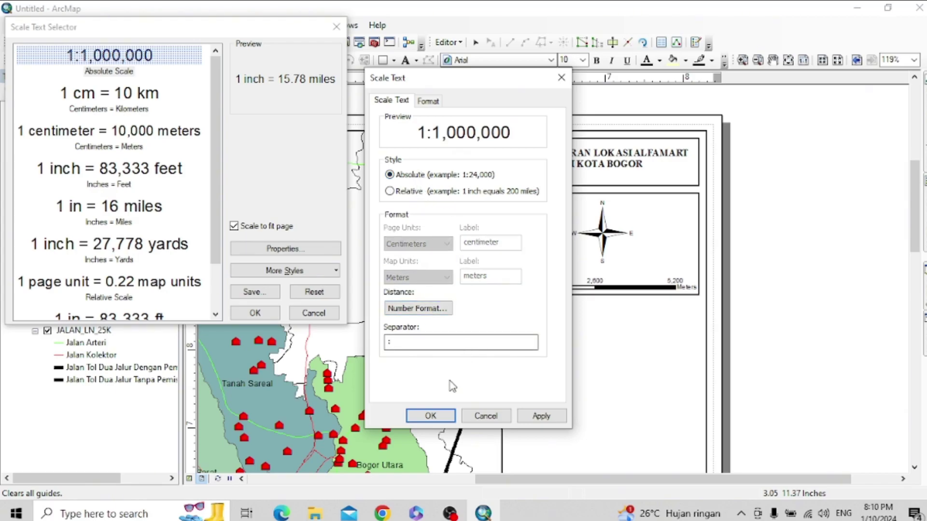
click(428, 101)
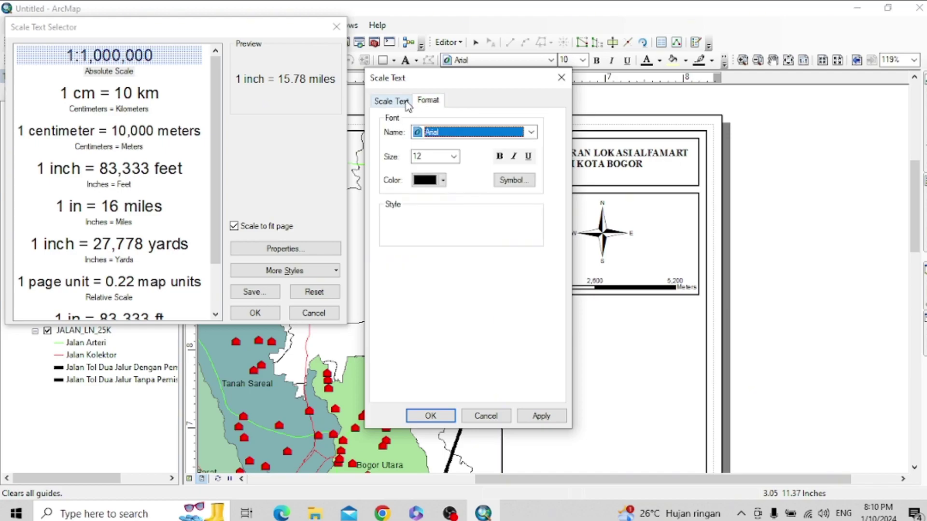
click(500, 156)
click(540, 415)
click(430, 416)
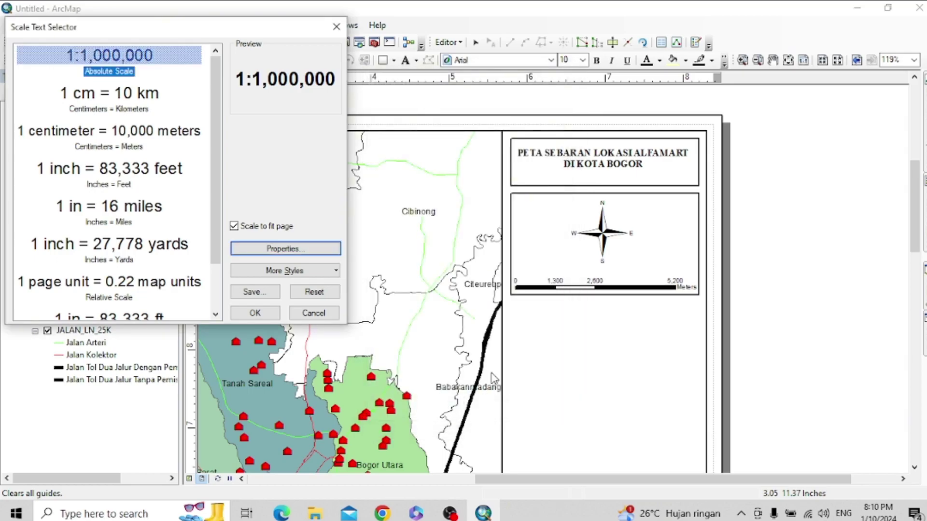
- Insert the 1:100,000 scale text and move it into the north-arrow box
click(255, 313)
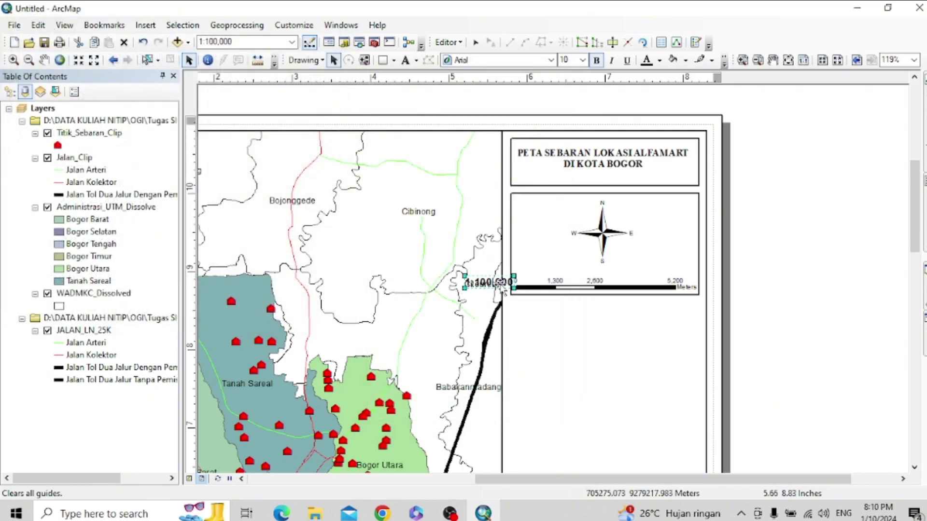
drag(500, 285, 614, 274)
click(690, 367)
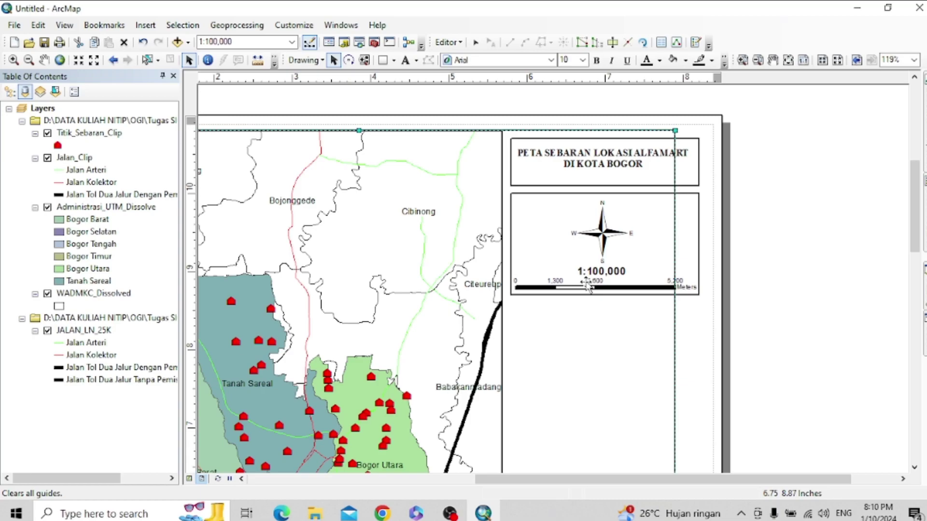
click(593, 273)
drag(594, 274, 535, 270)
key(Tab)
- Extend the box downward and centre the scale text below the scale bar
click(622, 369)
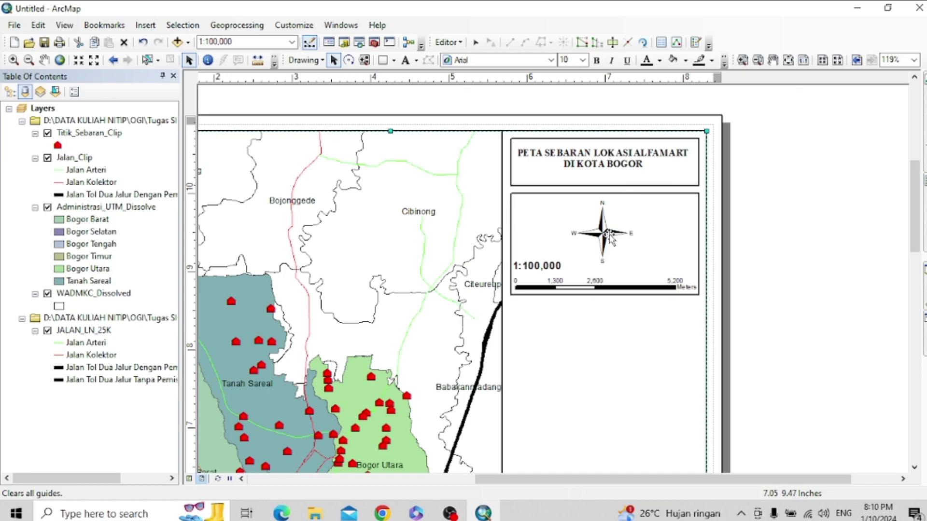
click(565, 288)
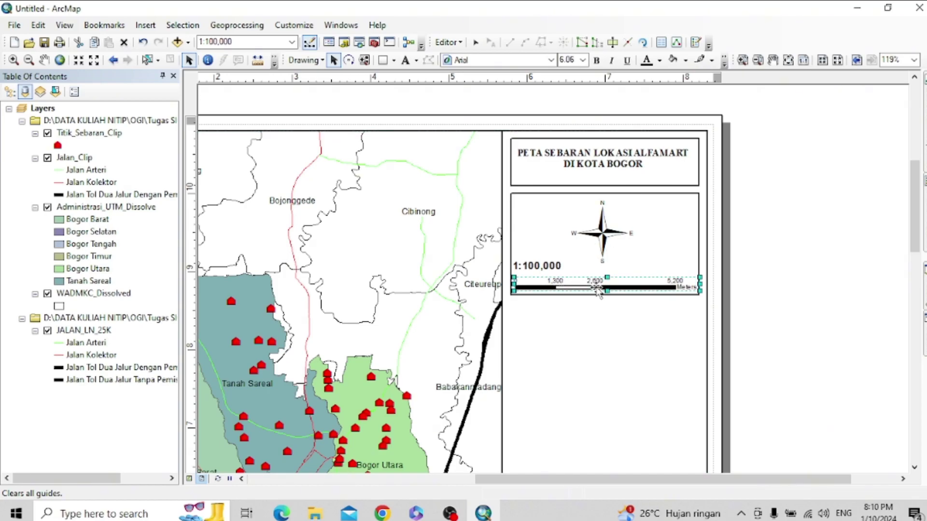
click(632, 295)
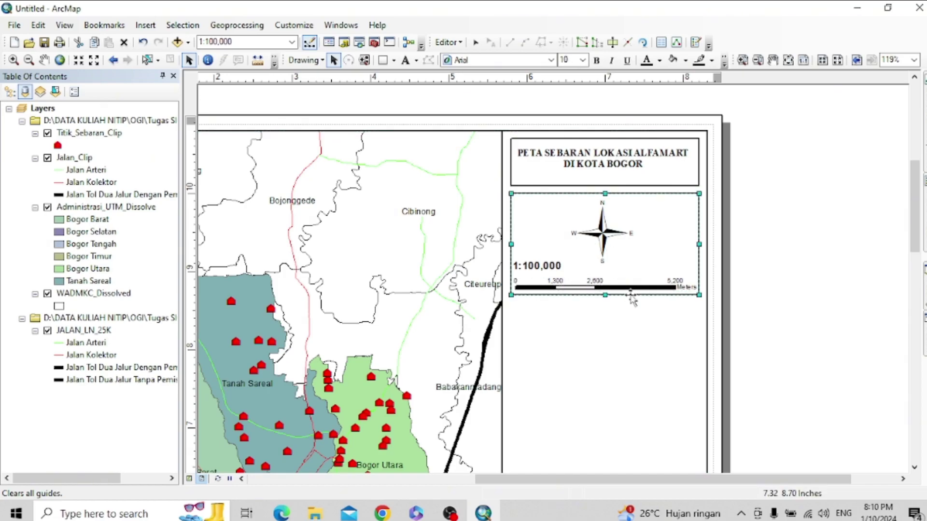
drag(605, 295, 606, 316)
click(539, 267)
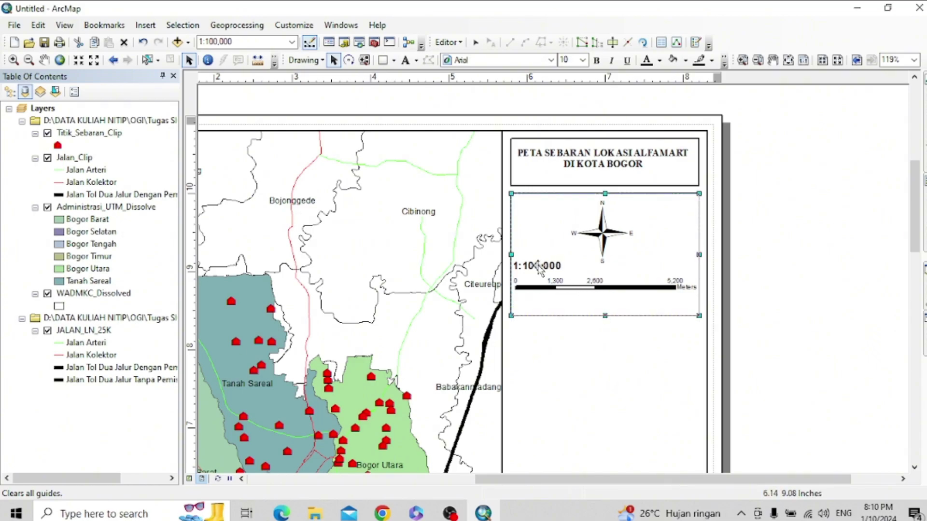
drag(550, 271, 614, 310)
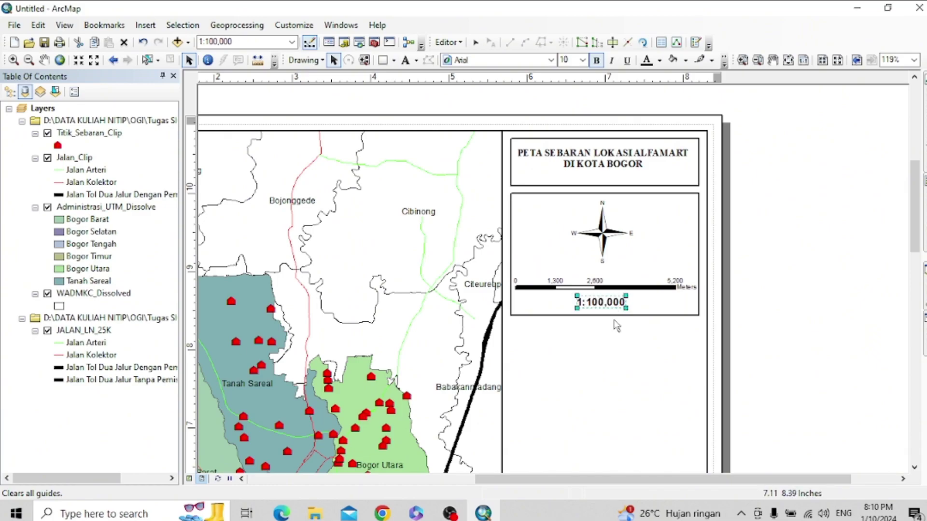
click(598, 168)
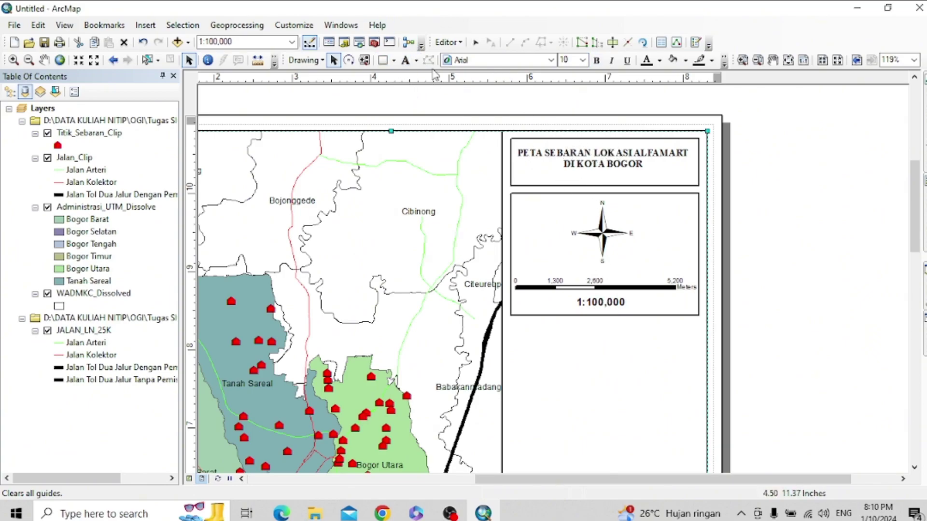
- Add a 'skala' text label left of the 1:100,000 scale text
click(579, 163)
click(405, 60)
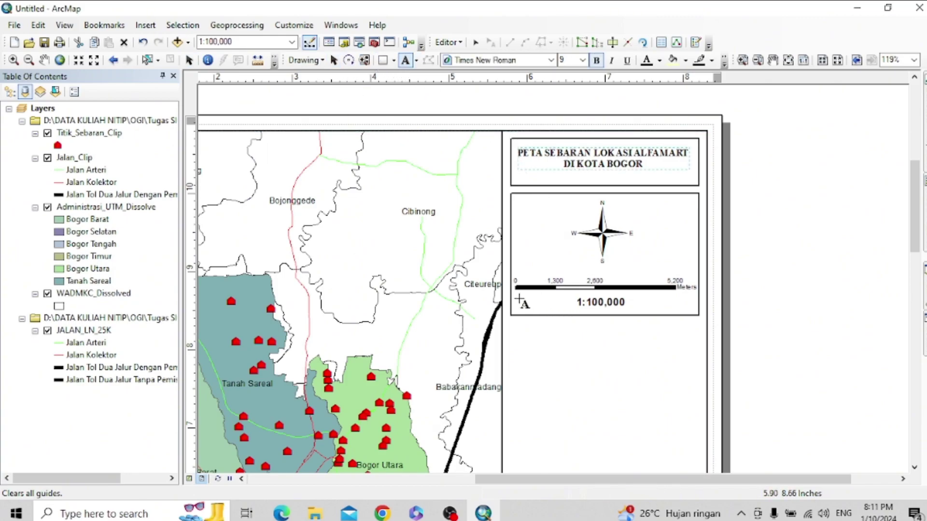
click(528, 293)
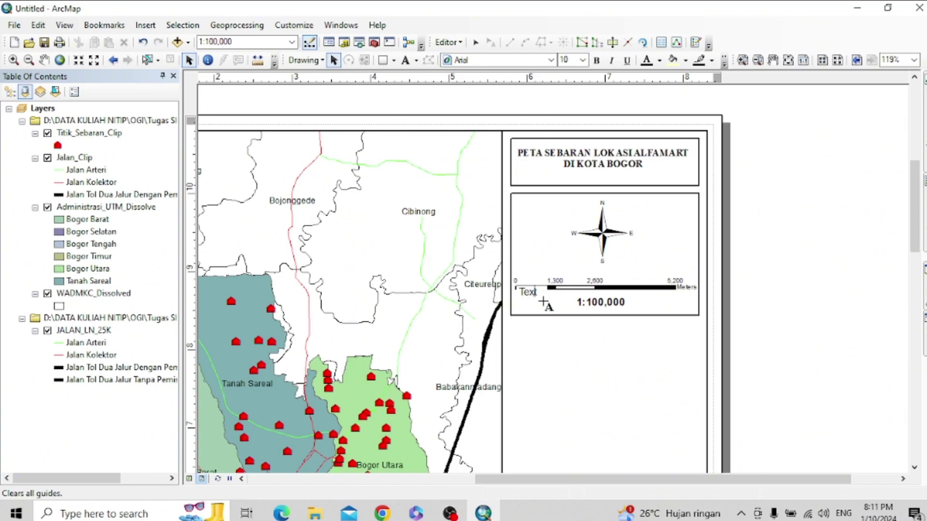
text(skala)
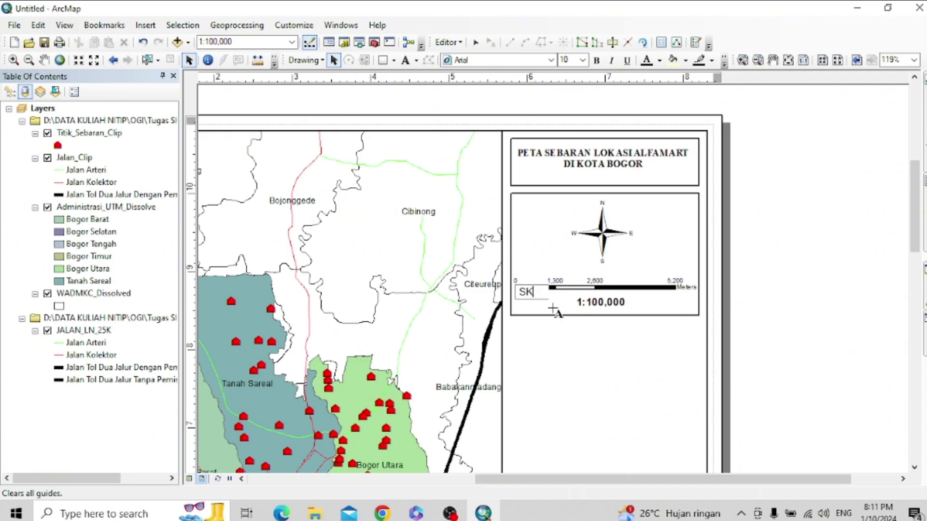
click(555, 296)
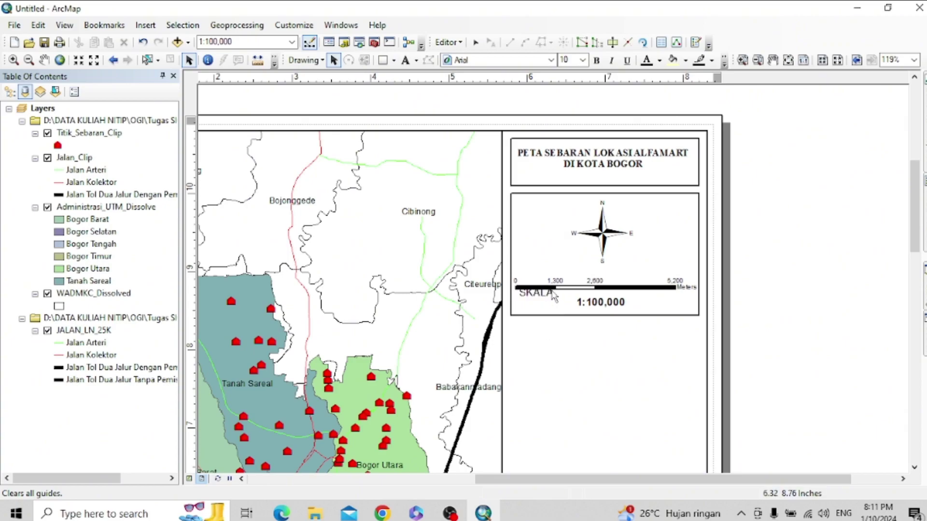
drag(544, 302, 548, 307)
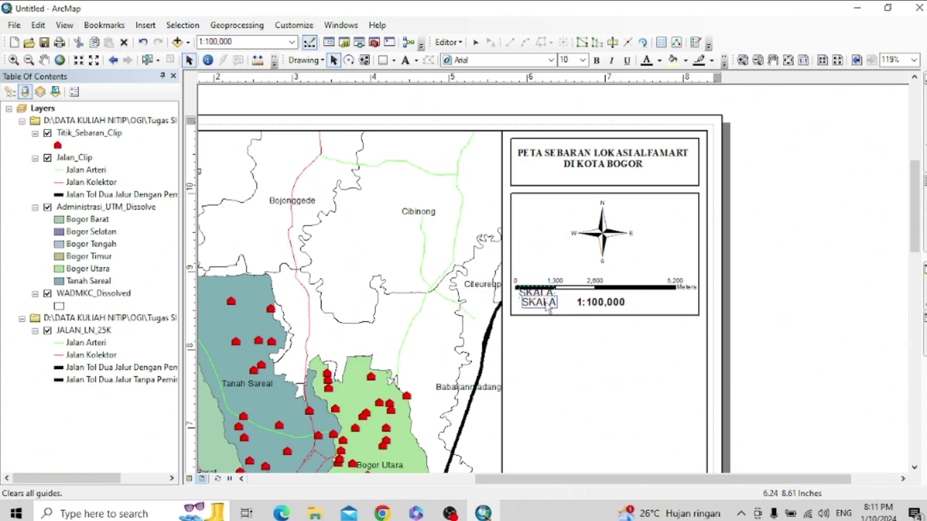
click(569, 328)
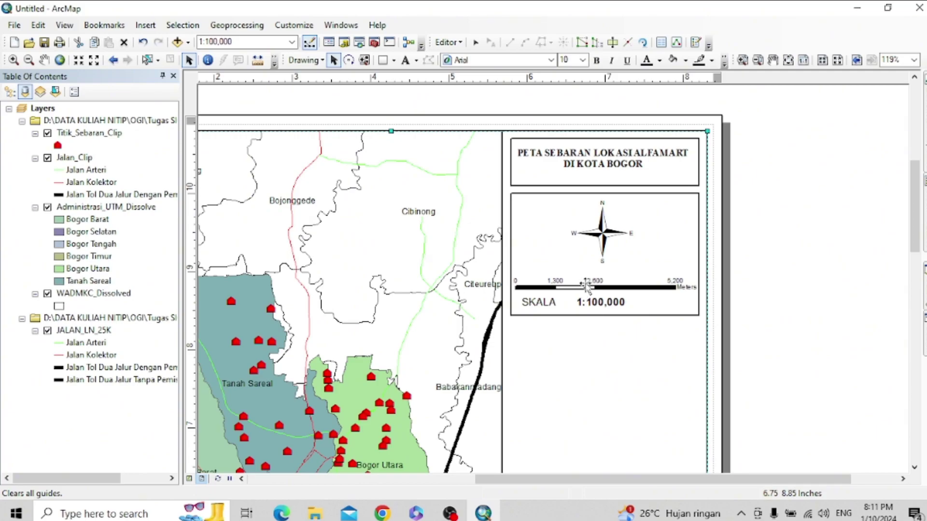
- Add a horizontal ruler guide at 8.30 inches
scroll(633, 289, up, 1)
scroll(632, 289, down, 1)
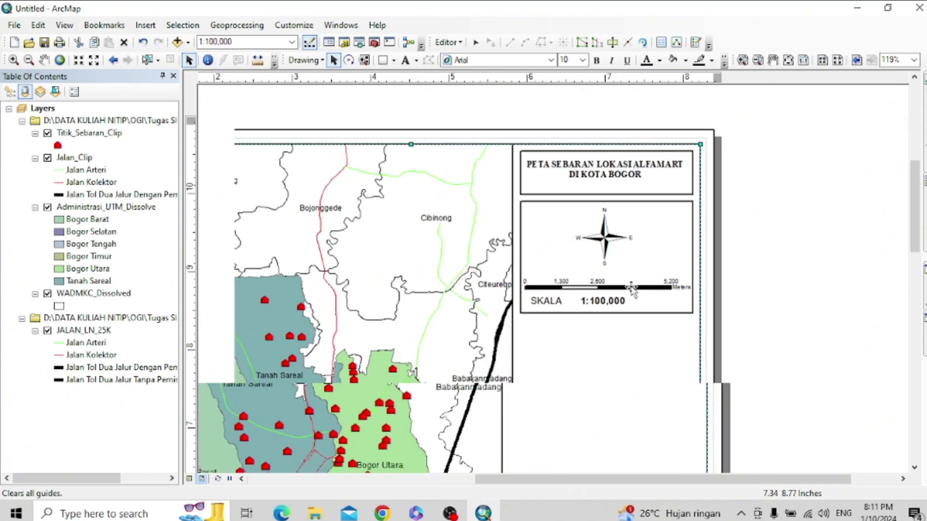
drag(917, 215, 918, 246)
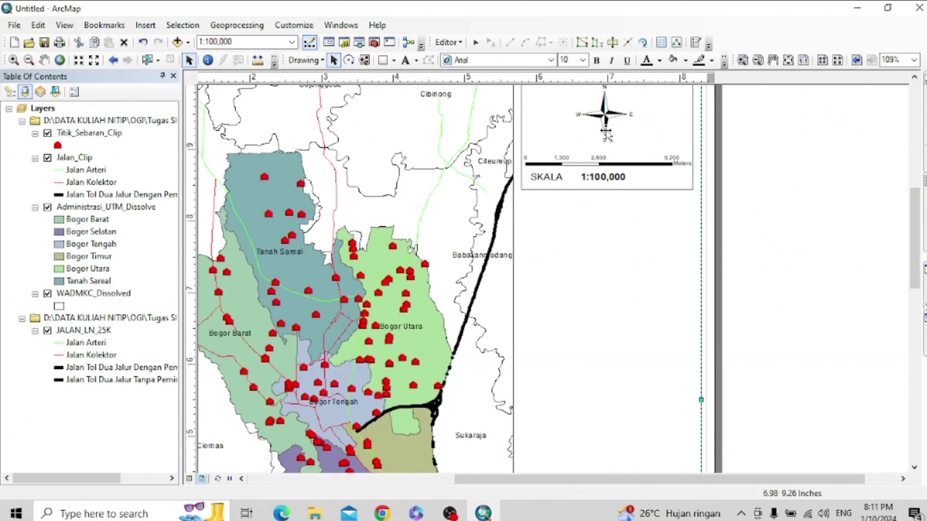
click(194, 192)
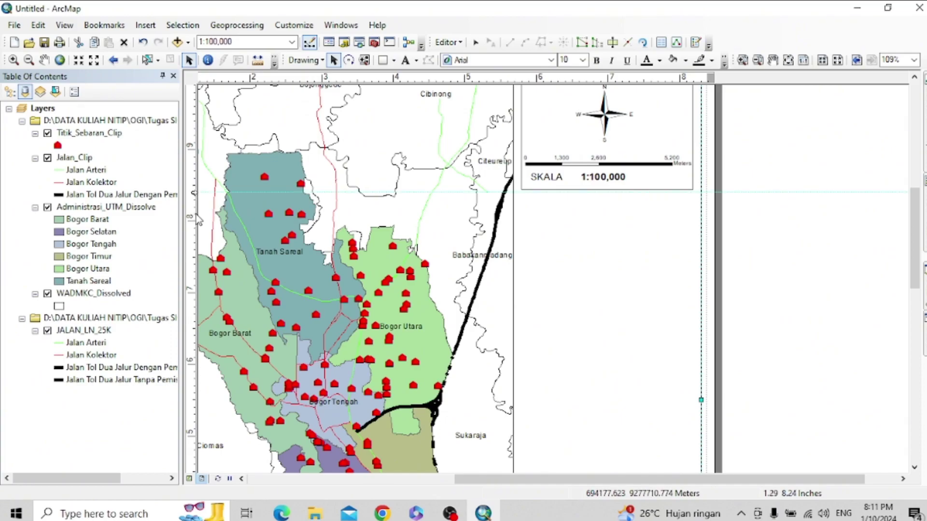
scroll(425, 165, up, 3)
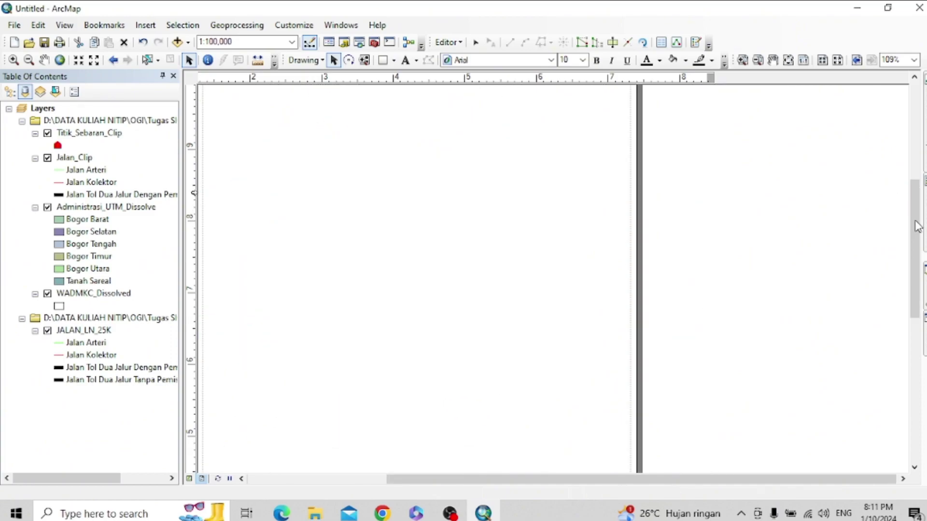
drag(918, 227, 917, 202)
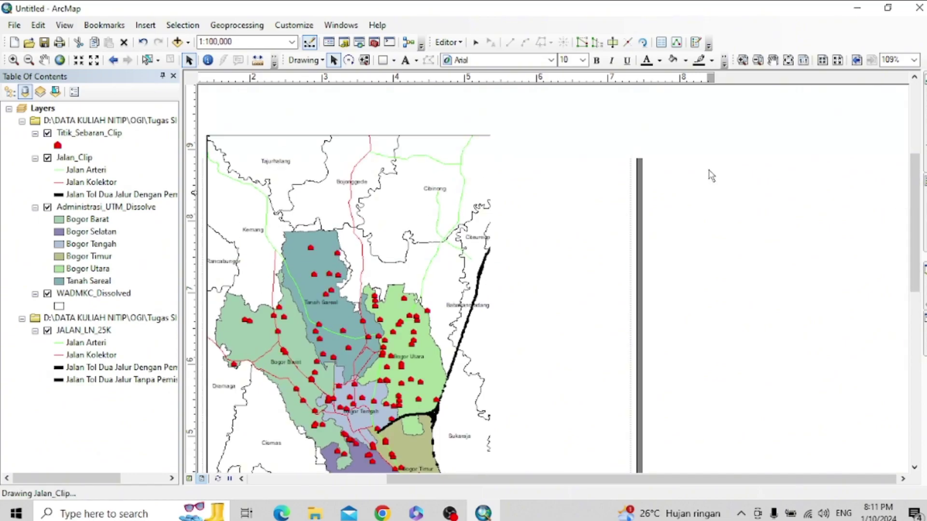
drag(194, 260, 194, 264)
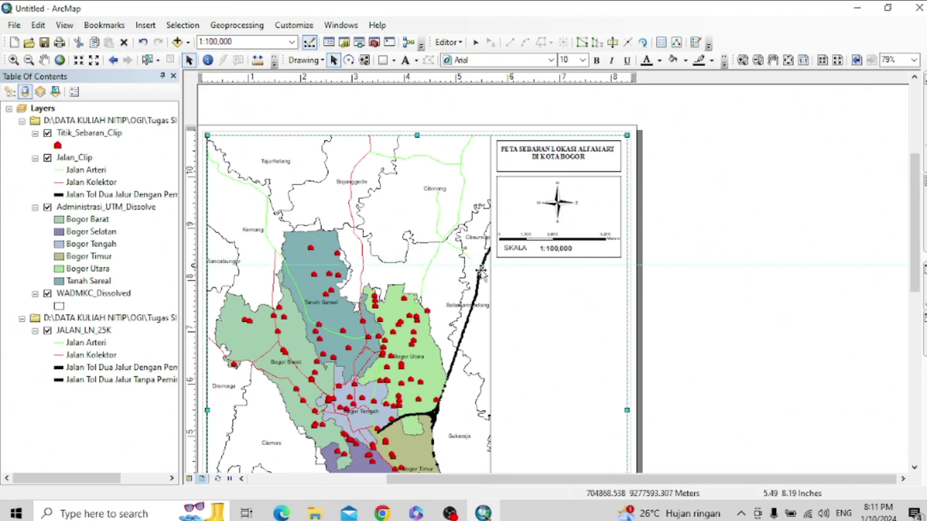
scroll(495, 263, up, 5)
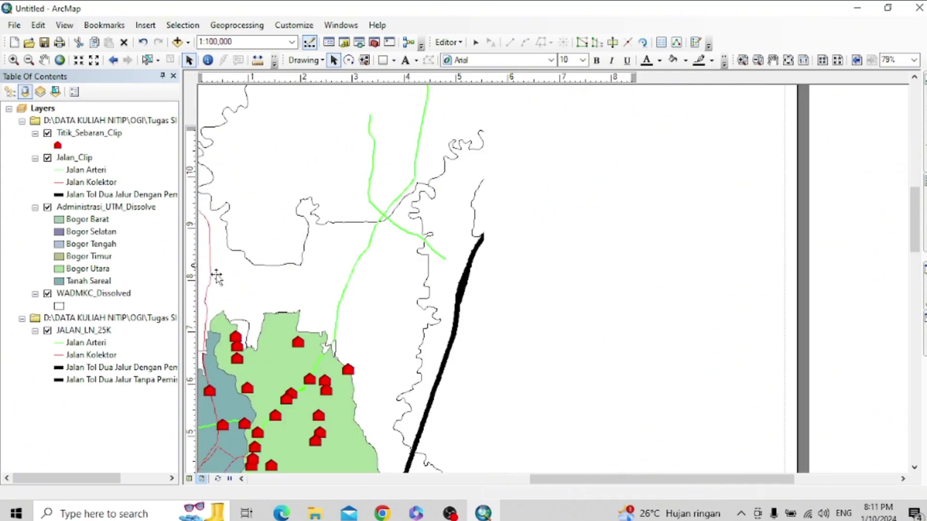
drag(193, 270, 192, 261)
- Raise the frame's bottom edge to just under SKALA and clear the guides
click(598, 252)
drag(630, 252, 630, 252)
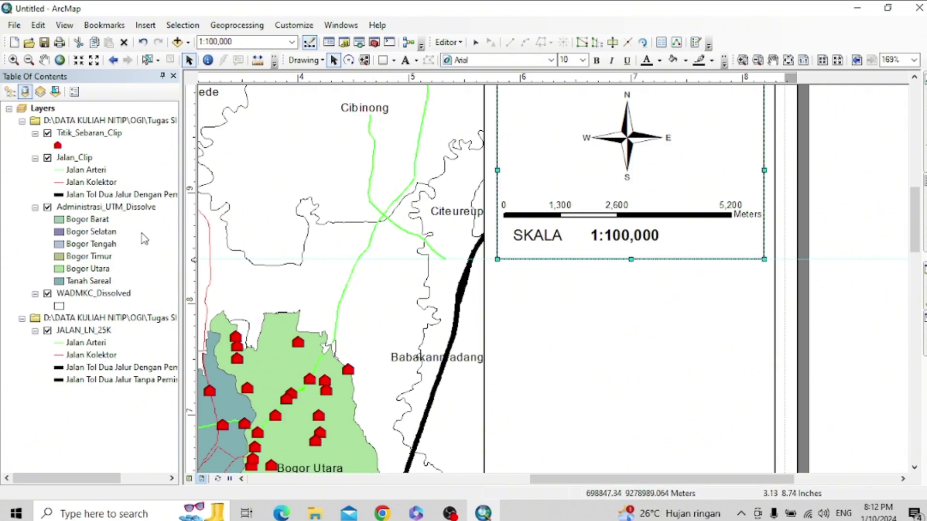
right_click(191, 249)
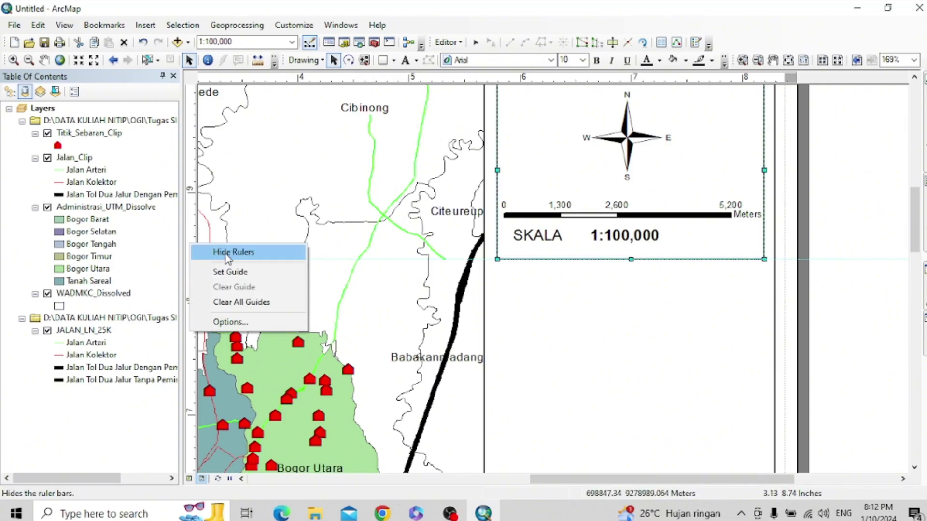
click(247, 304)
drag(631, 259, 633, 249)
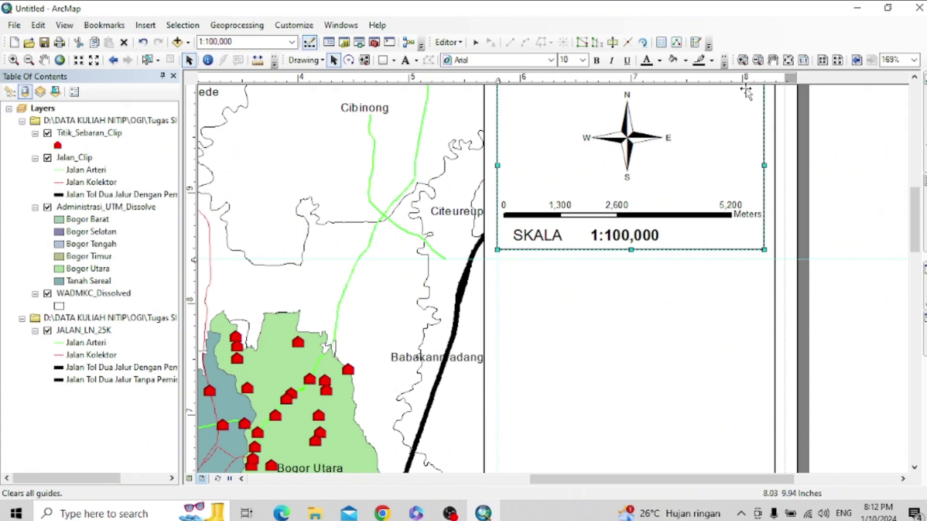
click(765, 80)
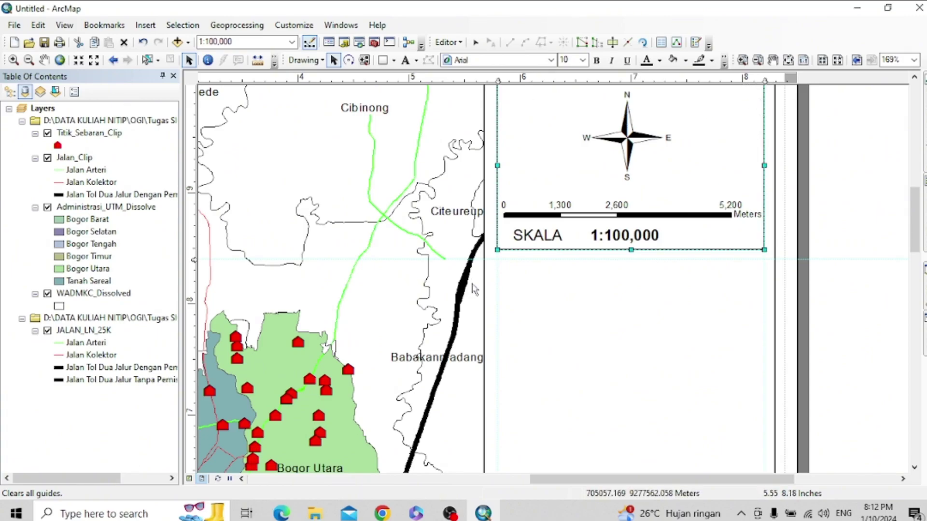
- Draw a rectangle just below the scale box
click(382, 60)
drag(498, 259, 757, 318)
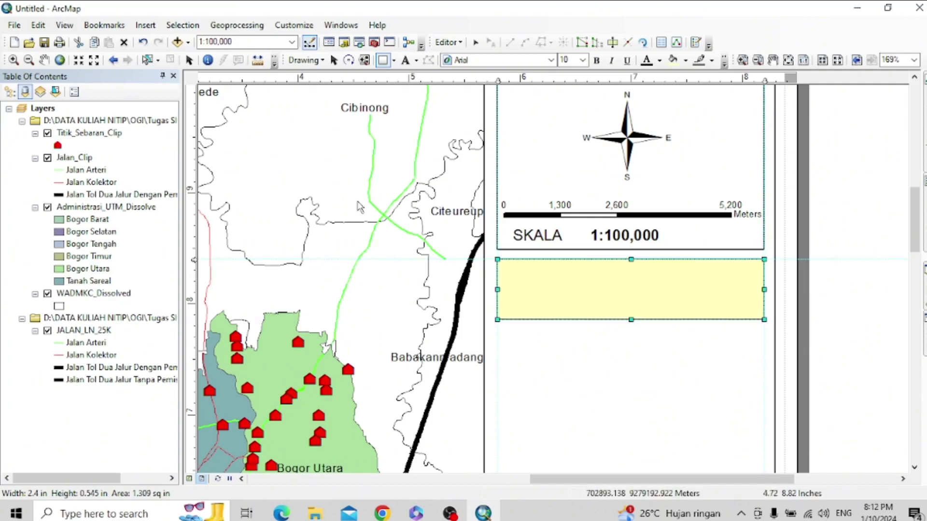
click(644, 283)
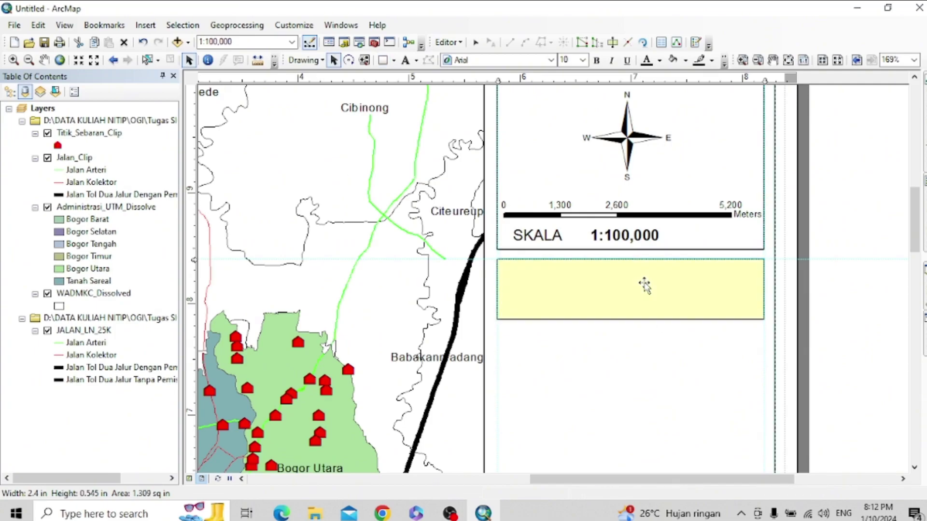
- Give the rectangle no fill colour and a black outline
double_click(645, 286)
click(427, 195)
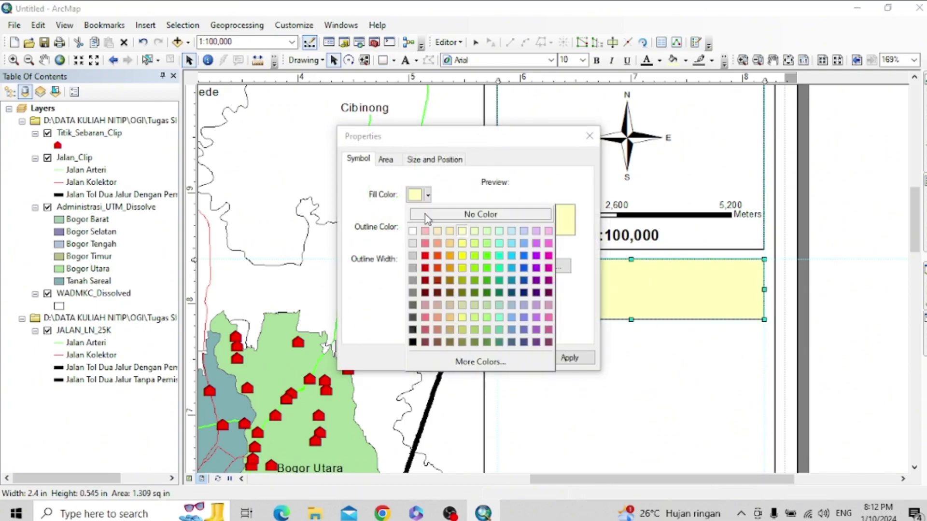
click(442, 215)
click(428, 227)
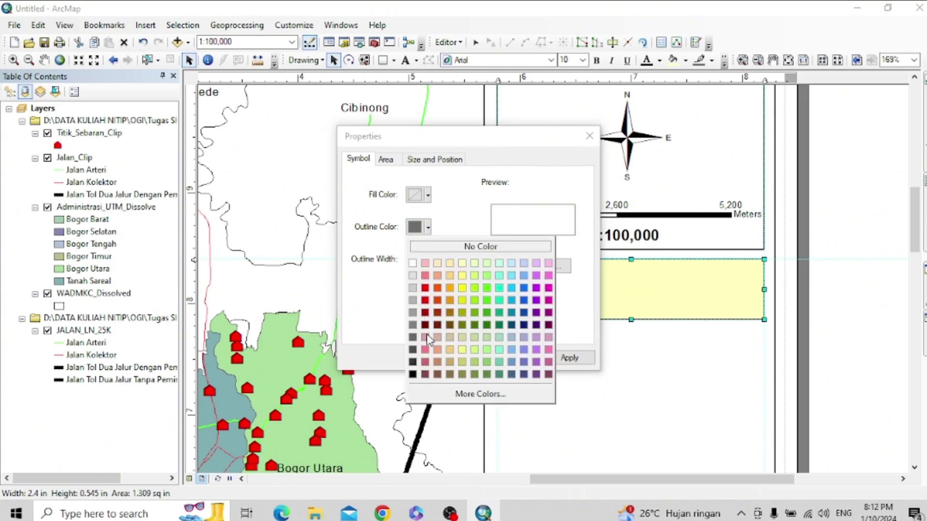
click(413, 374)
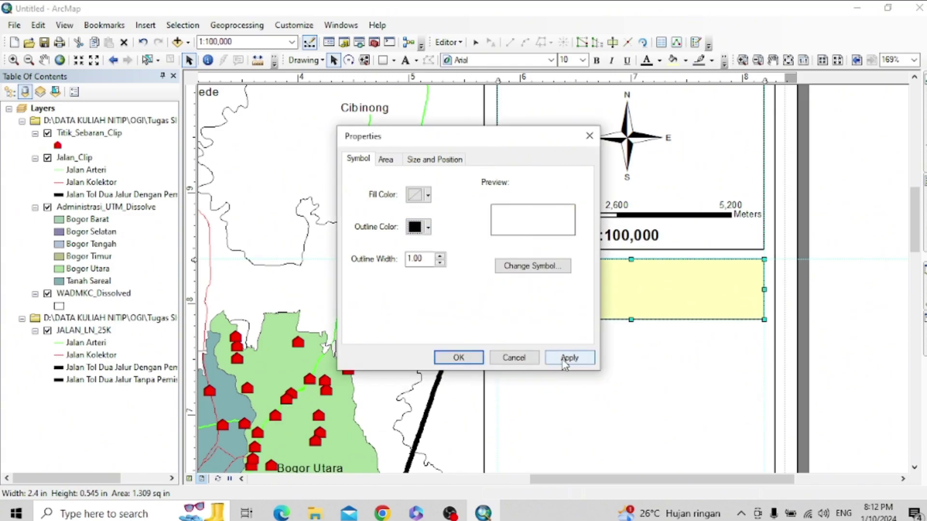
click(564, 360)
click(447, 357)
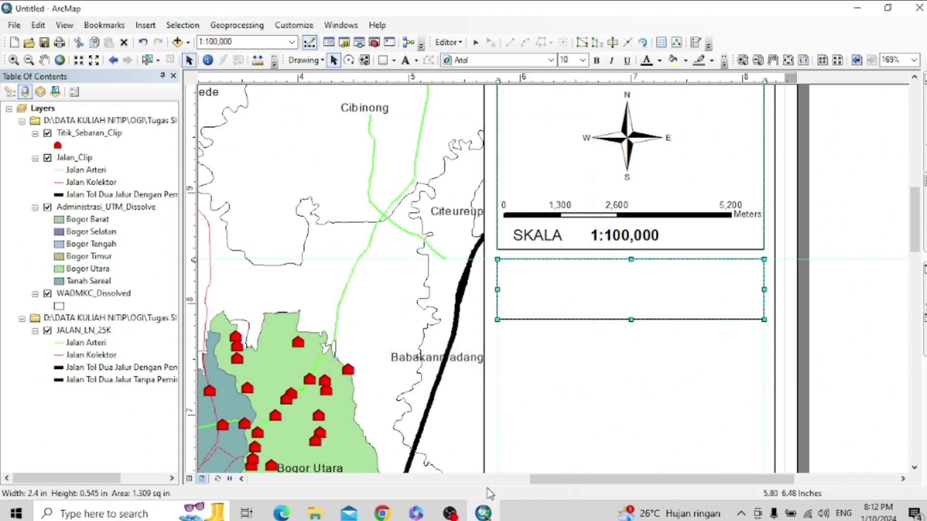
click(452, 514)
click(451, 514)
click(585, 276)
click(406, 60)
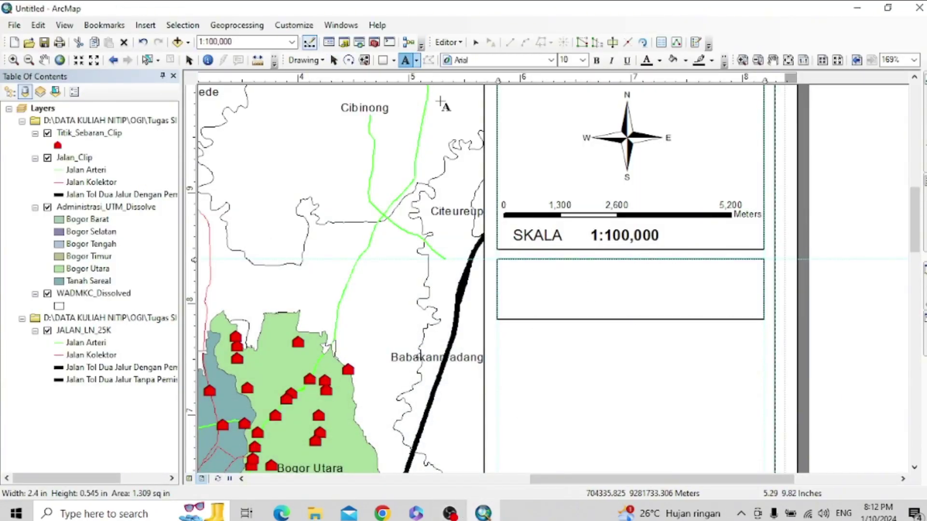
- Place a text element in the lower box reading 'Sumber Data : Peta RBI Indonesia'
click(511, 265)
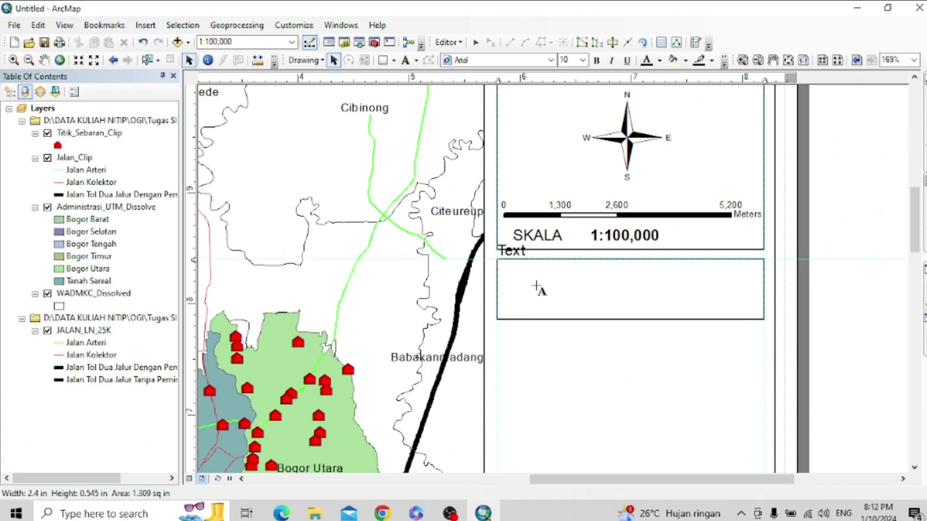
click(524, 253)
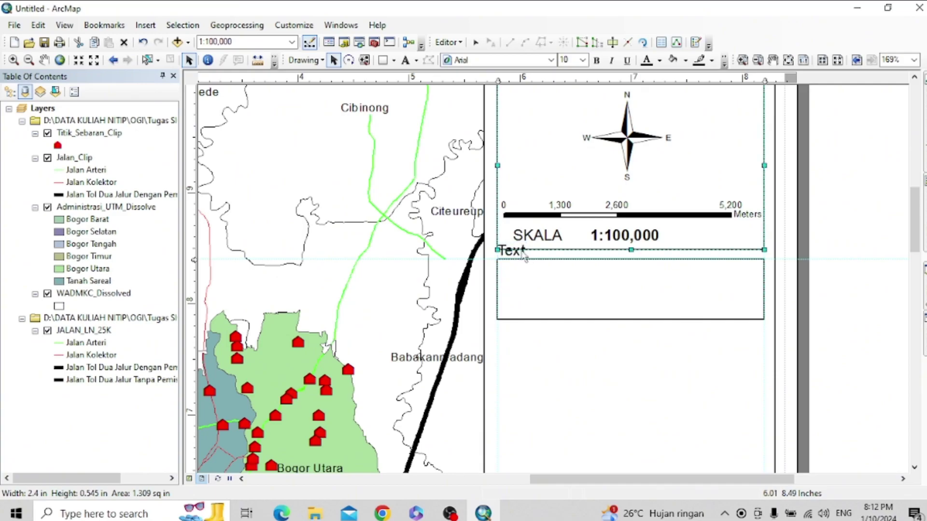
click(520, 255)
drag(520, 254, 517, 275)
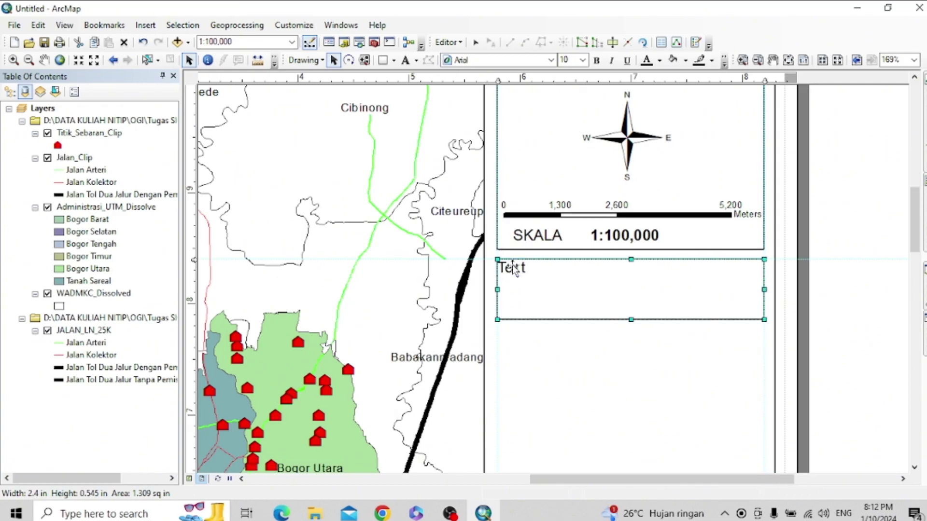
double_click(516, 272)
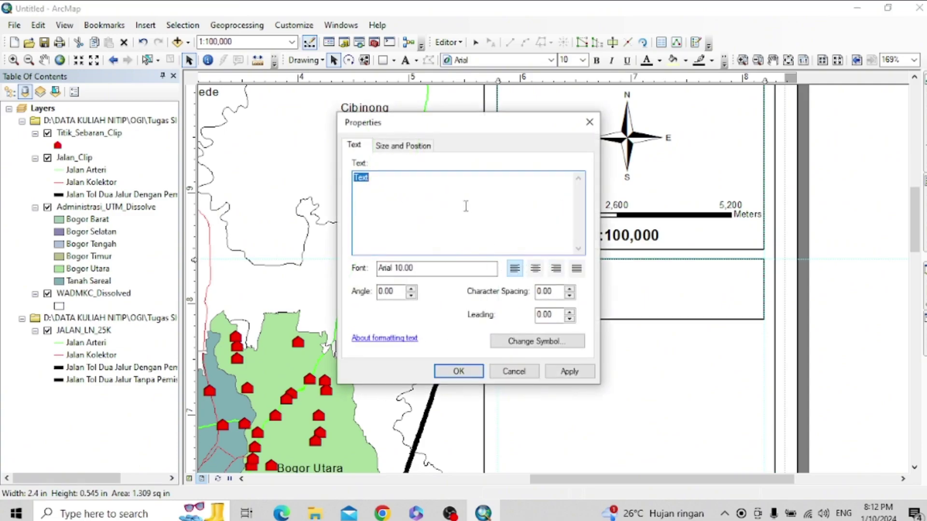
text(sUM)
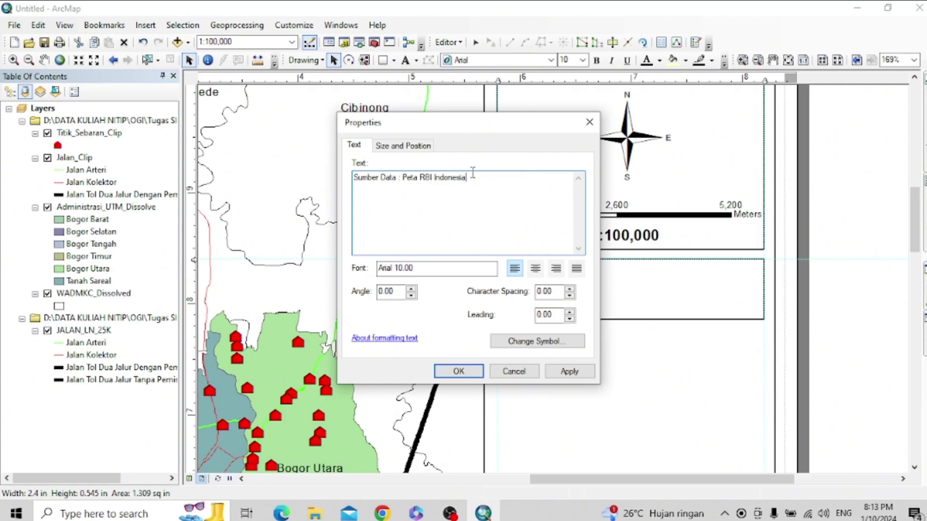
drag(470, 179, 351, 180)
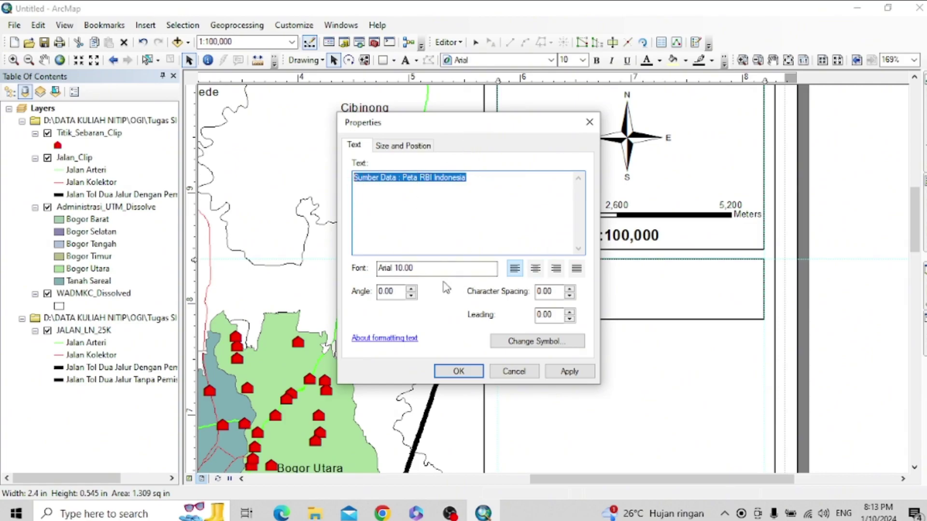
click(495, 249)
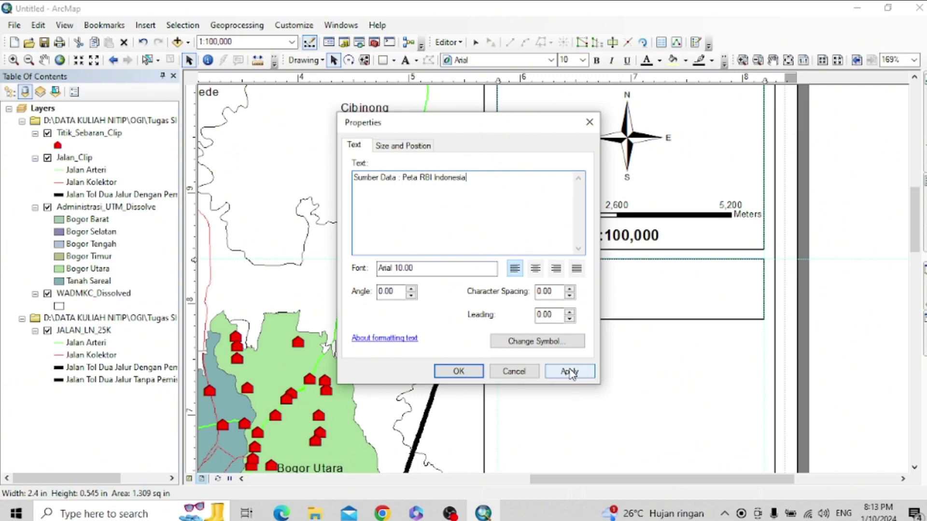
- Set the 'Sumber Data : Peta RBI Indonesia' text to Times New Roman 10 and apply it
click(543, 341)
click(584, 225)
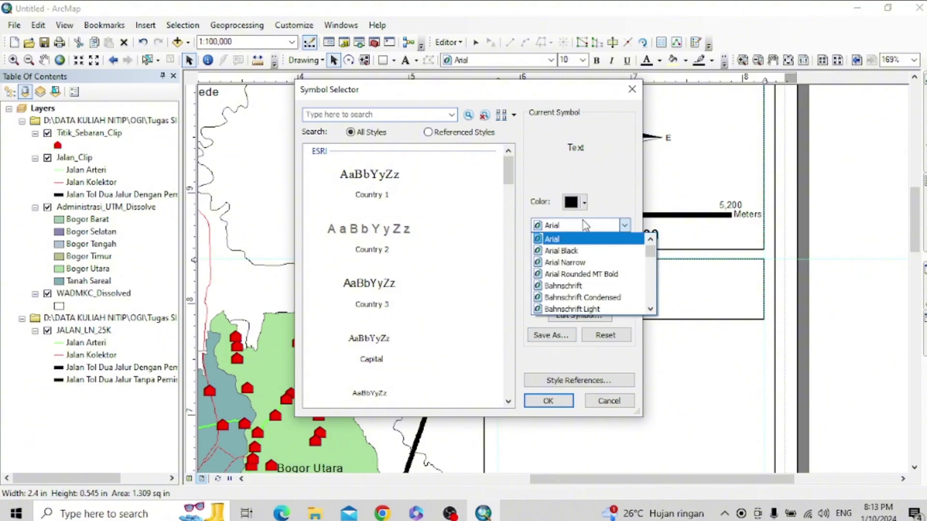
key(t)
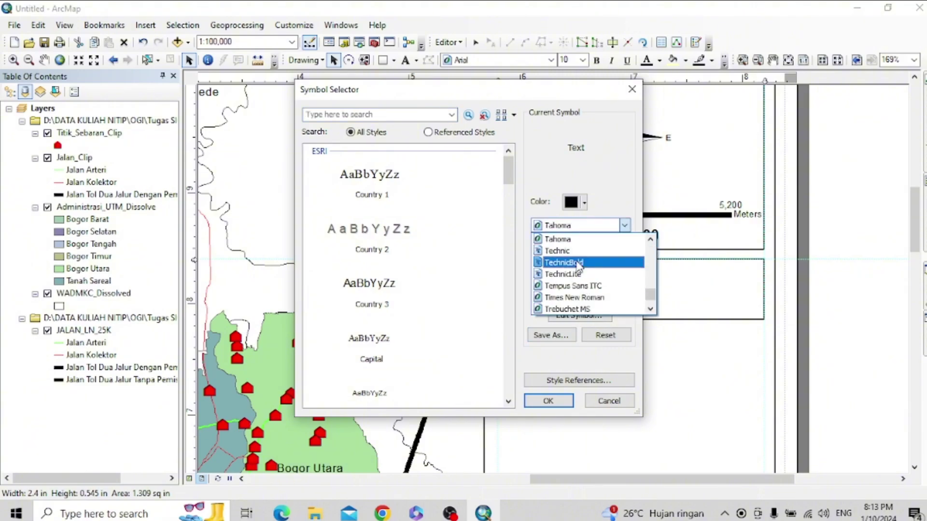
key(t)
click(564, 250)
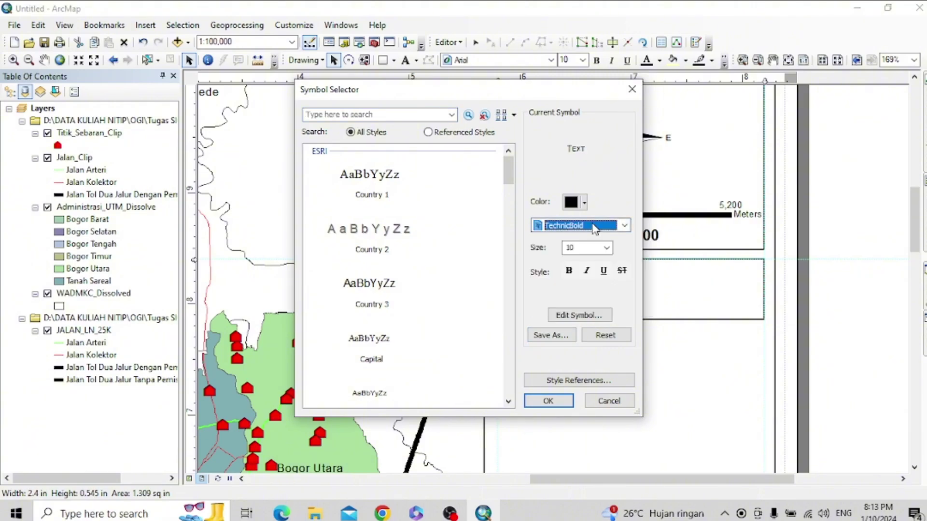
key(t)
click(596, 225)
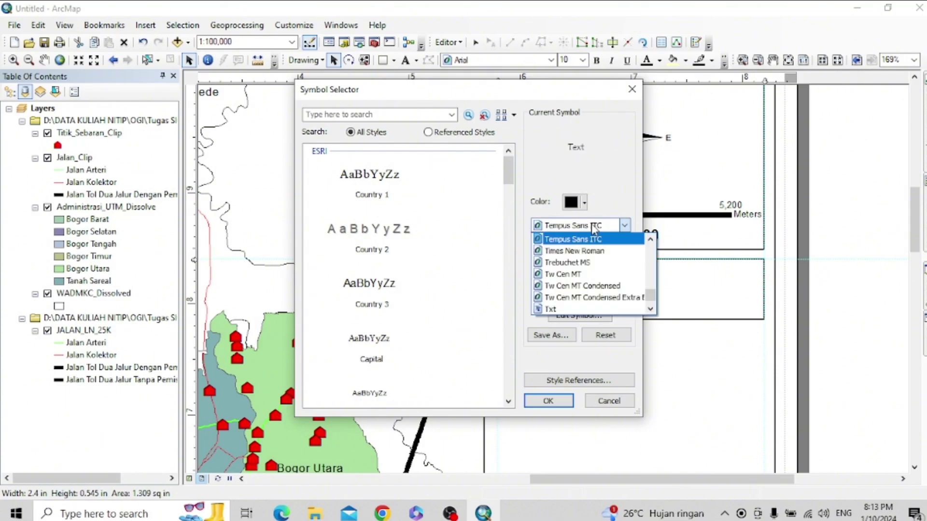
click(593, 251)
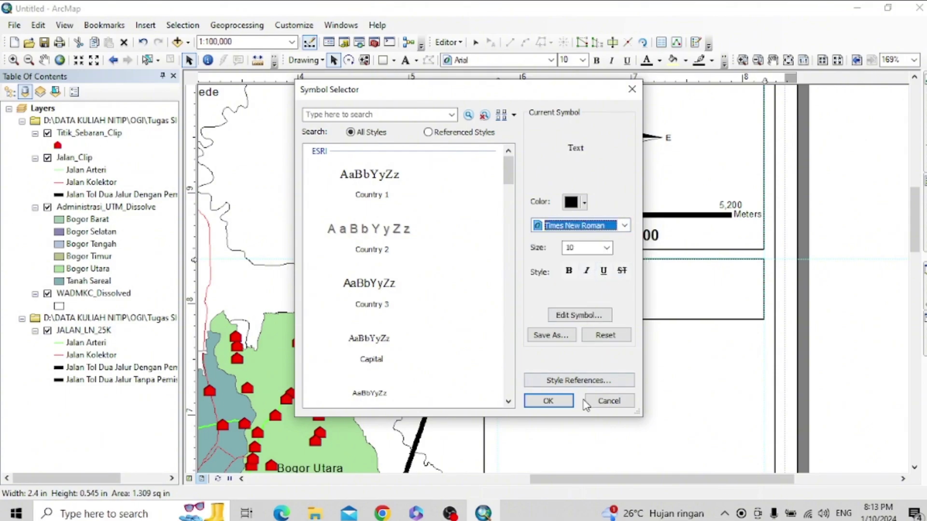
click(548, 400)
click(586, 370)
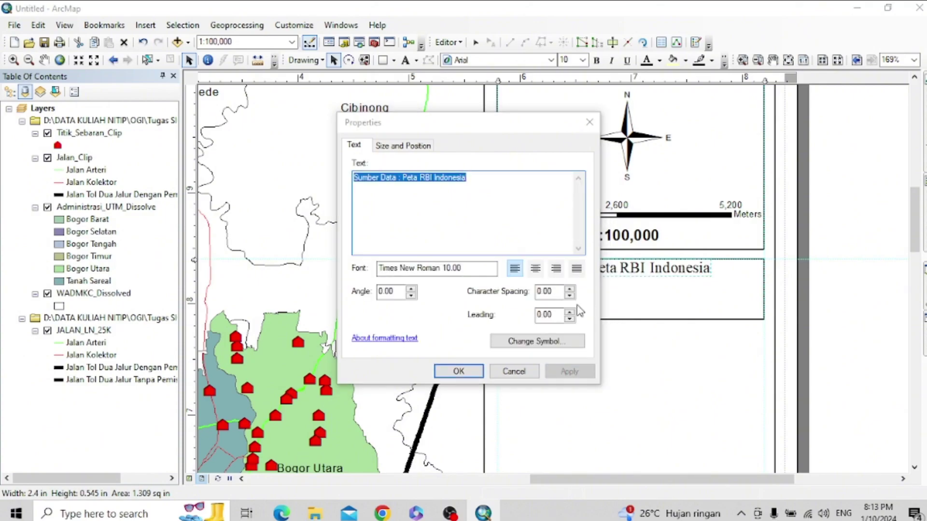
click(458, 372)
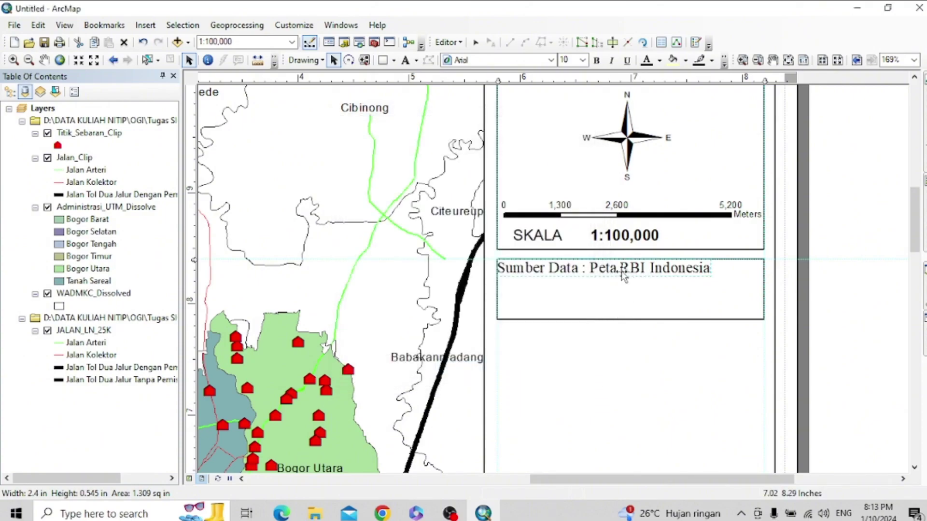
- Add the line 'UTM (48S) WGS 1984' under the Sumber Data text and drag both lines into the box
click(685, 271)
double_click(696, 276)
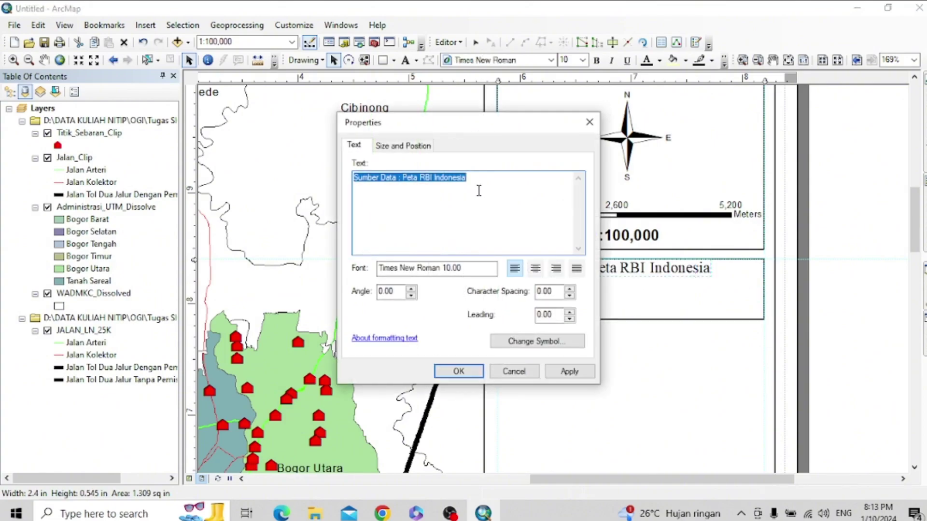
click(482, 190)
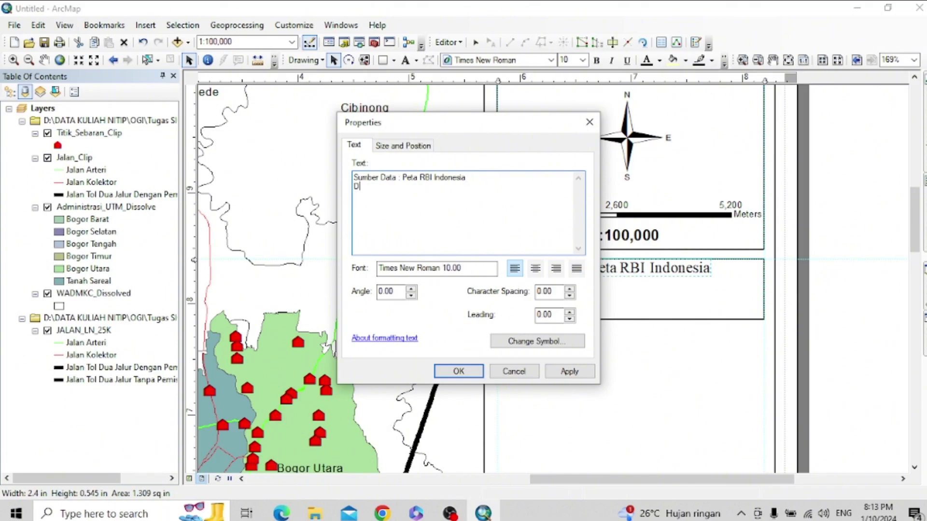
text(:)
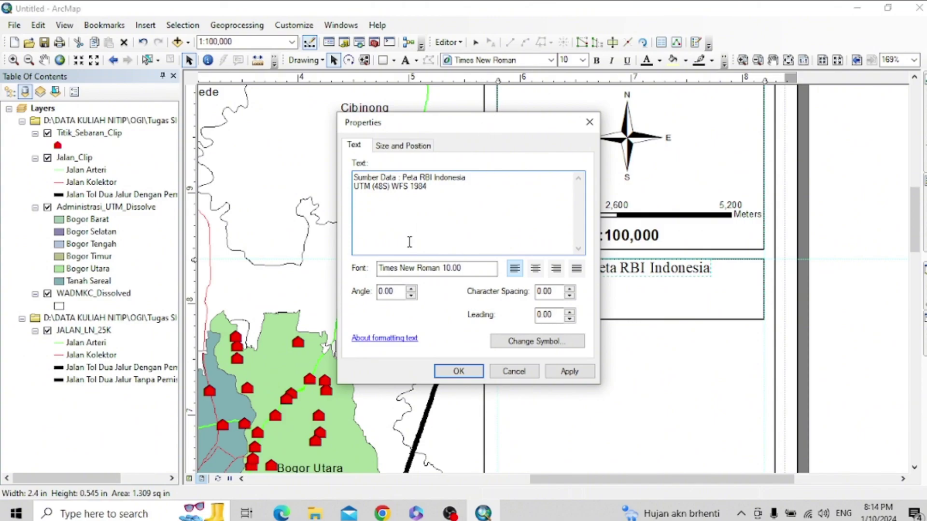
key(BackSpace)
text(G)
click(577, 371)
click(459, 372)
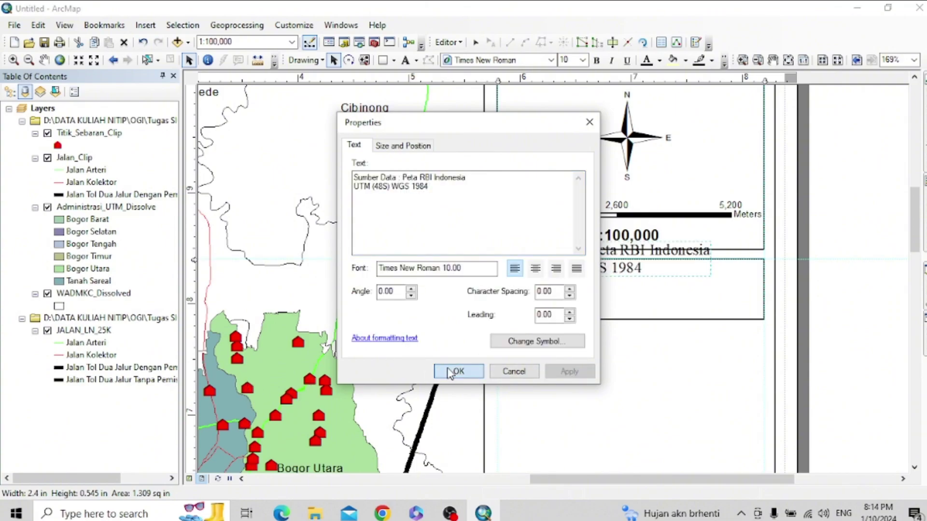
drag(640, 267, 639, 285)
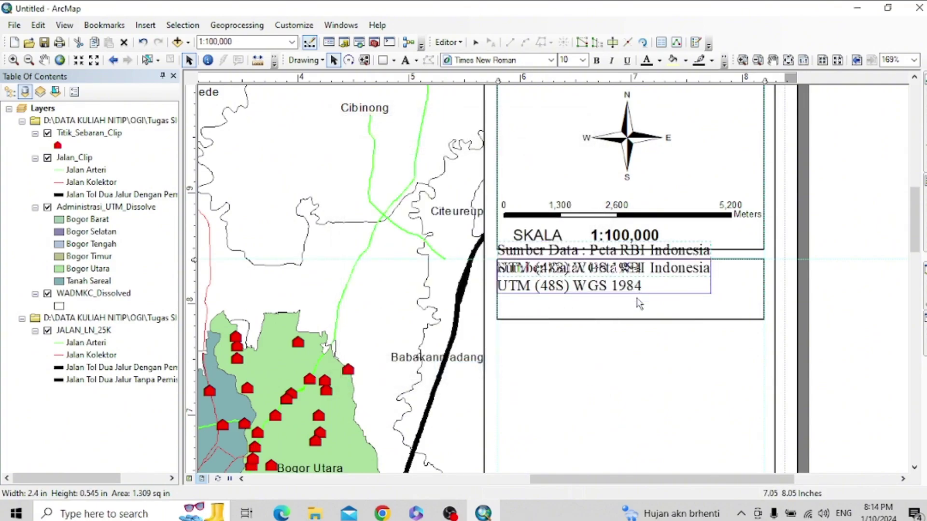
click(642, 336)
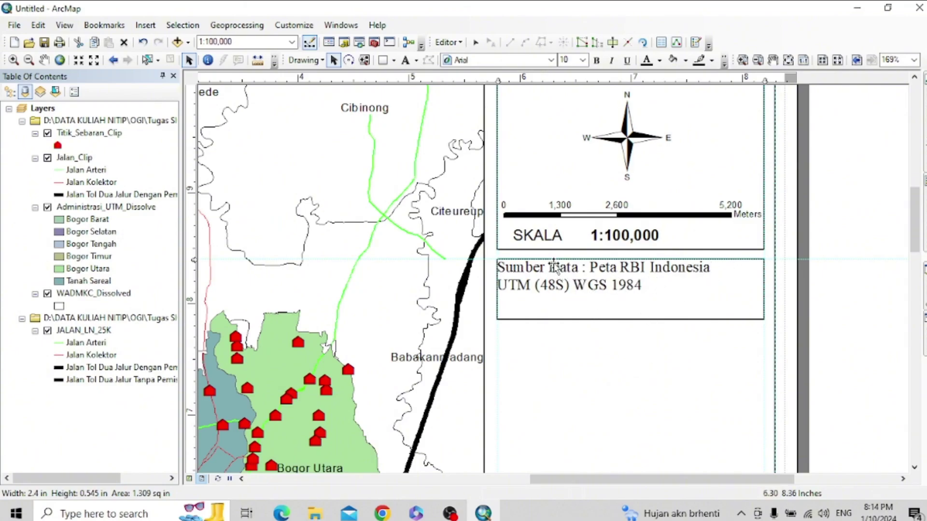
- Clear all vertical and horizontal layout guides and nudge the Sumber Data text slightly
right_click(540, 78)
click(574, 136)
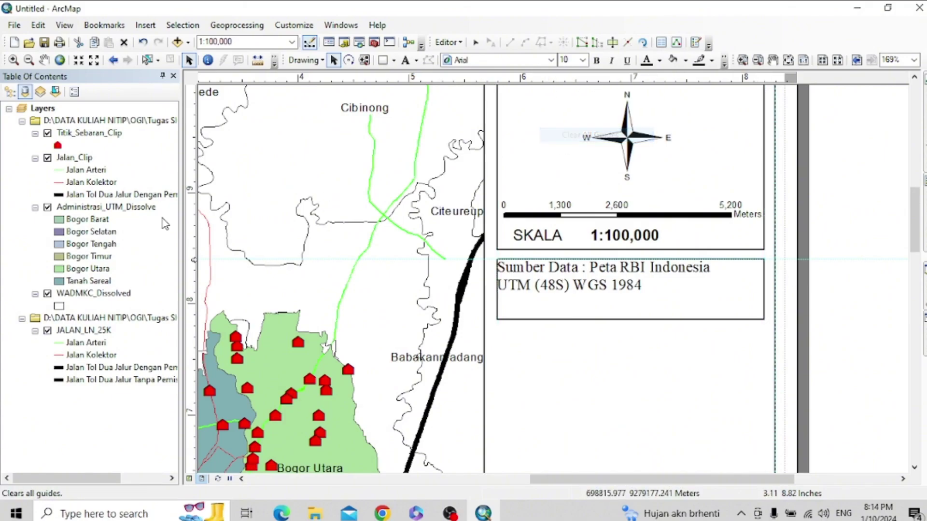
right_click(189, 245)
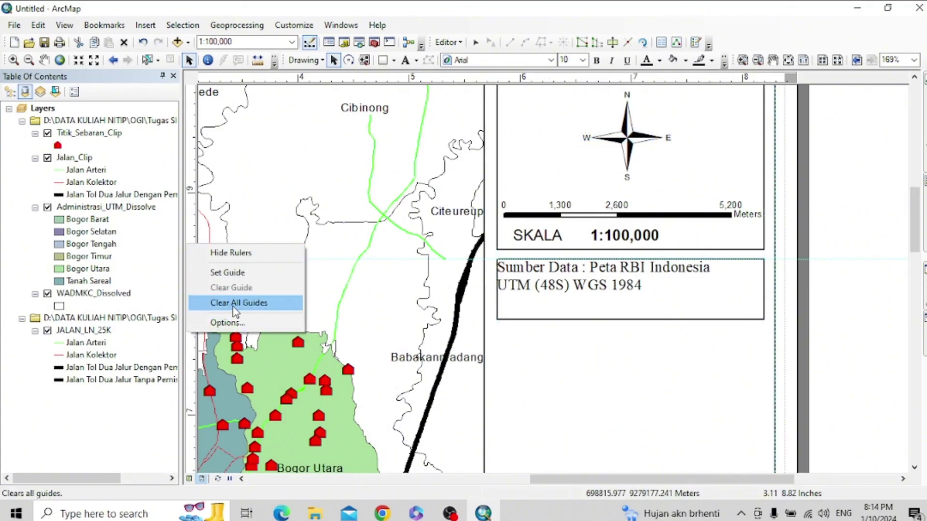
click(232, 303)
click(603, 279)
drag(604, 279, 613, 283)
click(674, 357)
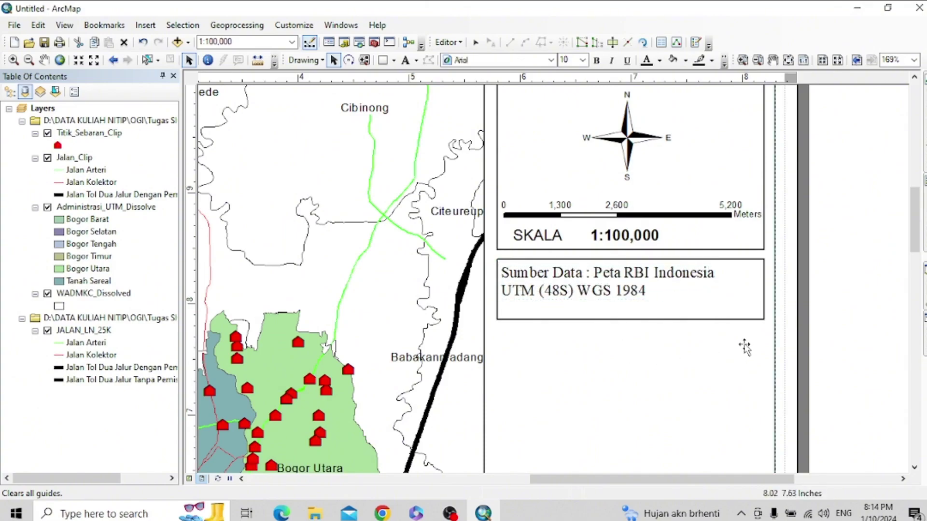
- Centre-align the two-line source text and move it to the middle of its box
click(606, 290)
double_click(608, 290)
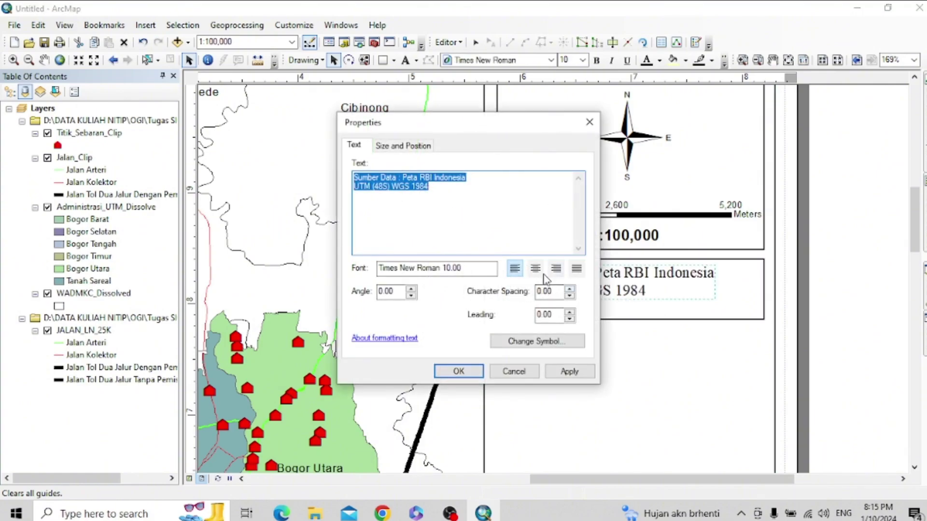
click(558, 344)
click(569, 371)
click(458, 372)
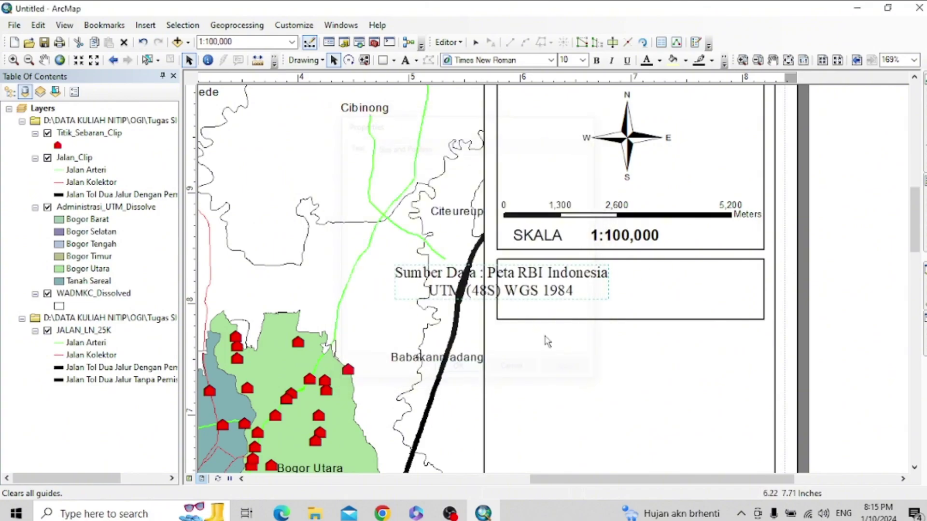
drag(558, 288, 643, 293)
click(665, 356)
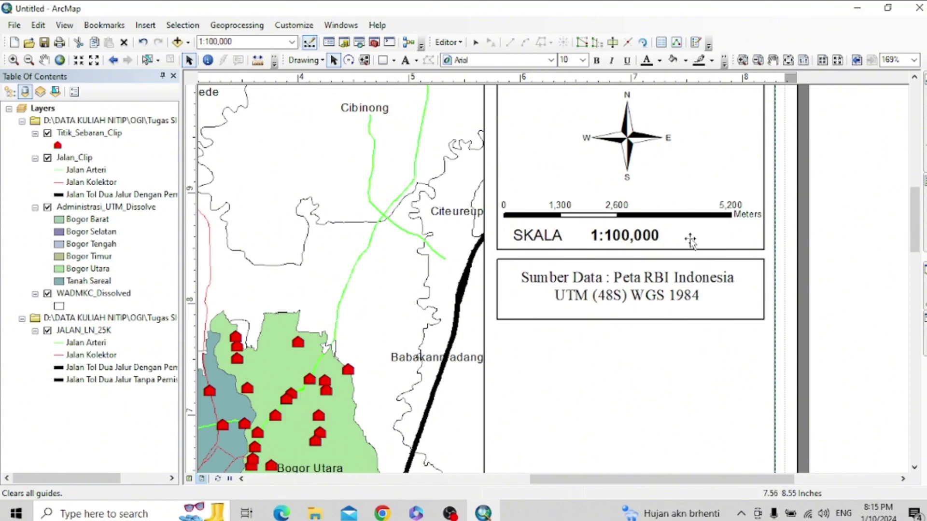
scroll(660, 240, down, 1)
scroll(660, 240, up, 3)
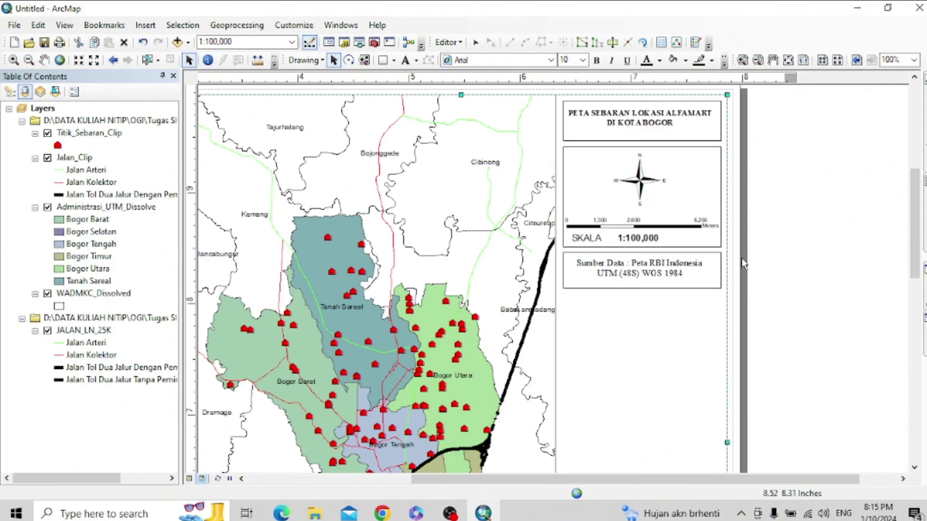
- Add vertical guides at the panel edges and draw a rectangle below the data-source box
click(772, 327)
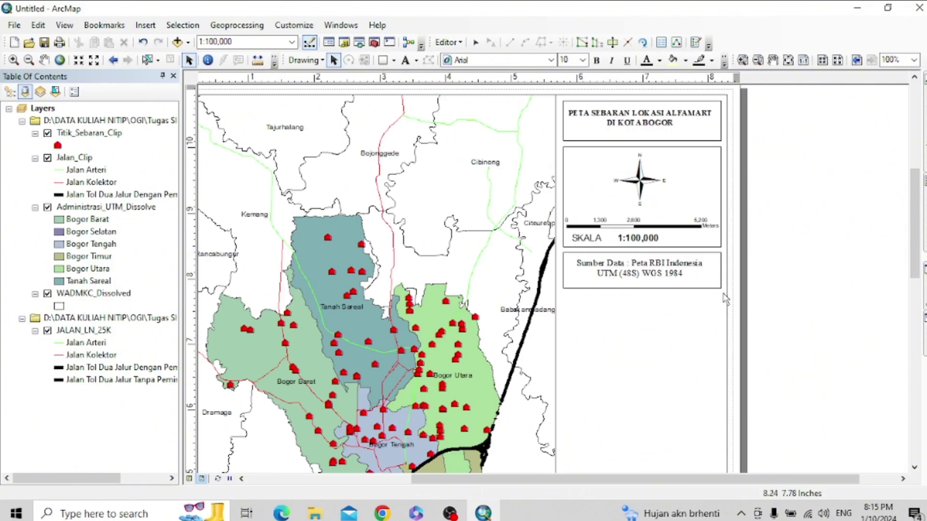
drag(911, 237, 911, 262)
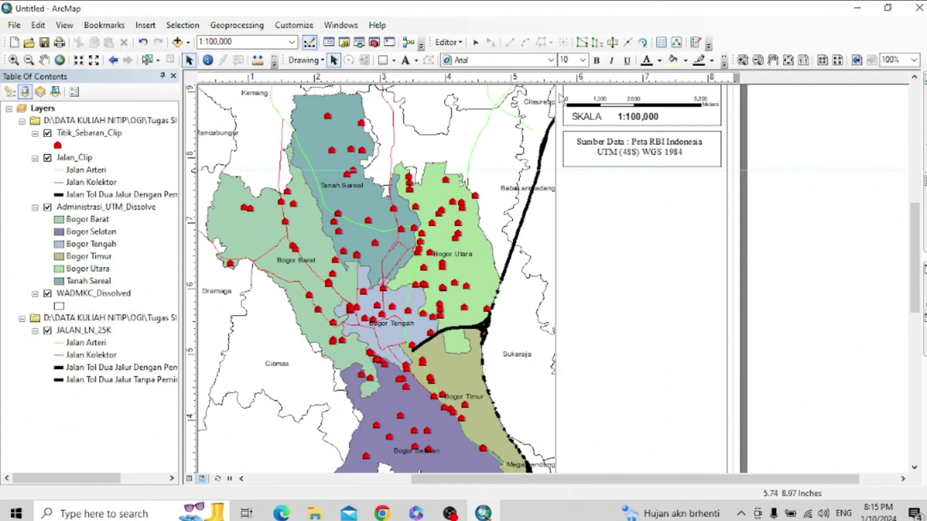
click(564, 78)
click(714, 79)
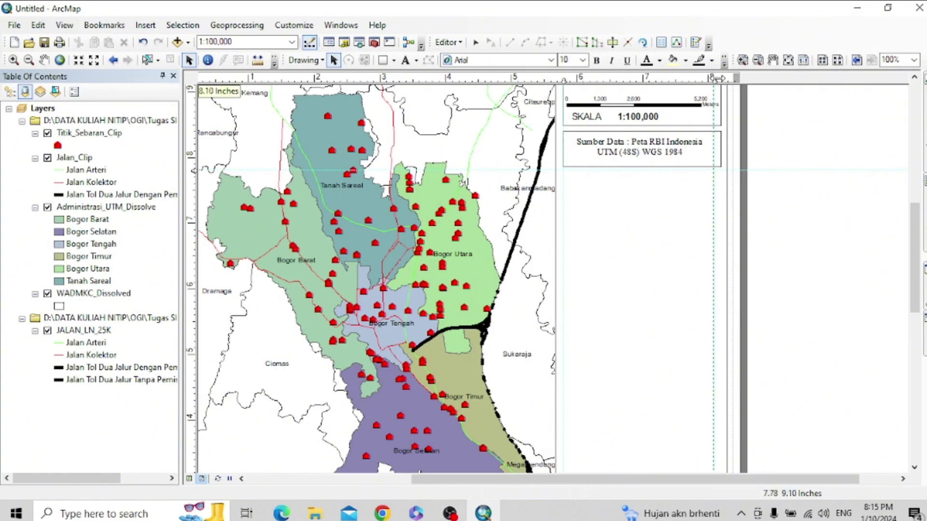
click(382, 60)
drag(563, 170, 721, 316)
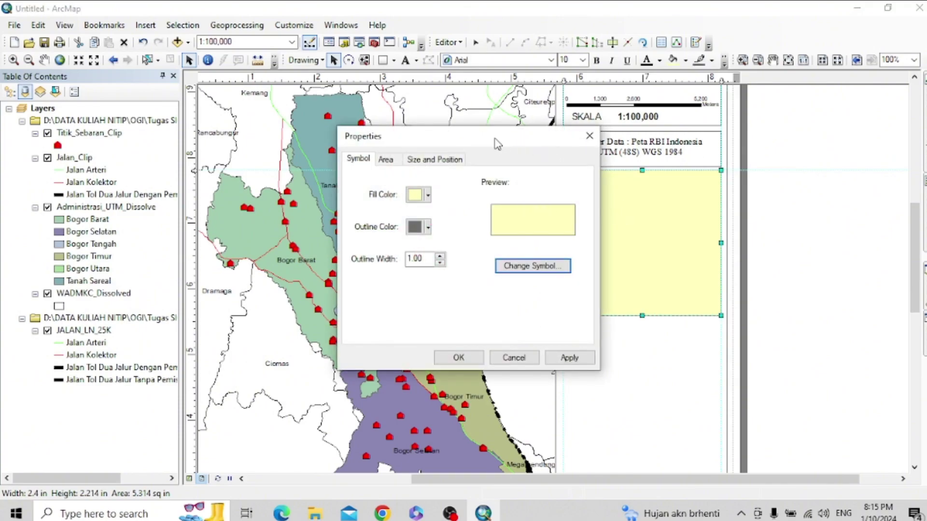
- Give the new rectangle no fill and a black outline
click(428, 195)
click(480, 213)
click(427, 227)
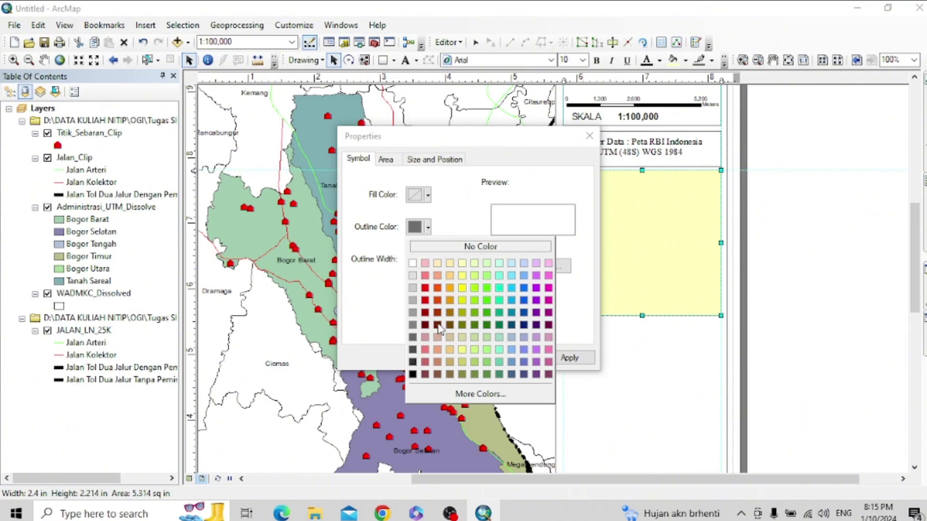
click(412, 374)
click(569, 358)
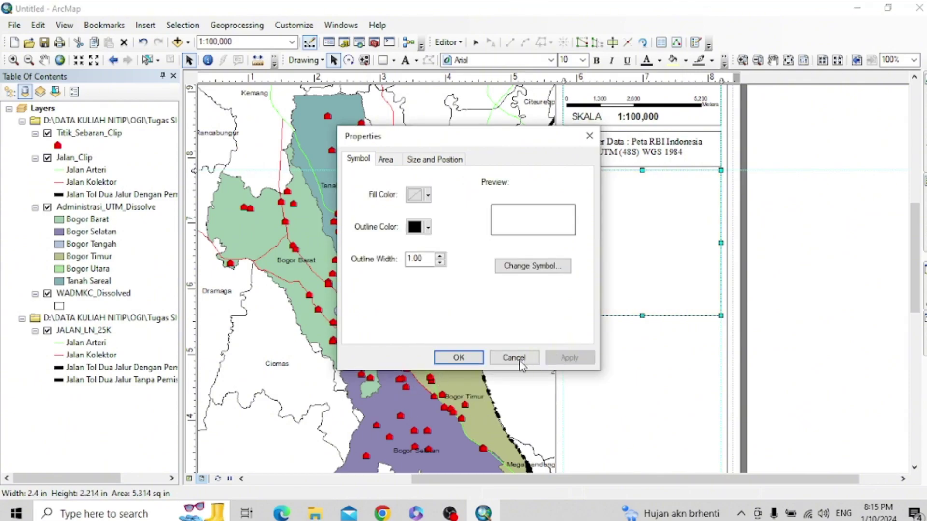
click(459, 358)
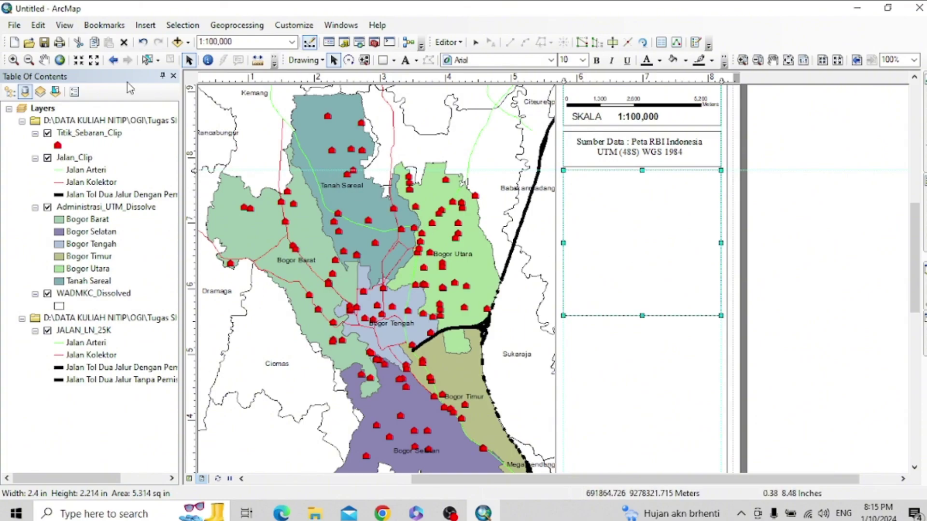
- Start a legend with Titik_Sebaran_Clip, Administrasi_UTM_Dissolve and Jalan_Clip as its items
click(145, 25)
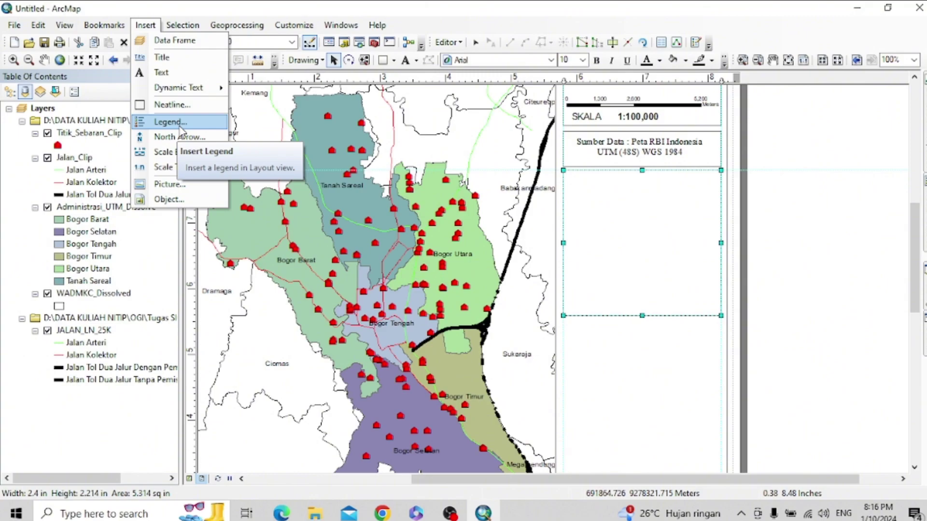
click(170, 122)
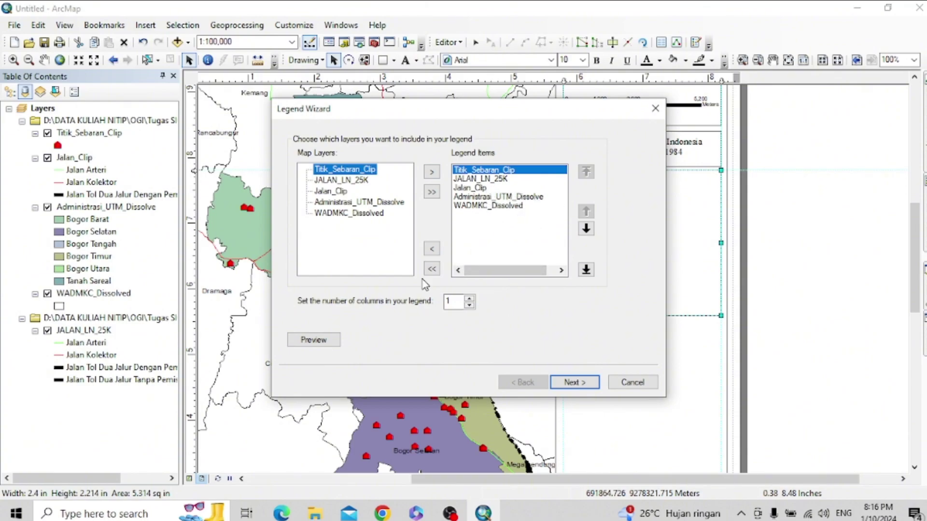
click(432, 269)
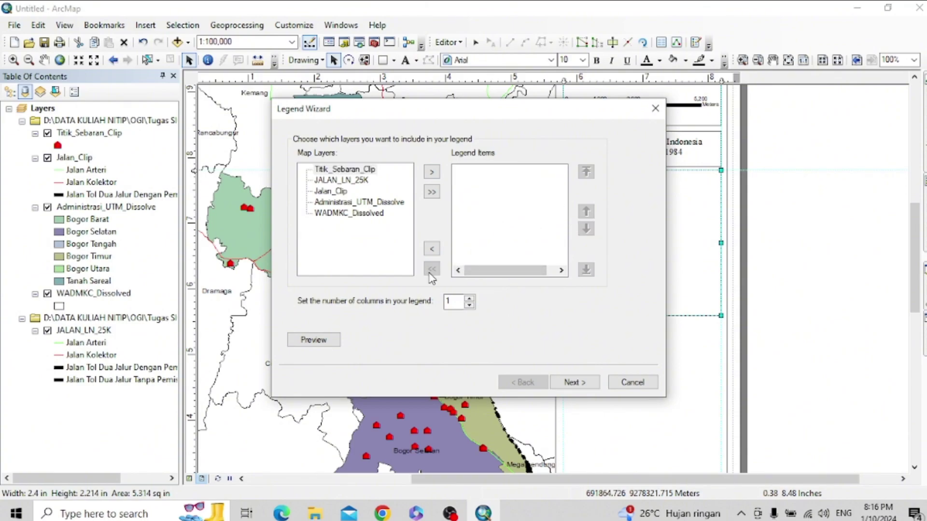
click(342, 171)
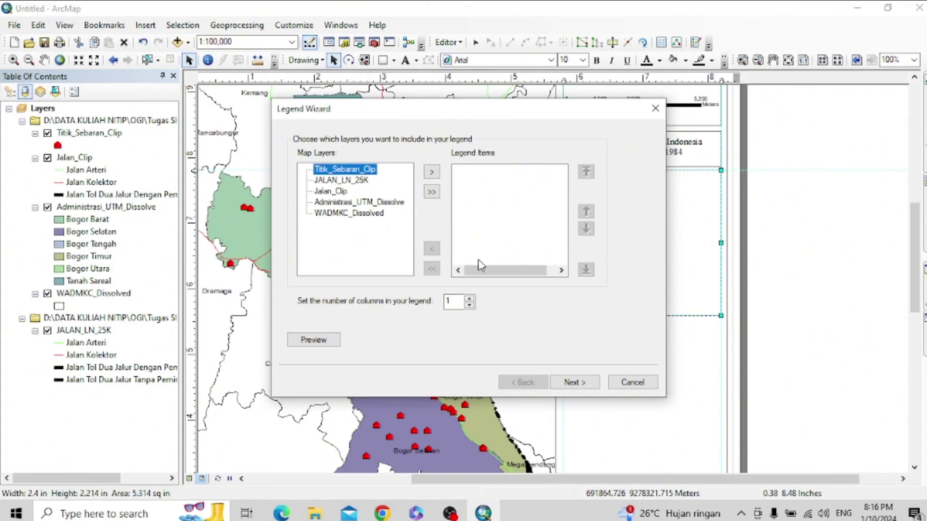
click(572, 382)
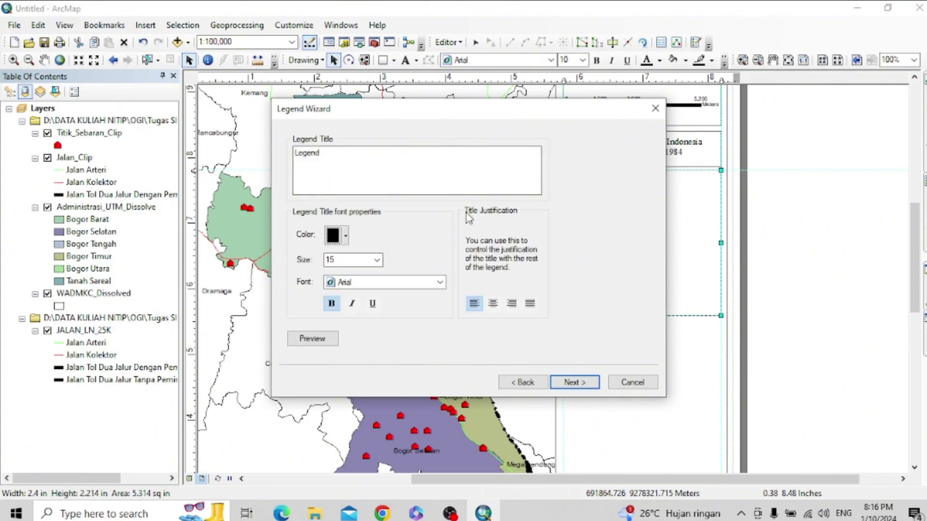
click(527, 381)
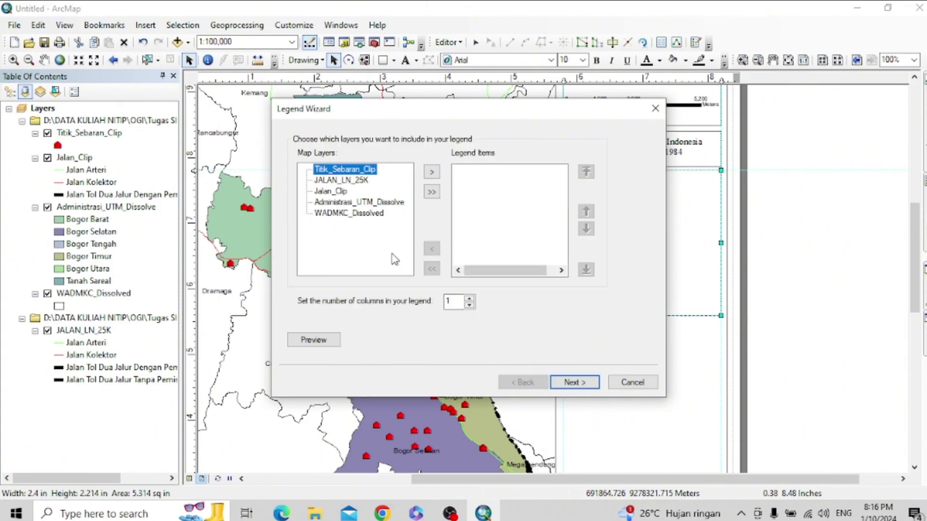
click(432, 173)
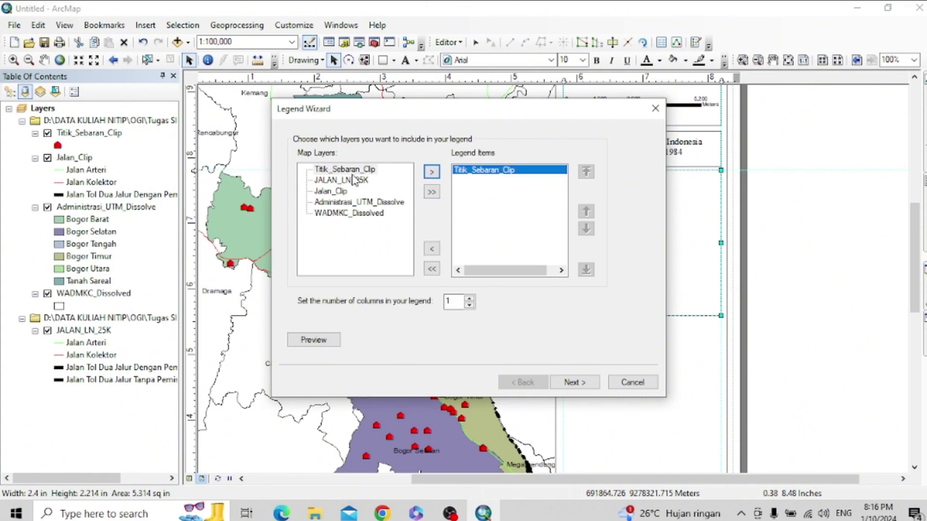
click(346, 202)
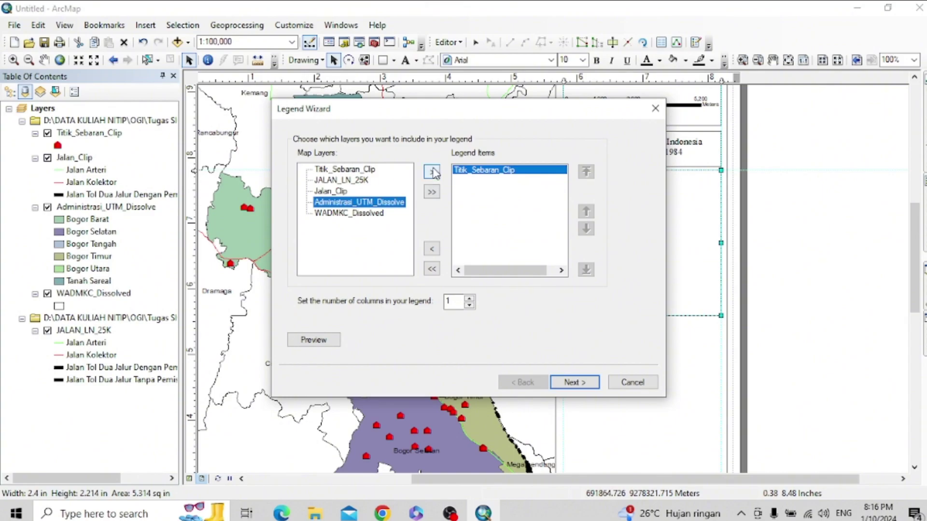
click(433, 173)
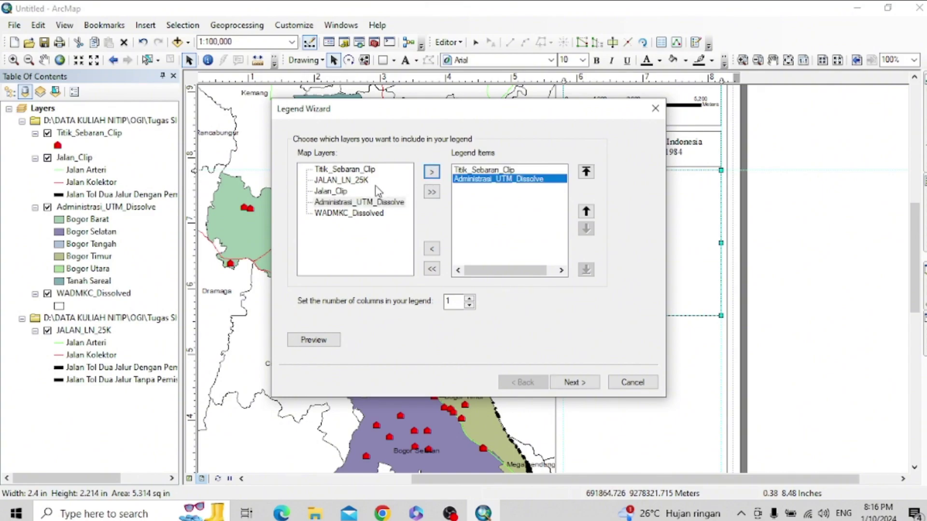
click(346, 180)
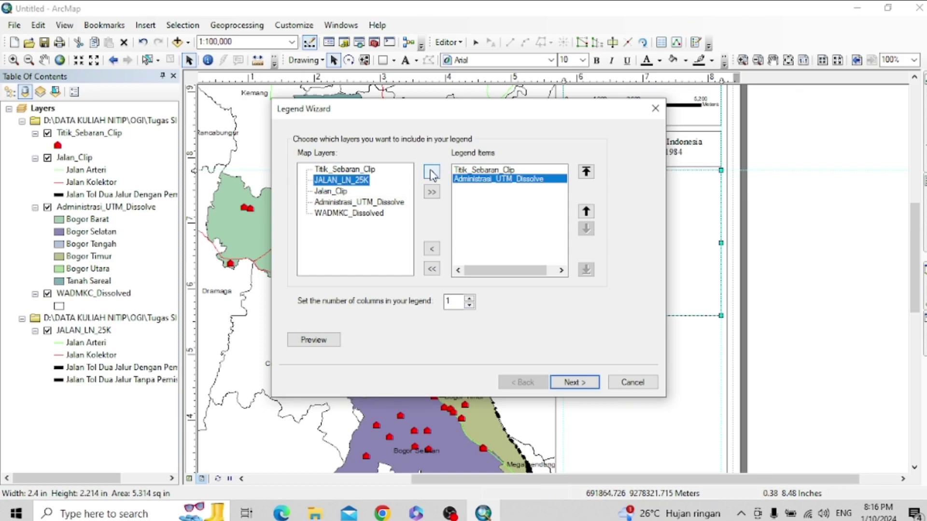
click(345, 193)
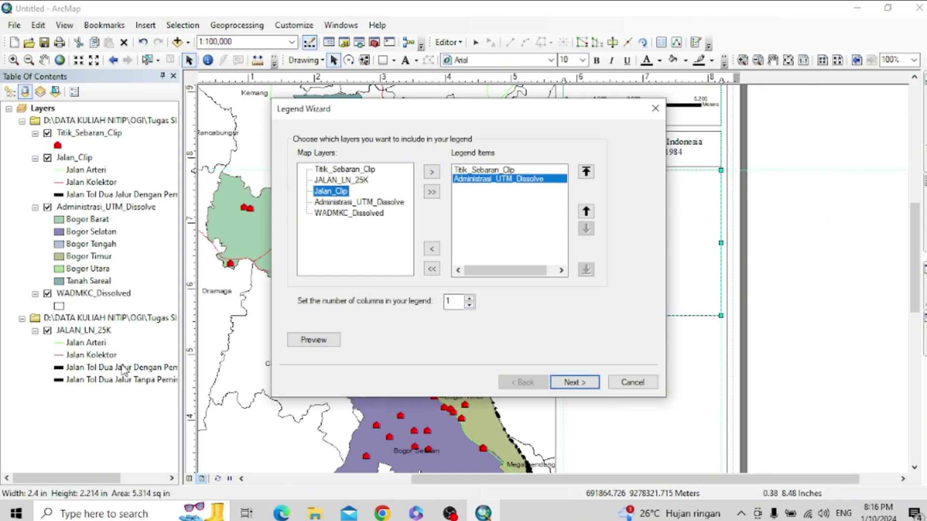
click(432, 172)
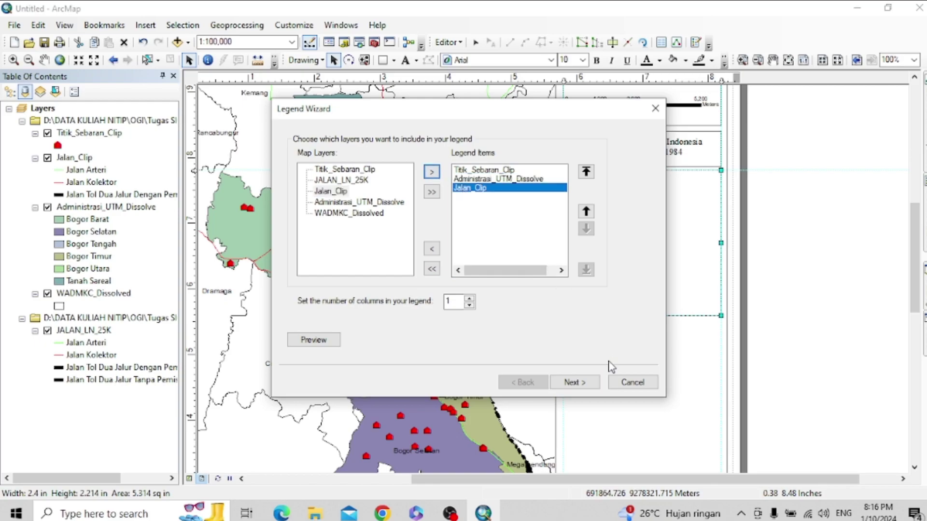
- Title the legend 'Legenda' in bold Times New Roman 15 and preview it on the layout
click(366, 172)
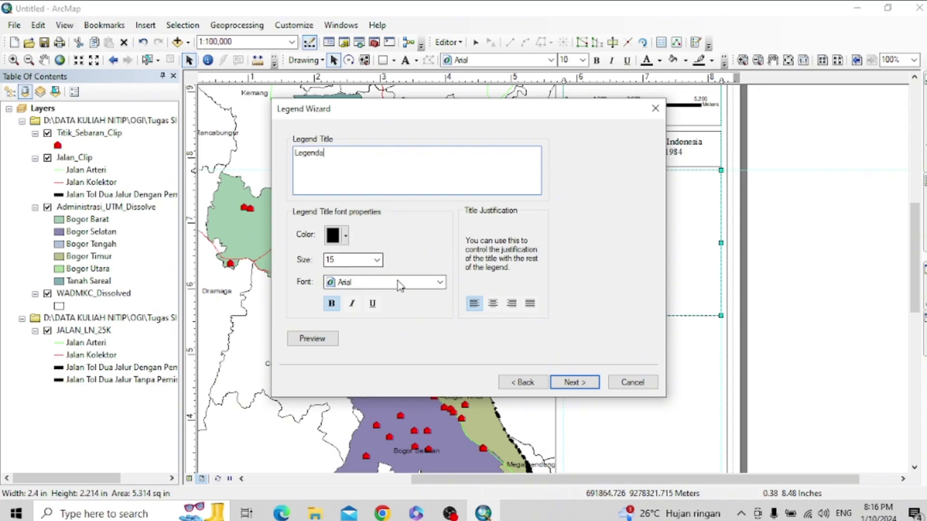
click(440, 282)
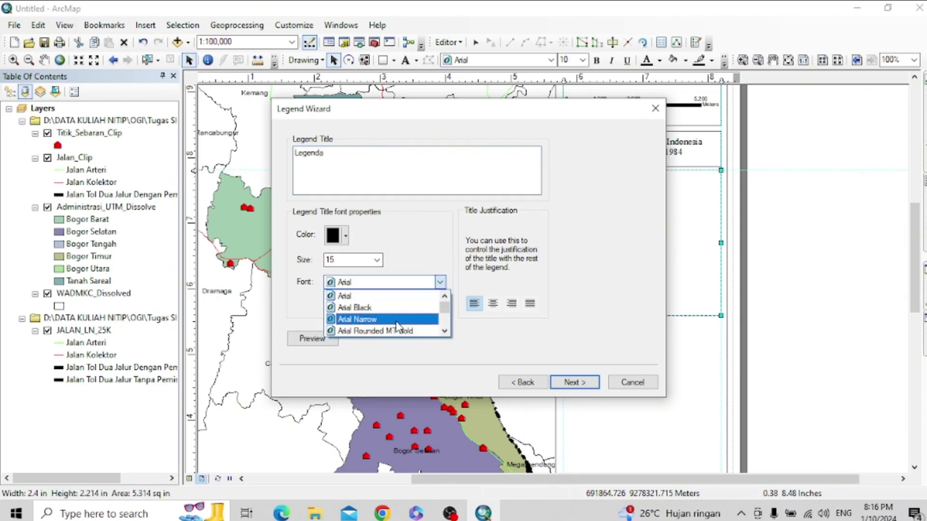
key(t)
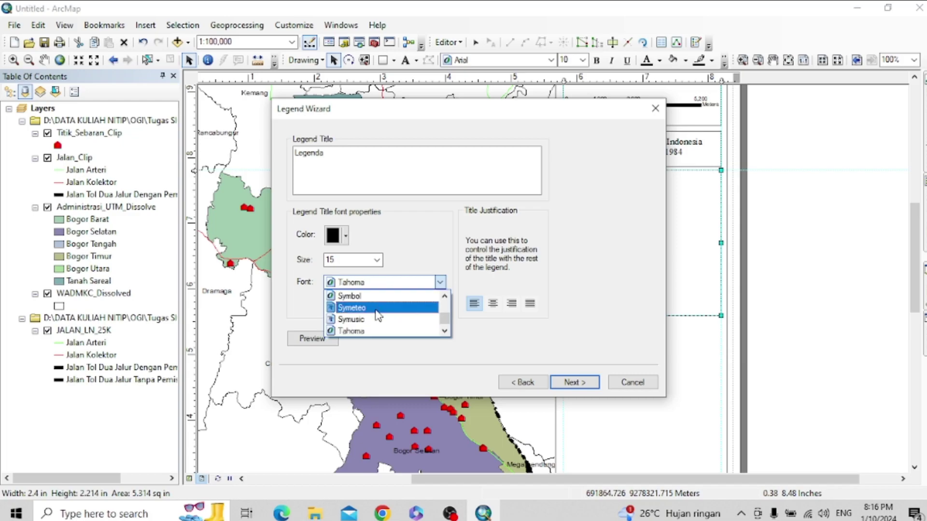
key(Down)
key(Down)
key(Down)
key(Down)
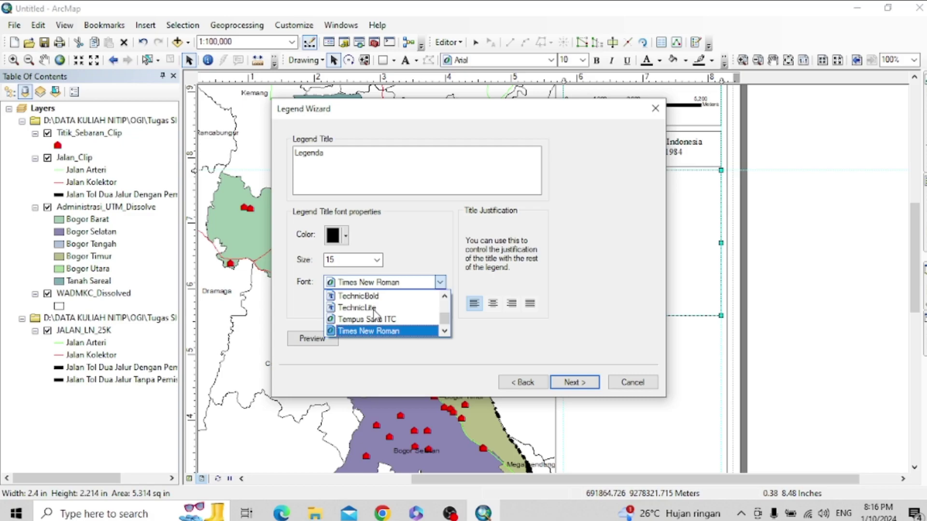
click(384, 331)
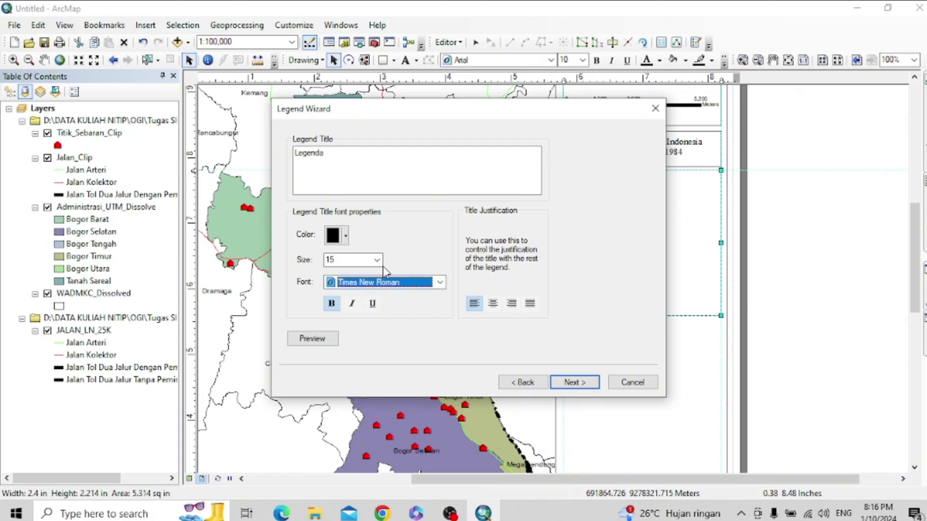
click(329, 339)
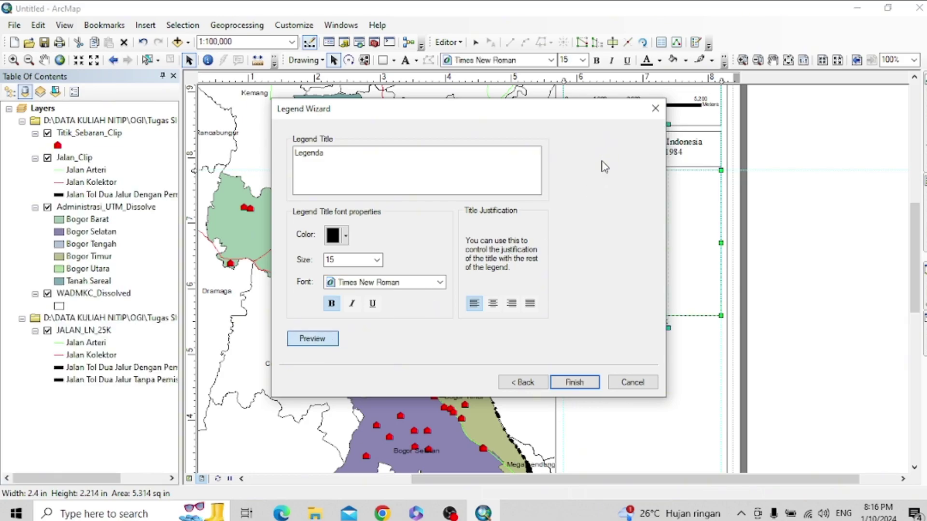
drag(609, 112, 456, 155)
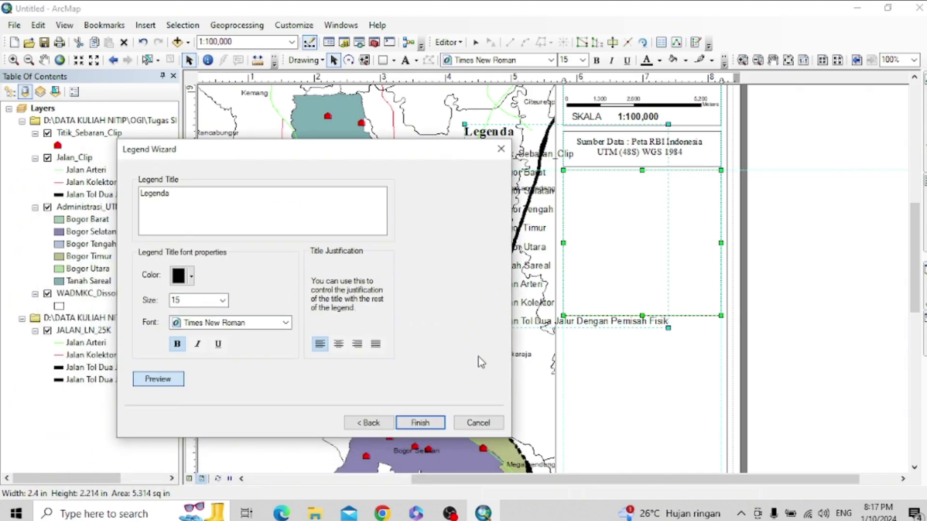
- Finish the legend, move it into the fourth right-panel box, clear all guides and nudge it into place
click(420, 422)
drag(546, 188, 644, 256)
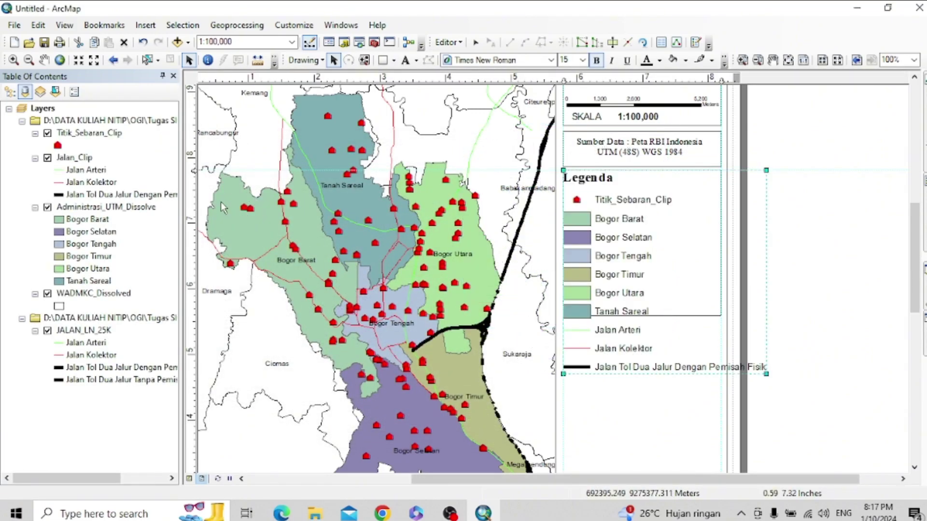
right_click(191, 184)
click(249, 242)
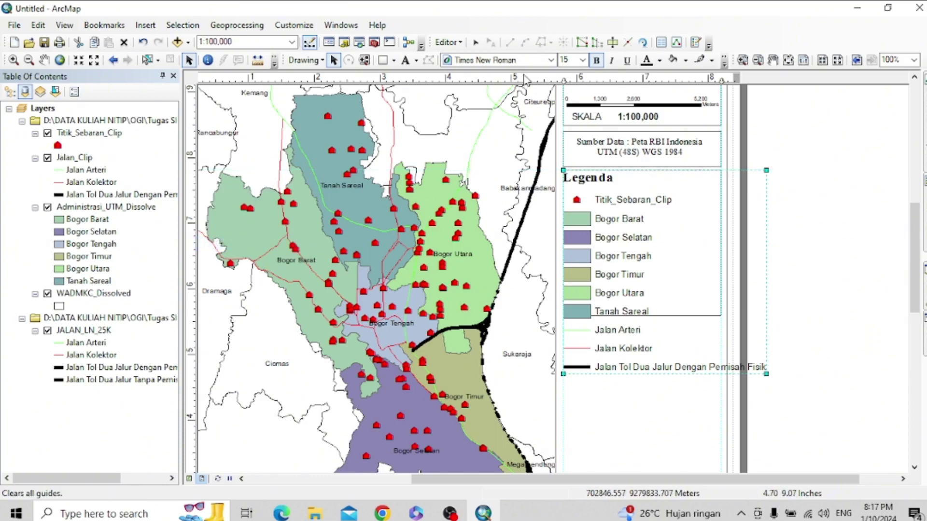
right_click(533, 85)
click(586, 135)
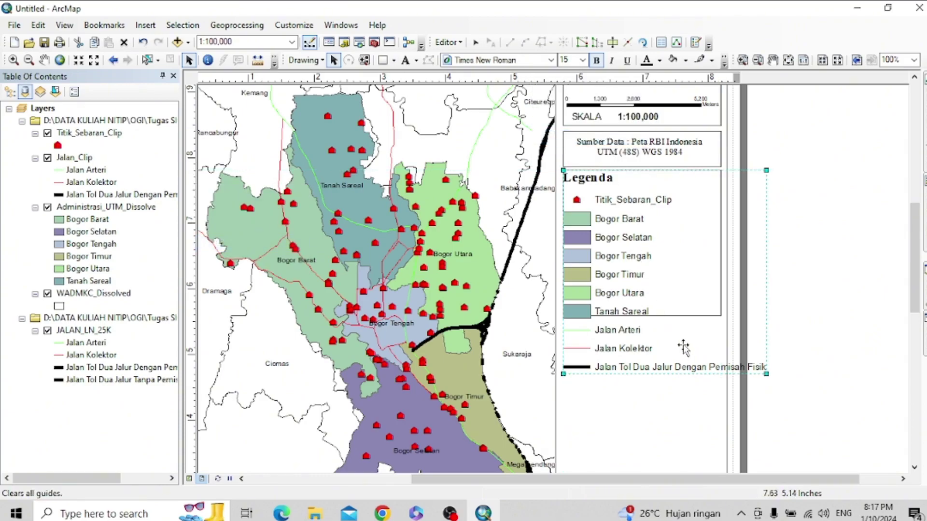
drag(651, 277, 656, 274)
right_click(664, 351)
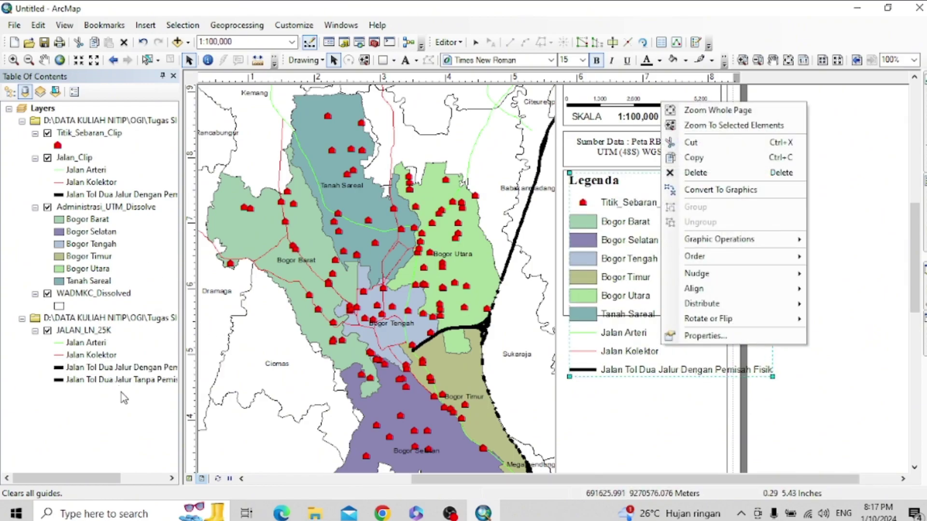
click(116, 194)
- Delete the Jalan Tol Dua Jalur Dengan Pemisah Fisik label in Jalan_Clip's symbology
right_click(87, 158)
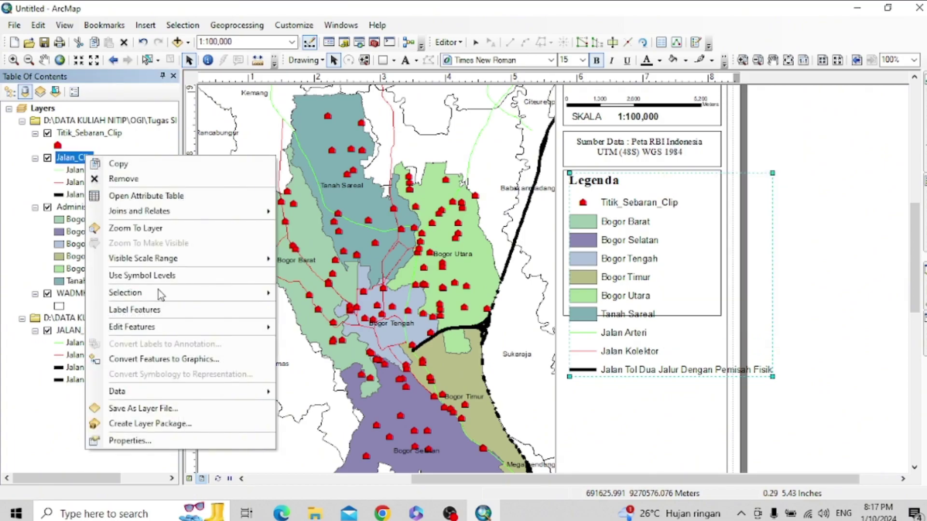
click(130, 440)
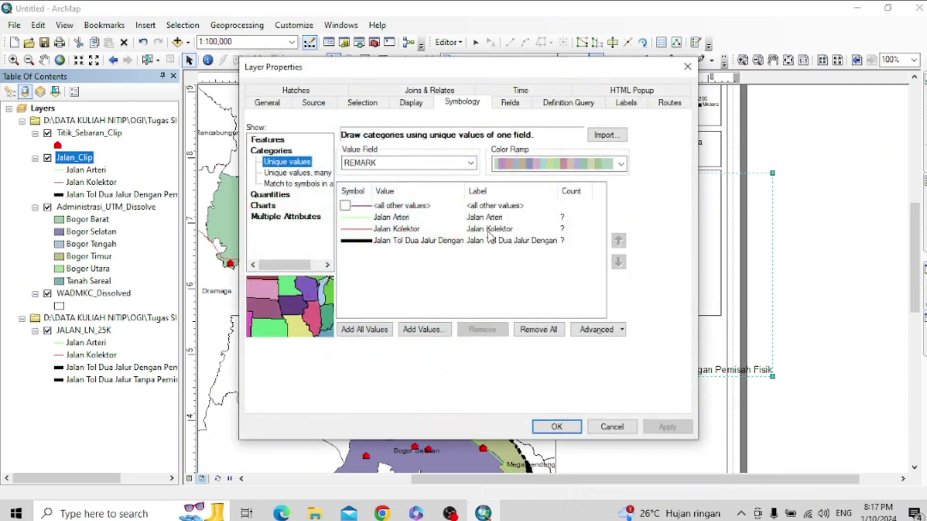
click(502, 243)
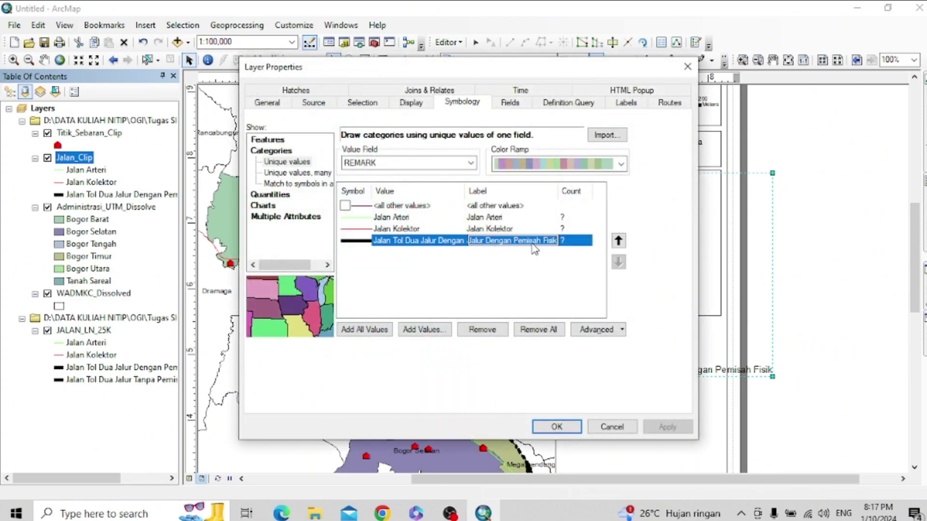
click(533, 241)
drag(559, 241, 449, 250)
key(Delete)
click(488, 265)
click(440, 243)
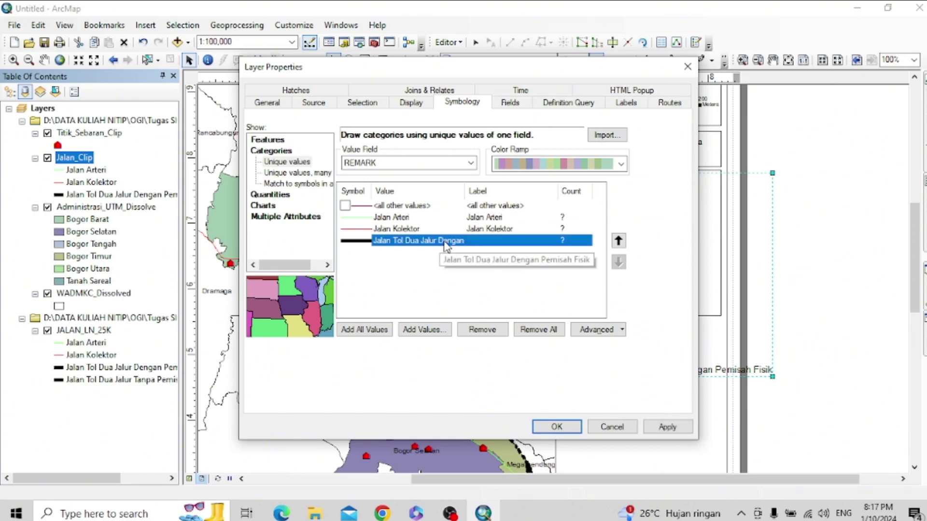
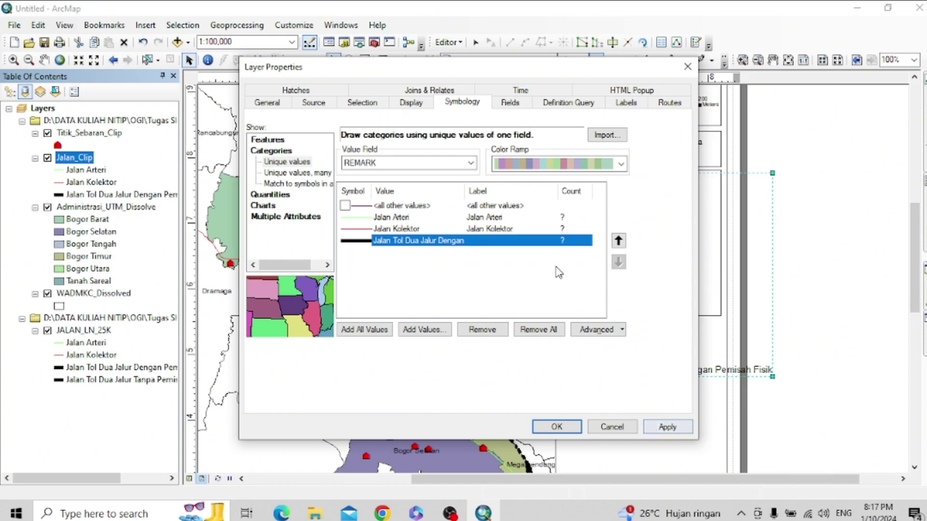
- Rename Jalan_Clip's dual-carriageway toll road label to 'Jalan Tol' and apply it
click(495, 243)
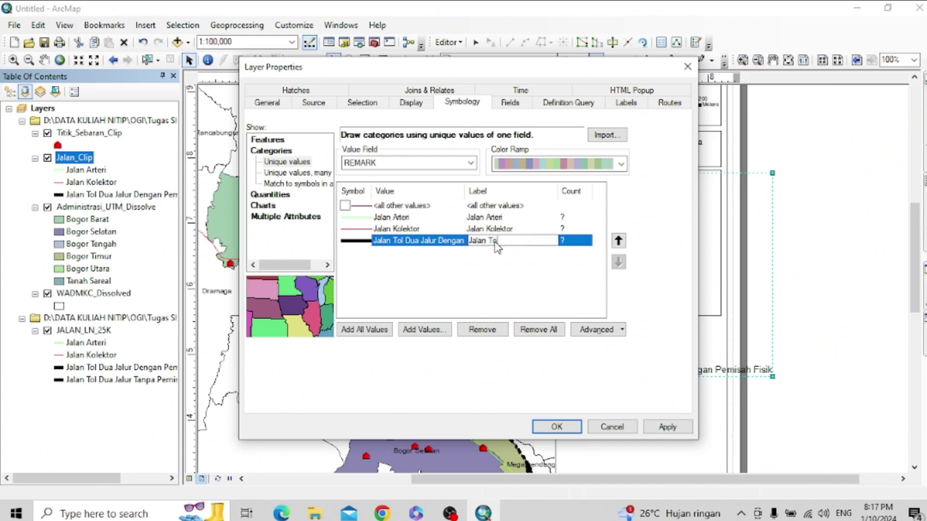
click(671, 430)
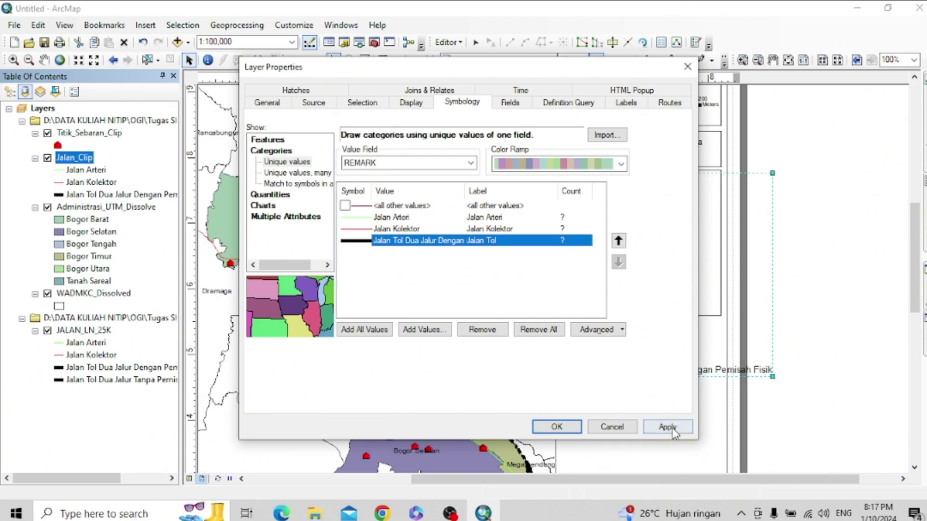
click(557, 427)
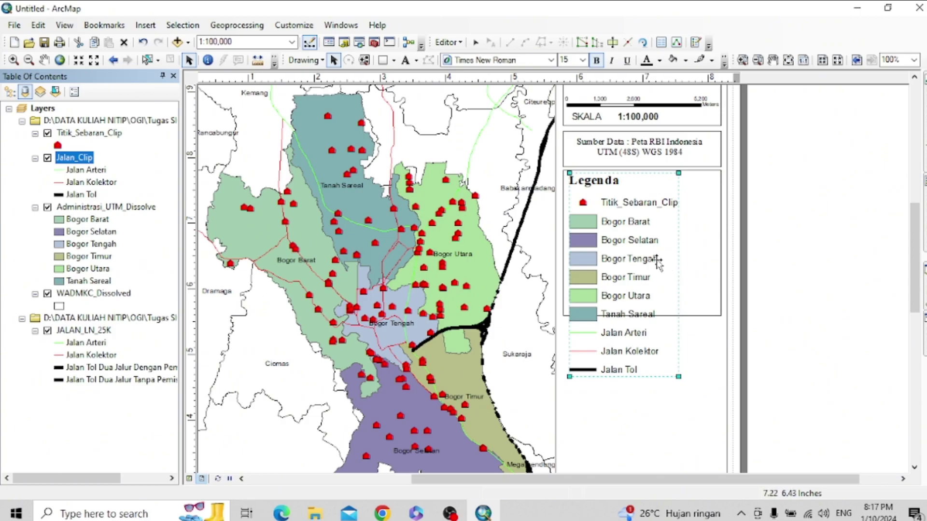
- Stretch the legend's border rectangle down past the Jalan Tol entry
click(690, 315)
drag(645, 314, 651, 394)
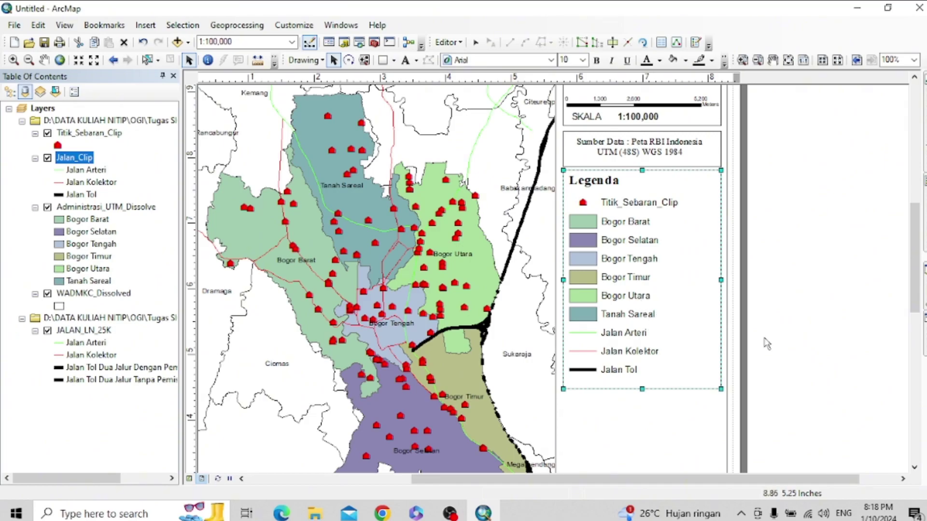
click(866, 214)
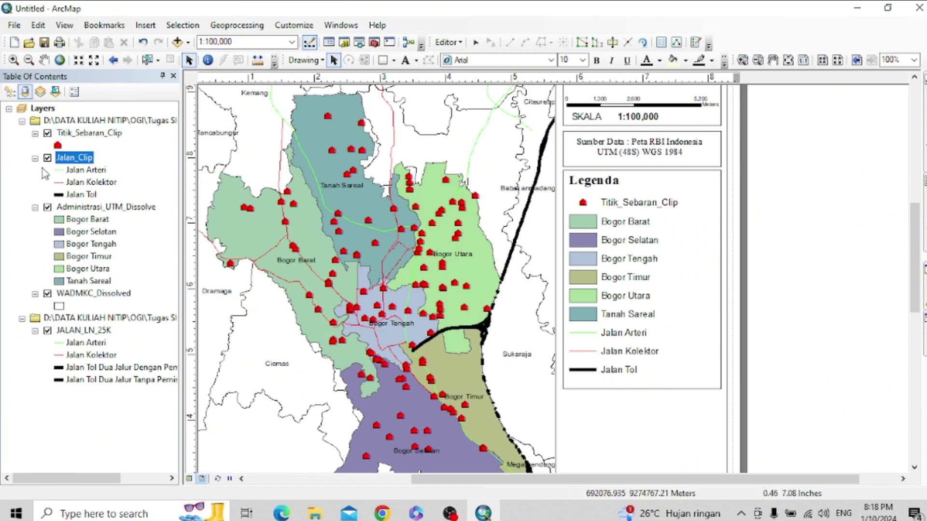
- Give Titik_Sebaran_Clip's single symbol the legend description 'Titik Alfamart' and apply it
right_click(100, 136)
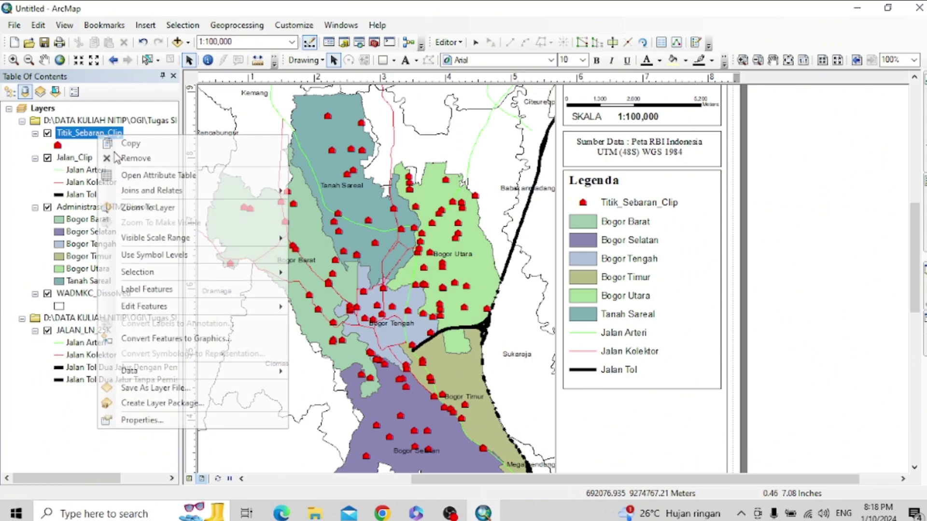
click(116, 420)
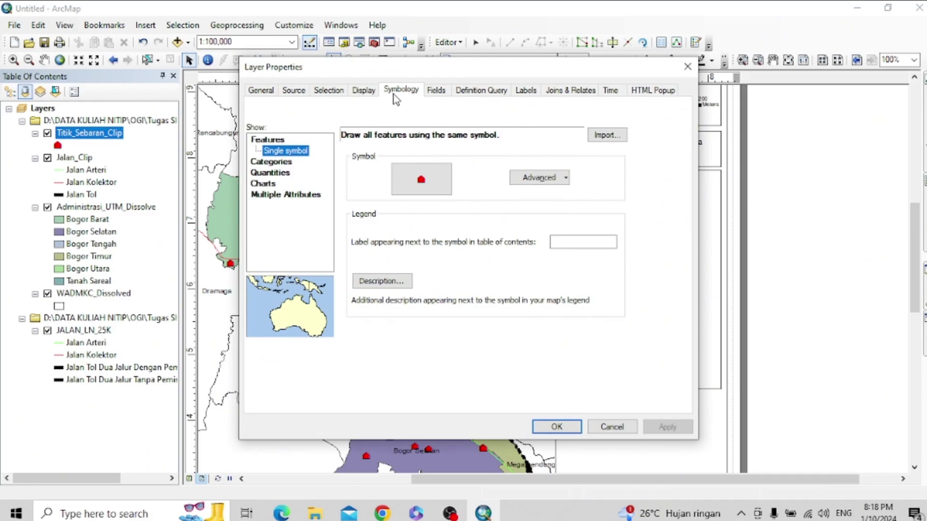
click(540, 178)
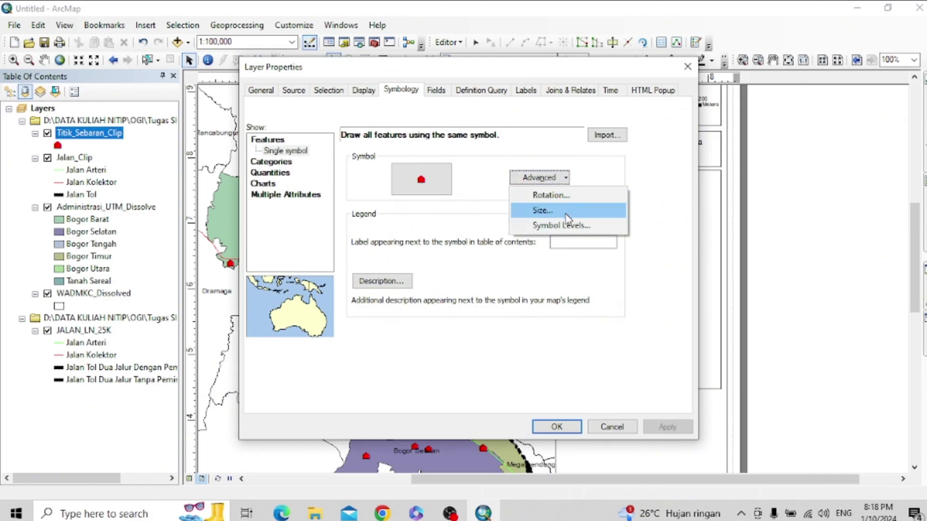
click(284, 164)
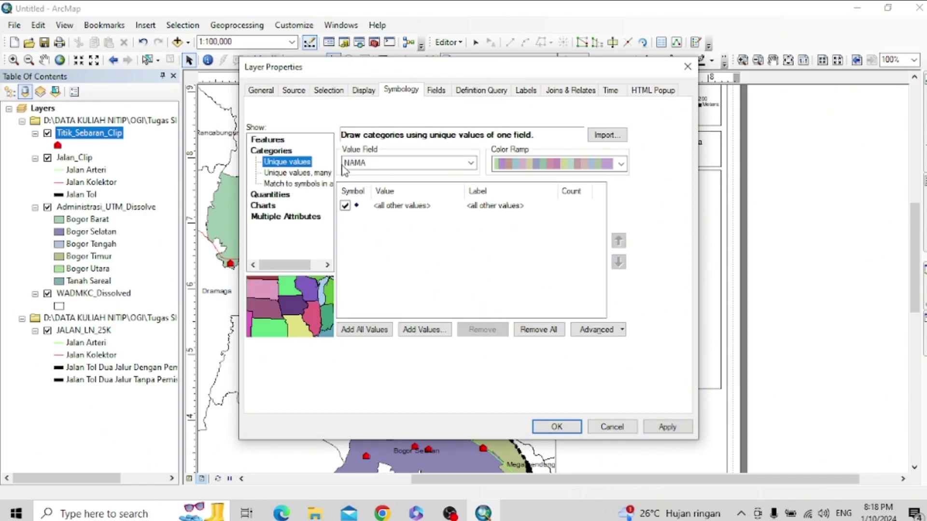
click(269, 143)
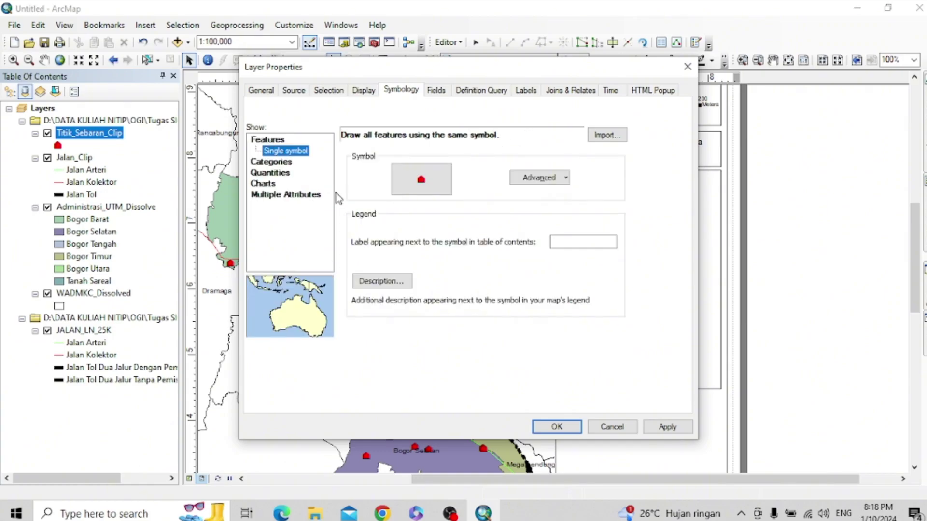
click(382, 281)
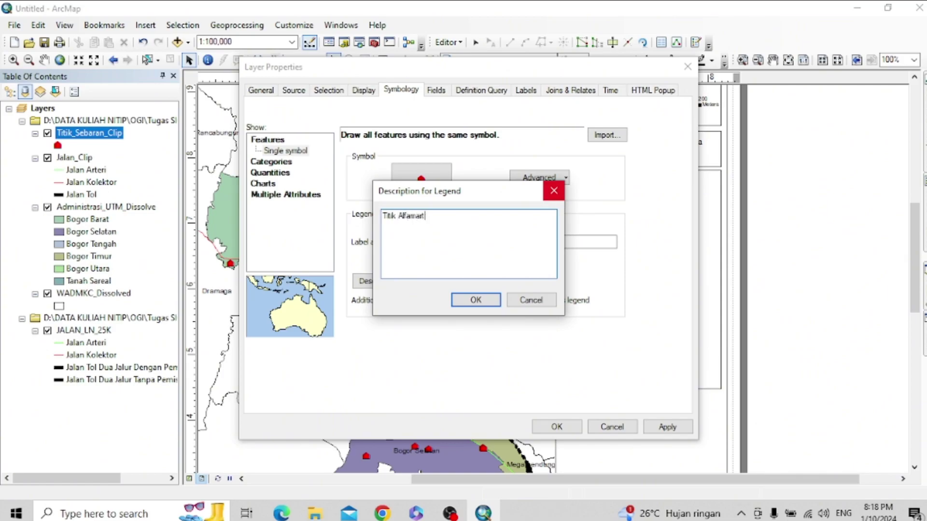
click(496, 300)
click(653, 429)
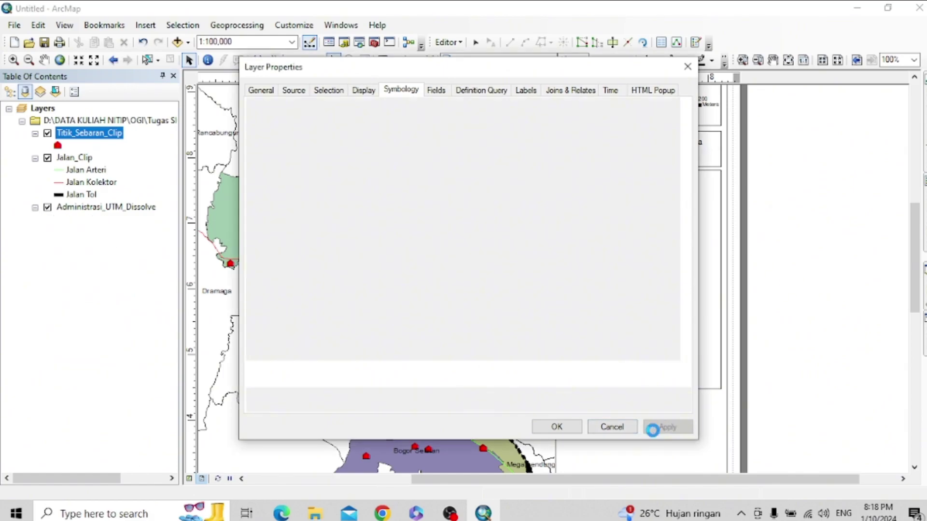
drag(618, 70, 379, 82)
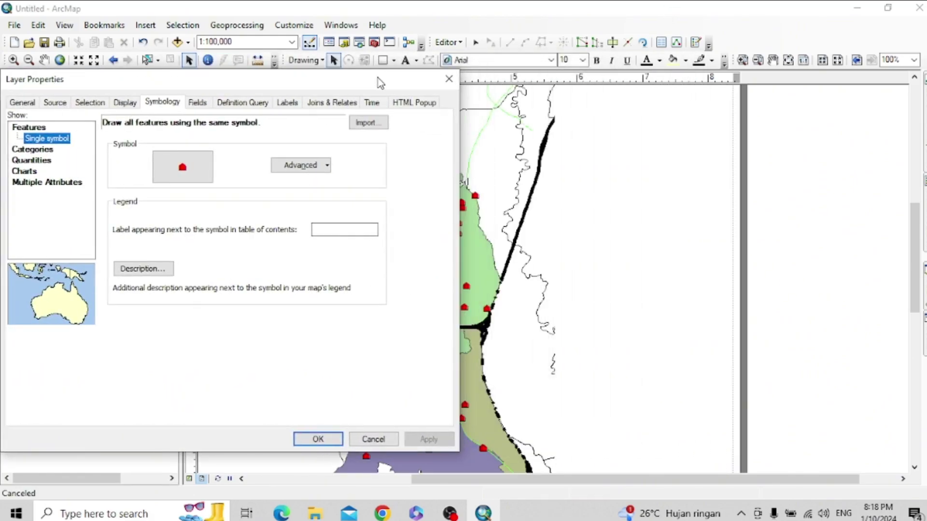
click(316, 440)
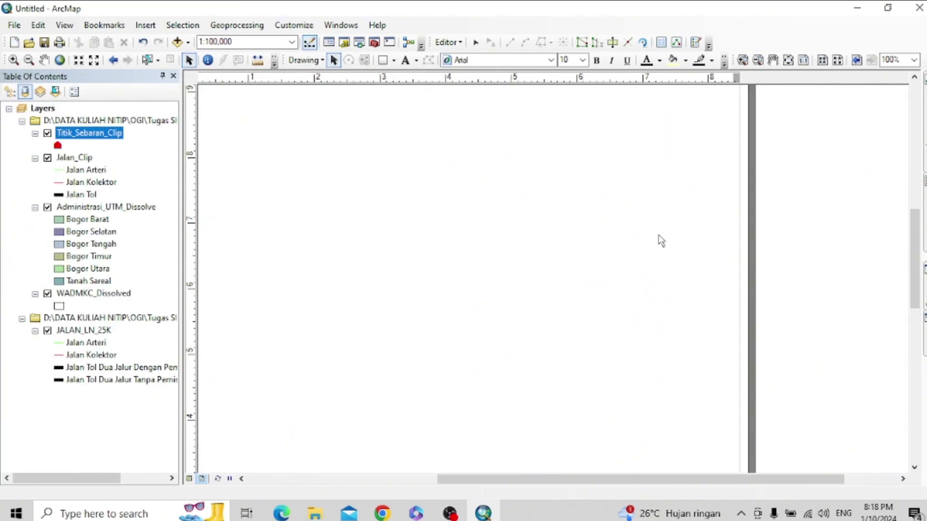
- Clear the 'Titik Alfamart' legend description from Titik_Sebaran_Clip's symbology
click(647, 208)
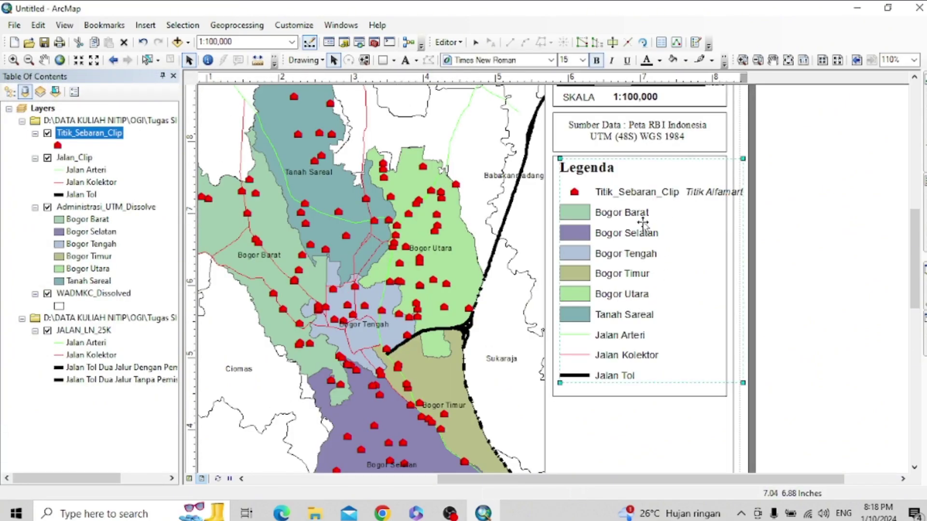
right_click(88, 135)
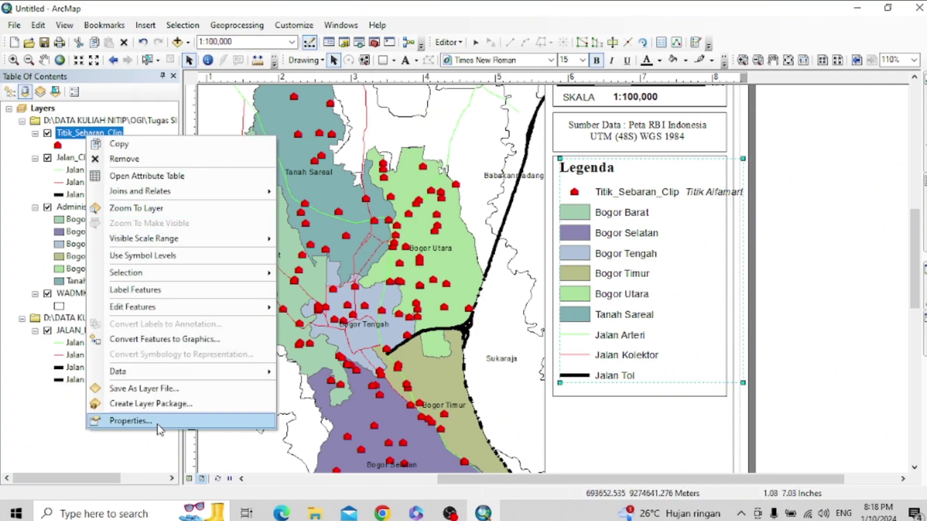
click(158, 424)
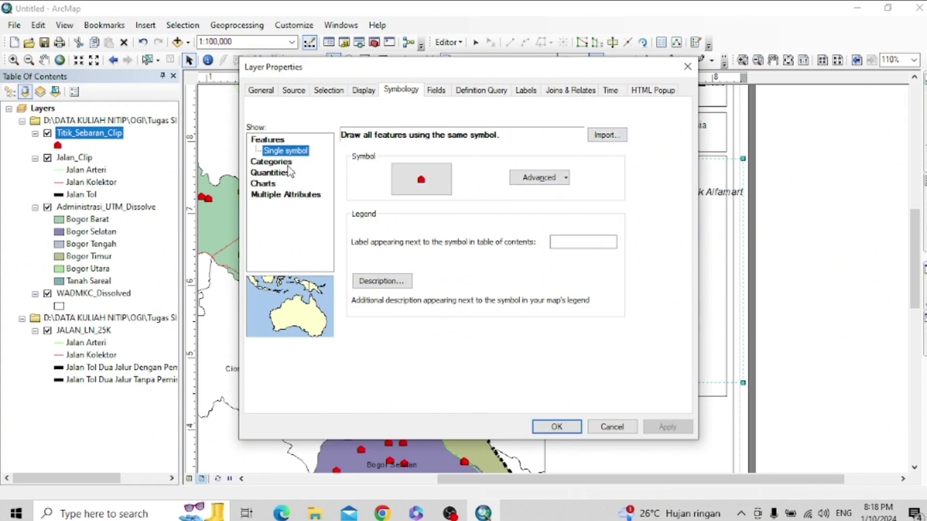
click(534, 95)
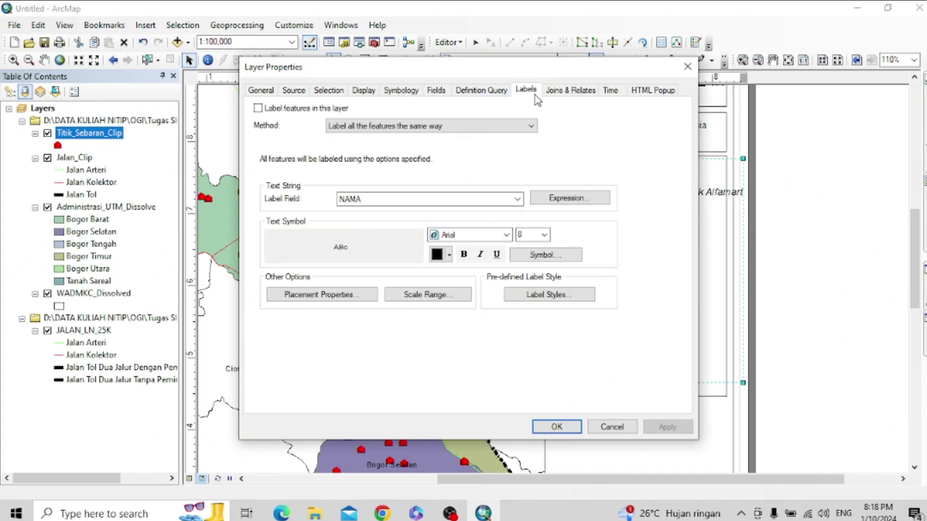
click(488, 95)
click(402, 96)
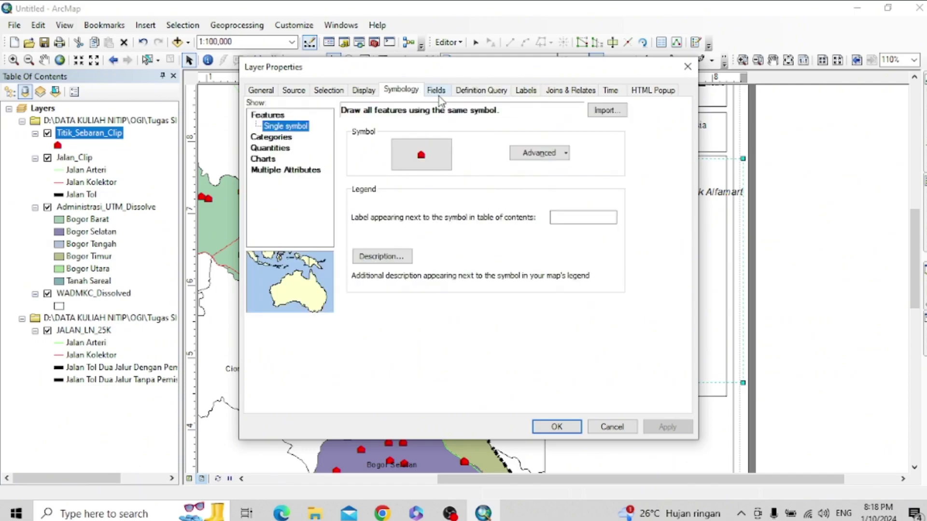
click(383, 256)
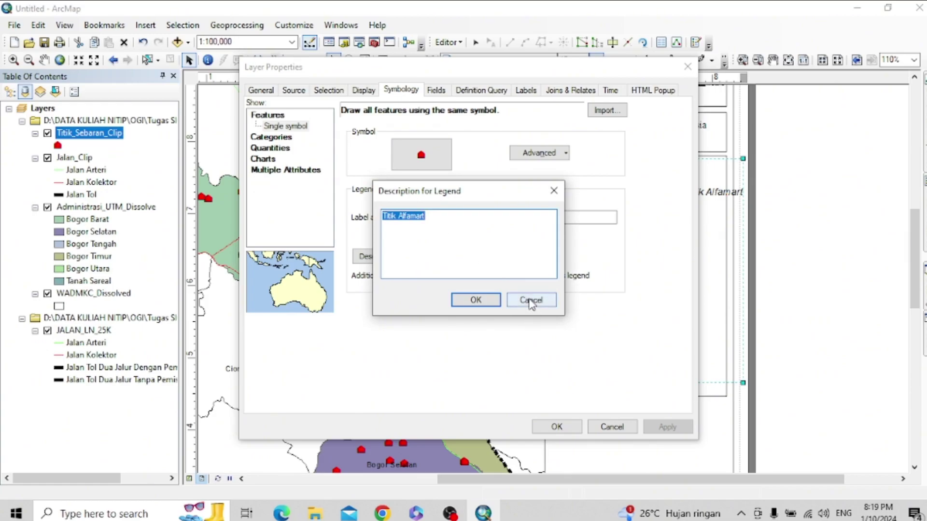
drag(467, 233, 285, 232)
key(BackSpace)
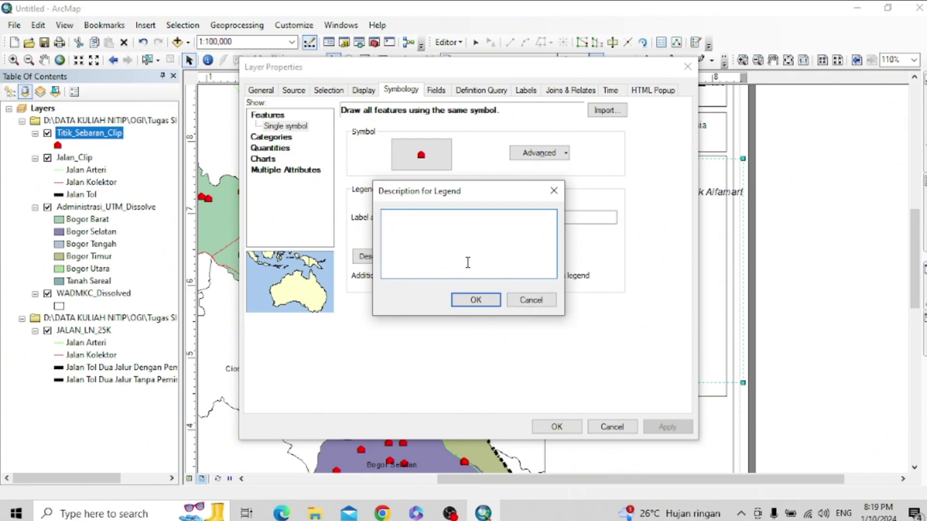
click(499, 299)
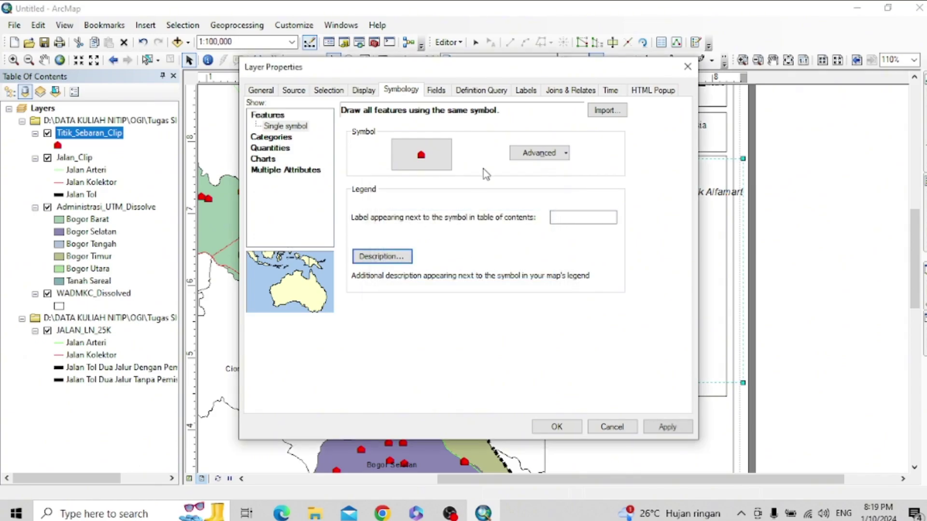
- Switch the points to Unique values categories and label <all other values> 'Titik Alfamart'
click(276, 138)
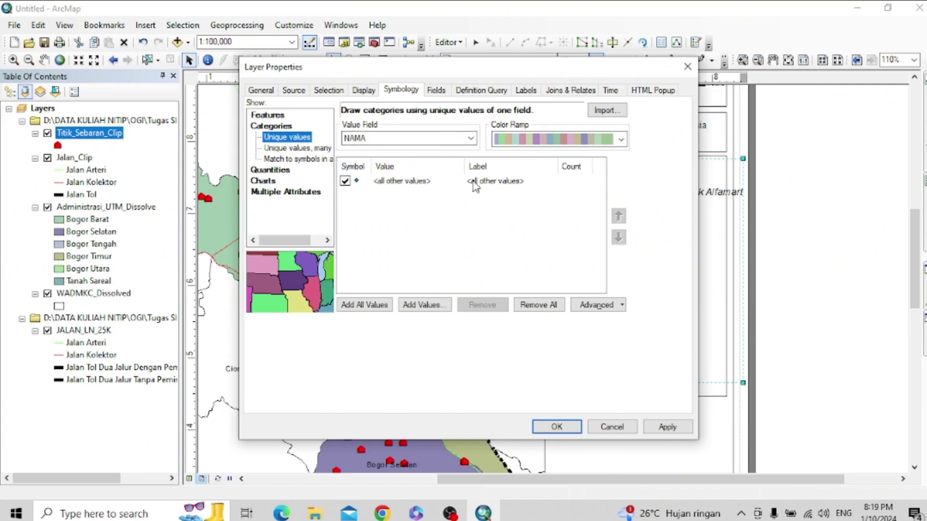
click(484, 186)
click(502, 186)
drag(526, 182, 463, 191)
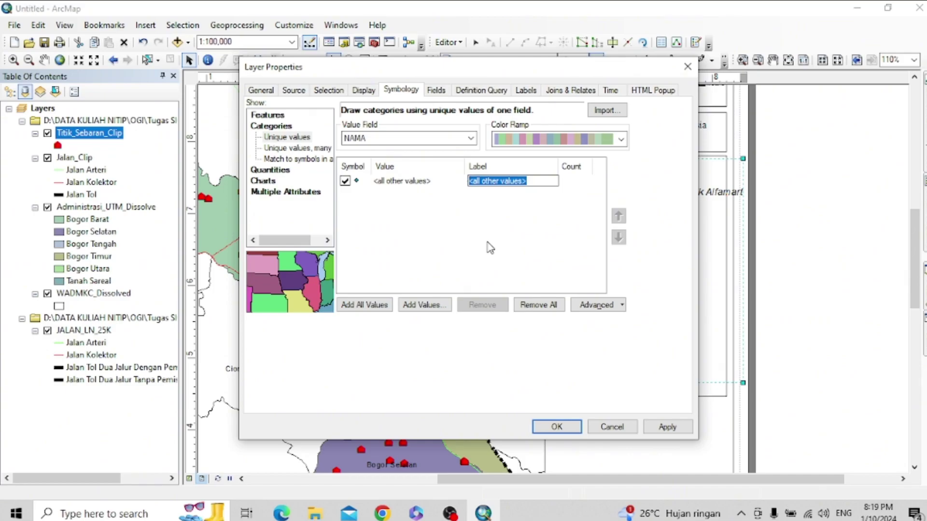
text(Titik Alfa)
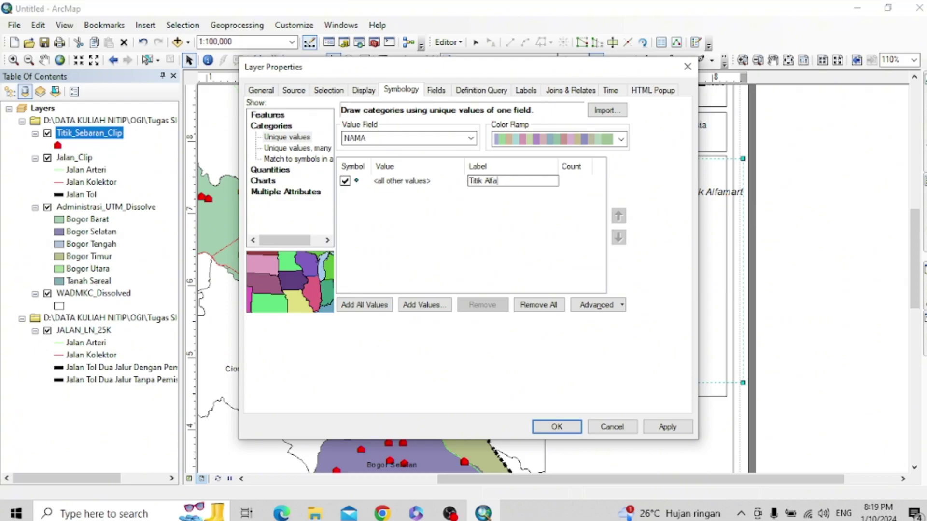
key(shift+Left)
key(shift+Left)
key(shift+Left)
key(shift+Left)
key(shift+Left)
key(shift+Left)
key(shift+Left)
click(666, 427)
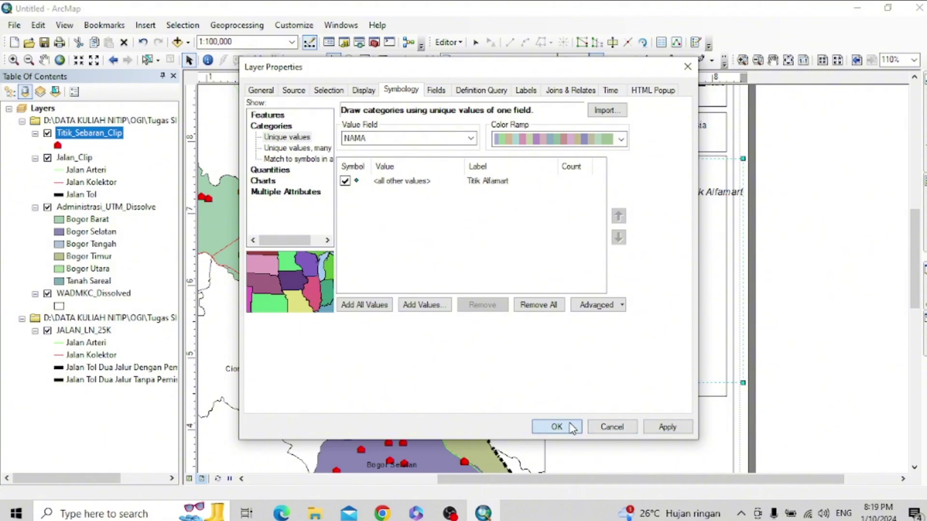
click(555, 427)
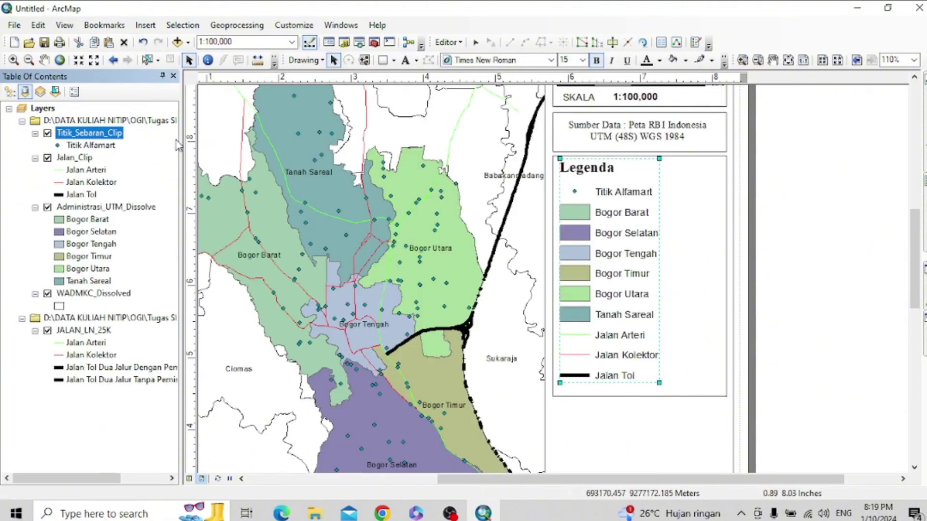
- Change the Titik Alfamart symbol to a red Building 1 house at size 10
click(58, 145)
click(410, 116)
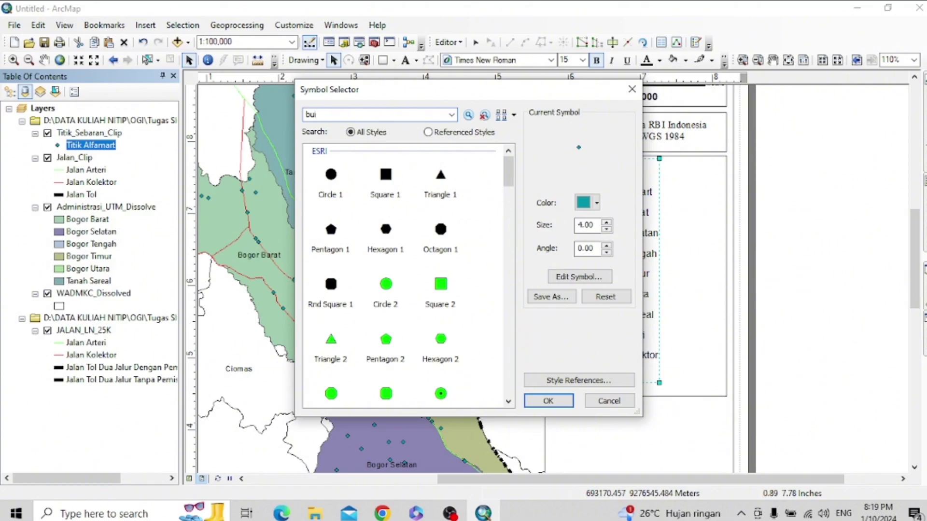
key(Return)
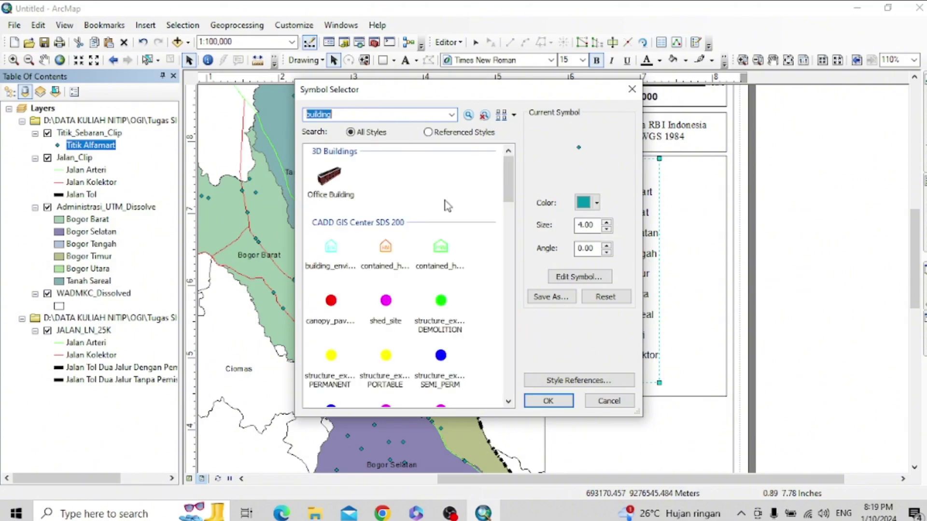
scroll(364, 302, down, 10)
scroll(365, 302, down, 5)
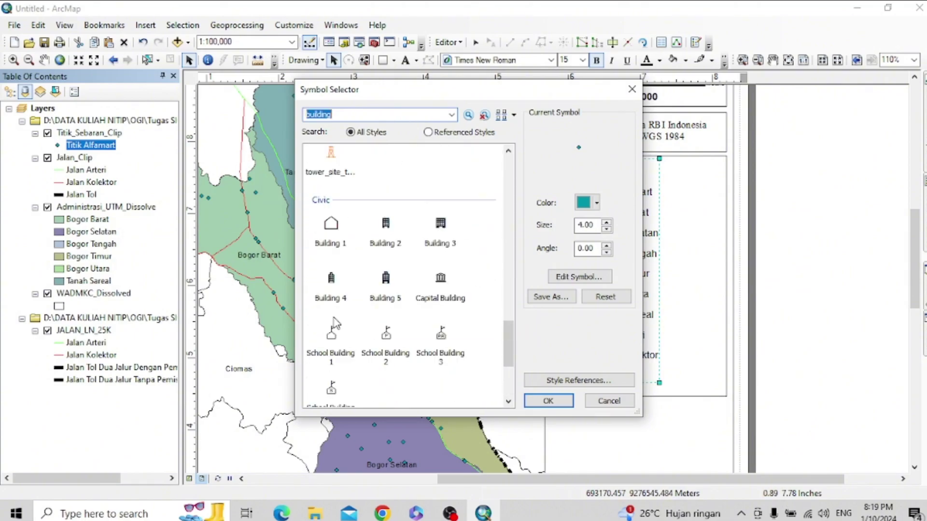
click(331, 232)
click(596, 203)
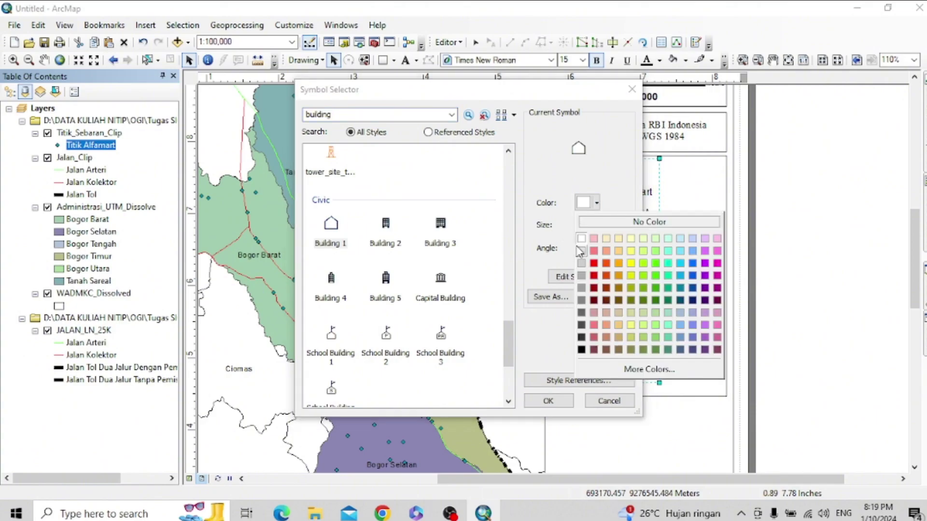
click(599, 278)
double_click(593, 231)
text(10)
click(550, 400)
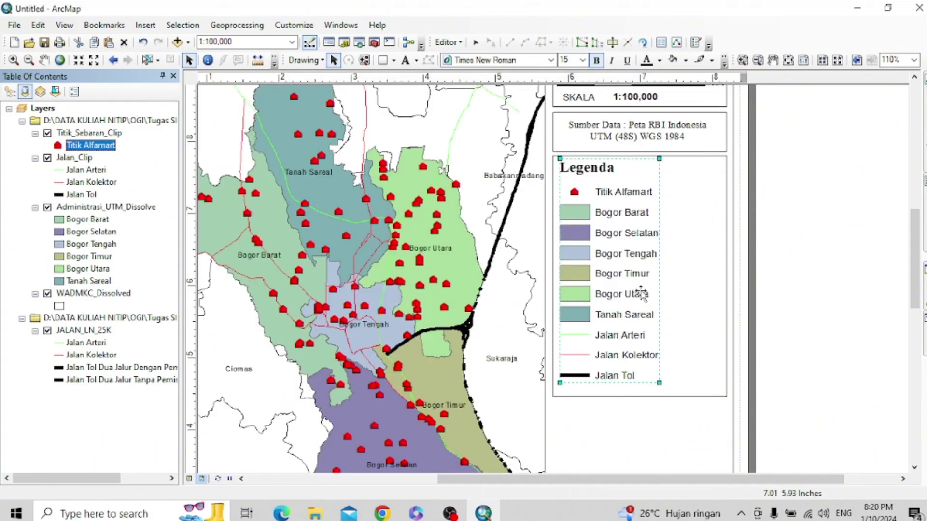
- Zoom out the layout and add two vertical guides and a horizontal guide below the legend
click(792, 306)
scroll(721, 290, down, 3)
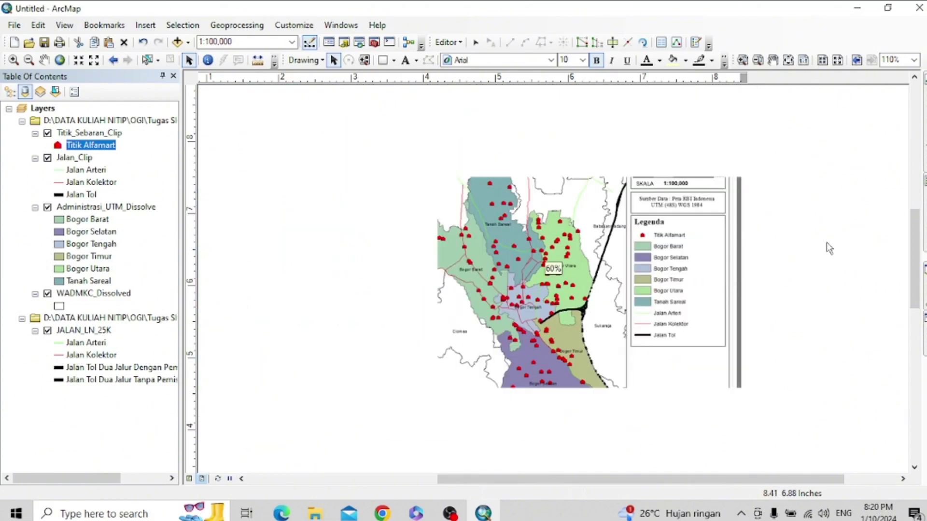
scroll(825, 250, down, 3)
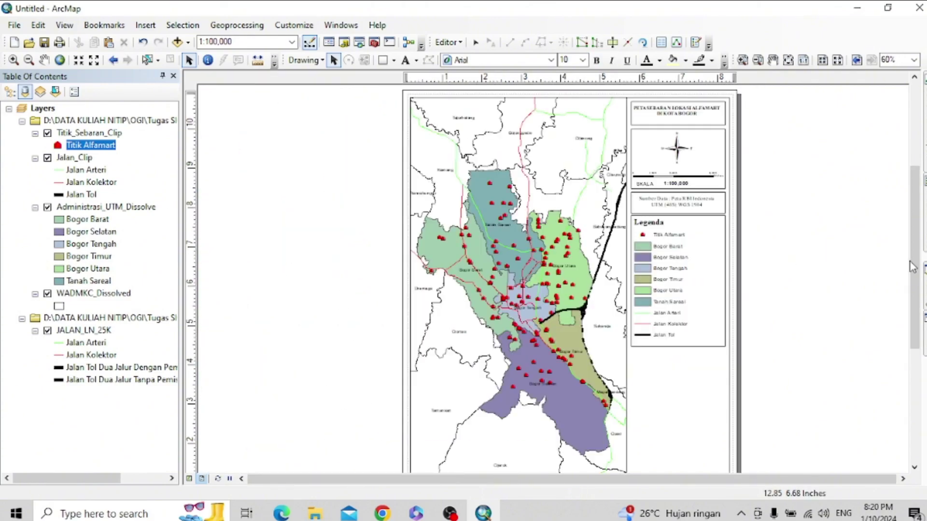
drag(913, 269, 915, 305)
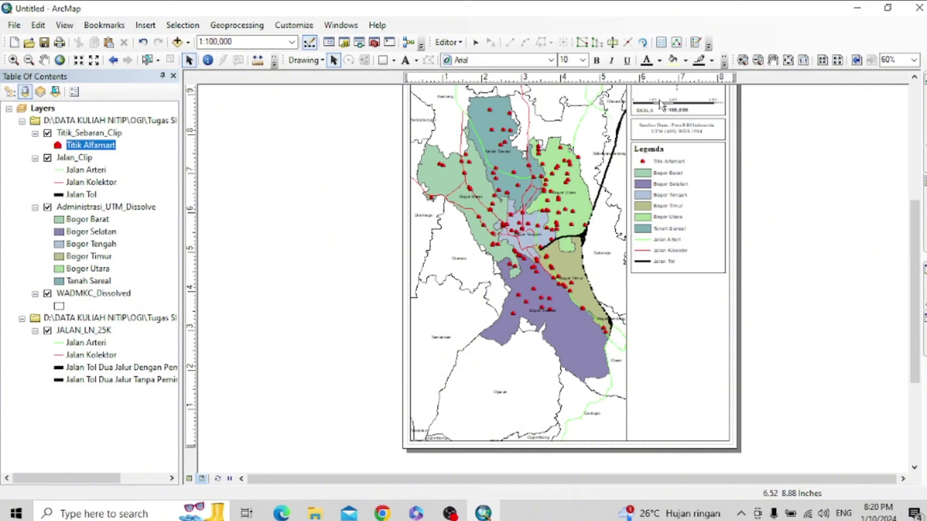
click(632, 80)
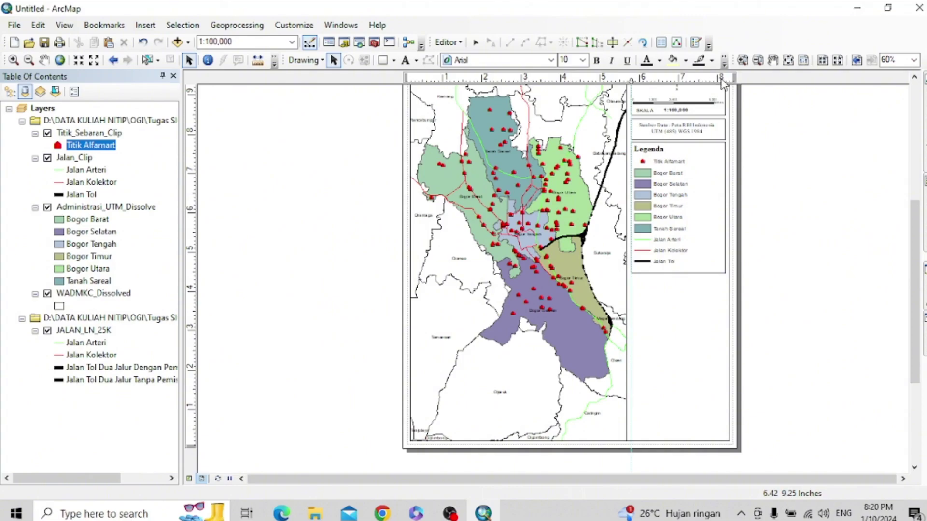
click(725, 80)
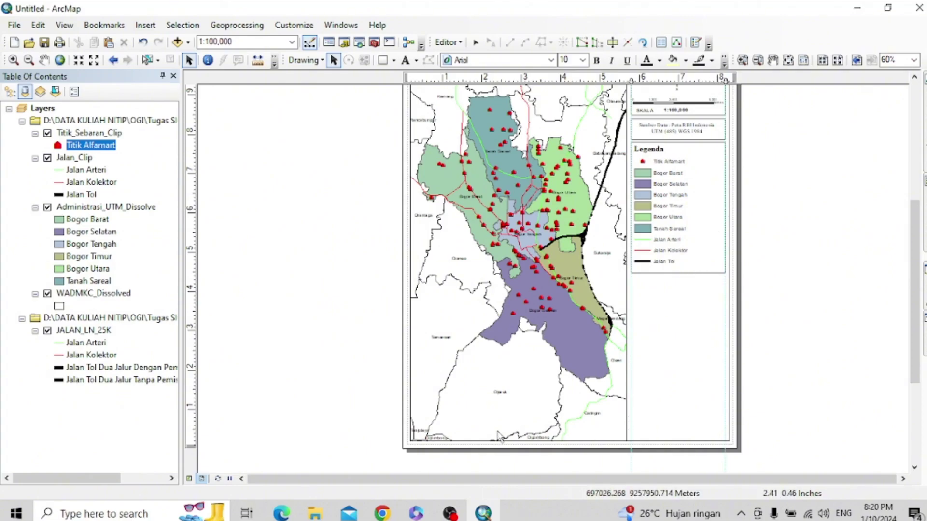
scroll(645, 292, up, 3)
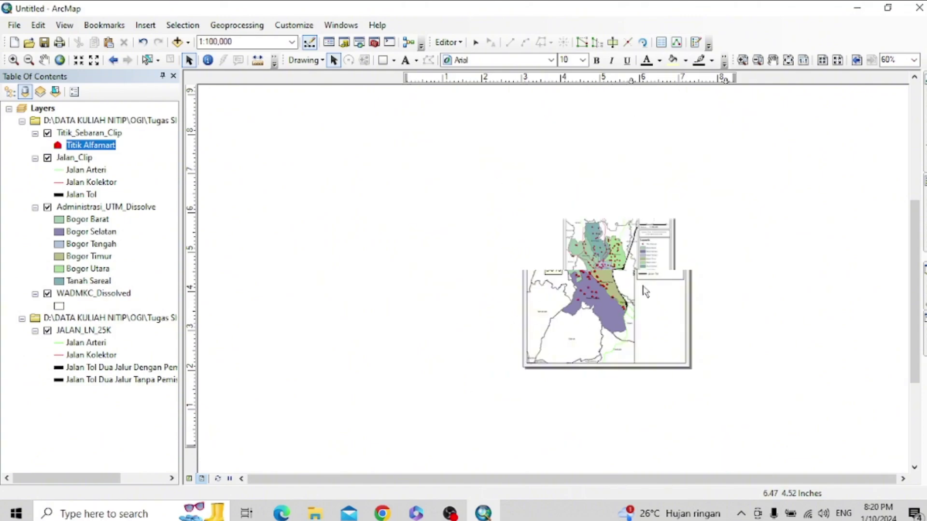
scroll(643, 287, down, 5)
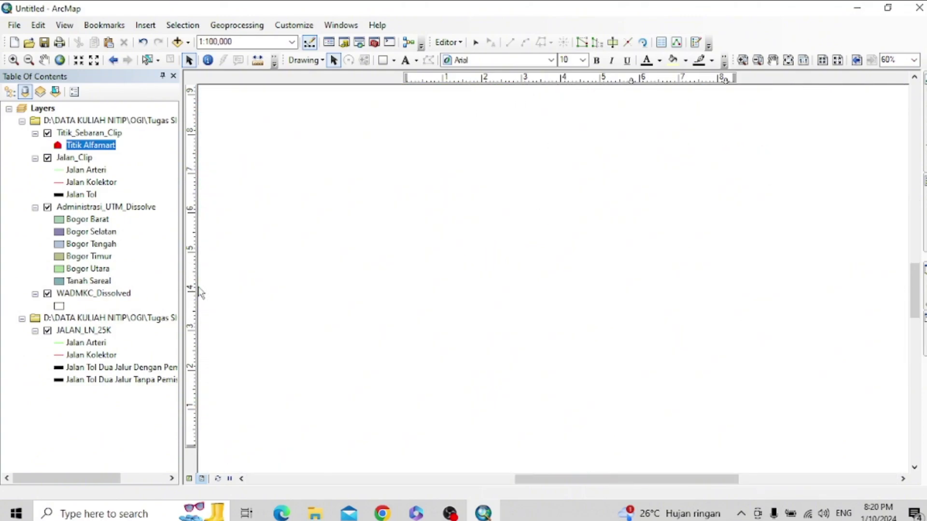
click(191, 276)
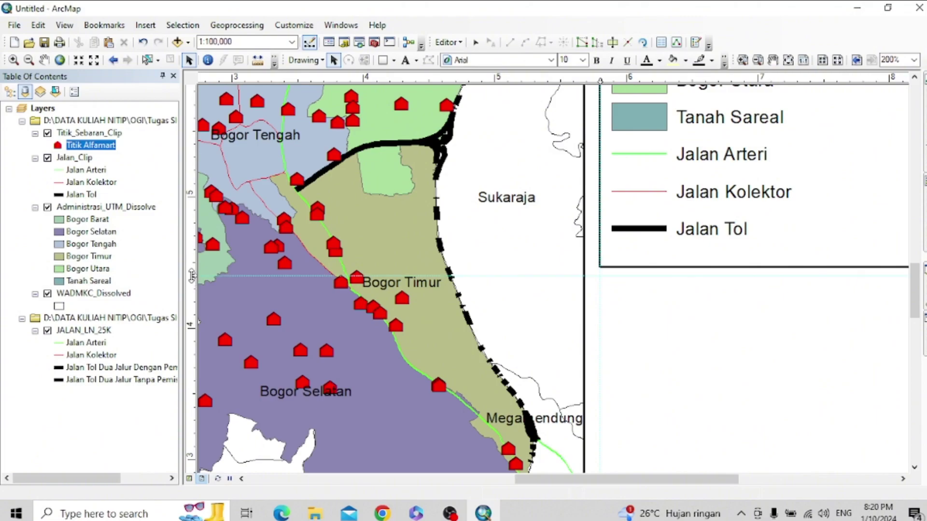
scroll(726, 244, up, 2)
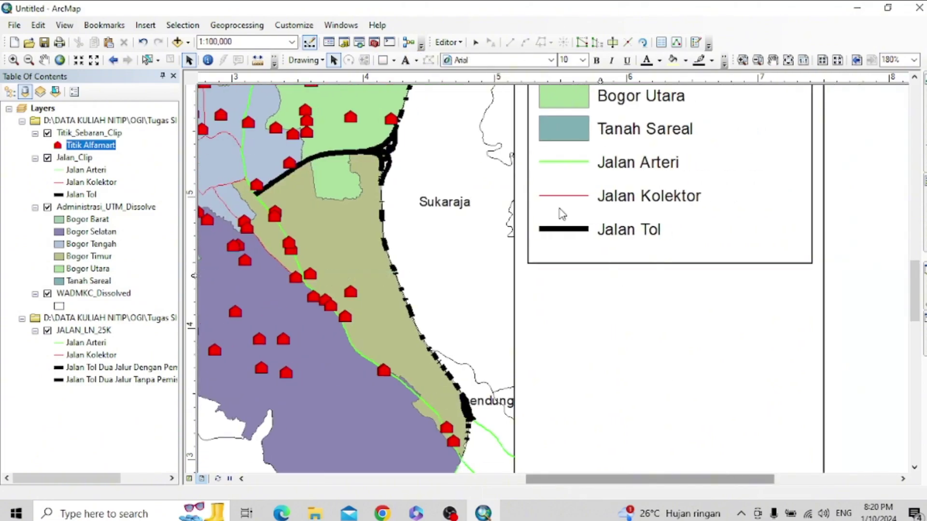
click(384, 60)
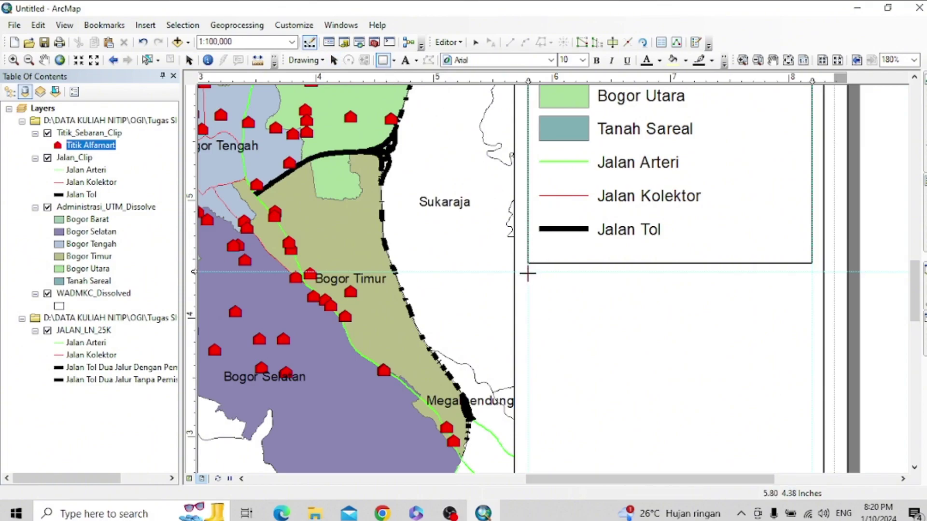
- Draw a rectangle covering the empty area below the legend
drag(527, 272, 793, 465)
scroll(780, 389, down, 1)
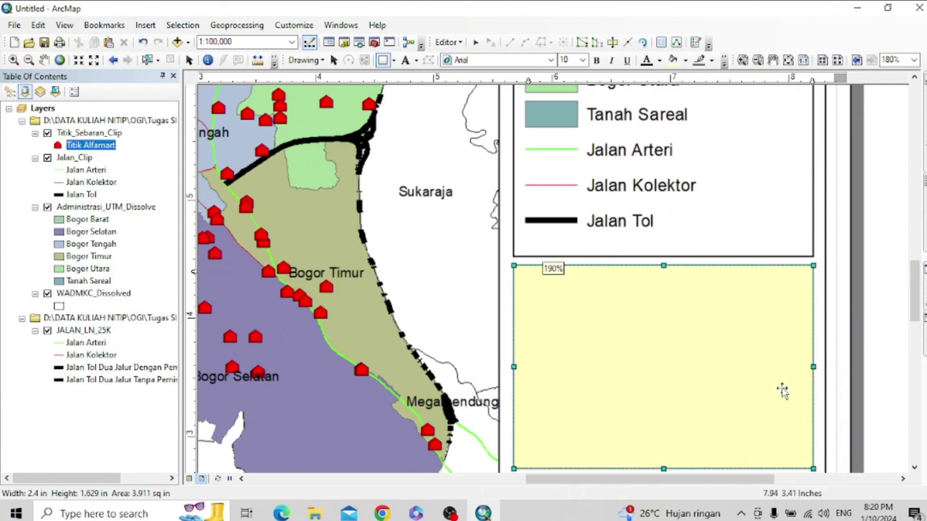
drag(916, 279, 917, 298)
drag(680, 349, 681, 359)
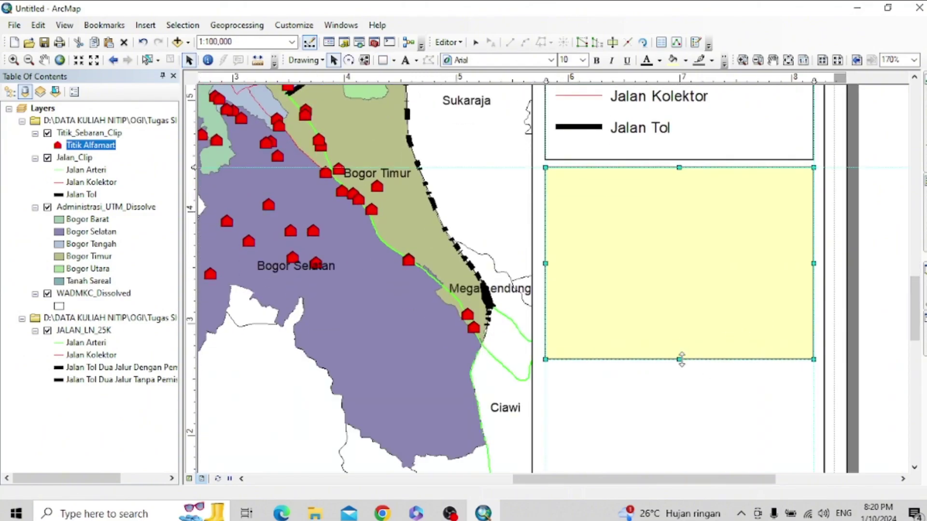
- Set the rectangle's fill to No Color and its outline to black
right_click(619, 223)
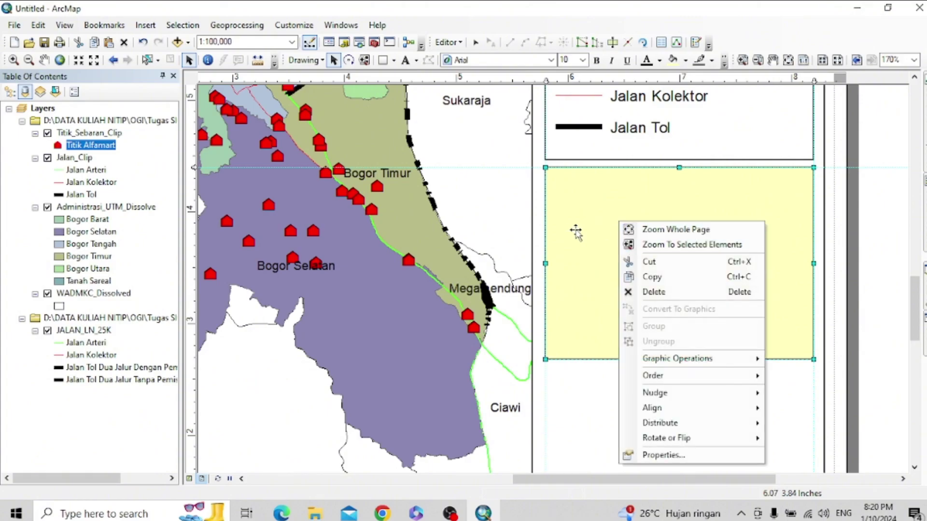
double_click(577, 233)
click(428, 195)
click(459, 214)
click(428, 227)
click(412, 374)
click(567, 358)
click(459, 358)
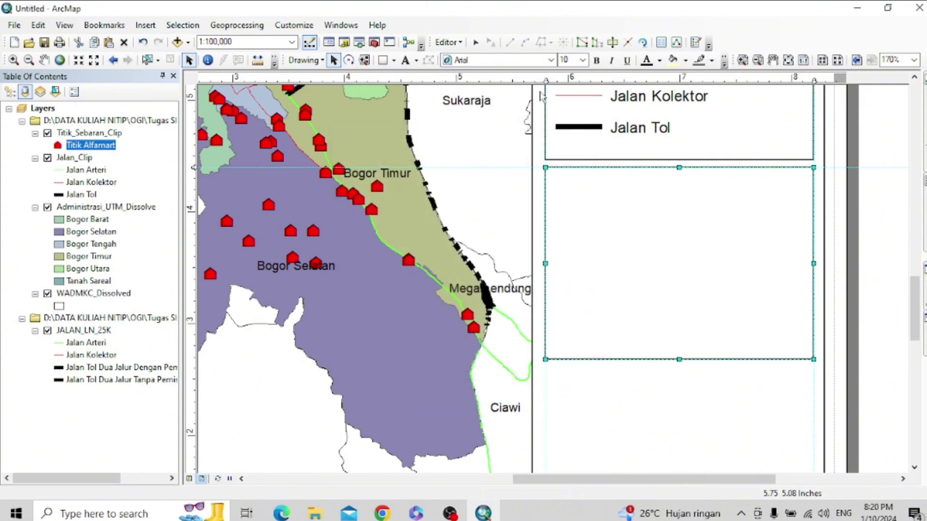
click(632, 239)
click(146, 24)
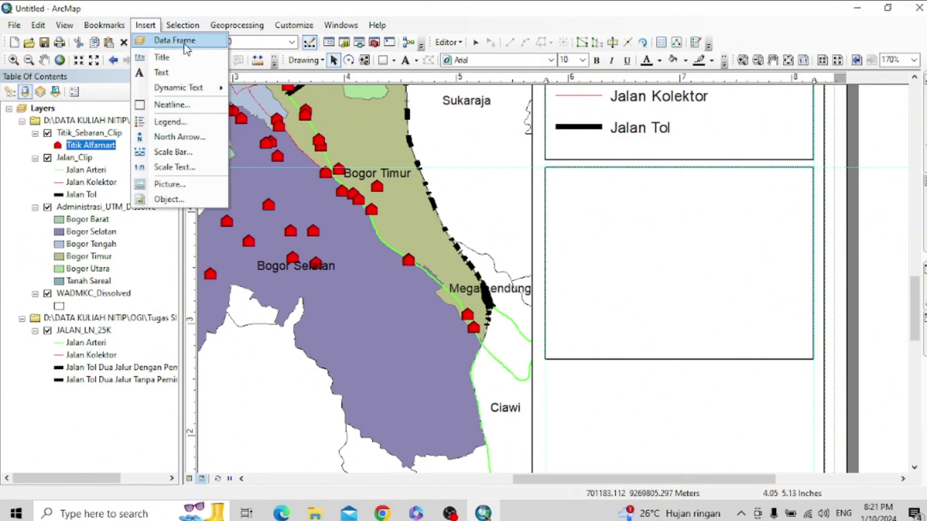
- Insert a New Data Frame, then move and resize it to fill the outlined rectangle
click(179, 41)
drag(572, 261, 654, 207)
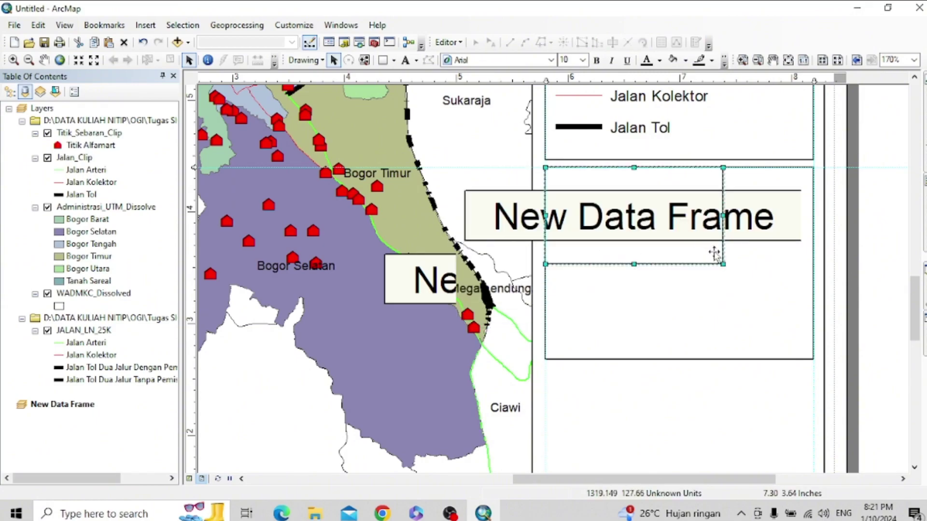
drag(723, 263, 815, 365)
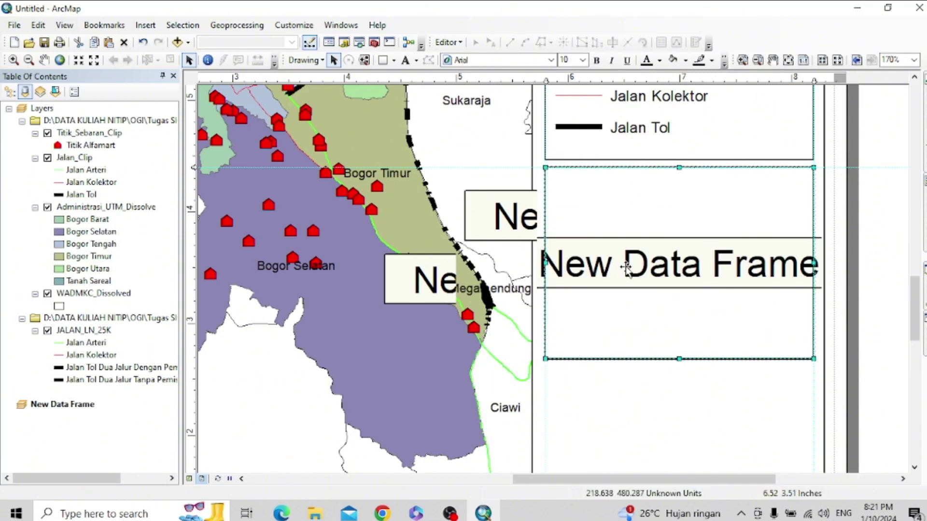
scroll(705, 282, down, 3)
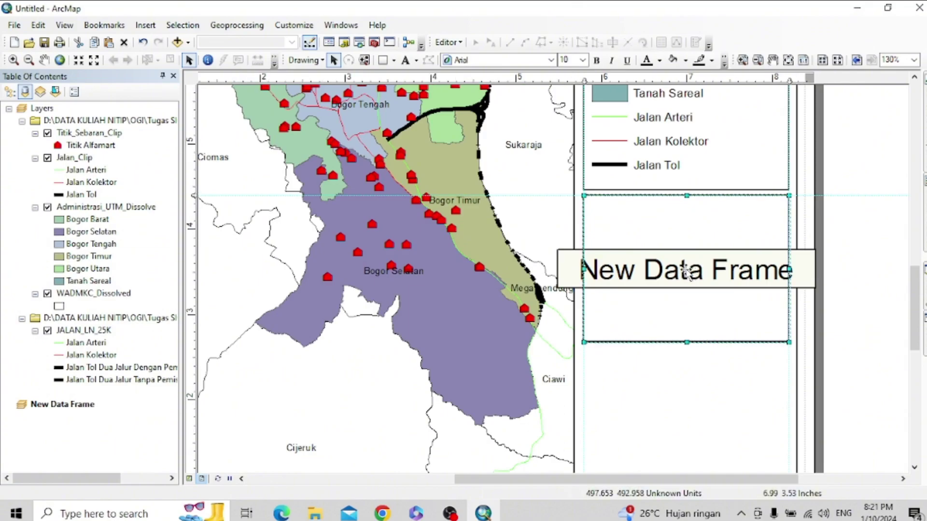
click(679, 362)
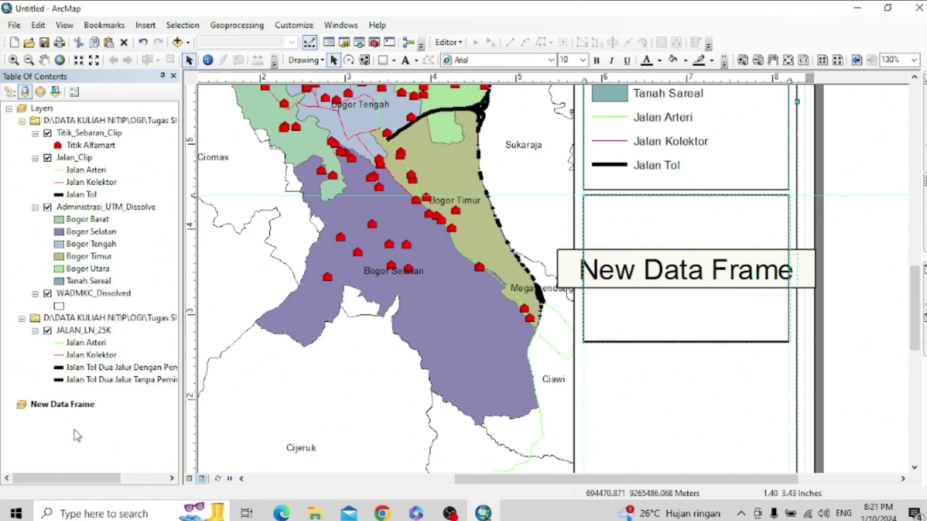
click(70, 406)
right_click(71, 408)
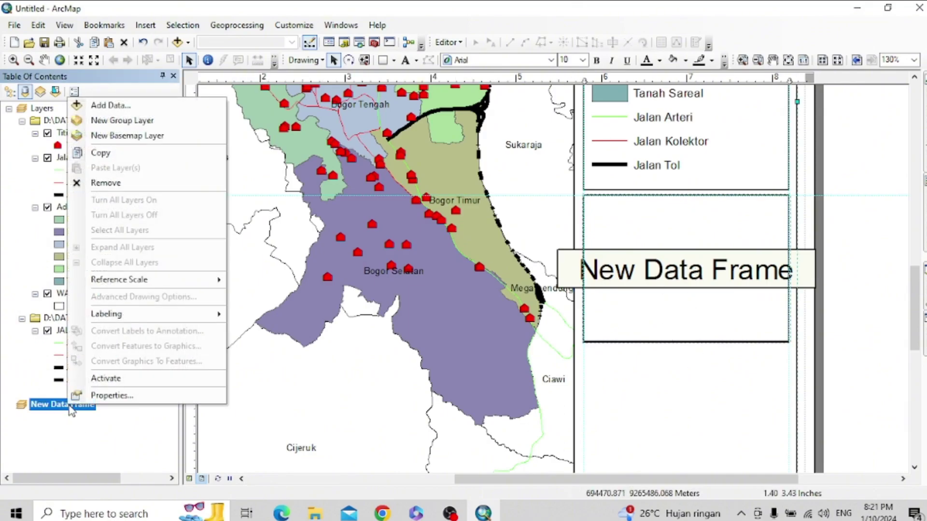
- Browse to the Shp folder and add Batas_Wilayah_KelurahanDesa_10K_AR.shp to the New Data Frame
click(111, 106)
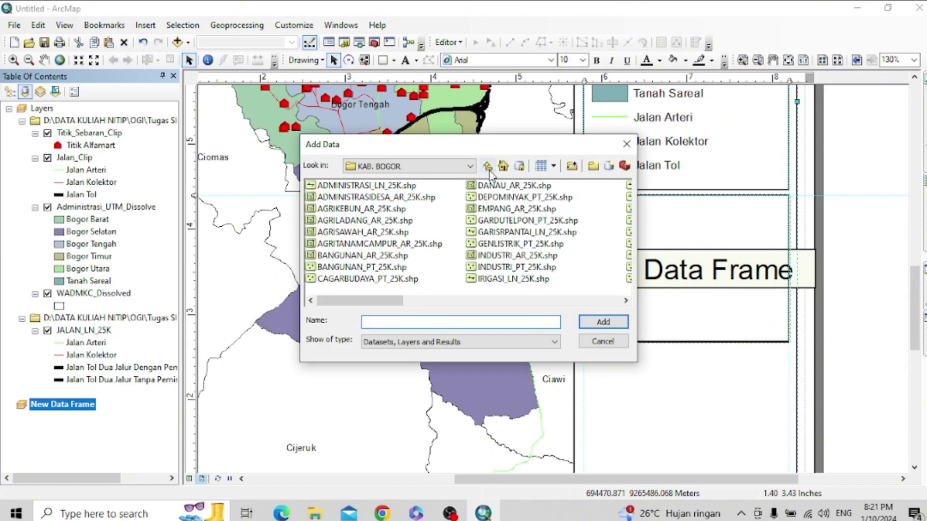
click(463, 166)
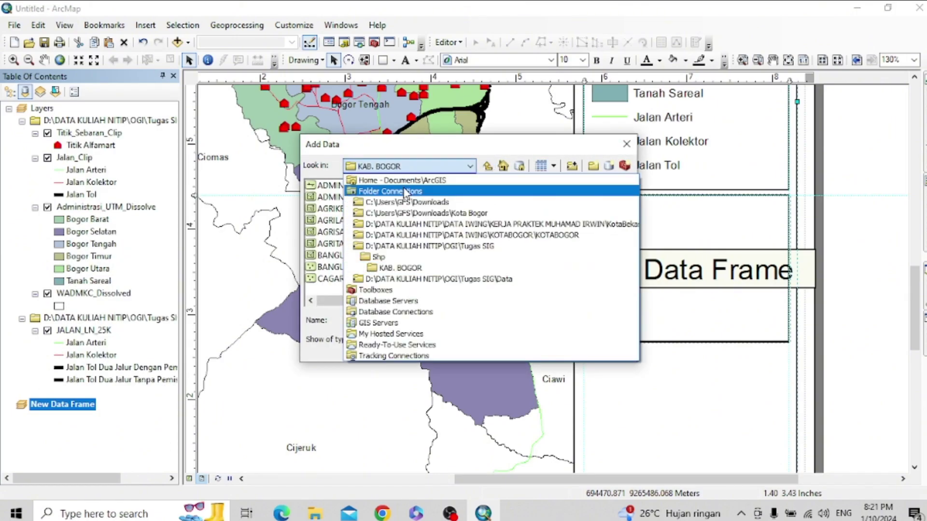
click(485, 166)
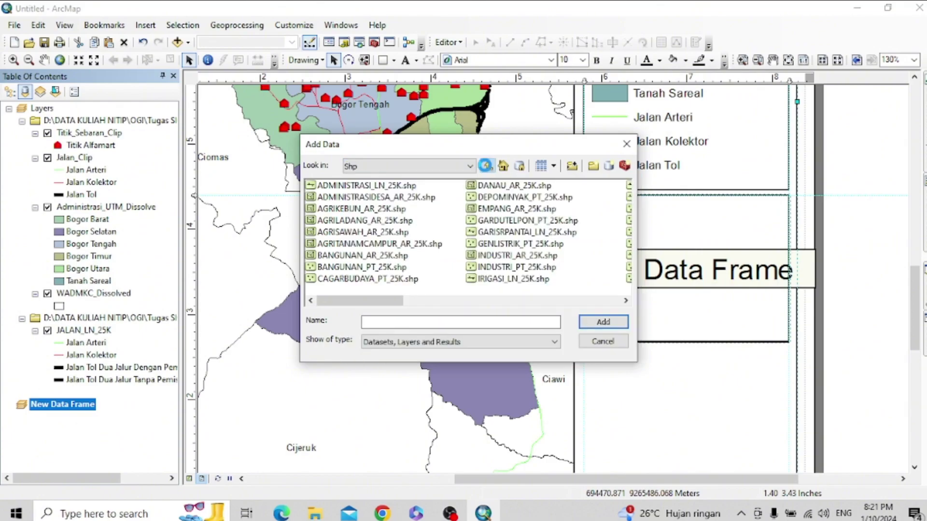
click(488, 167)
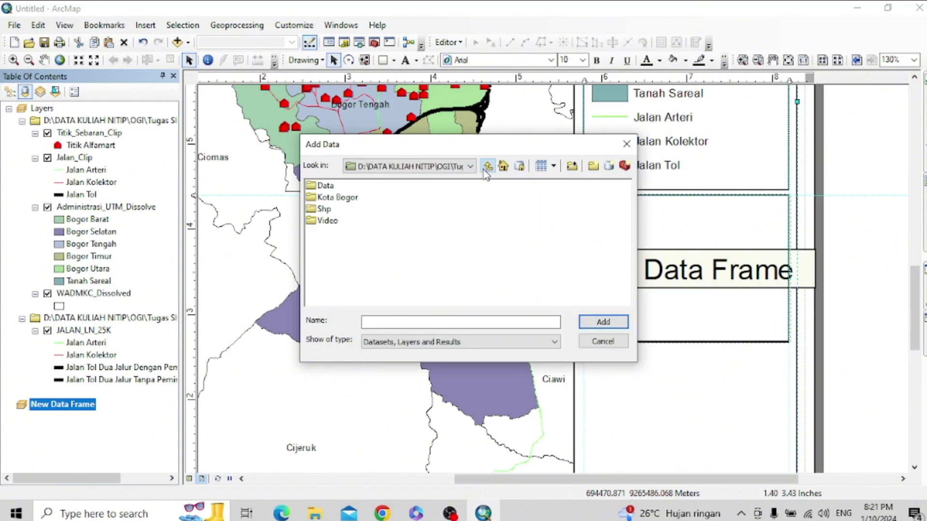
double_click(329, 188)
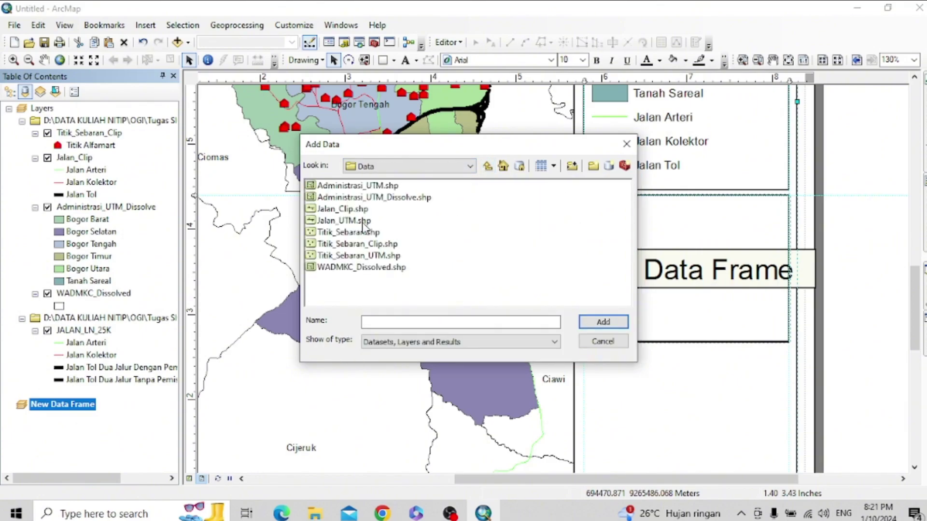
click(487, 167)
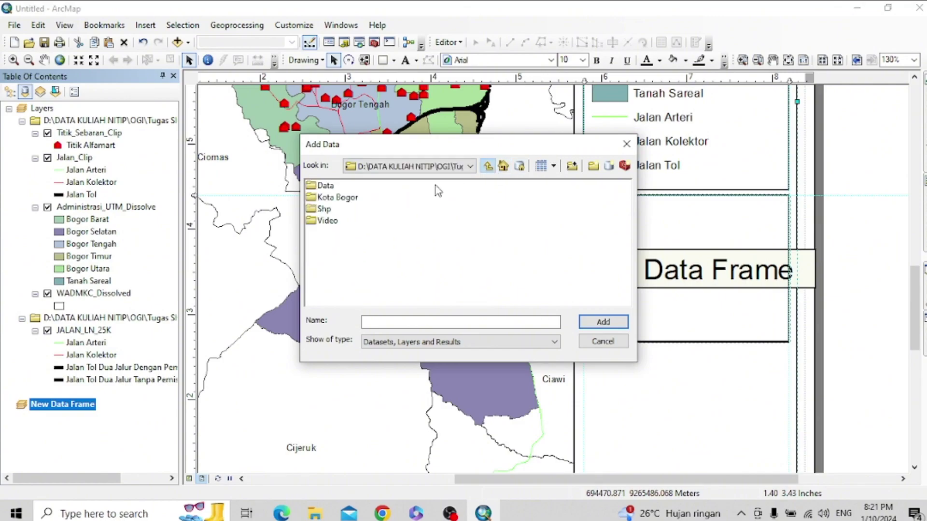
double_click(328, 198)
click(489, 166)
double_click(317, 210)
click(361, 221)
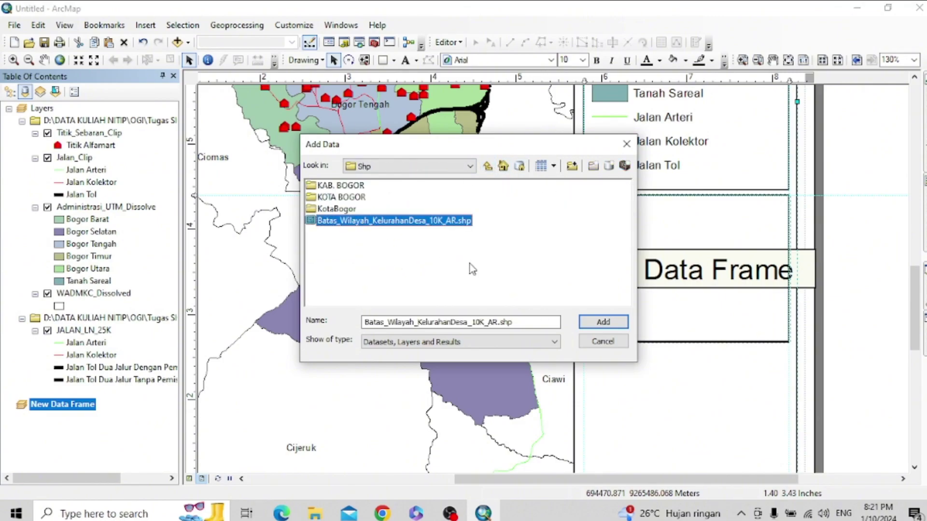
click(603, 322)
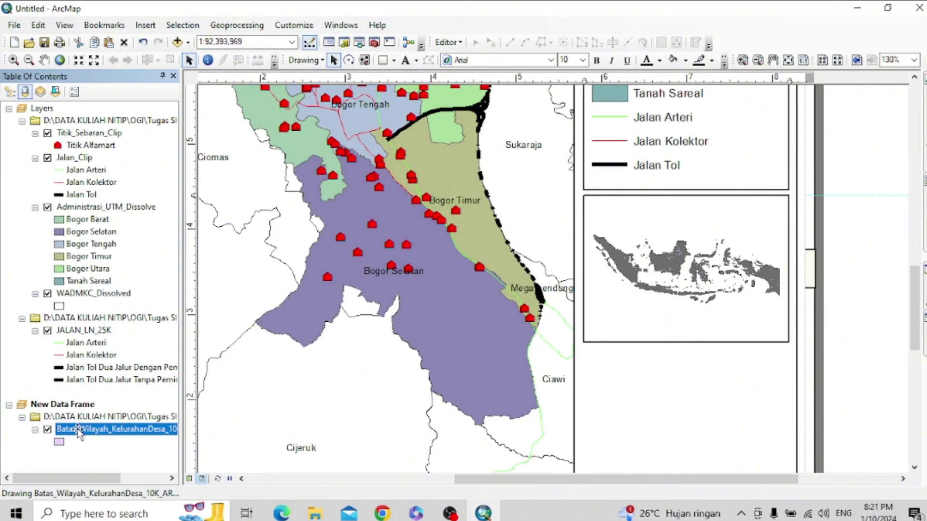
mouse_move(922, 271)
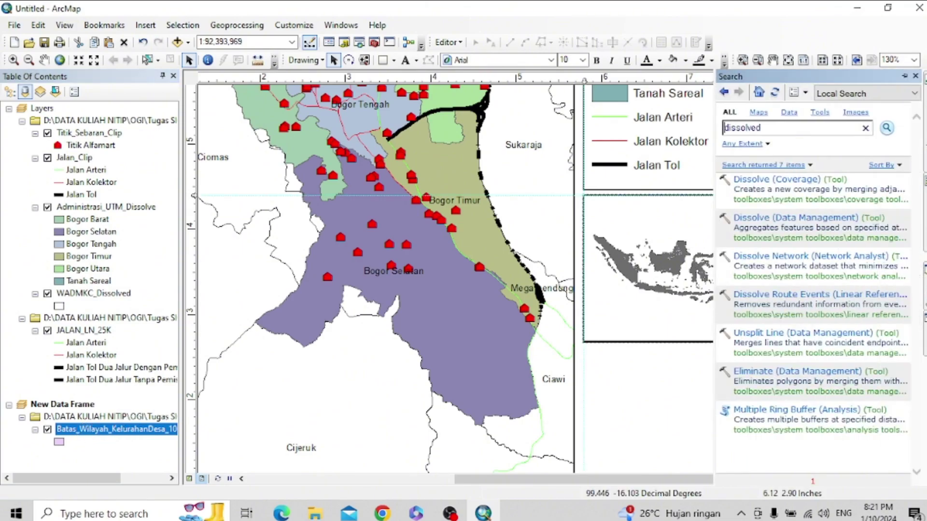
click(773, 218)
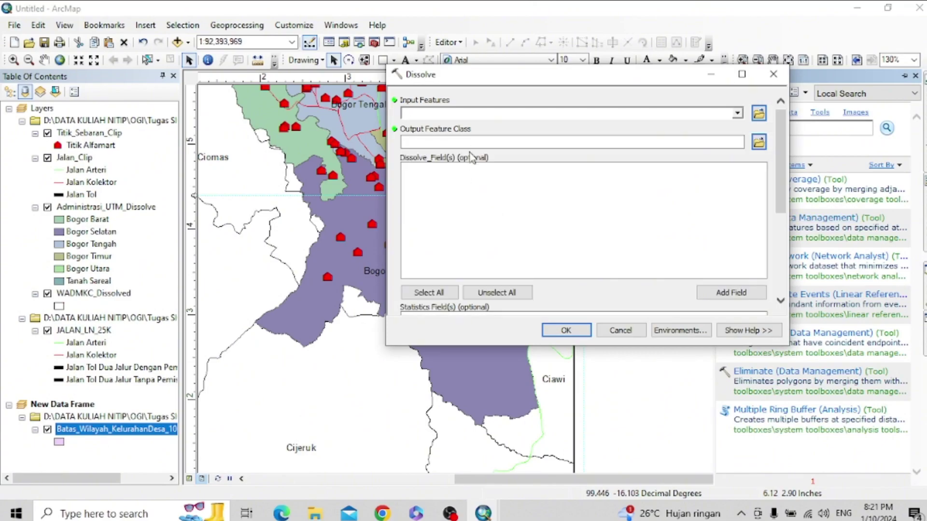
click(737, 113)
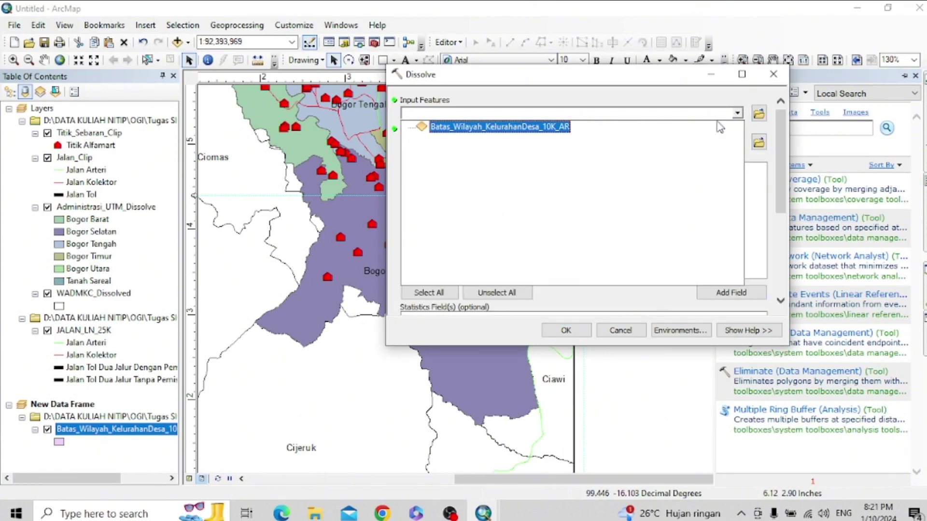
click(551, 128)
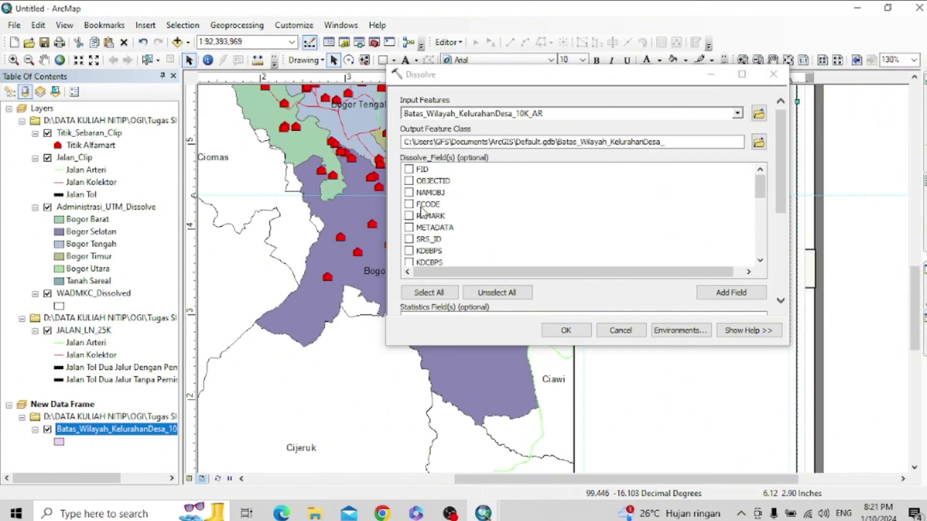
scroll(437, 249, down, 8)
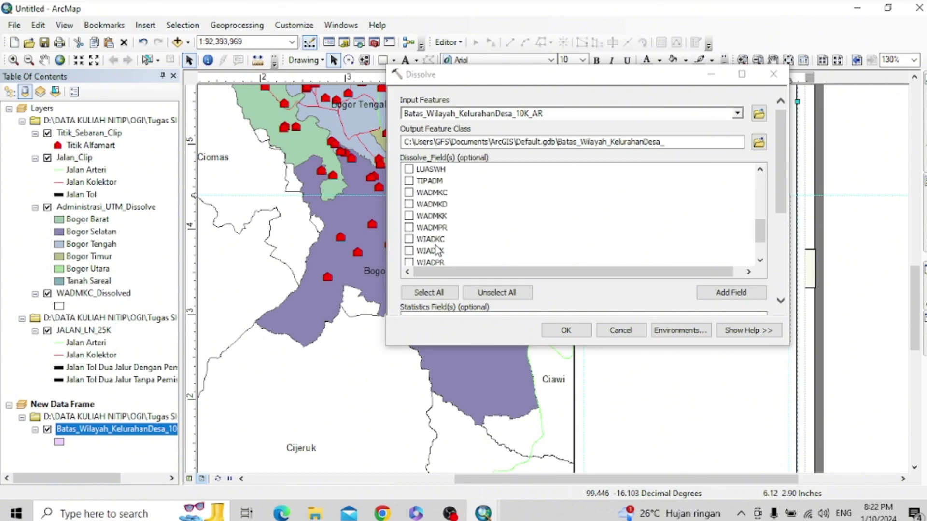
click(435, 208)
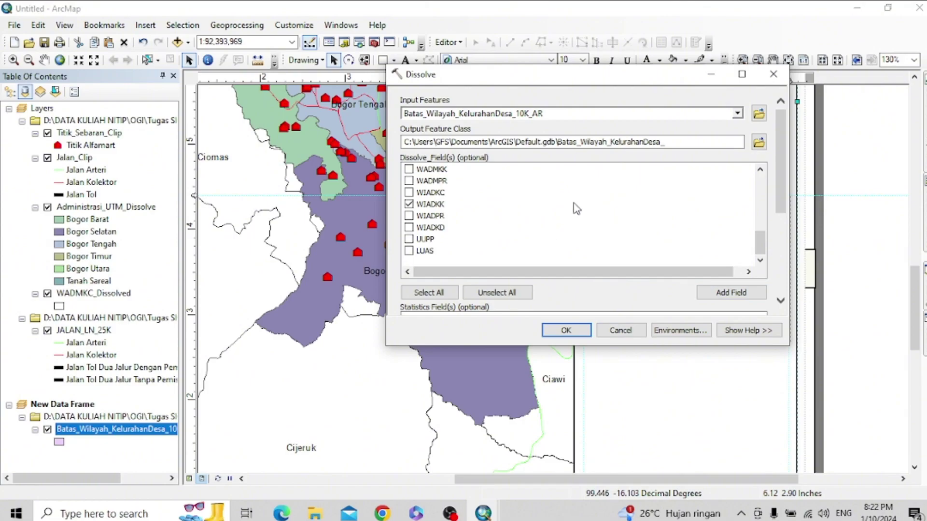
scroll(576, 209, up, 2)
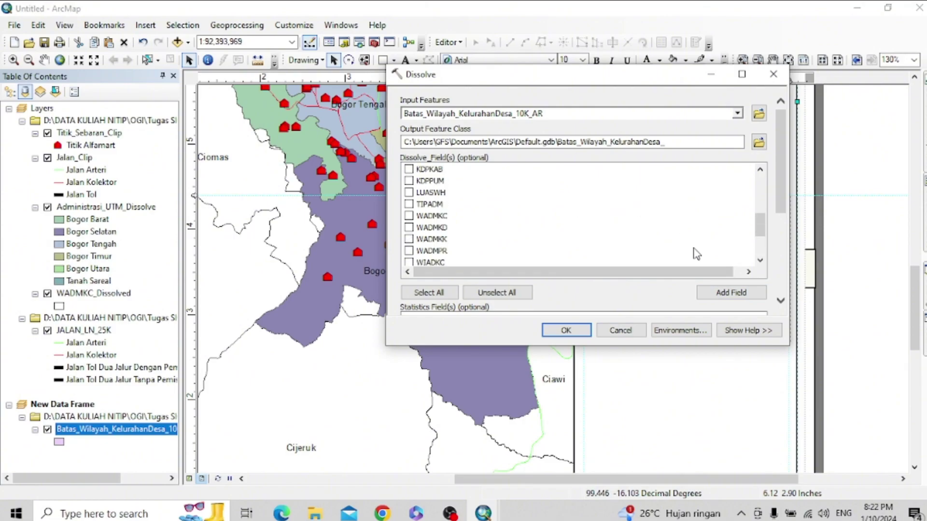
click(758, 142)
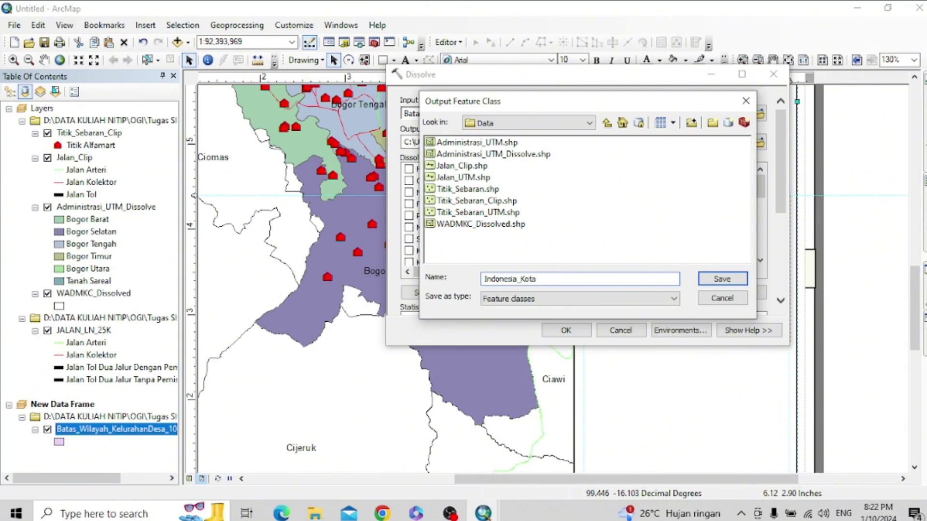
click(722, 280)
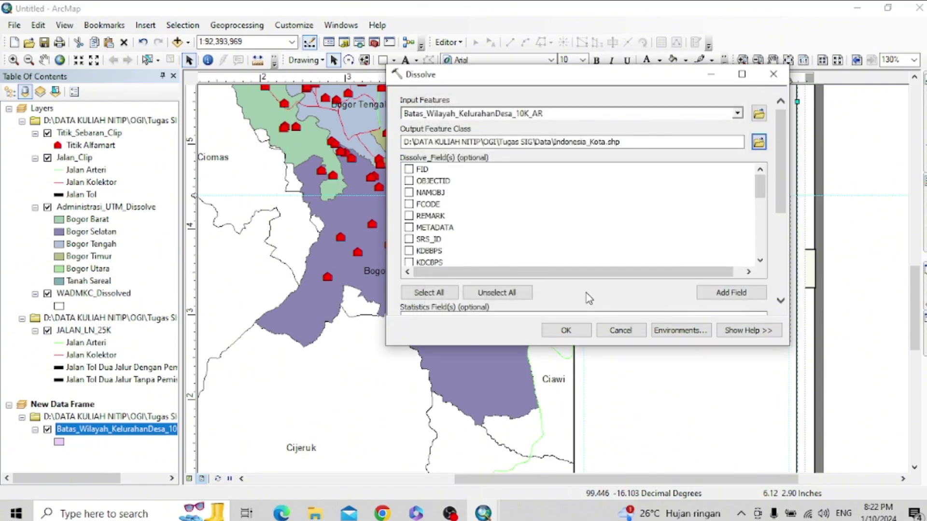
scroll(559, 229, down, 5)
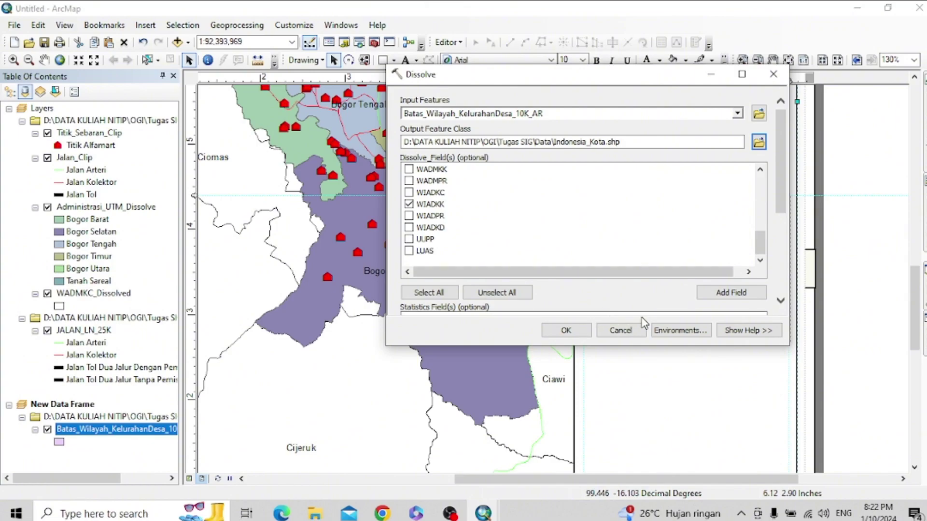
click(568, 330)
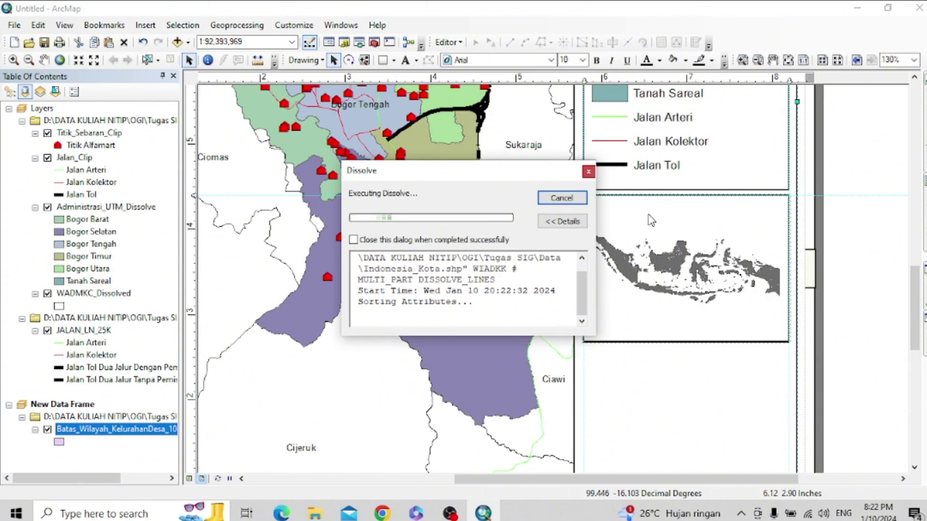
click(573, 200)
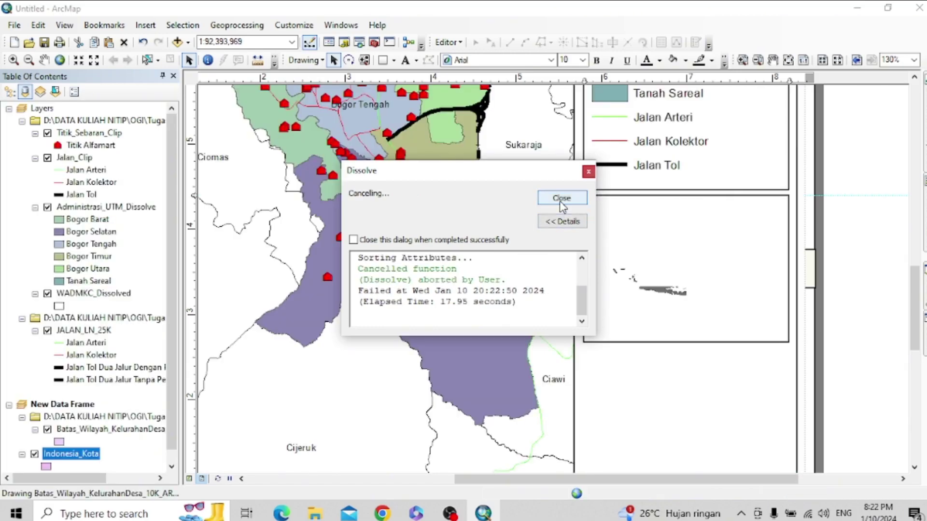
click(561, 201)
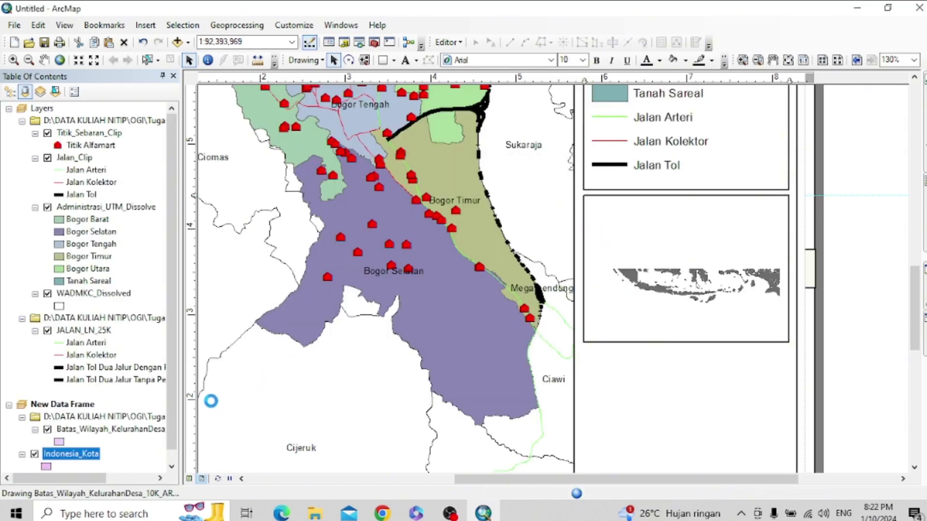
right_click(91, 459)
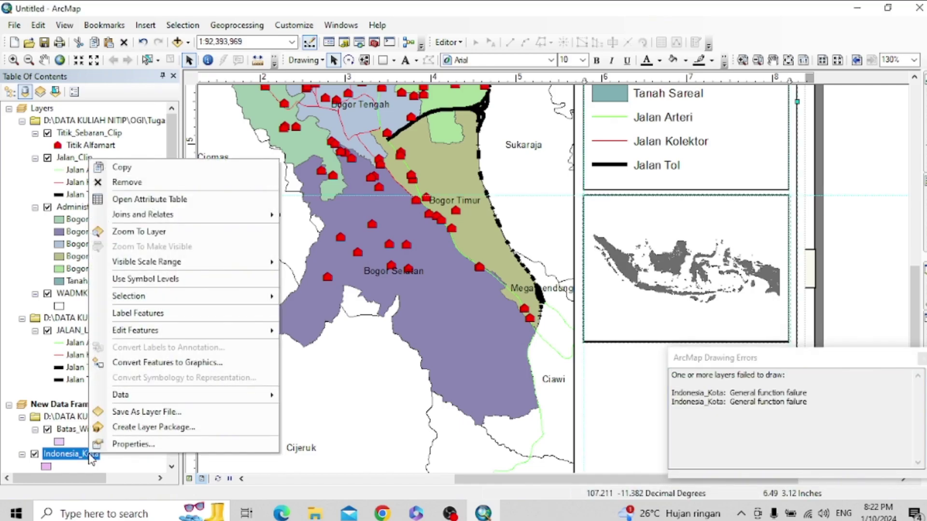
click(180, 186)
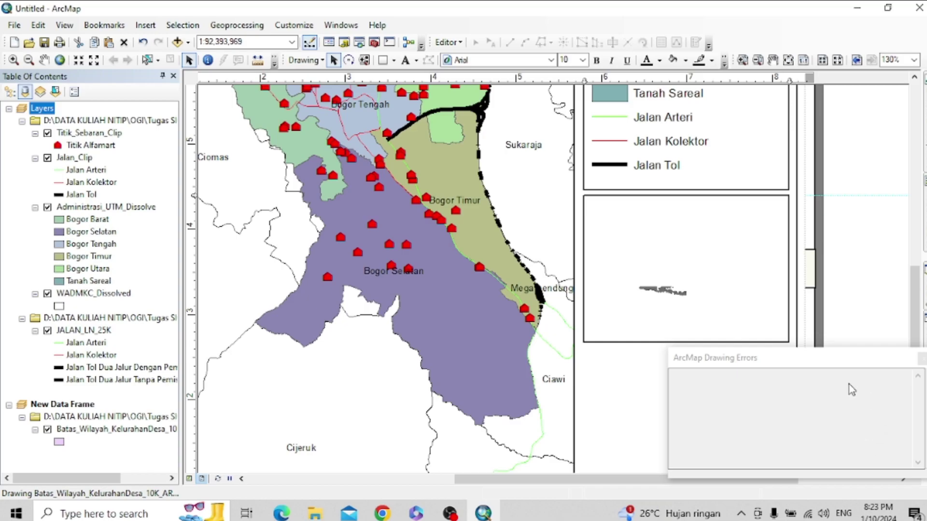
click(921, 361)
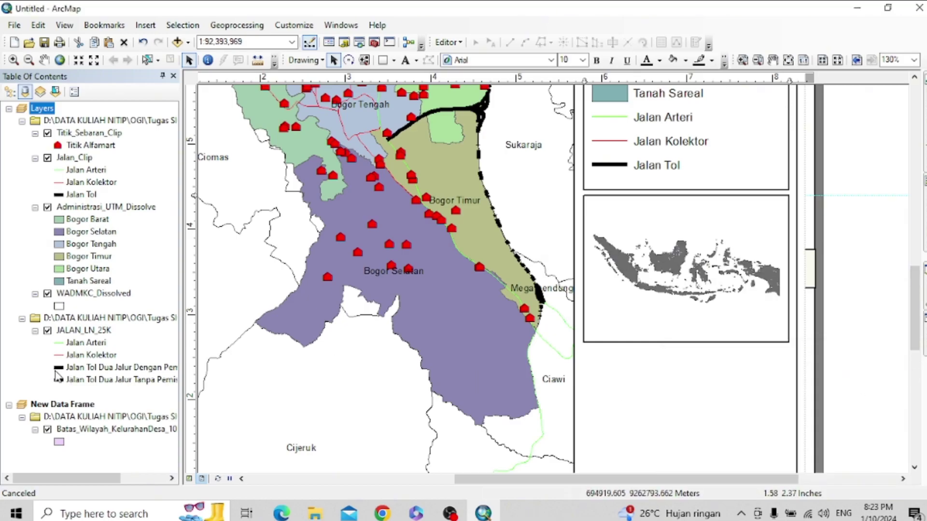
- Select all village boundary records where WADMPR equals Jawa Barat via an attribute query
right_click(97, 429)
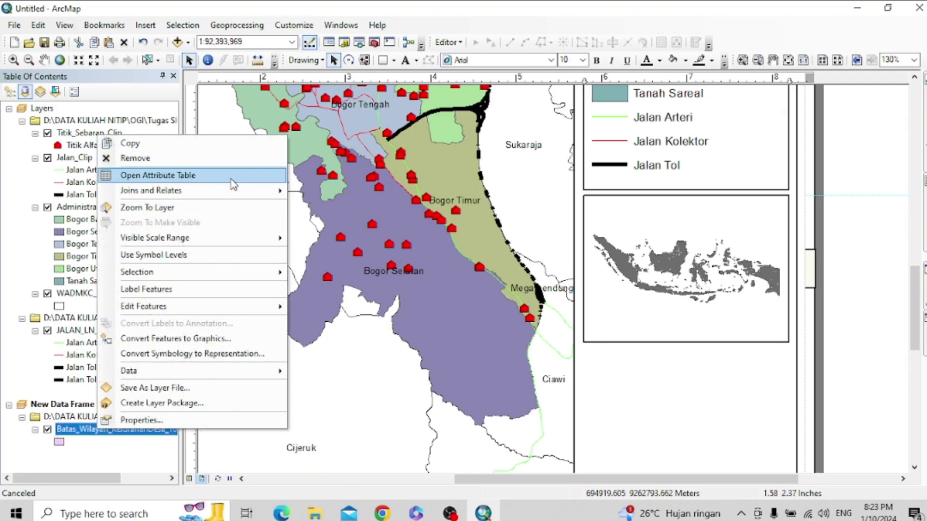
click(232, 174)
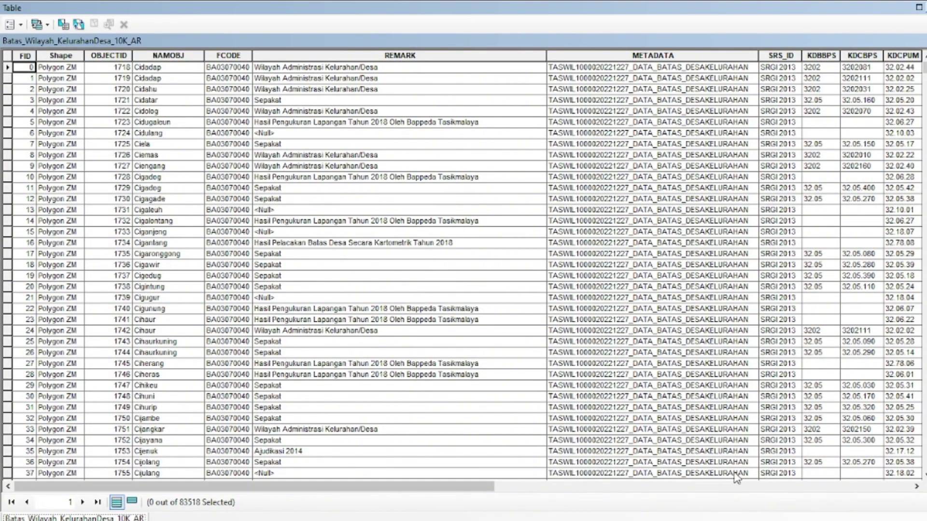
drag(472, 497, 726, 500)
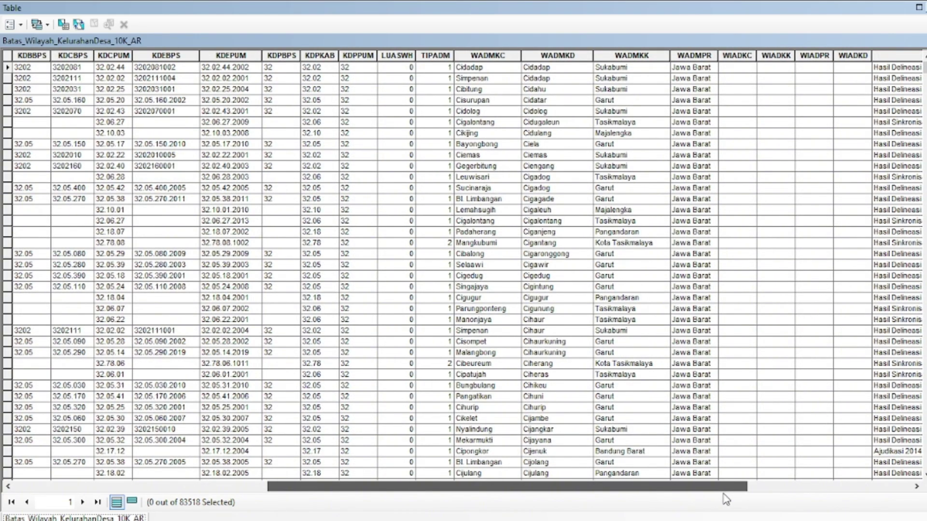
click(15, 24)
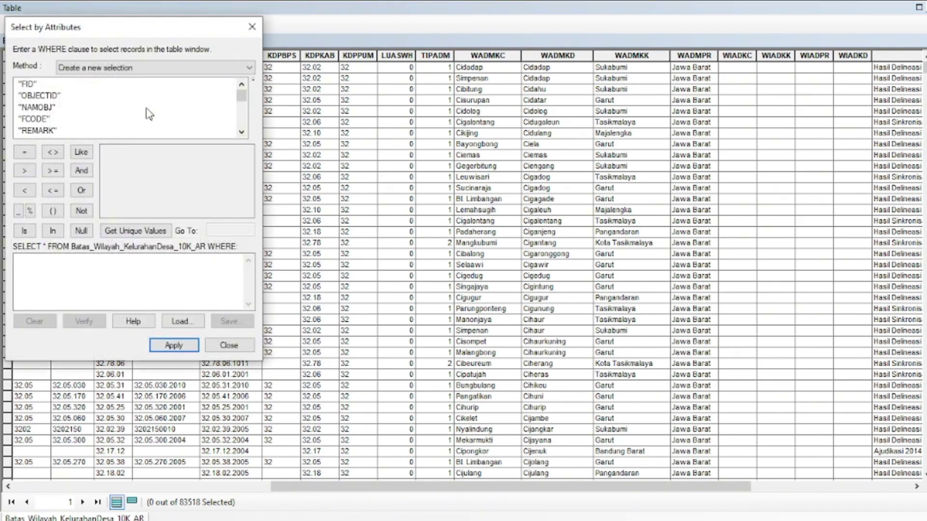
scroll(47, 115, down, 5)
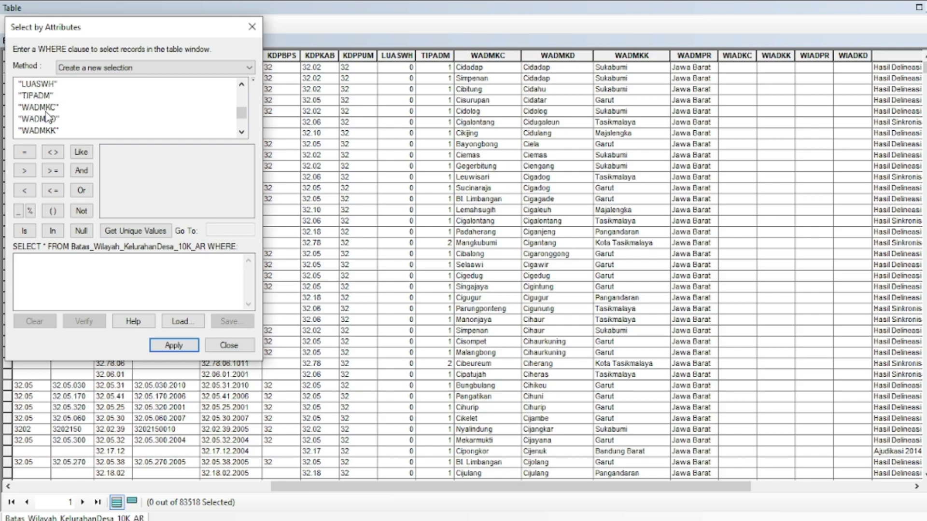
double_click(38, 107)
click(24, 152)
click(138, 231)
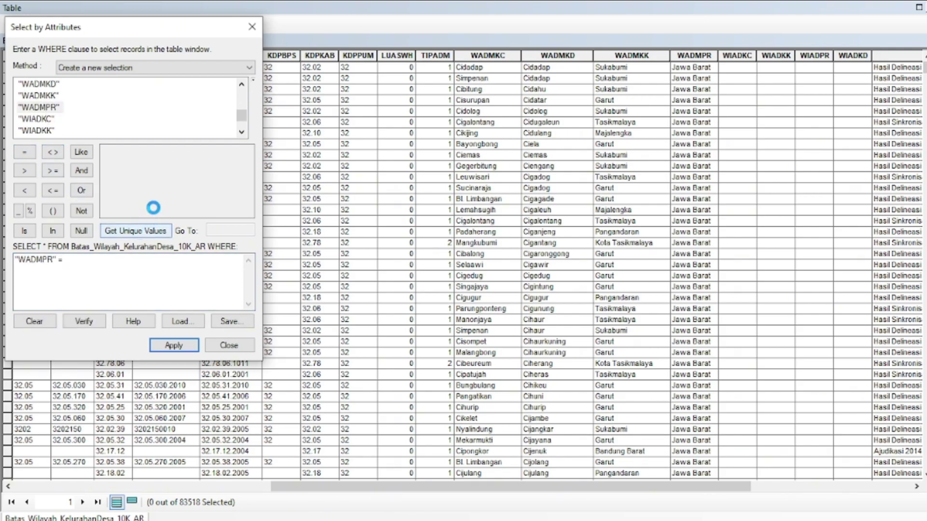
scroll(137, 199, down, 3)
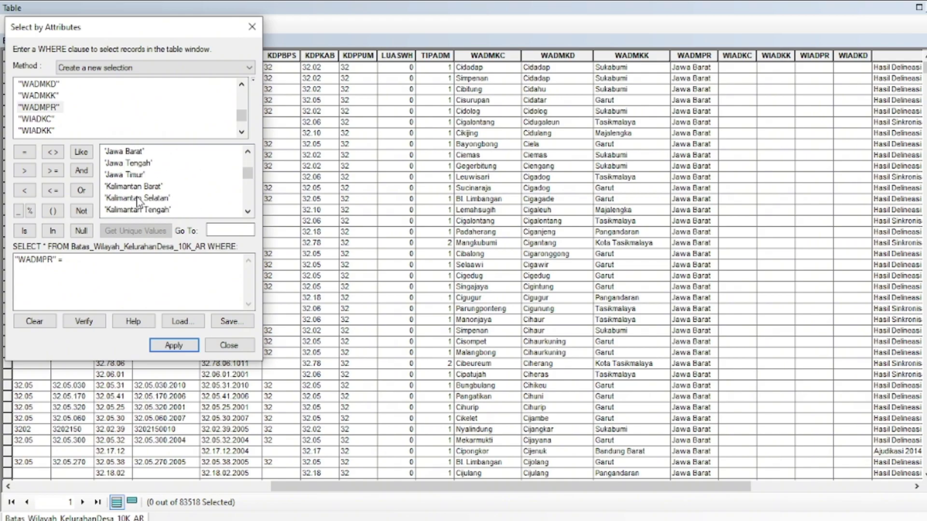
click(124, 151)
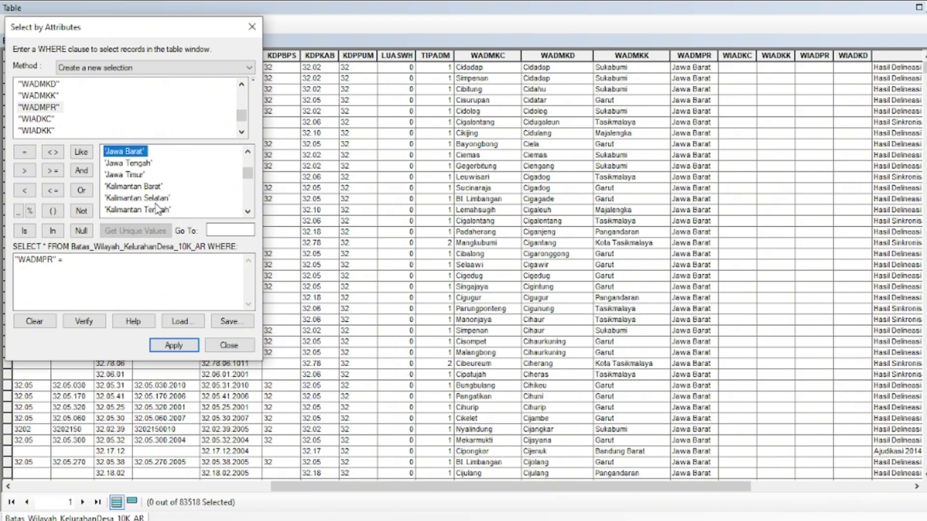
double_click(125, 151)
click(181, 345)
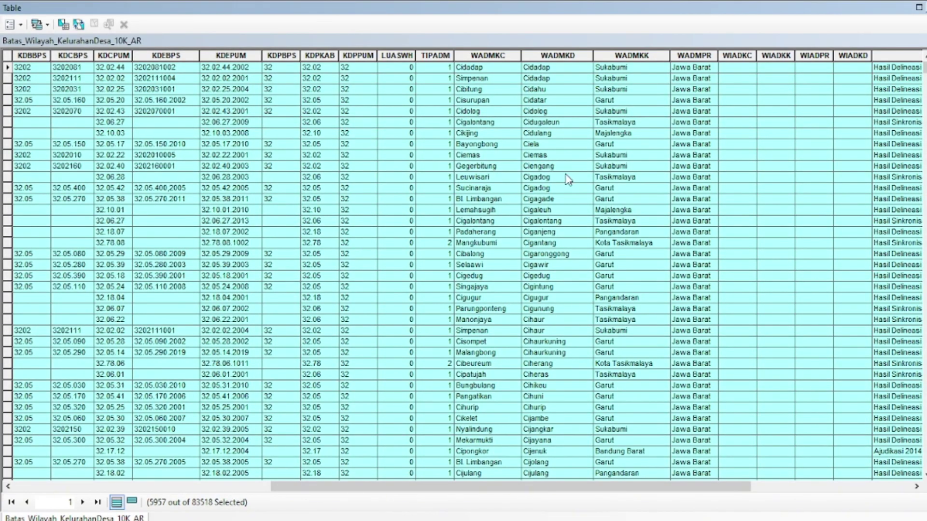
drag(925, 68, 925, 272)
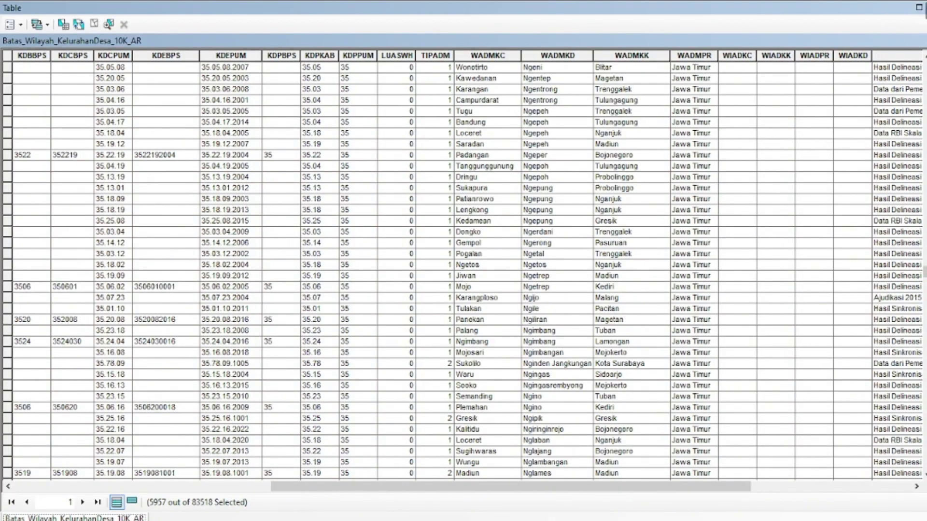
click(923, 9)
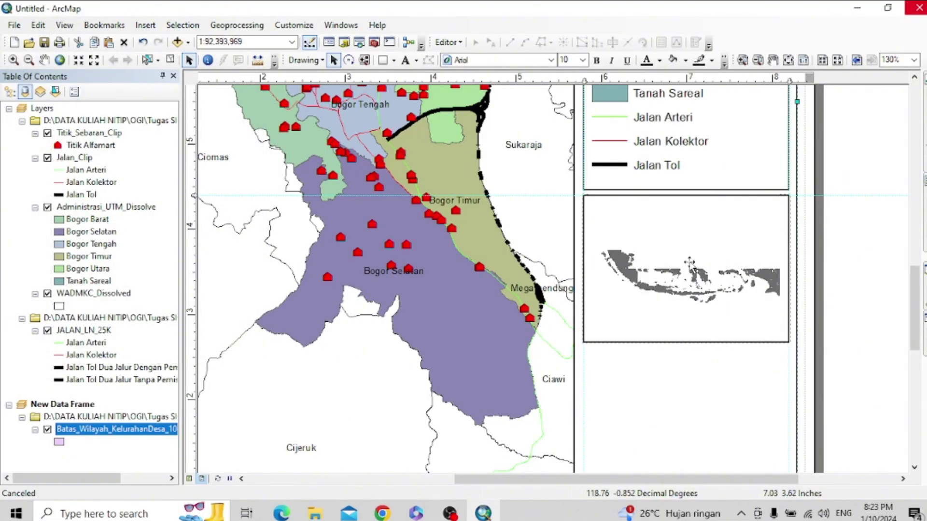
- Open Export Data for the selected village boundary features
right_click(120, 428)
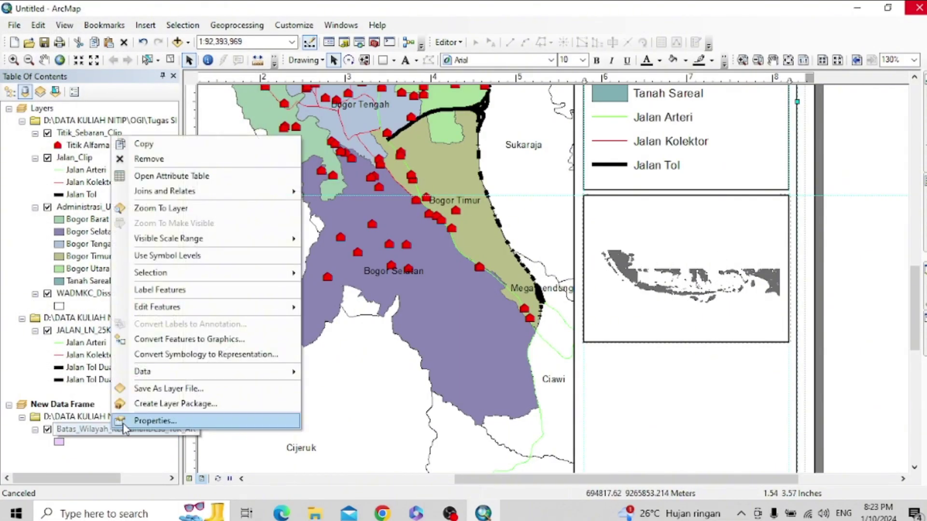
mouse_move(217, 381)
click(382, 387)
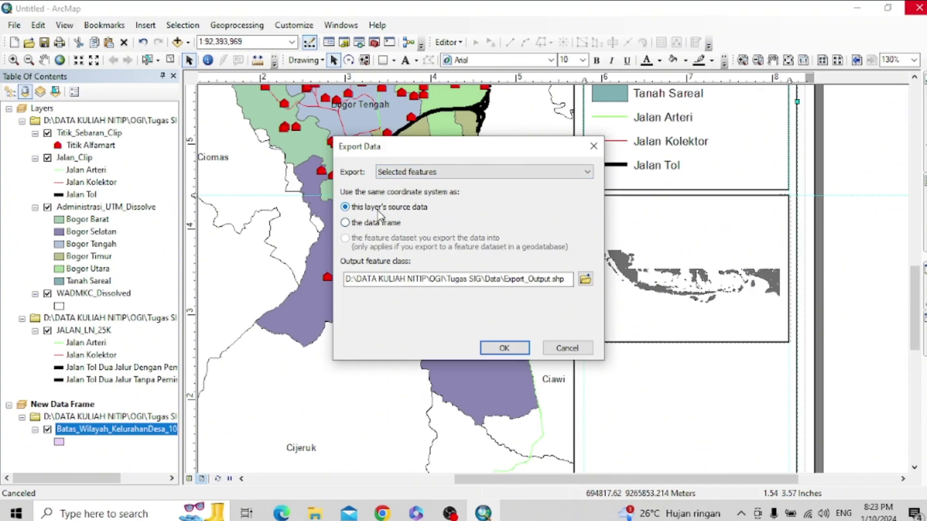
- Set the export output to Jawa_Barat.shp and attempt the export, which fails with an editable-workspace error
click(585, 279)
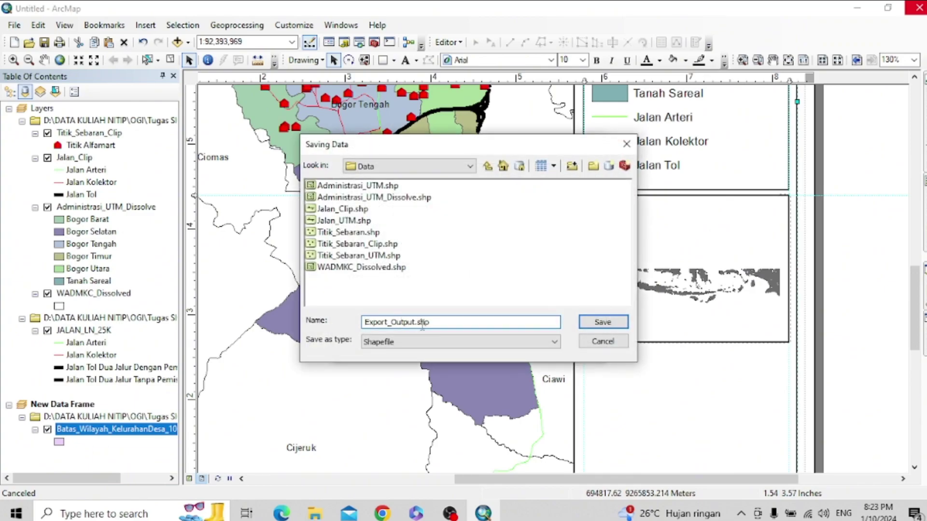
drag(416, 322, 350, 323)
text(Jawa_Barat)
click(604, 322)
click(505, 348)
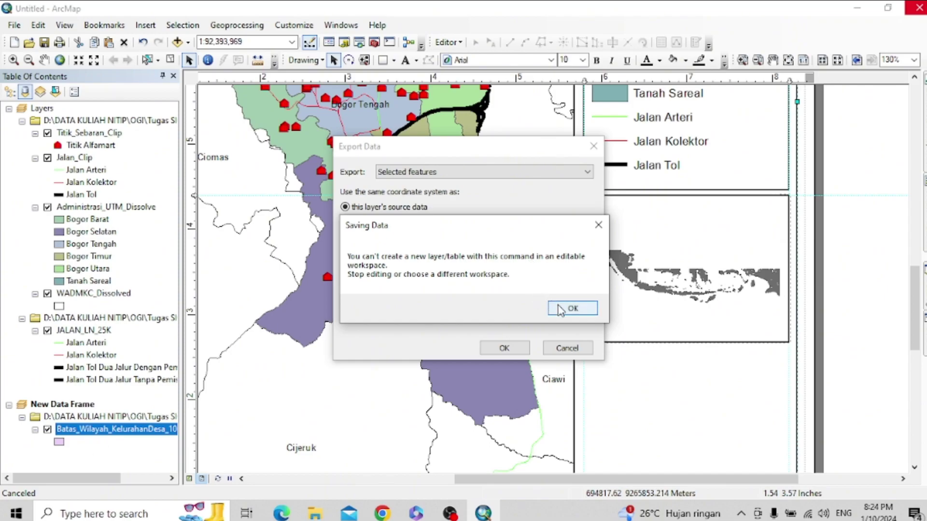
click(560, 310)
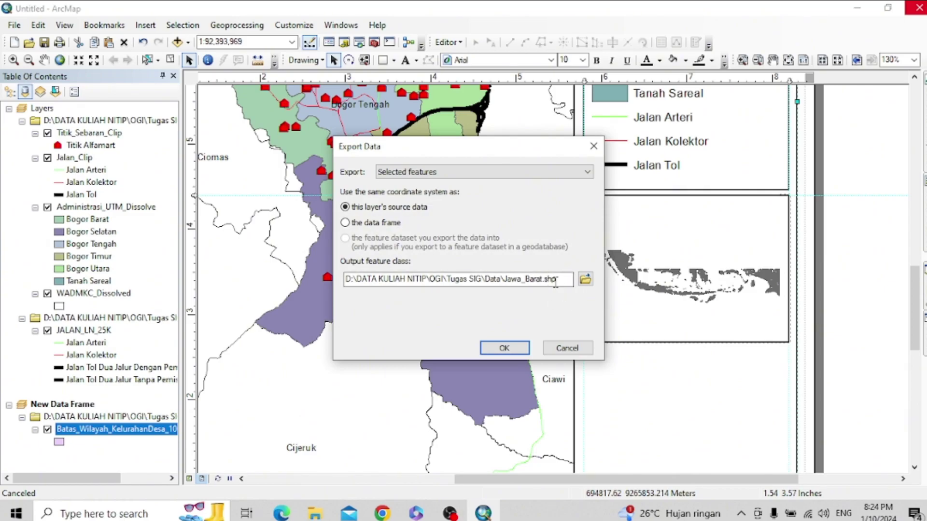
click(503, 348)
click(560, 310)
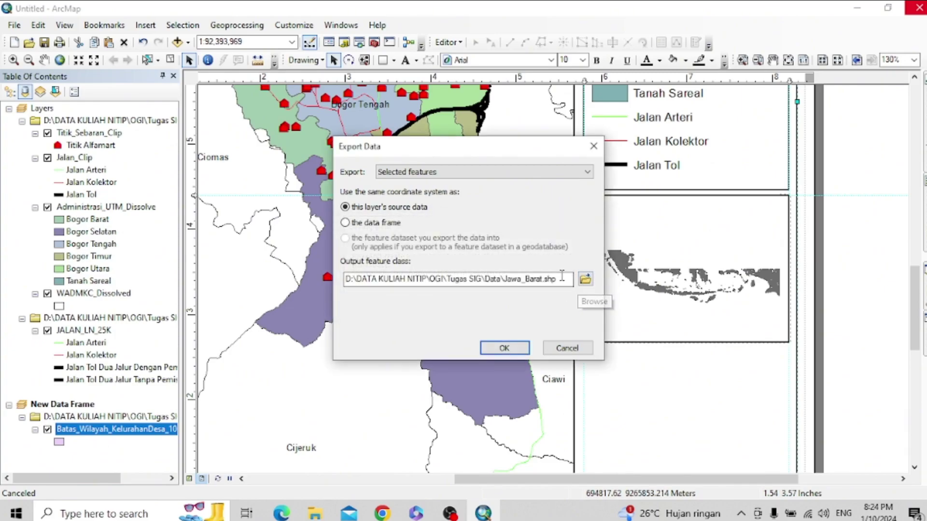
- Retry exporting only the selected features in the layer's source coordinate system, then cancel the export
click(352, 209)
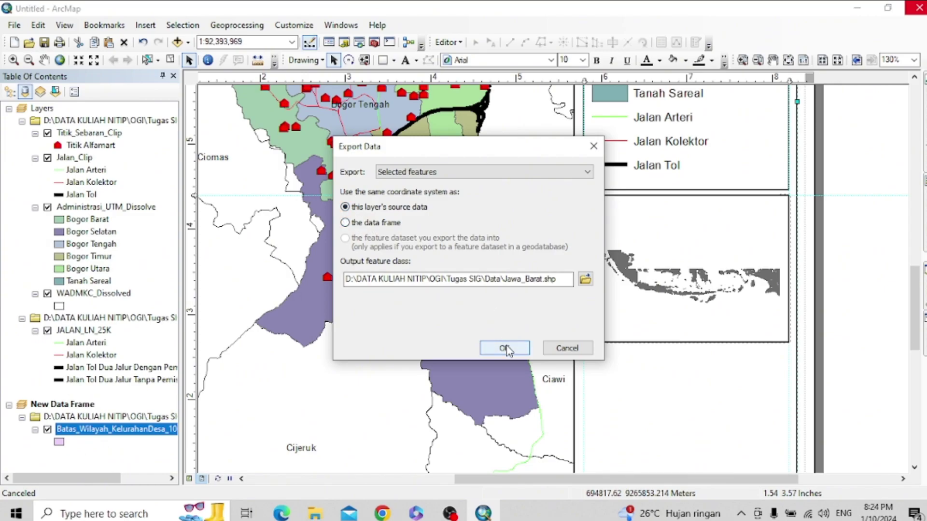
click(572, 176)
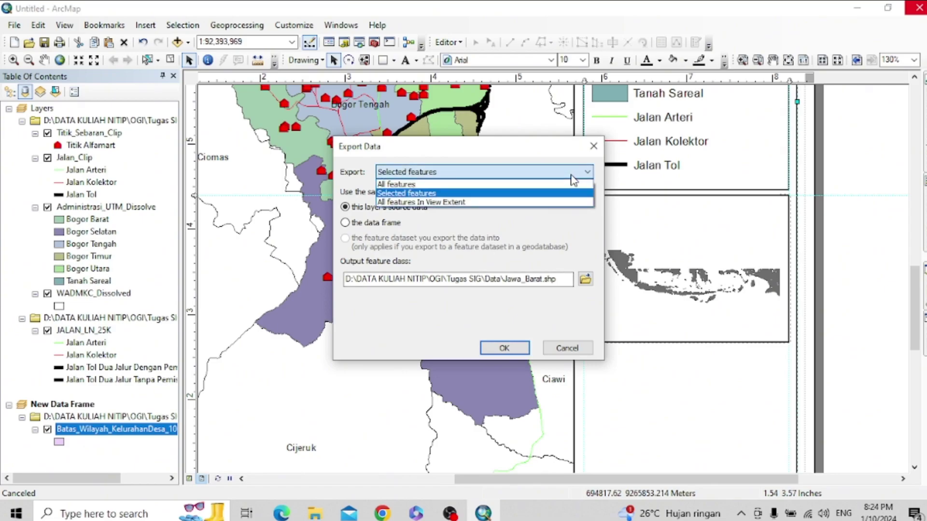
click(572, 192)
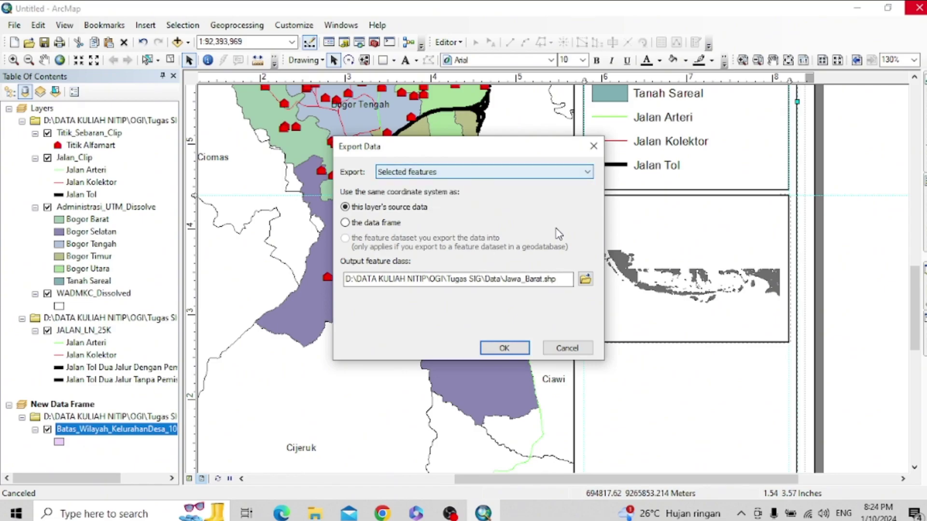
click(504, 348)
click(569, 309)
click(586, 275)
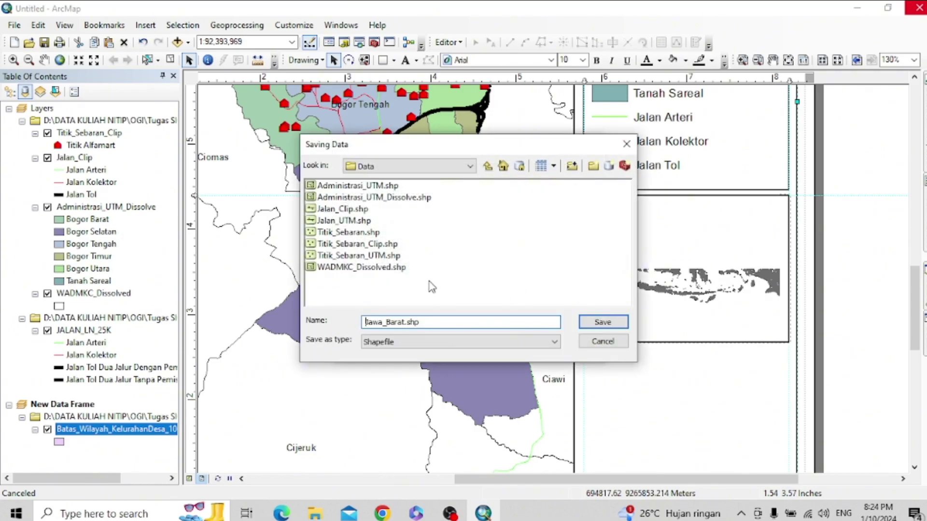
click(604, 342)
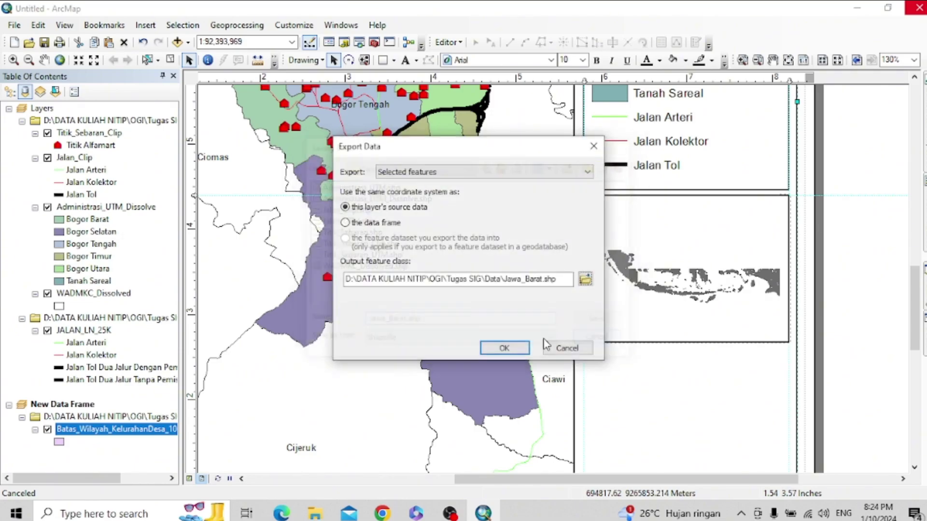
click(577, 347)
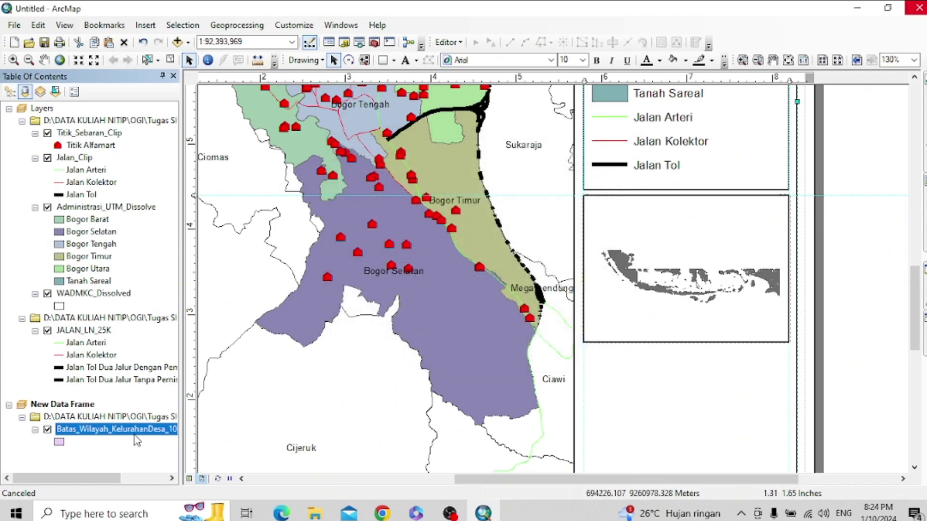
click(136, 435)
click(688, 278)
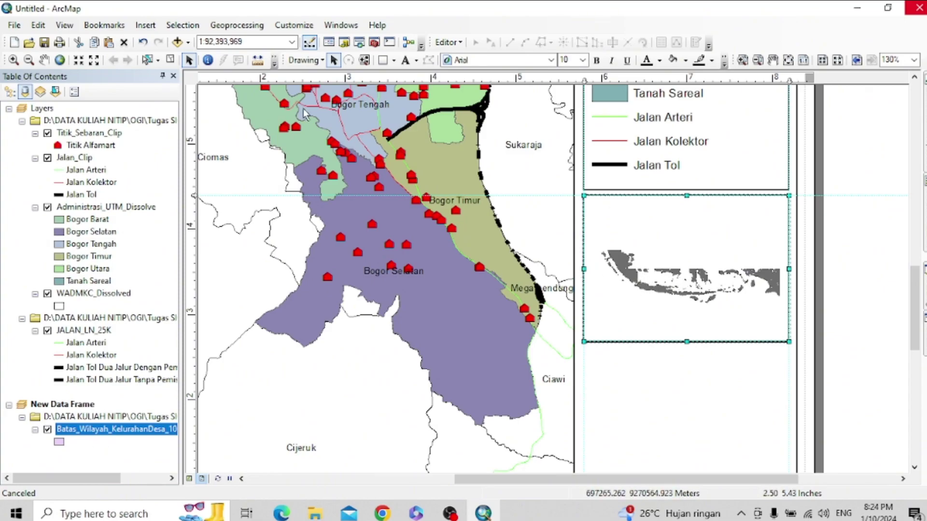
scroll(649, 295, down, 1)
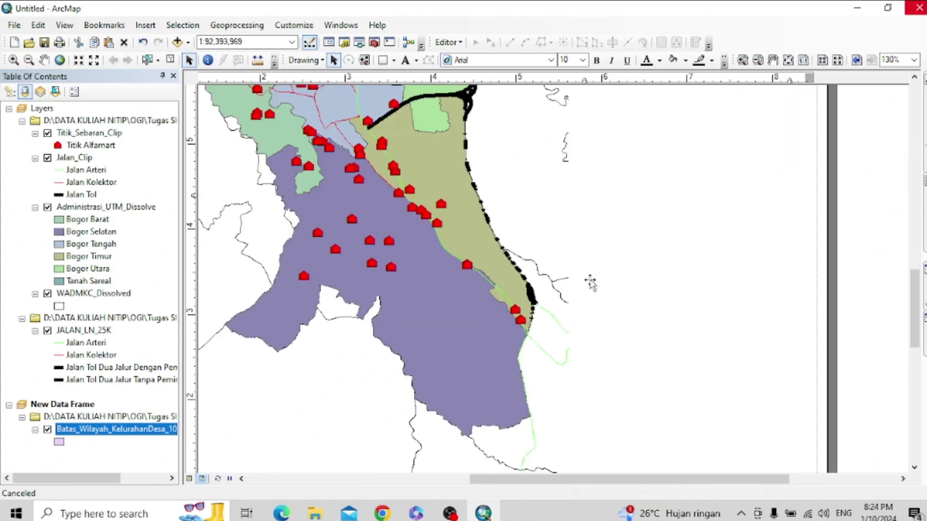
click(138, 430)
right_click(138, 429)
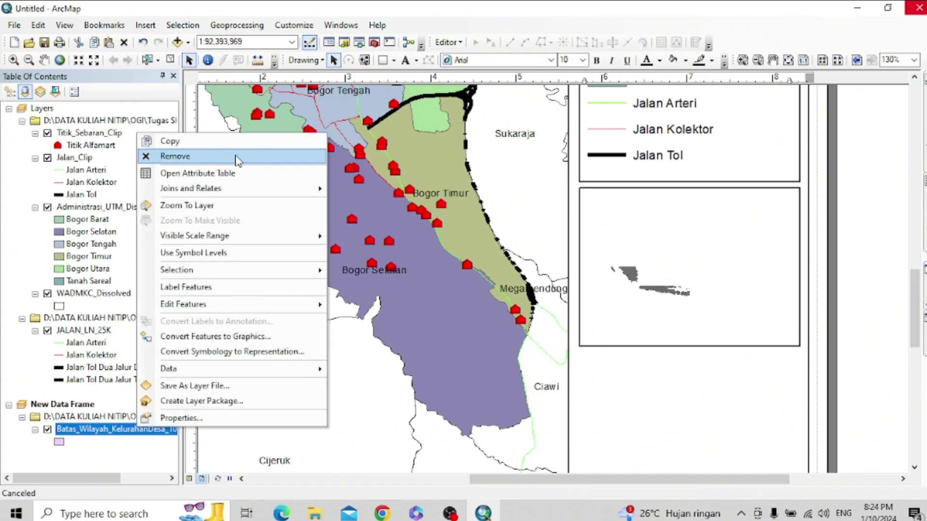
click(267, 179)
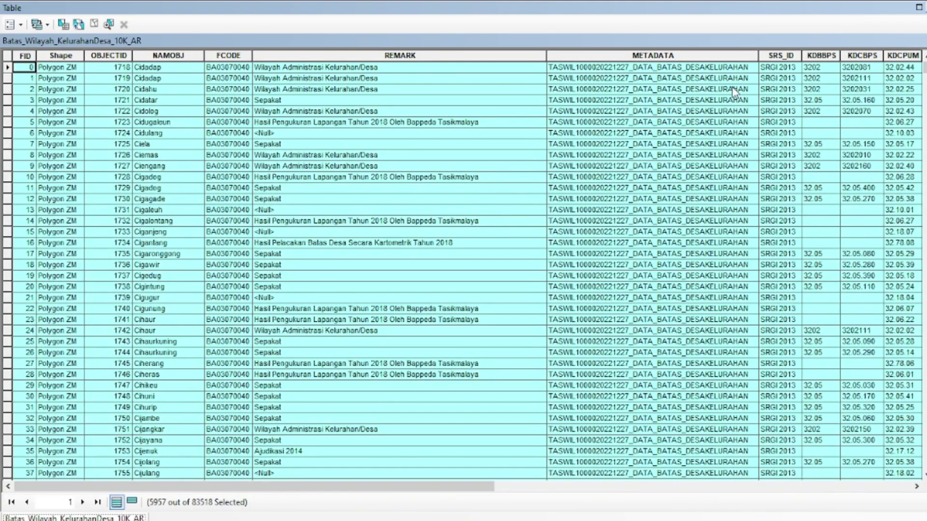
scroll(510, 128, down, 20)
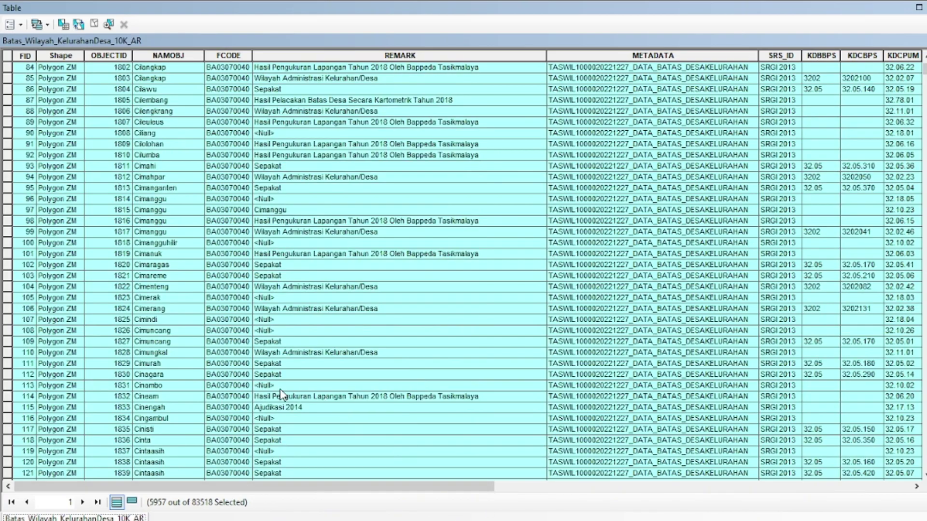
scroll(282, 394, down, 20)
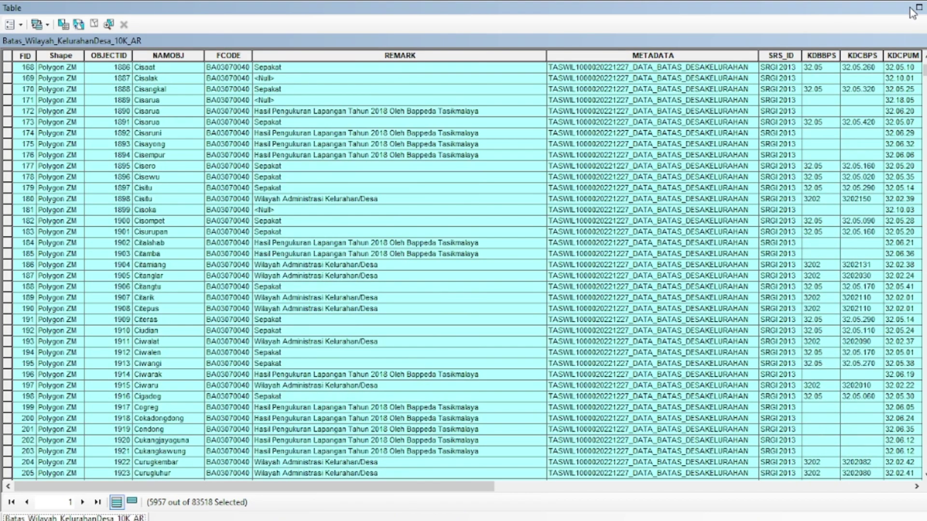
click(919, 7)
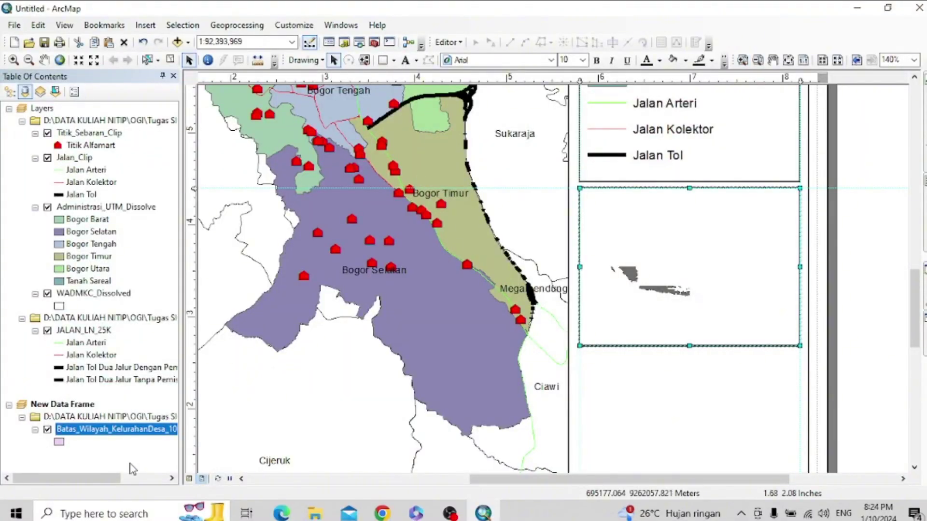
right_click(122, 430)
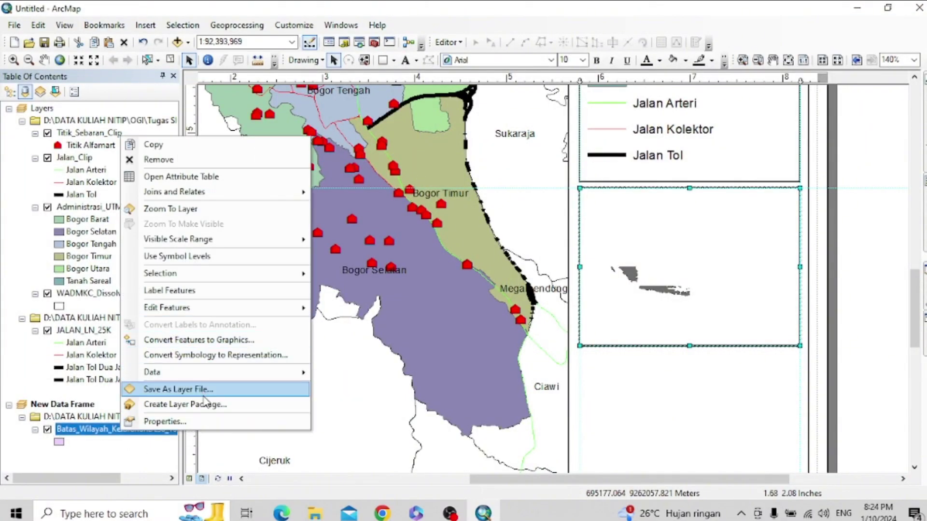
mouse_move(305, 372)
click(348, 388)
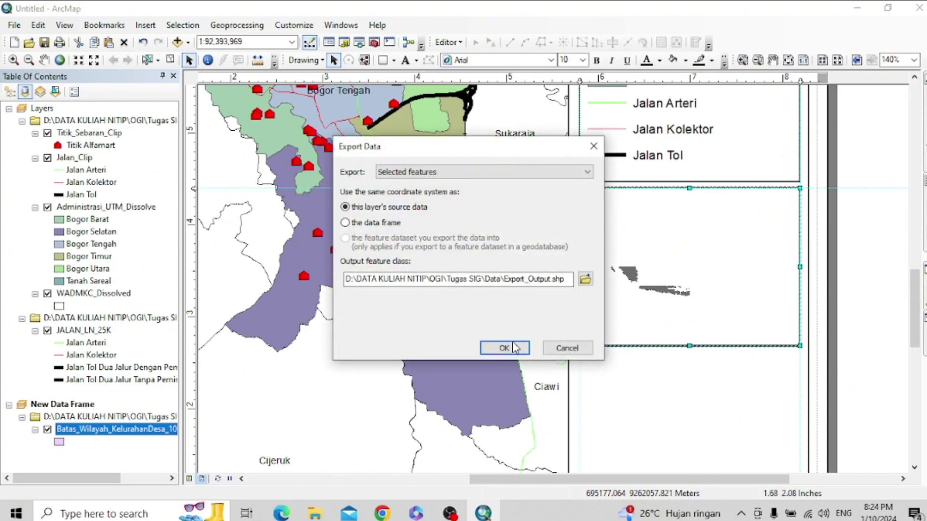
click(504, 348)
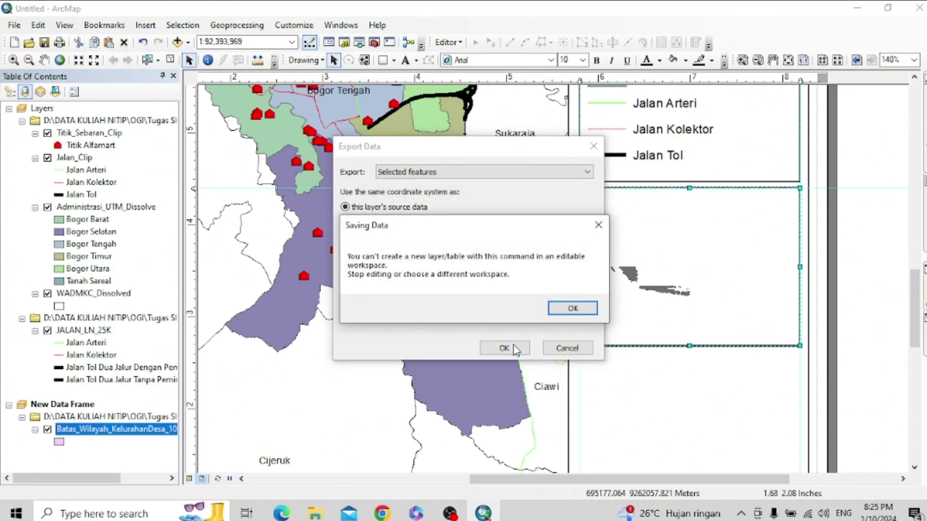
click(569, 305)
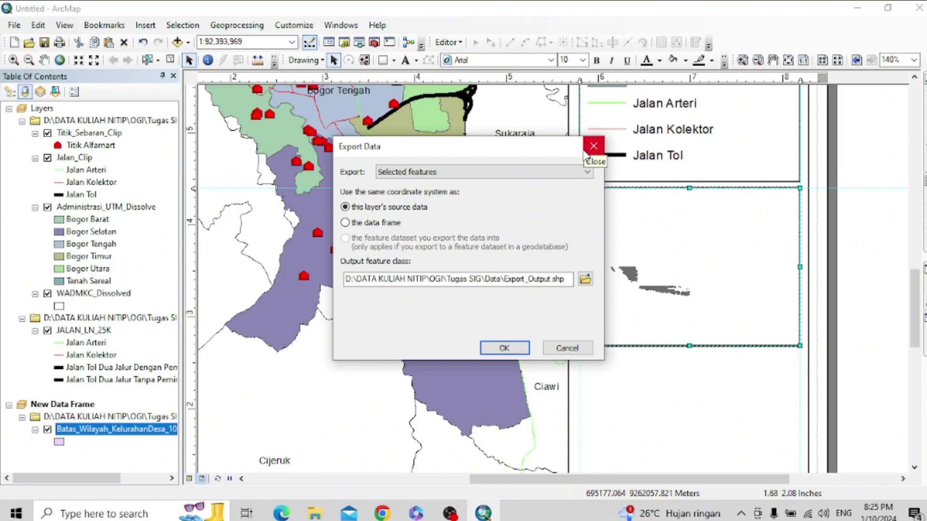
click(586, 152)
right_click(98, 412)
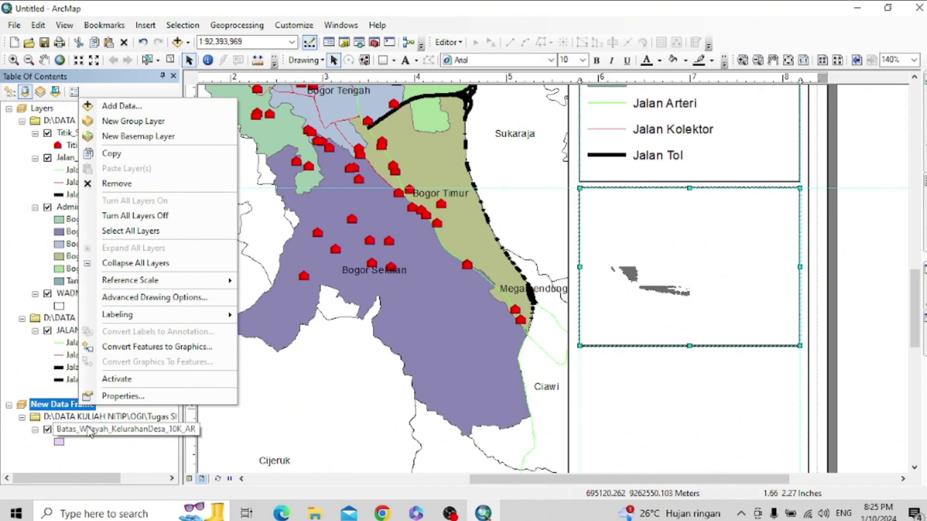
right_click(87, 432)
mouse_move(145, 369)
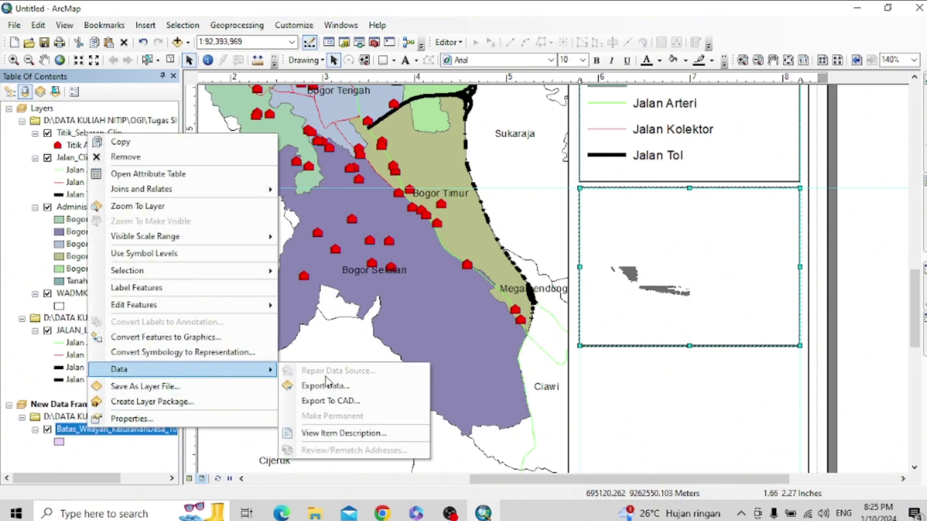
click(361, 389)
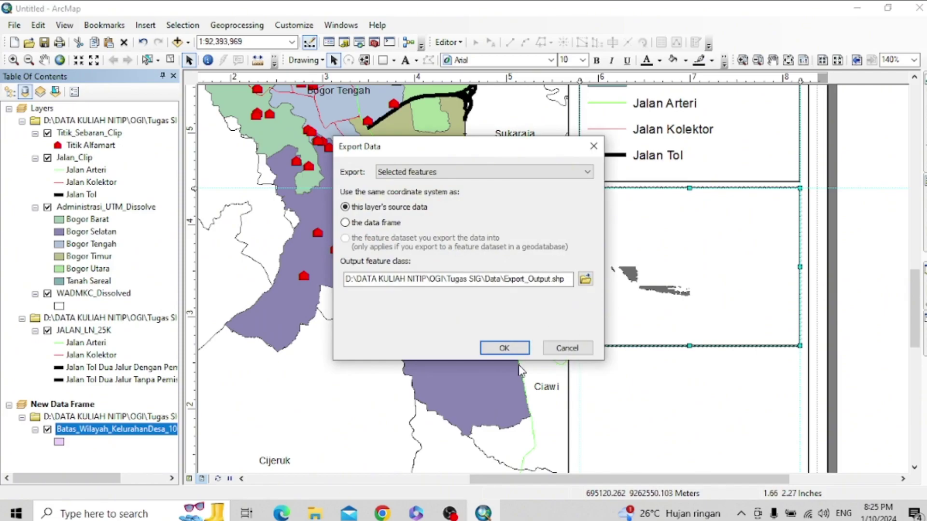
click(515, 351)
click(573, 310)
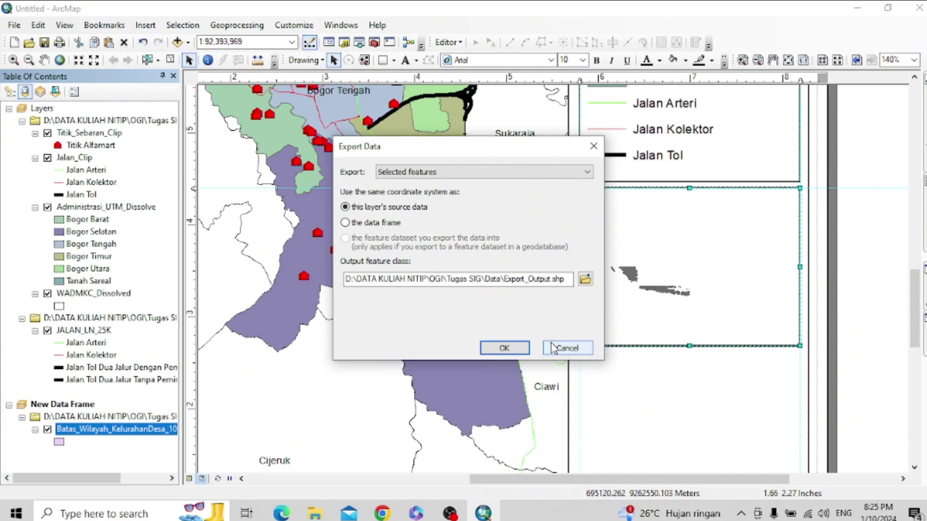
click(554, 349)
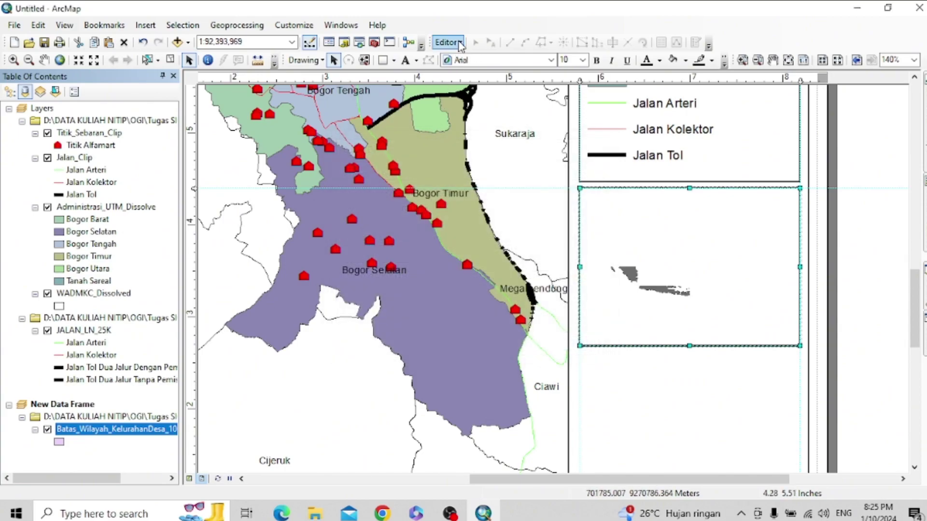
- Close the editing menu and clear the selection of the boundary layer and inset frame
click(460, 44)
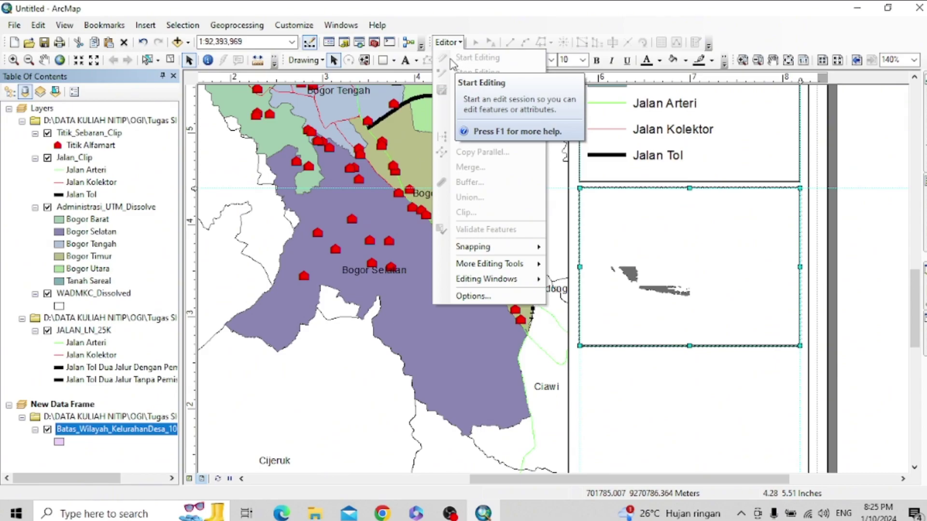
click(106, 452)
click(452, 44)
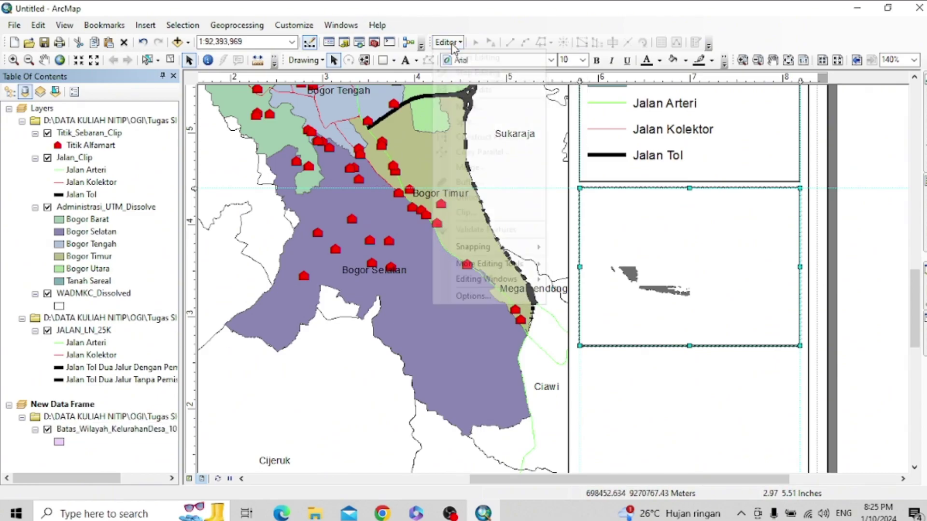
click(313, 423)
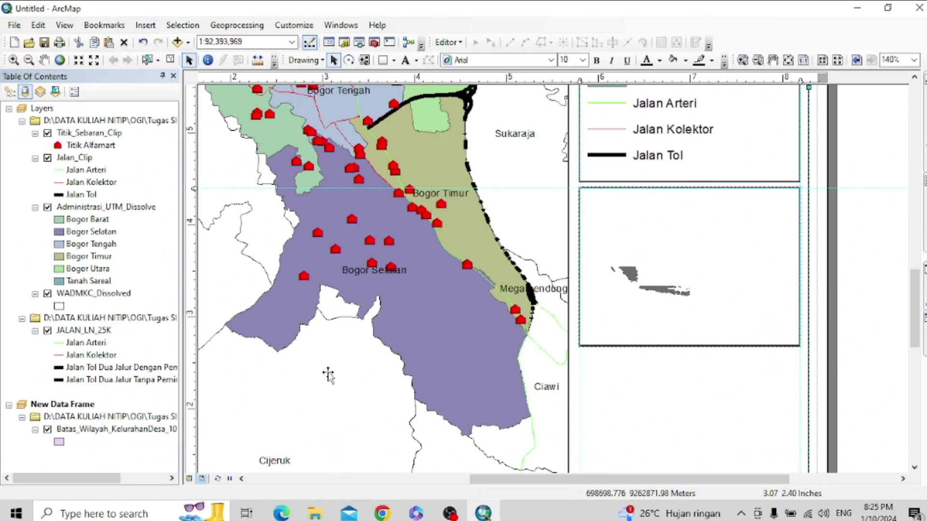
- Remove the Batas_Wilayah layer from the inset New Data Frame
right_click(70, 430)
click(110, 444)
right_click(100, 431)
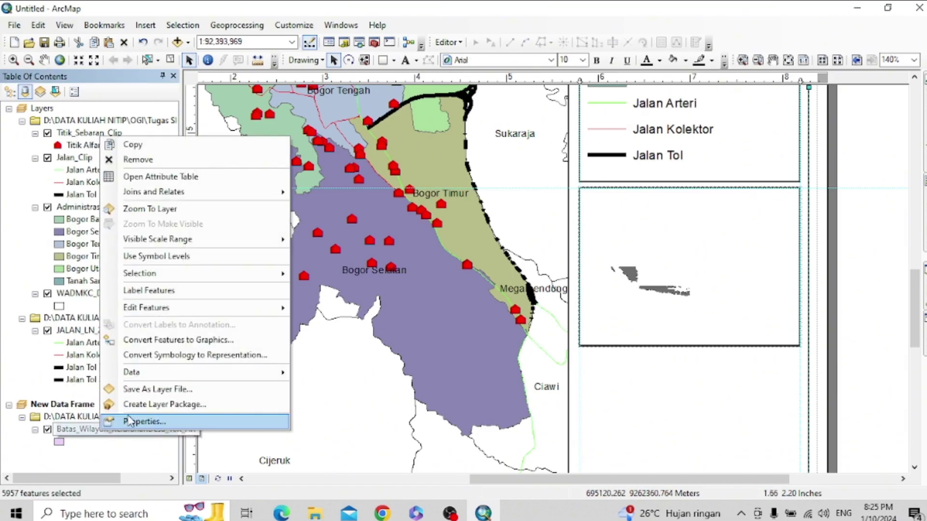
click(160, 166)
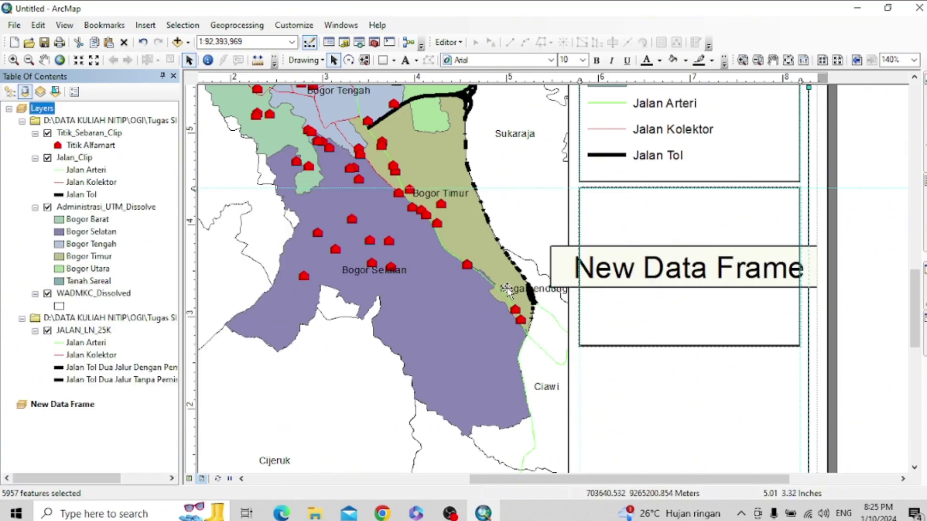
right_click(483, 513)
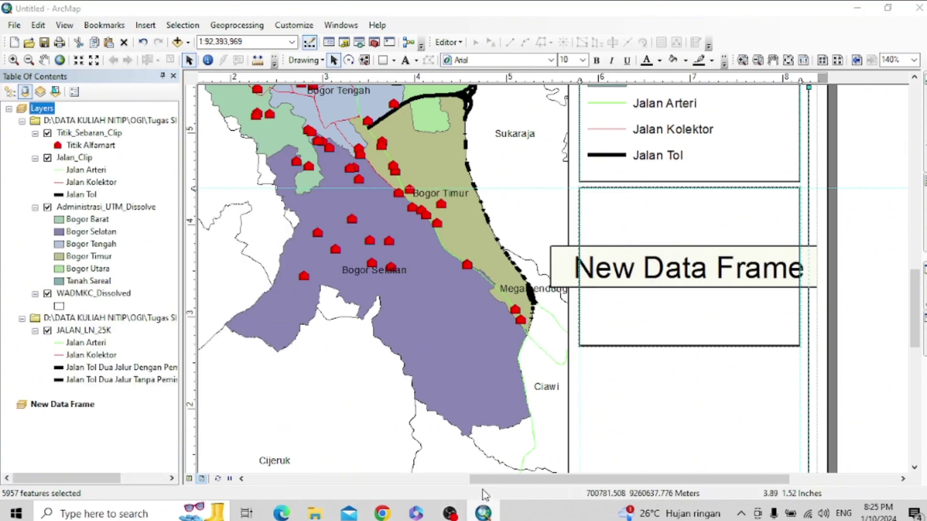
click(468, 442)
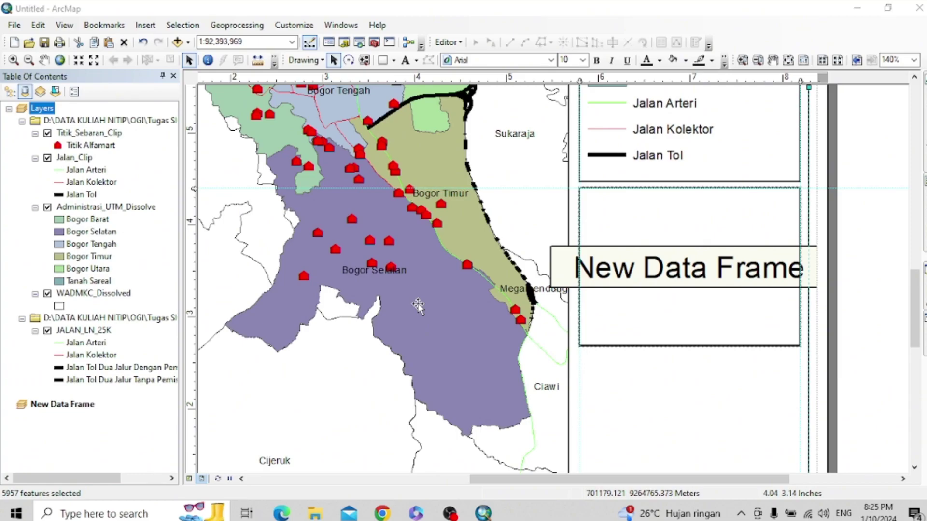
- Save the map as the ArcMap Document 'Peta Sebaran Alfamart' in Tugas SIG
click(44, 42)
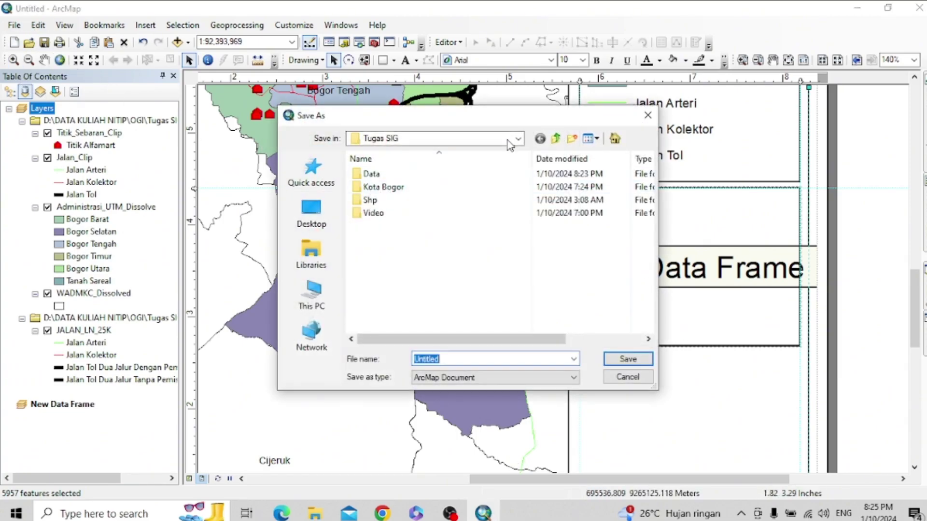
text(Peta Sebaran Alfamart)
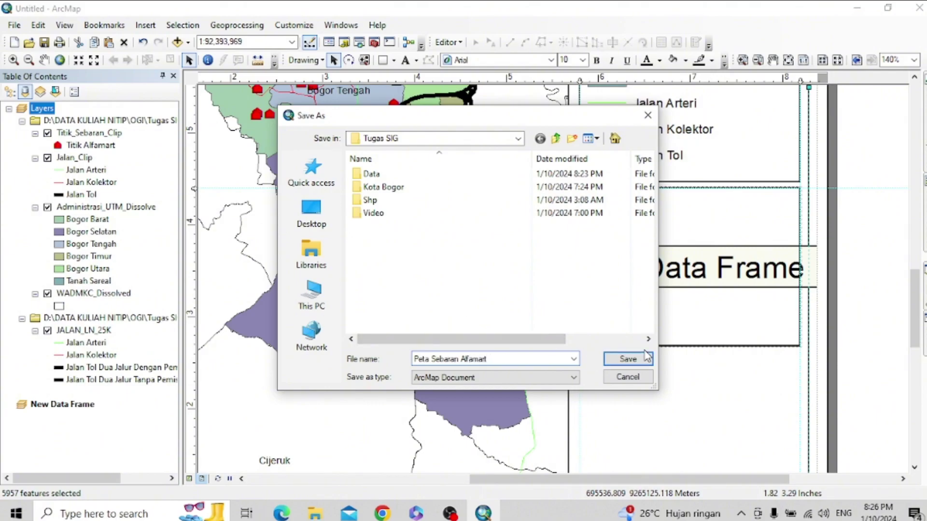
click(628, 358)
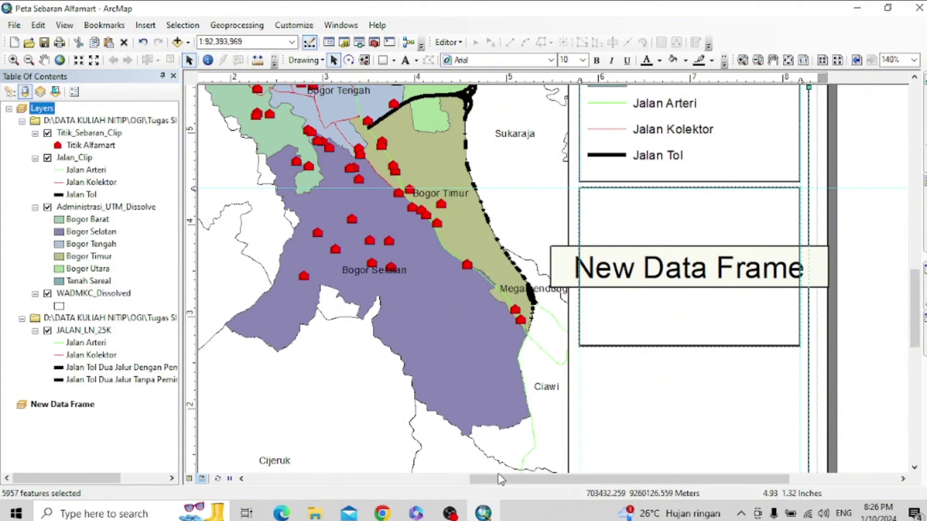
- Create a new Blank Map, keeping edits and saving changes to Peta Sebaran Alfamart
click(7, 27)
click(34, 40)
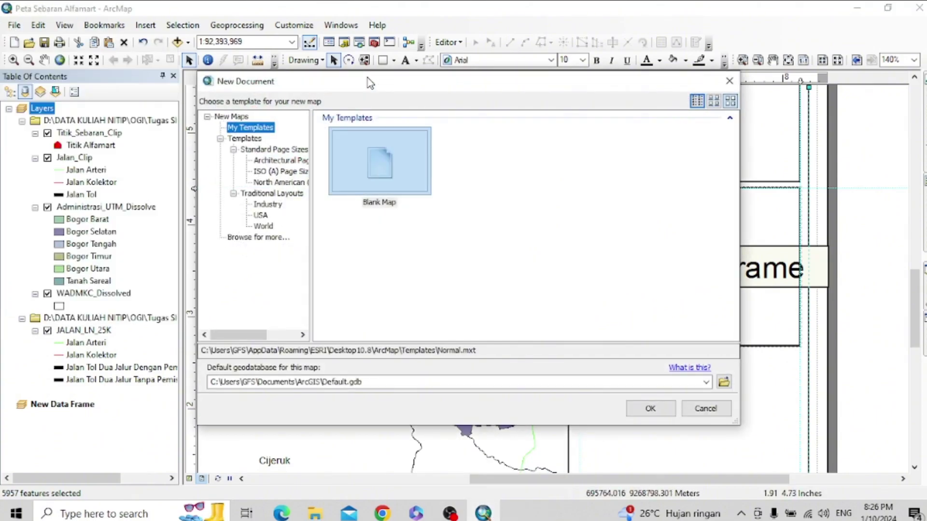
click(390, 193)
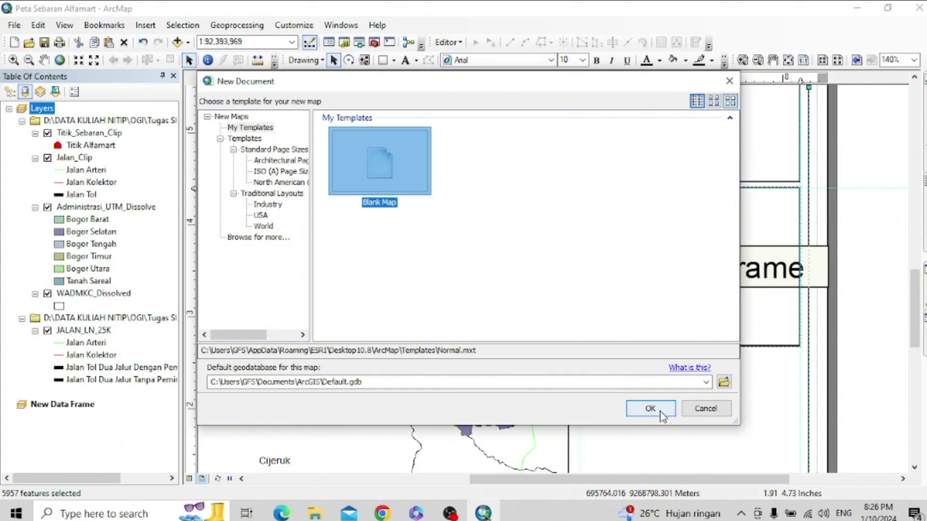
click(651, 410)
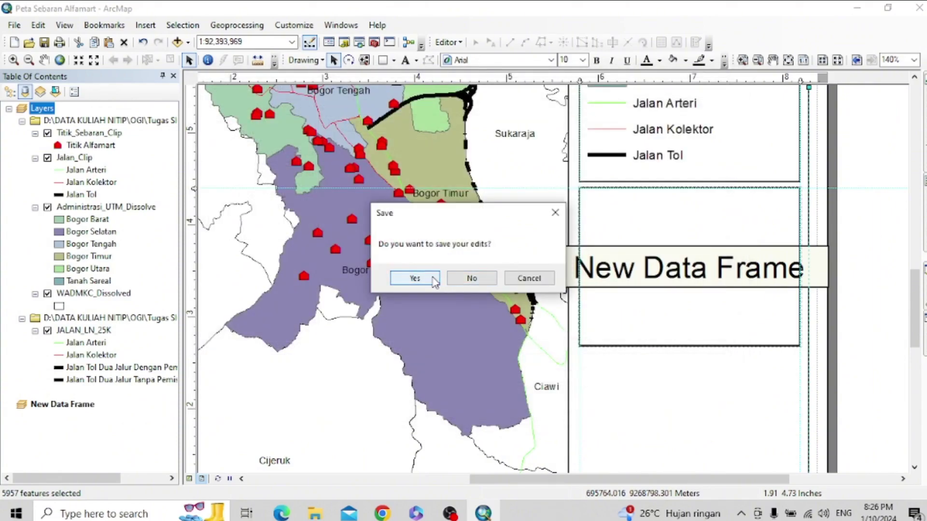
click(456, 279)
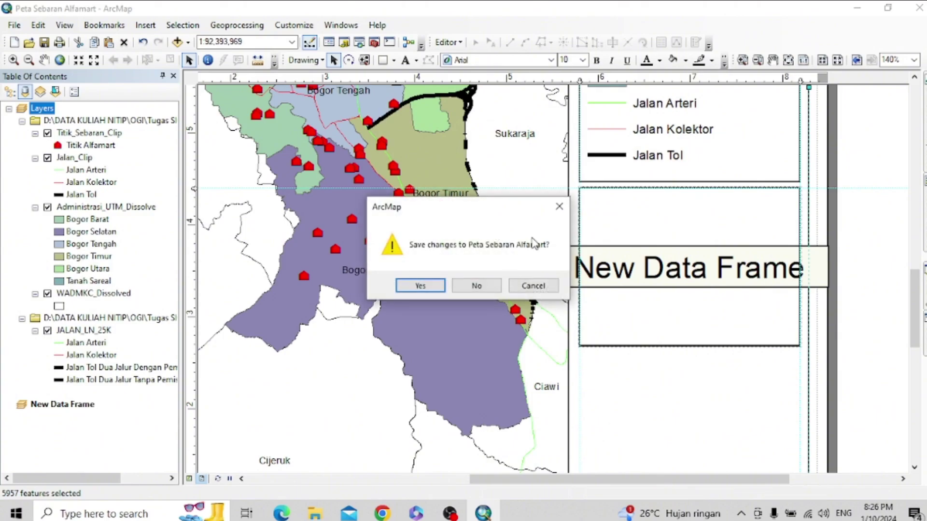
click(420, 286)
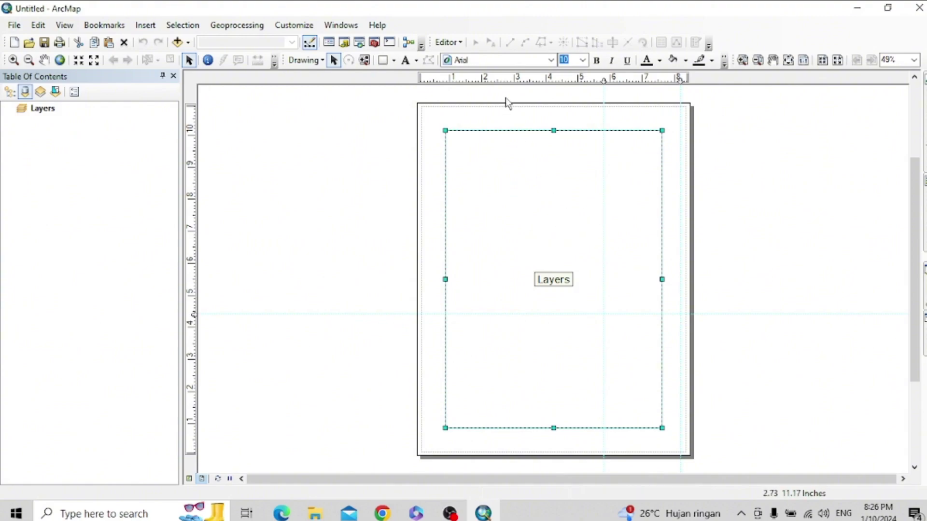
- Switch to data view and begin adding data to the empty Layers frame
click(189, 479)
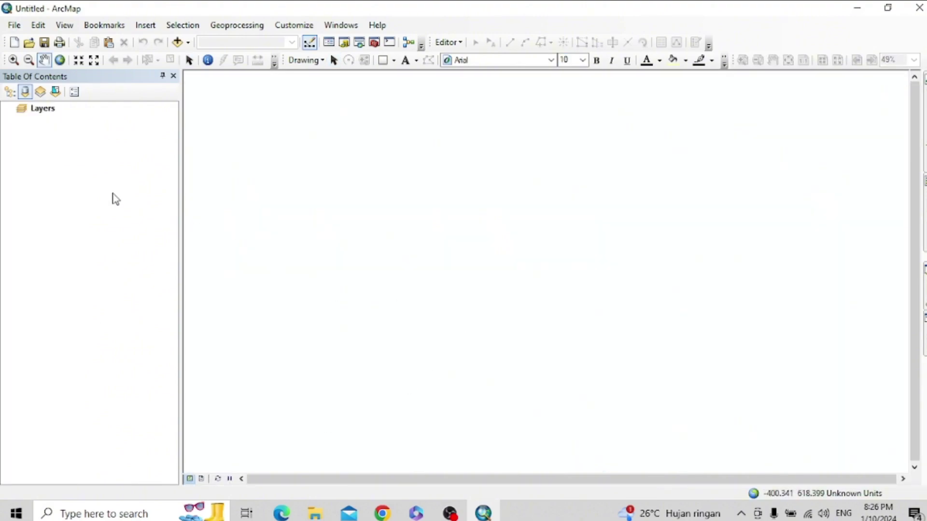
click(43, 110)
right_click(43, 112)
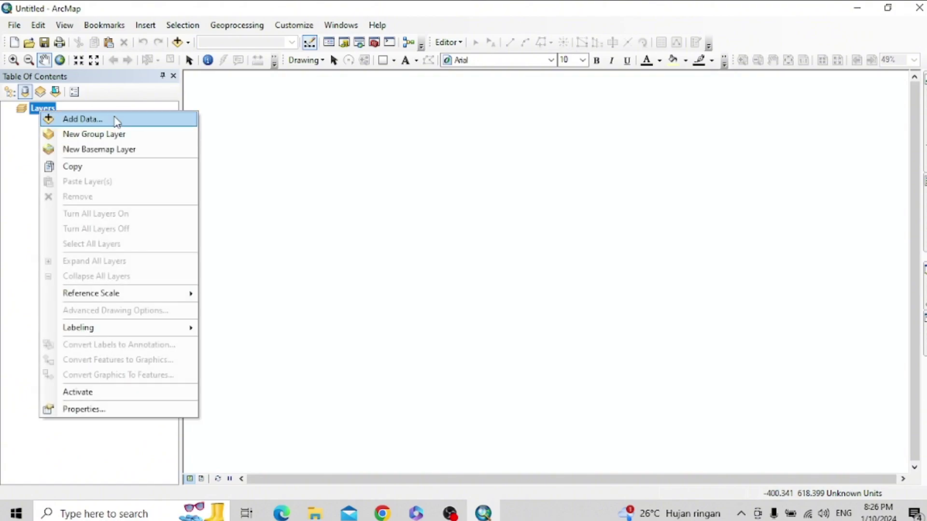
click(113, 119)
- Add Batas_Wilayah_KelurahanDesa_10K_AR.shp and set its polygon fill to No Color
click(369, 221)
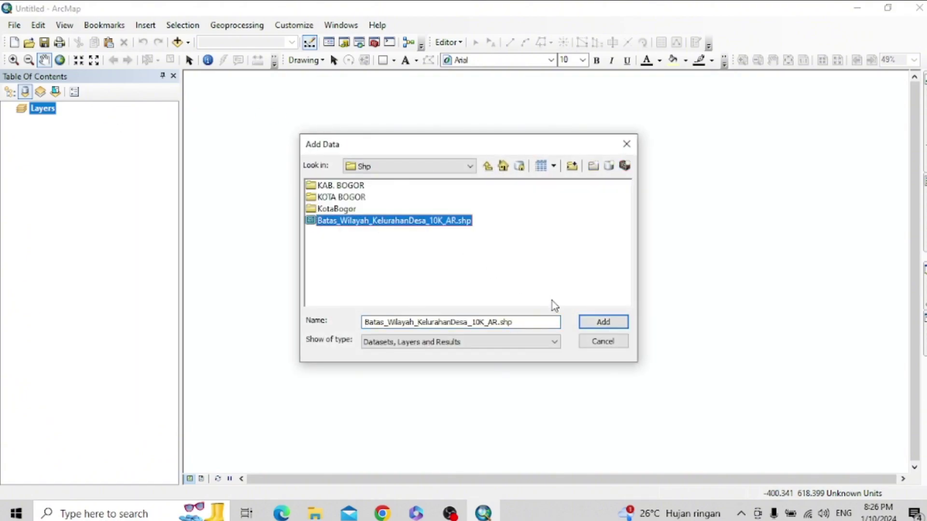
click(602, 322)
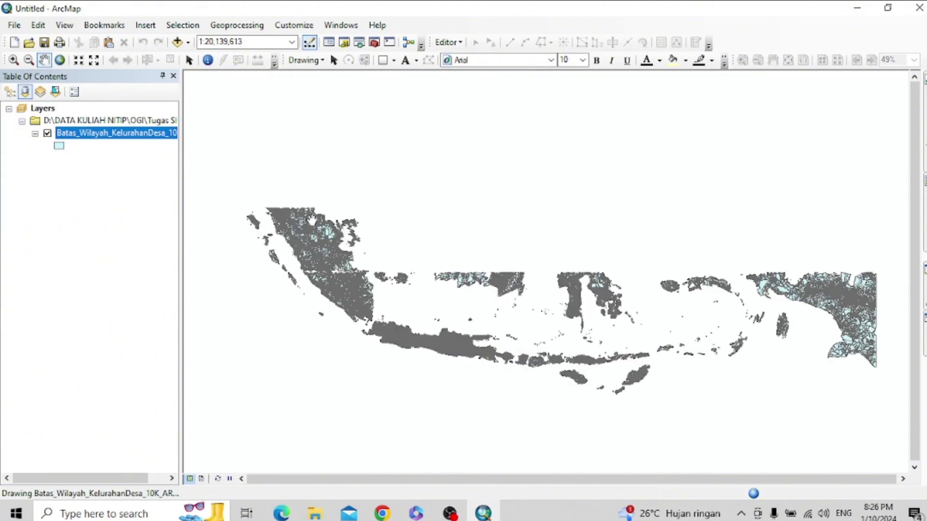
click(66, 147)
click(59, 145)
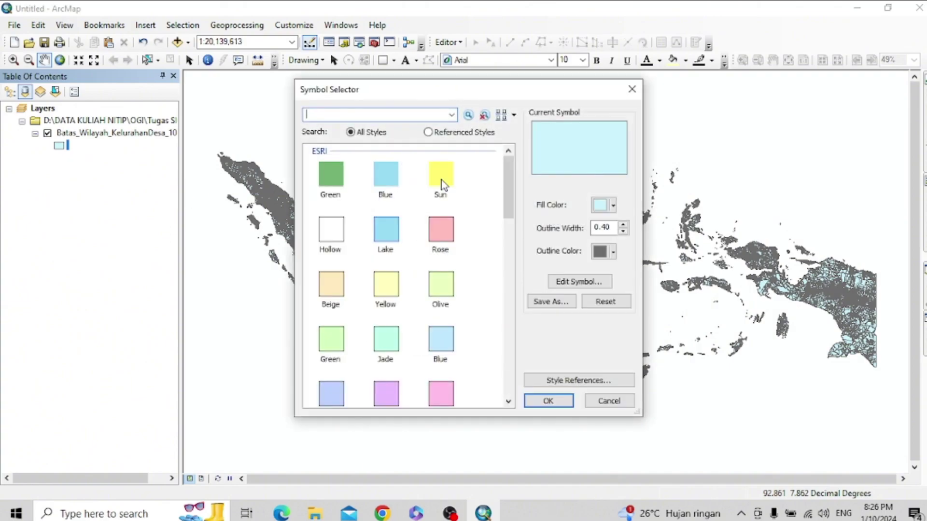
click(613, 205)
click(605, 227)
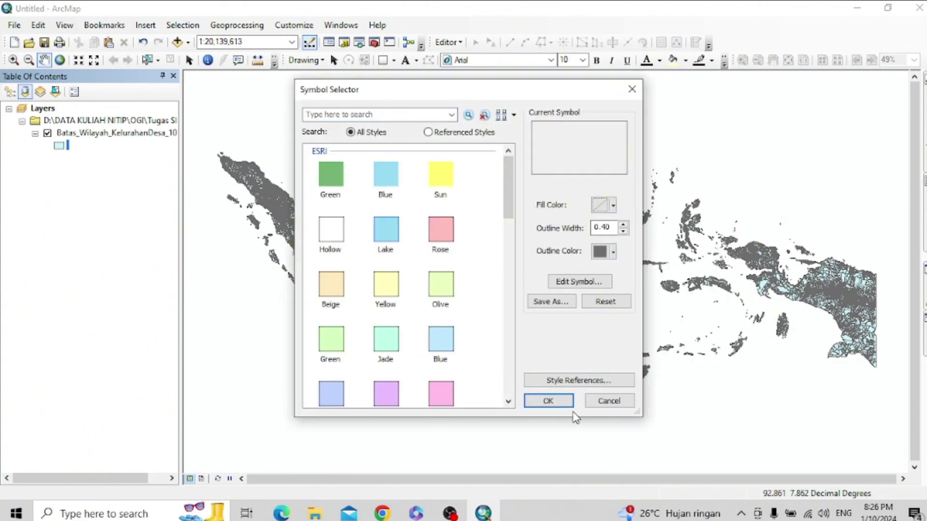
click(565, 401)
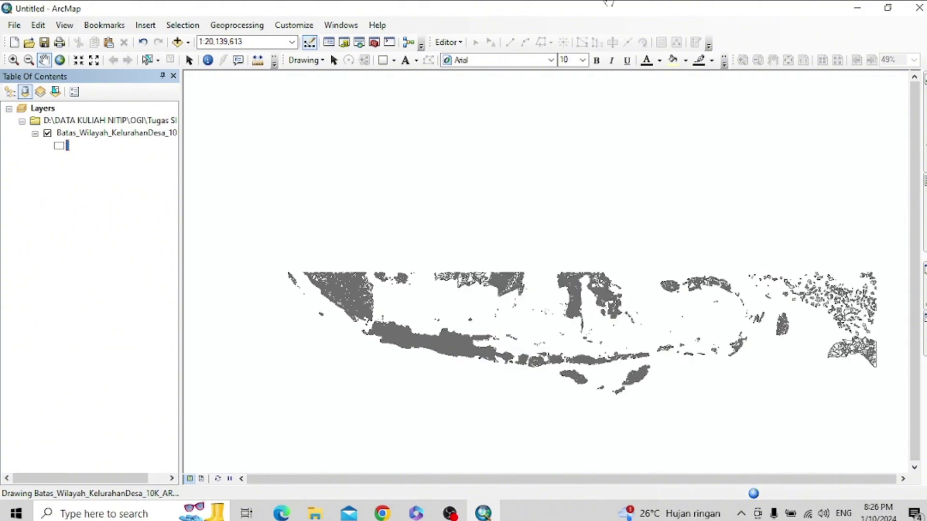
- Open the boundary layer's attribute table and its Select By Attributes dialog
right_click(97, 135)
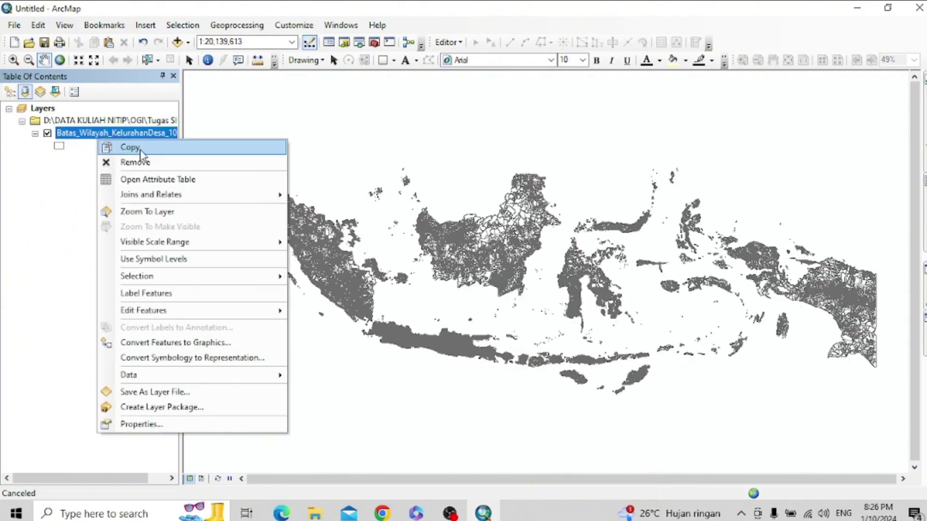
click(155, 179)
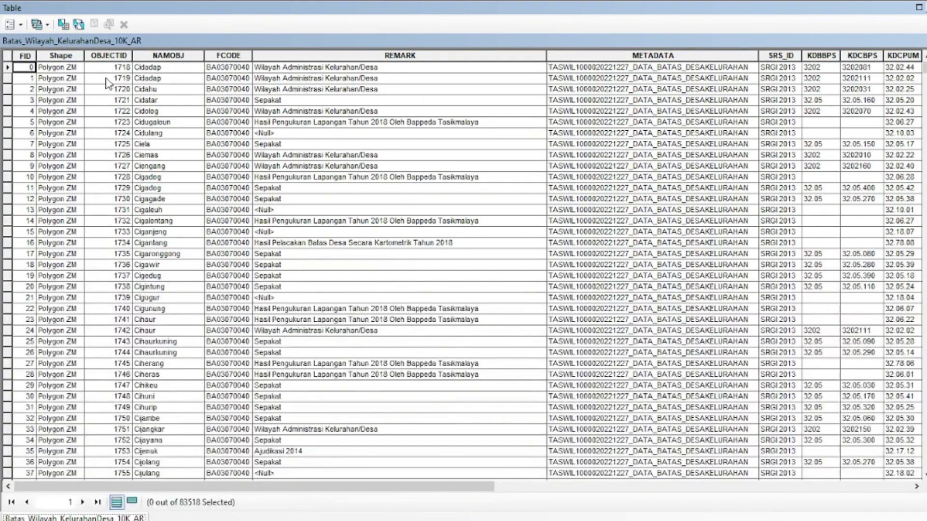
click(19, 25)
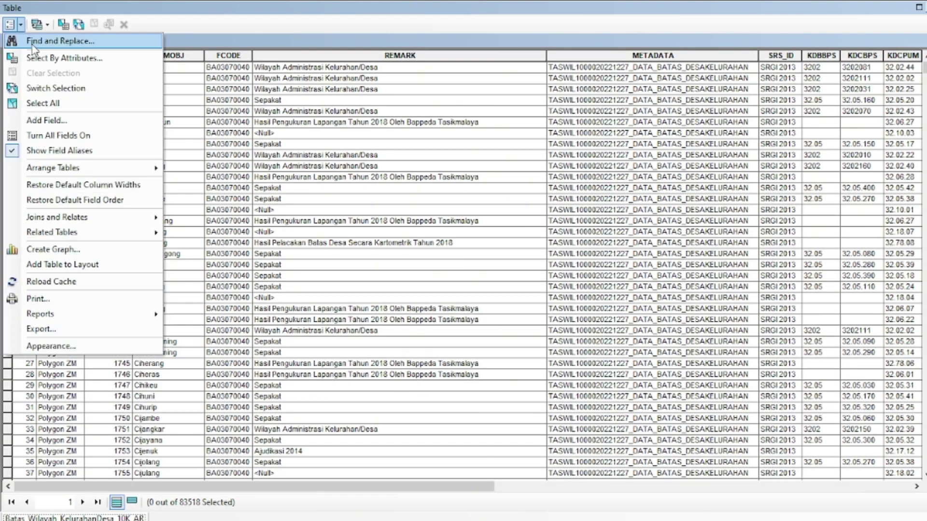
click(38, 53)
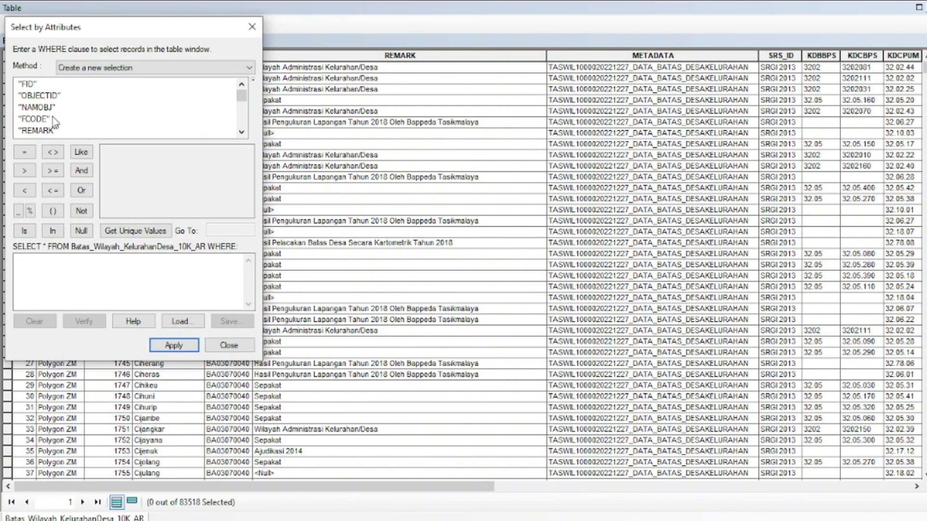
scroll(45, 129, down, 8)
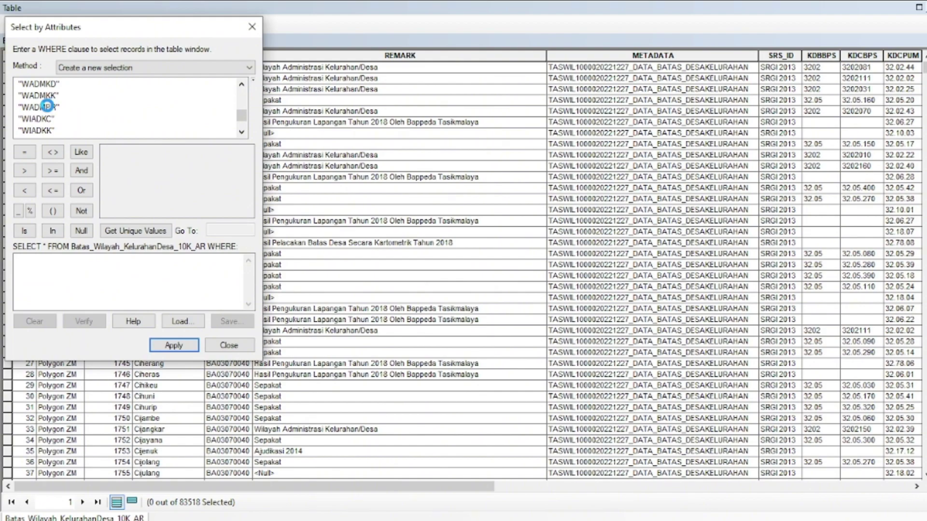
- Apply the query "WADMPR" = 'Jawa Barat' to select 5957 villages, then close the table
double_click(48, 107)
click(24, 152)
click(157, 233)
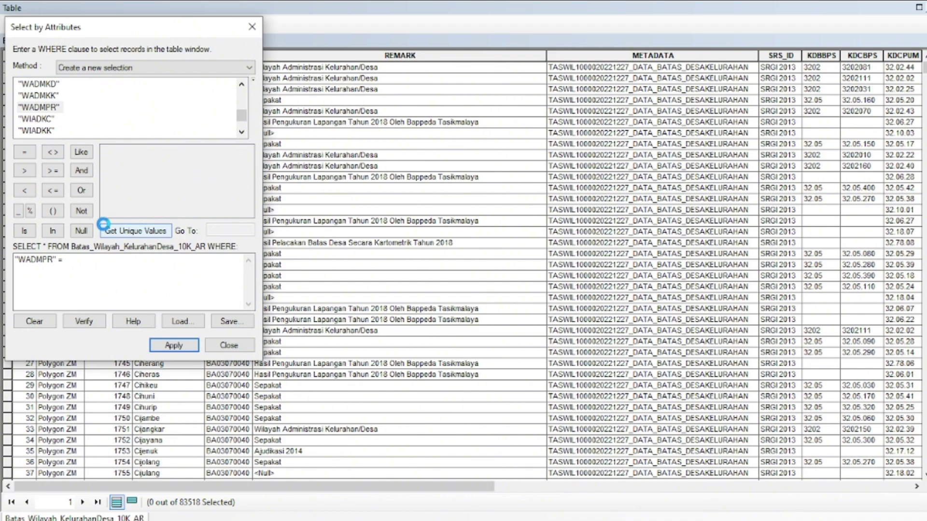
scroll(126, 188, down, 3)
click(127, 155)
double_click(126, 154)
click(176, 346)
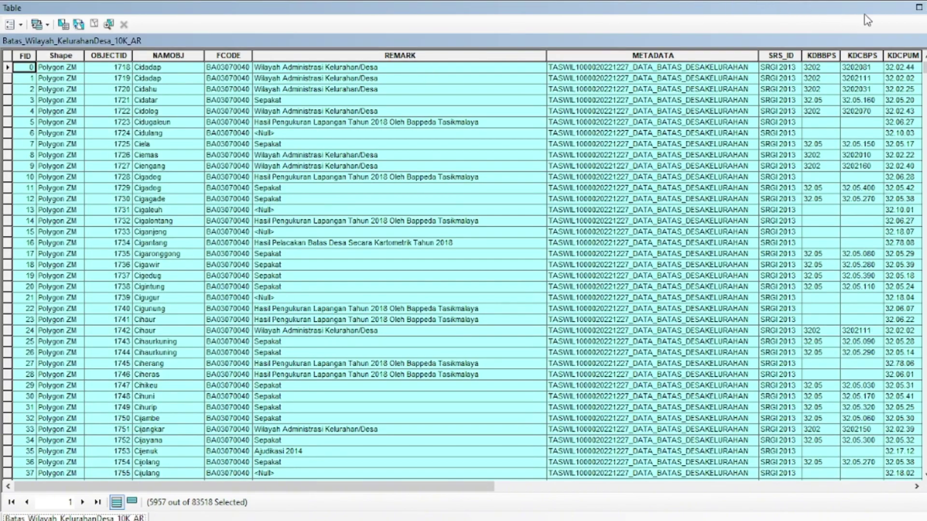
click(926, 7)
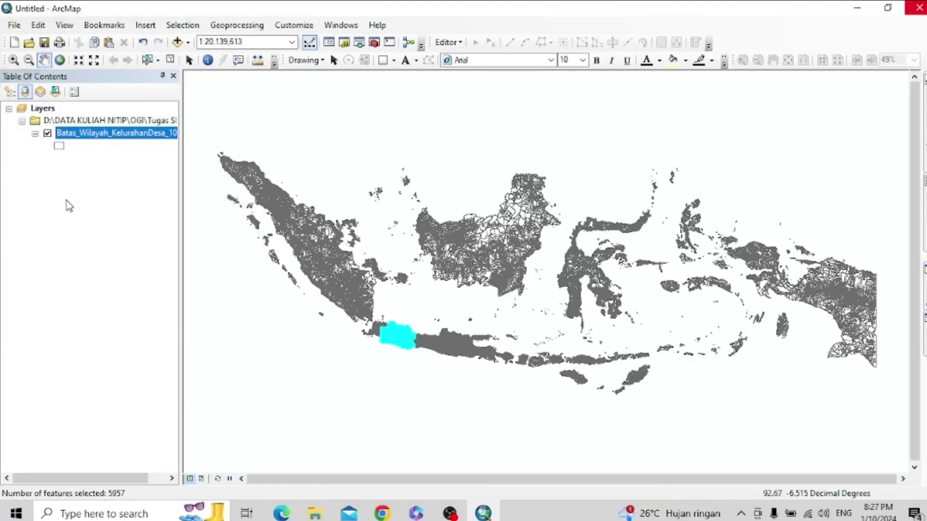
- Export the selected West Java features to Jawa_Barat.shp and add it to the map
right_click(85, 133)
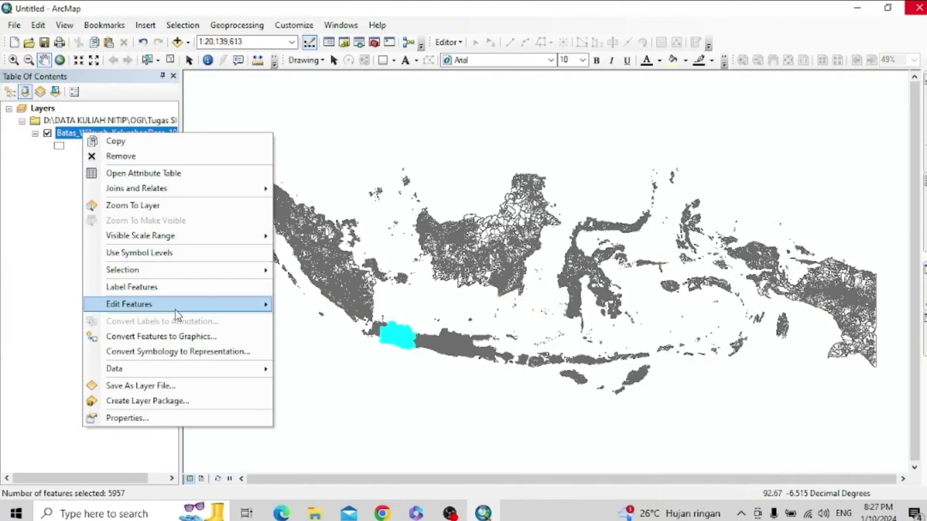
mouse_move(189, 372)
click(309, 384)
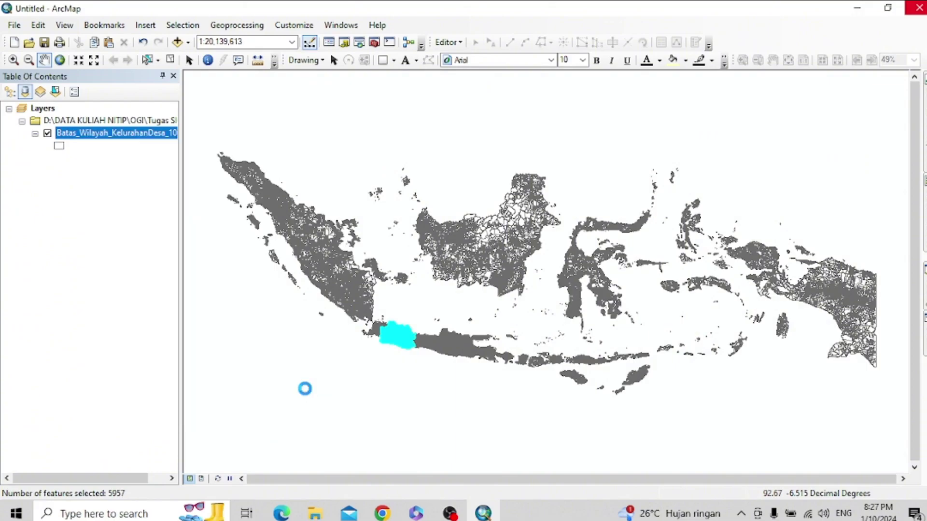
click(585, 279)
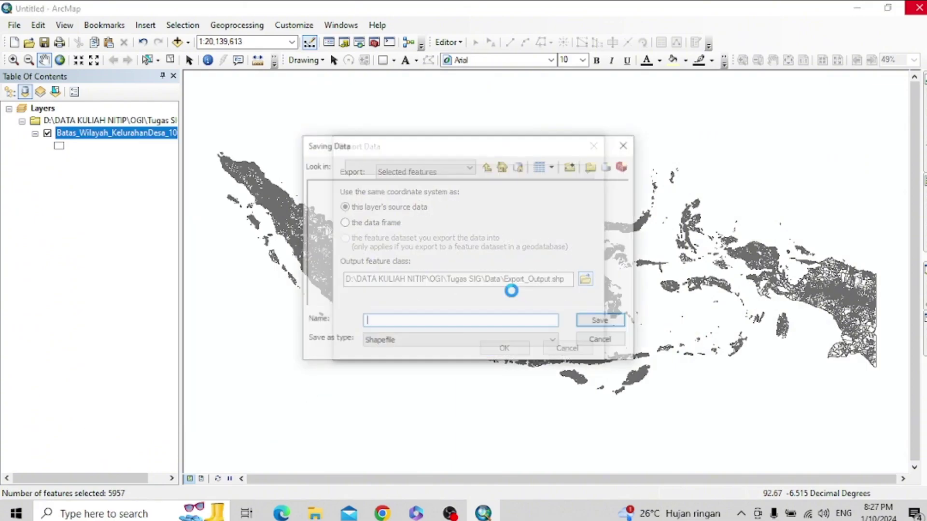
drag(415, 322, 340, 322)
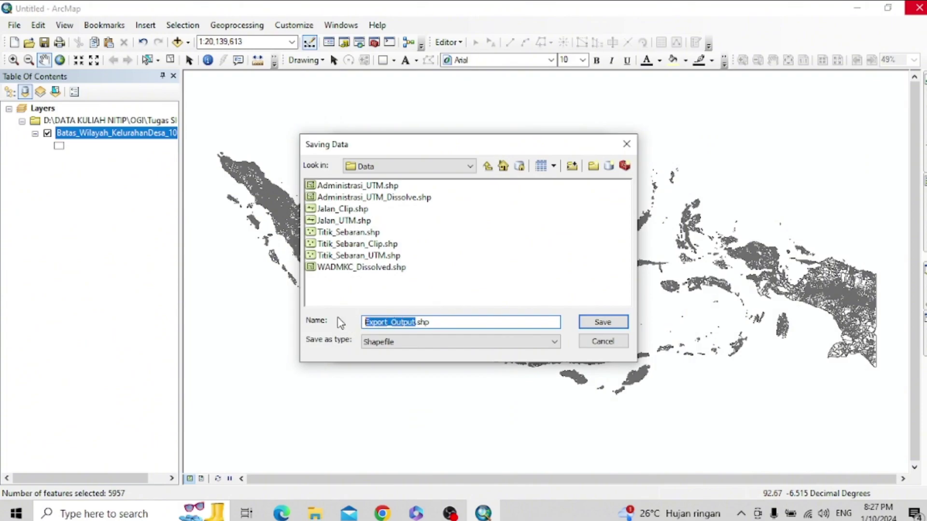
text(1)
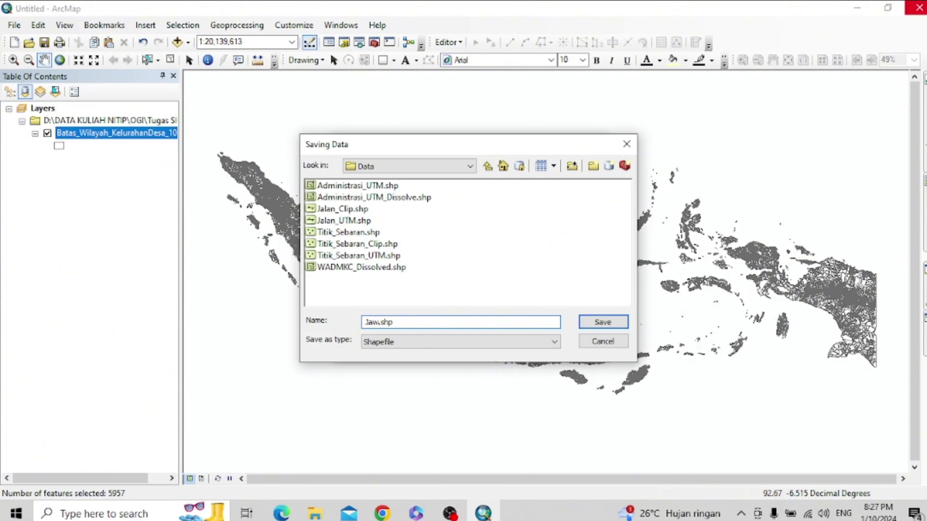
text(Jawa_Barat)
click(601, 326)
click(502, 347)
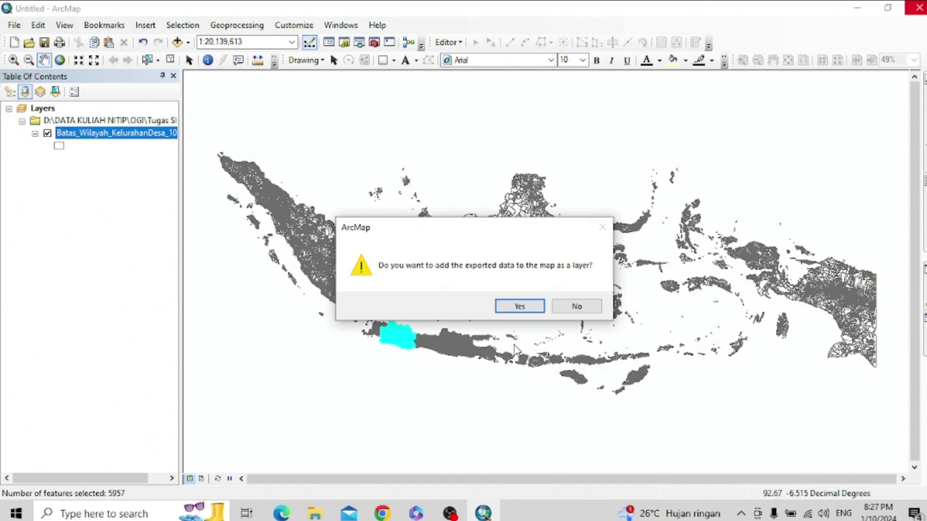
click(529, 306)
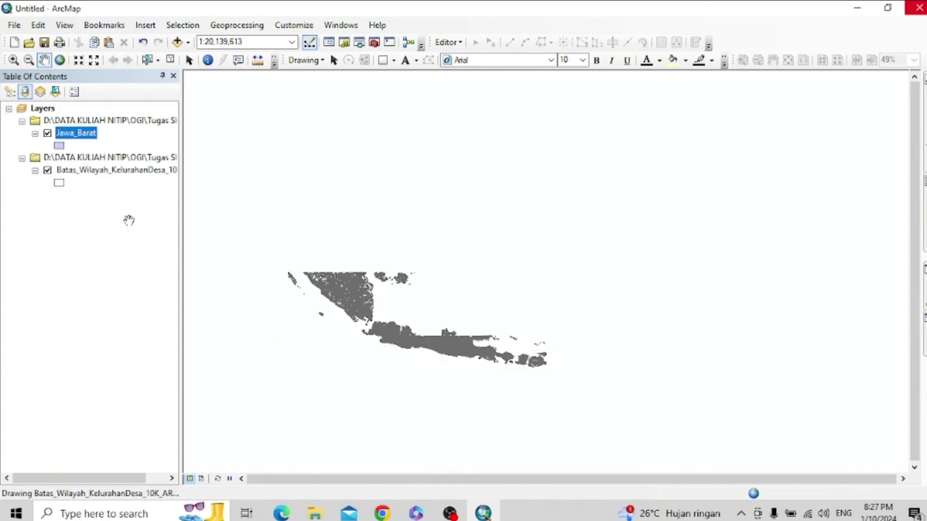
- Remove the nationwide village-boundary layer and search for the dissolve tools
right_click(74, 172)
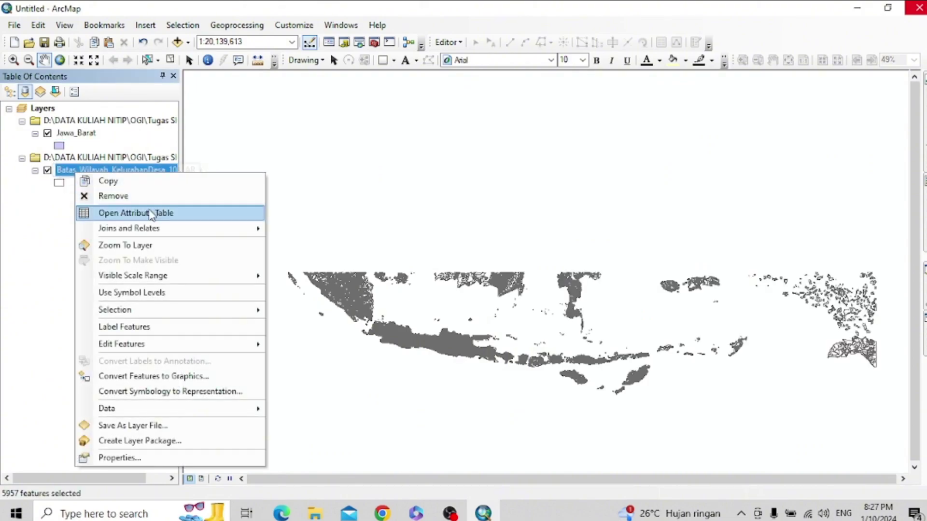
click(140, 197)
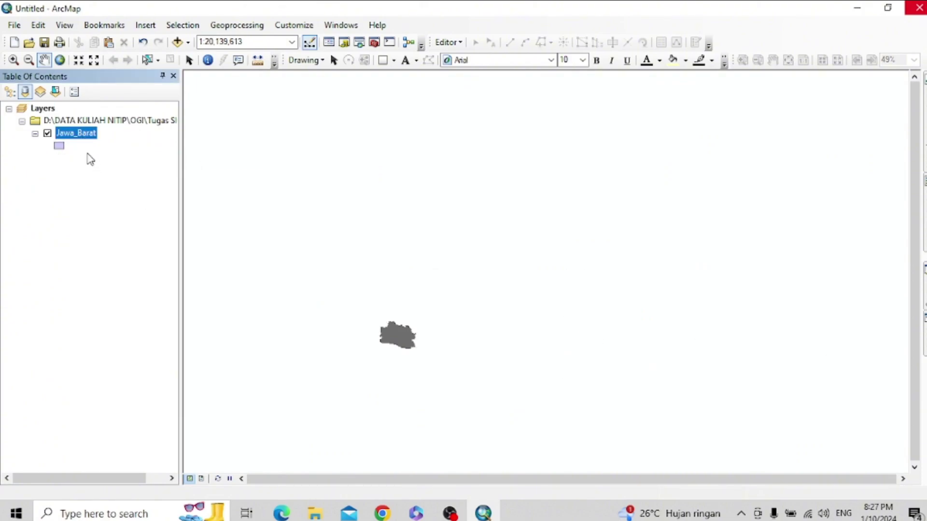
click(924, 316)
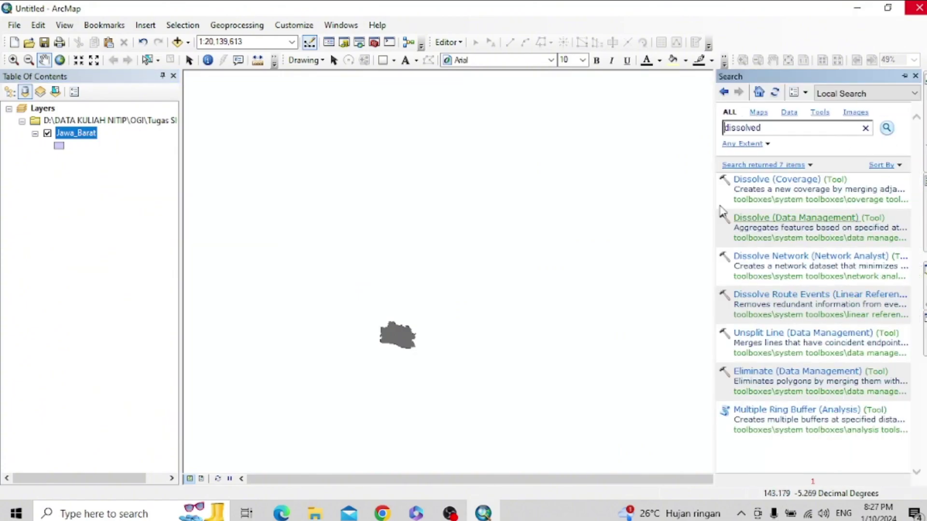
- Run Dissolve (Data Management) on Jawa_Barat by WADMKK, outputting JawaBarat_Dissolve.shp in Data
click(767, 217)
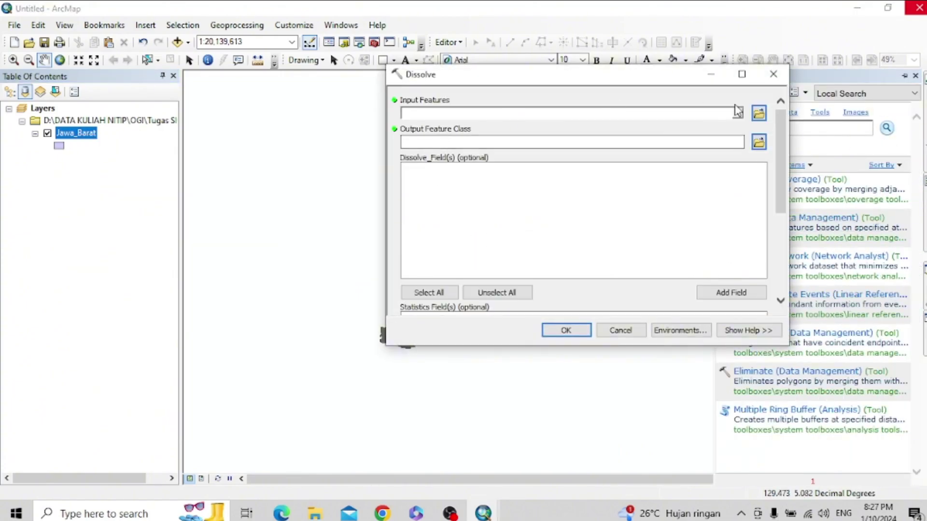
click(613, 113)
click(449, 126)
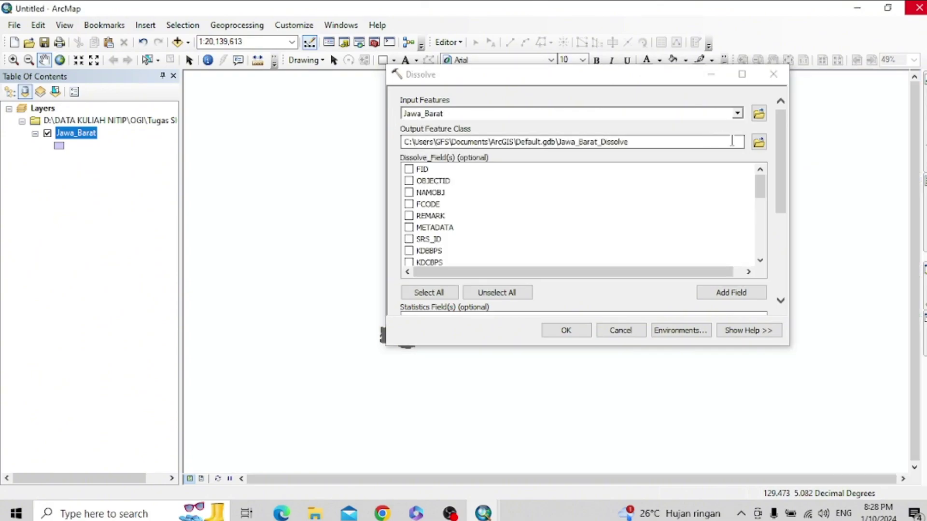
scroll(419, 246, down, 5)
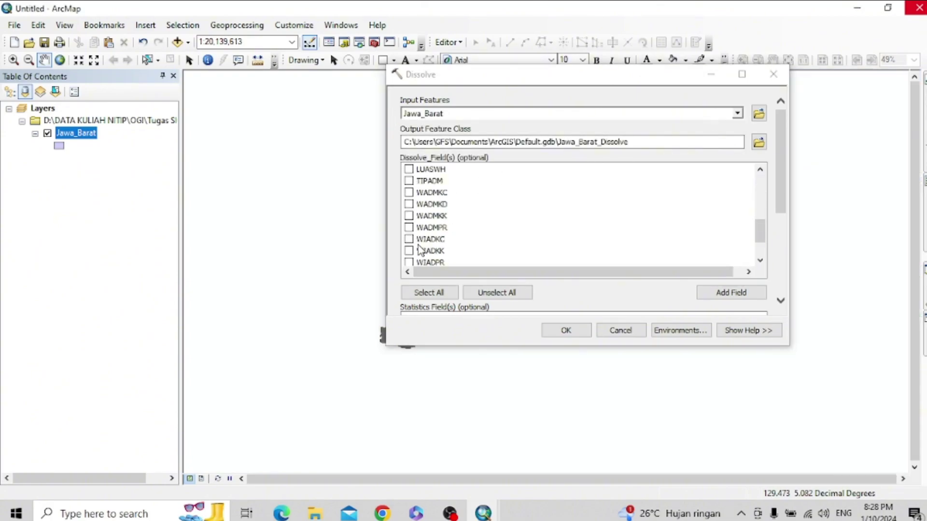
click(416, 218)
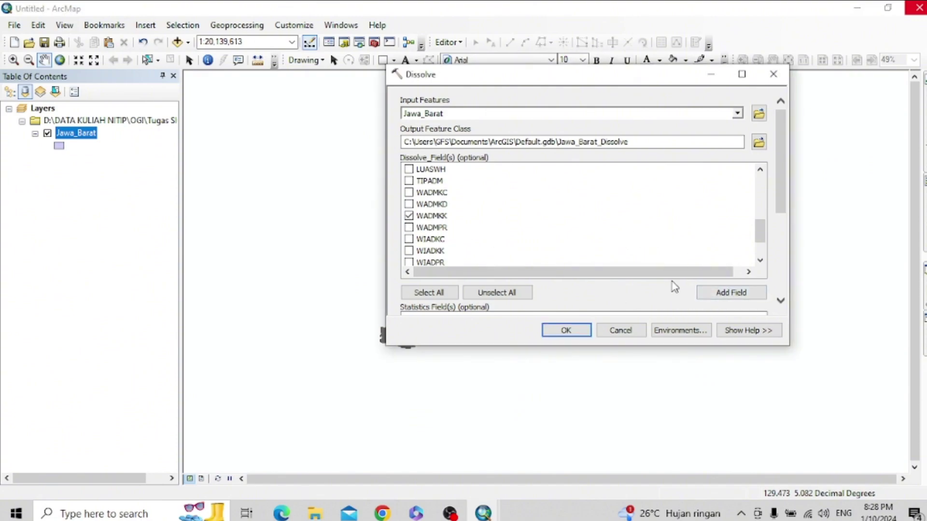
click(758, 147)
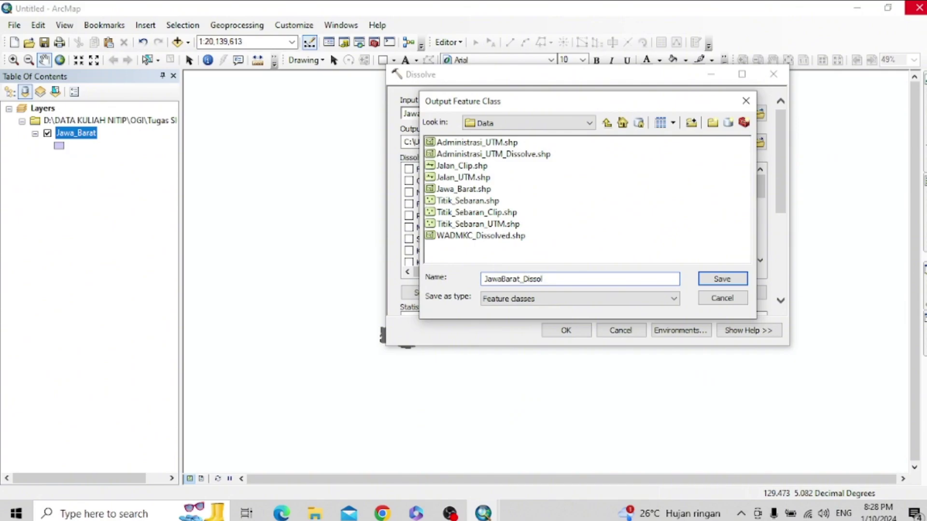
click(715, 282)
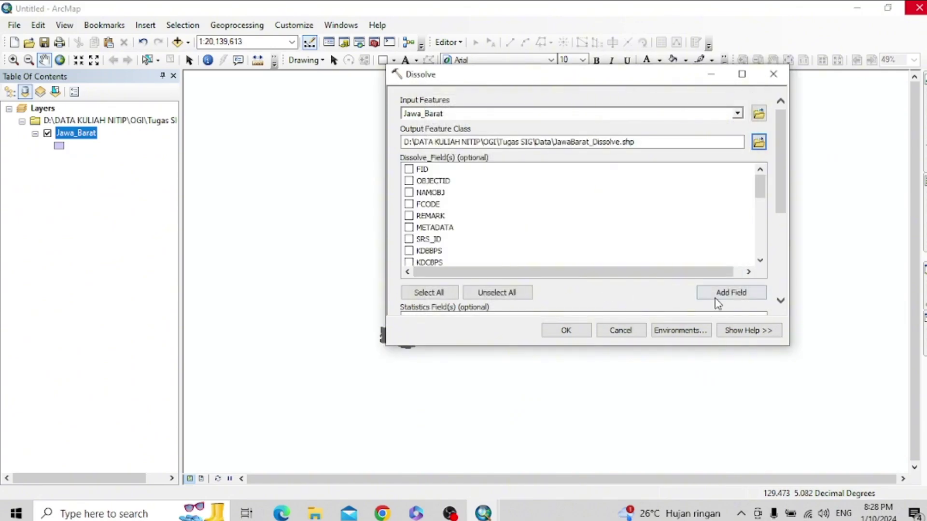
click(577, 331)
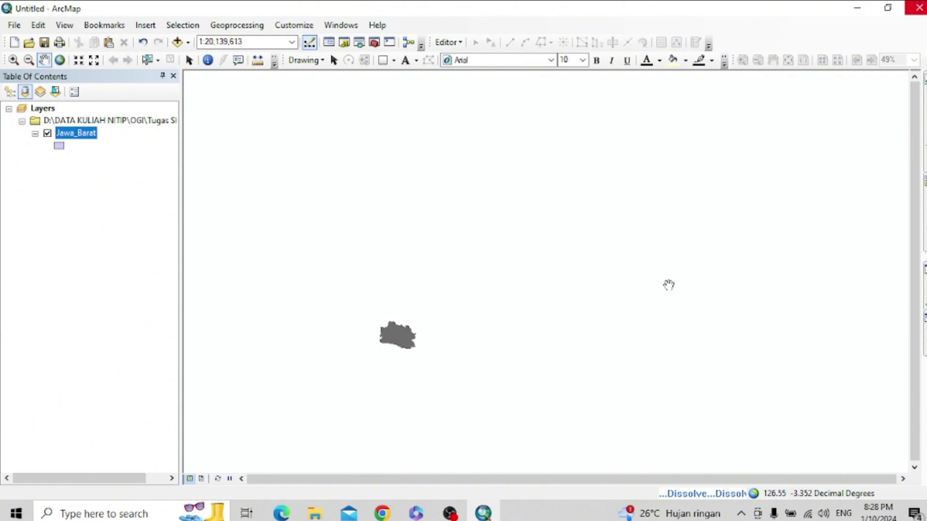
- Zoom into the dissolved map and remove the undissolved Jawa_Barat layer, leaving JawaBarat_Dissolve
scroll(397, 335, down, 4)
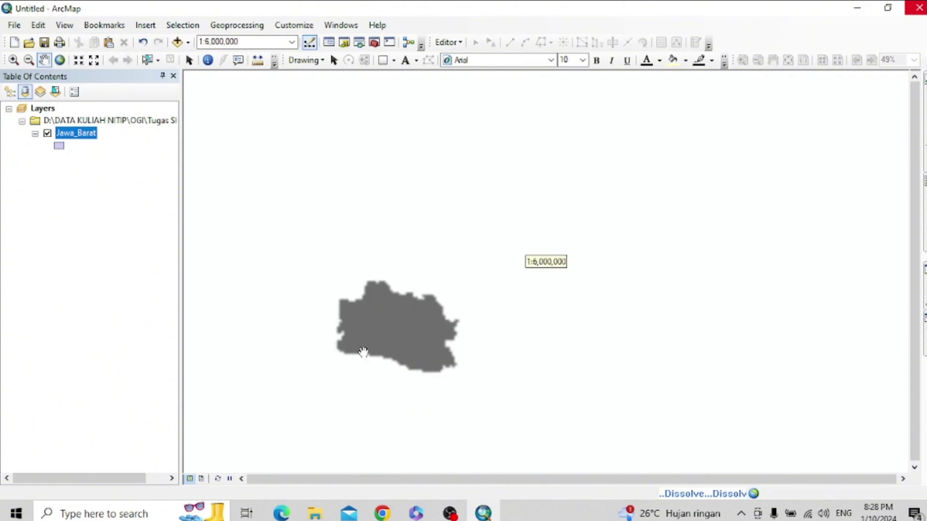
scroll(367, 349, down, 3)
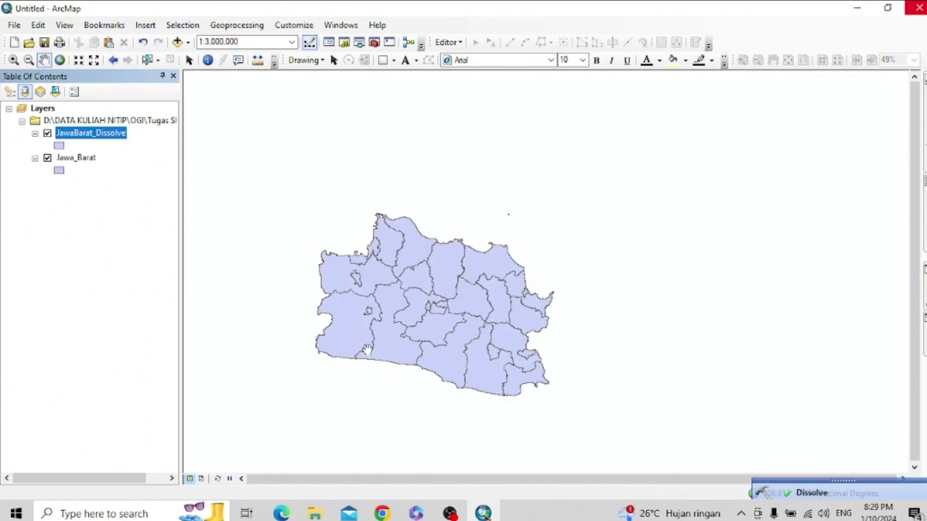
click(73, 159)
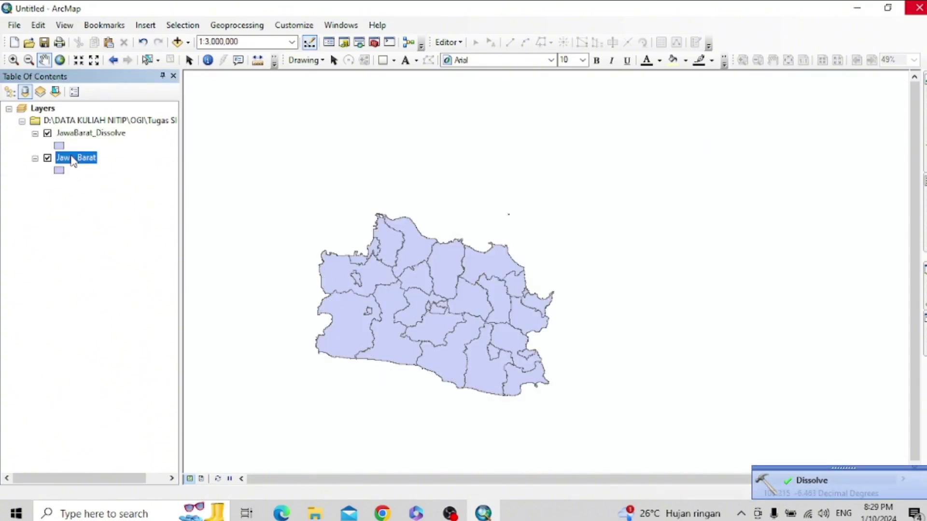
right_click(73, 159)
click(151, 180)
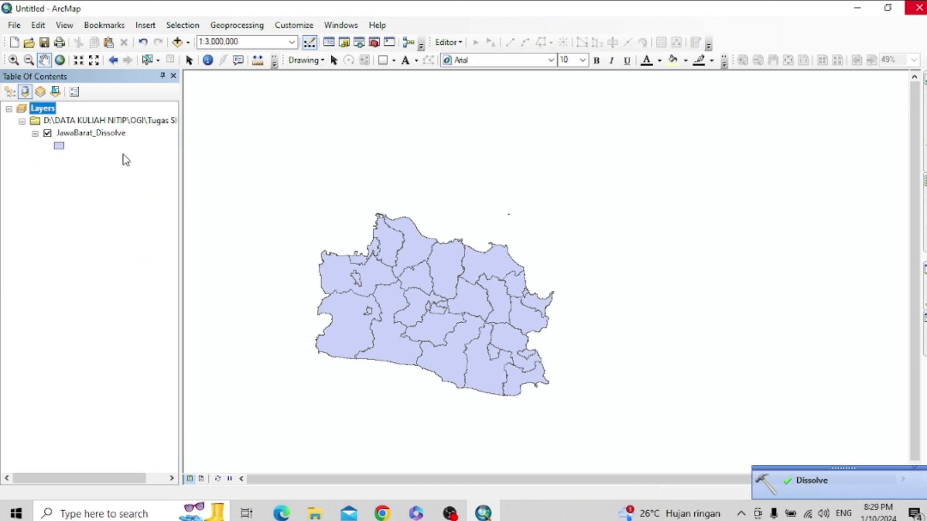
click(88, 210)
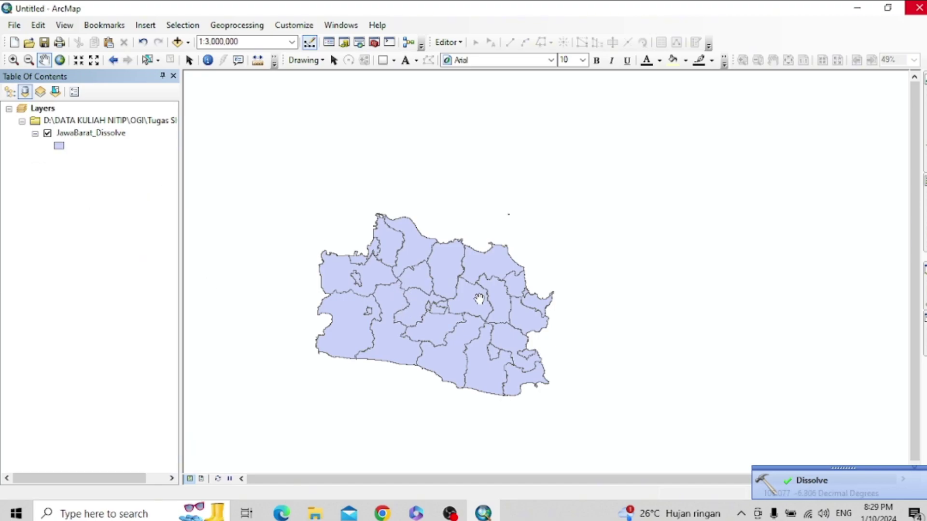
mouse_move(484, 513)
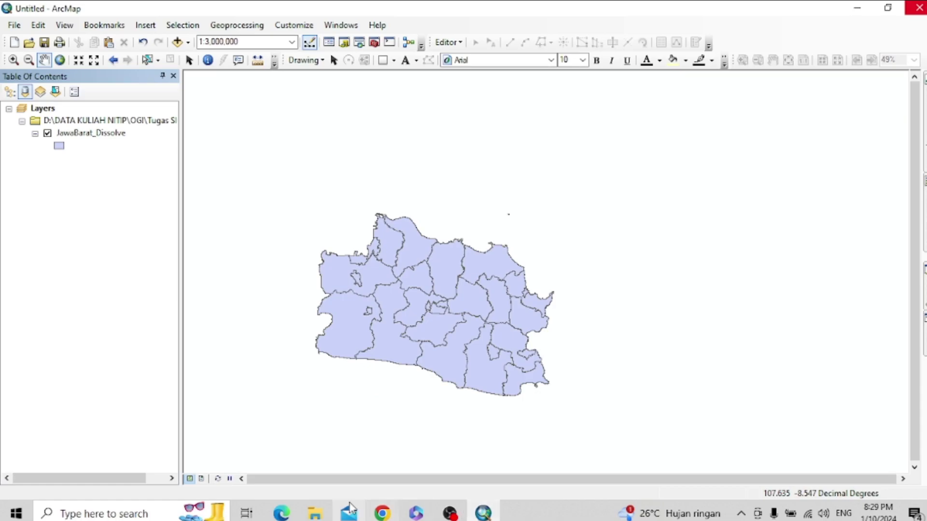
mouse_move(315, 512)
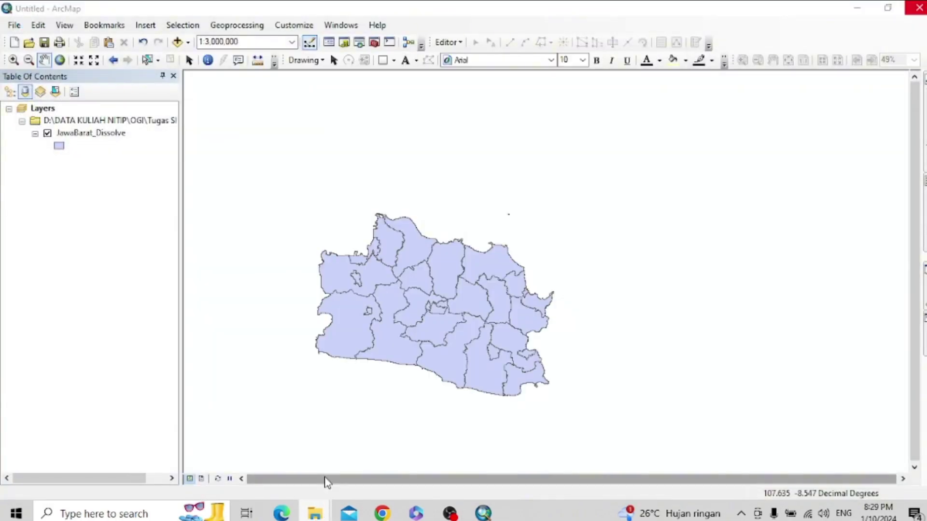
- In a new Explorer window, browse D: > DATA KULIAH NITIP > OGI > Tugas SIG > Shp
right_click(316, 513)
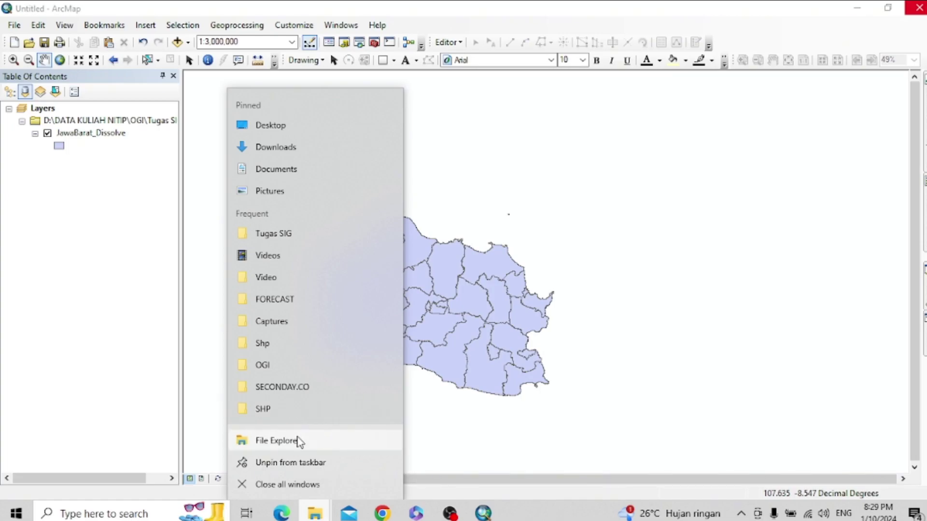
click(300, 441)
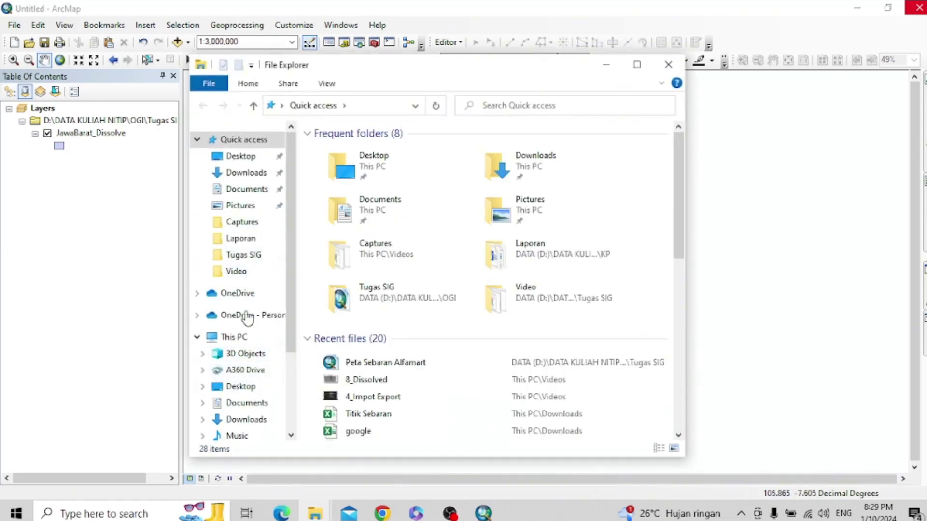
click(243, 409)
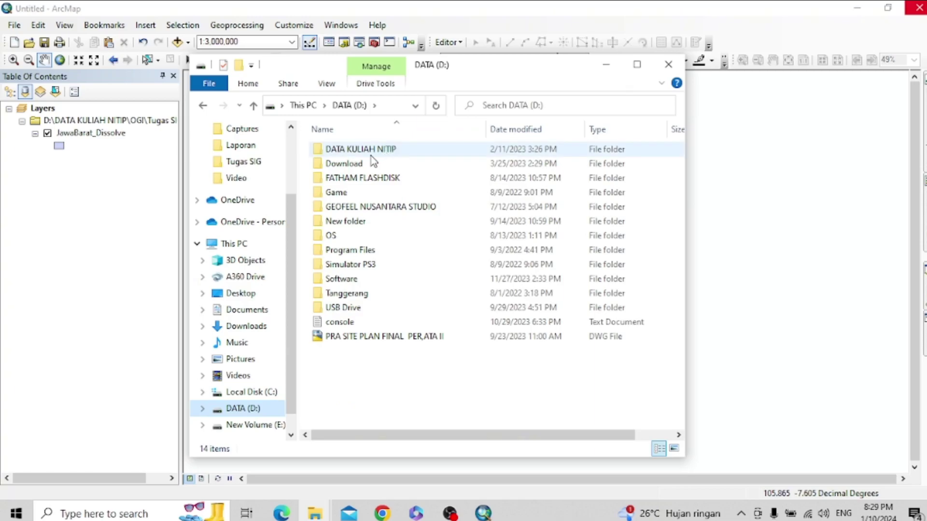
double_click(355, 149)
double_click(358, 222)
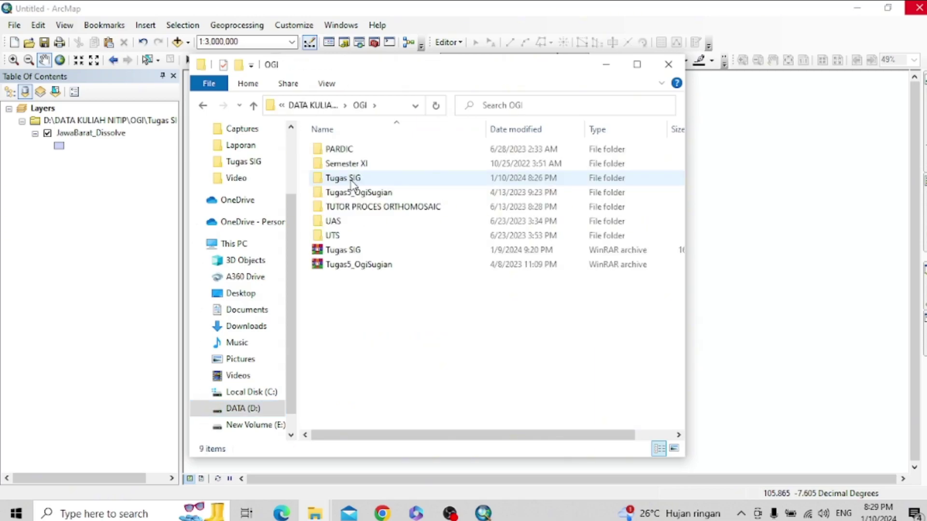
double_click(352, 181)
double_click(352, 182)
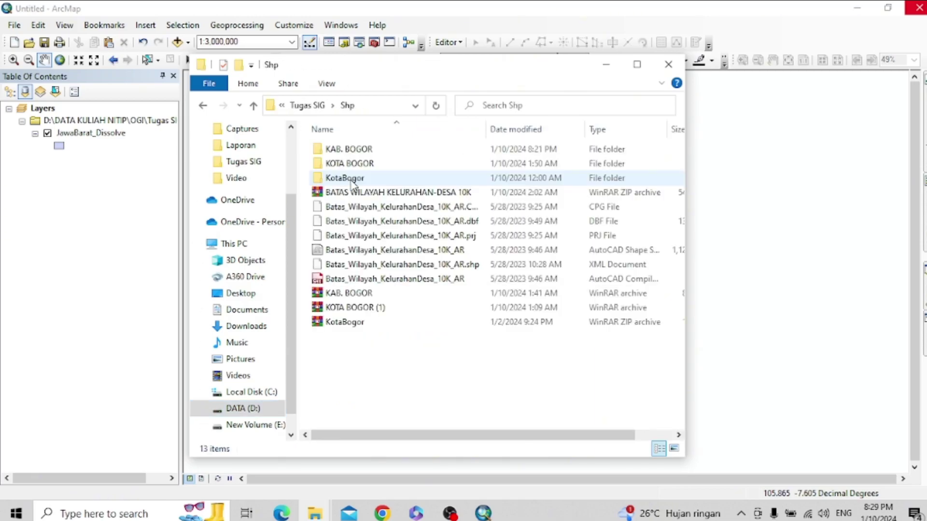
- Review the shapefiles in Tugas SIG's Data folder, then return to ArcMap's File menu
click(254, 105)
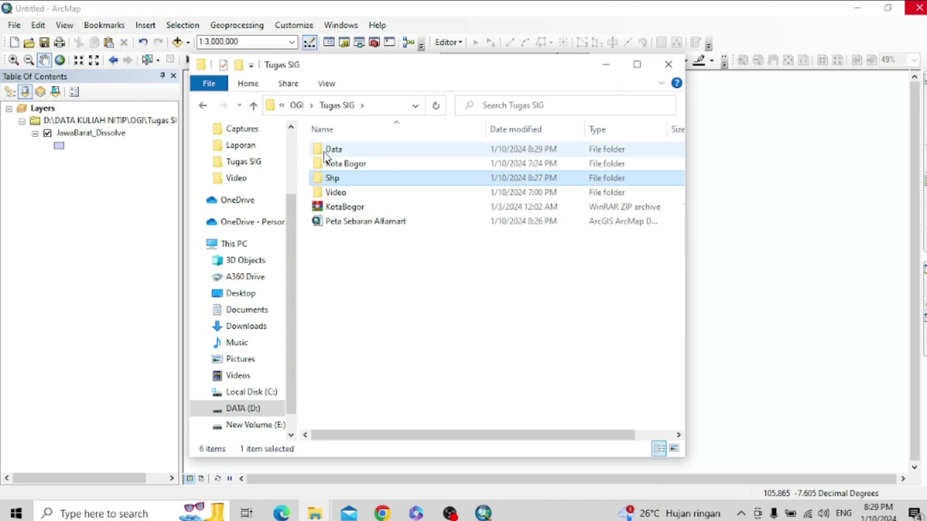
double_click(333, 150)
scroll(377, 241, down, 7)
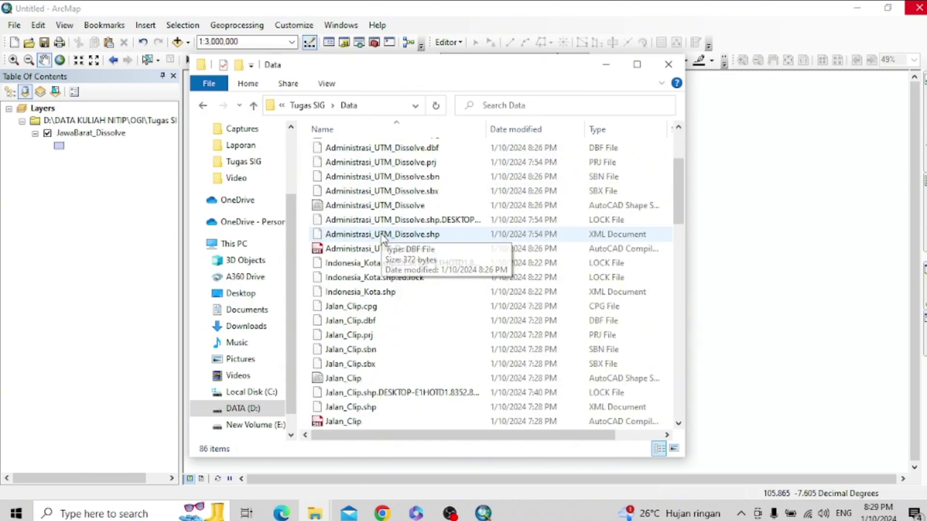
scroll(370, 266, down, 9)
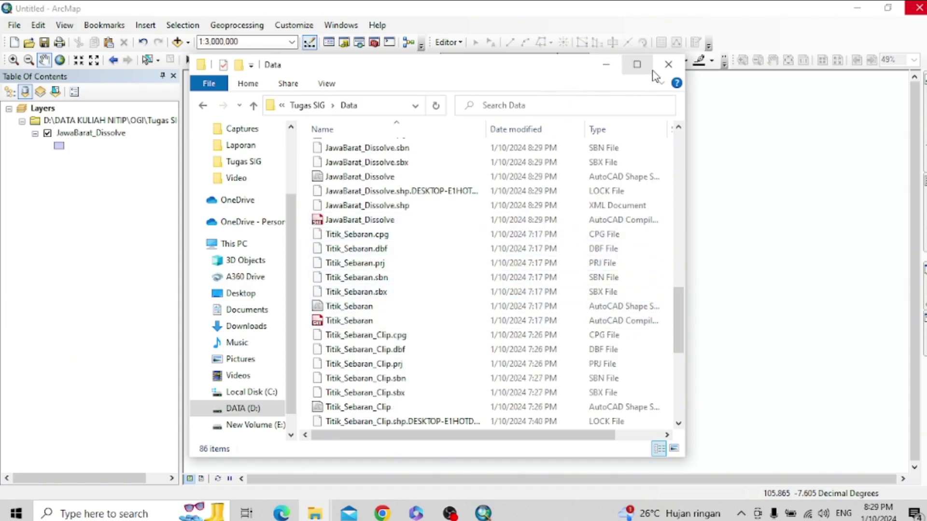
click(607, 64)
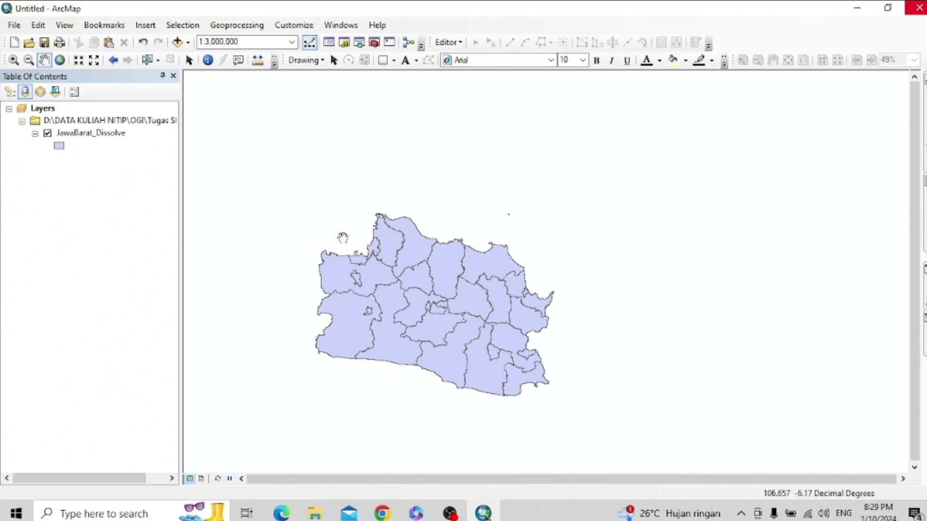
click(14, 25)
- Open the Peta Sebaran Alfamart map document without saving the Untitled map
click(72, 55)
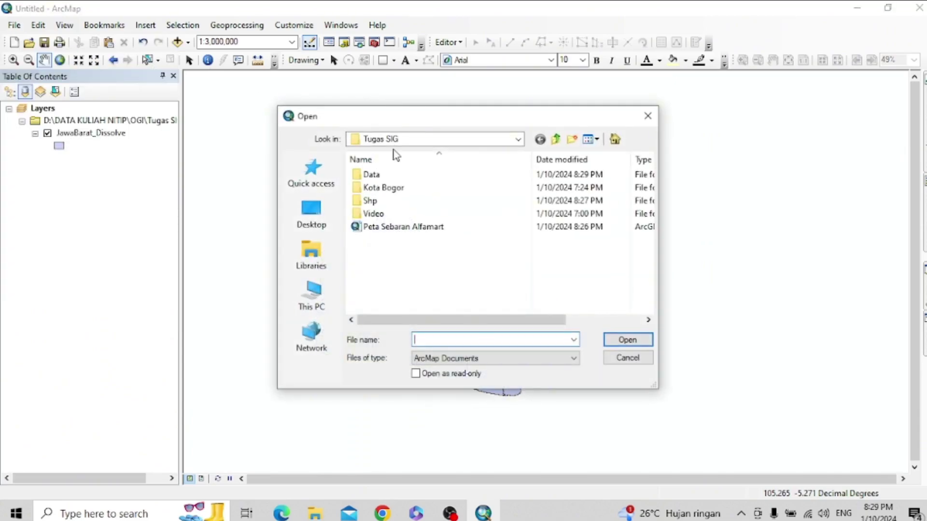
click(391, 231)
click(628, 340)
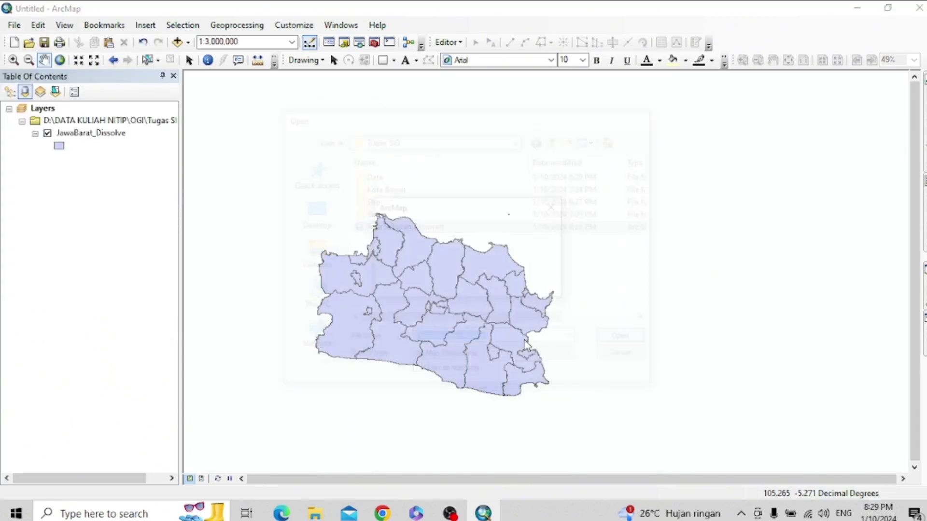
click(472, 286)
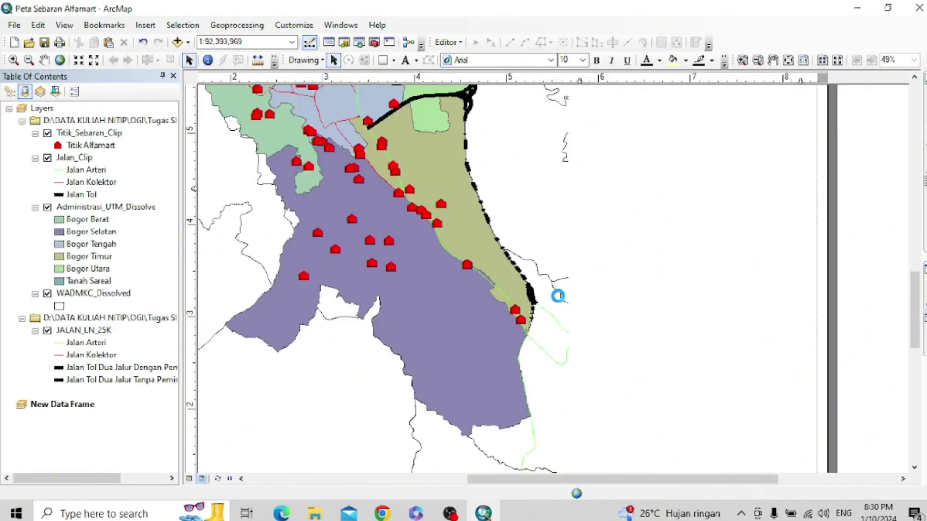
- Add JawaBarat_Dissolve.shp from the Data folder to the New Data Frame
click(53, 405)
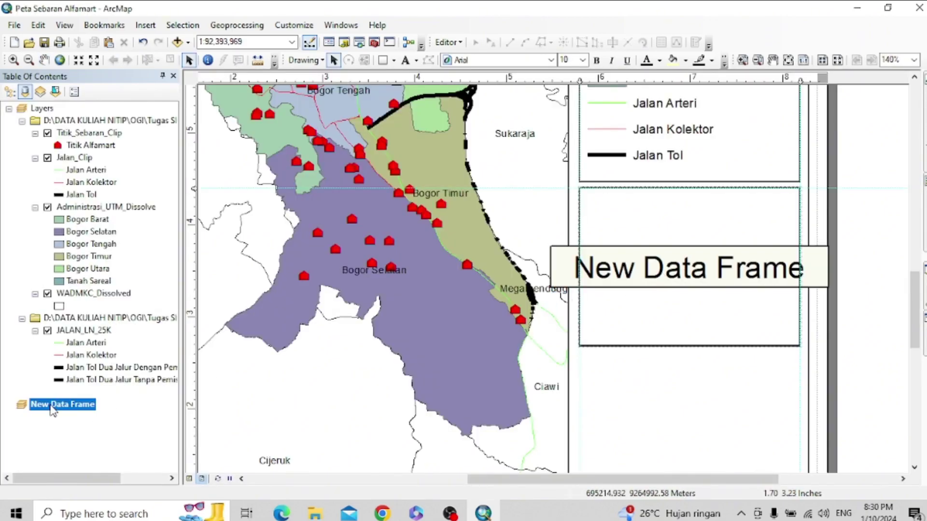
right_click(53, 406)
click(106, 101)
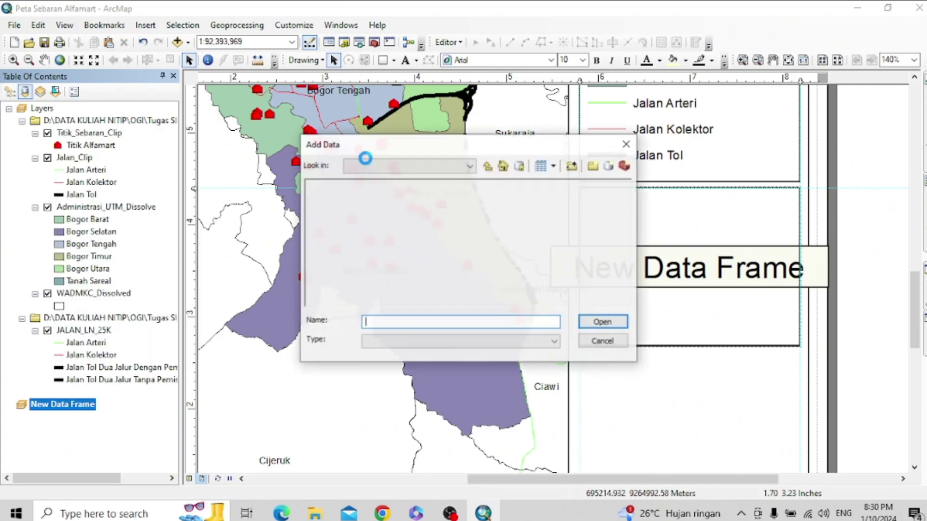
click(489, 168)
double_click(326, 187)
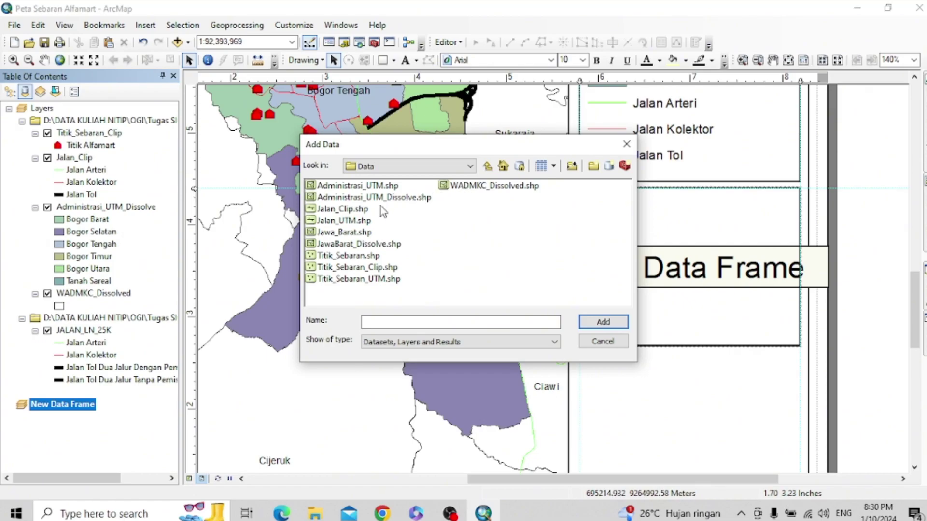
click(383, 245)
click(590, 322)
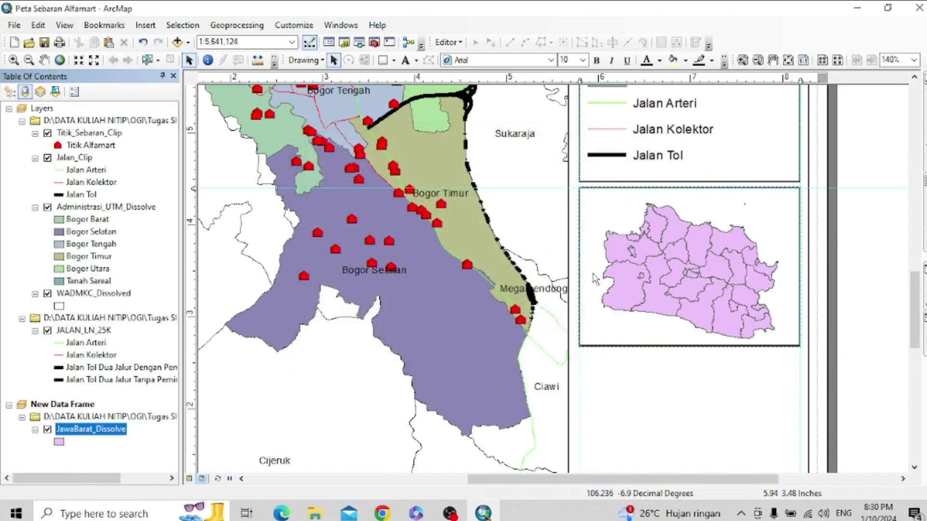
- Give JawaBarat_Dissolve a Hollow symbol so only the regency outlines show in the inset
click(56, 443)
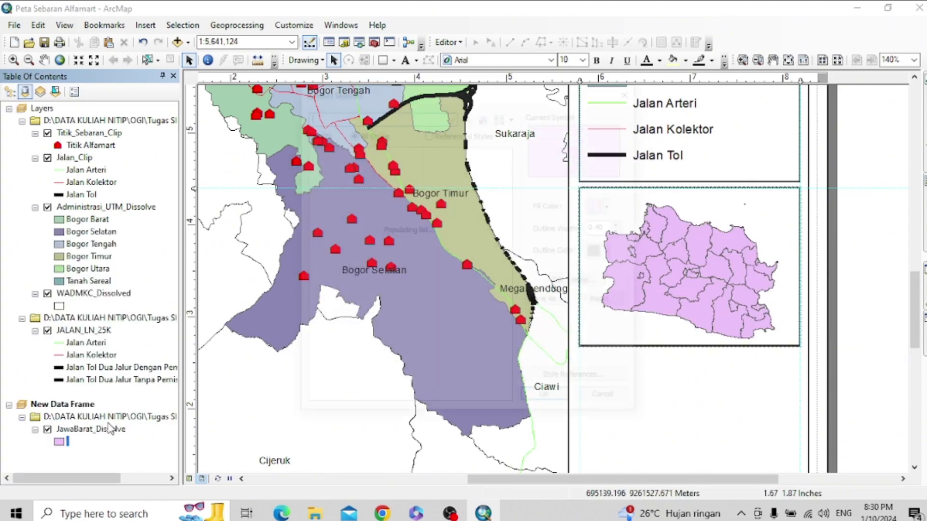
click(331, 244)
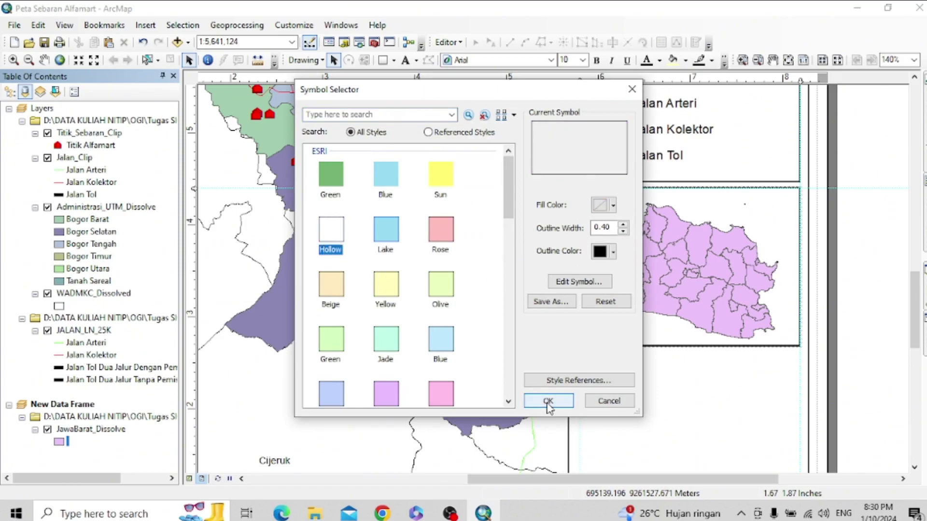
click(548, 400)
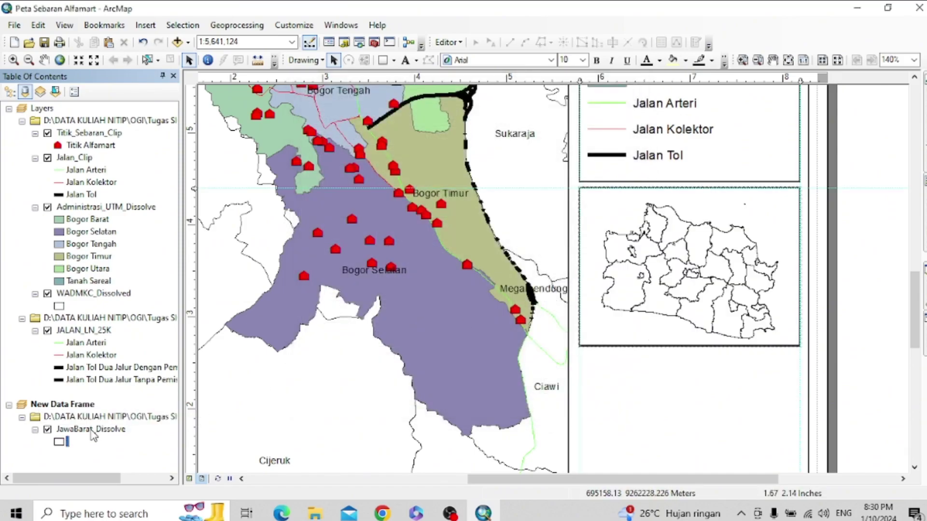
right_click(92, 431)
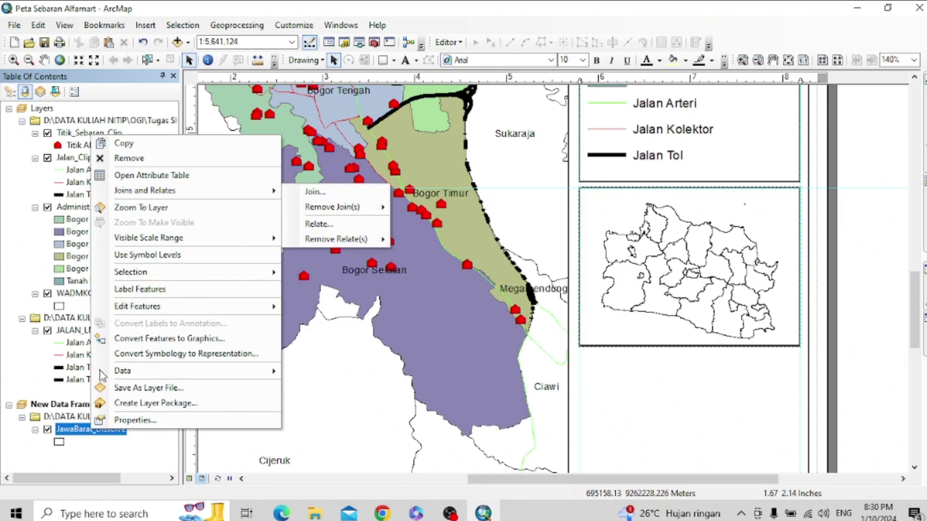
- Add Administrasi_UTM_Dissolve.shp to the New Data Frame inset
right_click(55, 405)
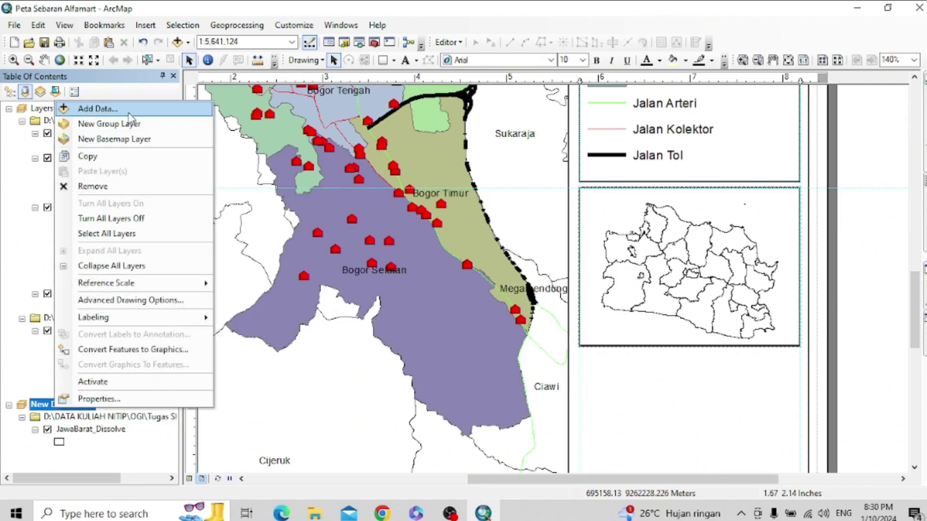
click(98, 109)
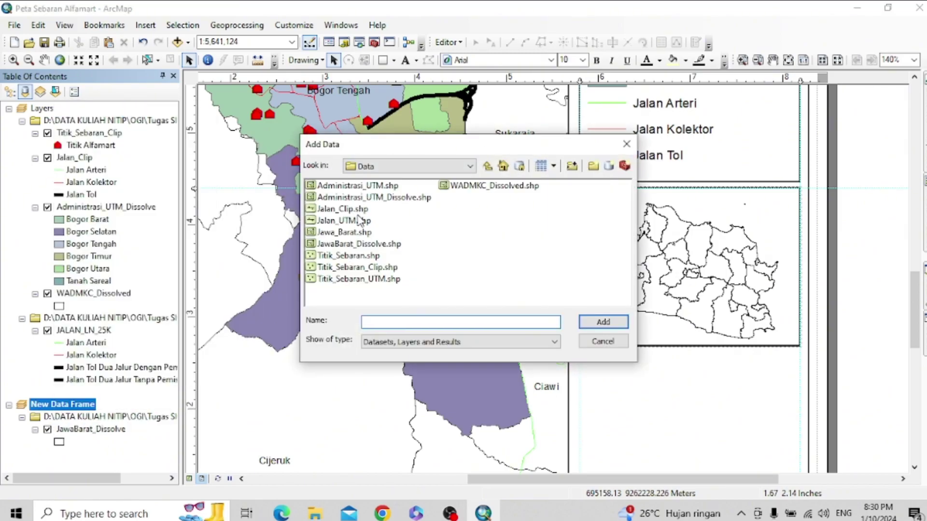
click(366, 197)
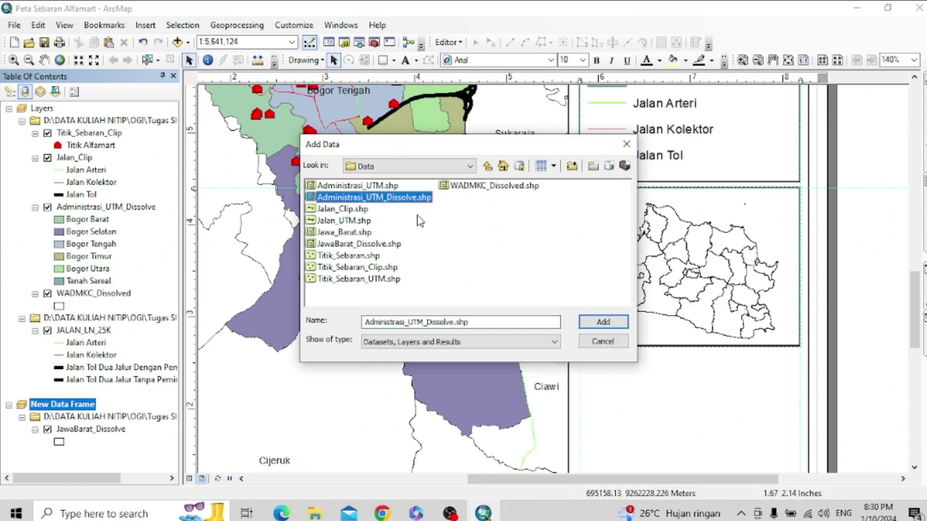
click(597, 323)
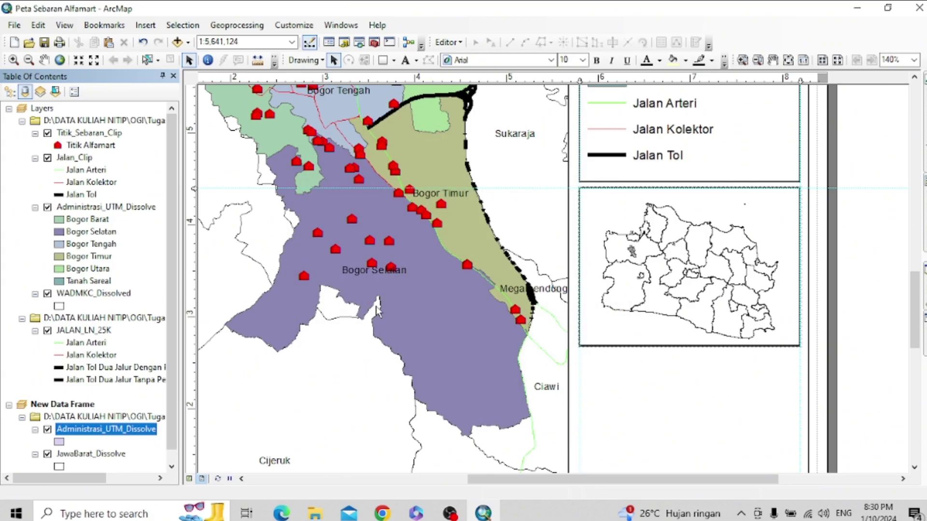
- Symbolise Administrasi_UTM_Dissolve with a solid red fill and a red outline
double_click(59, 441)
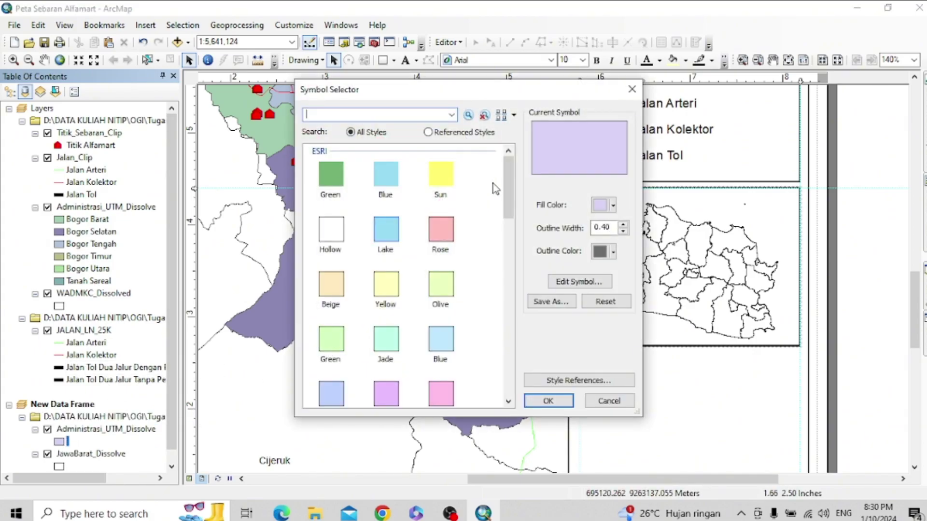
scroll(493, 183, down, 6)
scroll(493, 183, up, 6)
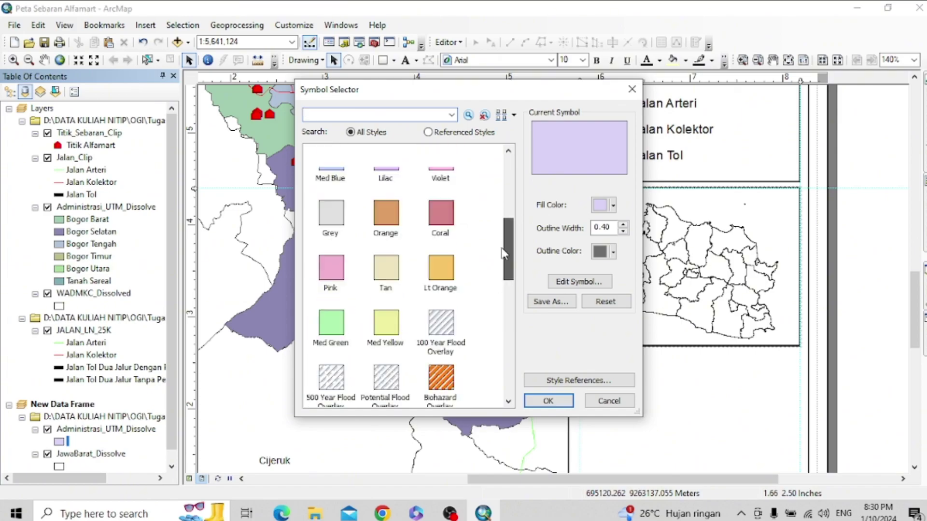
click(598, 205)
click(611, 267)
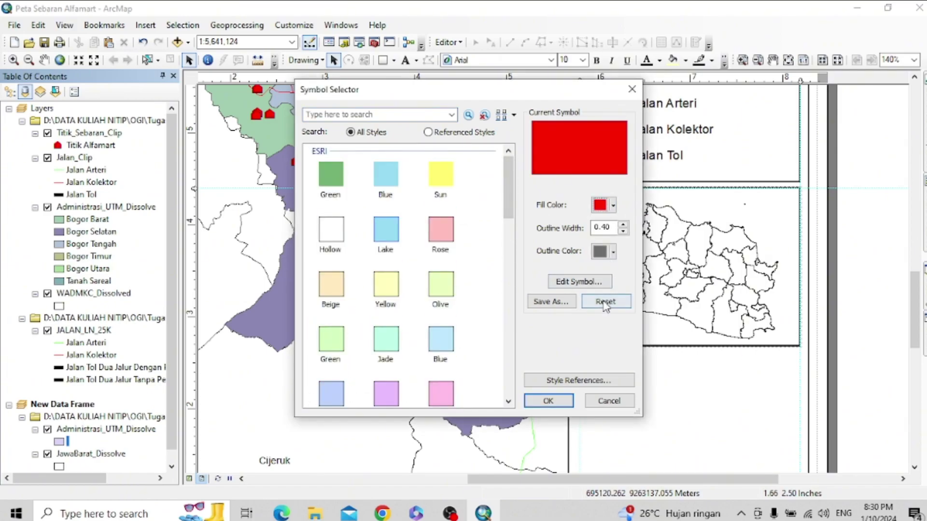
click(603, 251)
click(598, 398)
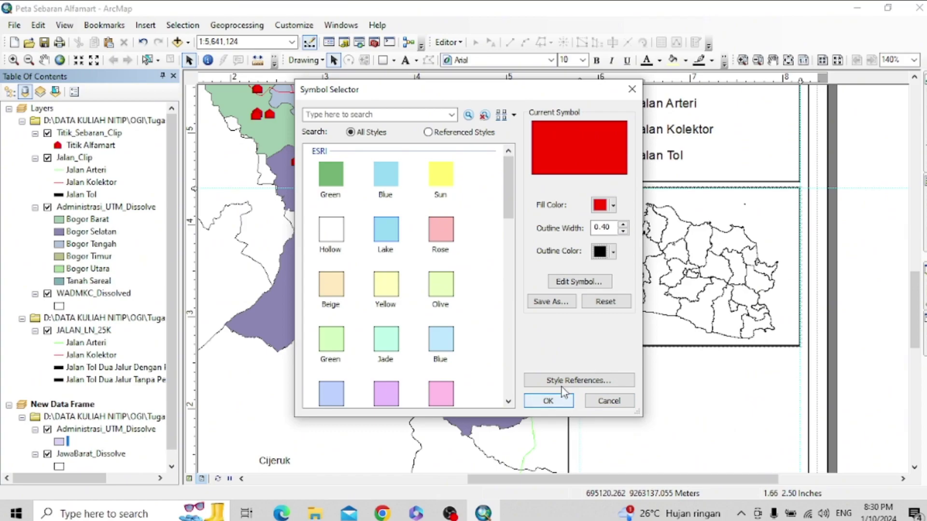
click(548, 401)
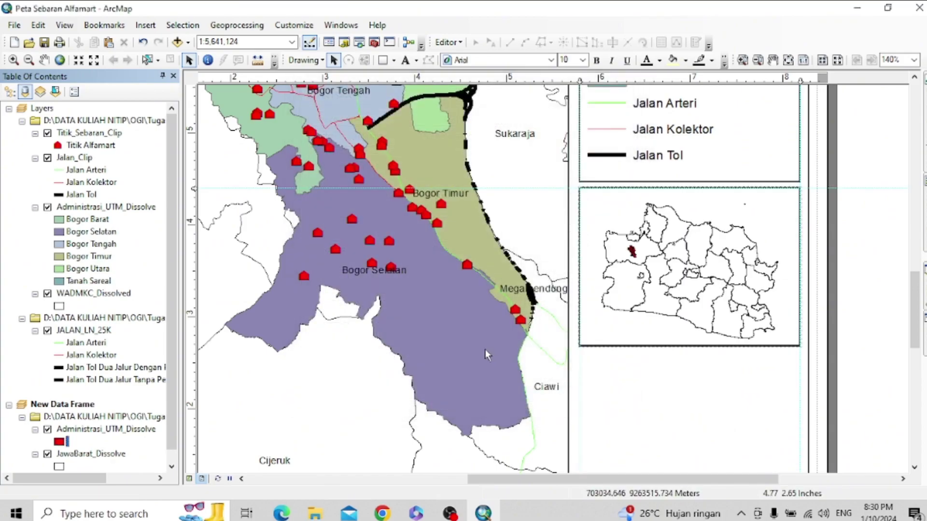
click(63, 443)
click(612, 251)
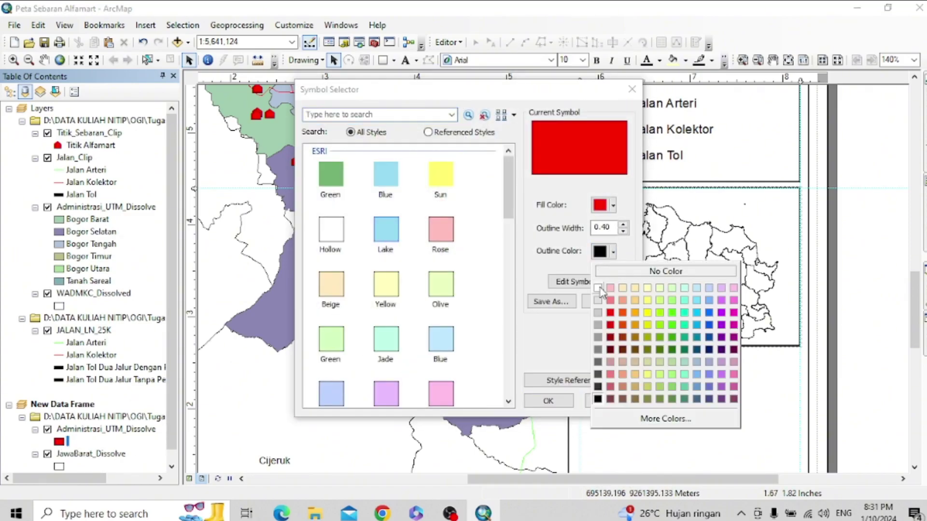
click(610, 316)
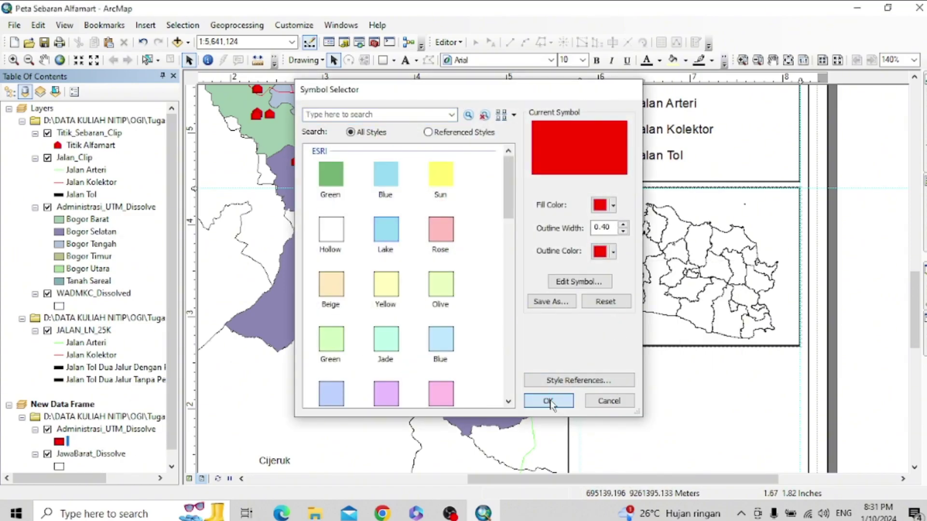
click(548, 402)
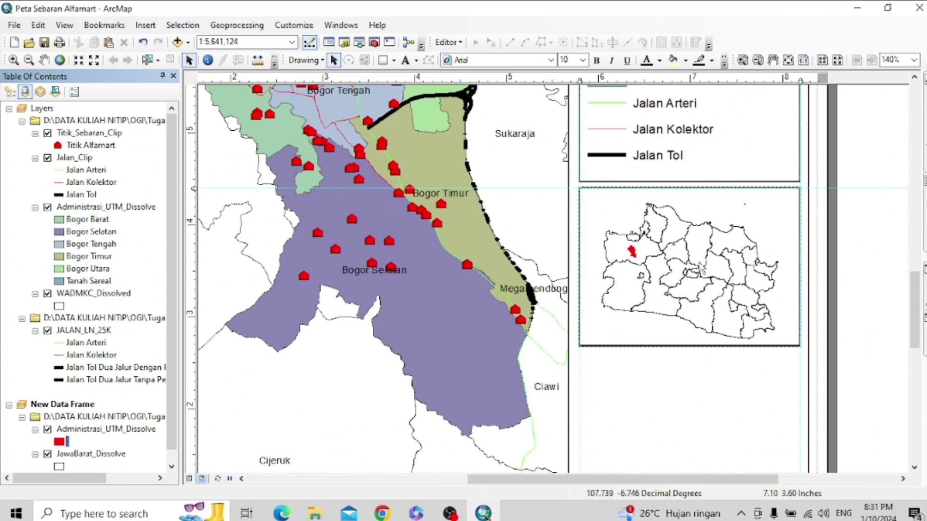
- Select the inset frame and set its scale to 1:3,000,000
click(679, 279)
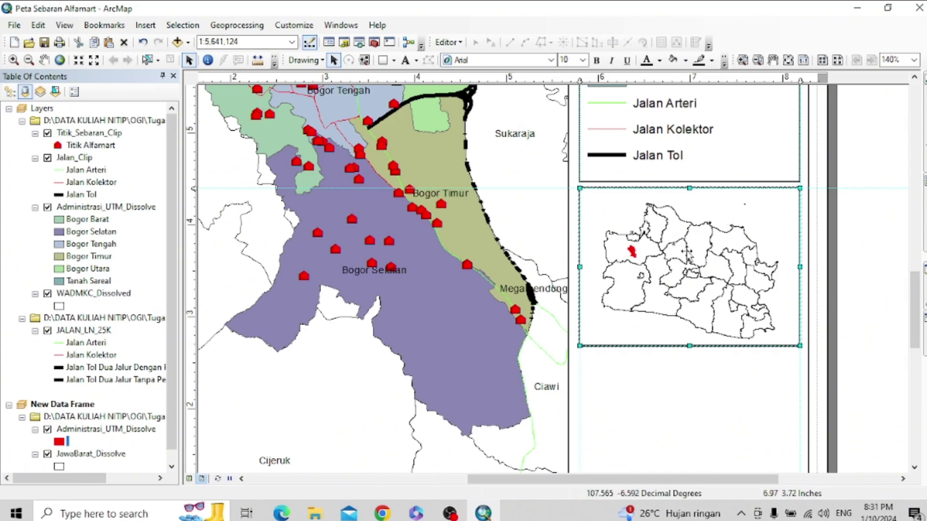
click(688, 386)
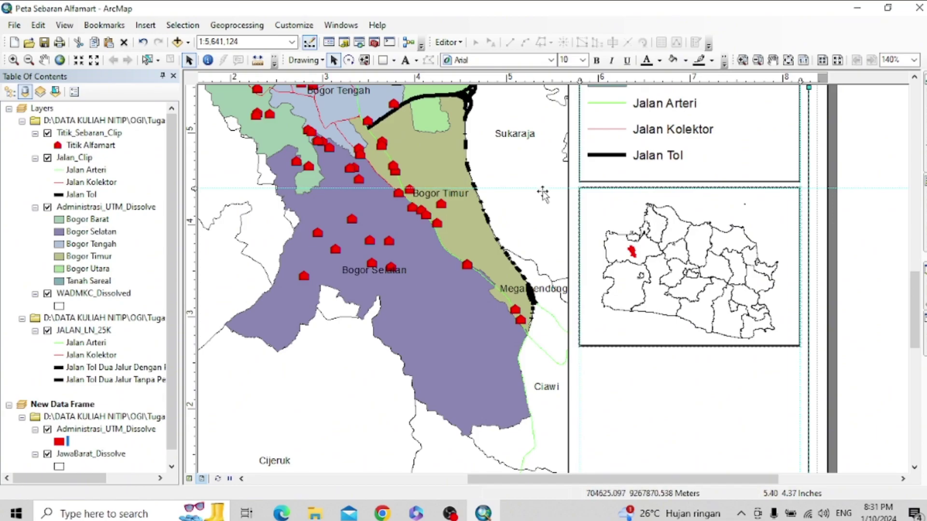
click(658, 243)
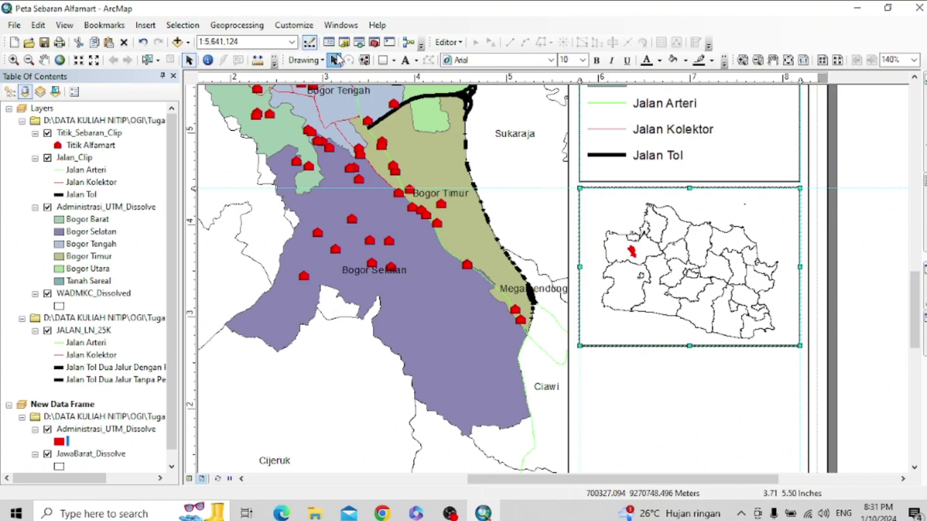
click(292, 42)
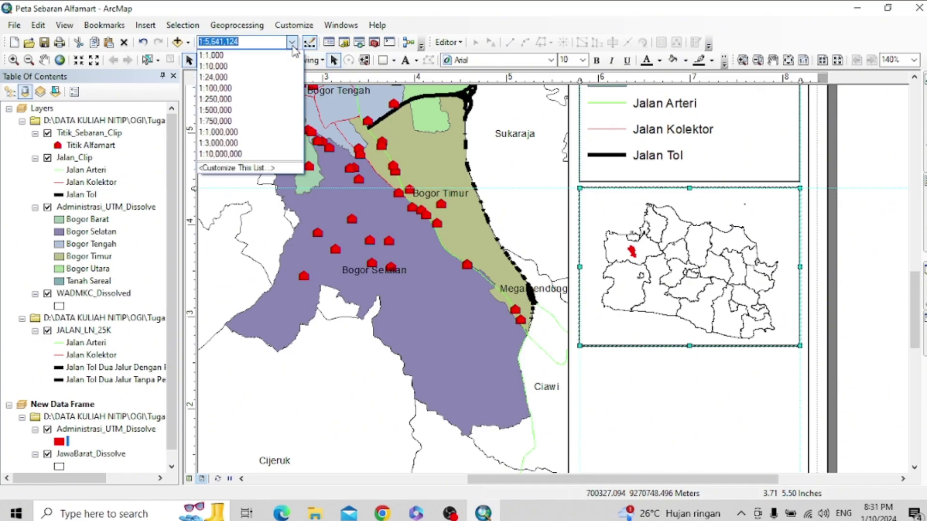
click(250, 143)
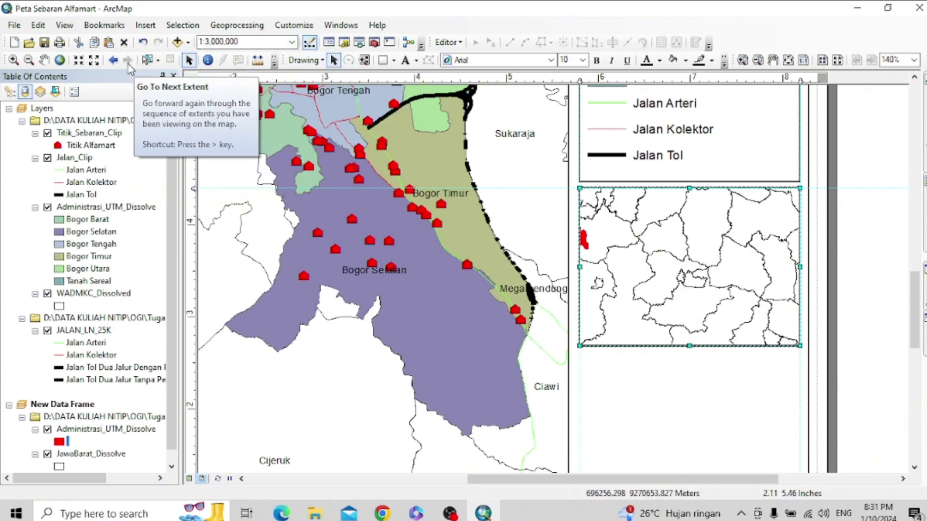
click(43, 62)
scroll(622, 294, up, 1)
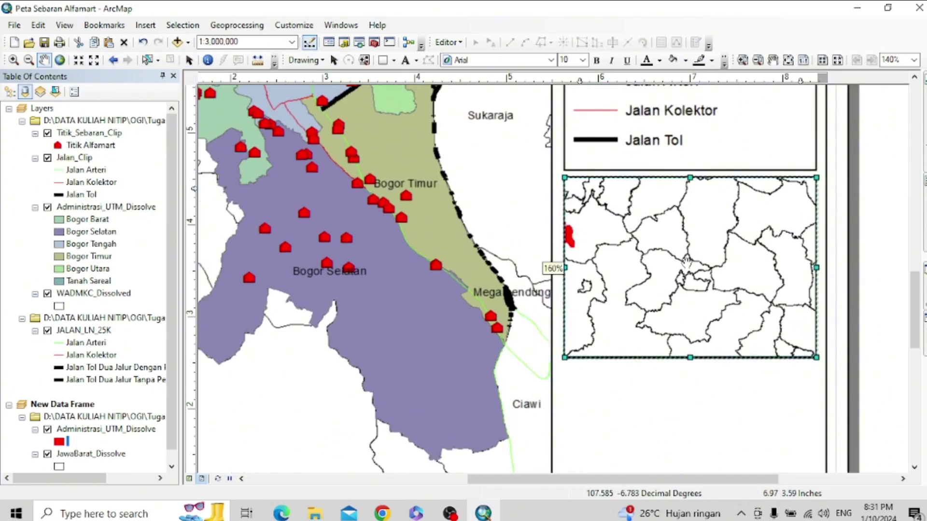
scroll(622, 295, down, 2)
scroll(684, 263, down, 2)
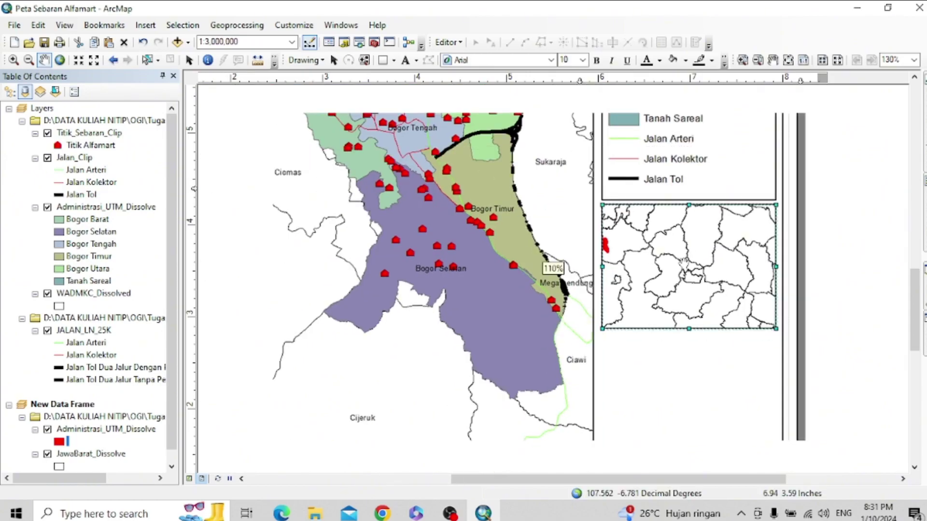
scroll(684, 263, up, 1)
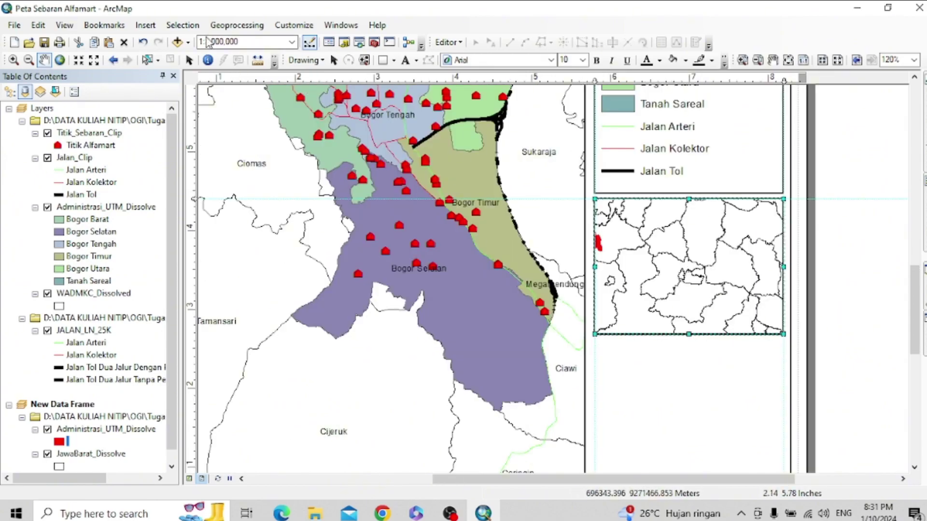
- Change the inset scale to 1:5,000,000
drag(251, 44, 198, 48)
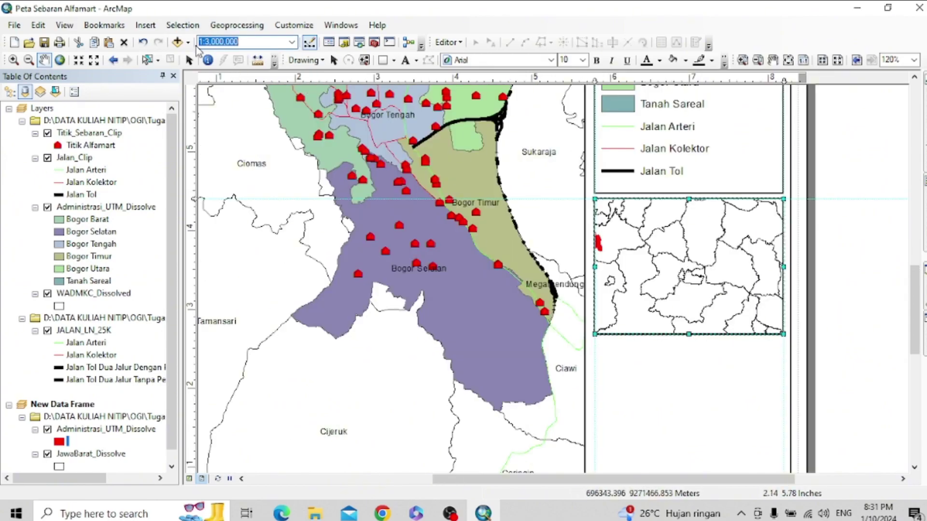
click(292, 42)
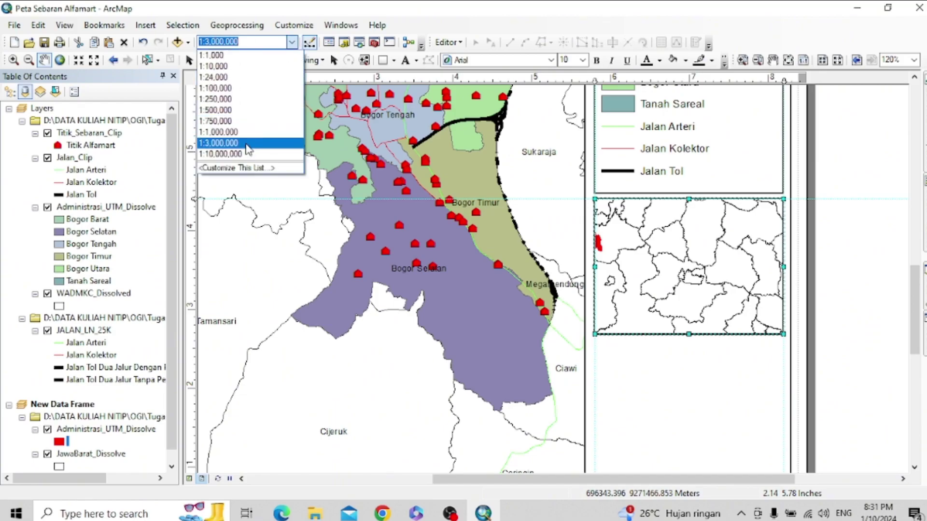
click(207, 42)
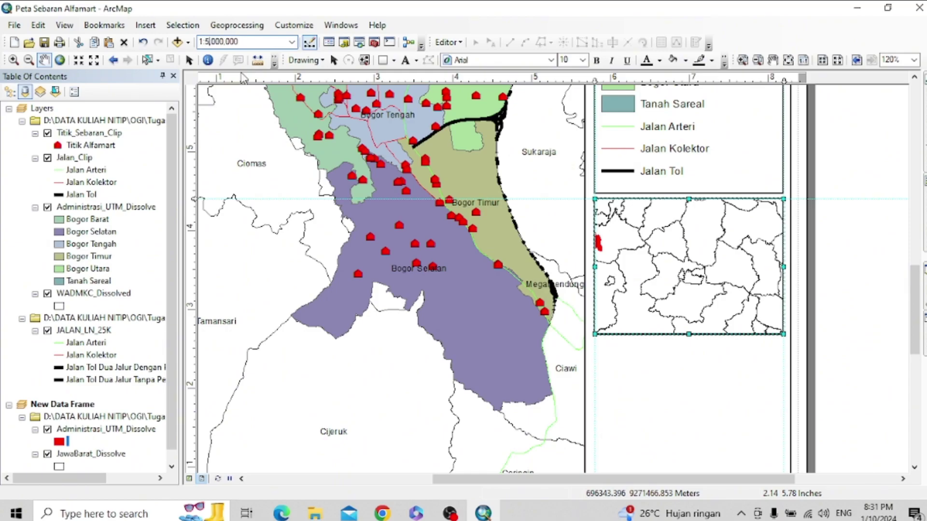
key(Return)
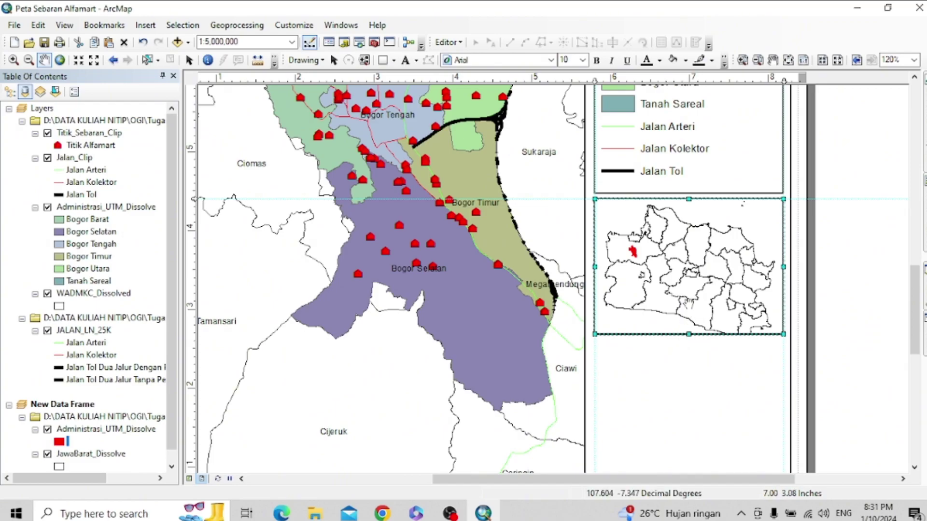
- Edit the inset scale to 1:7,000,000 so all of West Java fits
click(210, 43)
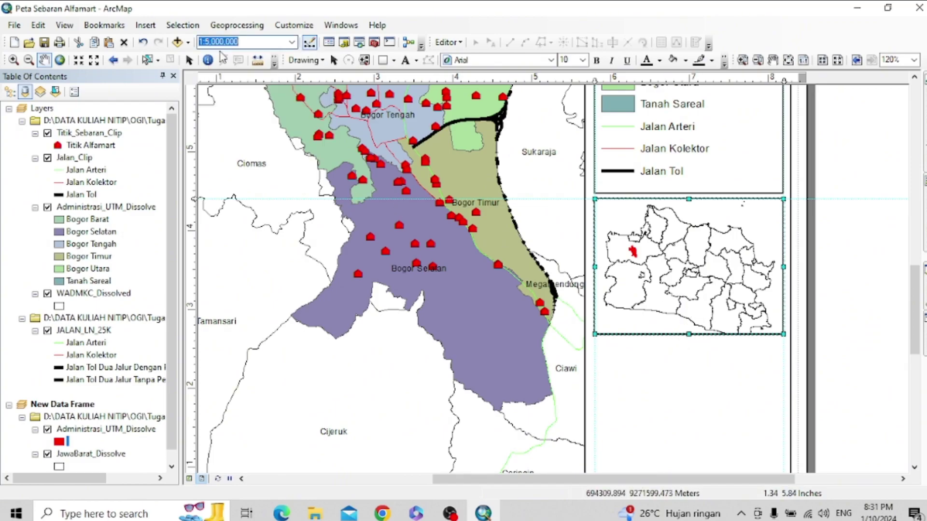
click(210, 42)
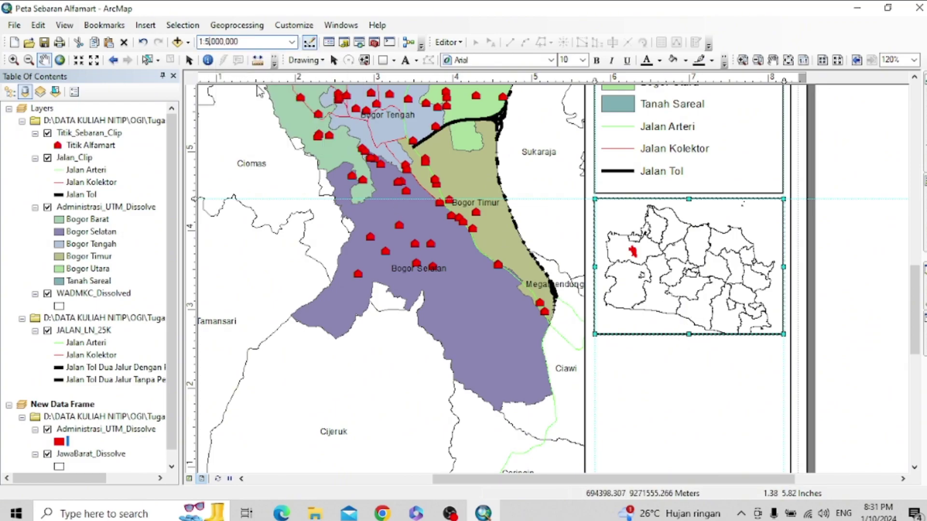
key(BackSpace)
key(BackSpace)
key(Return)
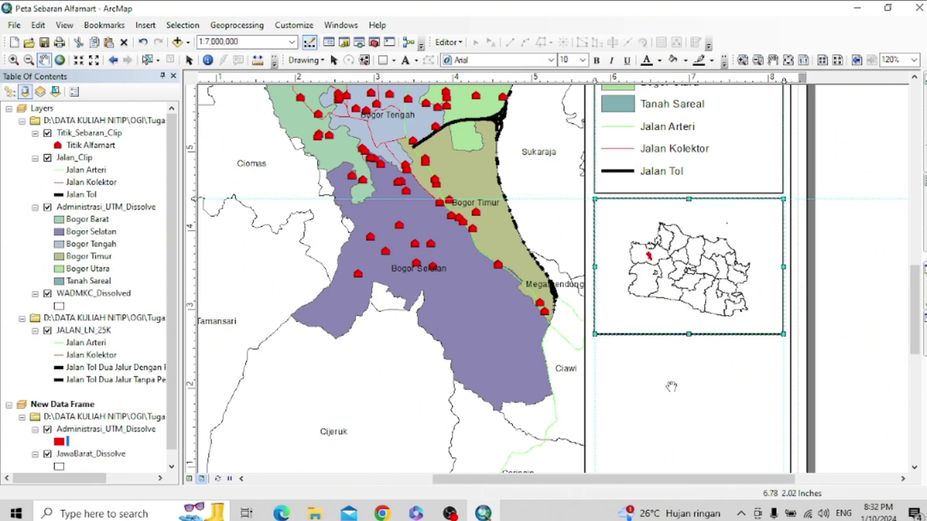
- Place a placeholder Text element below the inset and clear all layout guides
click(406, 60)
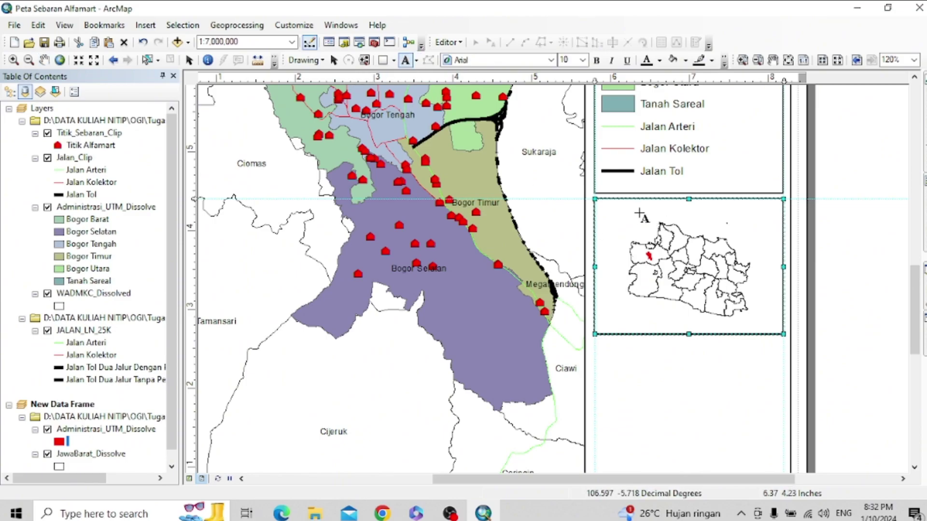
click(638, 213)
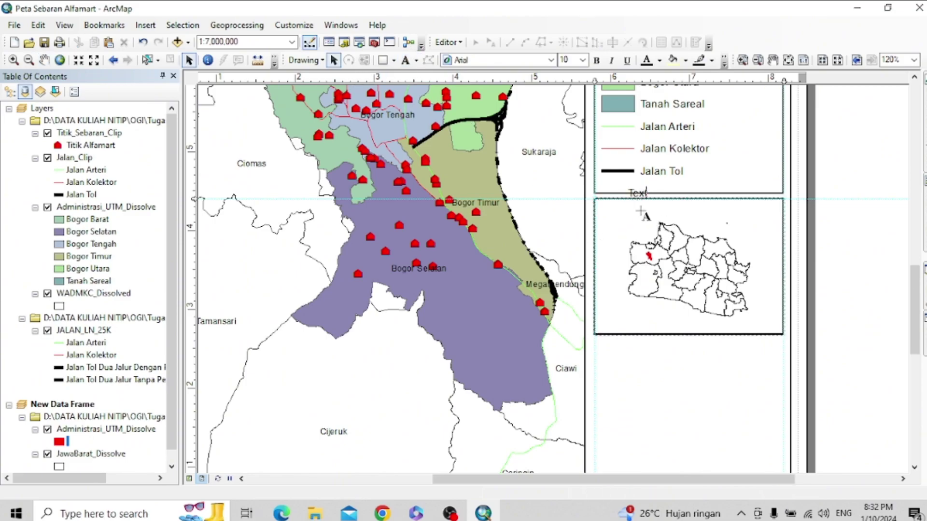
click(640, 212)
drag(640, 211, 685, 368)
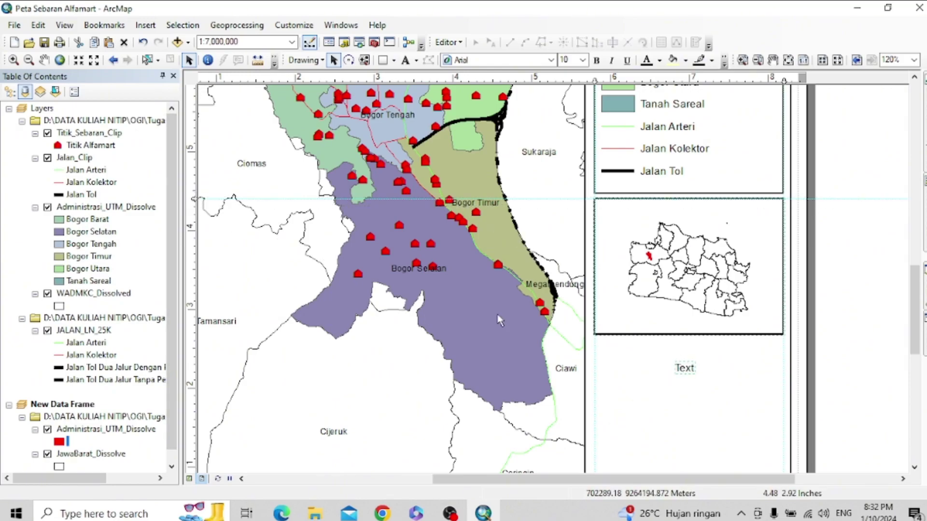
right_click(191, 217)
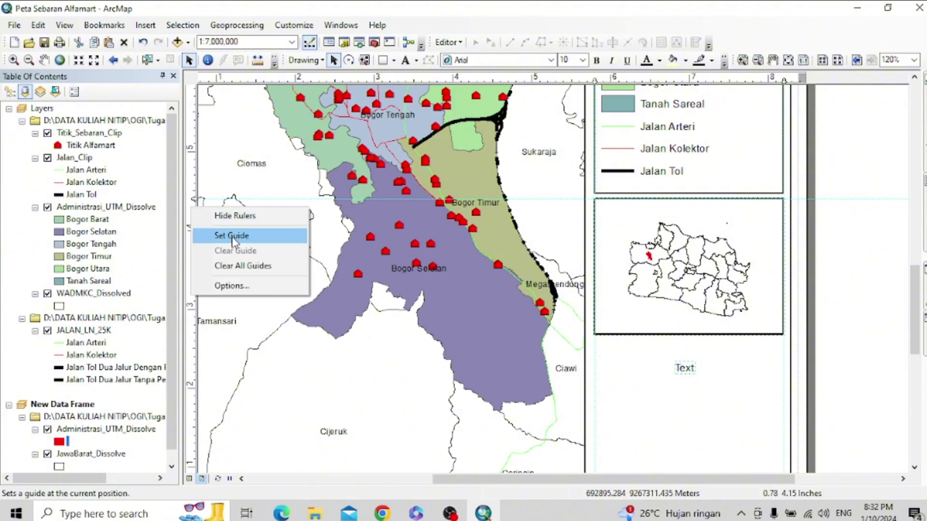
click(243, 265)
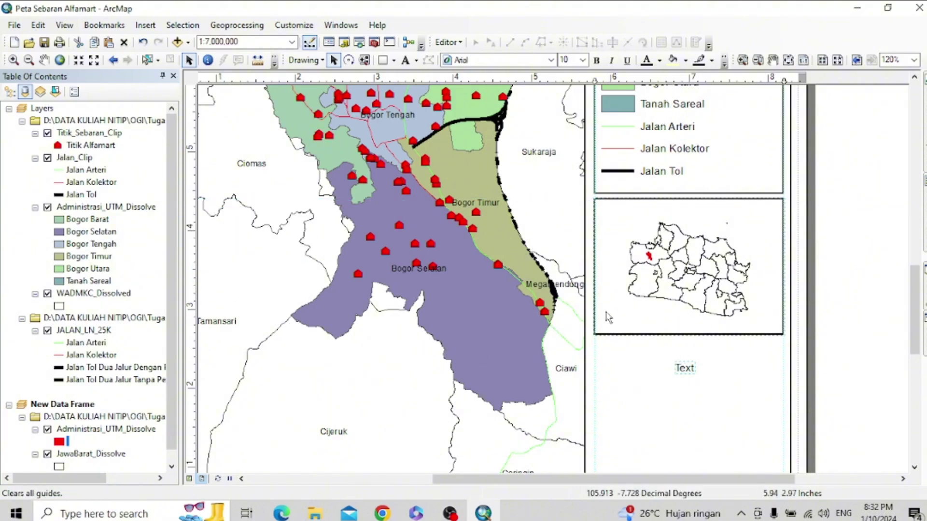
- Move the placeholder text to the top of the inset as a centred INDEX PETA label
drag(687, 370, 687, 213)
right_click(686, 212)
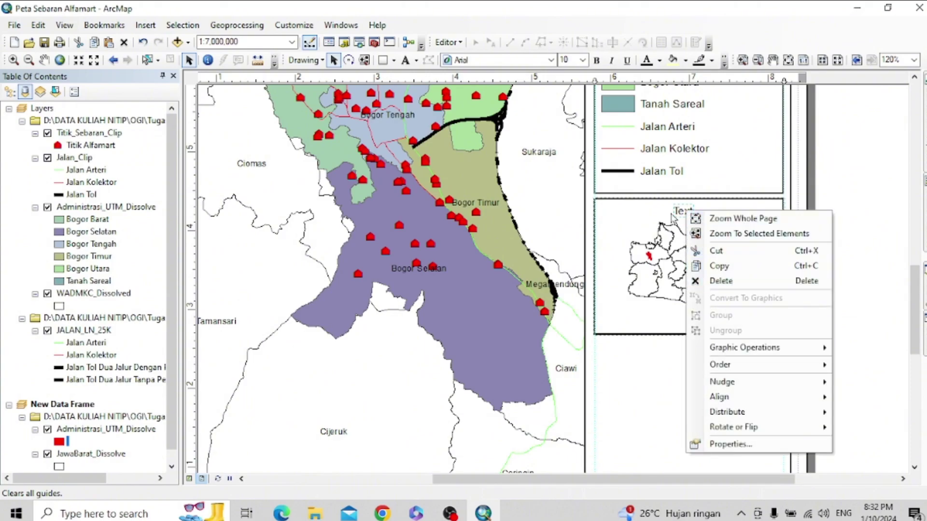
click(686, 213)
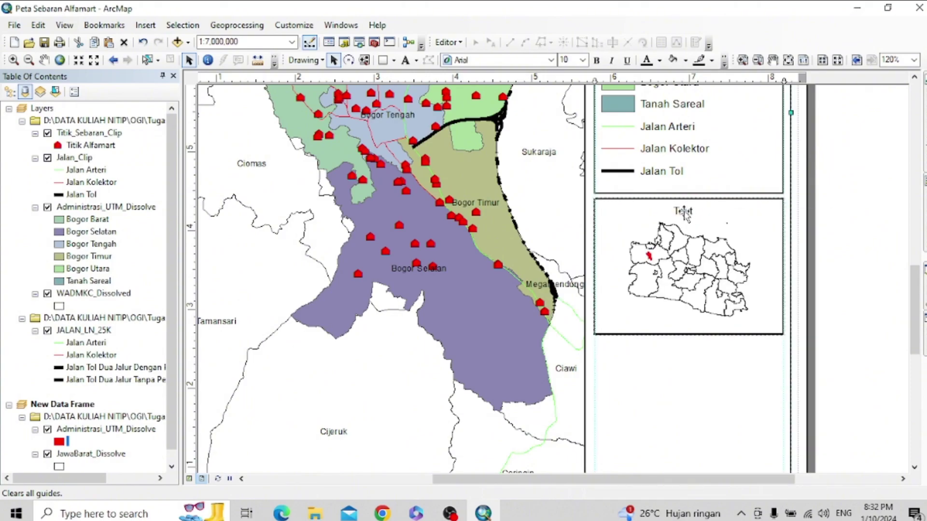
double_click(686, 213)
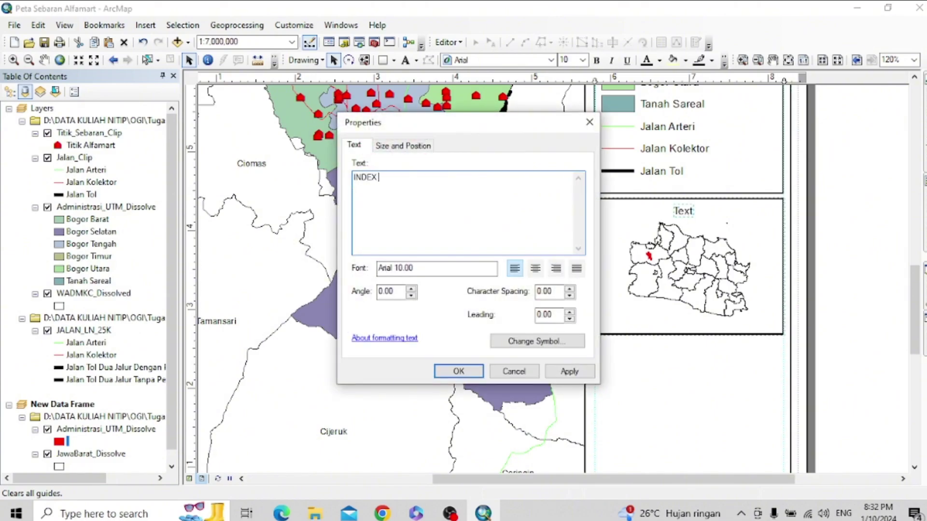
click(534, 269)
- Set the INDEX PETA title to bold Times New Roman and centre it over the inset
click(566, 340)
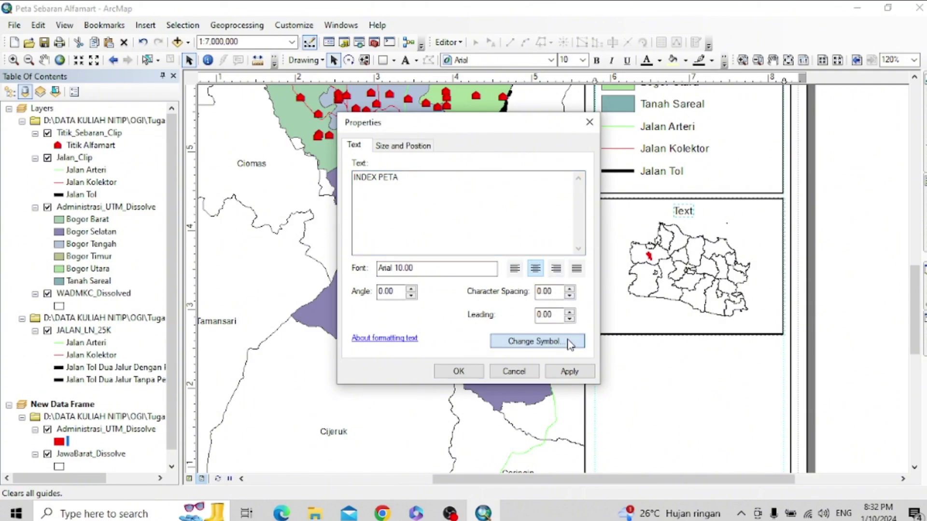
click(594, 225)
text(Times New Roman)
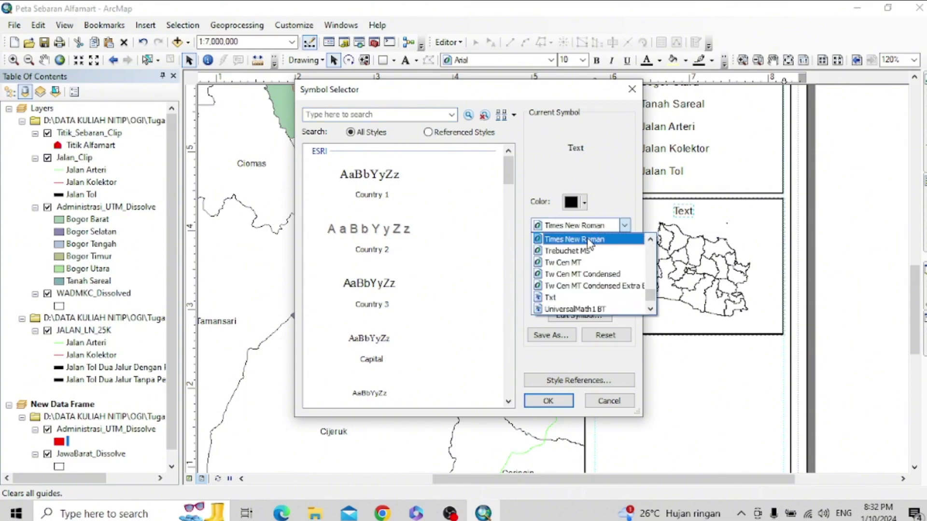
click(592, 239)
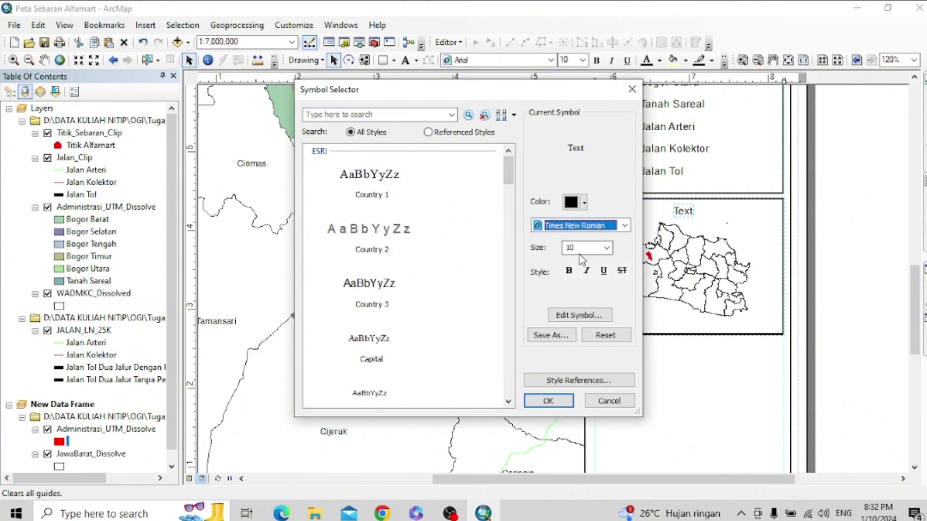
click(560, 401)
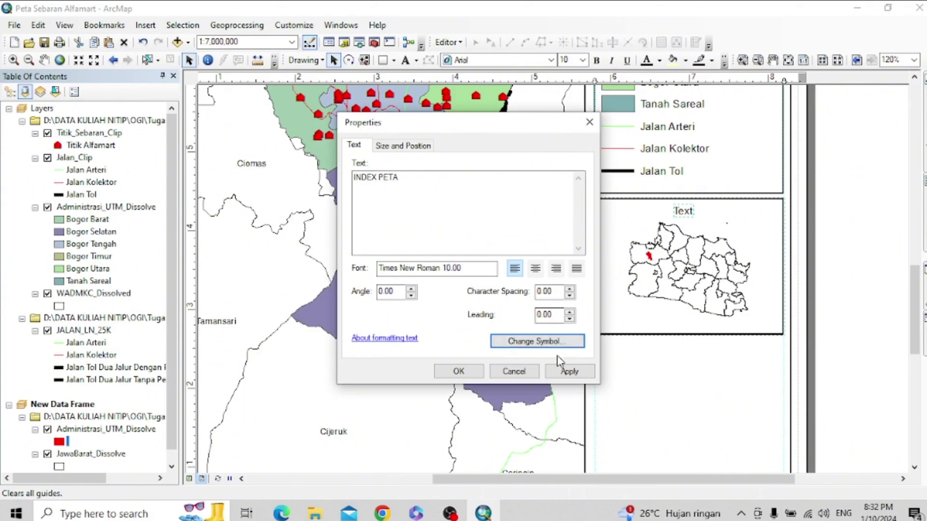
click(534, 269)
click(569, 372)
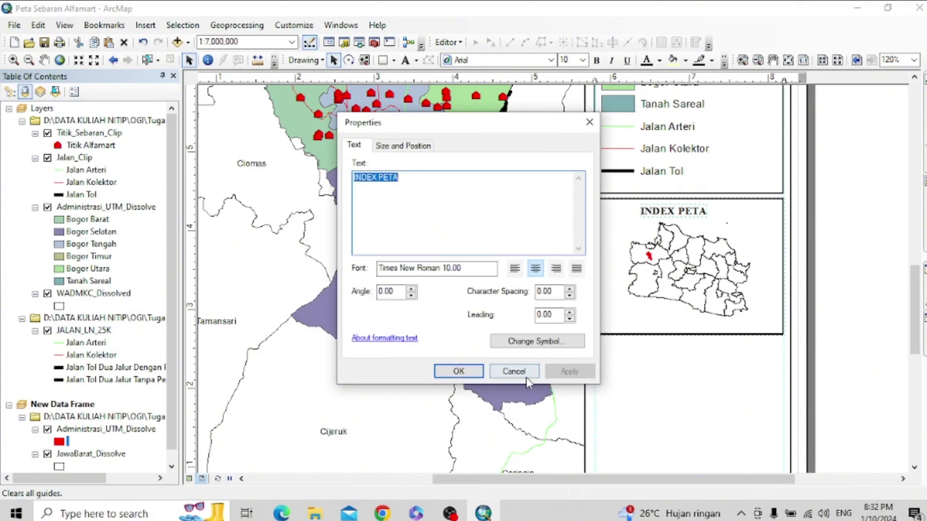
click(458, 371)
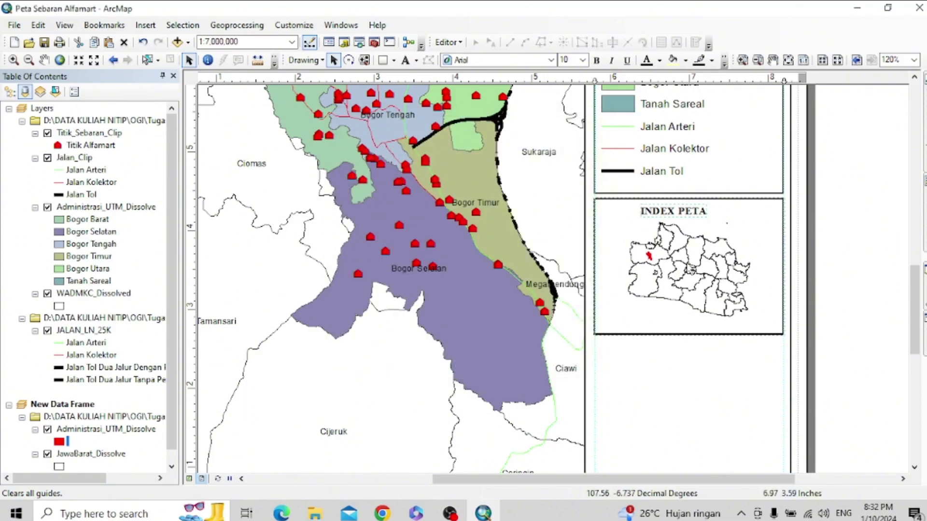
drag(675, 214, 688, 216)
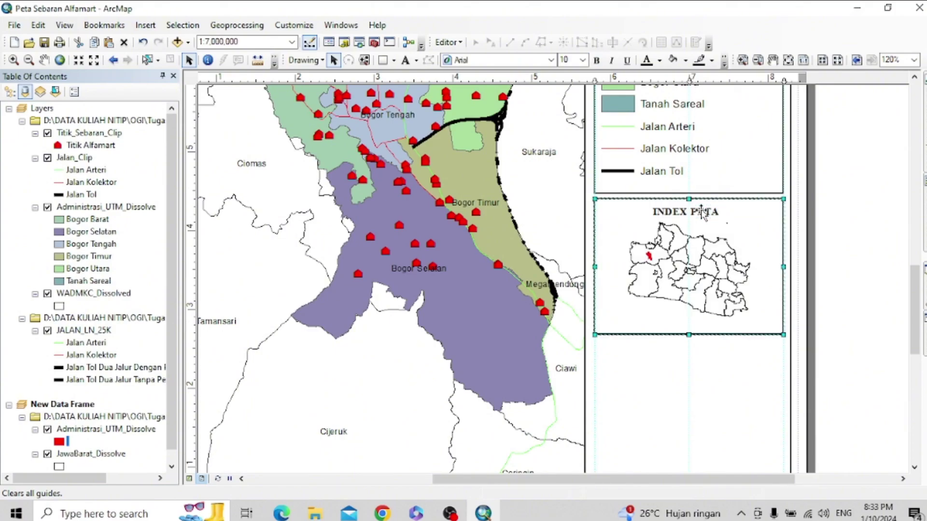
- Duplicate the INDEX PETA title and place the copy just below the West Java map
double_click(703, 214)
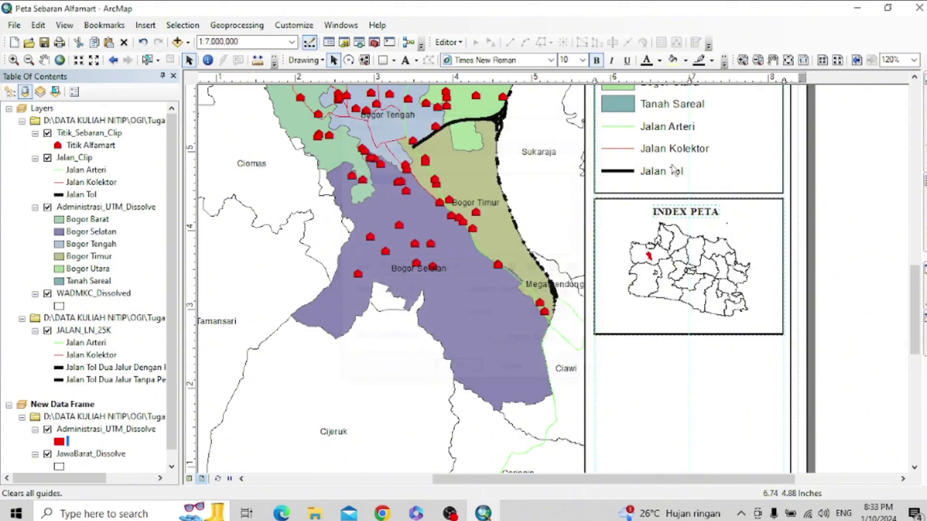
click(590, 122)
right_click(713, 216)
click(751, 269)
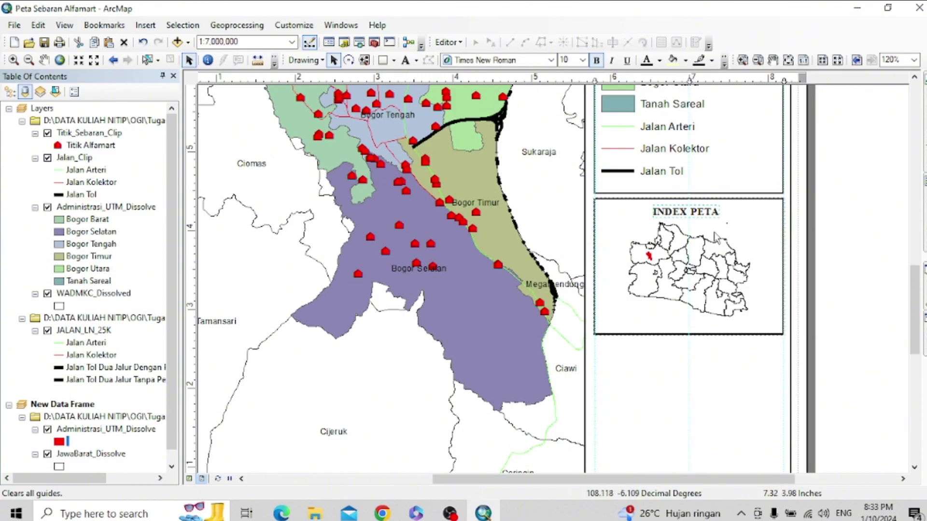
right_click(678, 318)
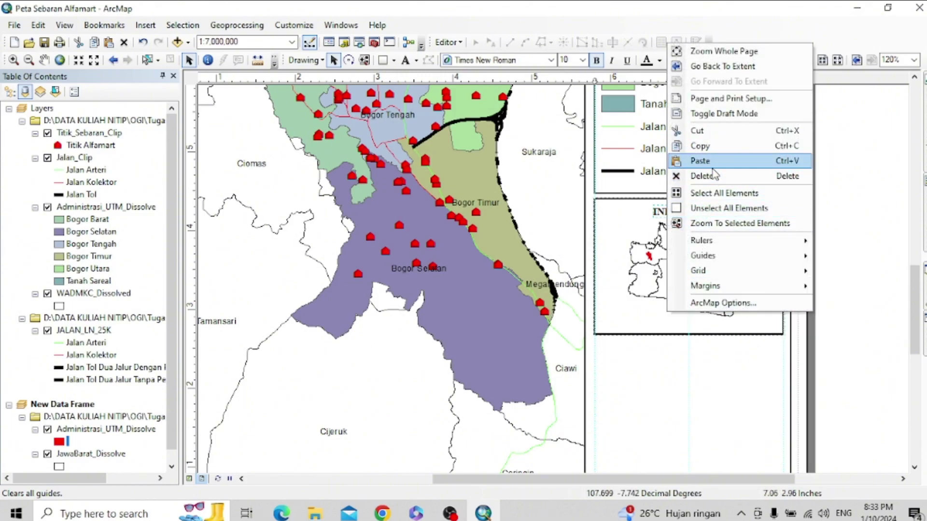
click(701, 161)
drag(718, 227, 704, 325)
click(700, 324)
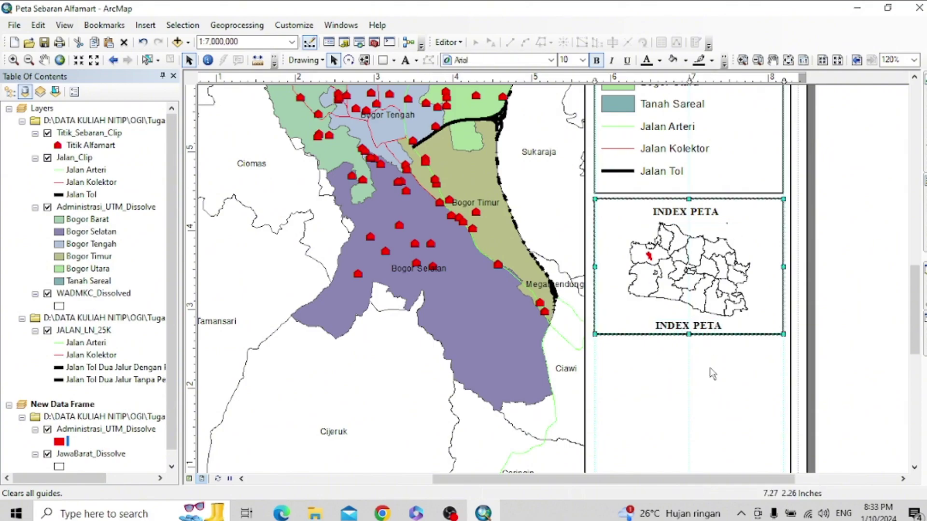
- Reword the copied caption to JAWA BARAT and clear all layout guides
click(711, 374)
click(697, 325)
click(696, 325)
double_click(698, 326)
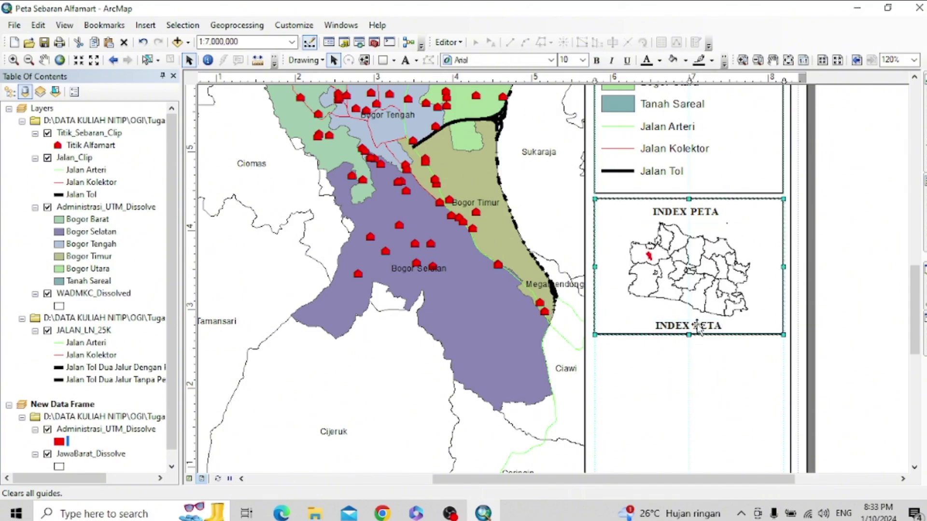
text(JAWA BARAT)
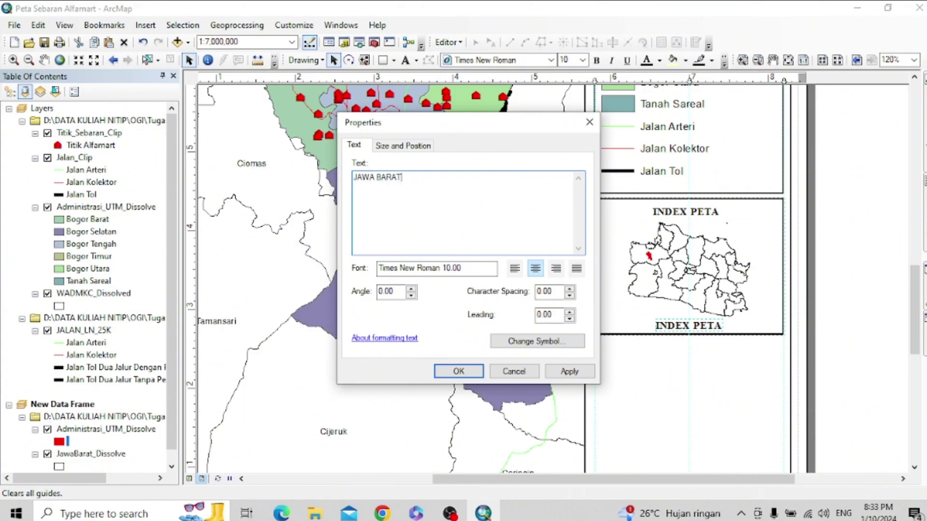
click(570, 372)
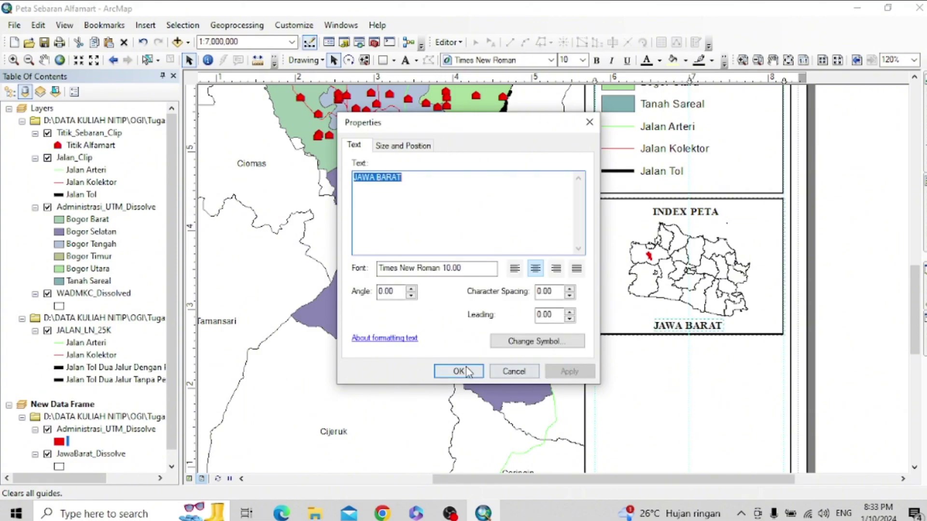
click(461, 371)
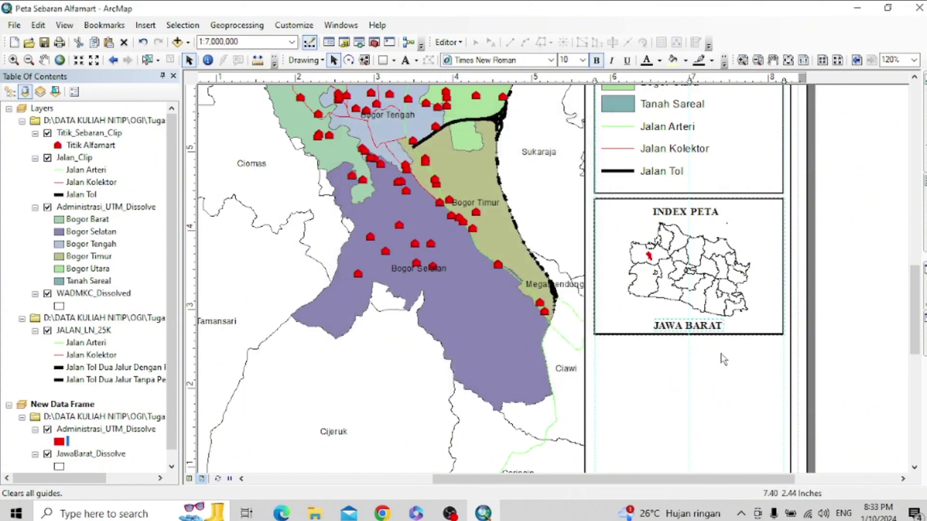
right_click(700, 79)
click(753, 141)
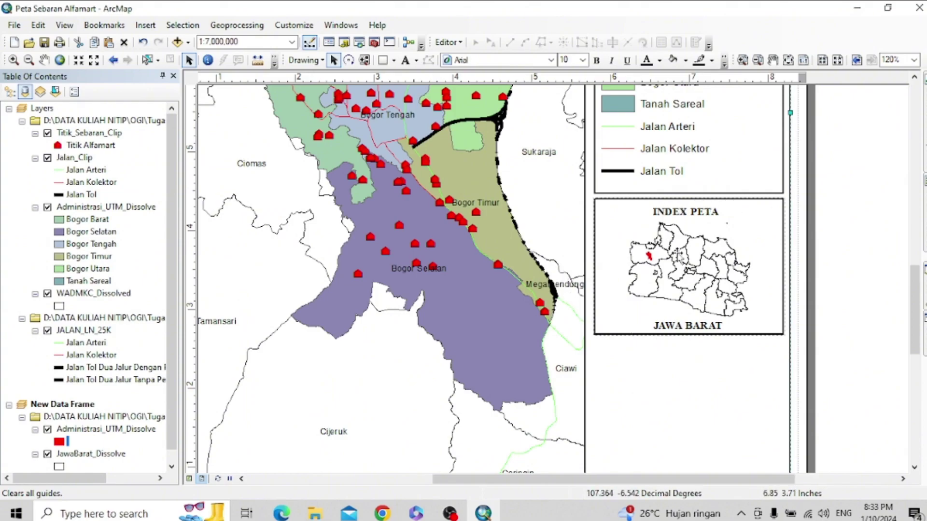
- Add a horizontal guide at 2.60 inches and vertical guides at the inset's left and right edges
scroll(656, 332, up, 2)
scroll(656, 332, down, 3)
drag(915, 297, 914, 340)
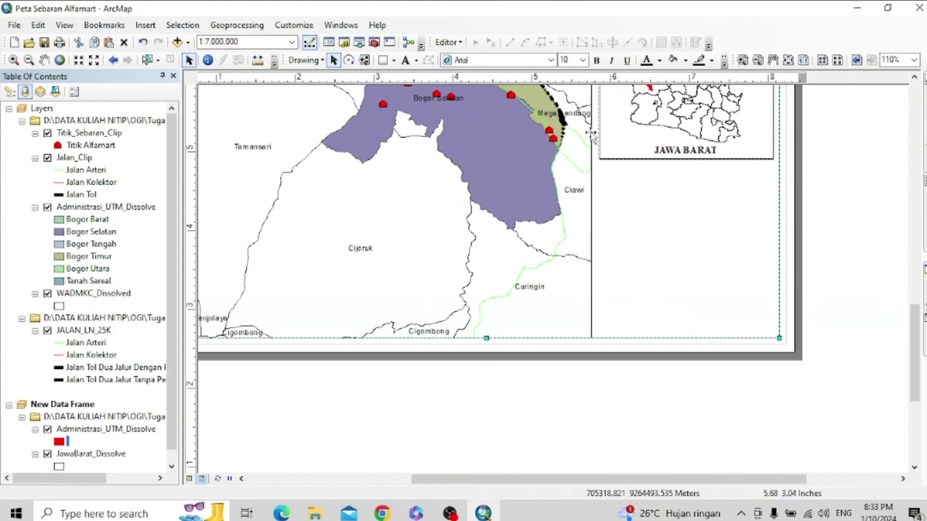
scroll(633, 173, down, 1)
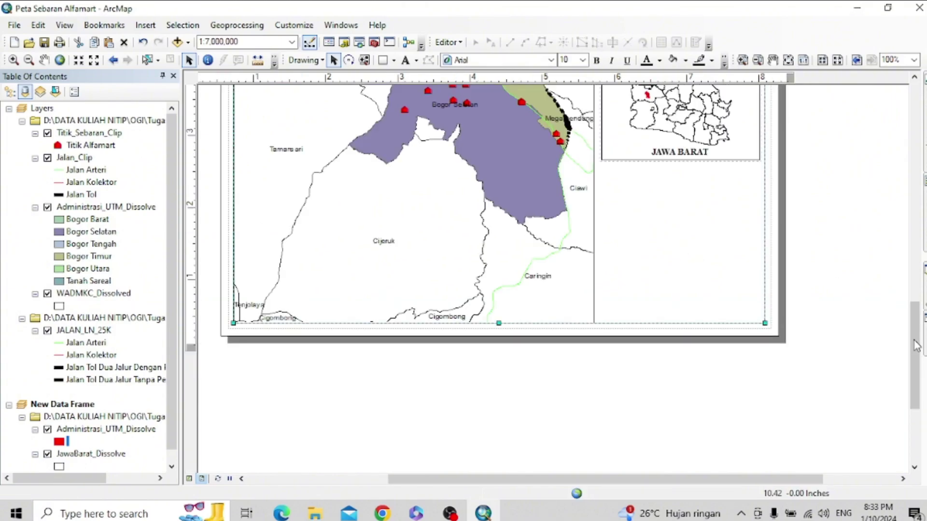
drag(916, 345, 916, 326)
click(195, 243)
drag(195, 243, 195, 236)
click(602, 78)
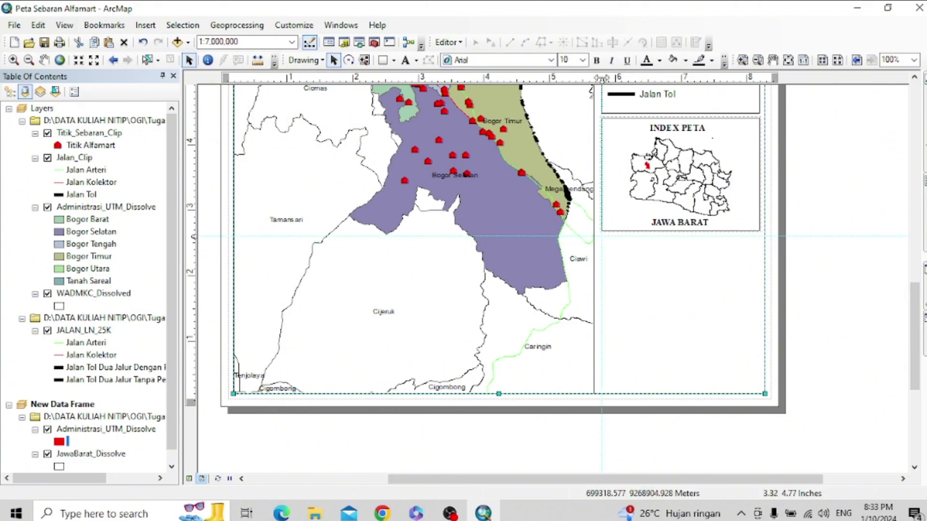
click(760, 78)
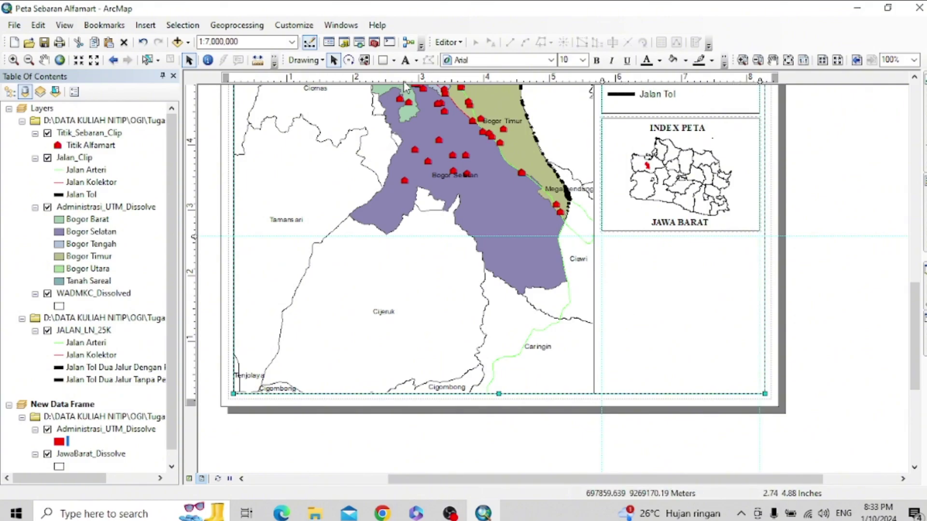
- Draw a rectangle below the inset between the guides with no fill and a black outline
click(383, 60)
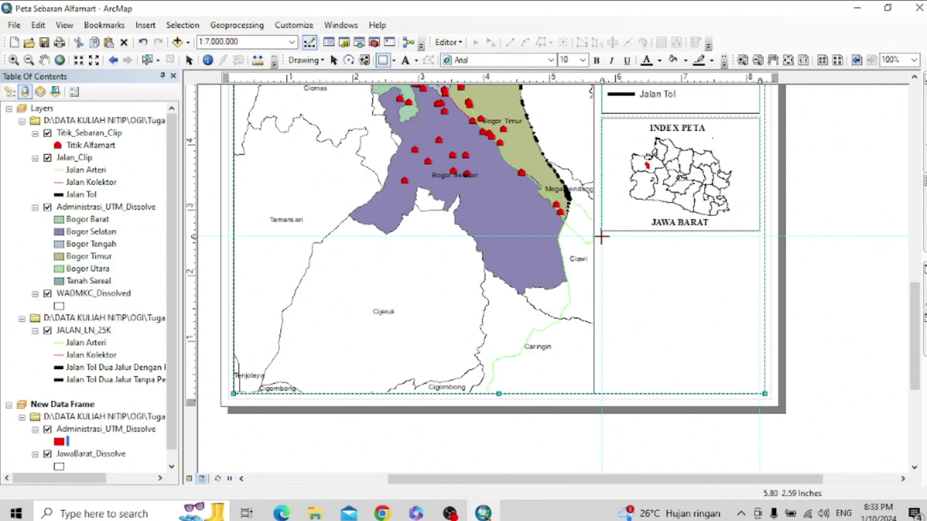
mouse_move(601, 236)
mouse_down()
mouse_move(762, 333)
mouse_move(761, 388)
mouse_up()
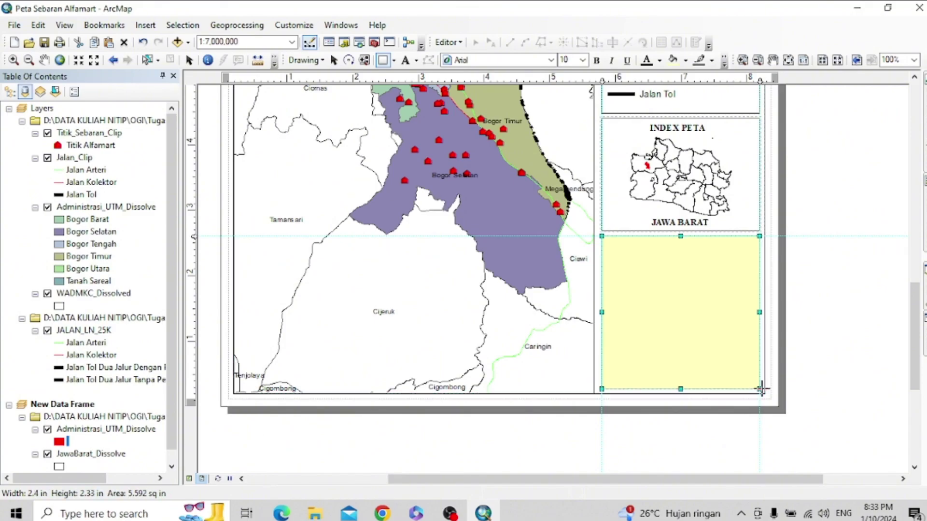
double_click(665, 309)
click(428, 194)
click(428, 214)
click(428, 227)
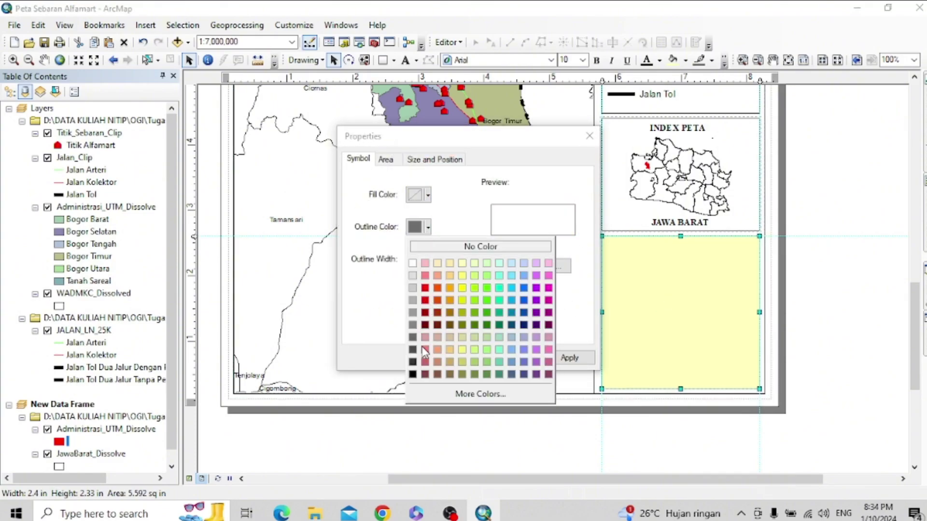
click(413, 374)
click(567, 358)
click(456, 358)
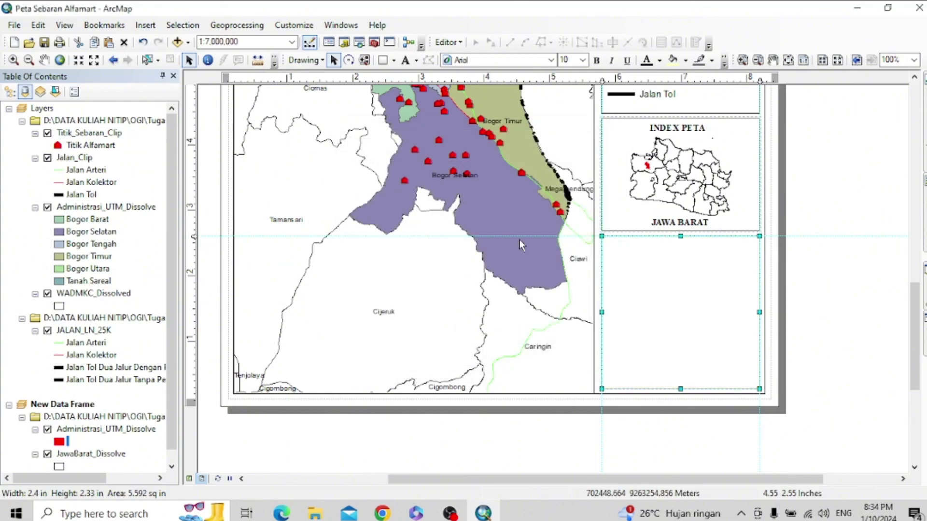
- Duplicate the Sumber Data source text and drag the copy into the empty lower box
scroll(704, 217, down, 1)
scroll(666, 196, down, 1)
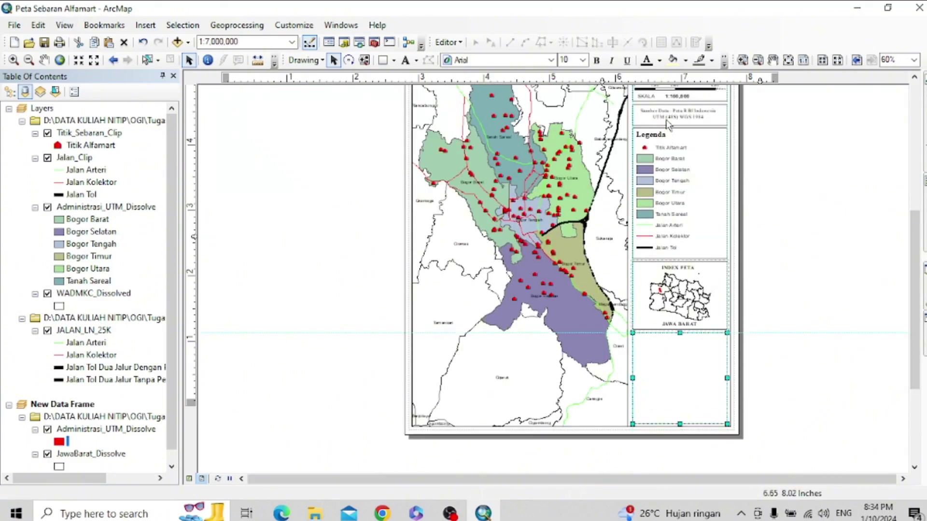
click(450, 513)
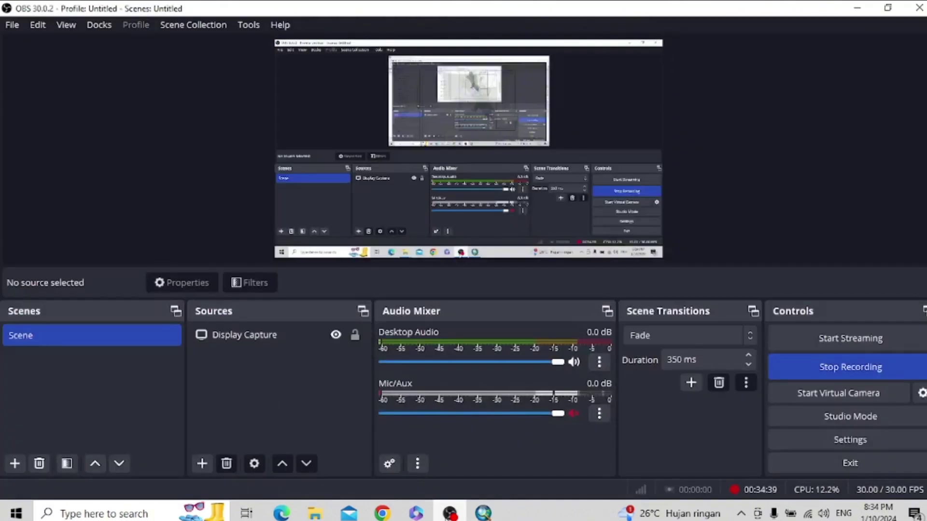
click(449, 514)
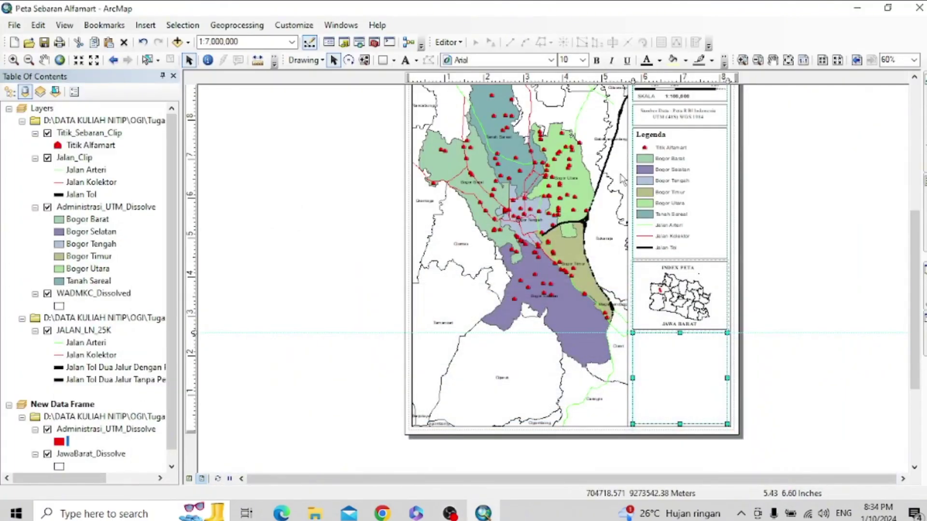
click(680, 118)
right_click(681, 118)
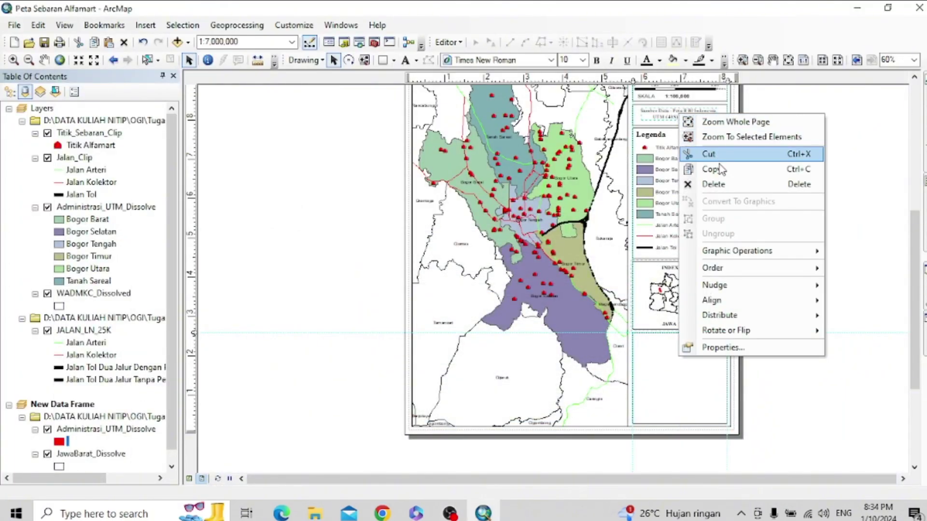
click(714, 340)
right_click(648, 358)
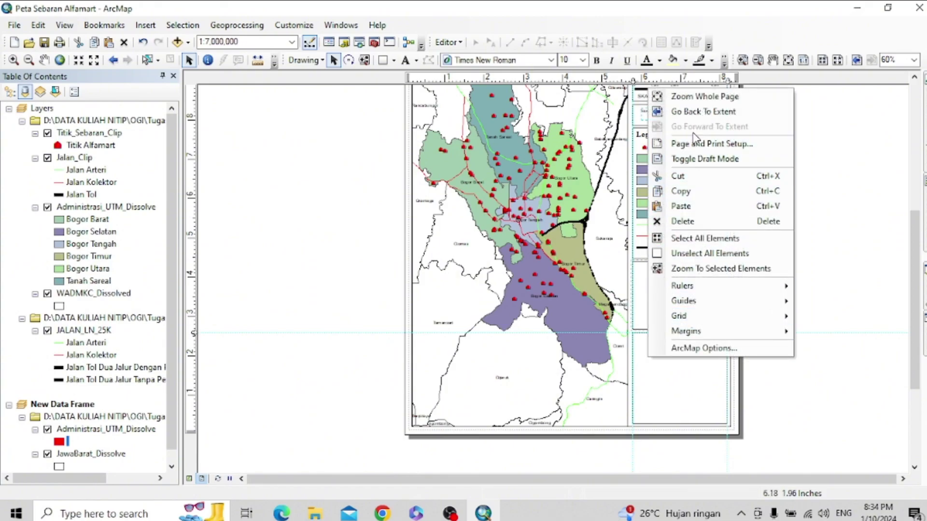
click(695, 206)
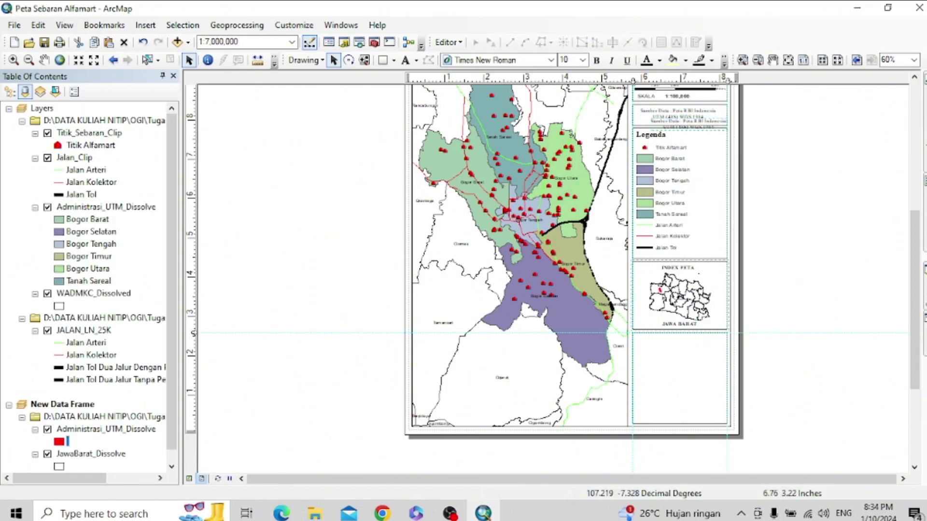
drag(680, 133, 671, 353)
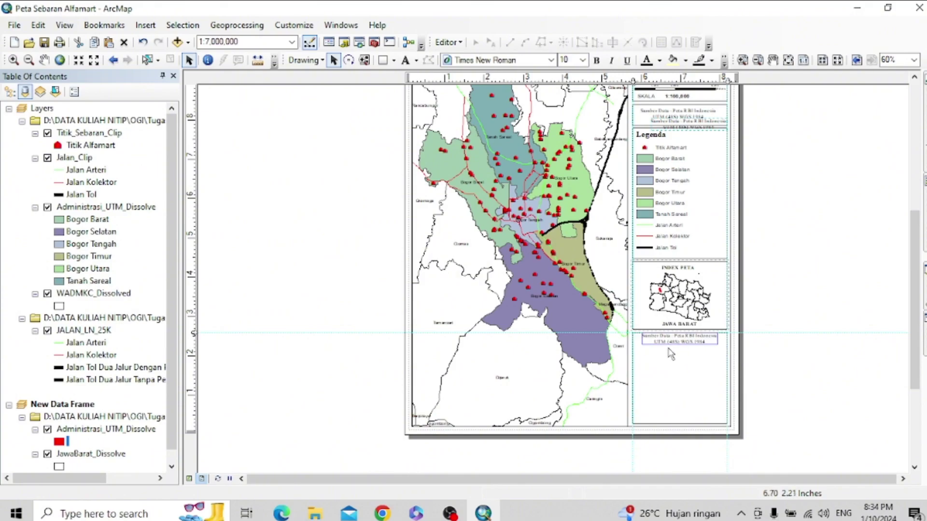
- Centre the copied source text in the box and begin retyping it as KELOMPOK
scroll(674, 343, down, 1)
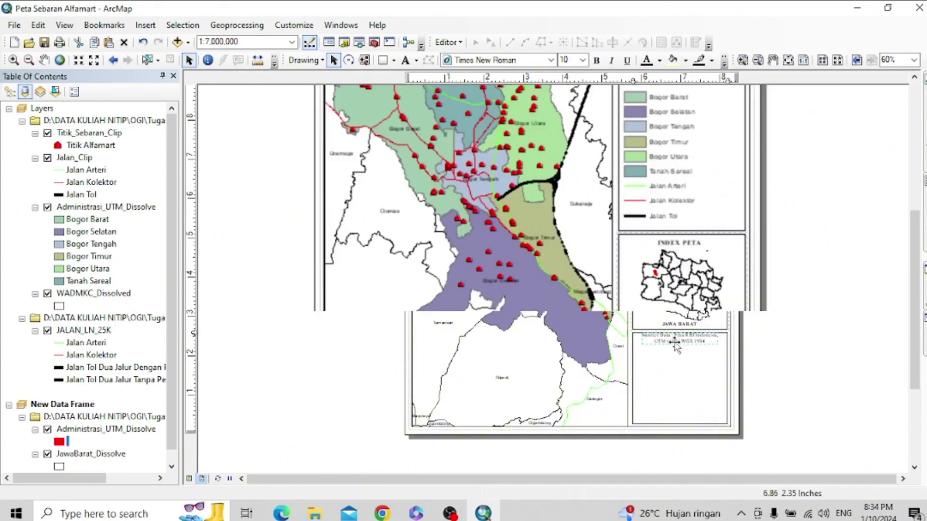
scroll(525, 343, down, 1)
drag(683, 333, 683, 408)
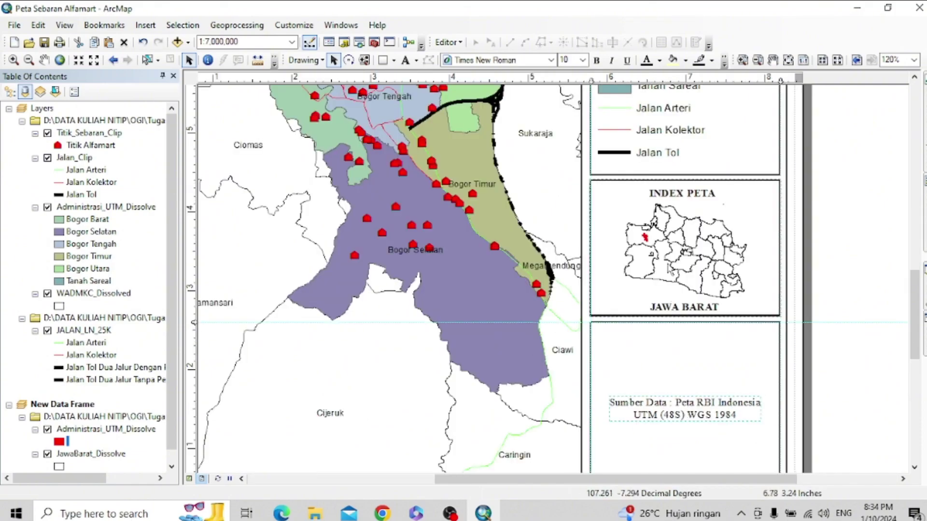
drag(914, 327, 914, 346)
drag(720, 334, 716, 338)
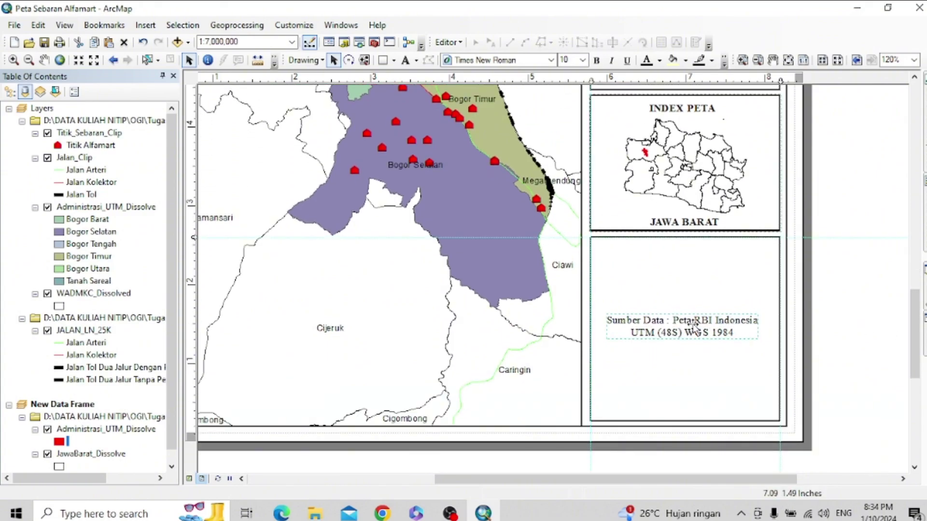
double_click(689, 325)
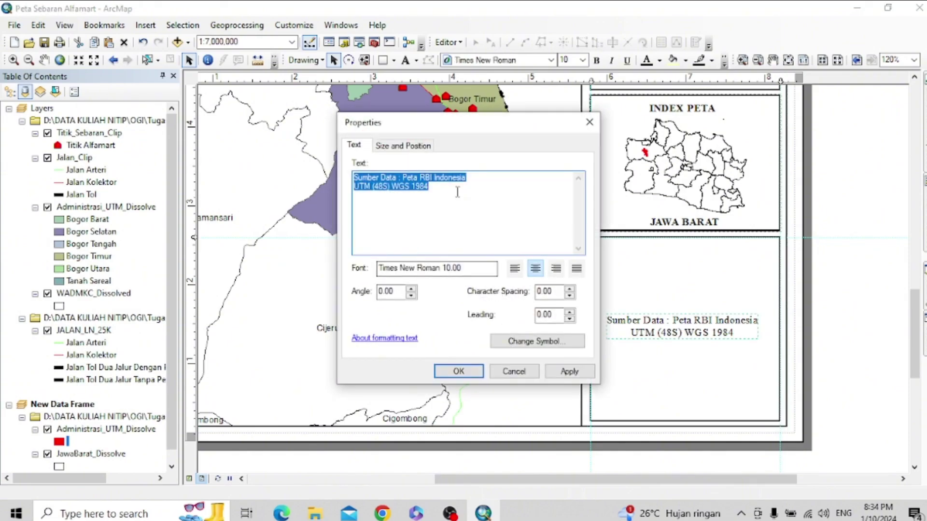
text(kEL)
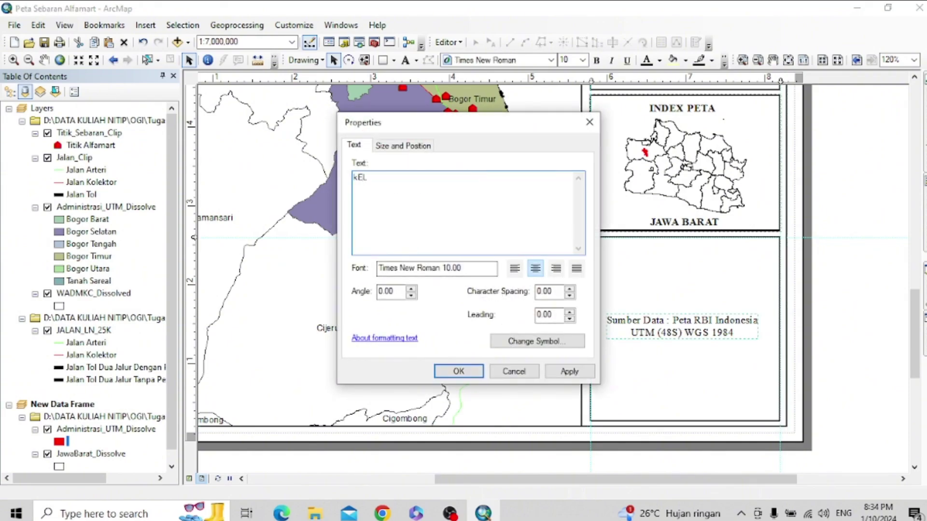
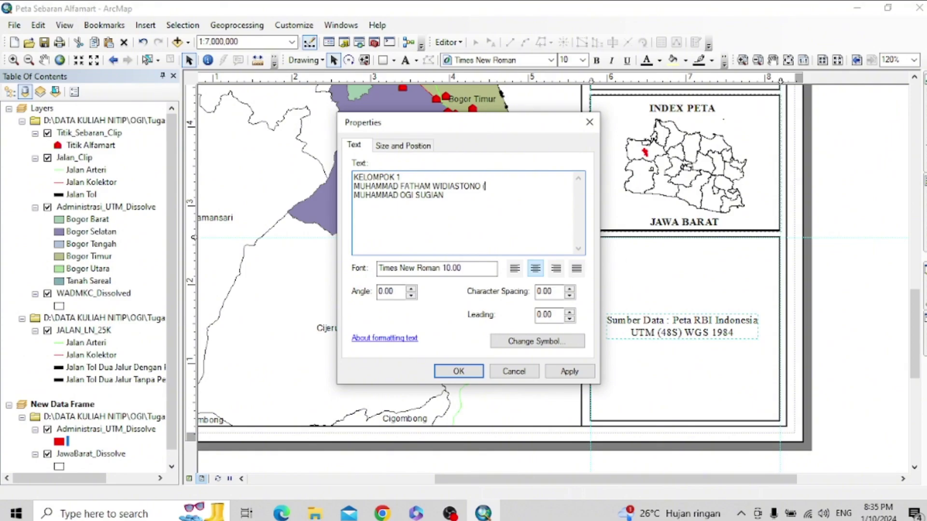
- Finish the KELOMPOK 1 text with both members' names, apply it, and nudge it lower-right
click(570, 371)
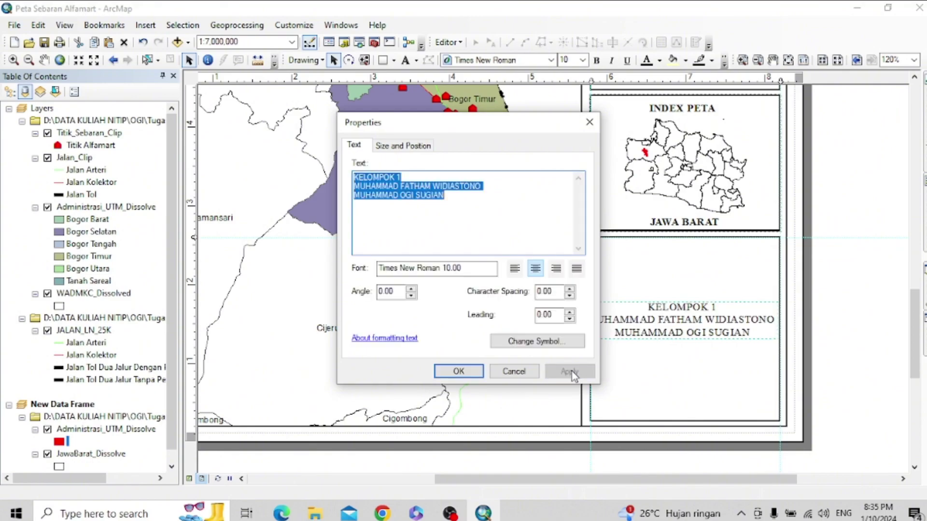
click(458, 372)
drag(700, 331, 702, 337)
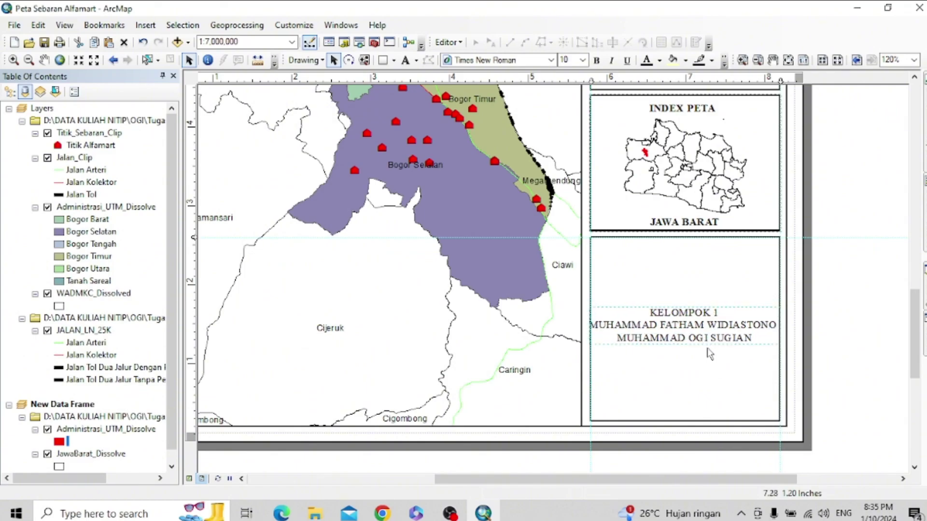
- Change the group names text to font size 9 through its Properties
right_click(701, 332)
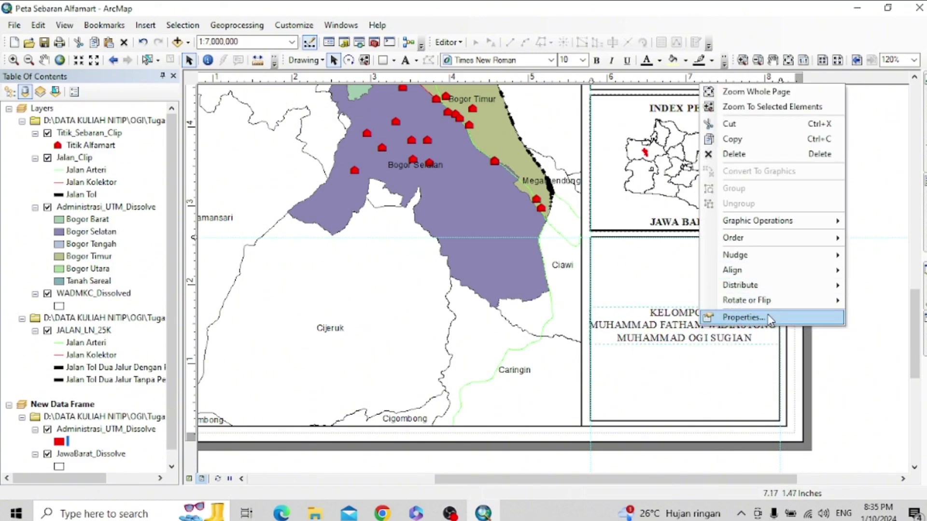
click(767, 318)
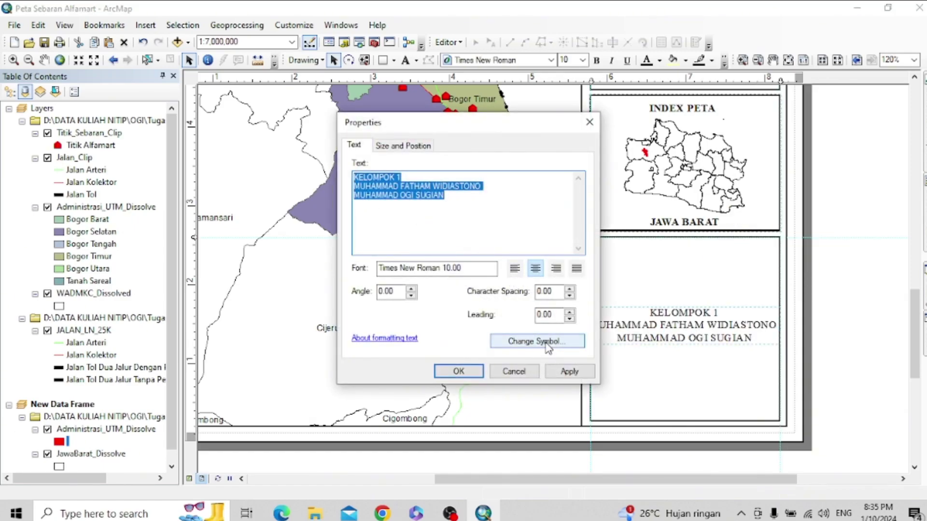
click(536, 341)
double_click(578, 249)
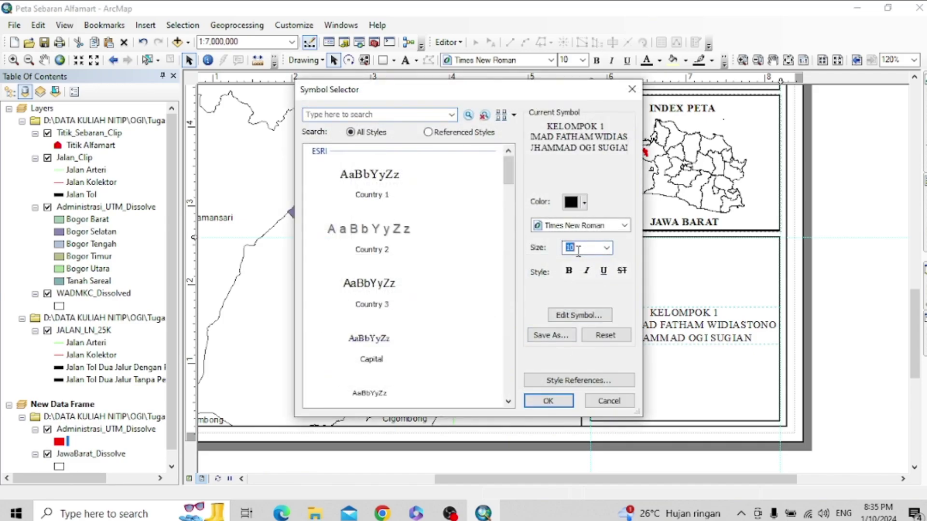
text(9)
click(568, 401)
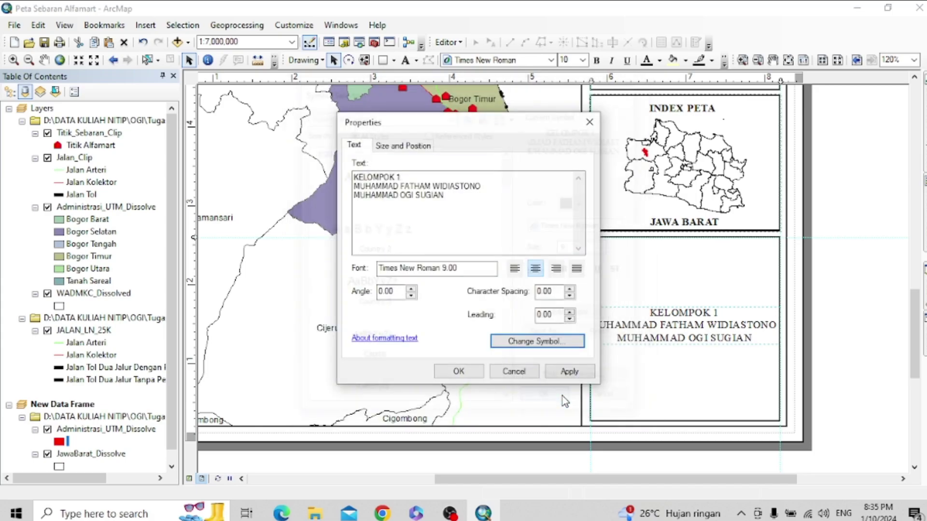
click(570, 371)
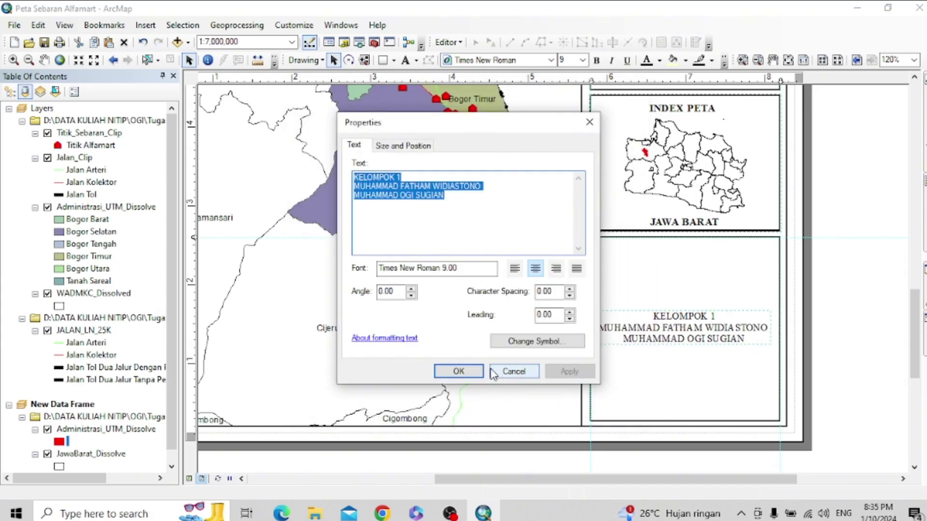
click(459, 372)
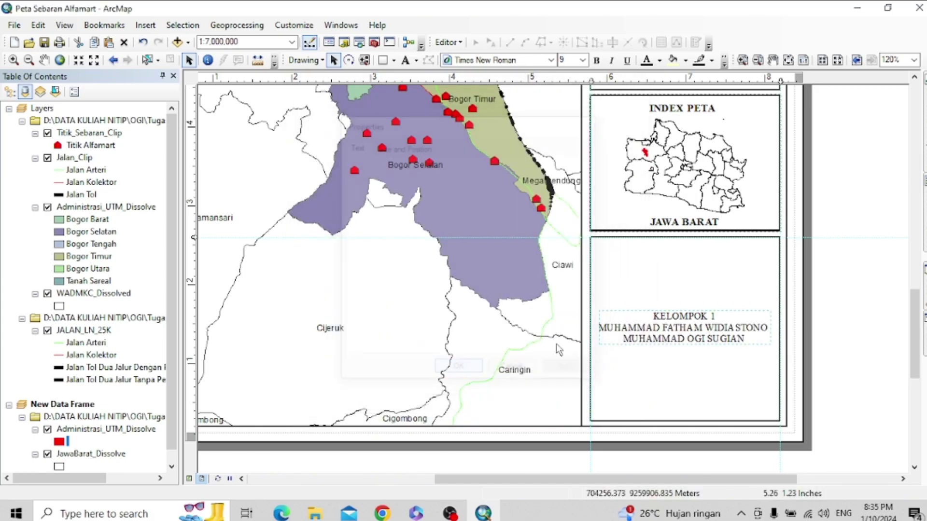
- Select the names frame, browse the View menu, then switch to Chrome to find a logo
click(668, 368)
click(105, 26)
mouse_move(73, 30)
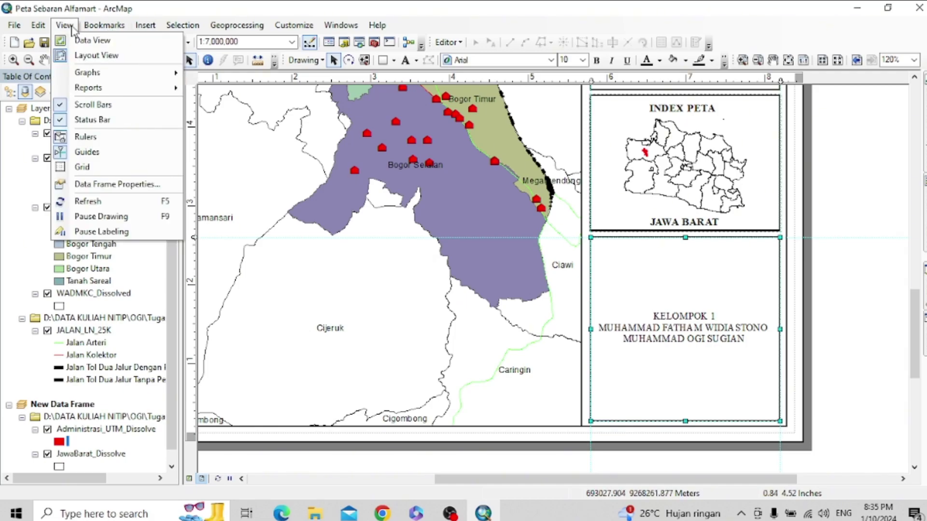
mouse_move(139, 27)
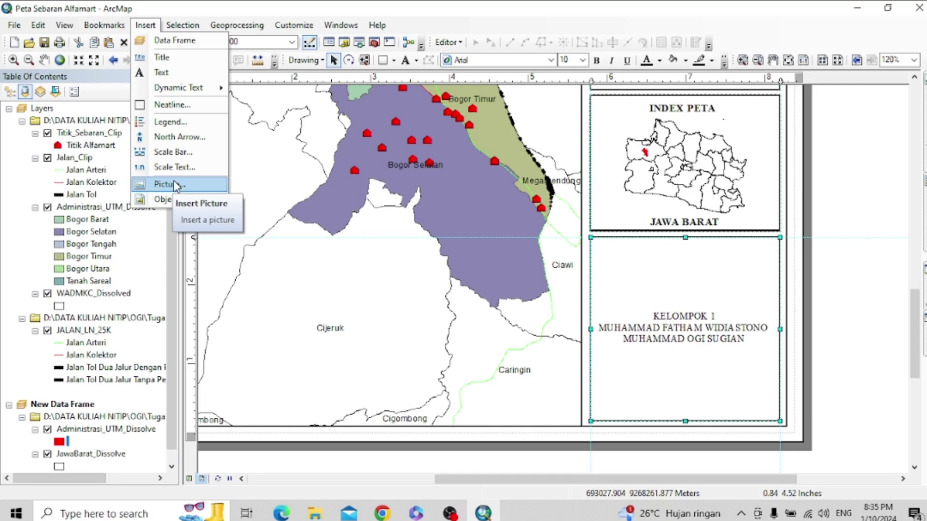
click(381, 513)
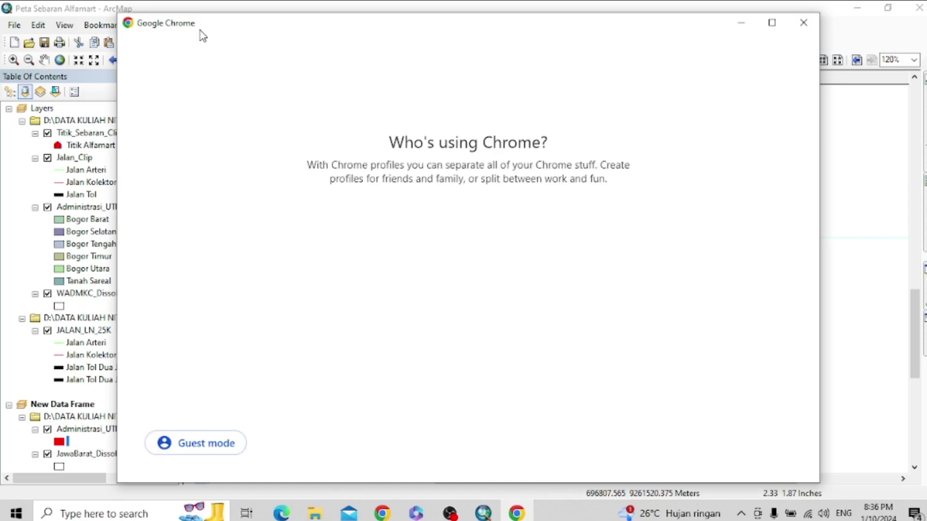
- Open Chrome with the Person 1 profile and search Google for LOGO FAKULTAS TEKNIK UNPAK
click(398, 299)
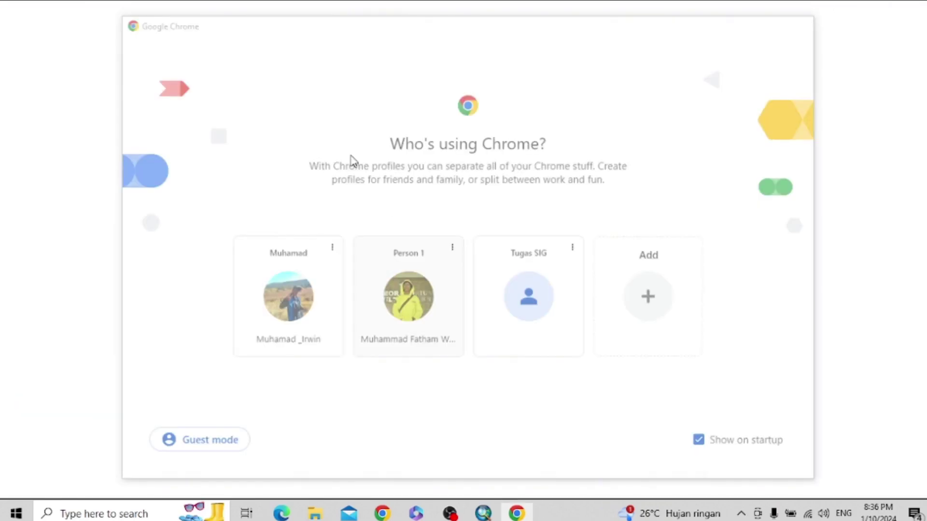
text(LOGO FAJ)
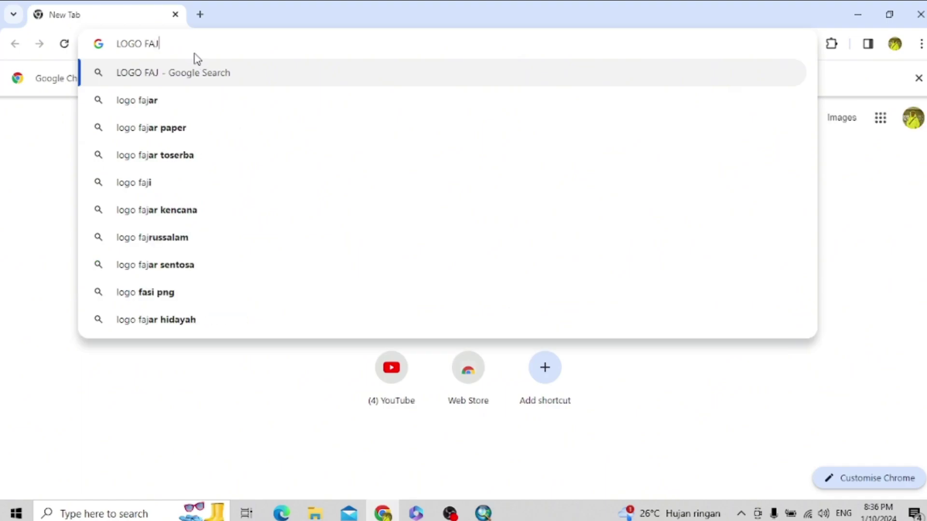
key(BackSpace)
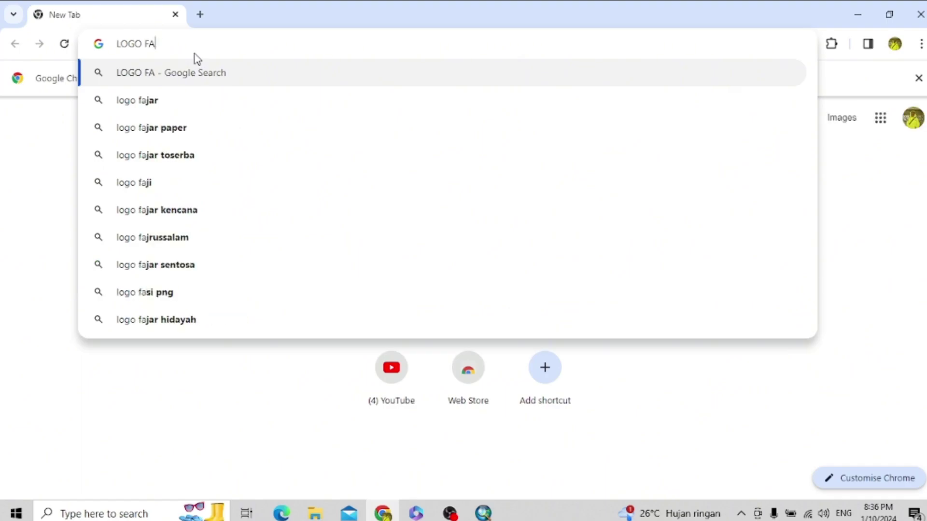
text(KULTAS TE)
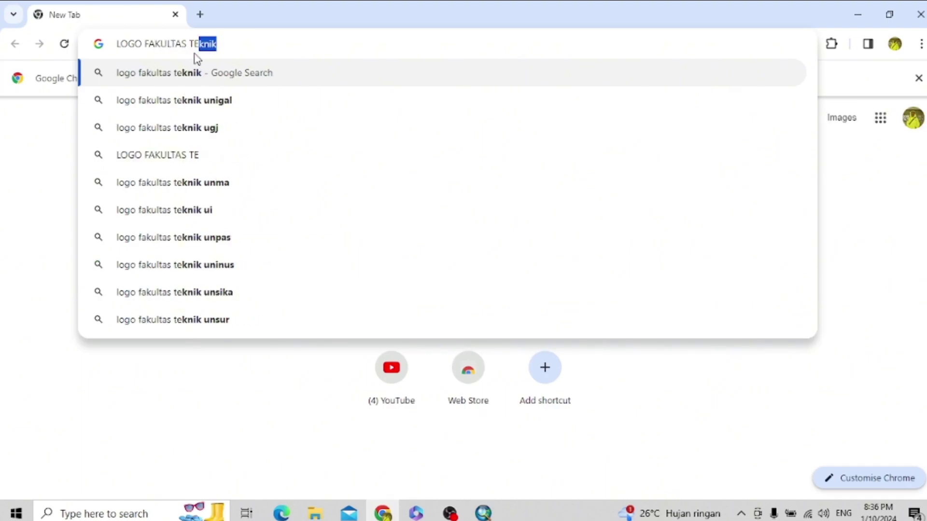
text(KNIK UNPAK)
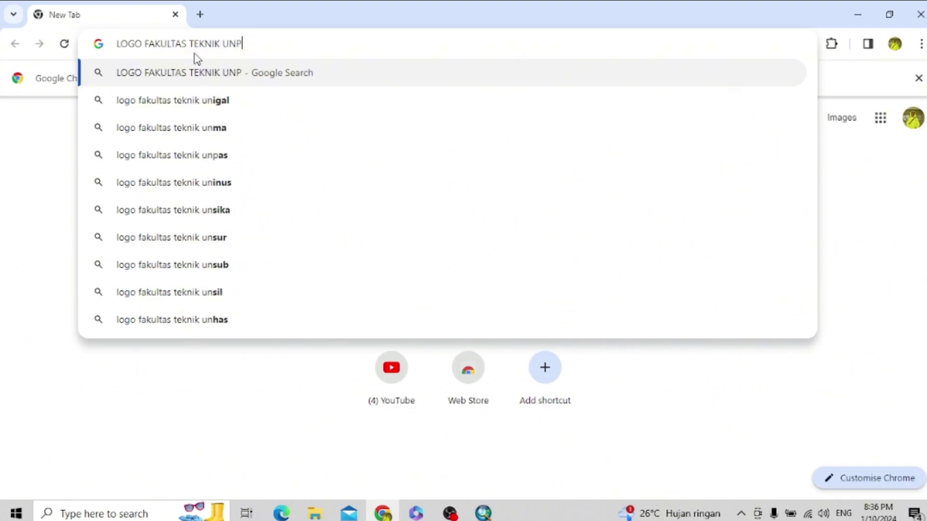
key(Return)
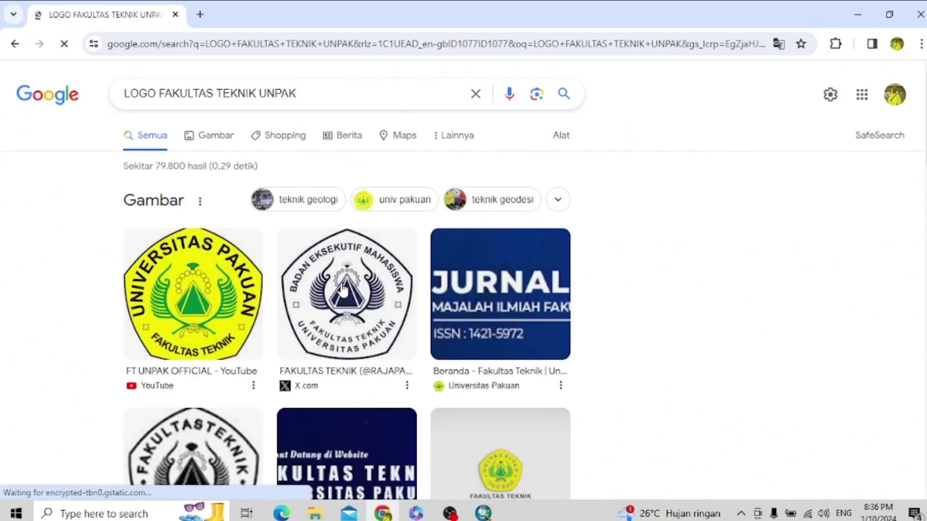
- Switch to image results and bring up the save options for the first faculty logo
scroll(305, 309, down, 1)
scroll(305, 309, down, 2)
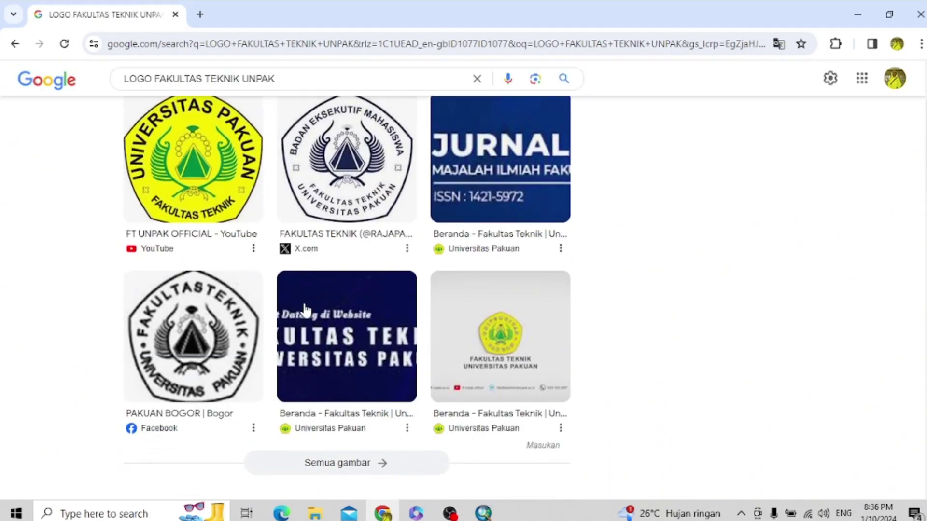
scroll(306, 311, up, 3)
click(213, 135)
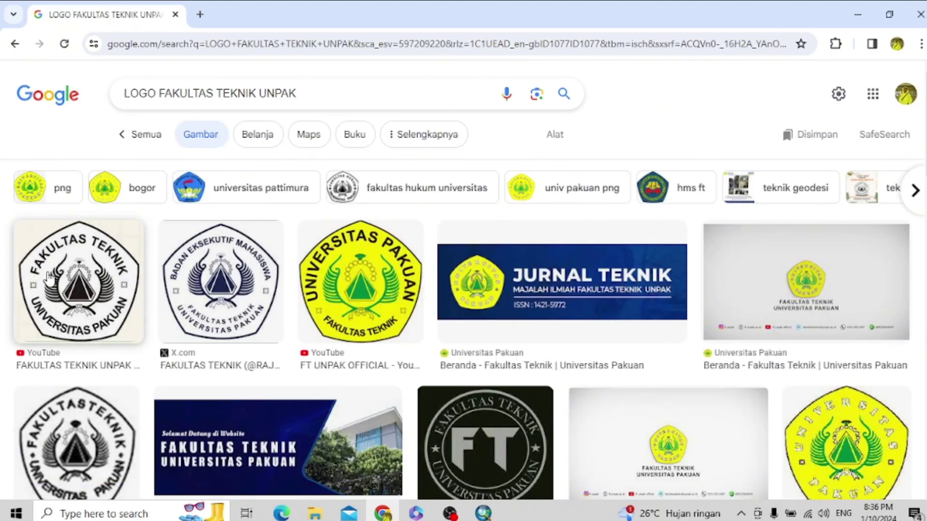
scroll(49, 279, down, 3)
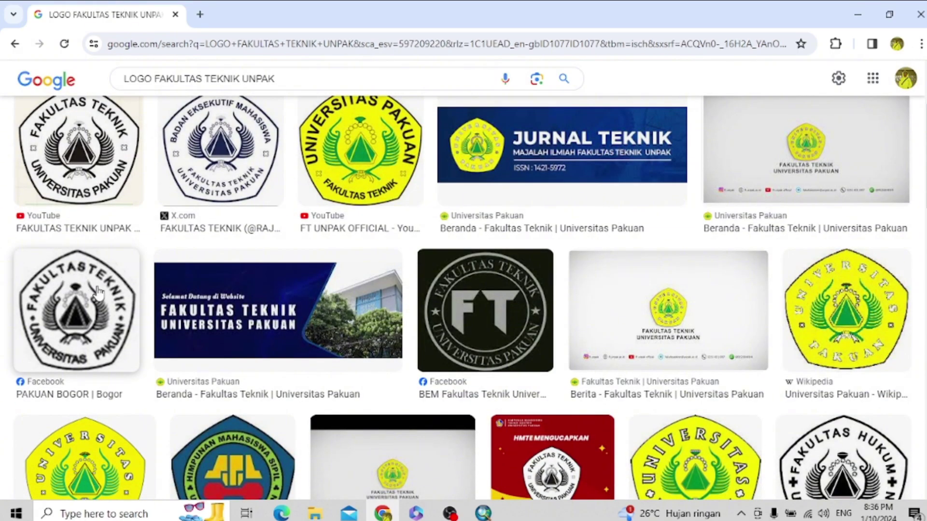
scroll(98, 292, down, 6)
scroll(106, 294, up, 10)
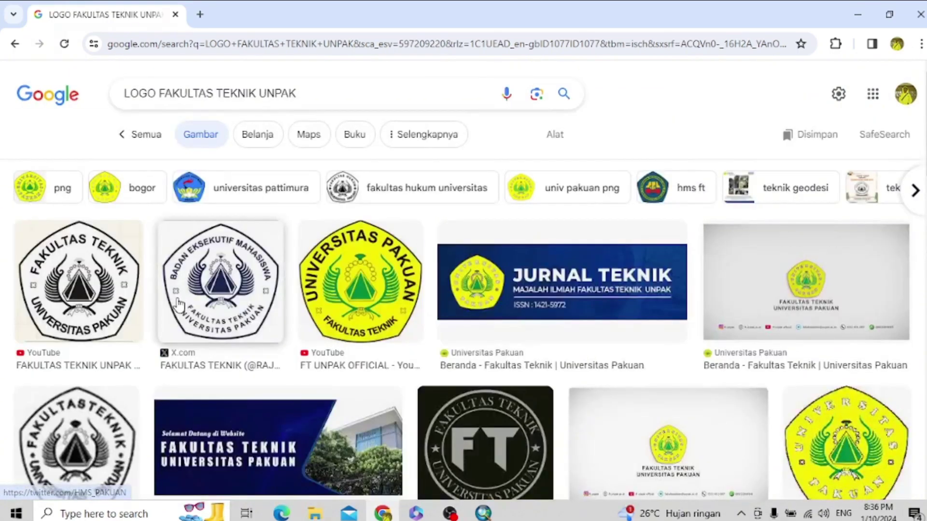
right_click(112, 294)
scroll(270, 222, down, 1)
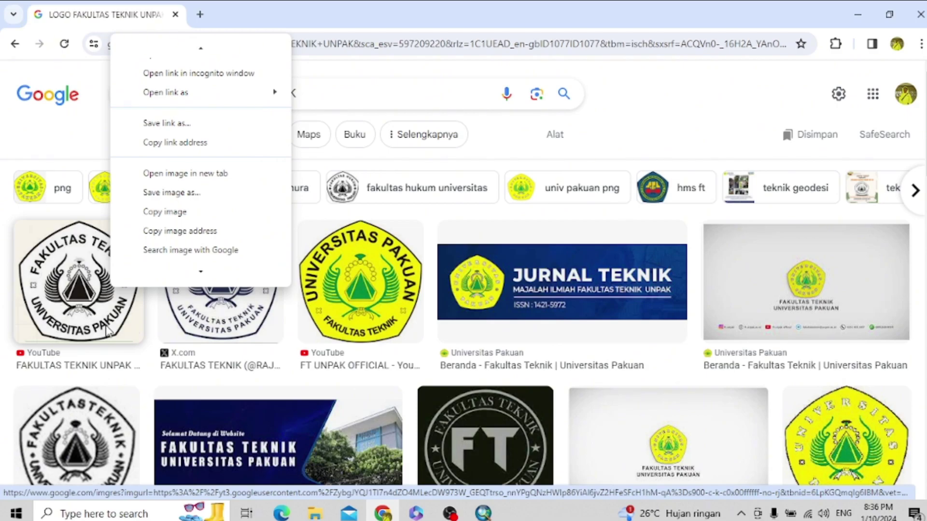
- Save the faculty logo as FT.jpg in D:\DATA KULIAH NITIP\OGI\Tugas SIG
click(175, 198)
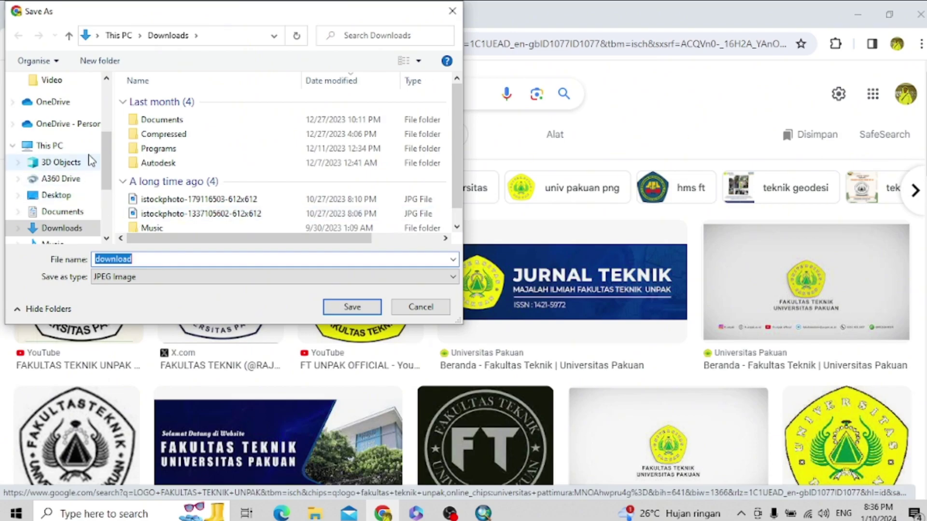
scroll(87, 165, down, 3)
click(83, 174)
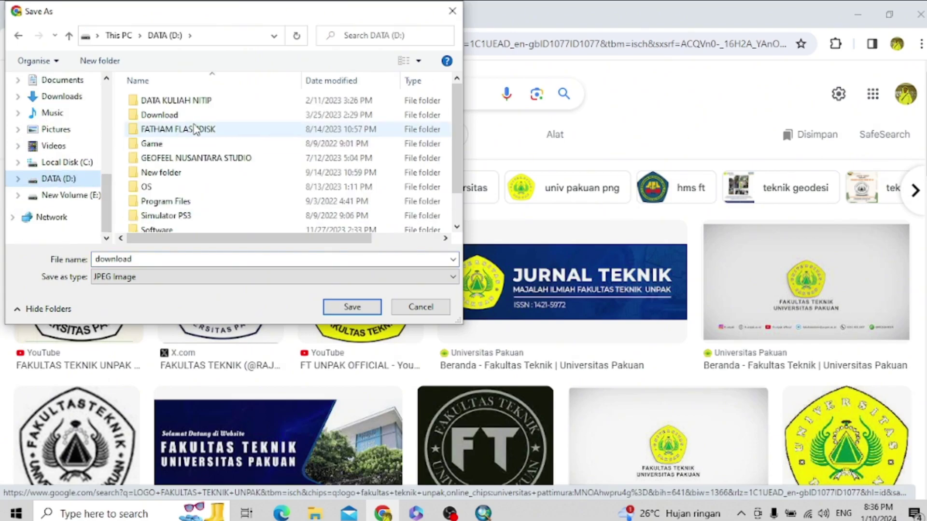
double_click(198, 107)
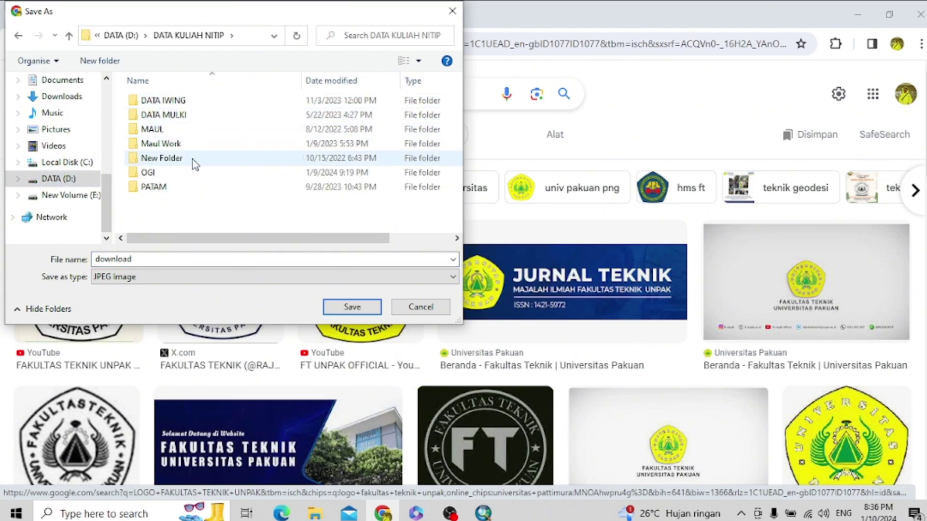
double_click(189, 180)
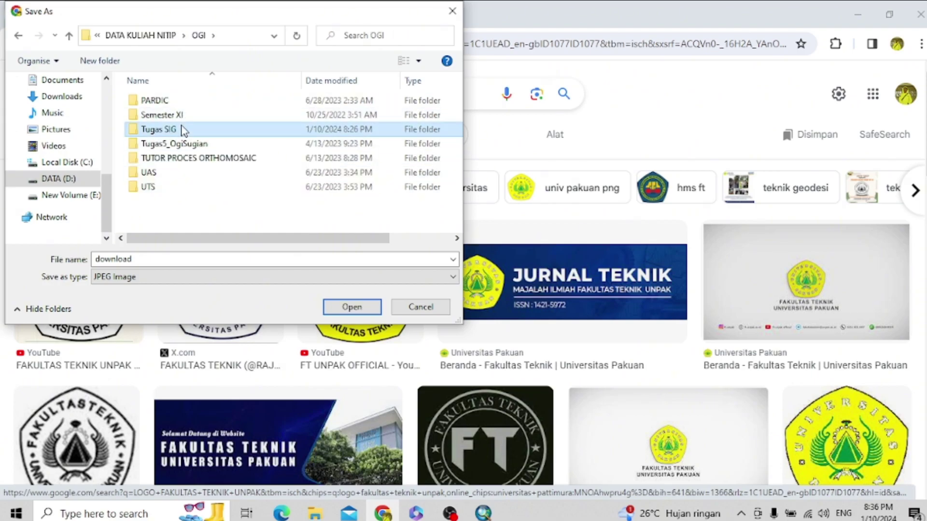
double_click(182, 129)
double_click(169, 260)
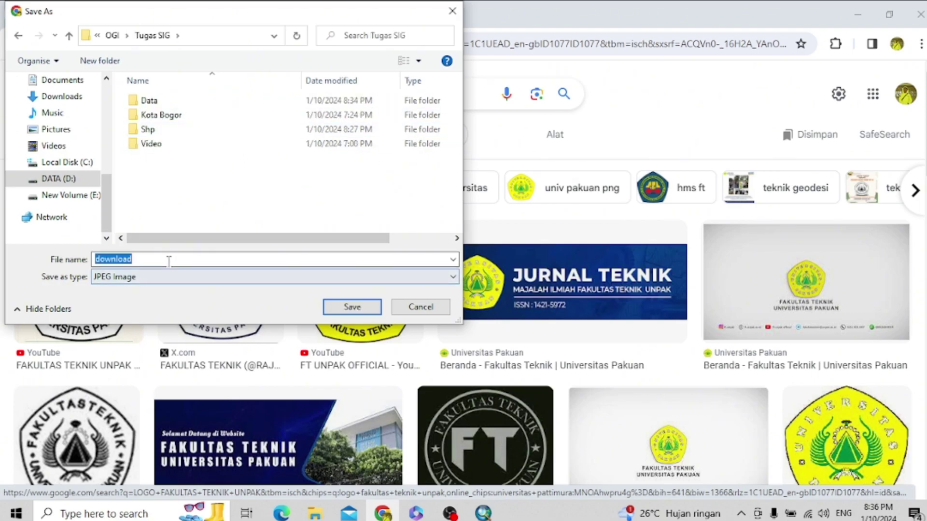
text(FT)
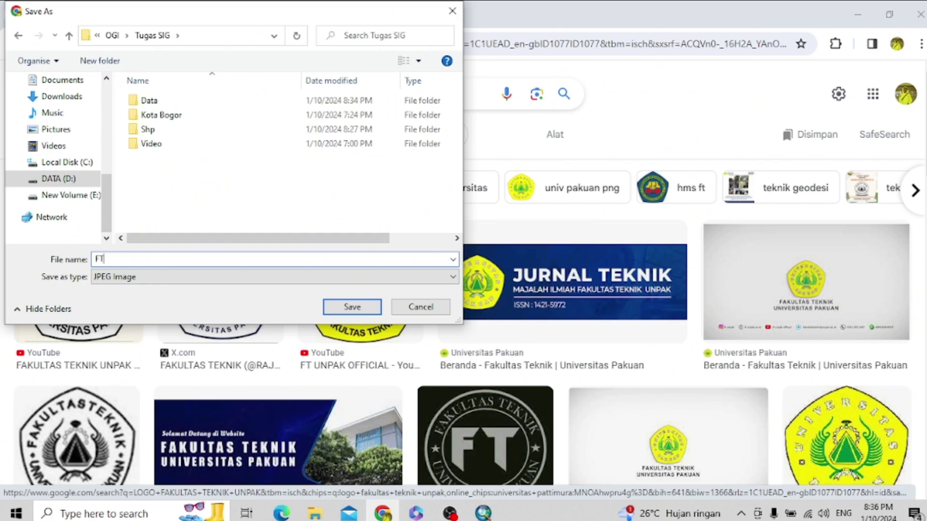
key(Return)
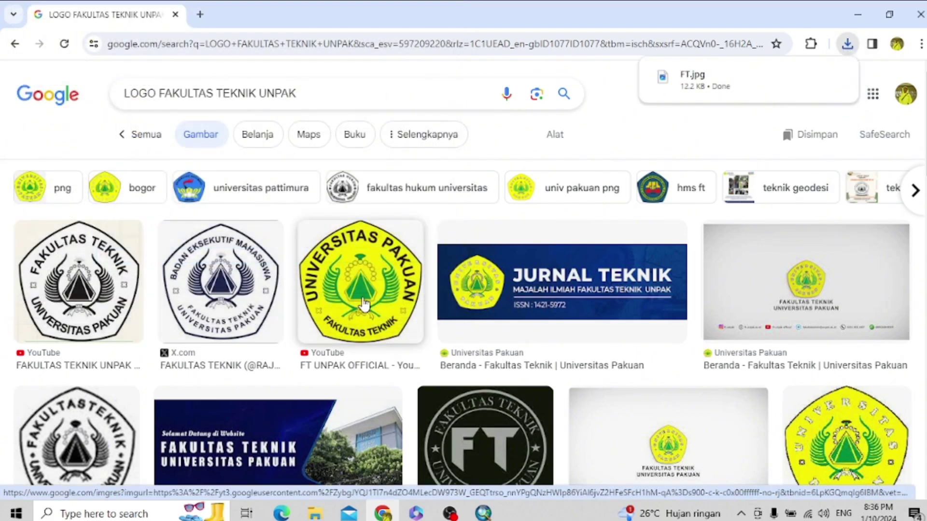
- Save the yellow Universitas Pakuan logo as UNPAK (PNG) and return to ArcMap
scroll(841, 339, down, 4)
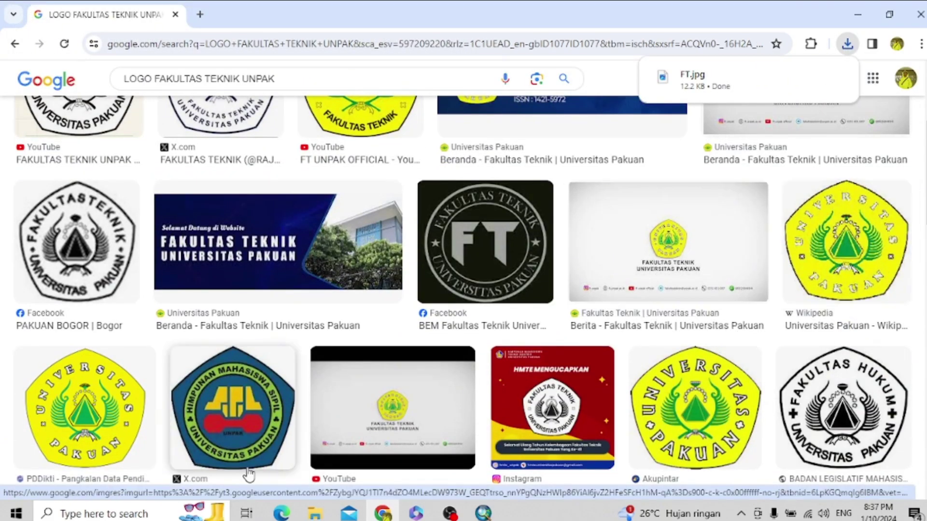
right_click(61, 400)
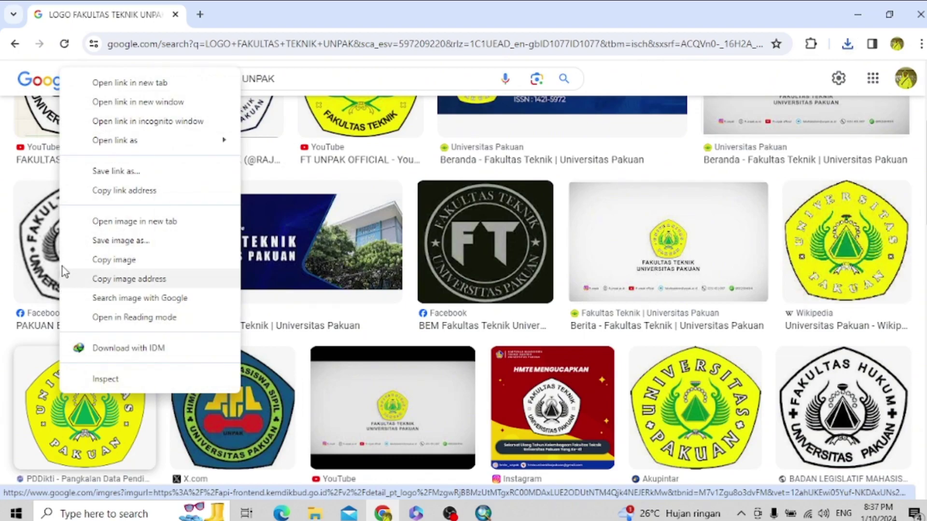
click(72, 241)
scroll(72, 224, down, 4)
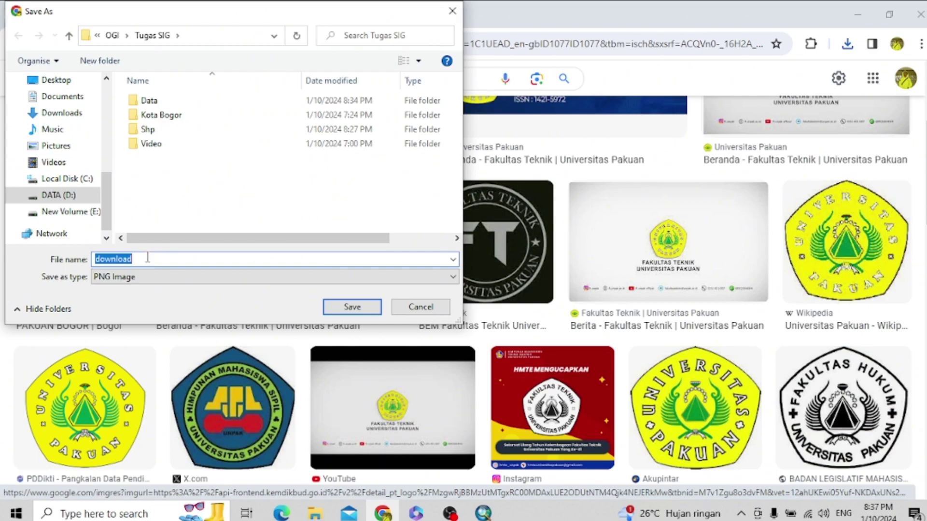
text(UNPAK)
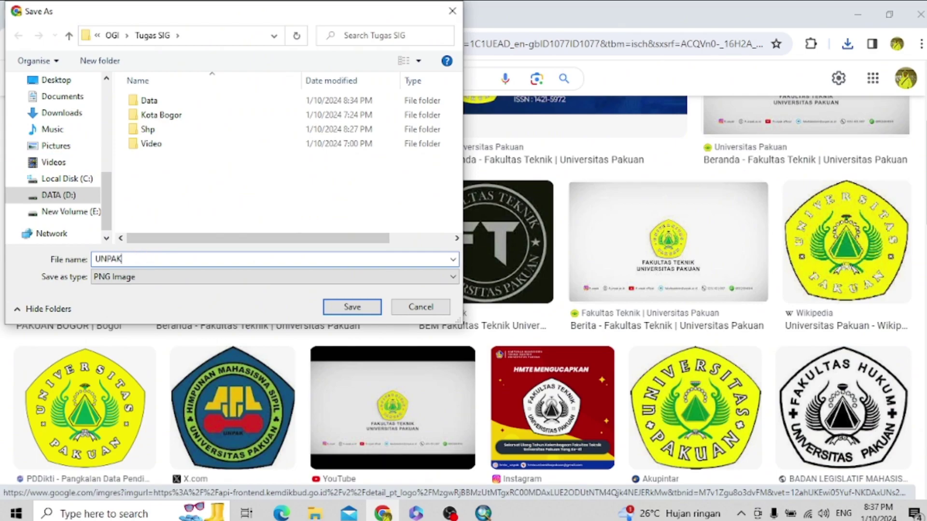
key(Return)
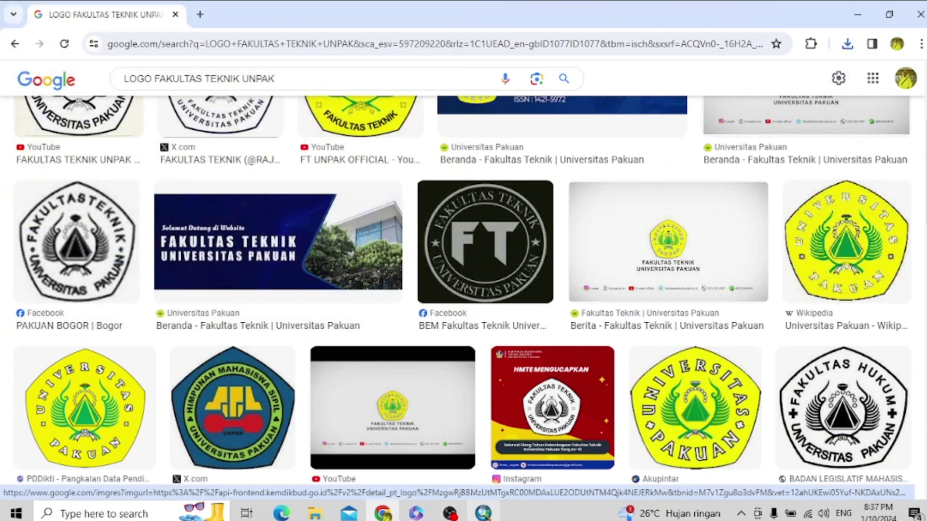
click(483, 513)
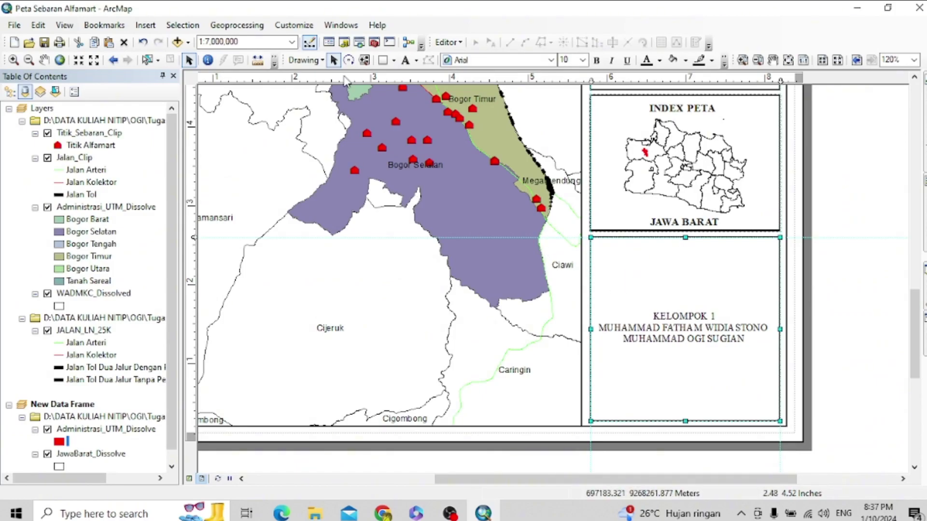
click(140, 27)
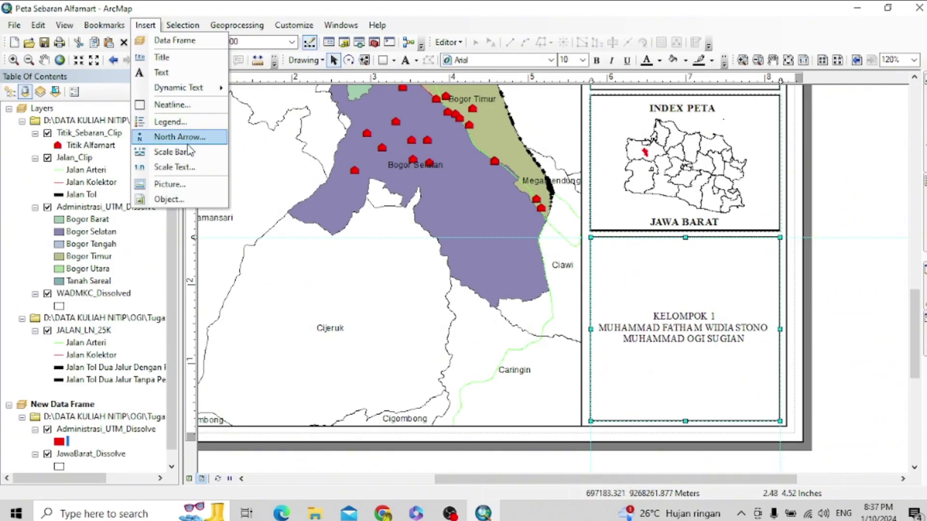
click(216, 181)
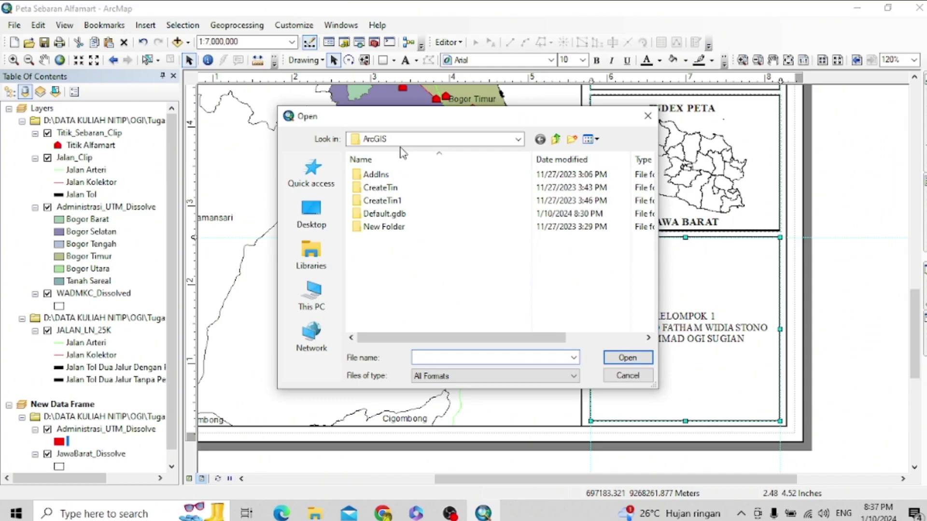
click(518, 140)
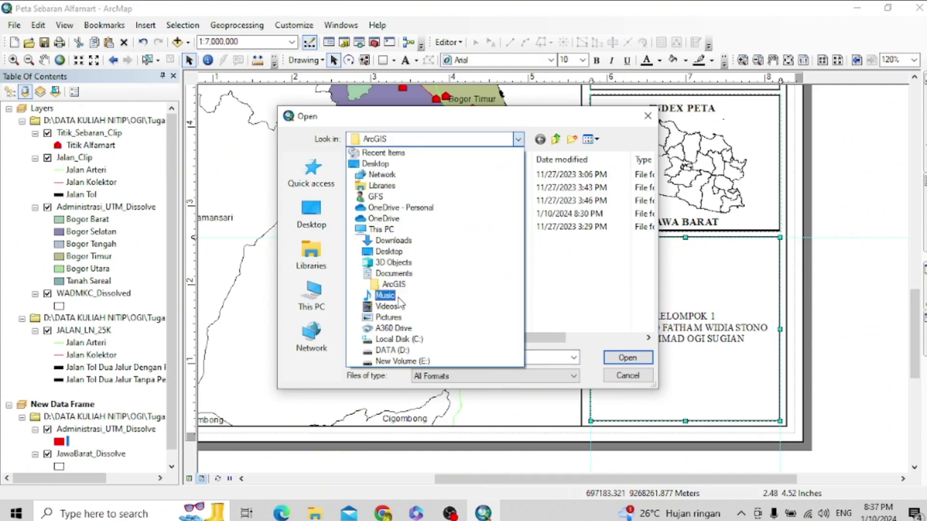
click(392, 351)
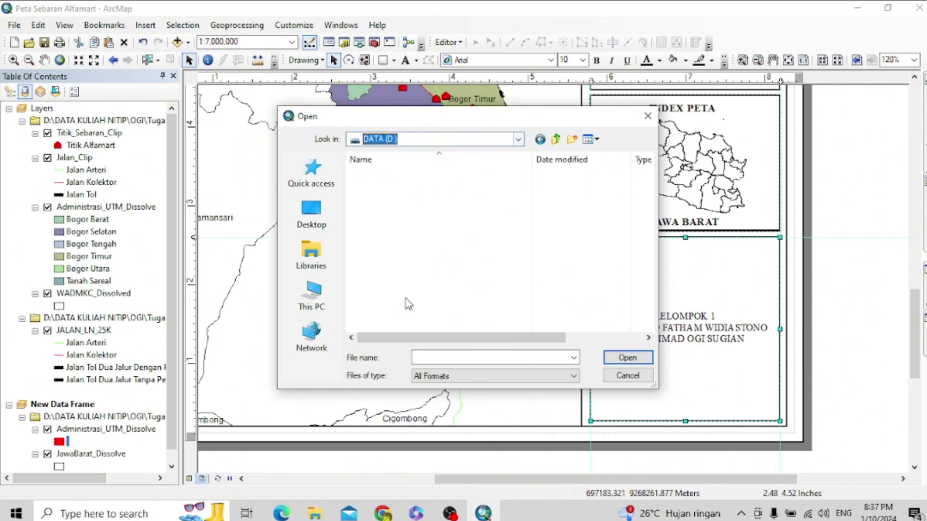
double_click(393, 174)
click(400, 253)
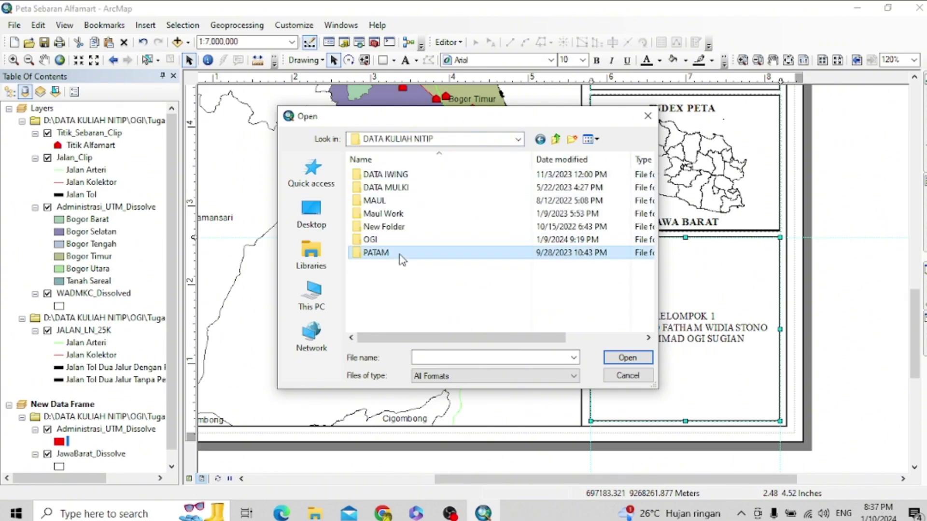
click(543, 143)
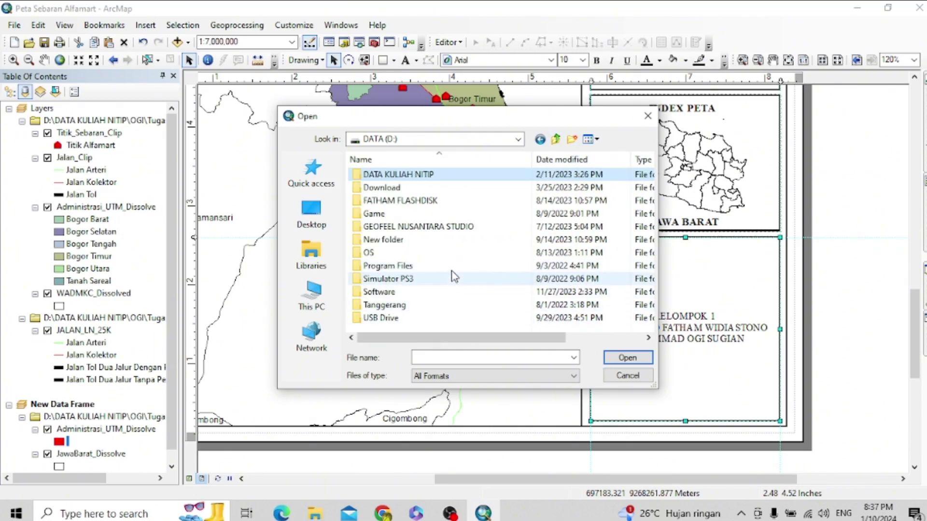
click(518, 140)
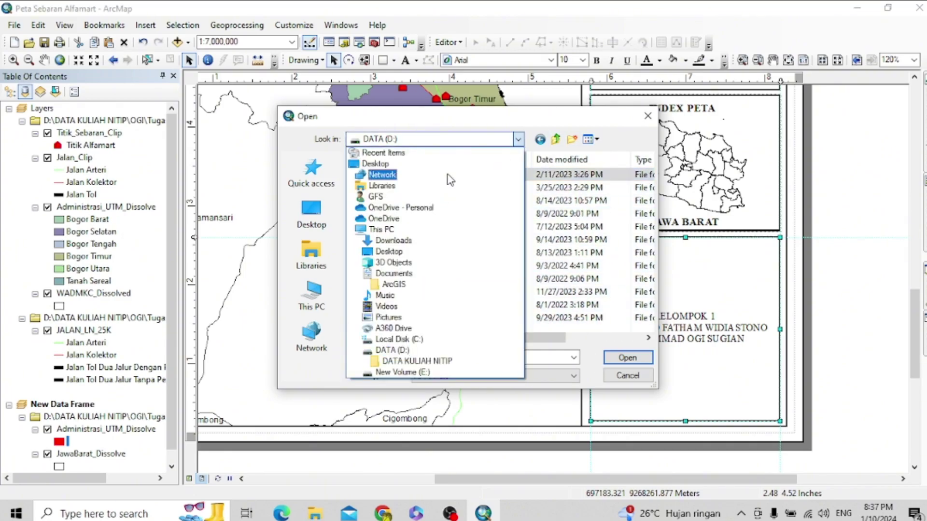
click(392, 351)
double_click(406, 175)
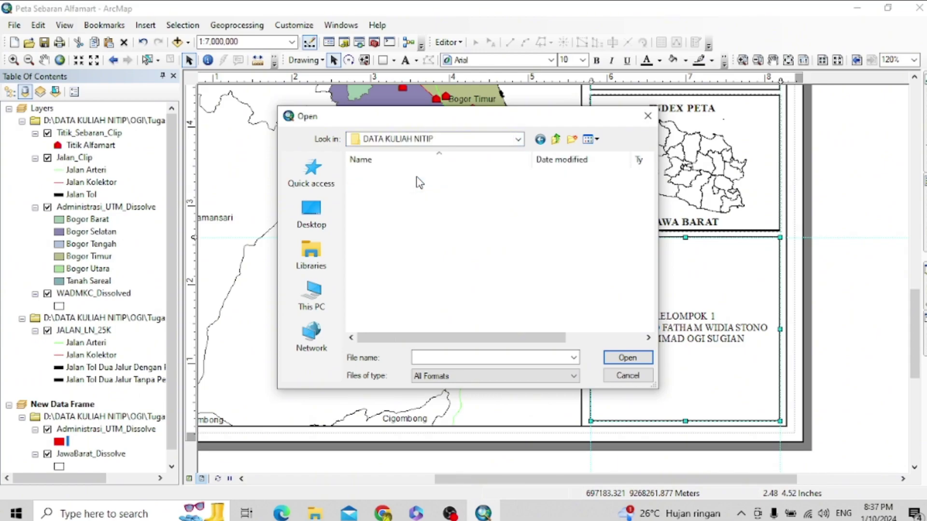
double_click(371, 240)
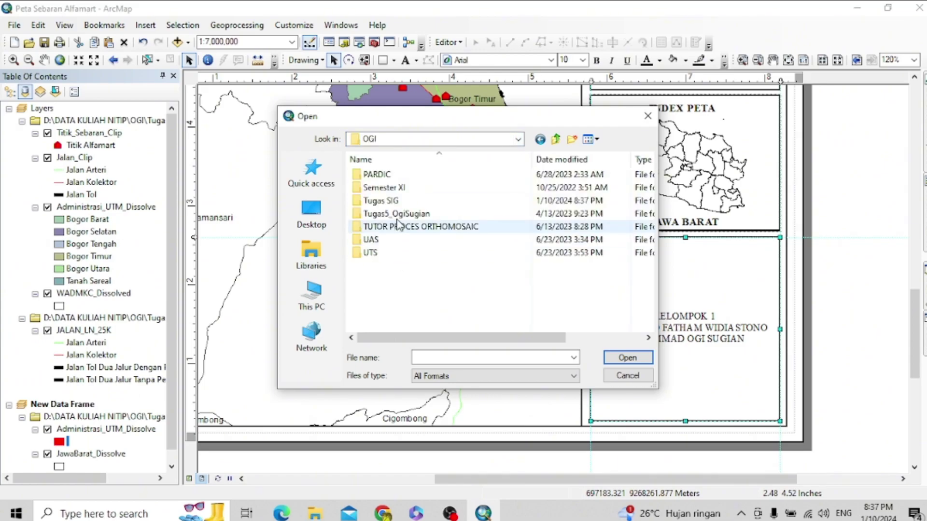
double_click(402, 202)
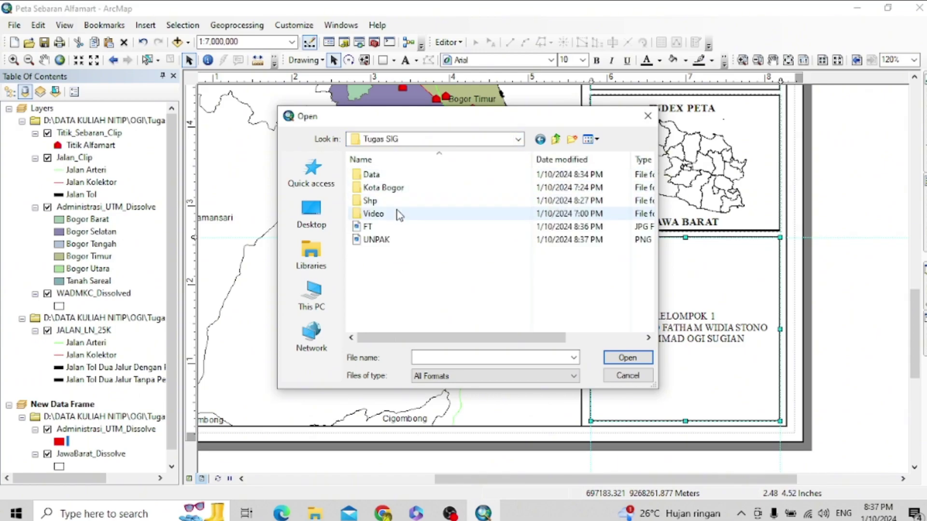
click(392, 227)
click(626, 357)
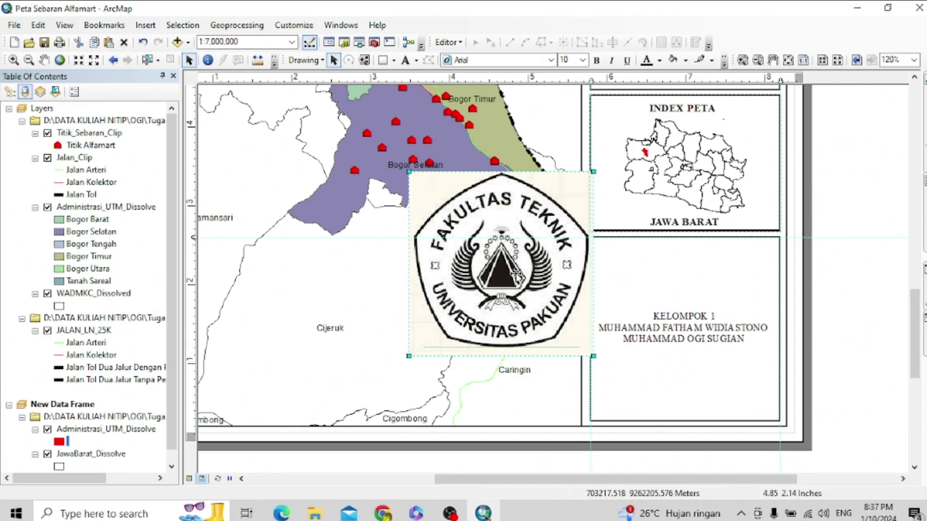
right_click(515, 273)
click(581, 101)
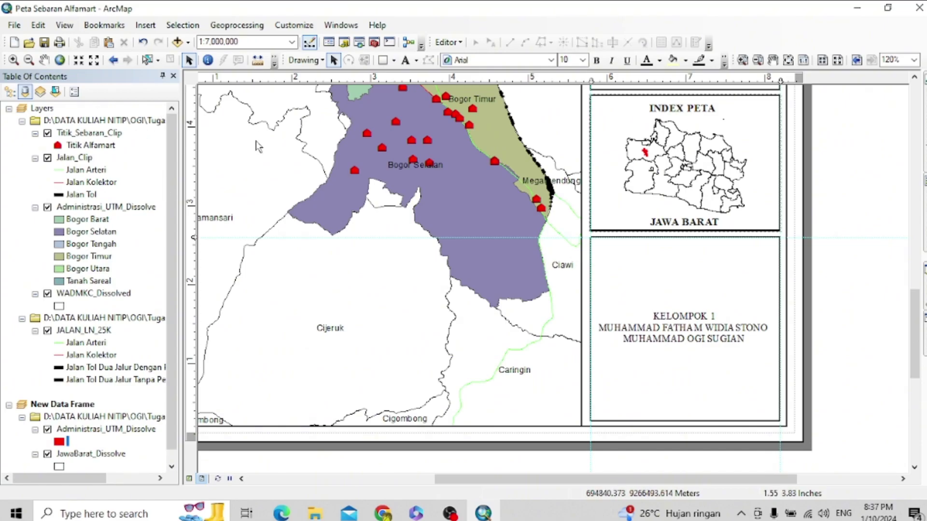
- Insert the UNPAK picture from Tugas SIG and drag it into the lower-right box
click(146, 24)
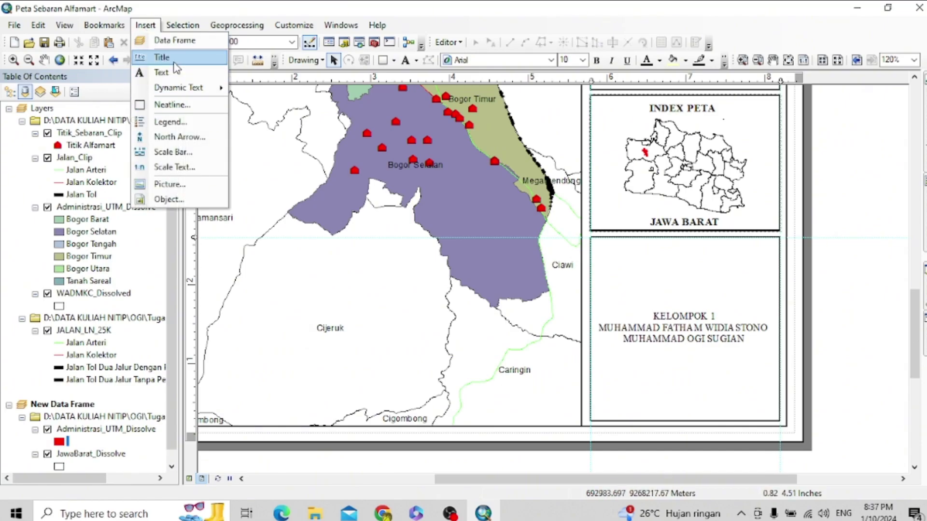
click(190, 186)
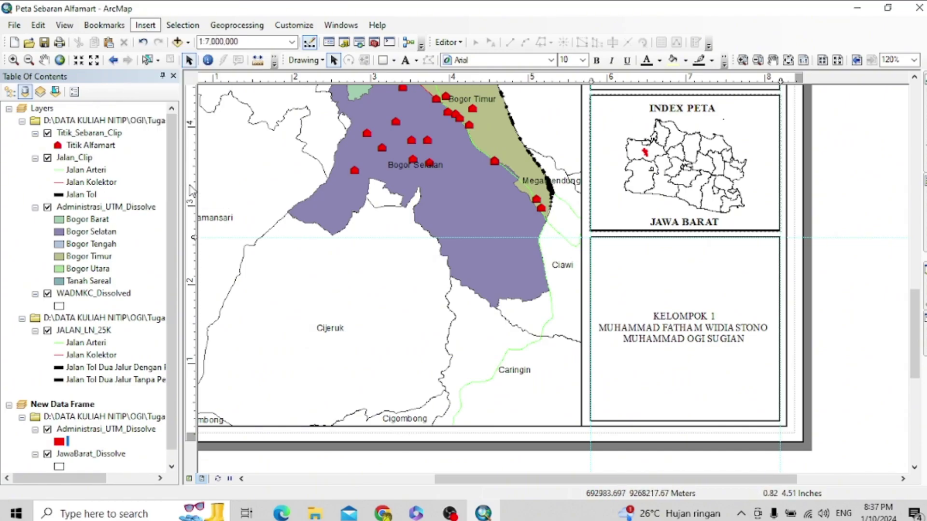
click(377, 240)
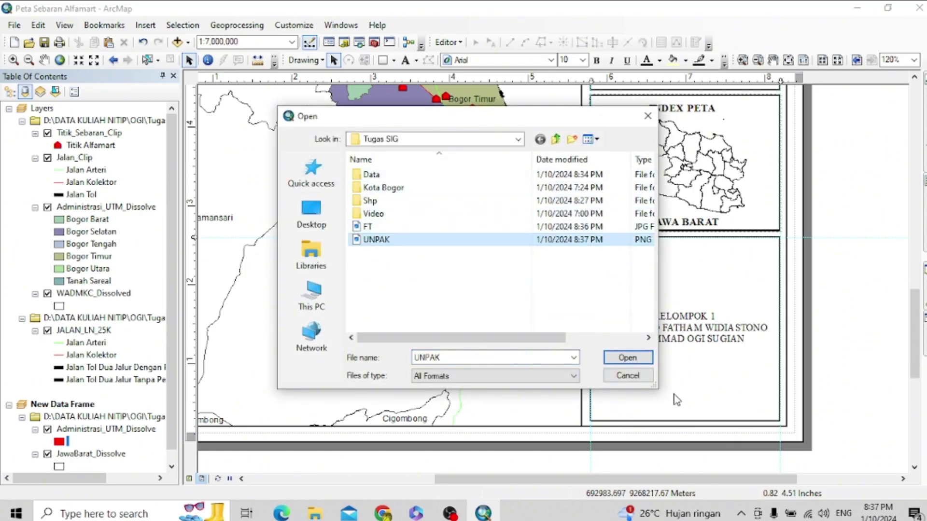
click(628, 358)
drag(515, 277, 694, 361)
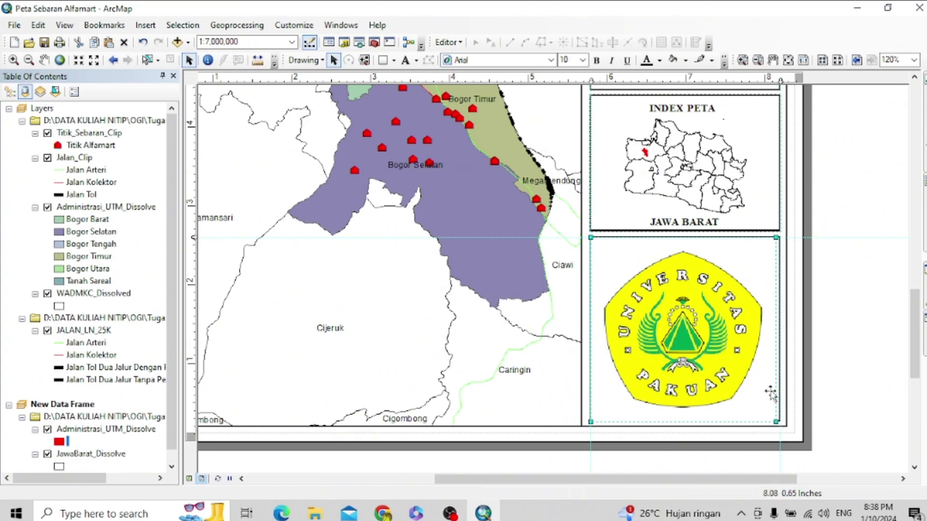
right_click(191, 299)
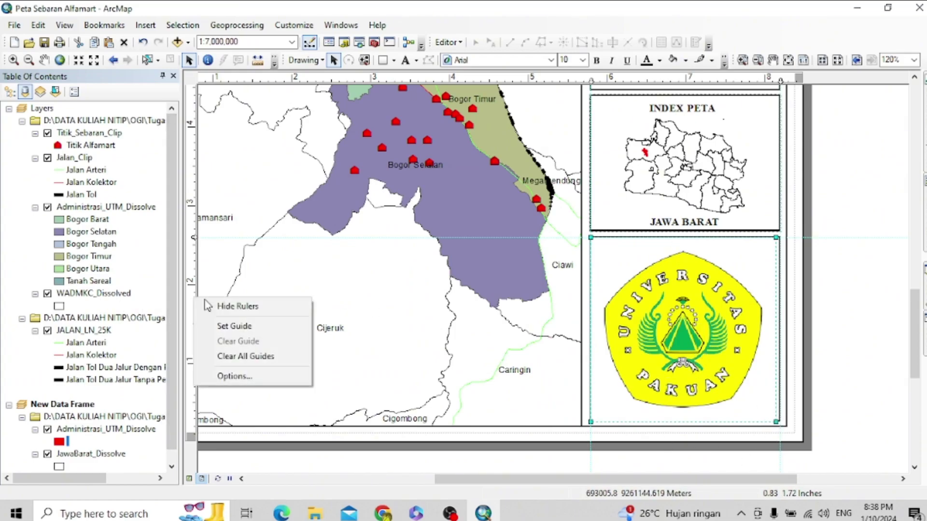
- Clear all guide lines from the layout
click(245, 356)
right_click(684, 78)
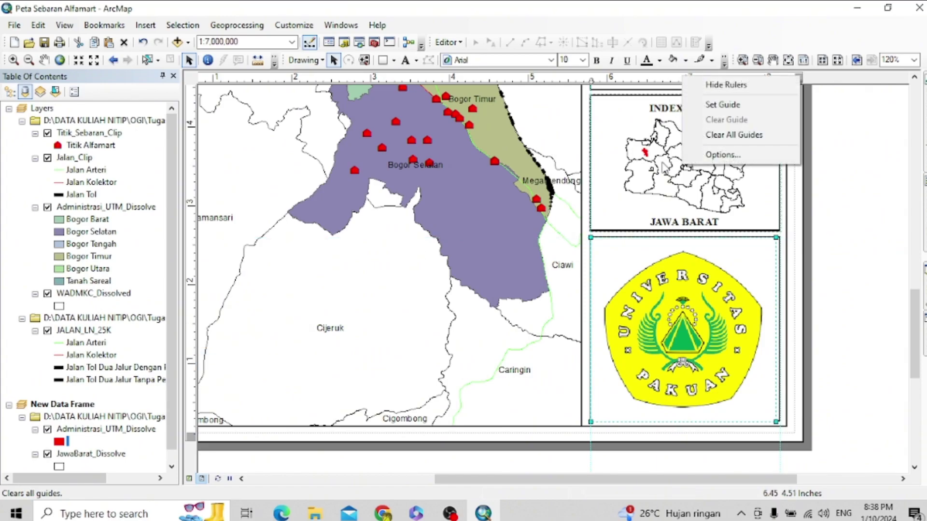
click(706, 136)
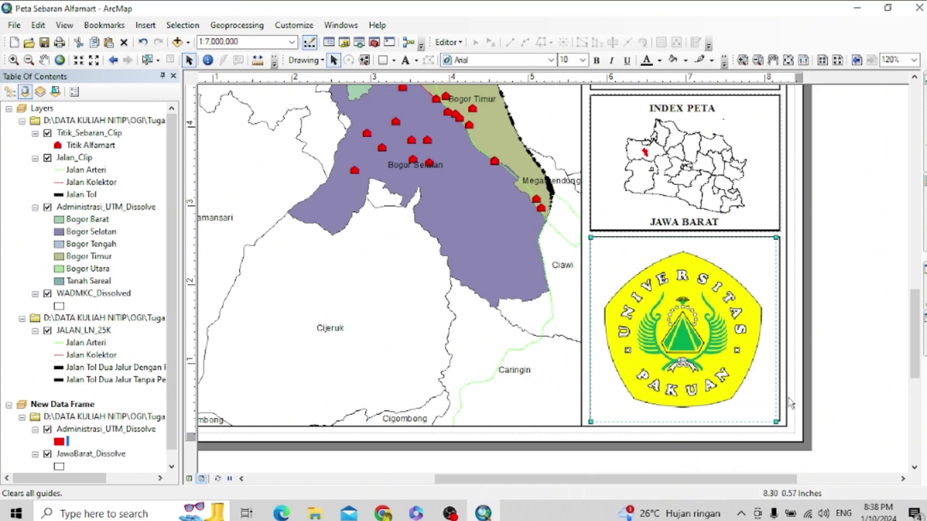
- Shrink the UNPAK logo and position it above the KELOMPOK 1 names
drag(774, 420, 653, 300)
drag(623, 266, 638, 283)
click(587, 348)
key(ctrl+z)
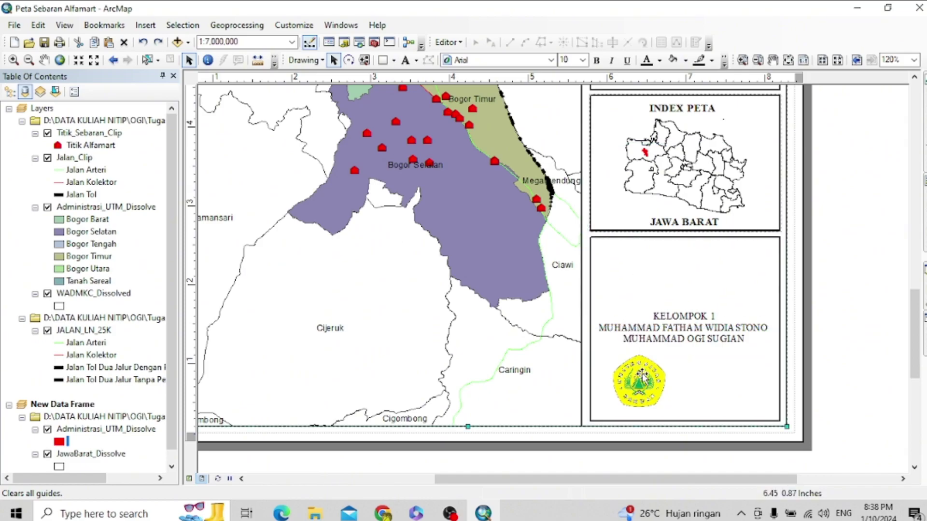
double_click(639, 381)
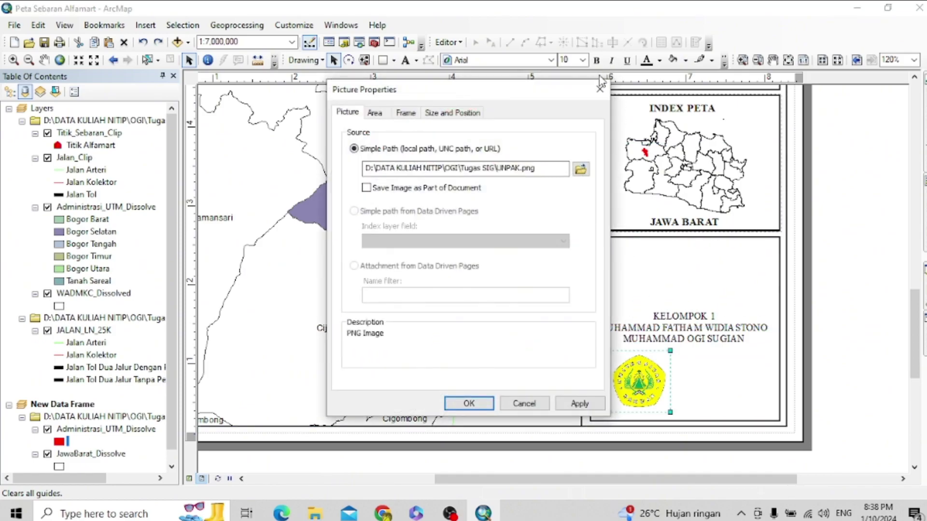
click(600, 87)
drag(638, 384, 680, 275)
click(715, 371)
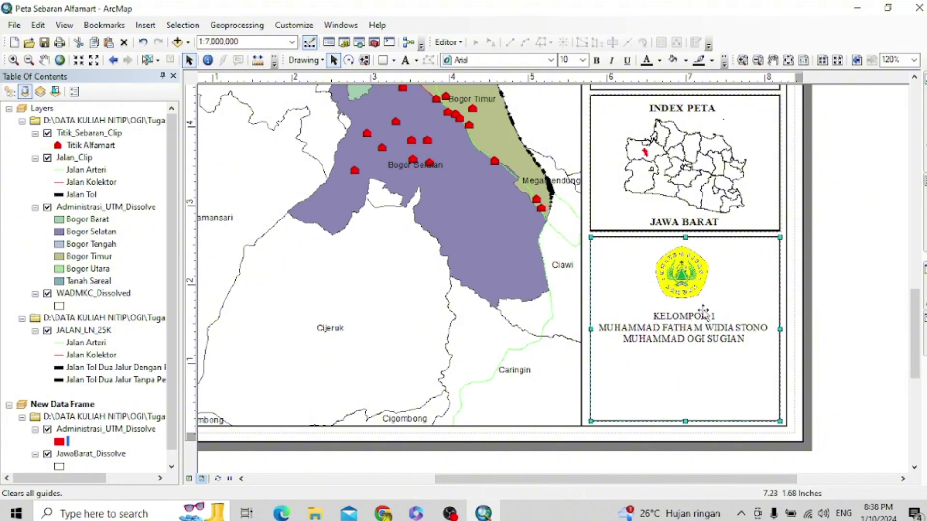
- Move the group credits text lower in the lower-right panel
scroll(698, 317, up, 5)
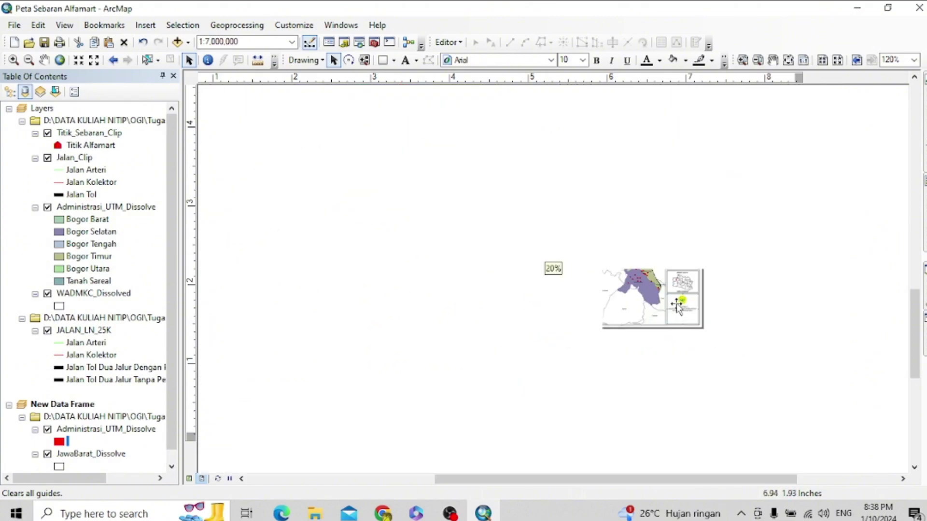
scroll(678, 309, up, 2)
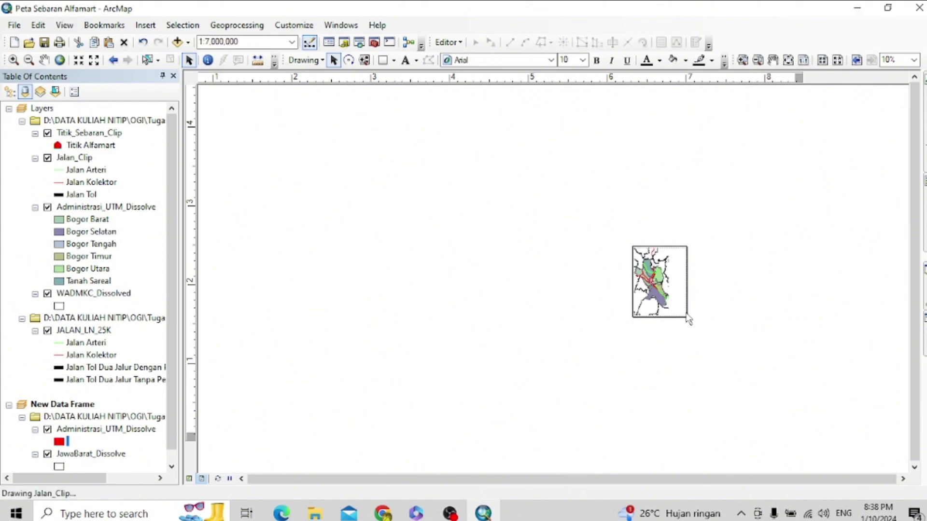
scroll(685, 307, down, 3)
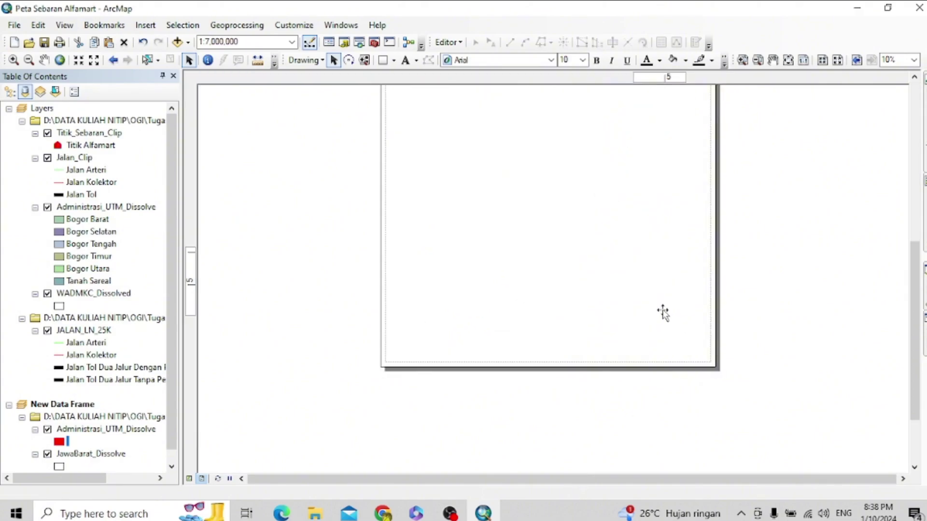
click(660, 305)
click(660, 309)
drag(660, 309, 674, 334)
- Enlarge the UNPAK logo slightly and keep it centred above the credits
click(657, 284)
mouse_move(670, 298)
mouse_down()
mouse_move(684, 334)
mouse_move(671, 296)
mouse_move(666, 302)
mouse_up()
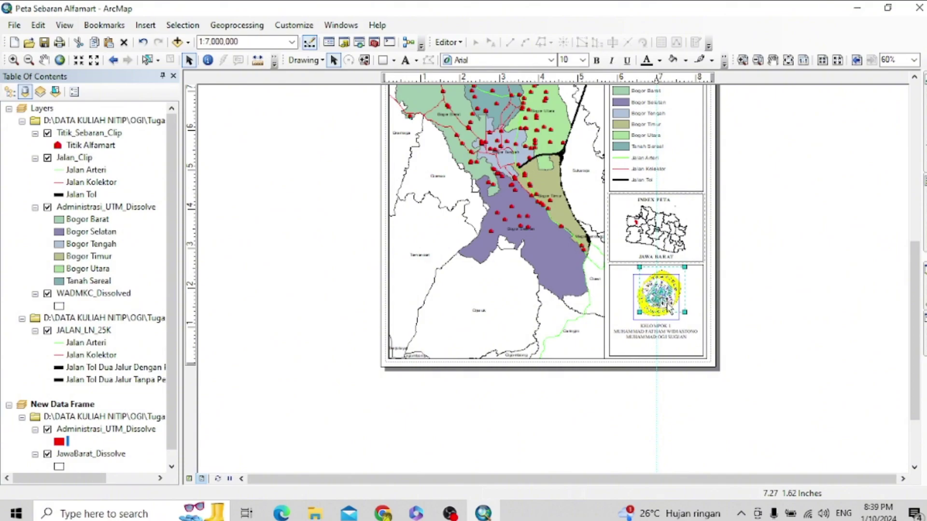
click(750, 307)
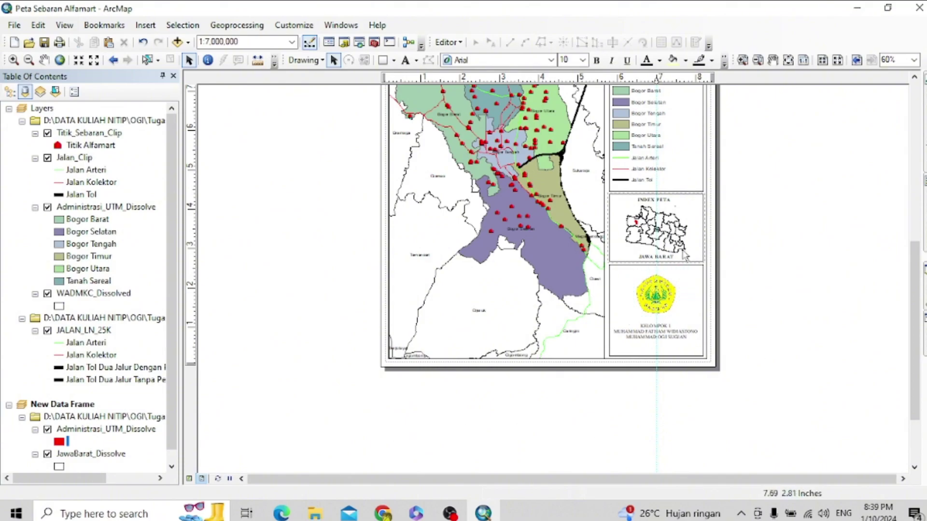
- Clear the leftover vertical guide line and copy the credits text element
right_click(680, 79)
click(717, 138)
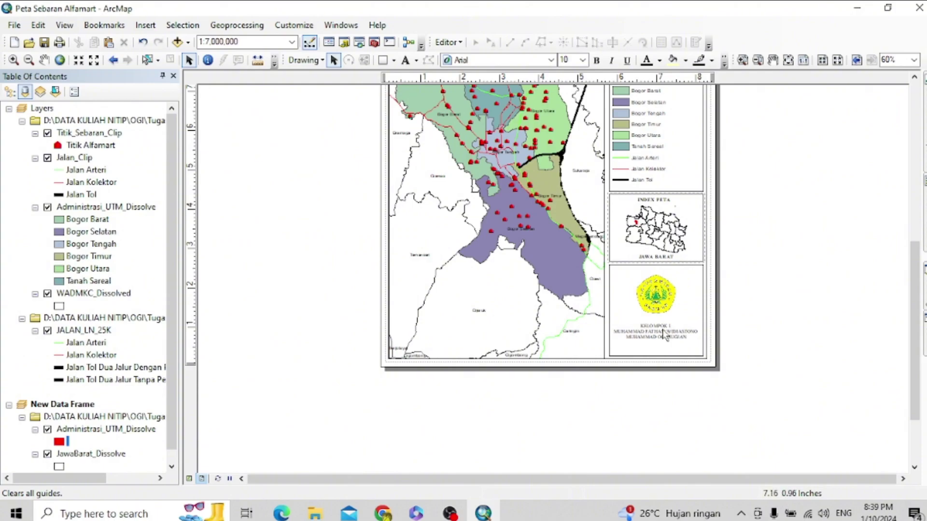
click(665, 336)
right_click(665, 331)
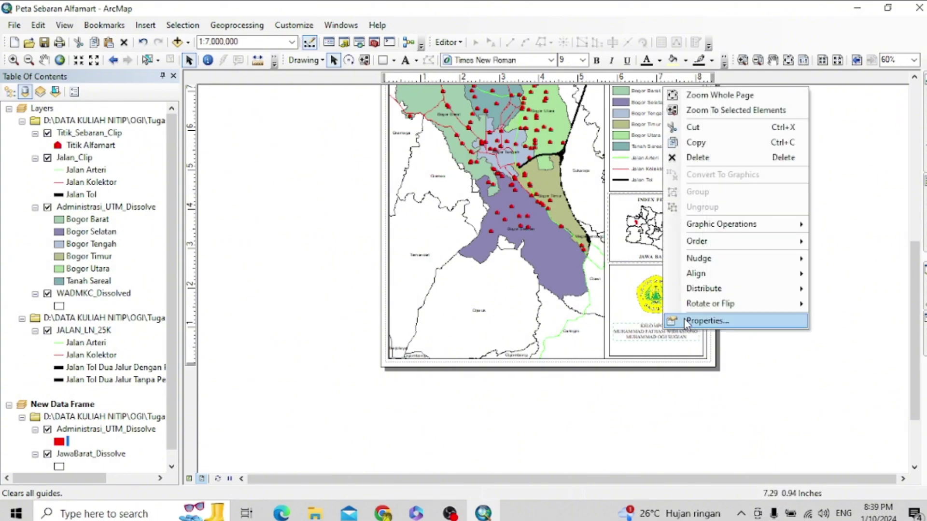
click(726, 147)
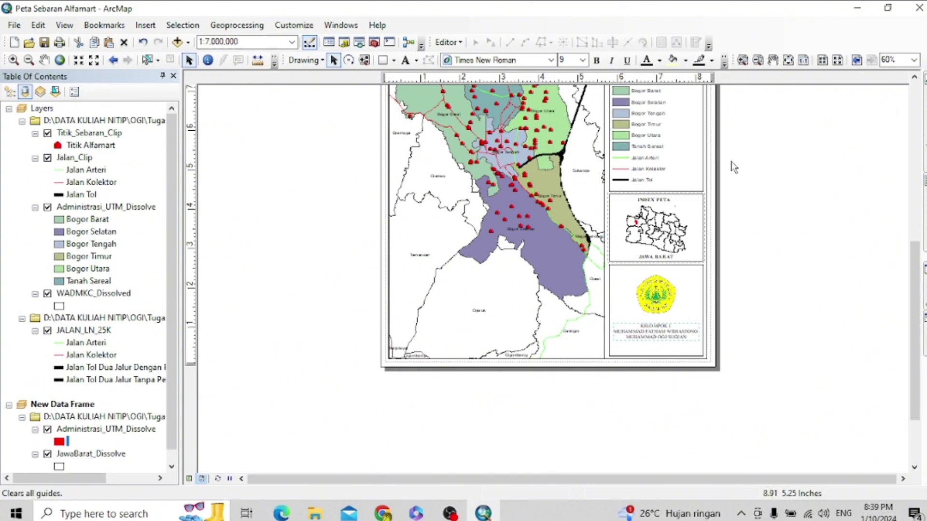
right_click(660, 333)
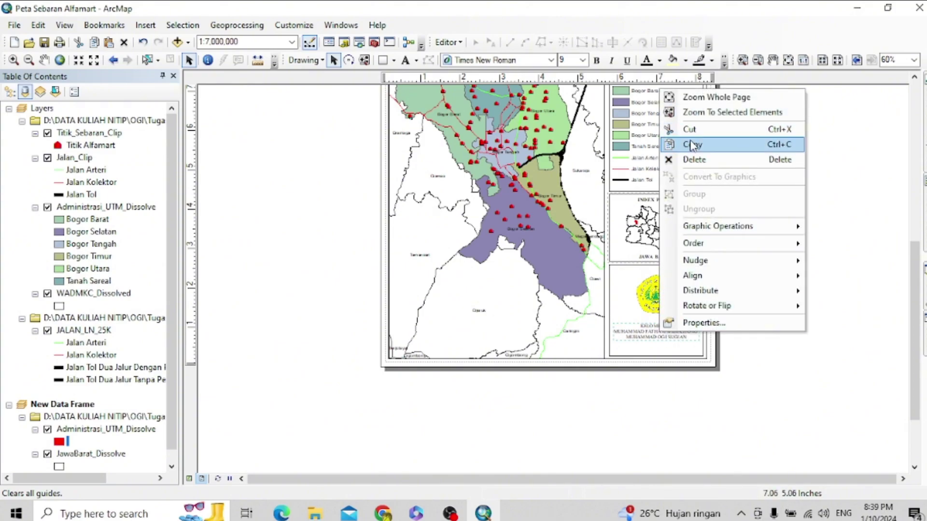
click(692, 145)
right_click(655, 334)
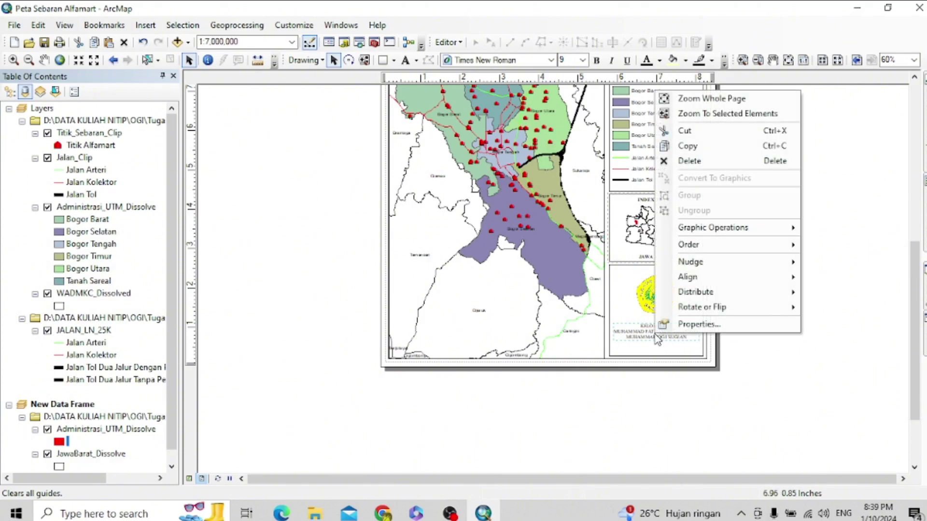
- Reapply the panel frame's properties unchanged, then open the credits text for editing
right_click(634, 346)
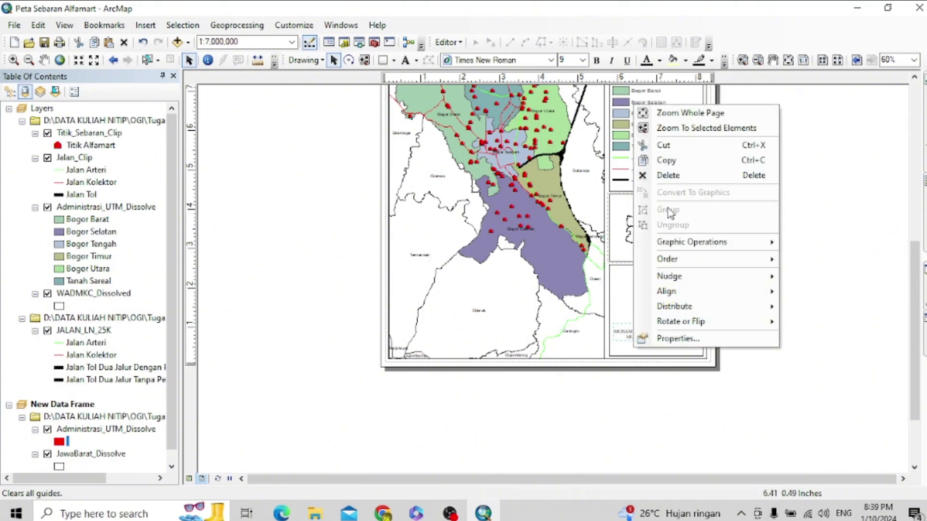
click(645, 340)
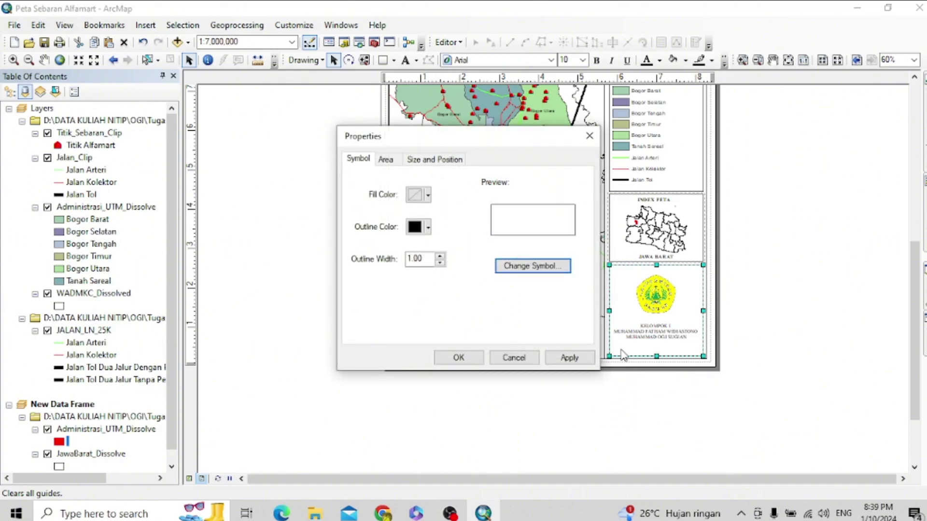
click(575, 359)
click(589, 136)
click(674, 342)
click(666, 333)
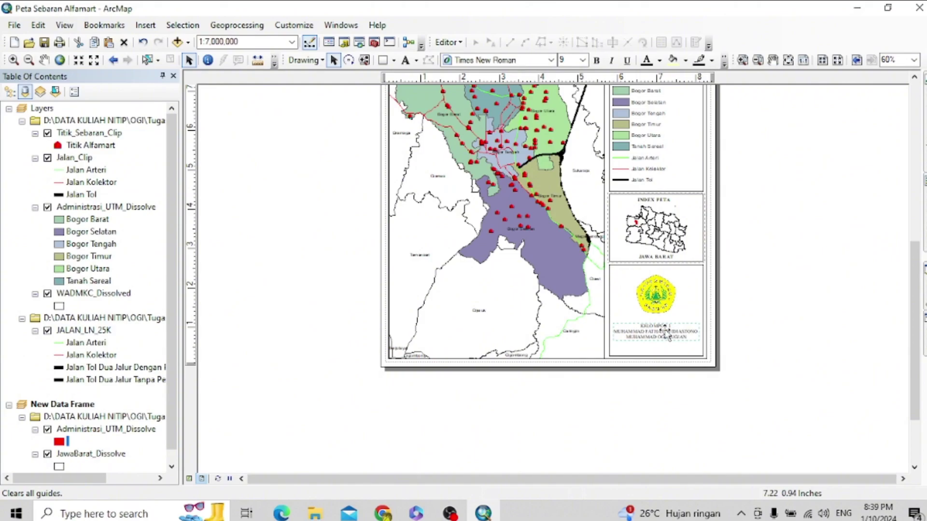
double_click(667, 332)
- Insert a MATA KULIAH line above KONSEP DASAR SIG in the credits text and apply it
click(467, 206)
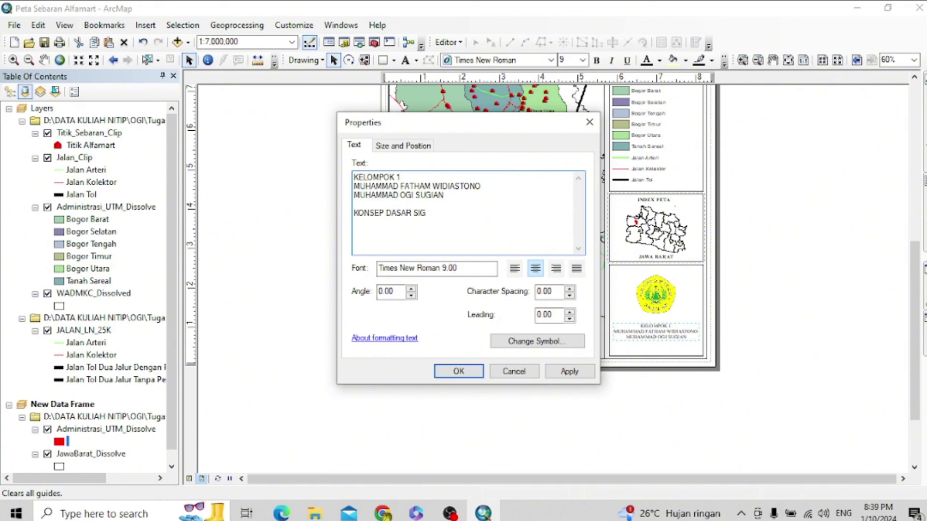
key(Return)
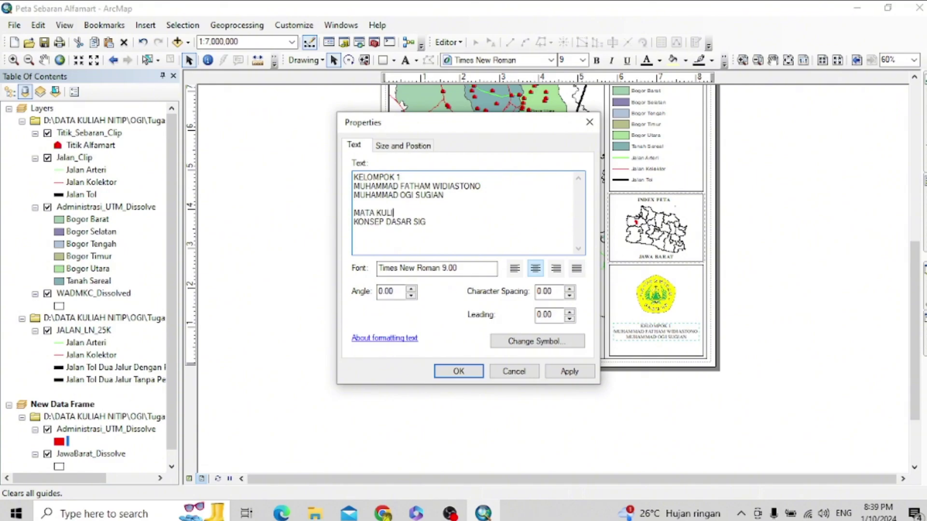
click(569, 372)
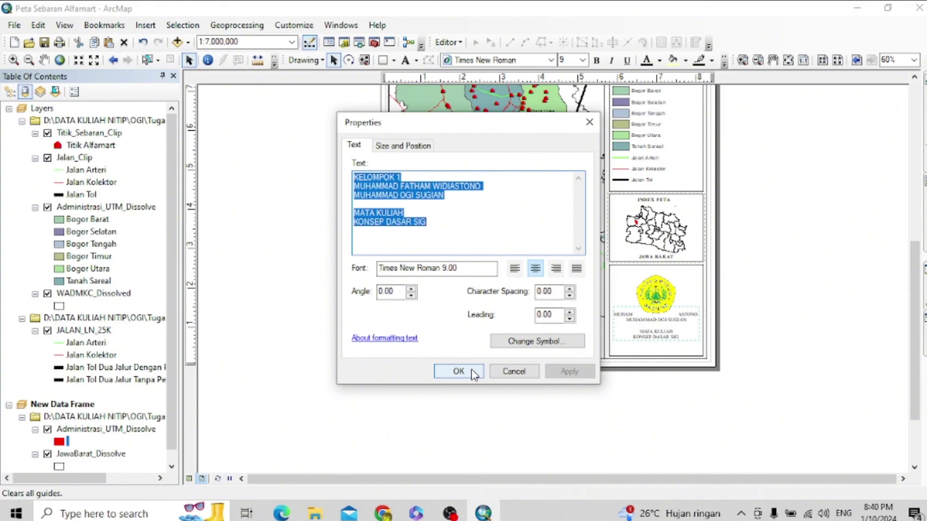
click(458, 371)
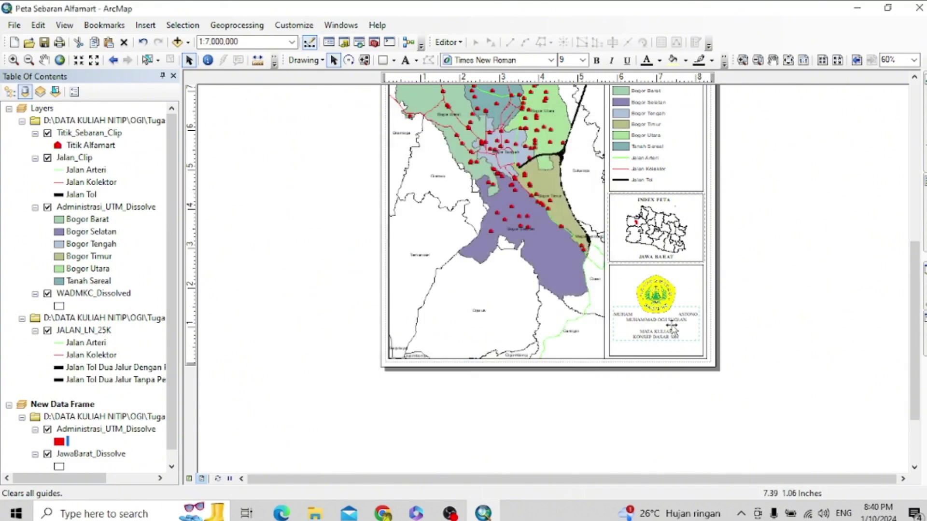
click(672, 327)
click(656, 79)
mouse_move(678, 338)
mouse_down()
mouse_move(673, 329)
mouse_move(673, 340)
mouse_up()
key(ctrl+z)
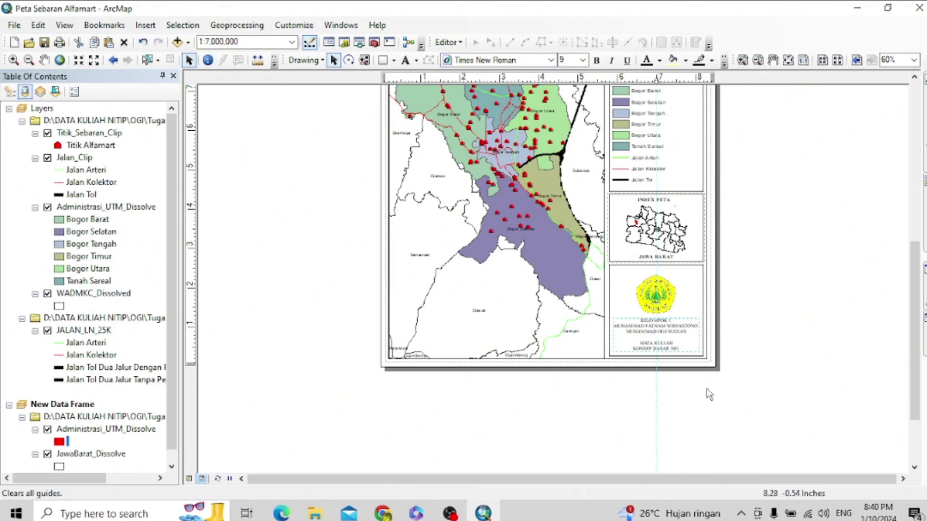
click(719, 431)
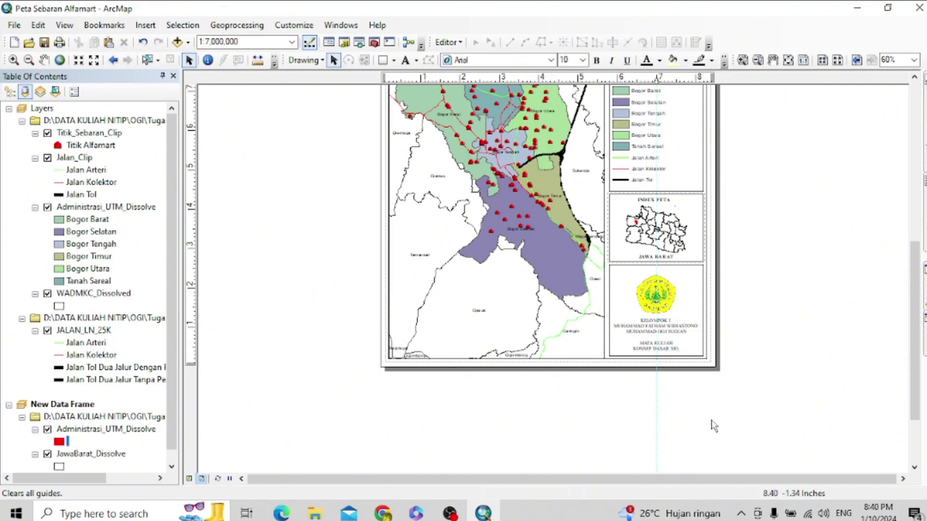
right_click(672, 80)
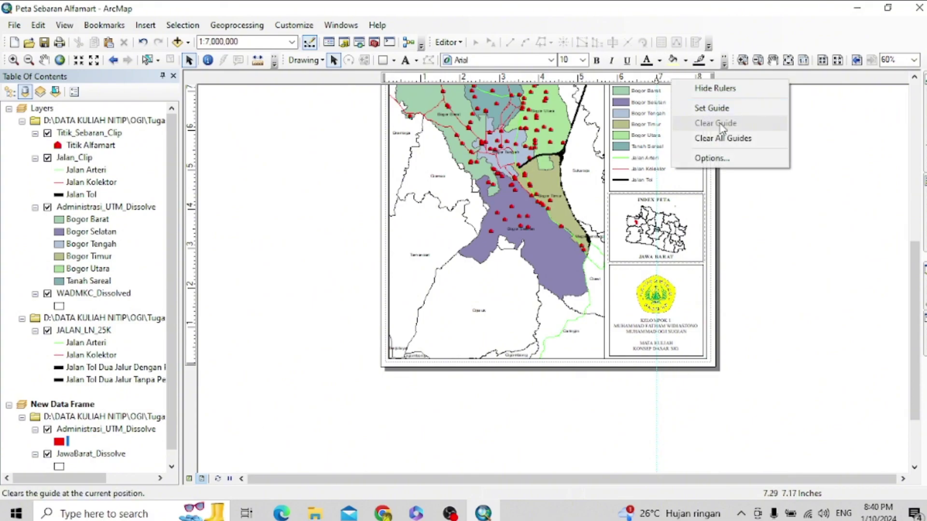
click(729, 139)
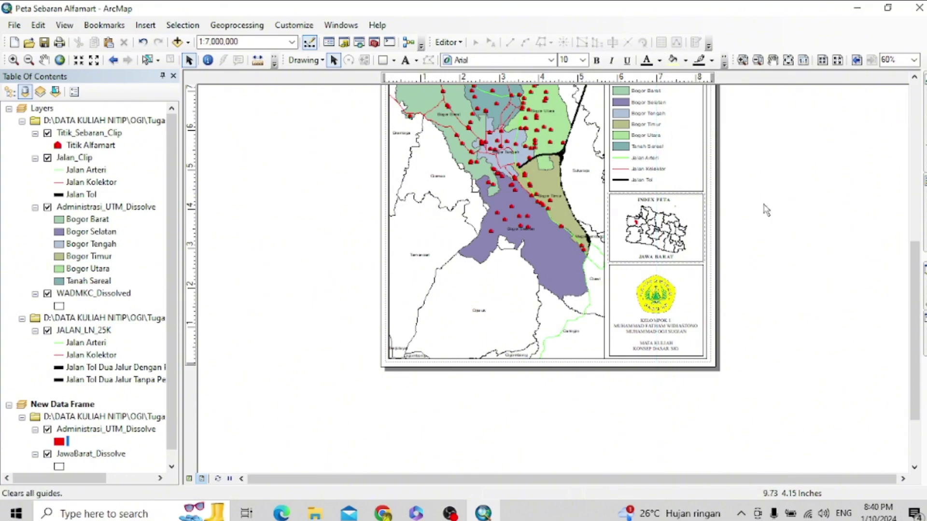
drag(917, 290, 918, 241)
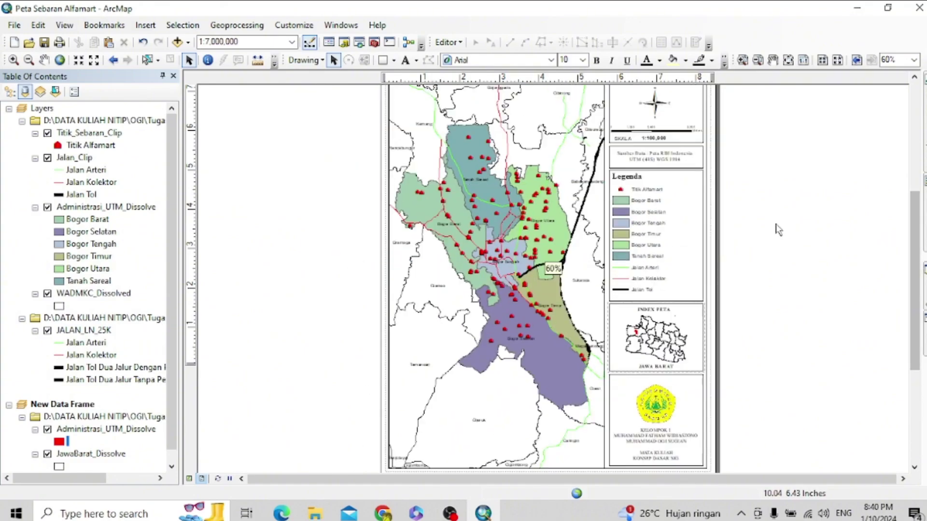
- Scroll the layout view, then undo the last layout change
scroll(779, 230, up, 1)
drag(917, 261, 917, 248)
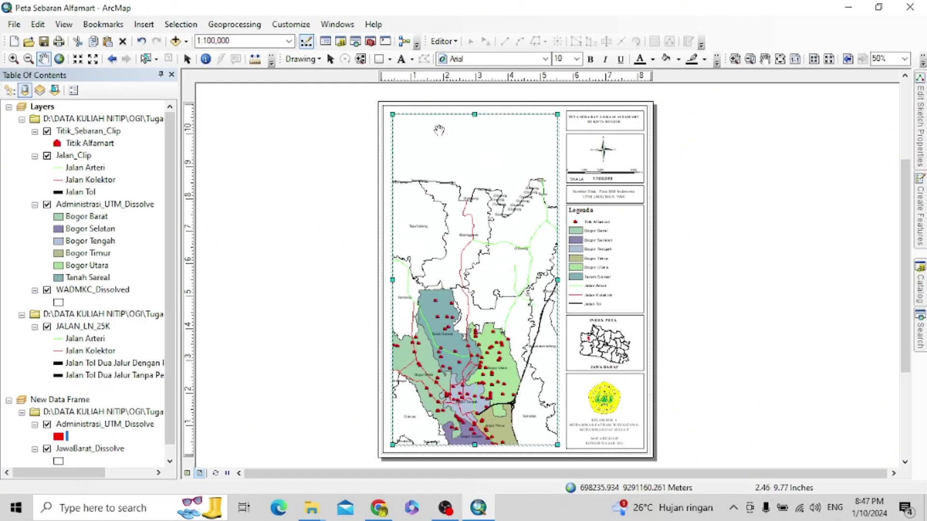
click(146, 43)
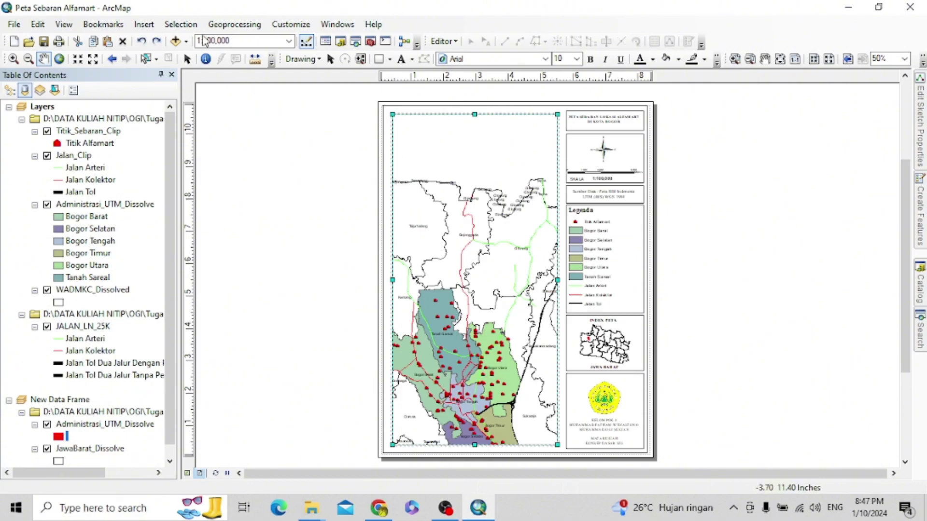
- Restore the coordinate labels and pan the map up until Kota Bogor sits centred in the frame
click(141, 42)
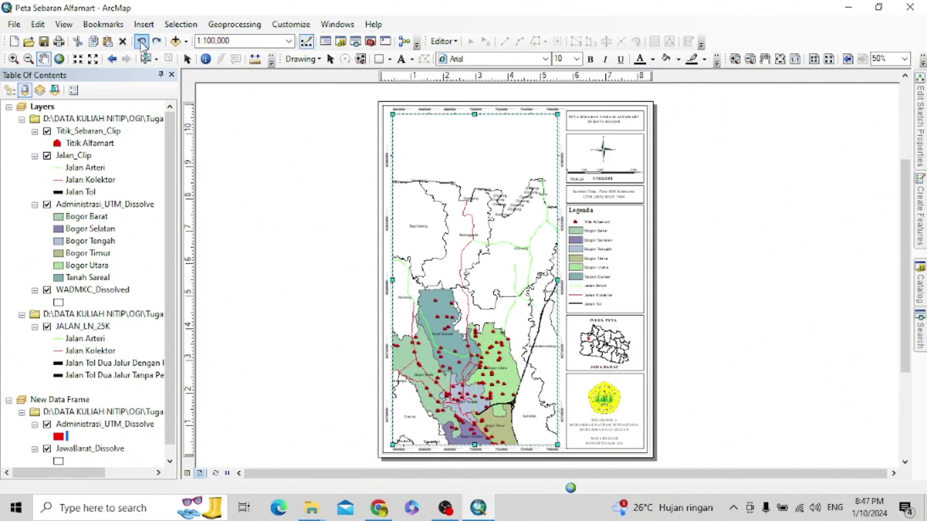
drag(458, 273, 491, 228)
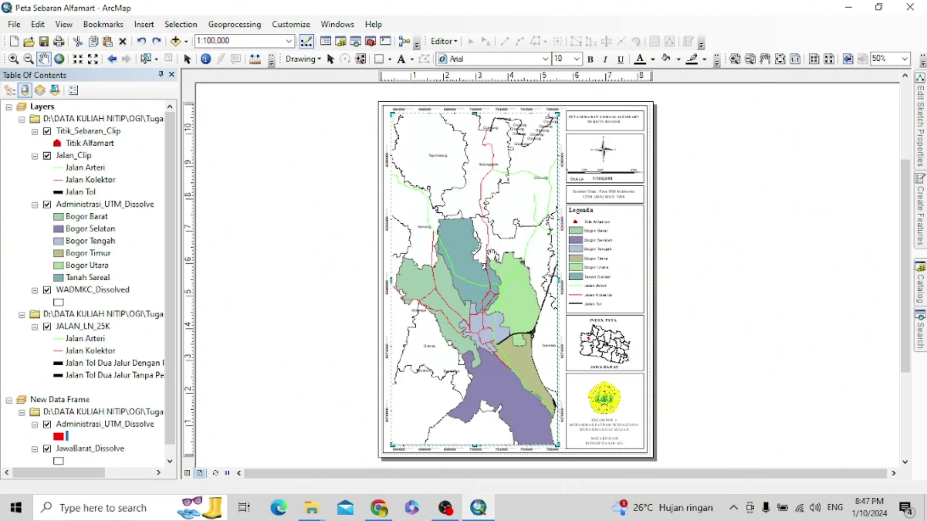
drag(490, 265, 485, 213)
click(156, 41)
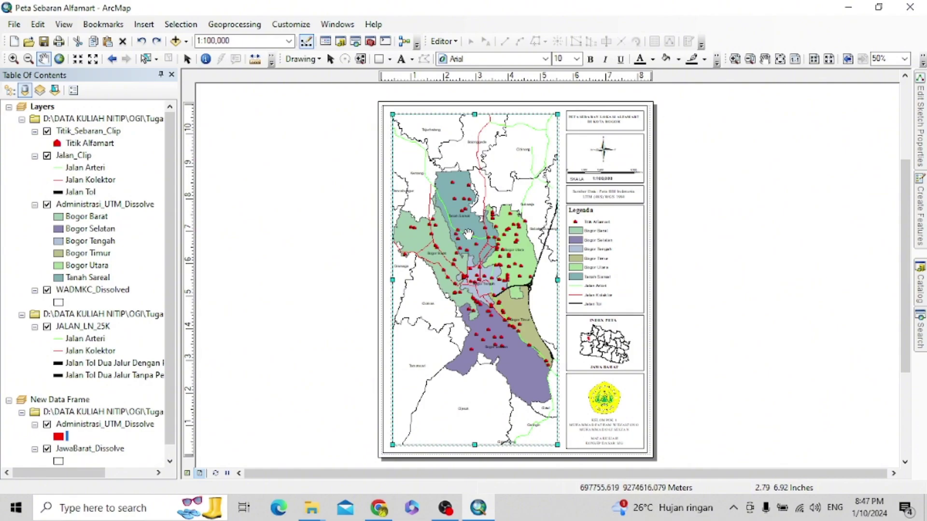
drag(473, 237, 473, 239)
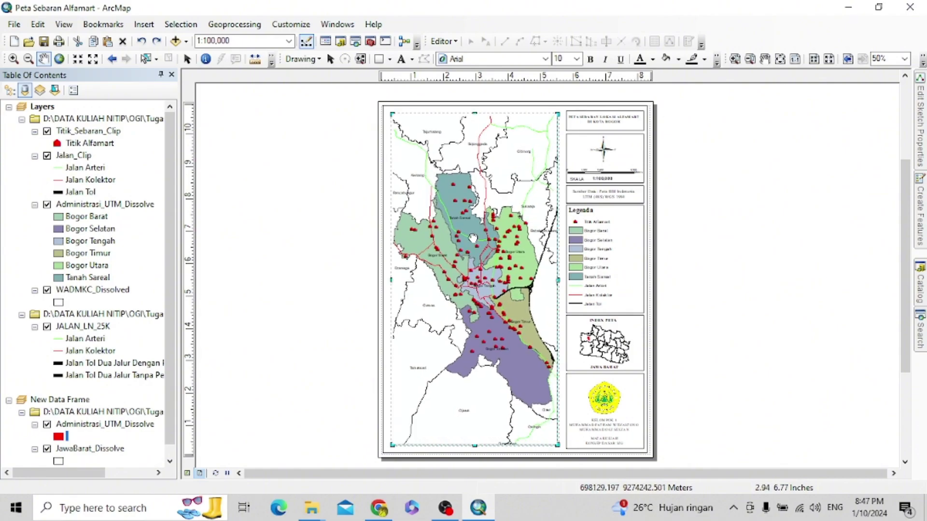
drag(472, 238, 472, 237)
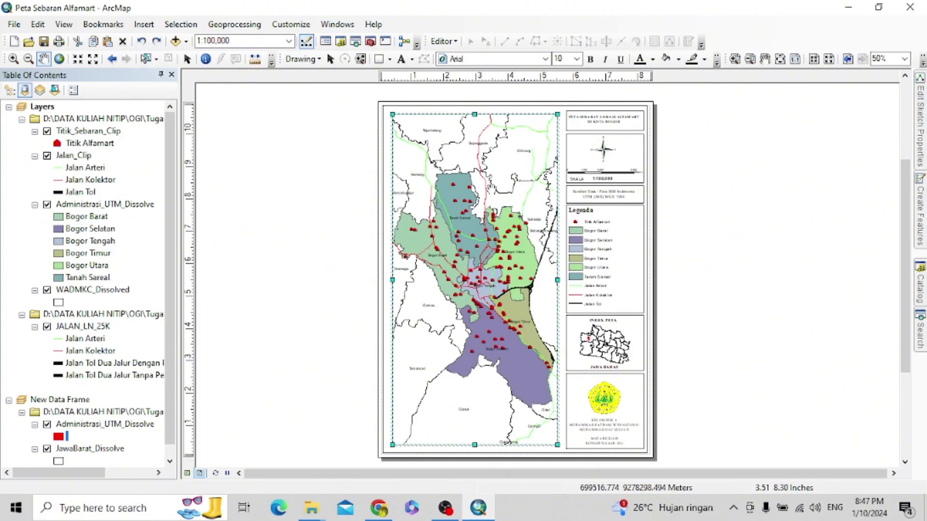
- Review the data frame's properties tabs, close them, then select the map frame on the layout
right_click(491, 189)
click(543, 421)
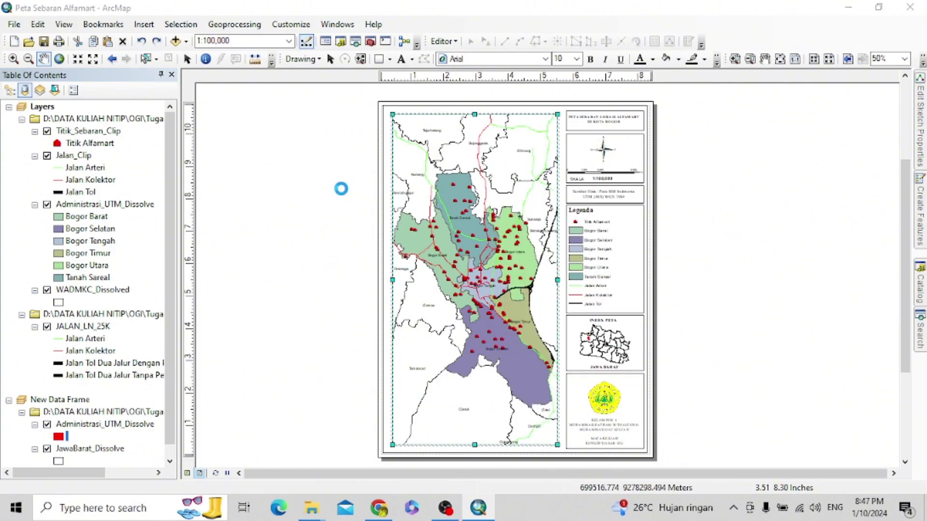
click(467, 67)
click(394, 67)
click(602, 72)
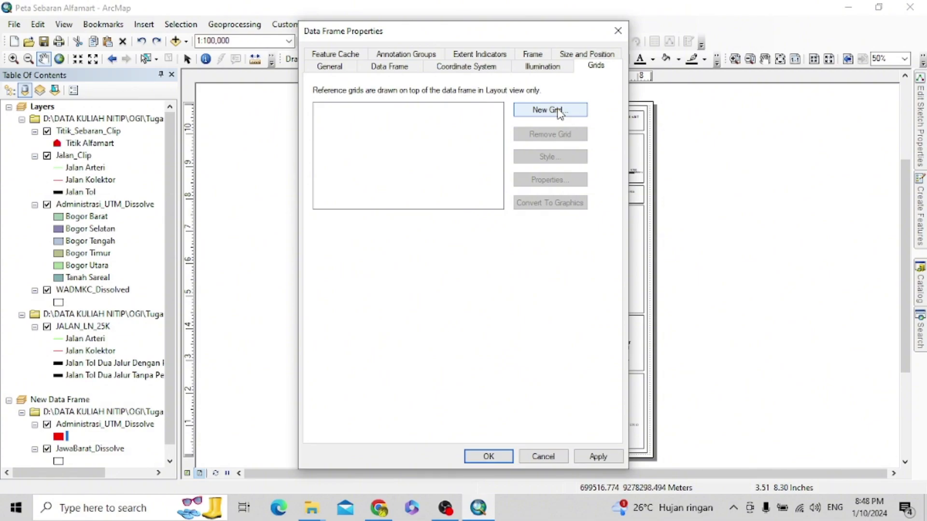
click(618, 31)
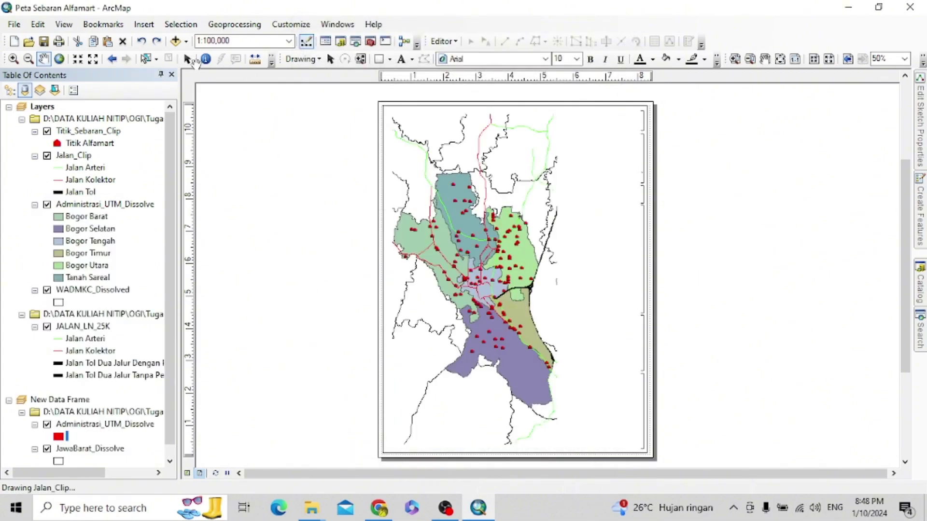
click(187, 59)
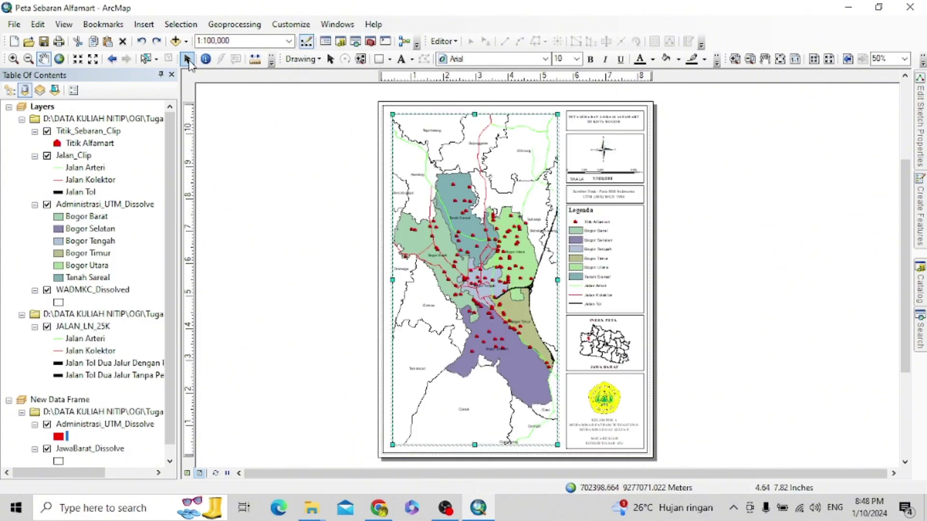
click(518, 206)
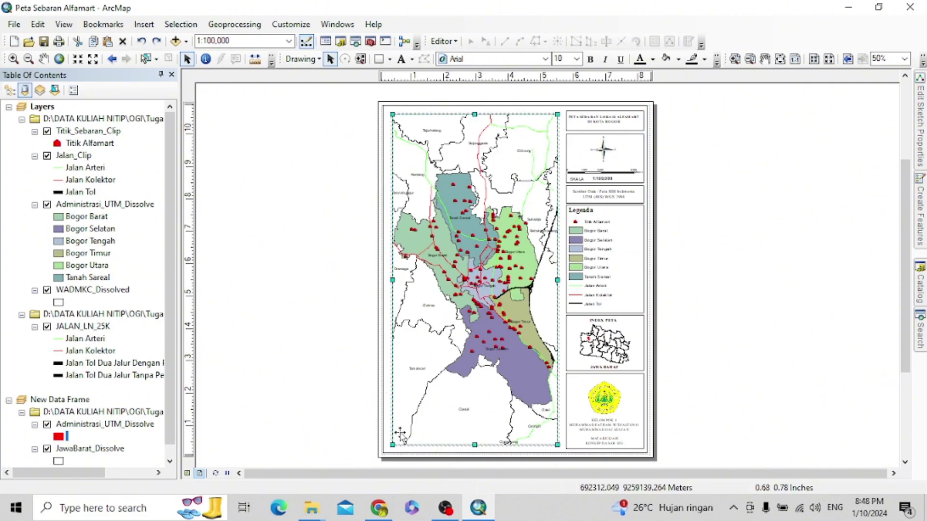
- Start a new Measured Grid from the data frame's Grids properties
right_click(509, 271)
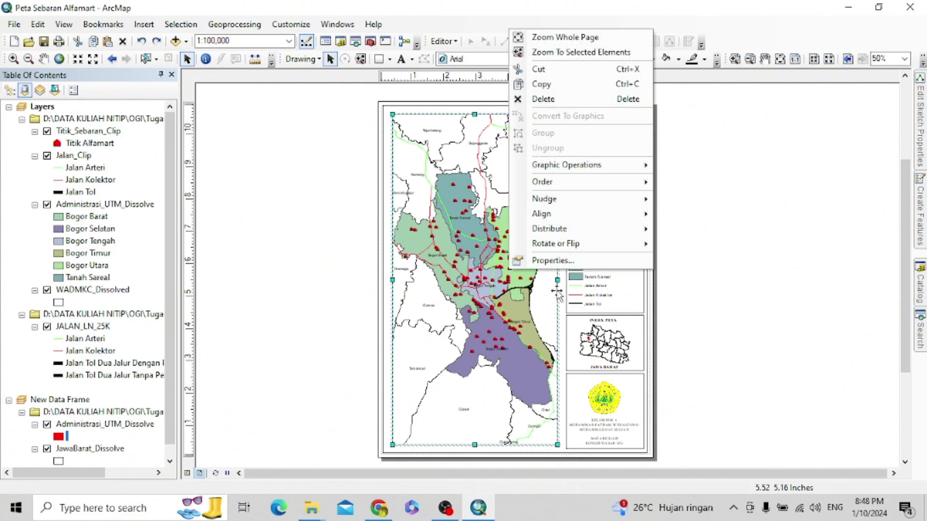
click(552, 260)
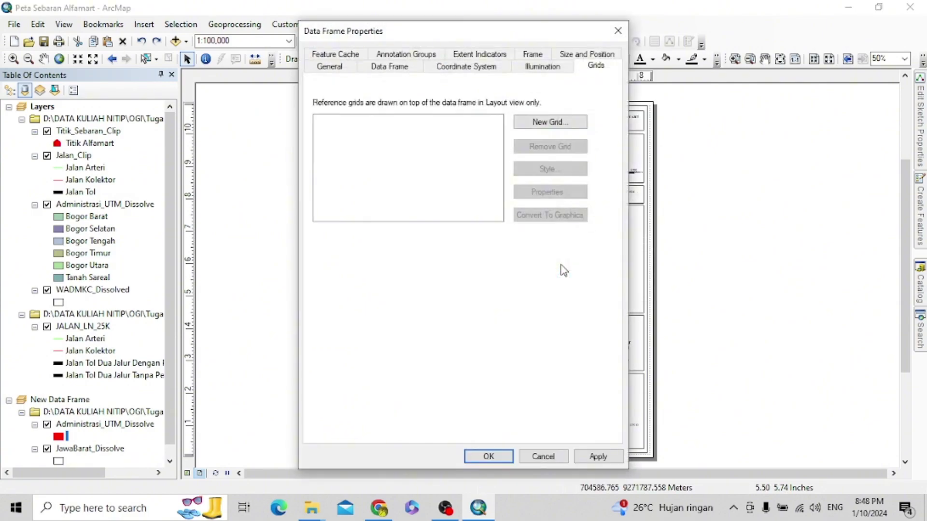
click(566, 124)
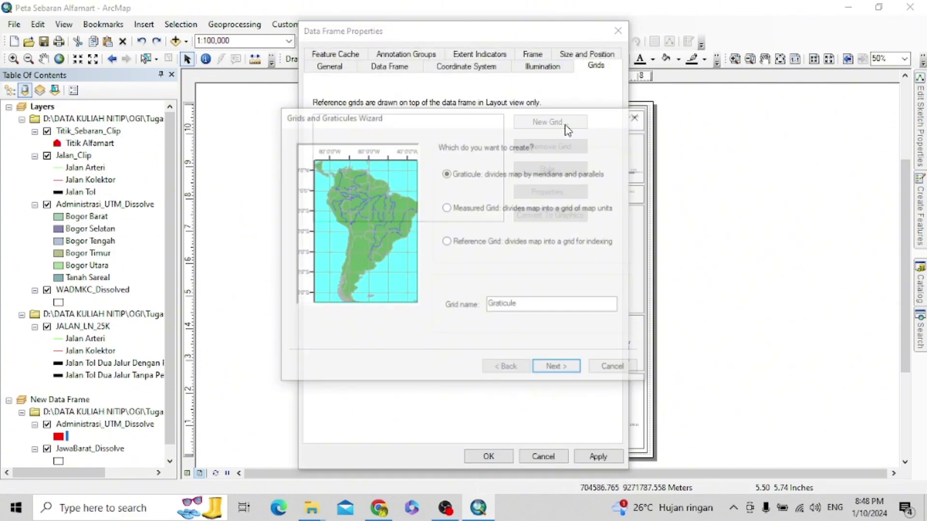
click(447, 208)
click(447, 242)
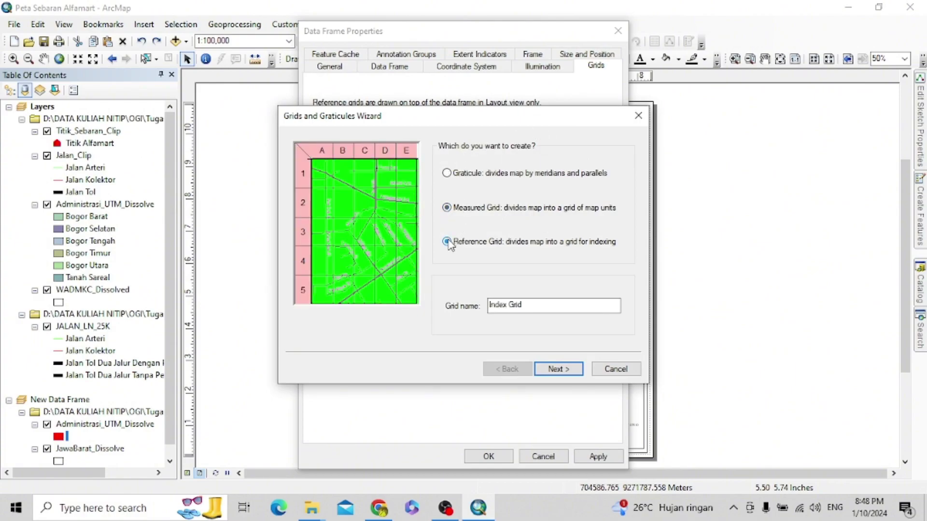
click(447, 209)
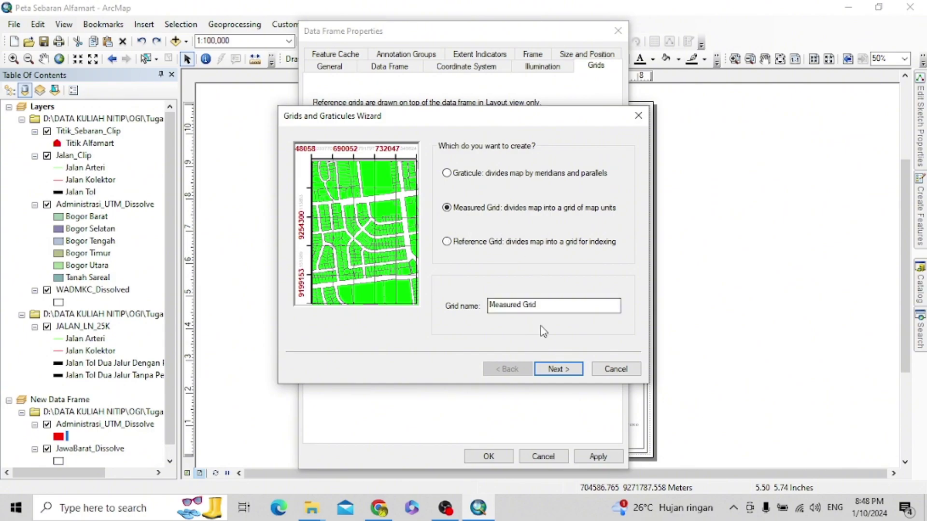
click(558, 369)
- Make the grid labels-only, finish the wizard, and apply it to the map
click(448, 164)
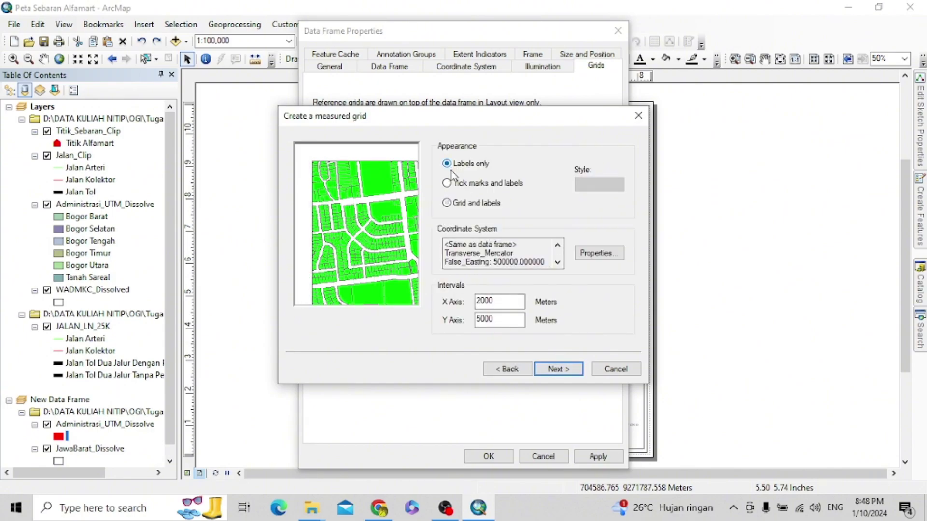
click(562, 371)
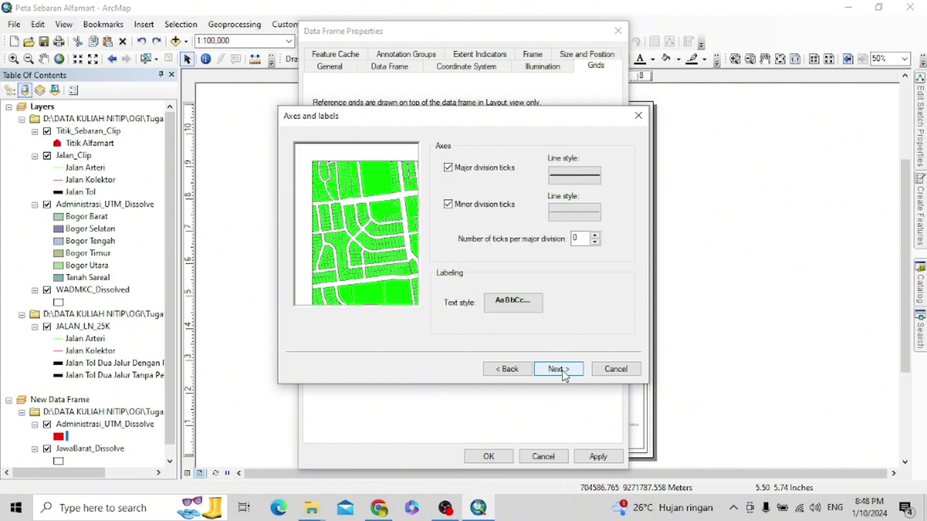
click(563, 372)
click(563, 372)
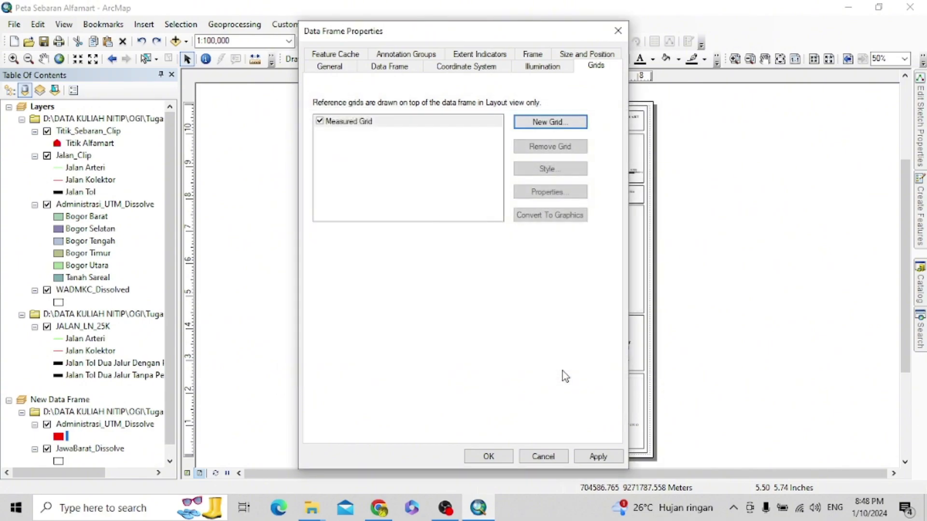
click(599, 456)
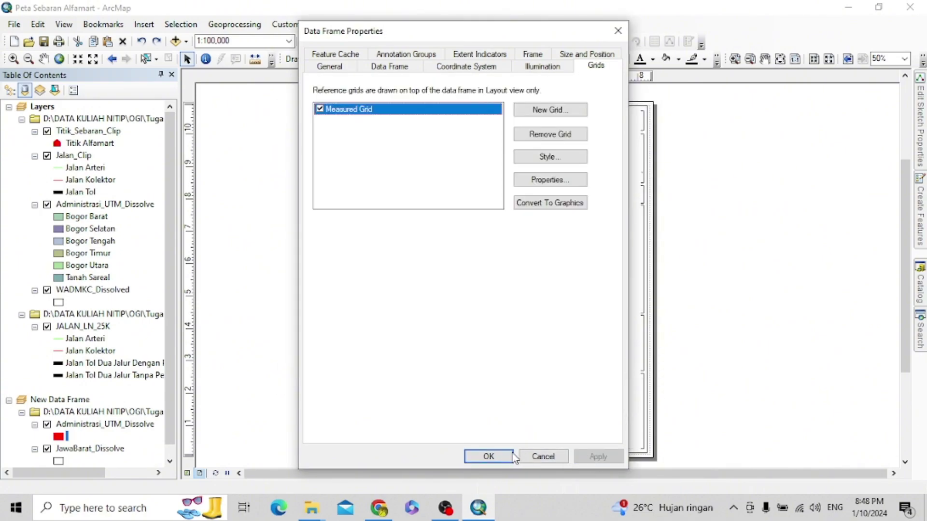
click(507, 457)
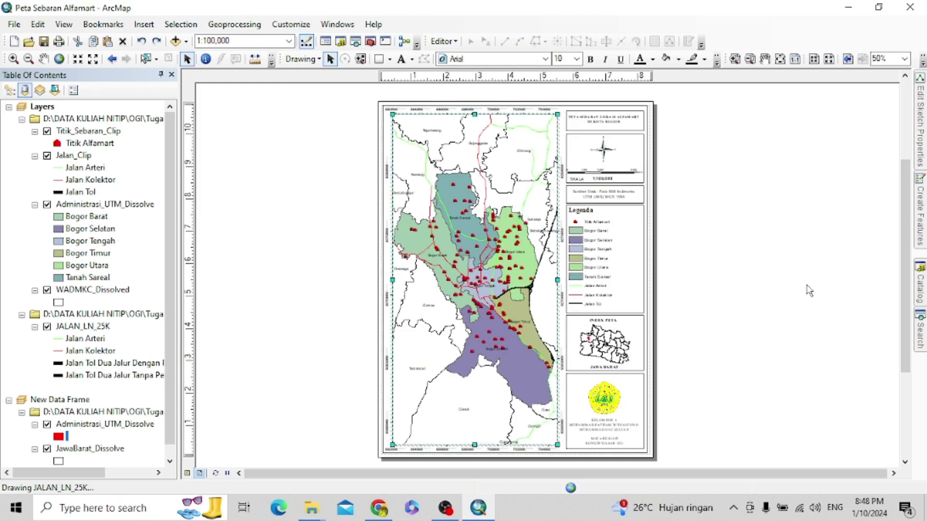
scroll(540, 106, up, 5)
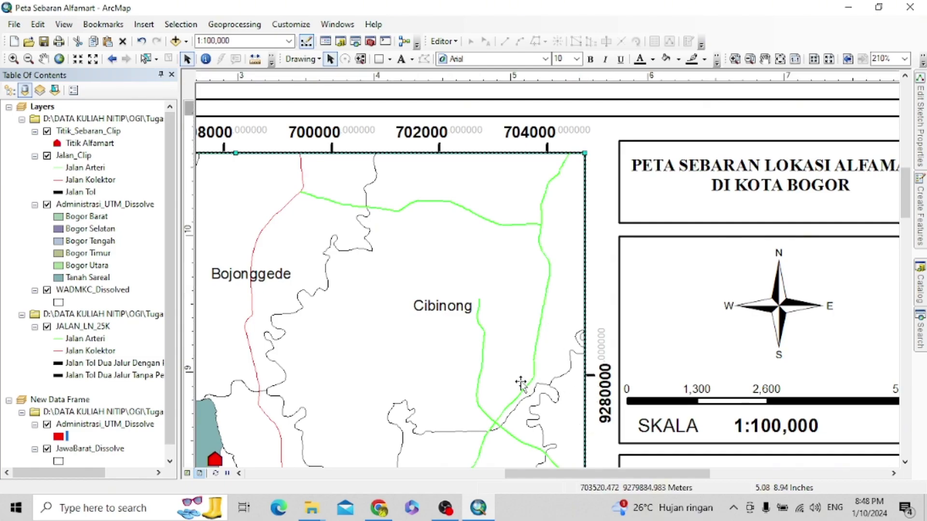
scroll(522, 383, down, 3)
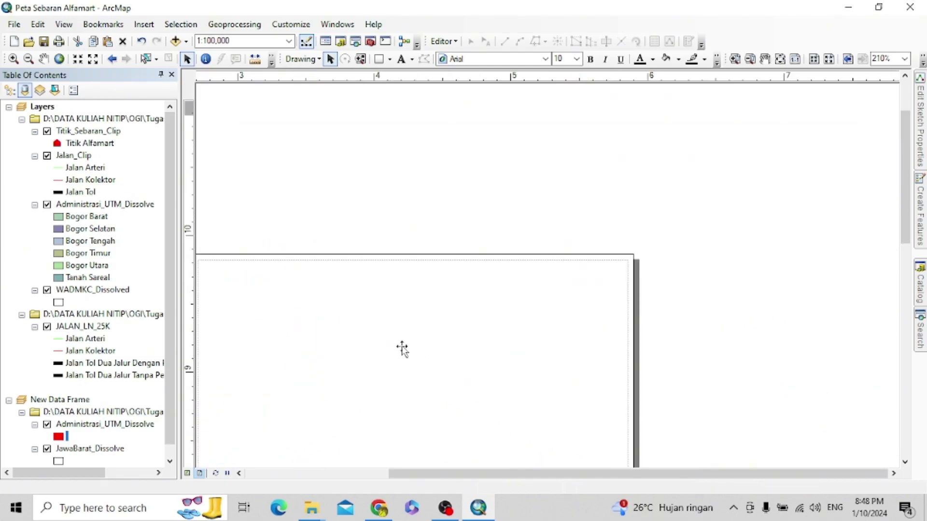
drag(905, 199, 693, 271)
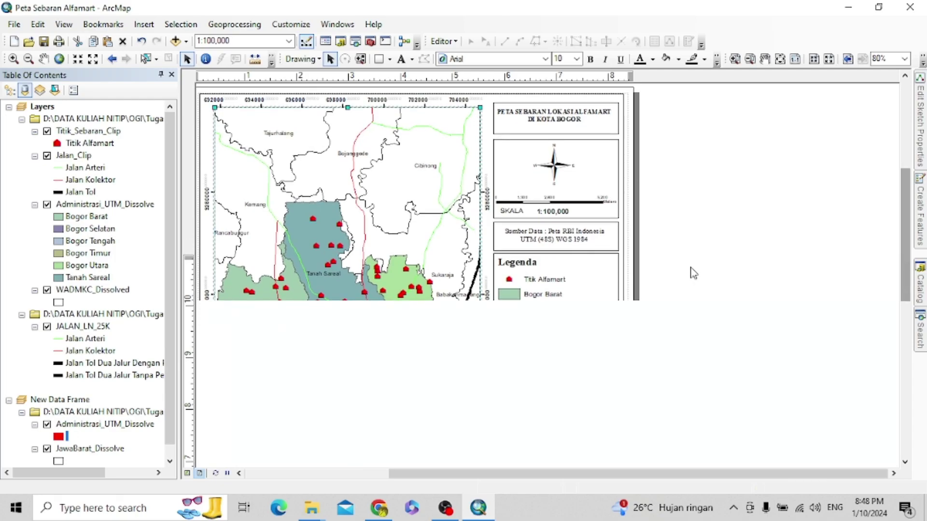
scroll(491, 259, down, 2)
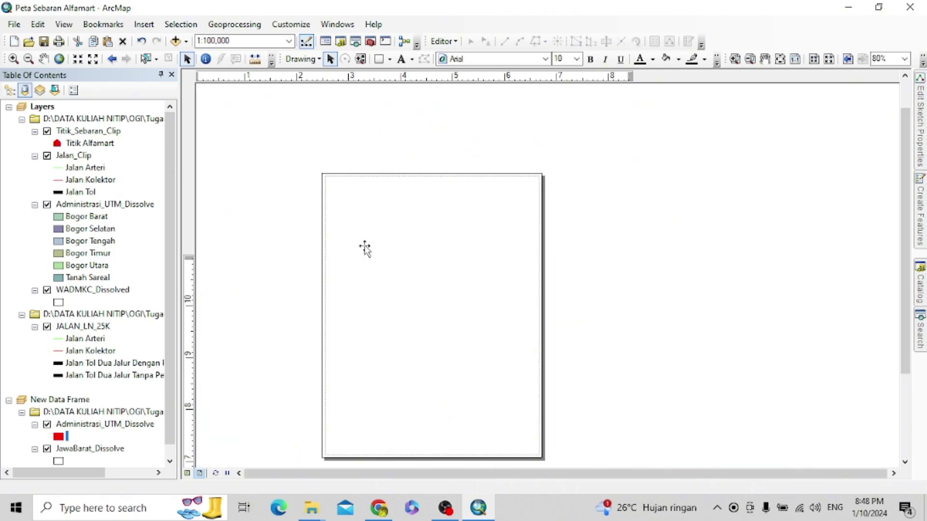
click(680, 259)
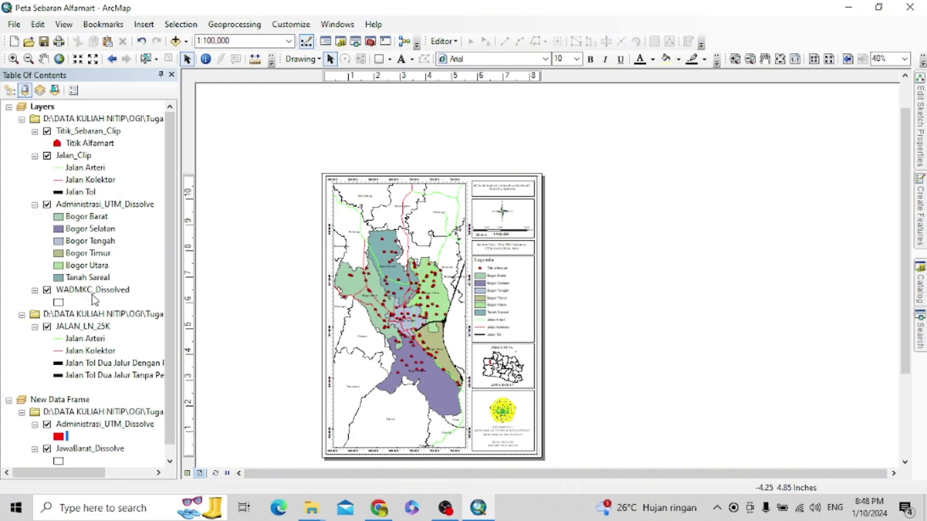
- Change the WADMKC_Dissolved outline colour from black to grey
right_click(101, 293)
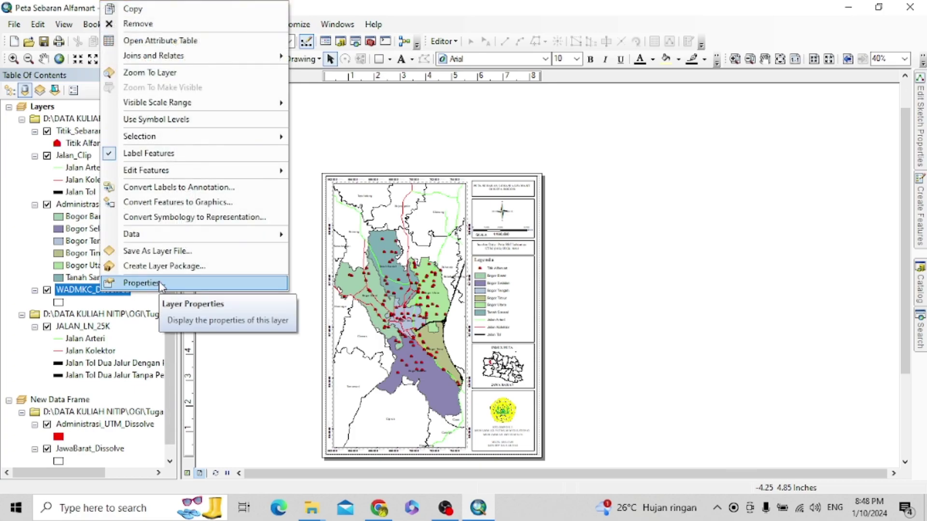
click(141, 283)
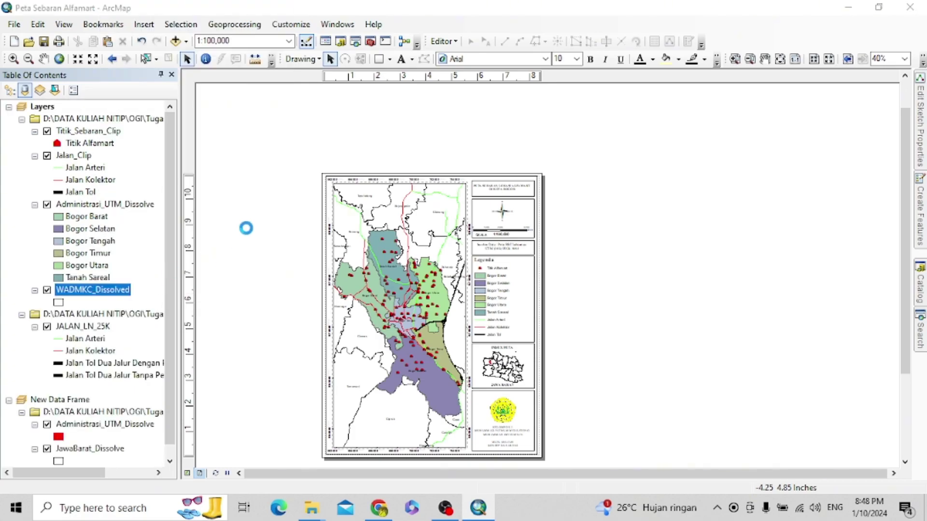
click(681, 65)
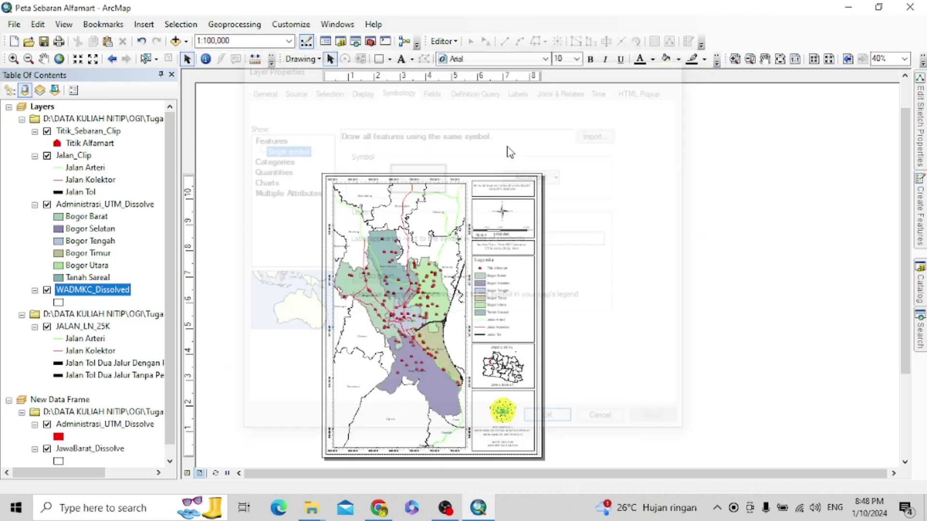
click(58, 303)
click(607, 248)
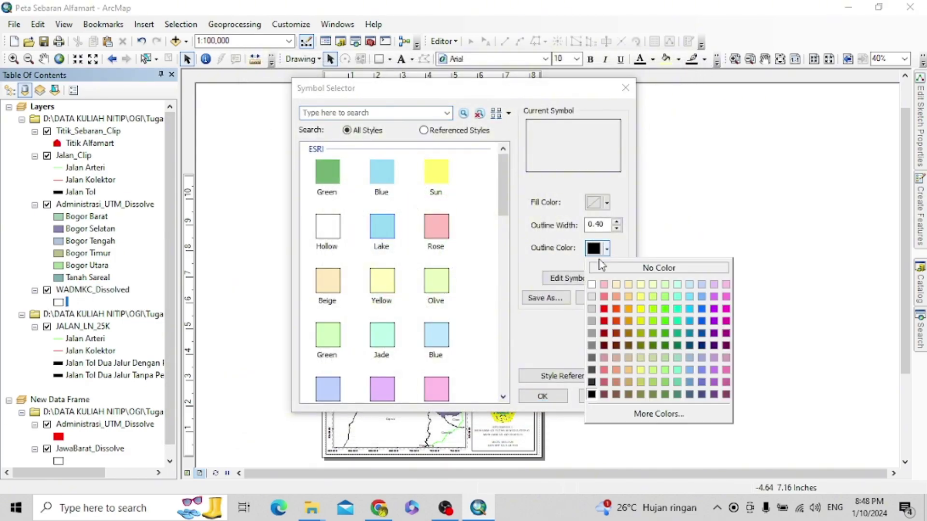
click(591, 334)
click(552, 397)
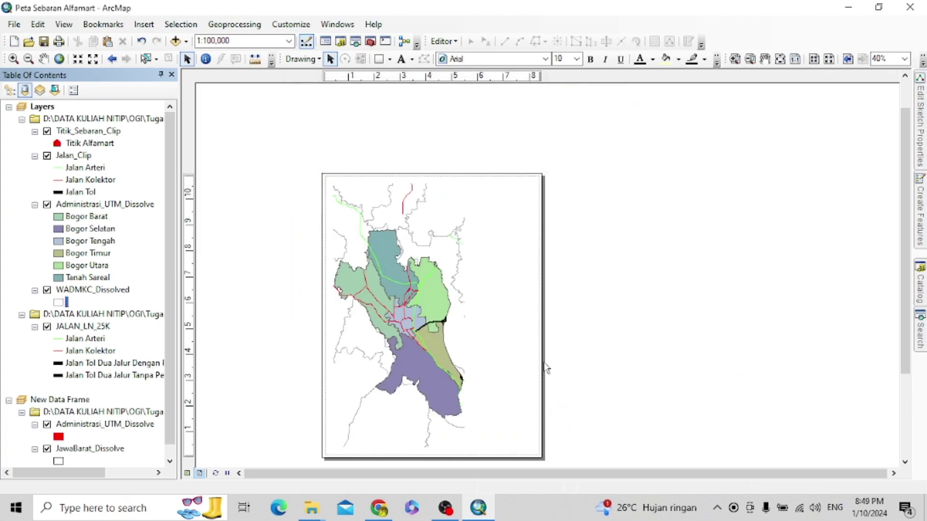
- Adjust the WADMKC_Dissolved outline to a different grey shade
click(59, 303)
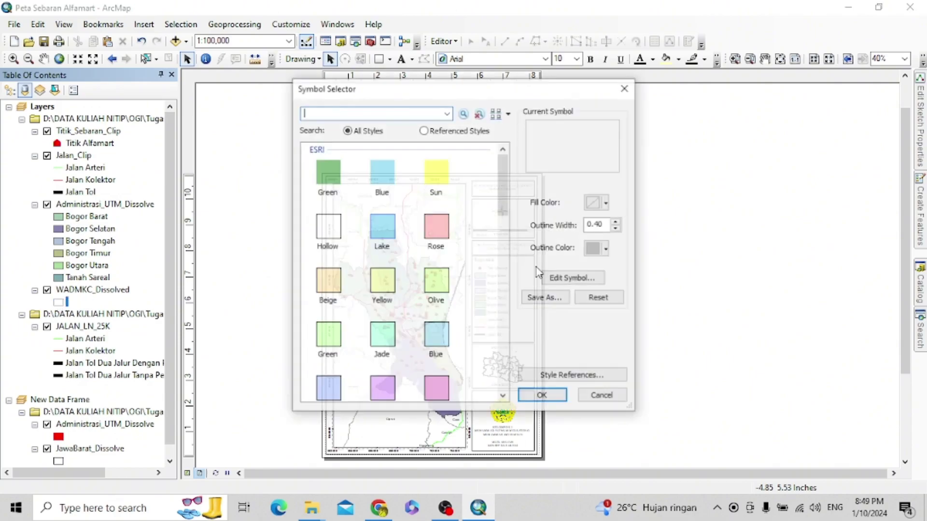
click(596, 248)
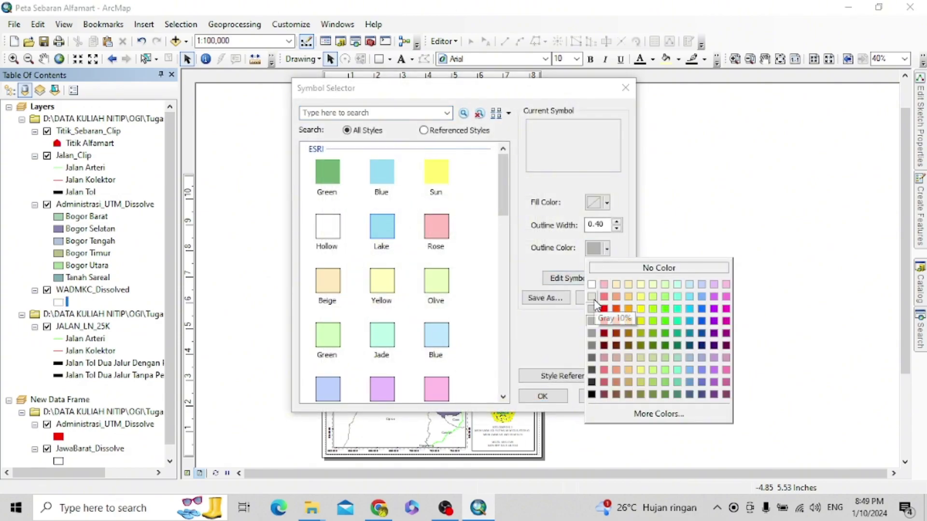
click(593, 320)
click(555, 397)
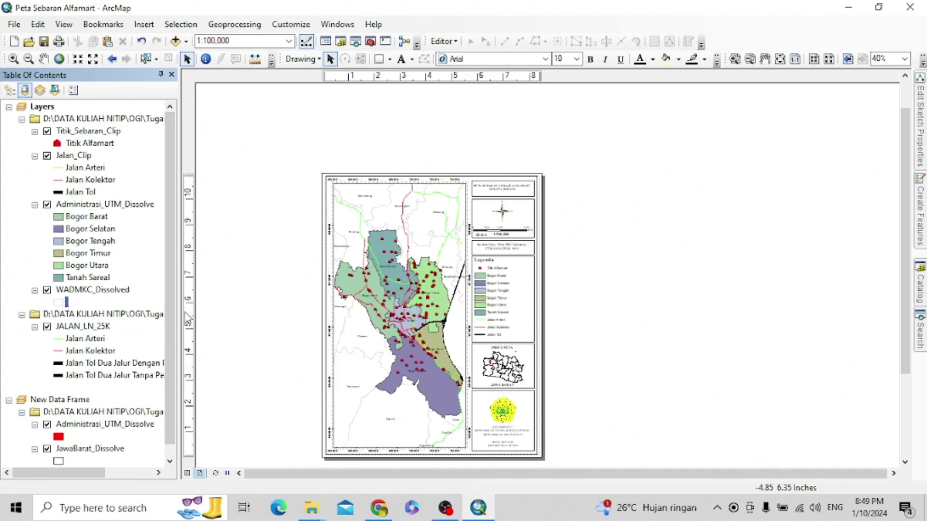
- Set the WADMKC_Dissolved label text colour to white
right_click(94, 291)
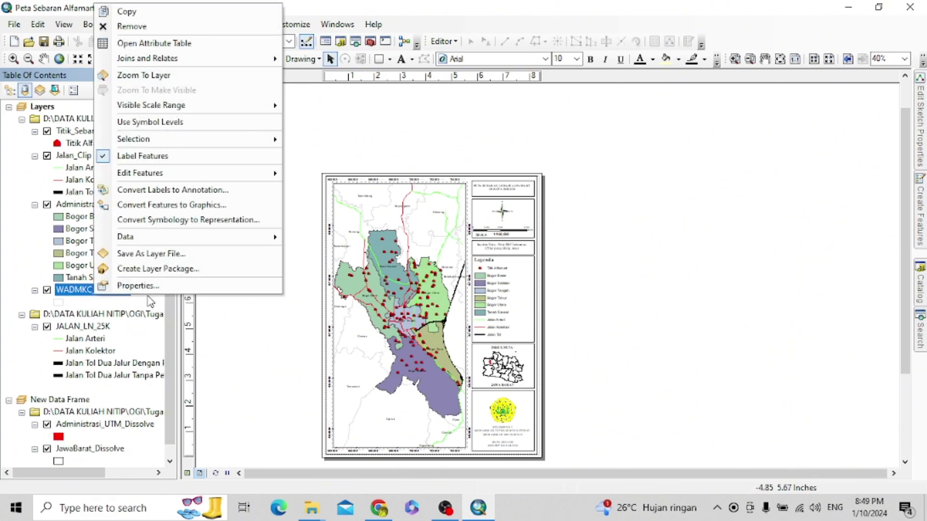
click(136, 285)
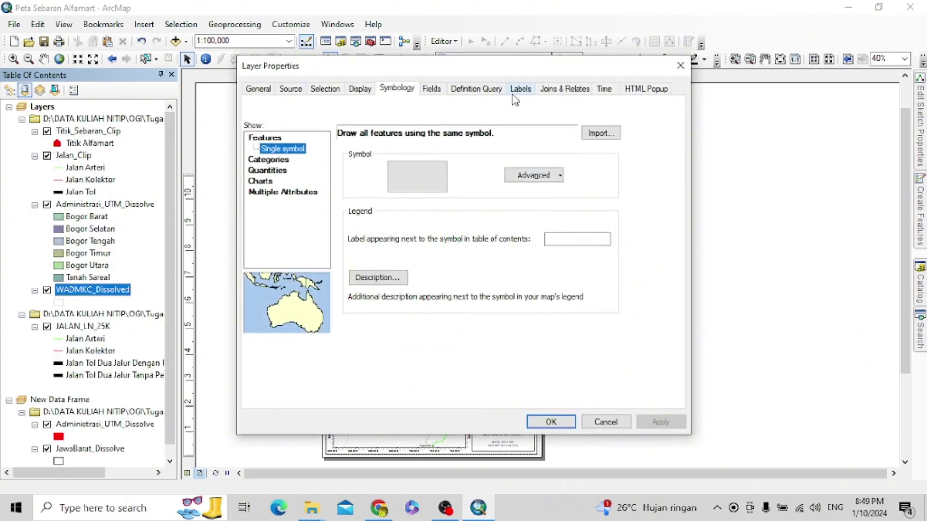
click(520, 89)
click(445, 251)
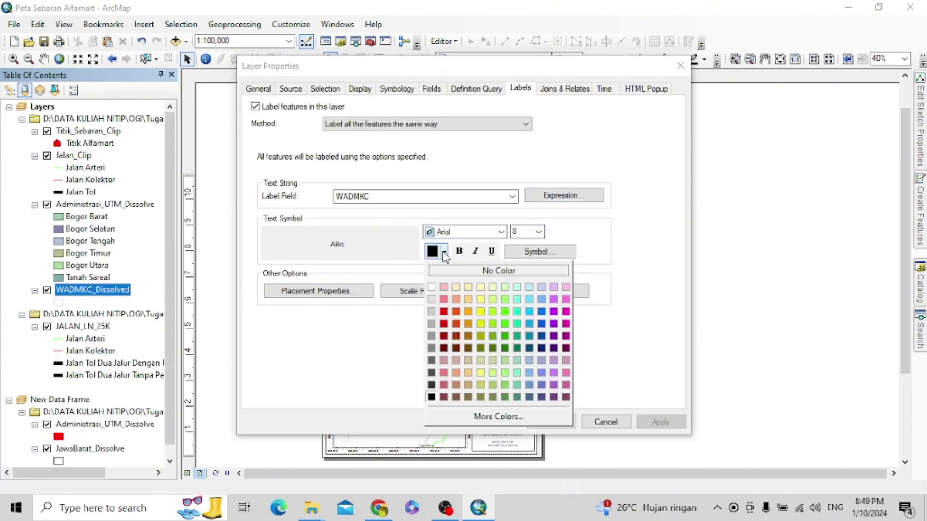
click(436, 299)
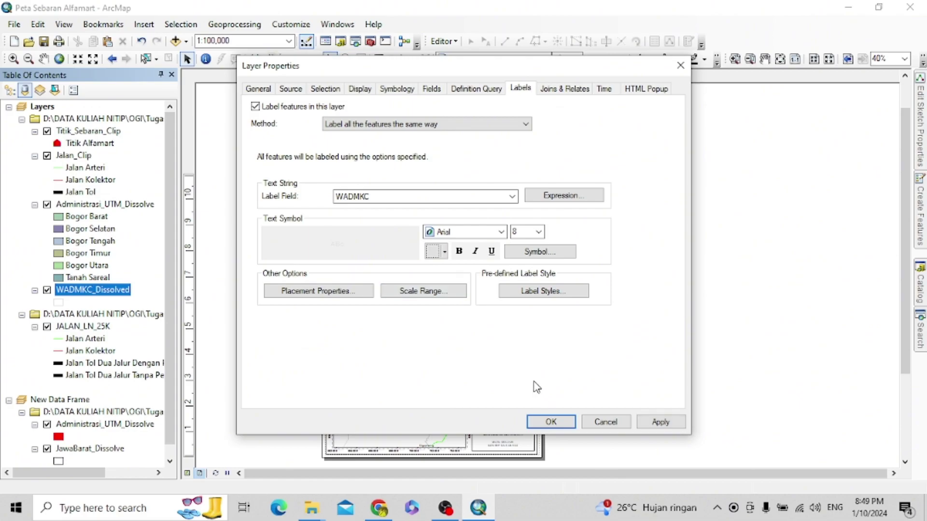
click(660, 422)
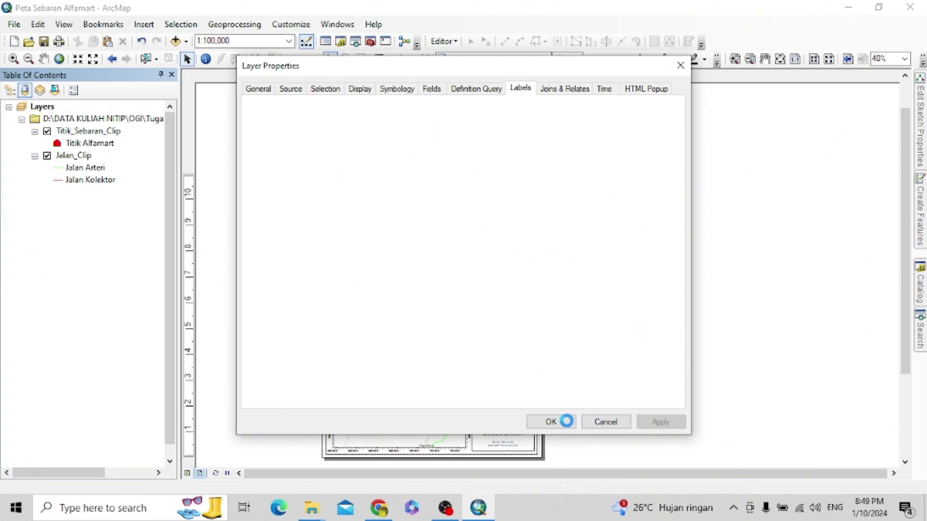
click(565, 425)
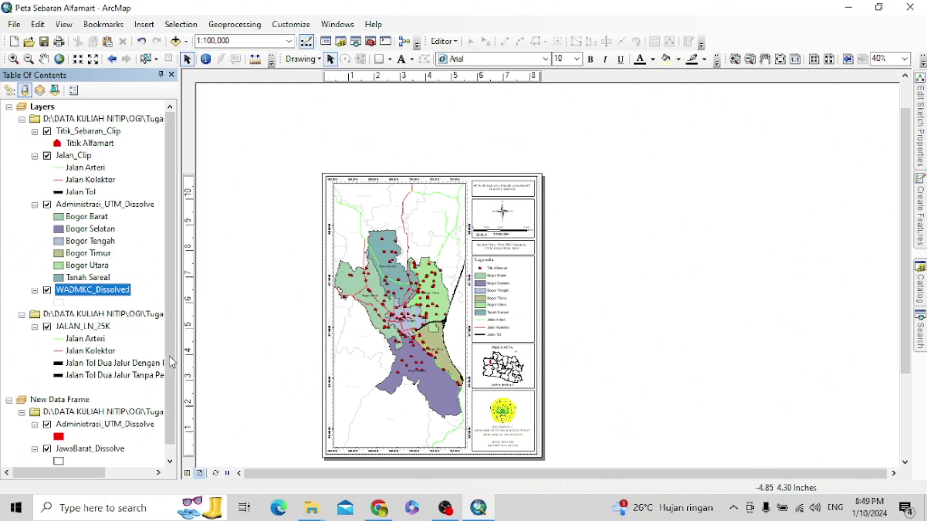
- Pick a new outline colour for the JawaBarat_Dissolve boundary symbol
scroll(110, 387, down, 1)
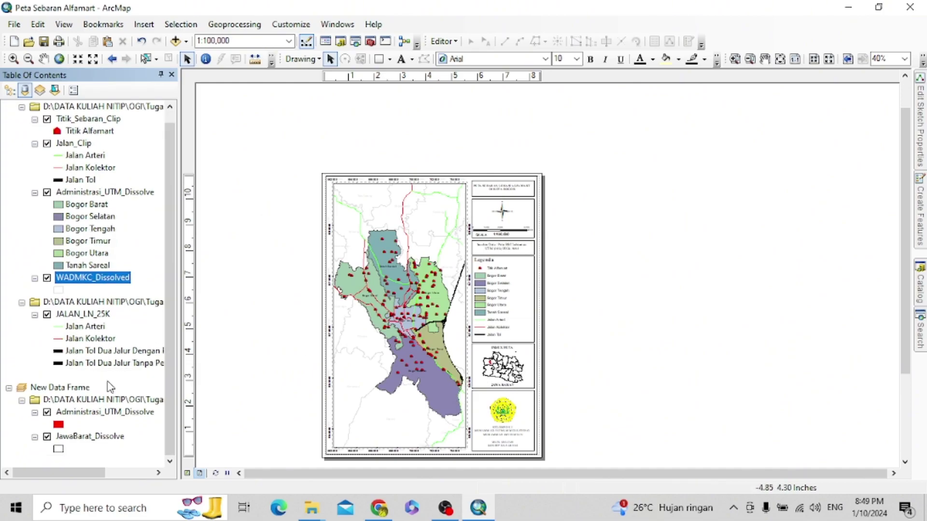
click(58, 450)
click(607, 249)
click(604, 296)
click(542, 396)
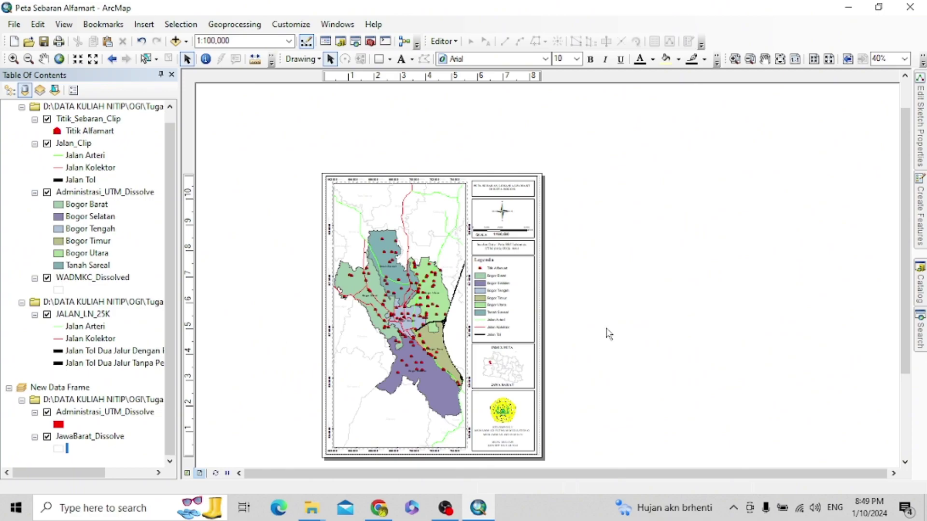
drag(902, 218, 902, 245)
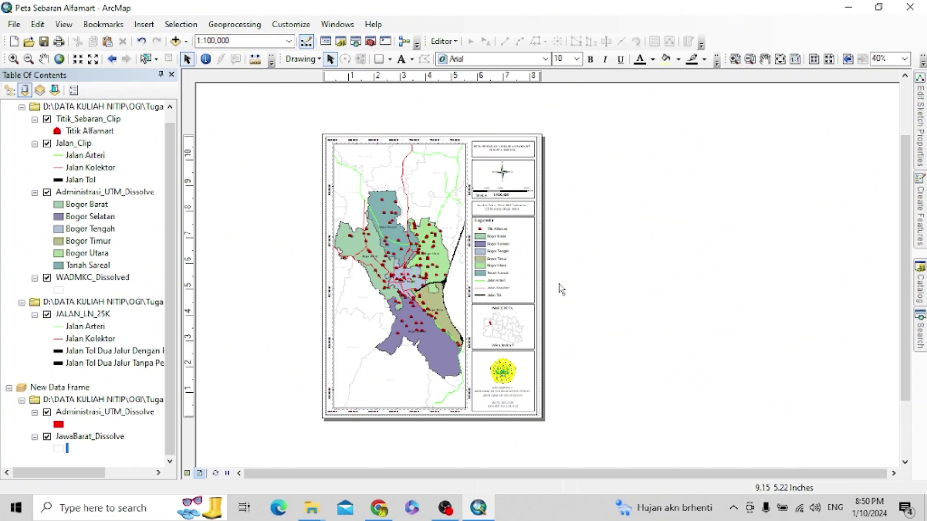
drag(170, 203, 167, 174)
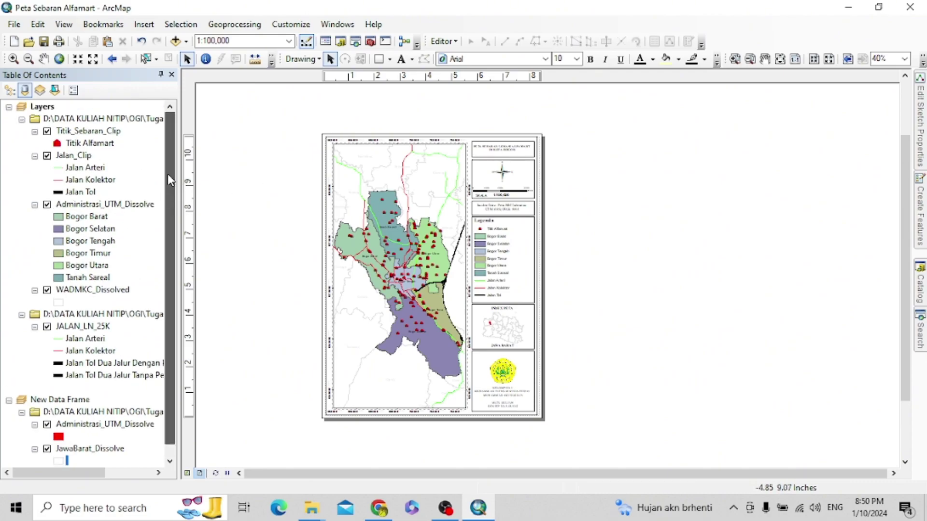
click(14, 24)
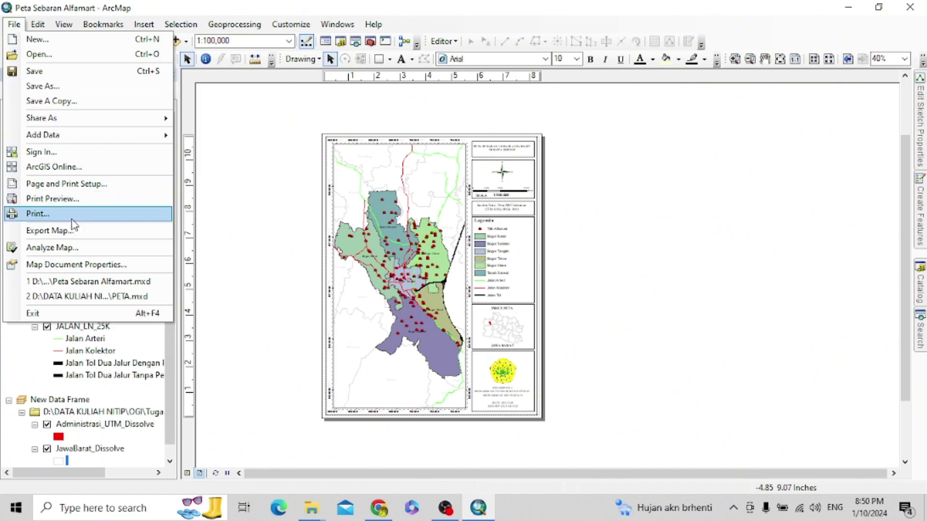
- Start the layout export and browse to D:\DATA KULIAH NITIP\OGI\Tugas SIG
click(75, 232)
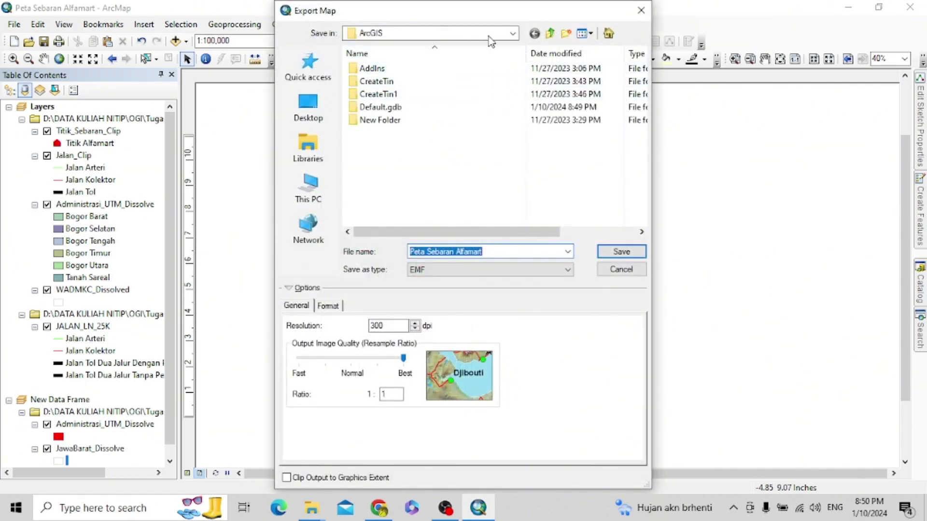
click(513, 32)
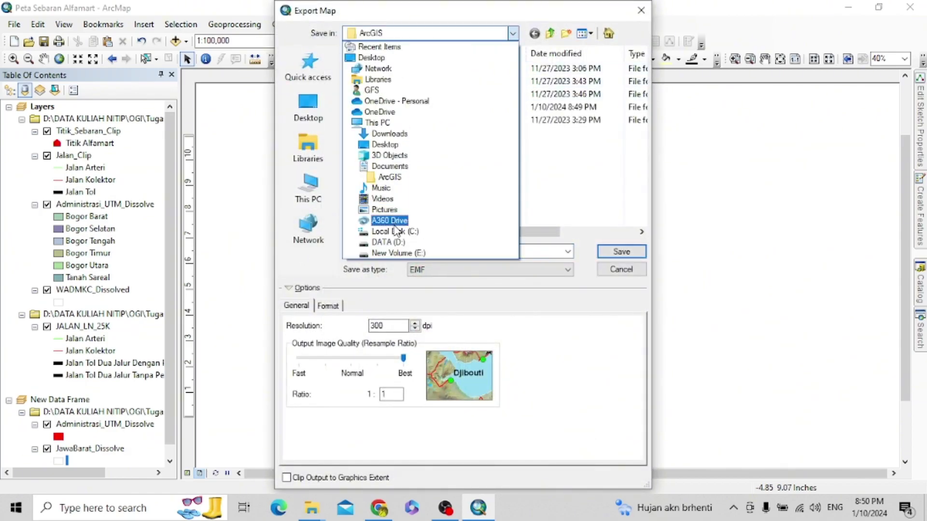
click(393, 242)
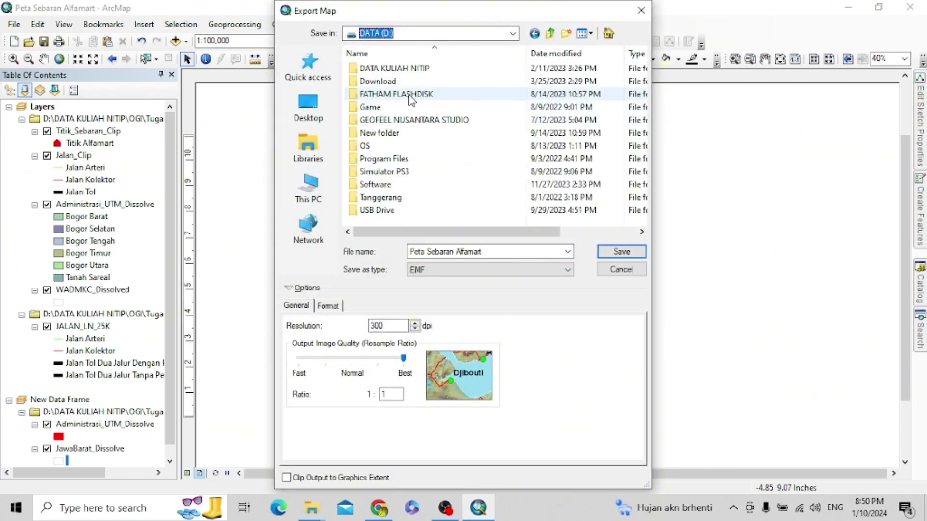
double_click(393, 69)
double_click(379, 132)
click(387, 95)
double_click(388, 95)
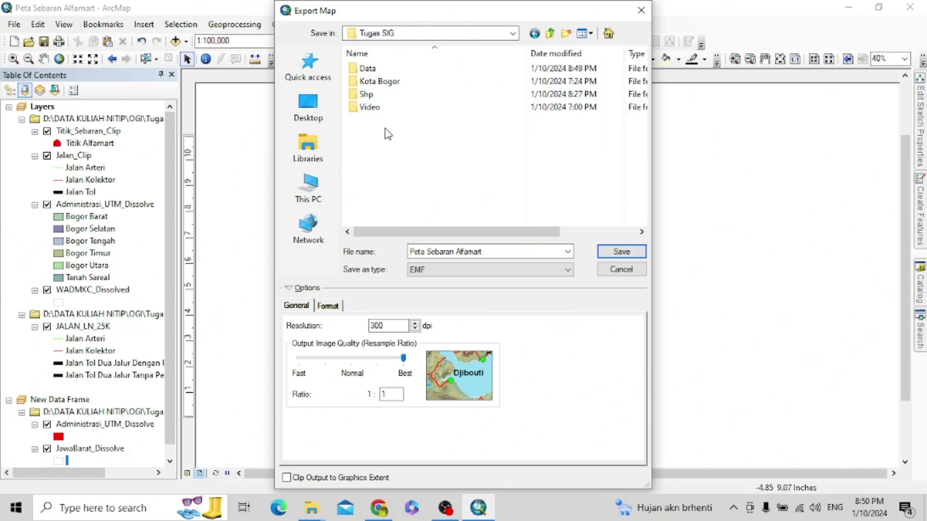
- Save the export as PNG named 'Peta Sebaran Alfamart Kelompok 1'
click(476, 270)
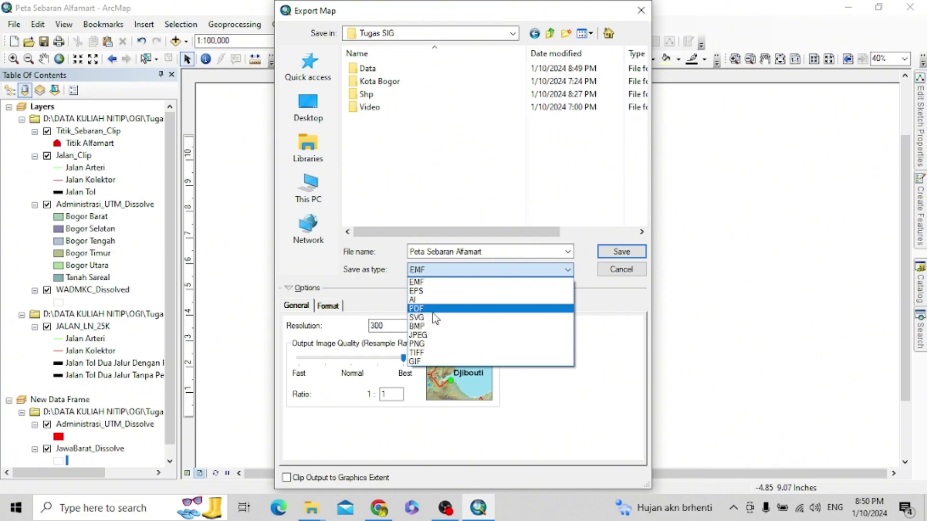
click(436, 337)
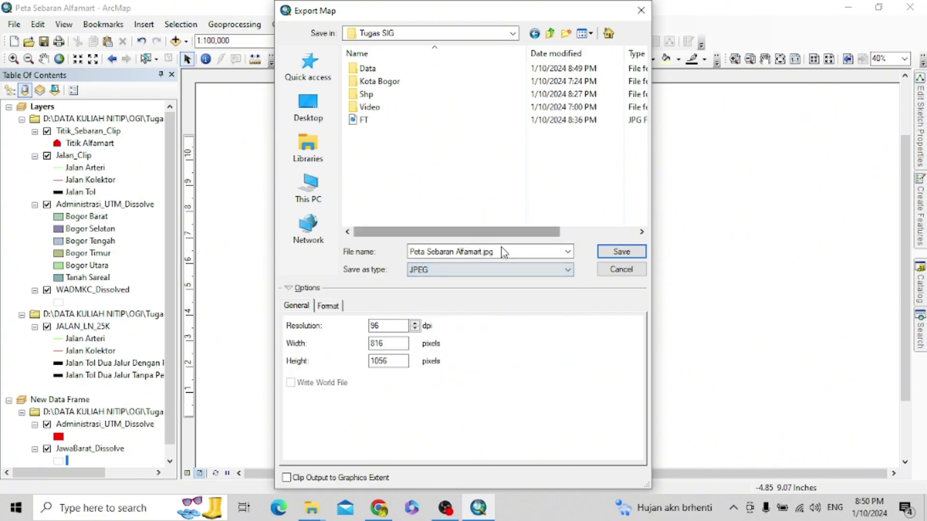
click(489, 271)
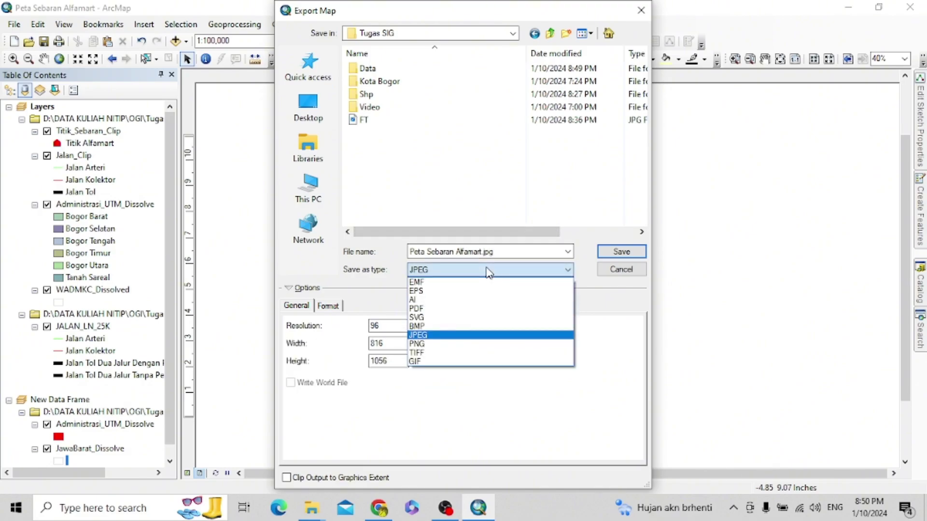
click(451, 345)
drag(410, 251, 499, 252)
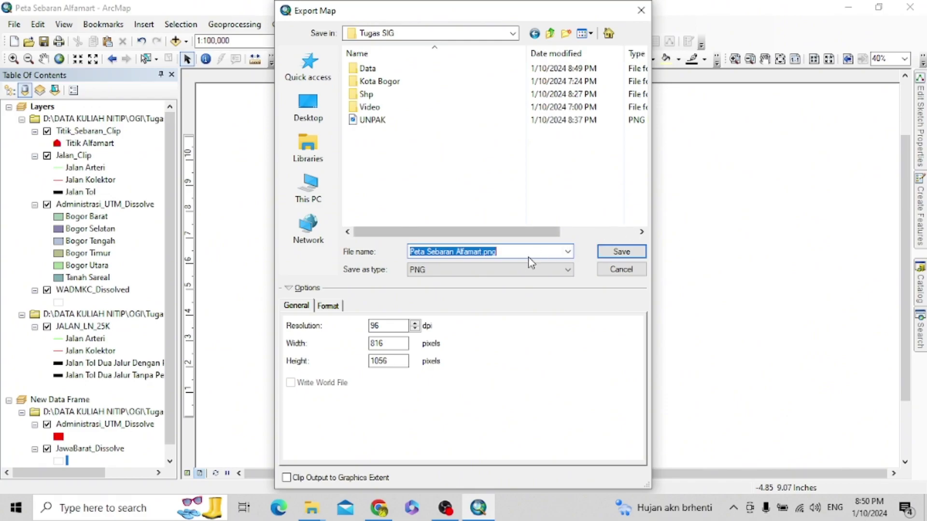
click(513, 251)
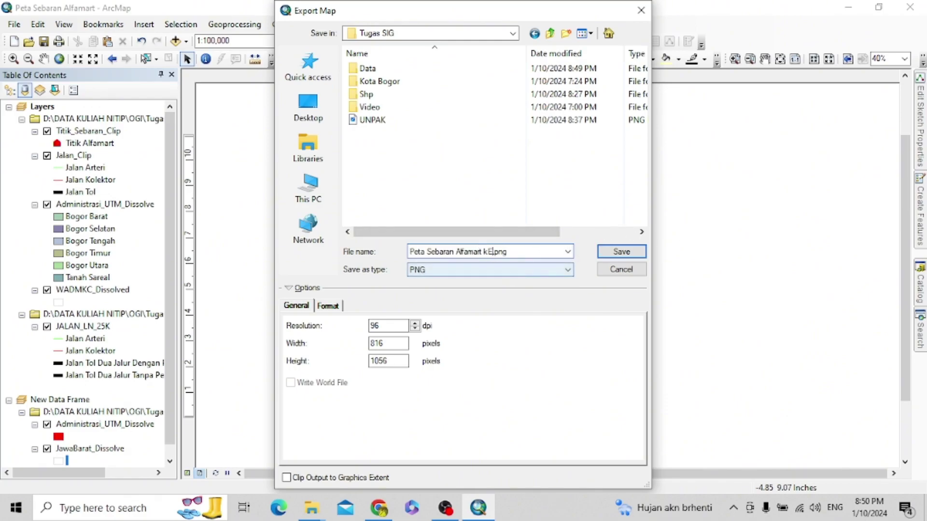
text(Kelompok 1)
click(620, 252)
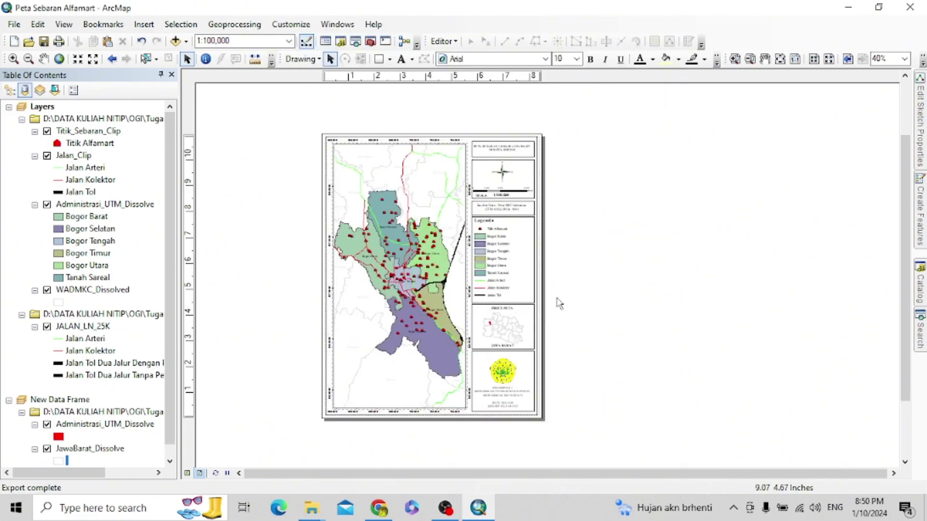
- Go up to Tugas SIG and try deleting the FT and UNPAK images, skipping in-use files
click(312, 512)
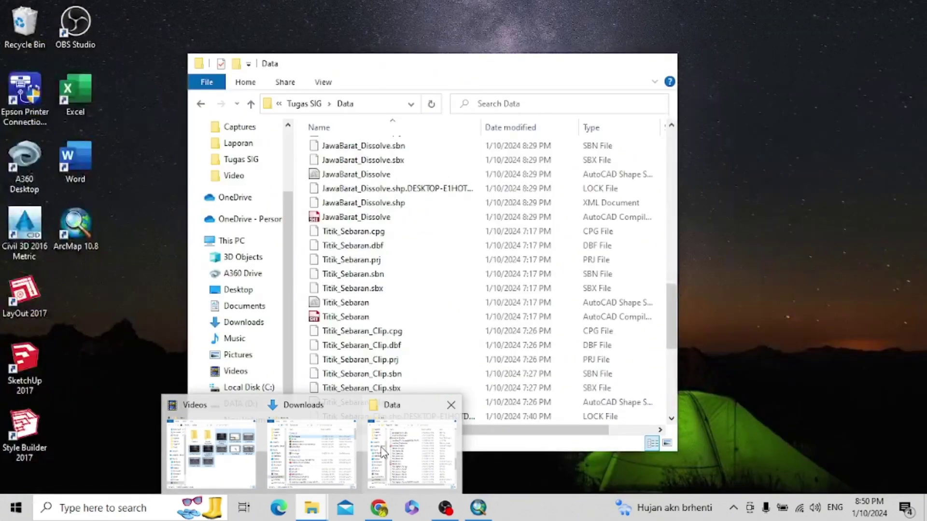
click(412, 454)
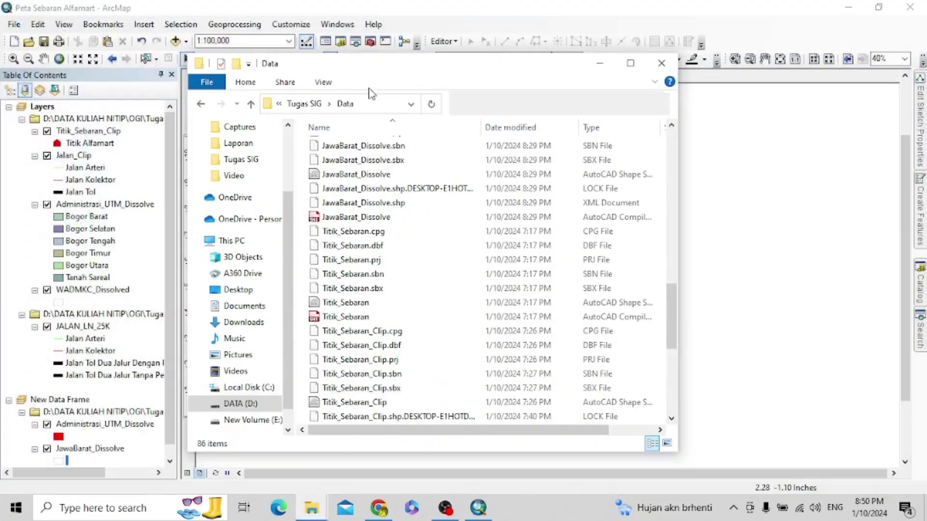
click(309, 108)
click(365, 272)
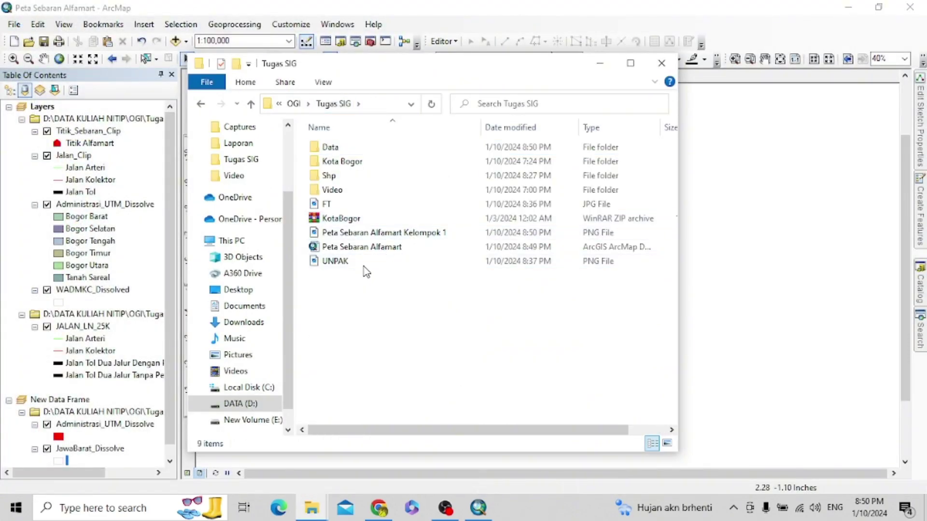
click(366, 262)
ctrl+click(369, 205)
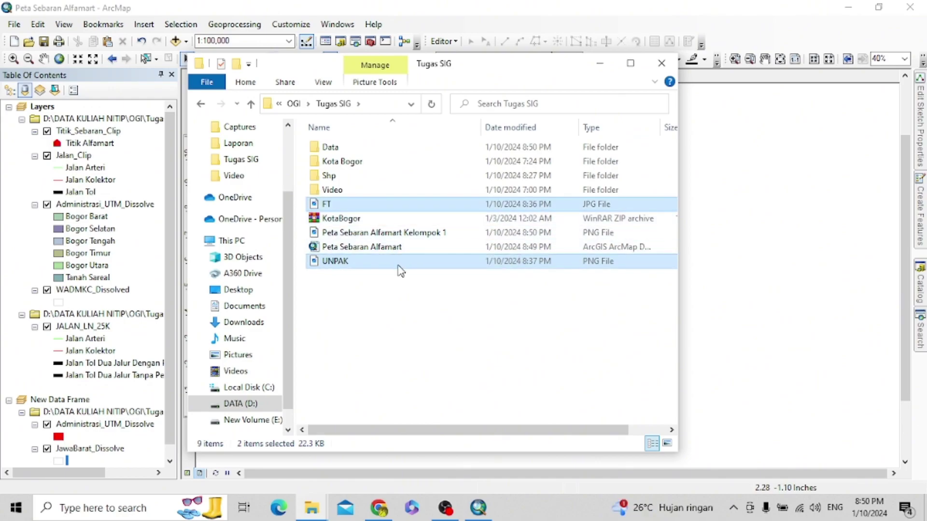
key(Delete)
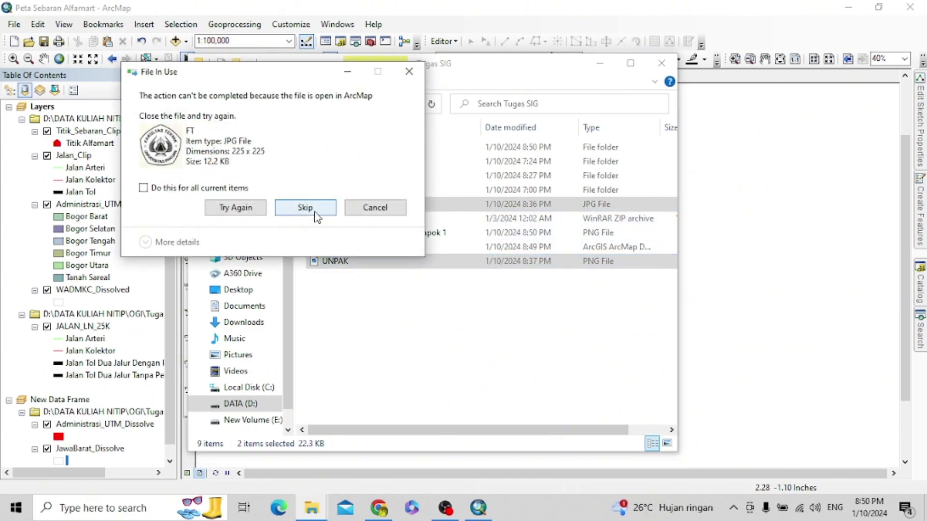
click(331, 213)
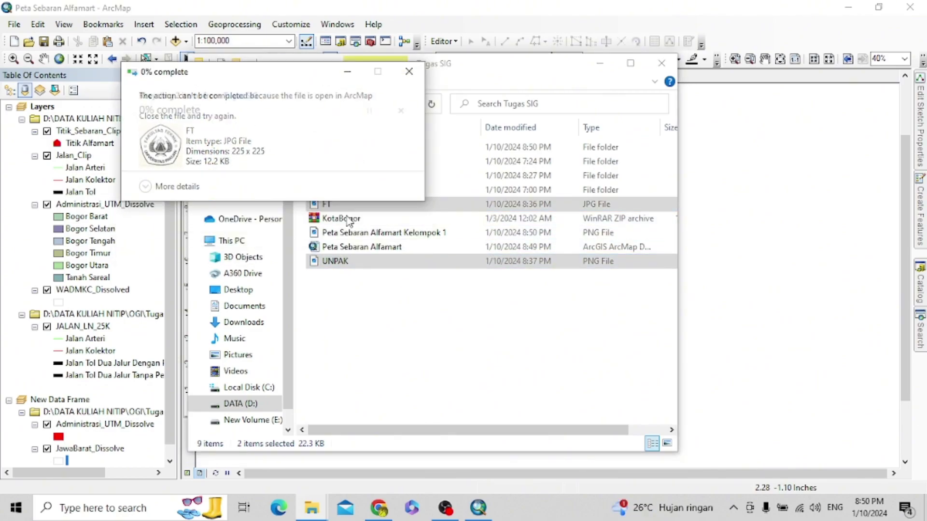
click(323, 210)
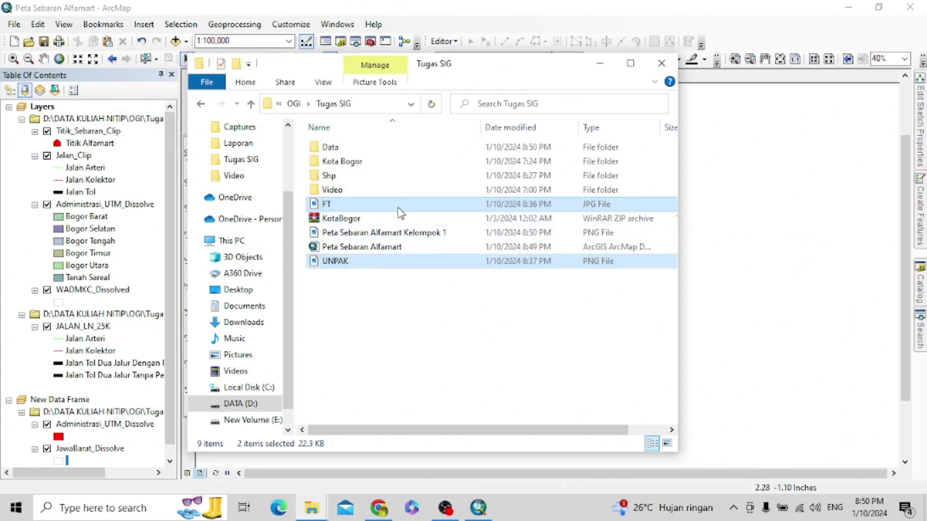
- Bring the Tugas SIG window back and select the exported Peta Sebaran Alfamart Kelompok 1 image
click(599, 65)
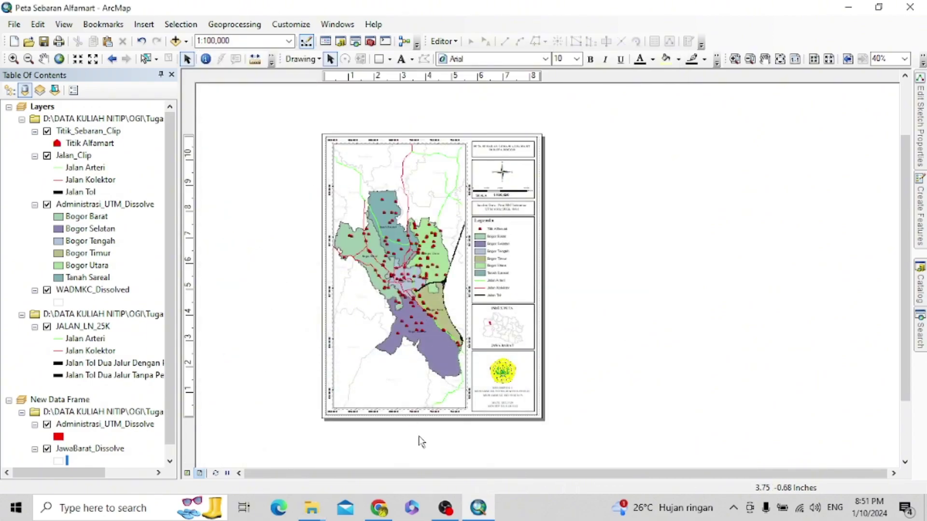
click(313, 512)
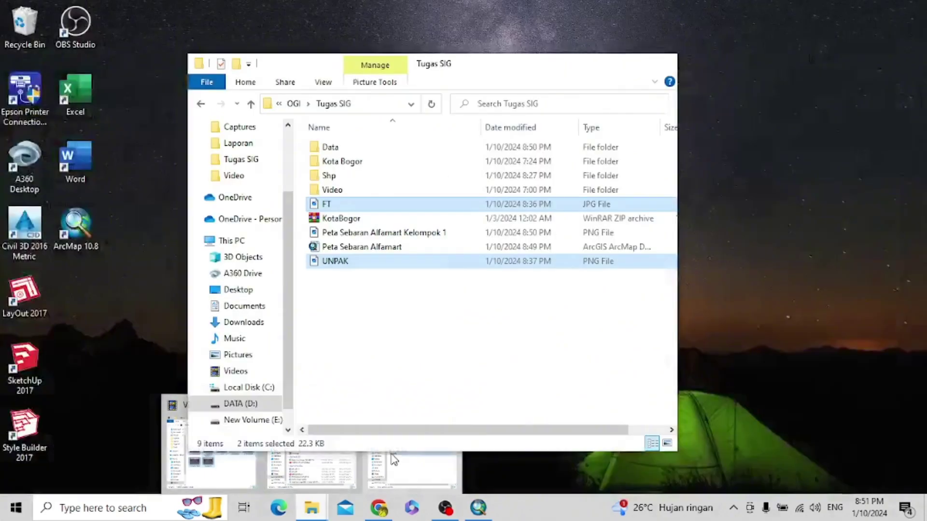
click(393, 458)
click(361, 285)
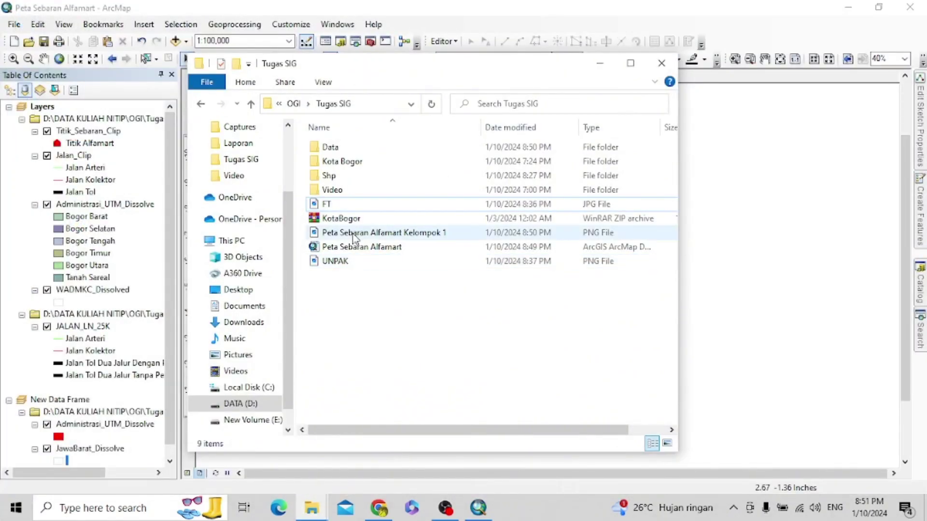
click(360, 236)
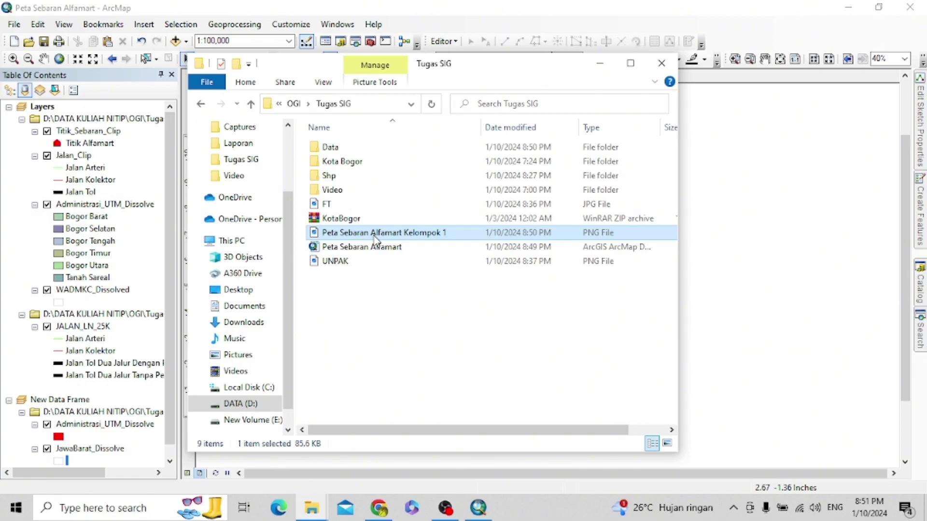
double_click(375, 234)
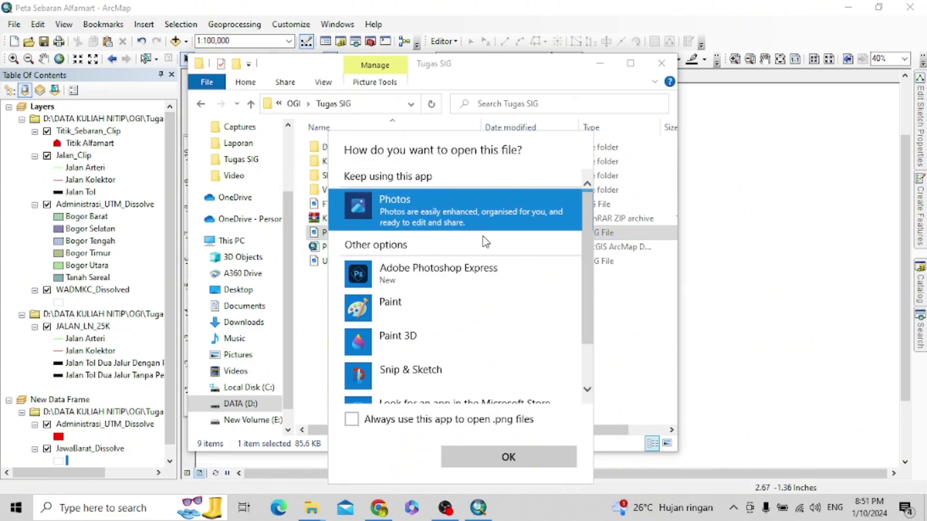
click(521, 452)
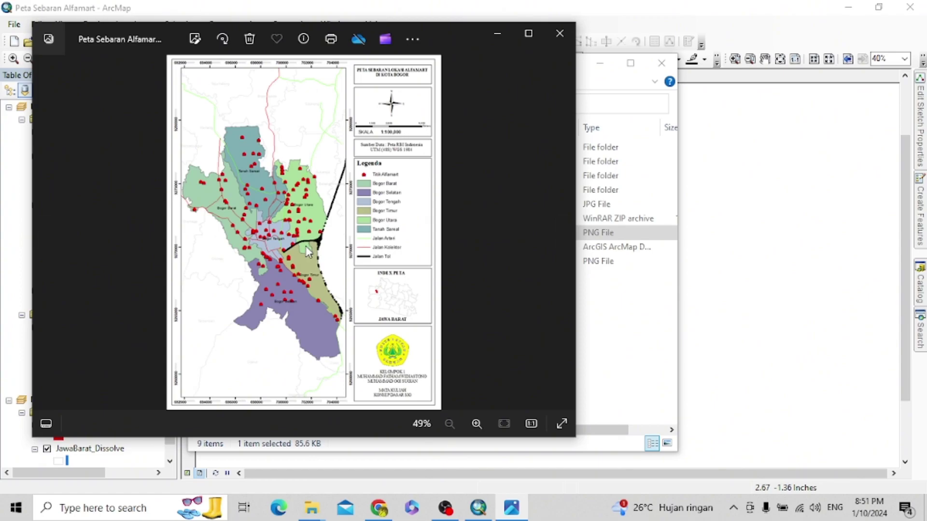
click(560, 34)
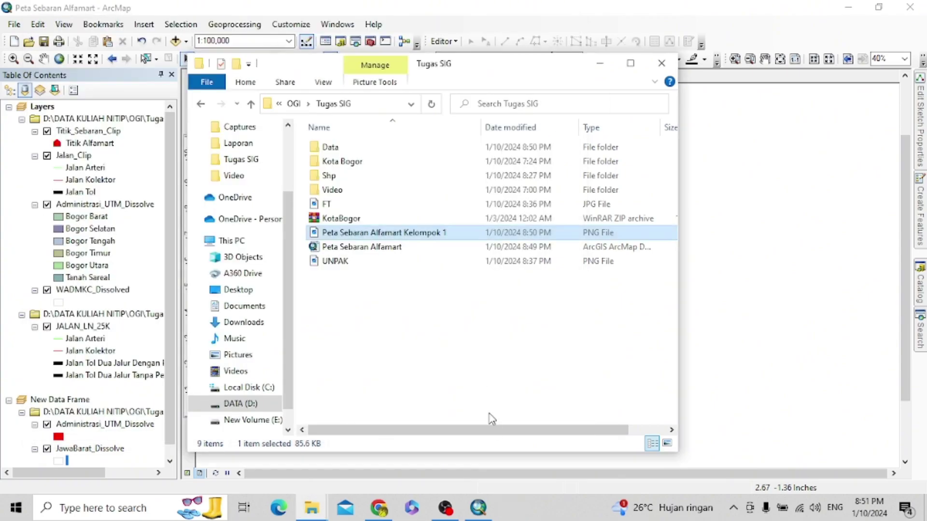
- Minimize OBS, show the desktop with Win+D, and launch Notepad through the Run dialog
click(443, 511)
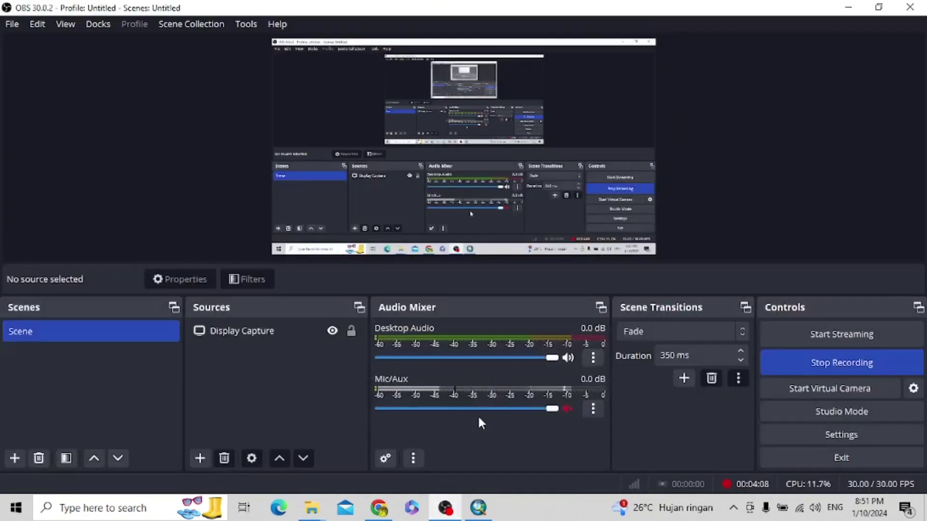
click(450, 510)
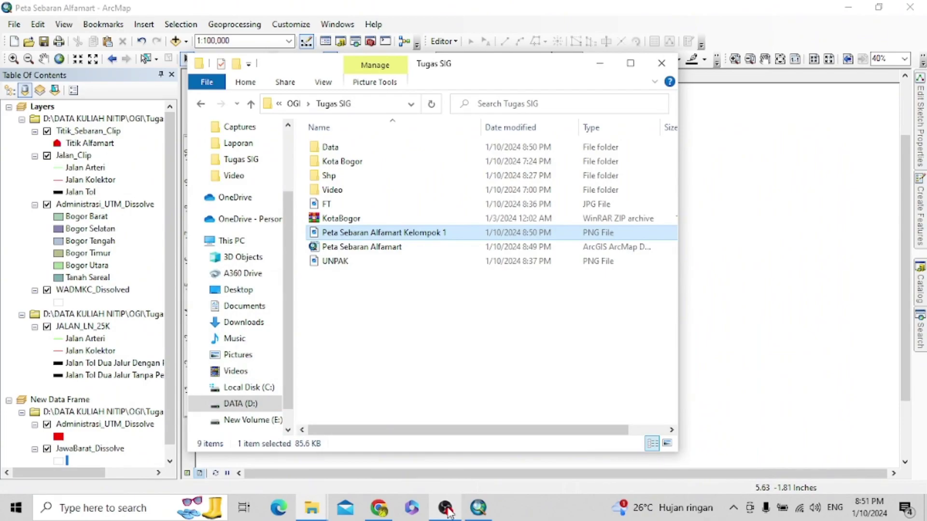
key(super+d)
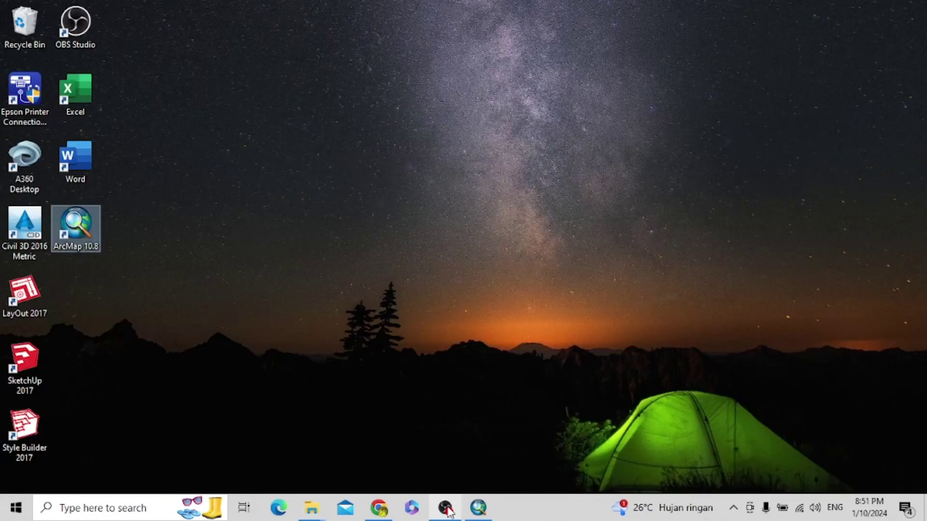
key(super+r)
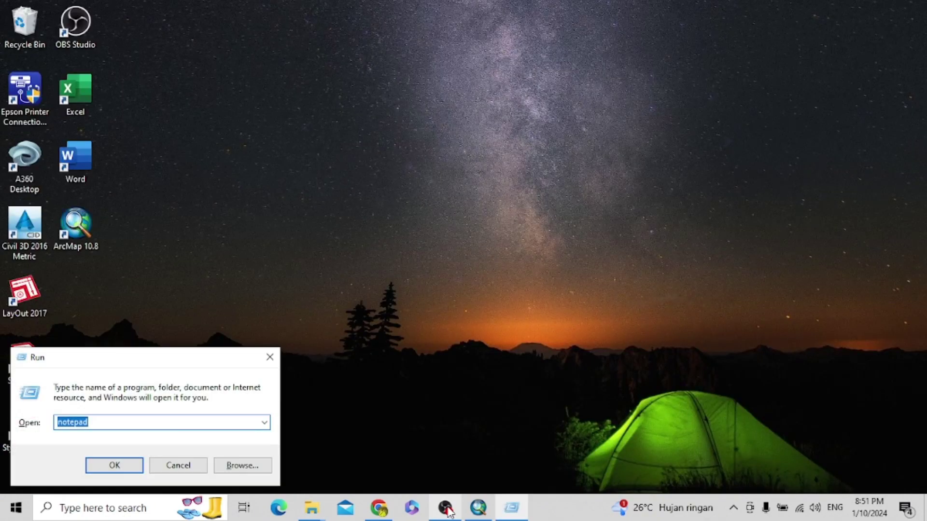
key(Return)
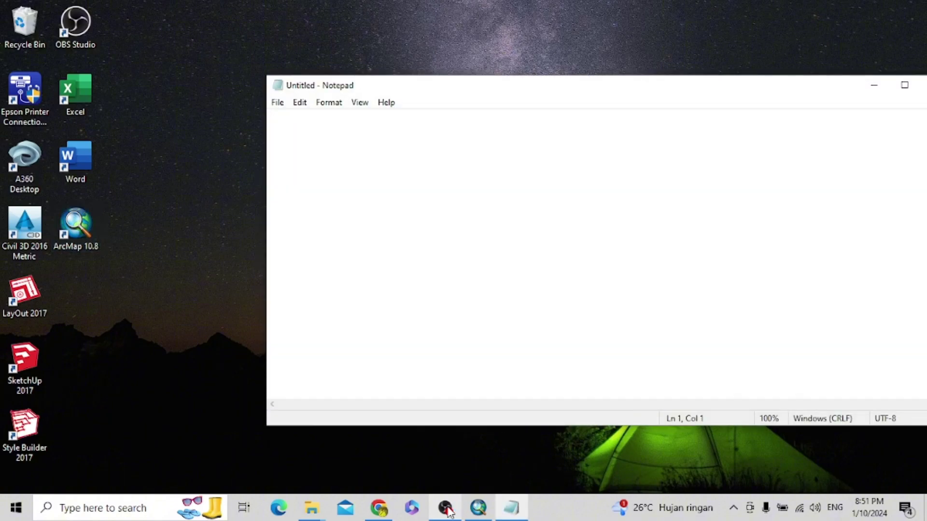
text(SELESAIII)
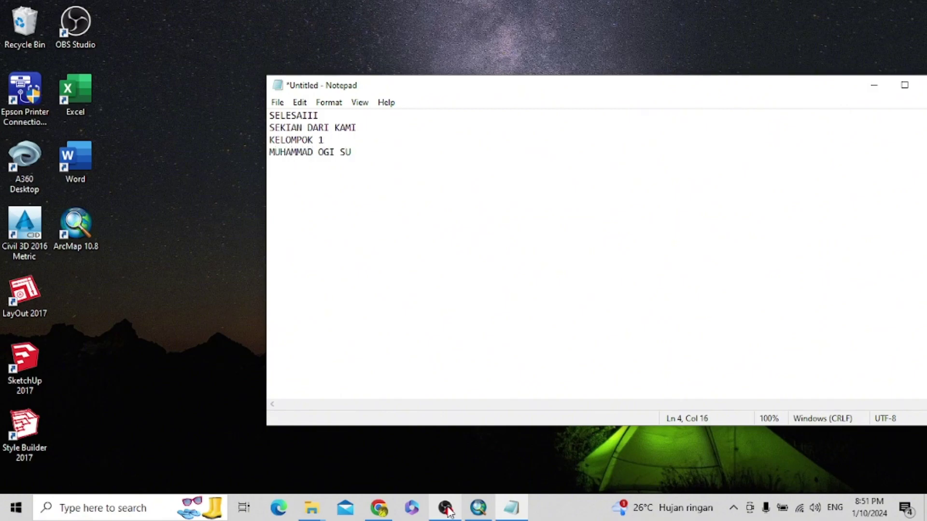
key(Return)
text(D )
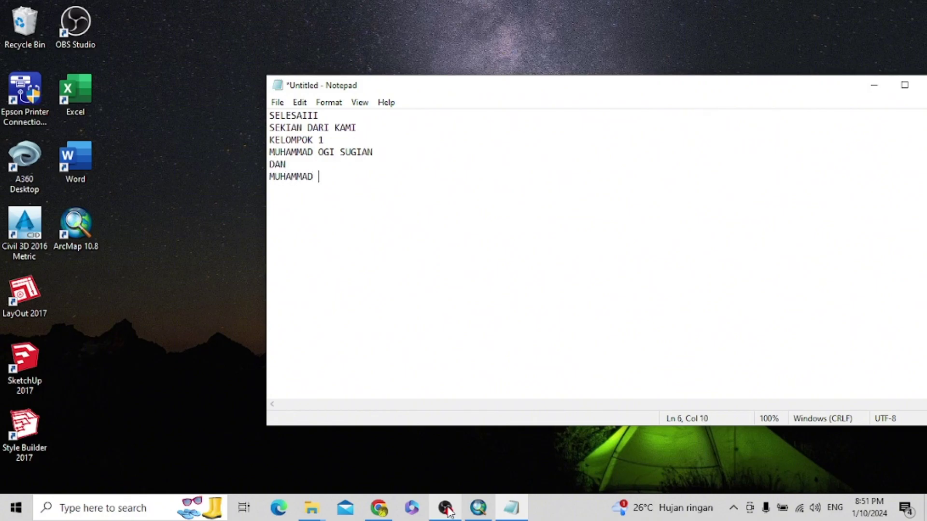
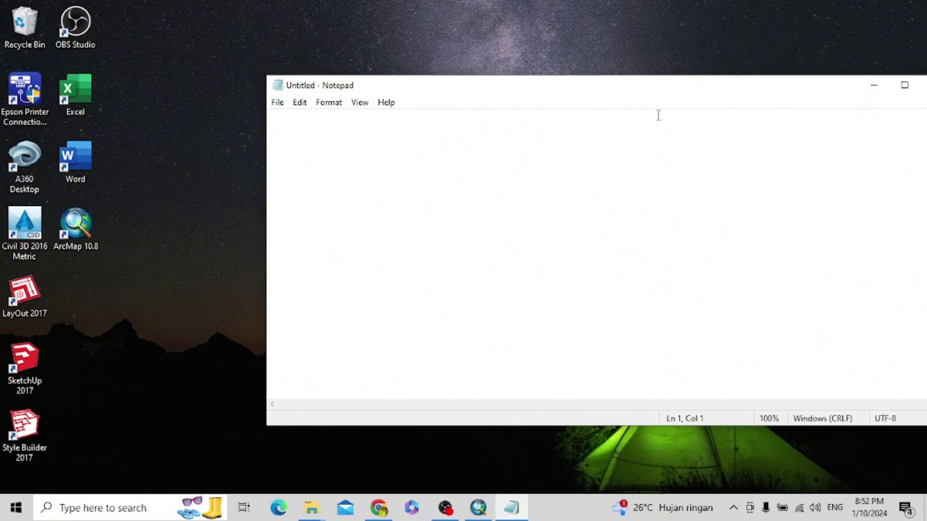
drag(629, 82, 563, 82)
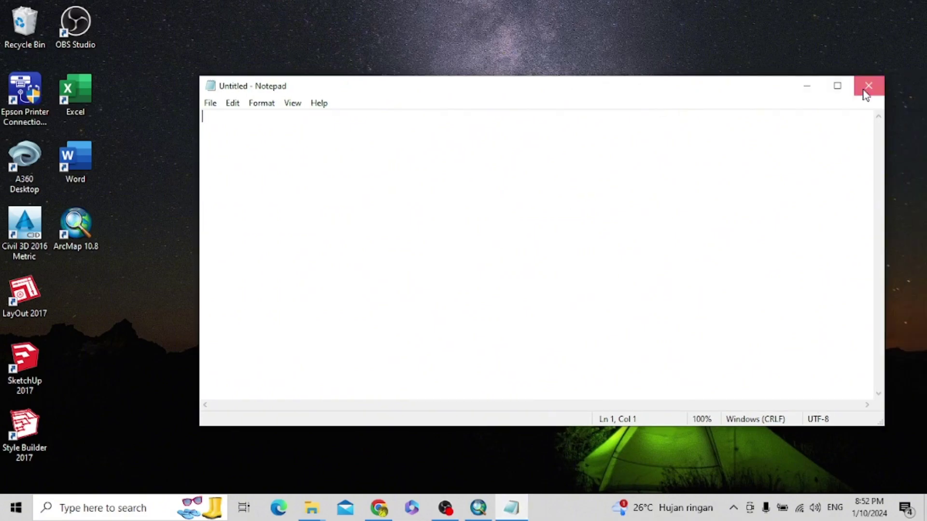